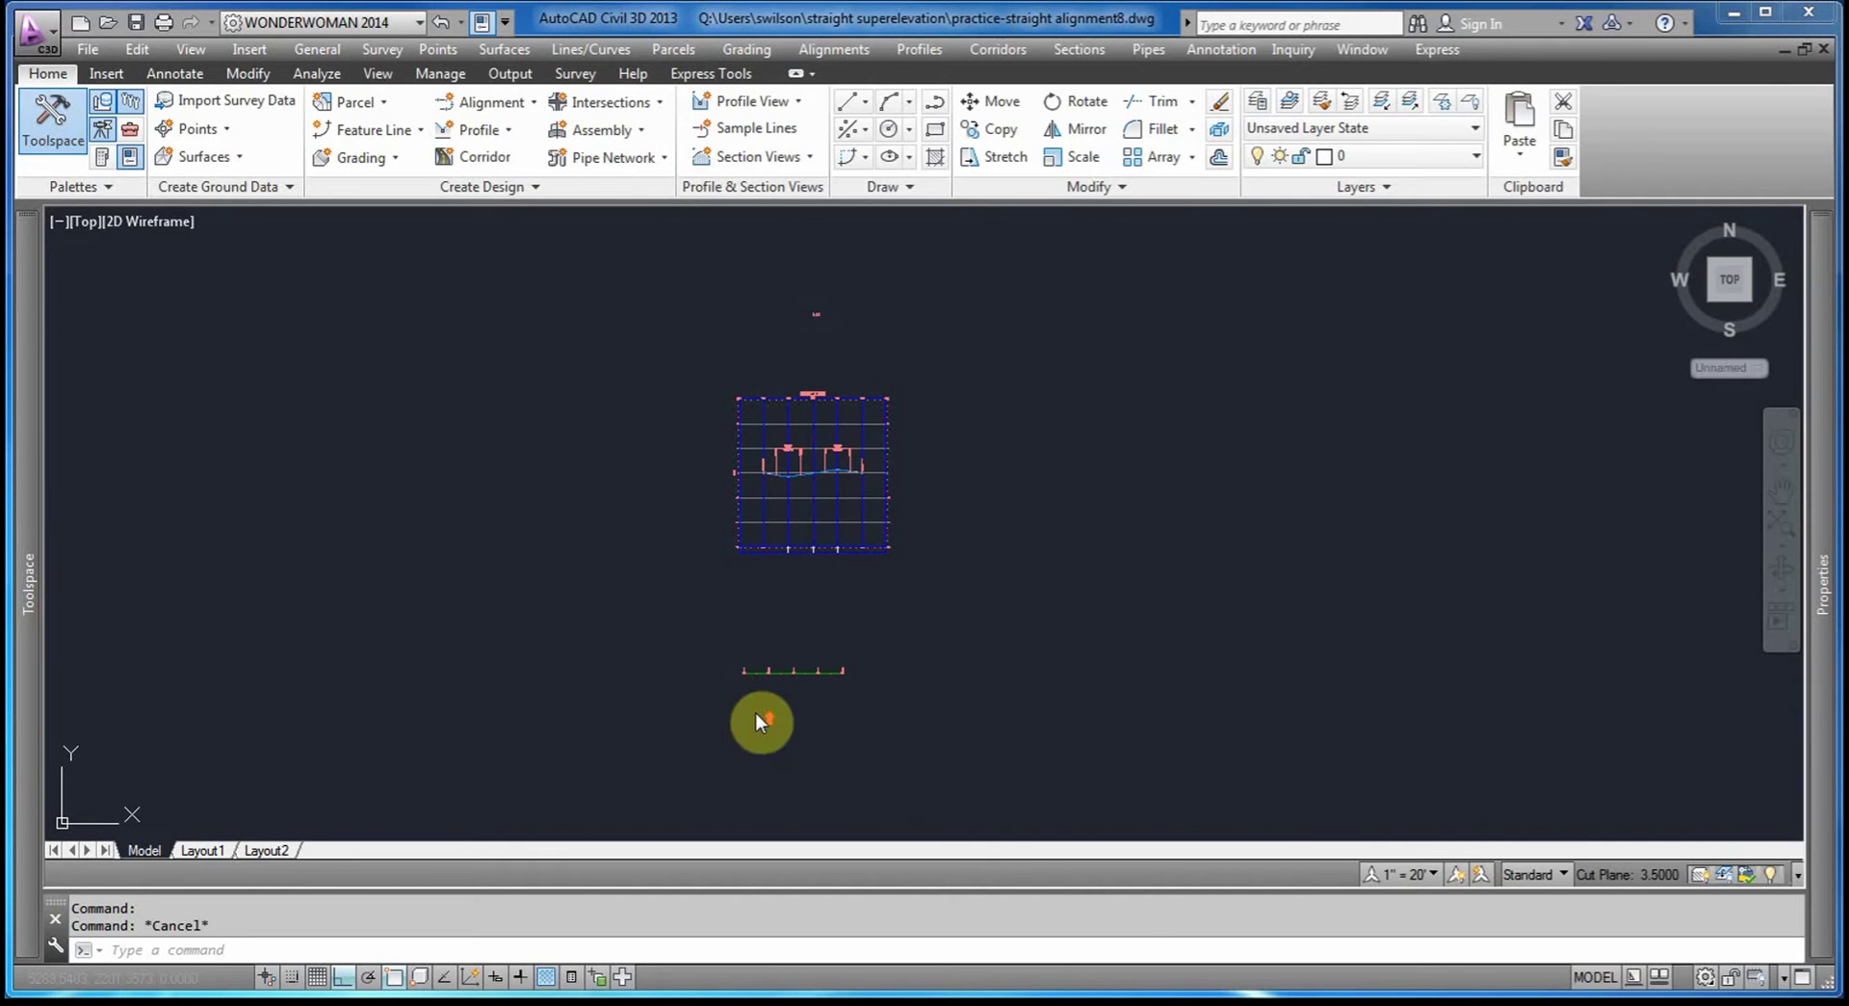
# Examine the straight alignment, its profile view and the road assembly in the drawing.
pyautogui.scroll(6, 771, 694)
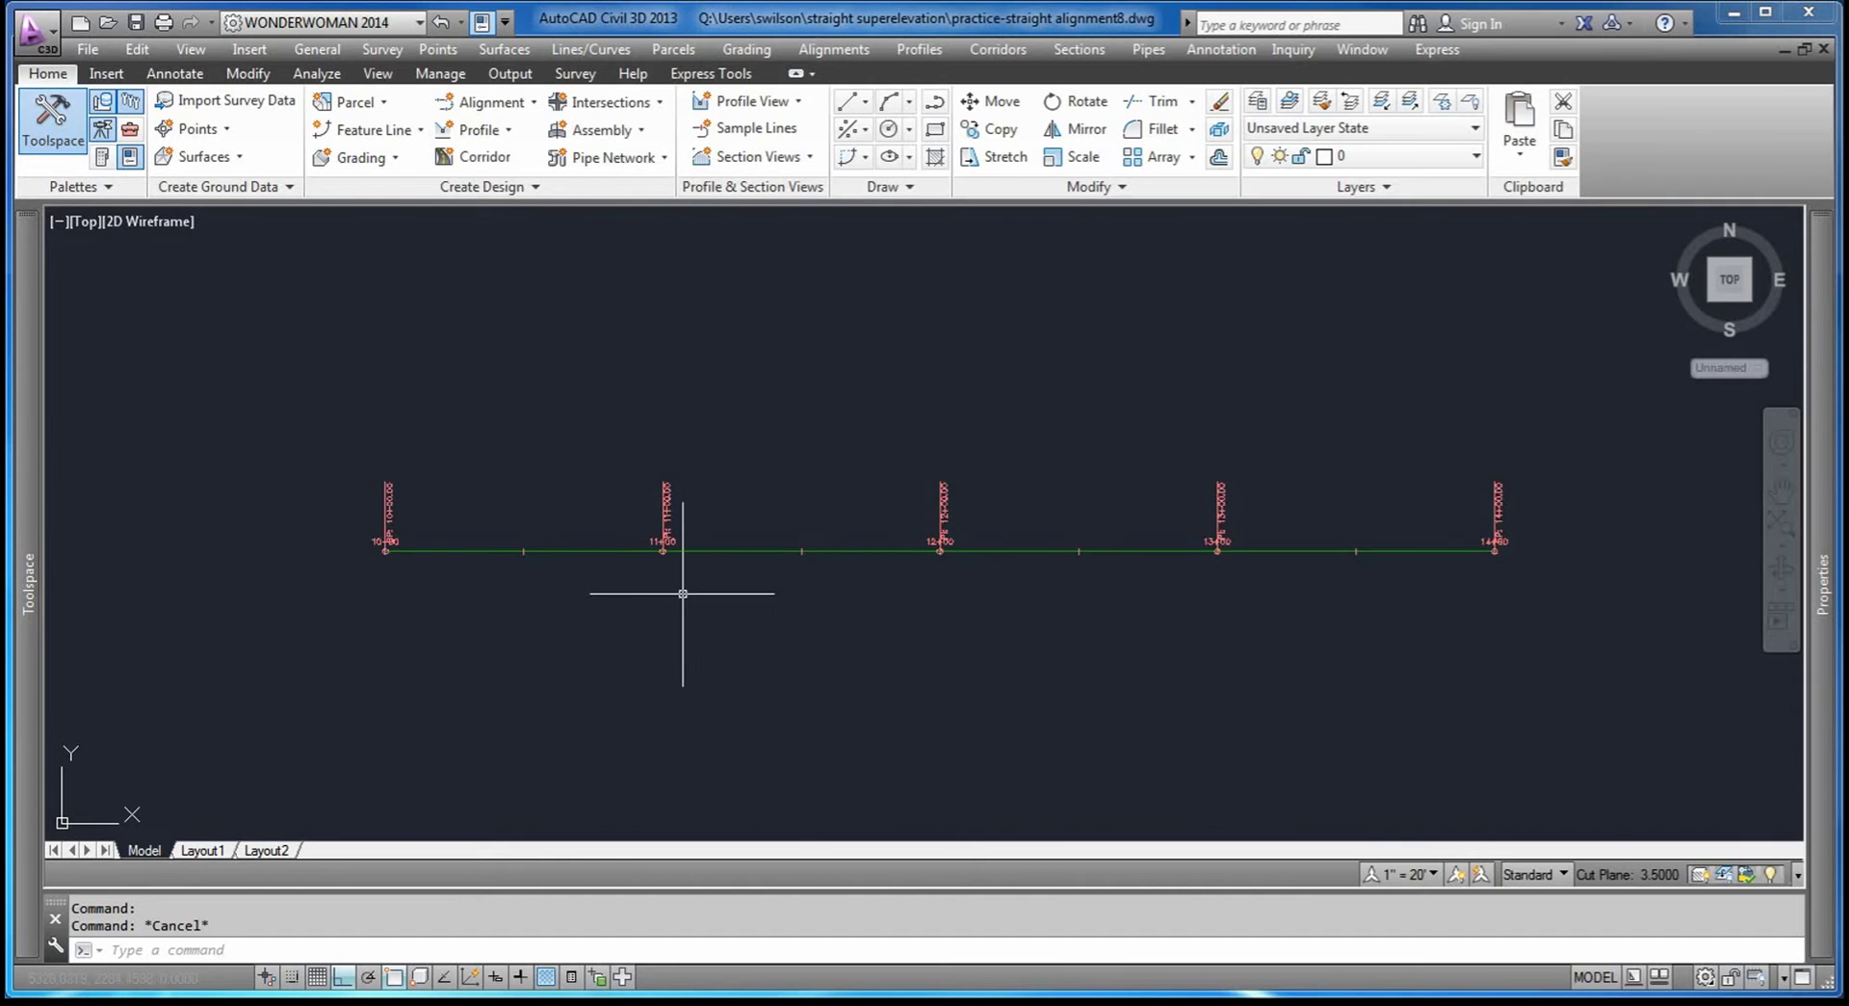
pyautogui.click(529, 537)
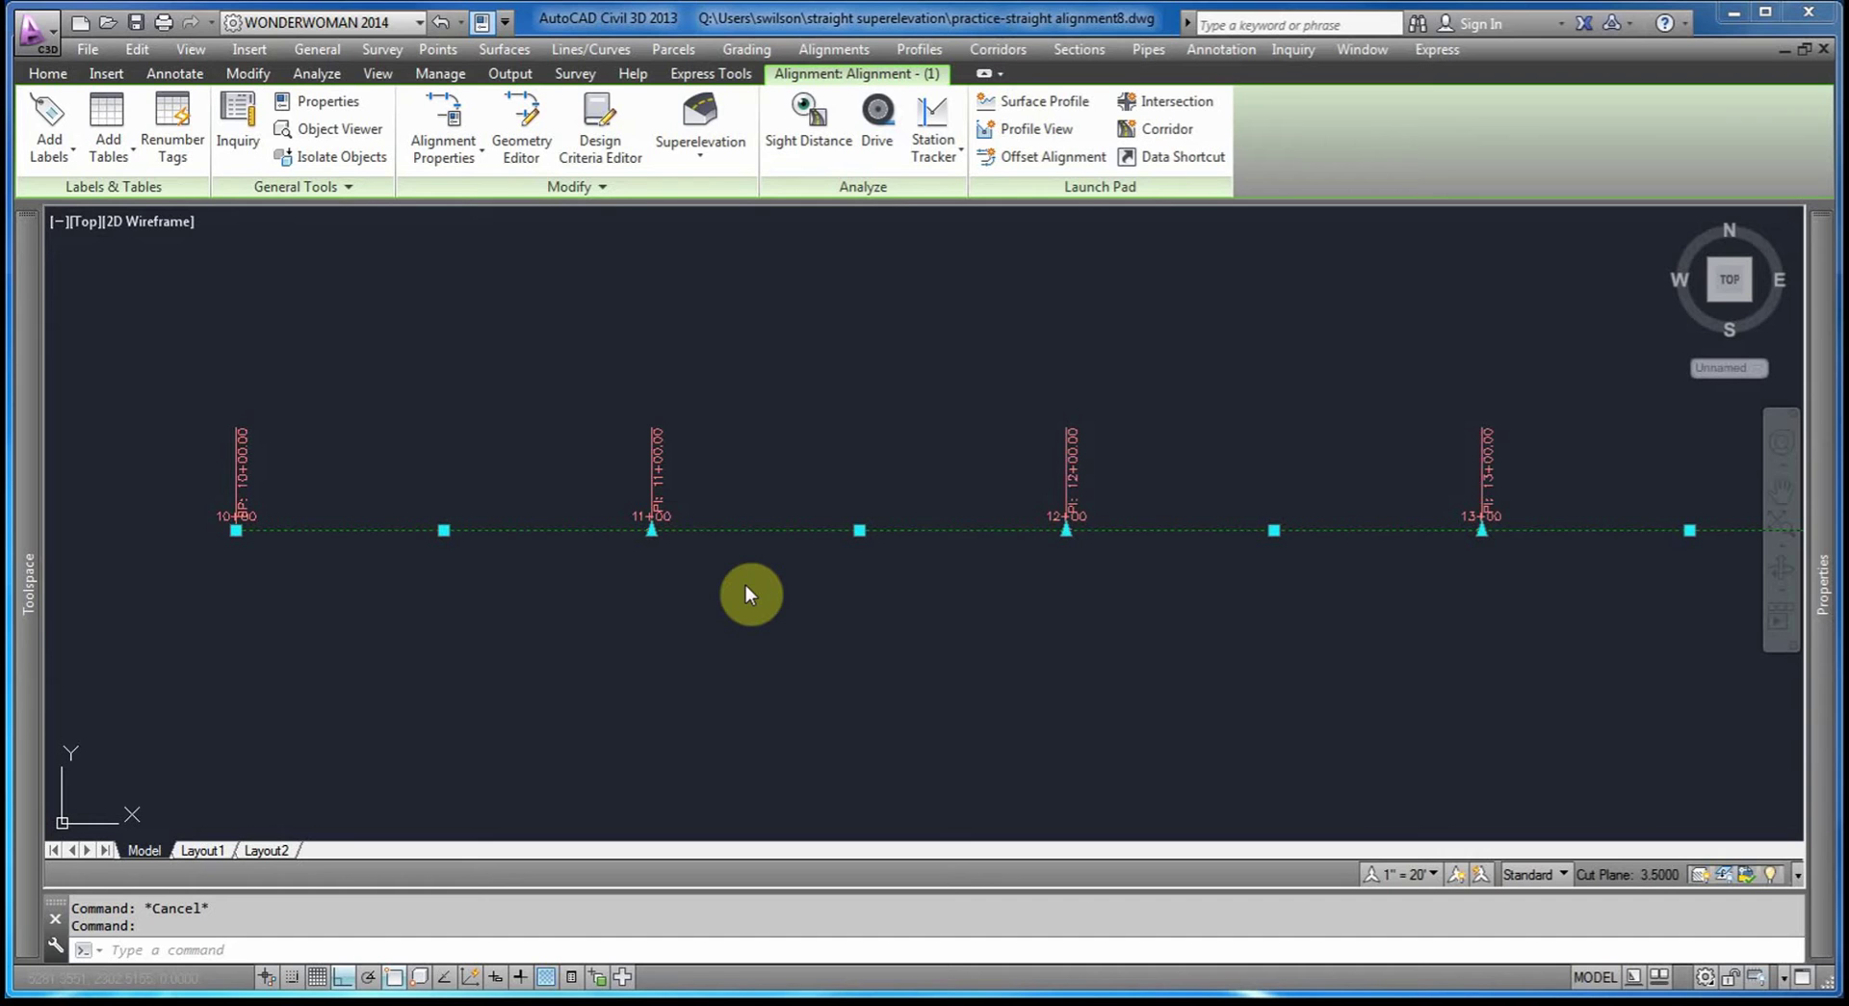
pyautogui.scroll(-10, 446, 527)
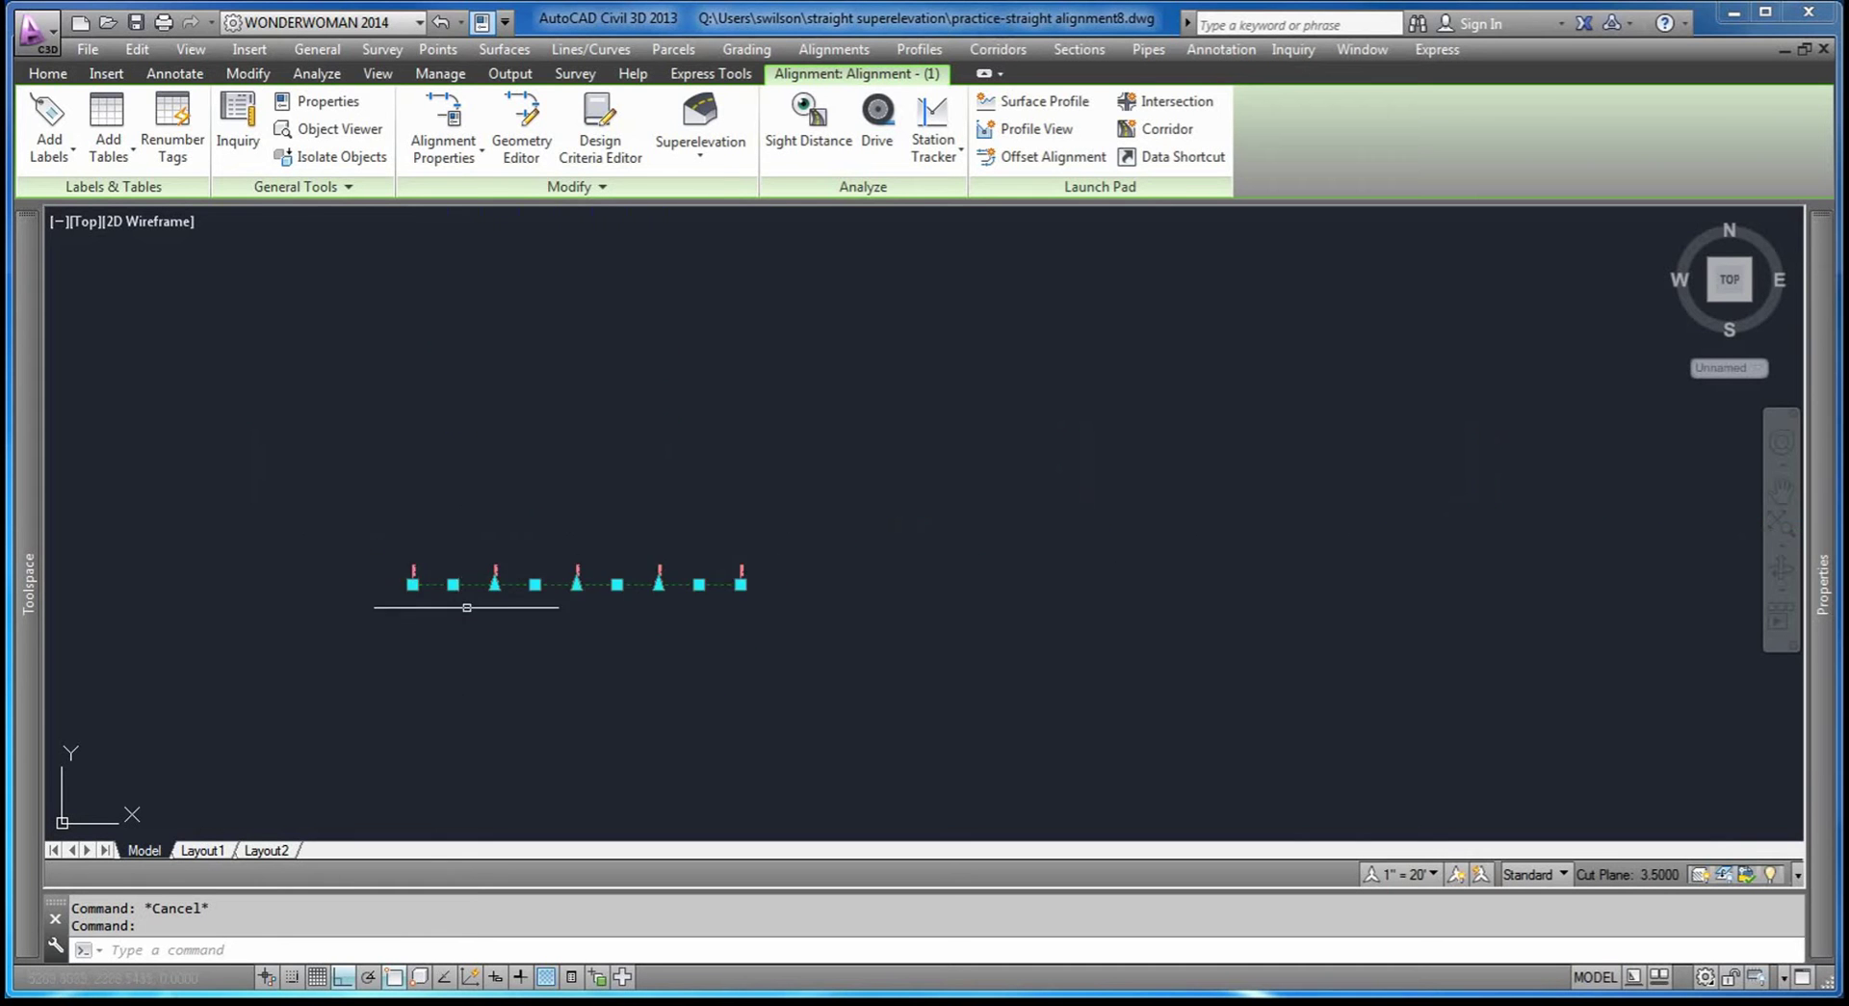
pyautogui.press('Escape')
pyautogui.scroll(5, 503, 280)
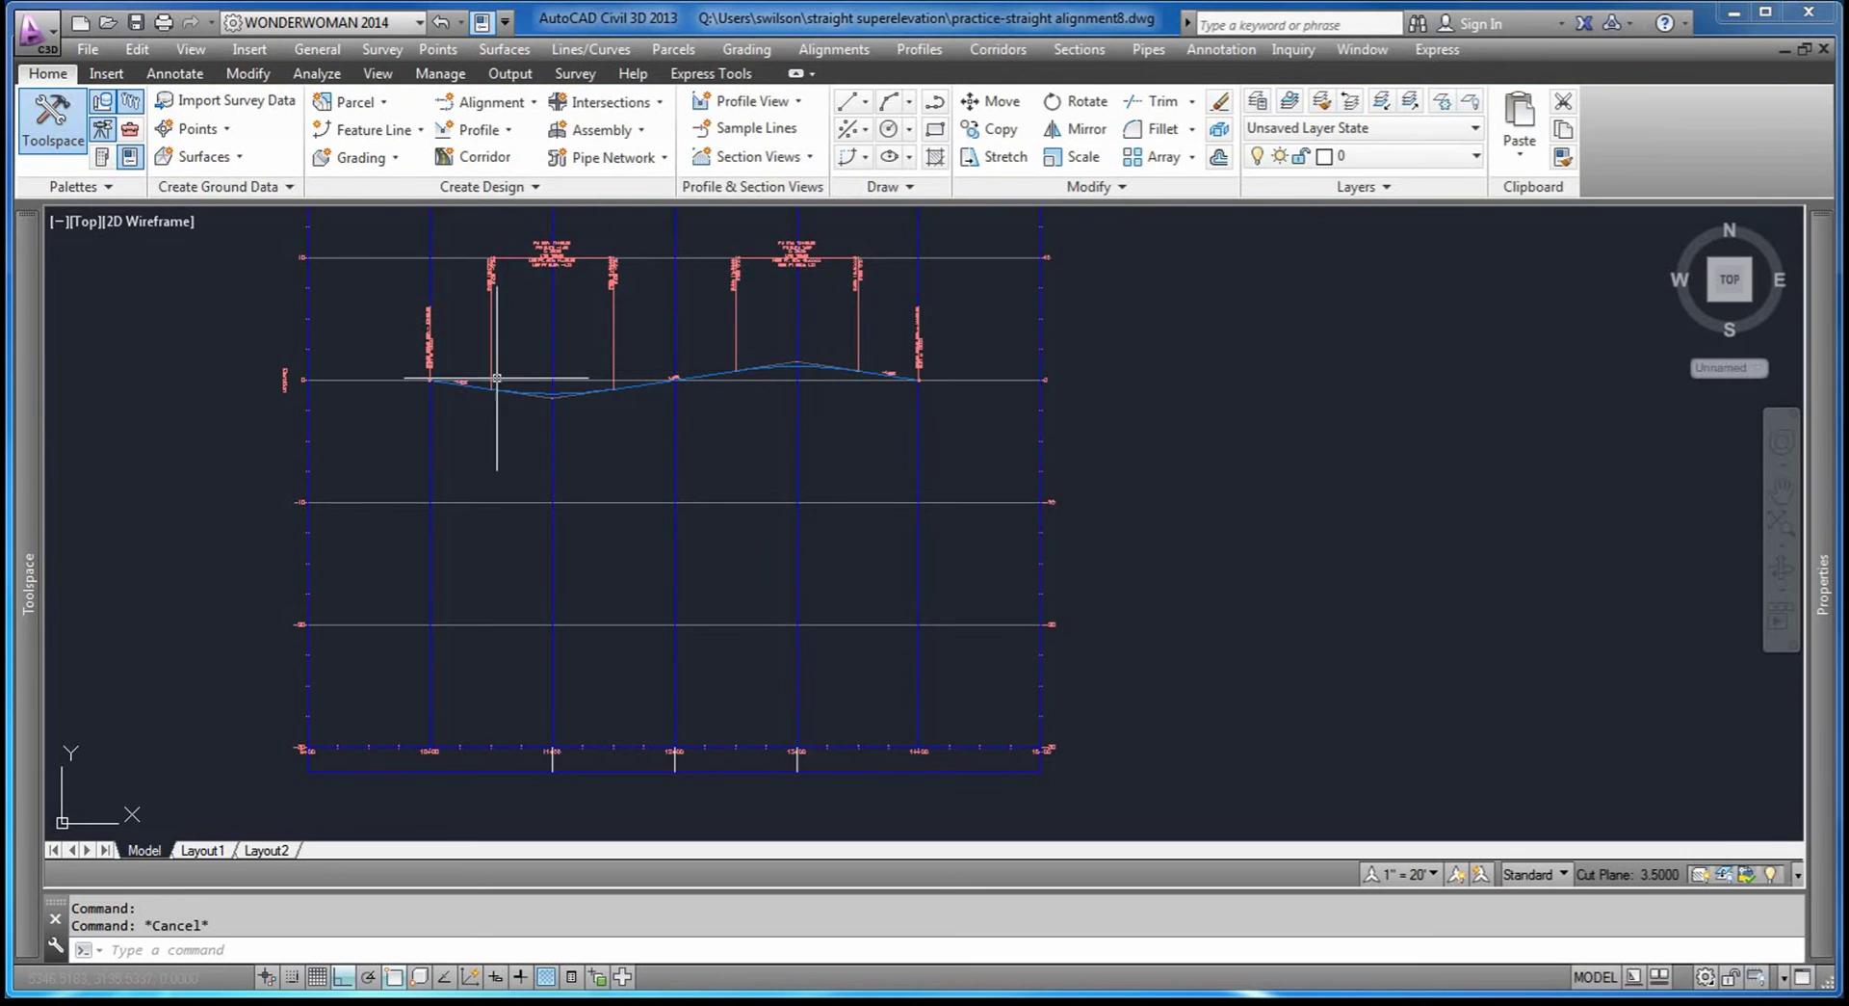
pyautogui.scroll(-5, 737, 635)
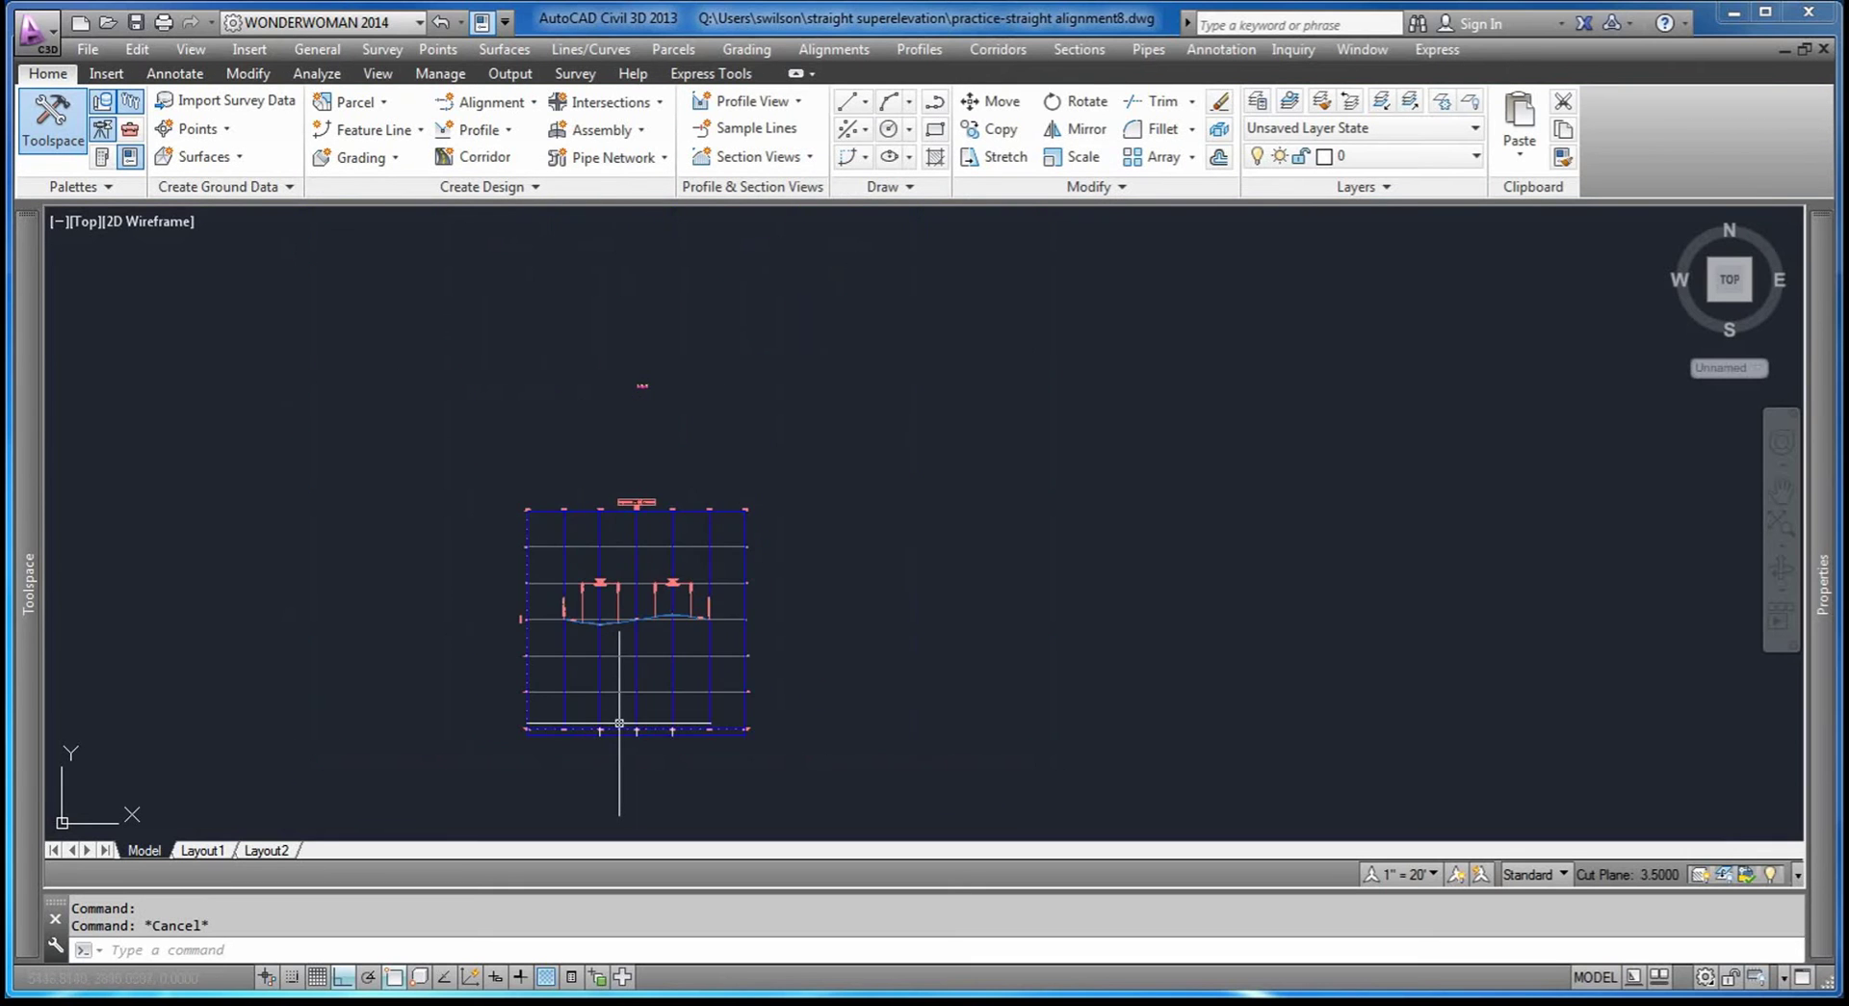
pyautogui.scroll(3, 639, 384)
pyautogui.scroll(10, 681, 414)
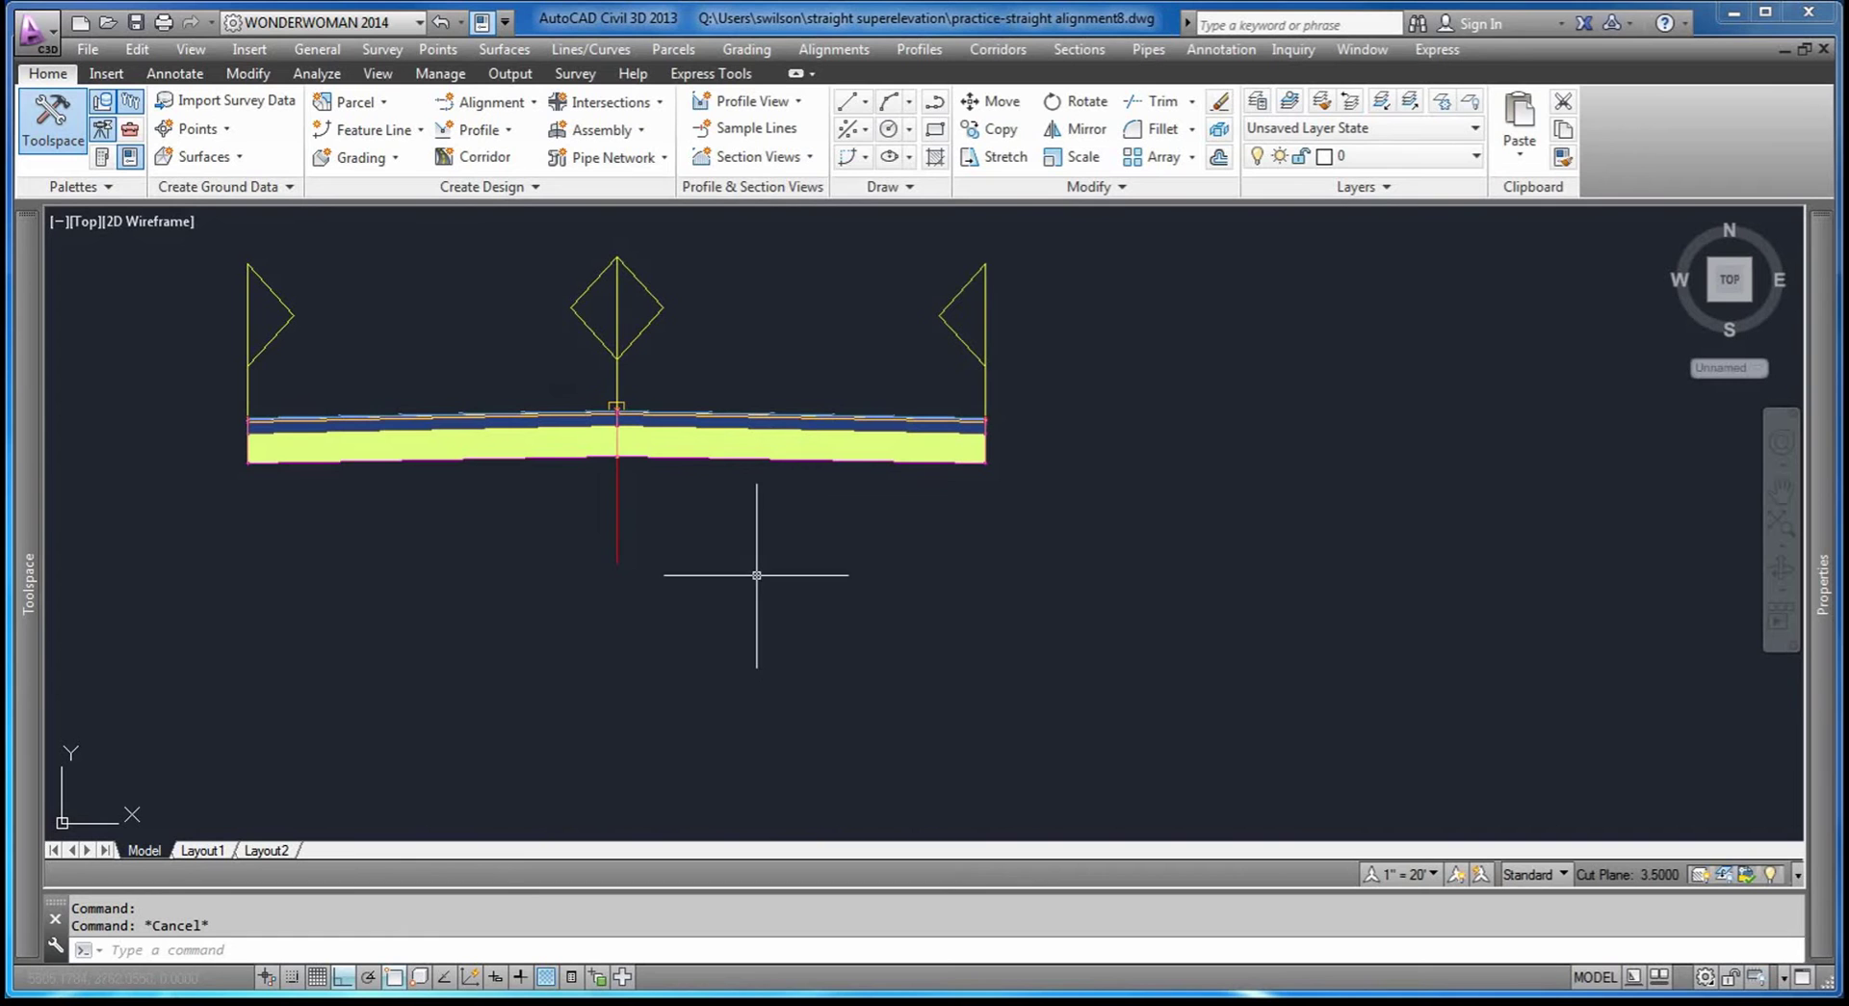
# Review the input parameters of the assembly's right lane in its subassembly properties.
pyautogui.click(854, 519)
pyautogui.click(731, 371)
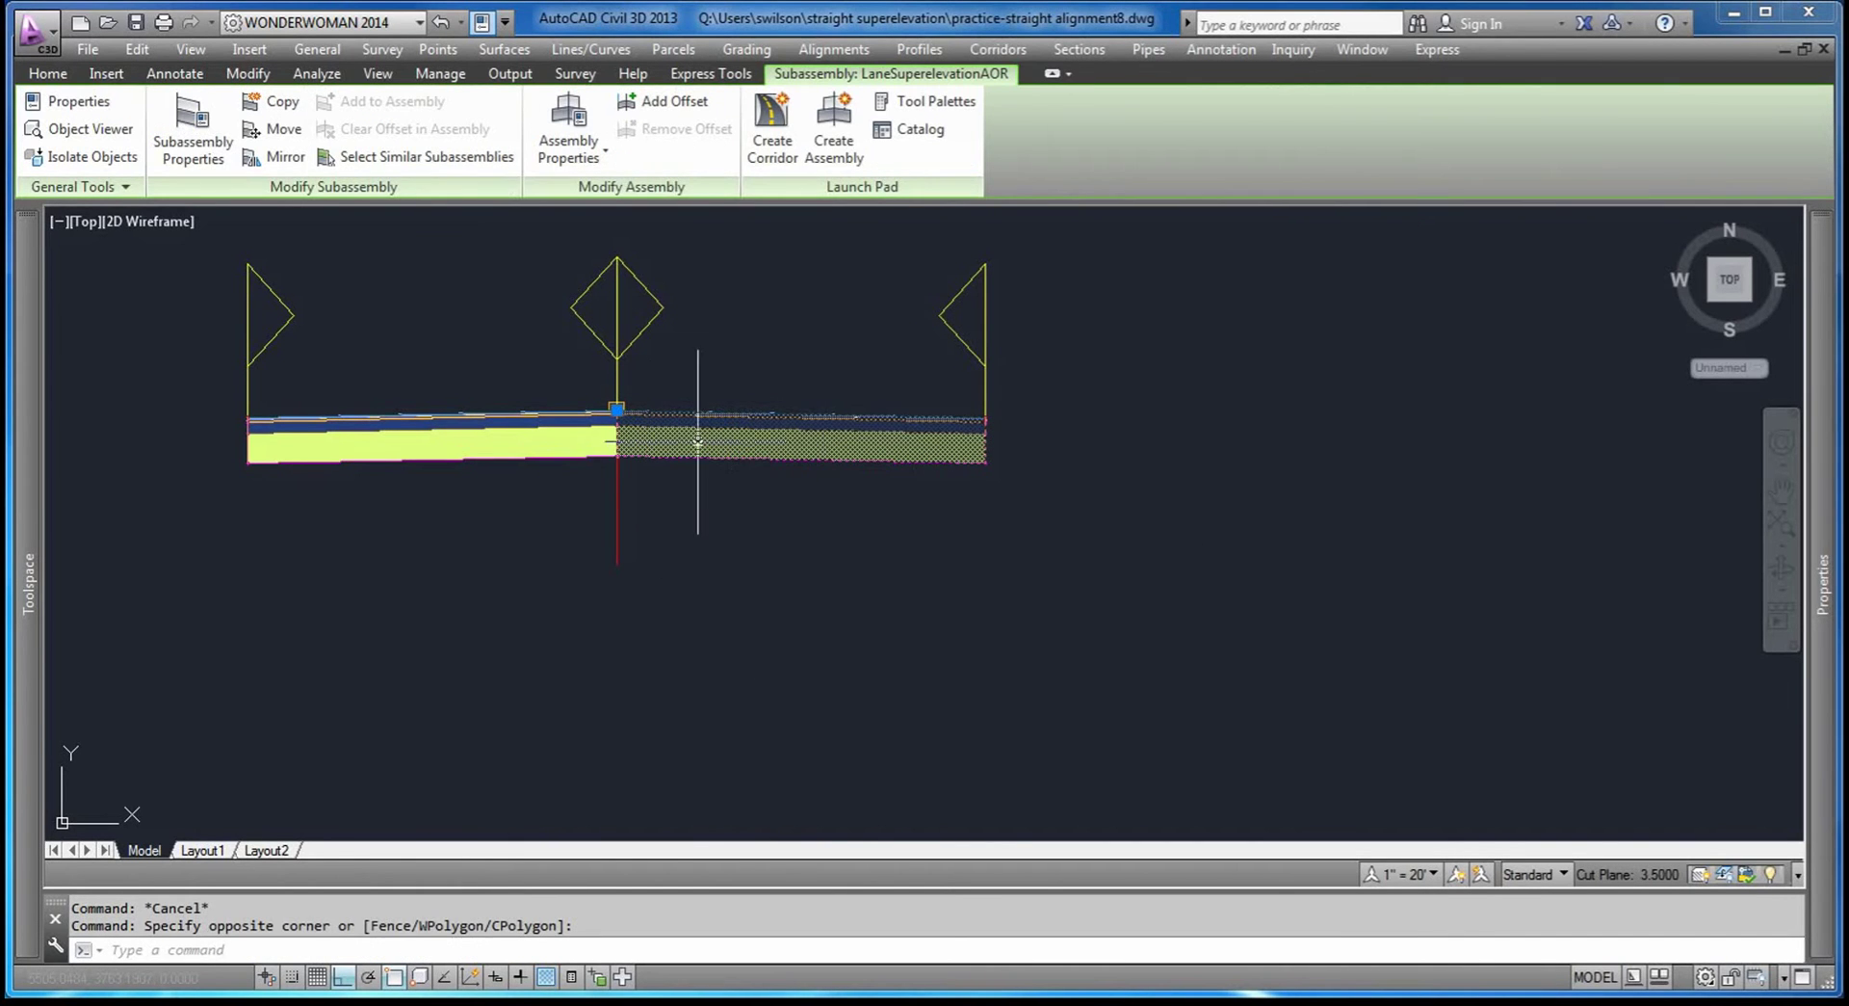
pyautogui.click(190, 149)
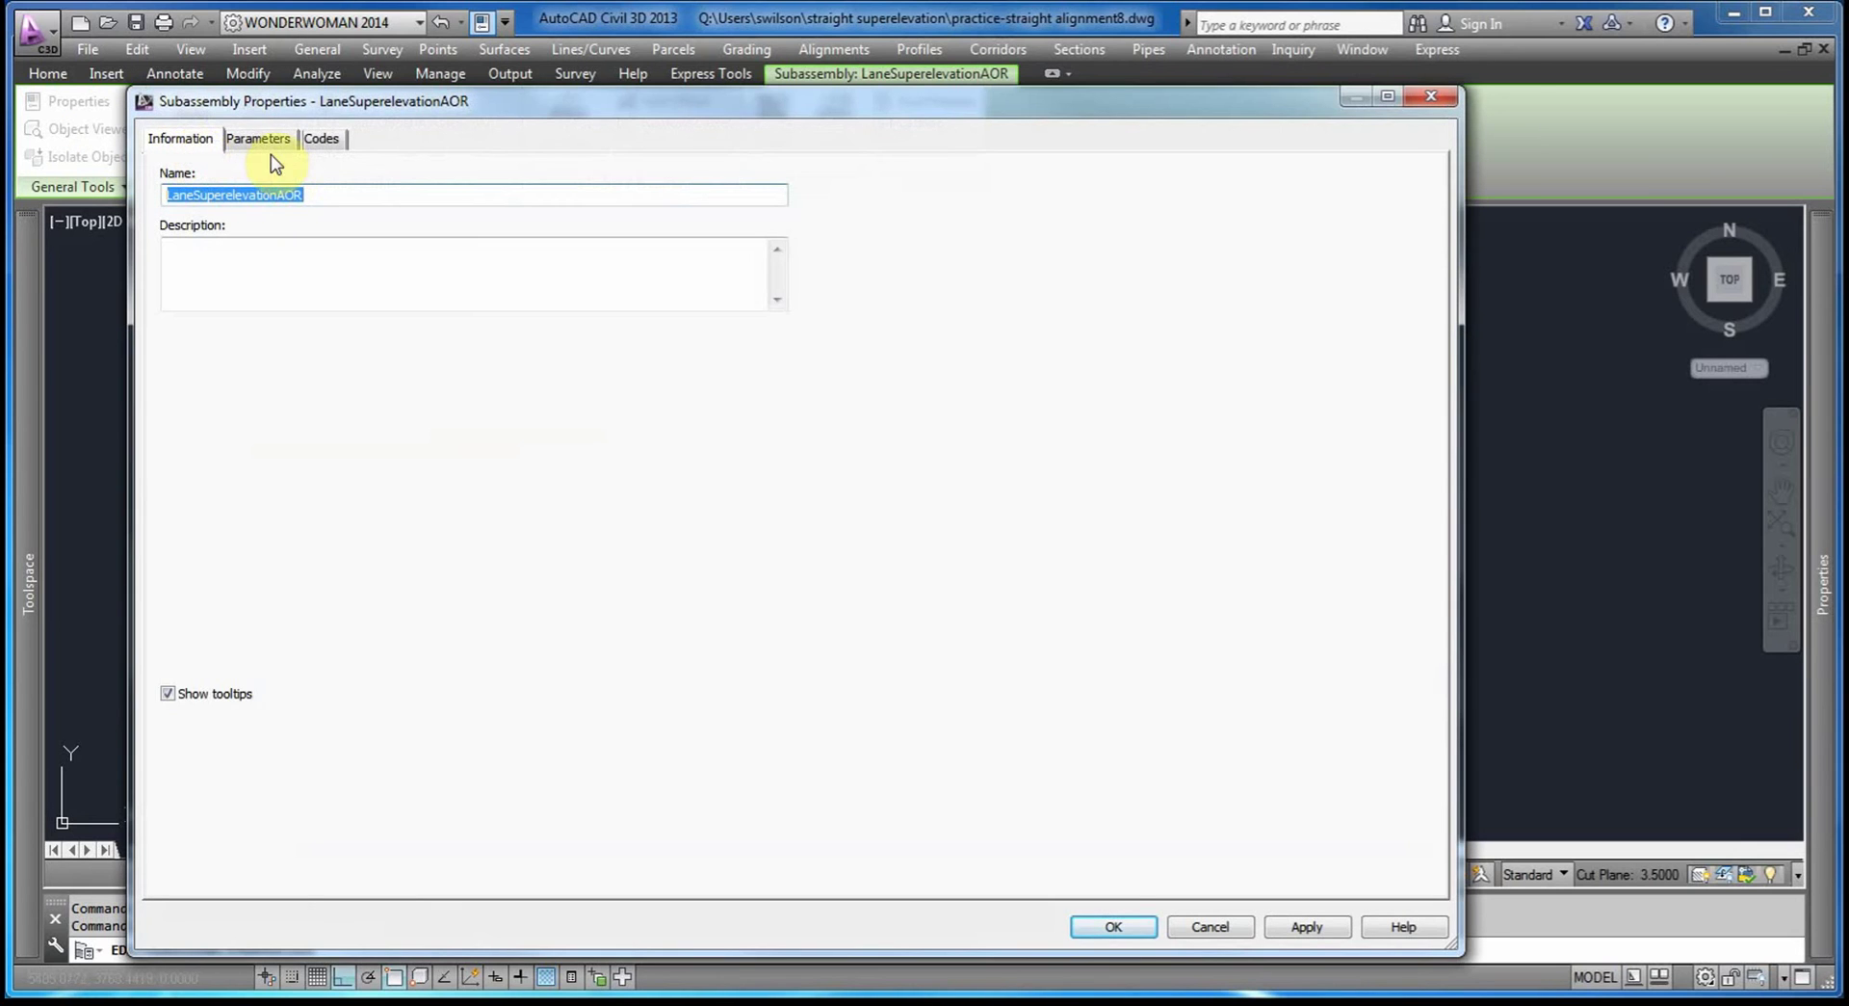
pyautogui.click(273, 146)
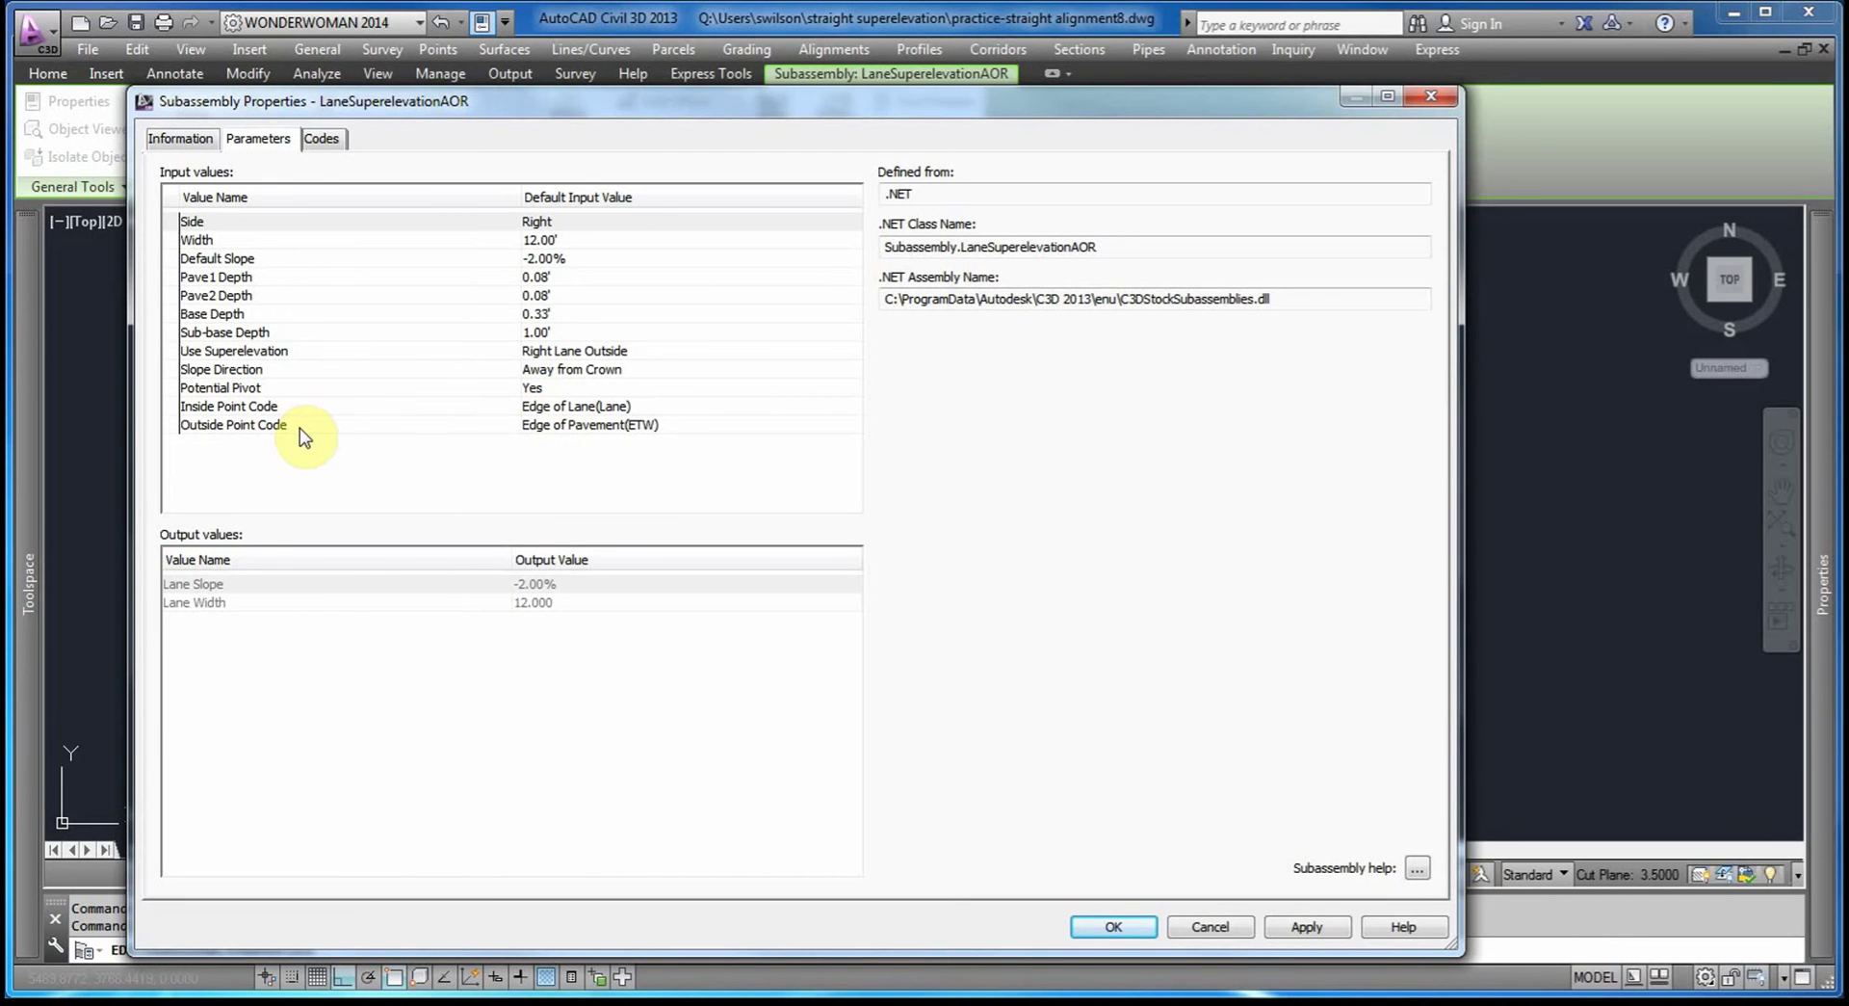
pyautogui.click(1113, 927)
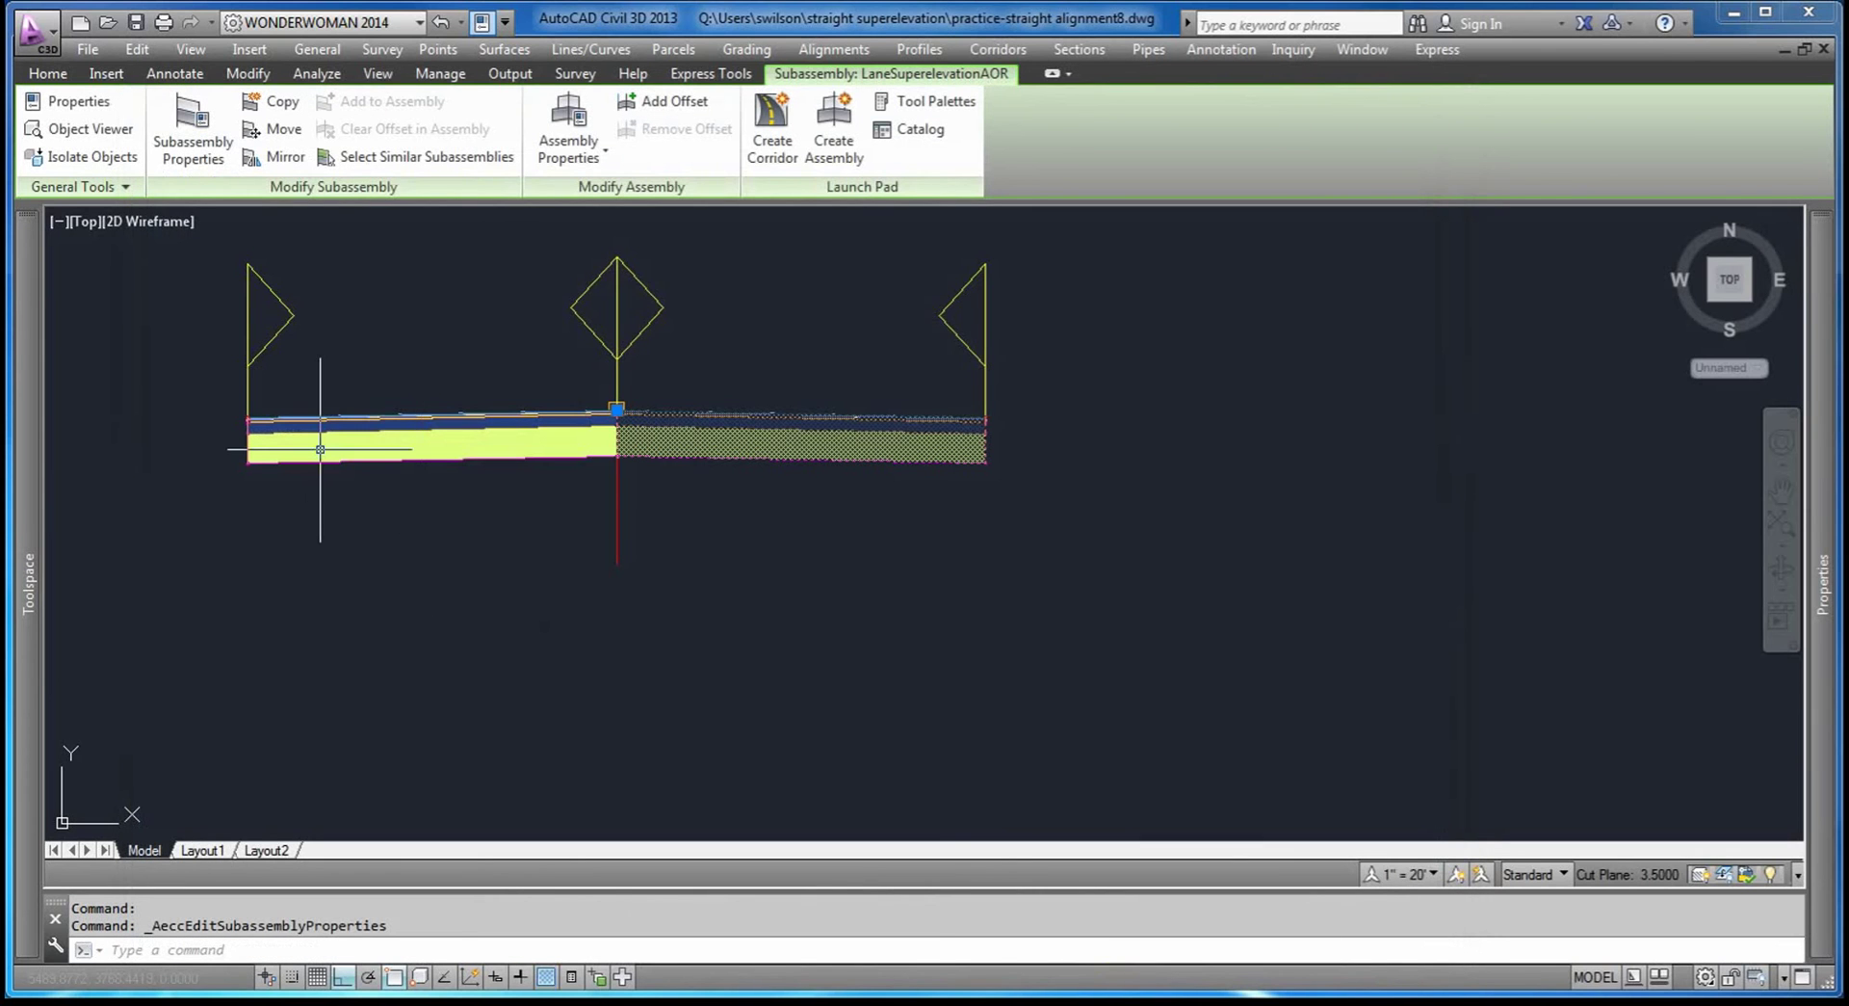
# Check the right lane subassembly's advanced parameters in the object properties, including its superelevation axis of rotation support.
pyautogui.moveTo(1819, 619)
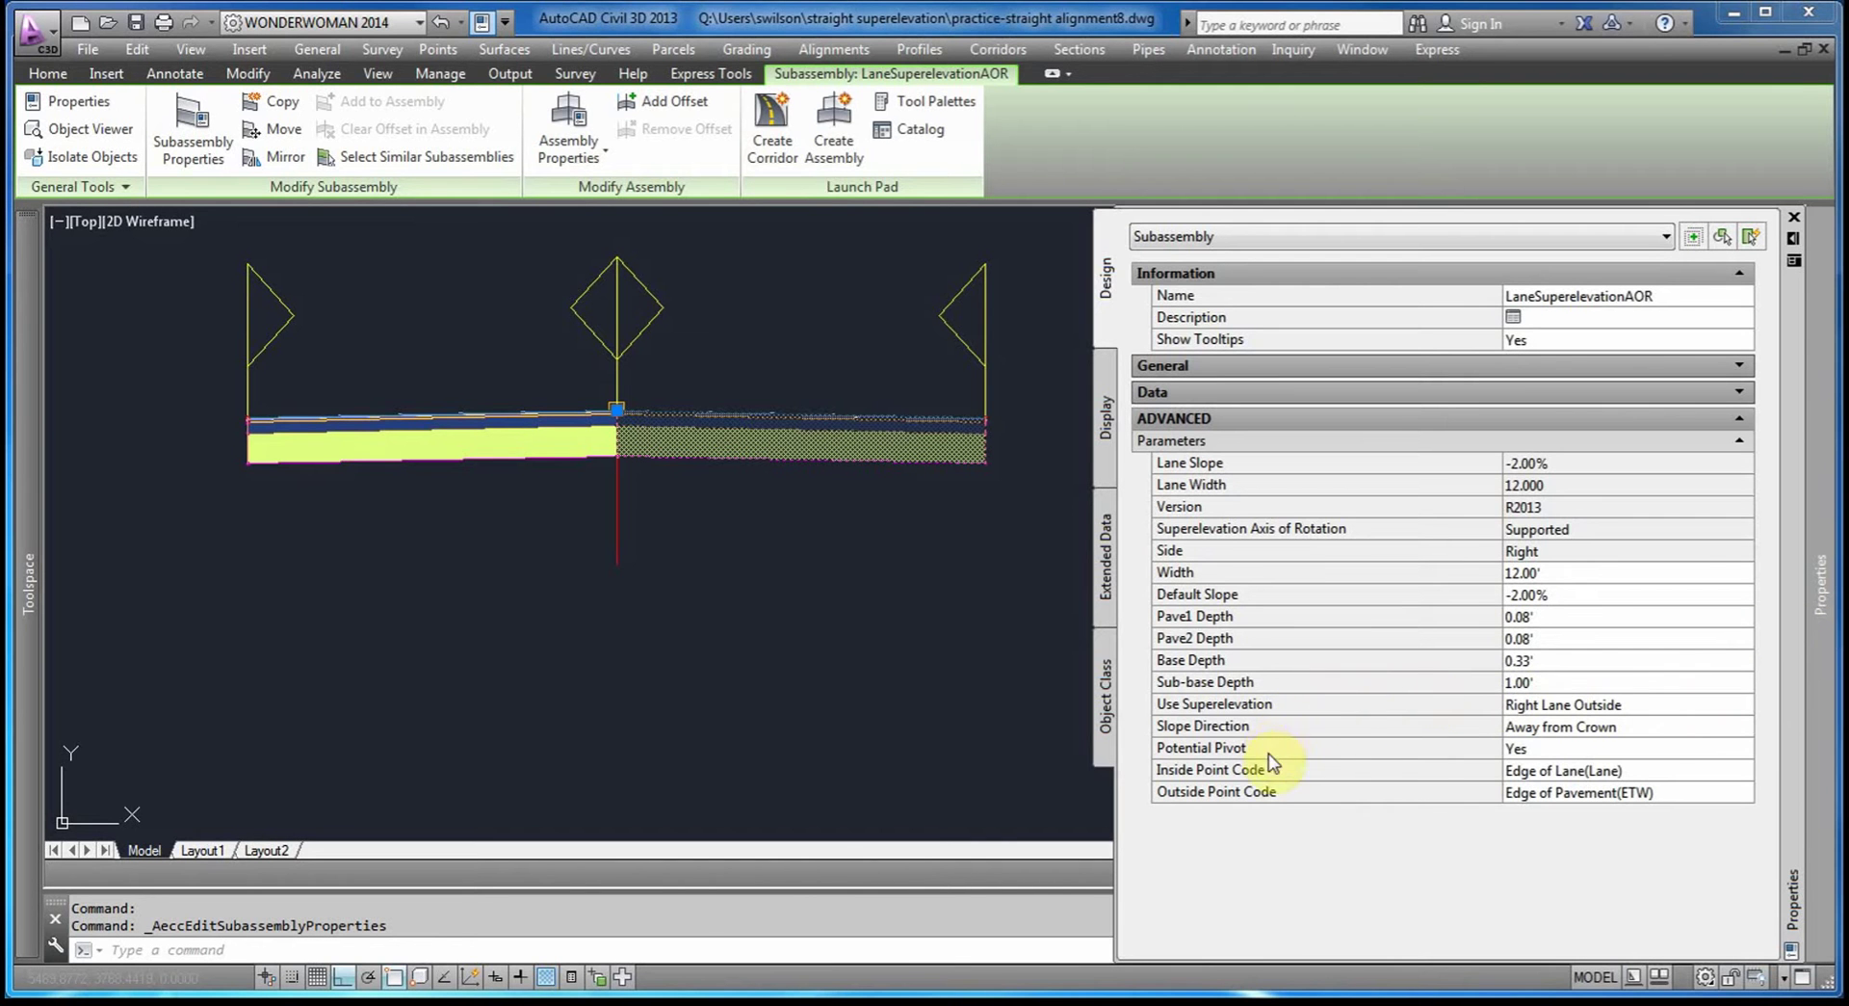
pyautogui.moveTo(1267, 729)
pyautogui.doubleClick(1803, 252)
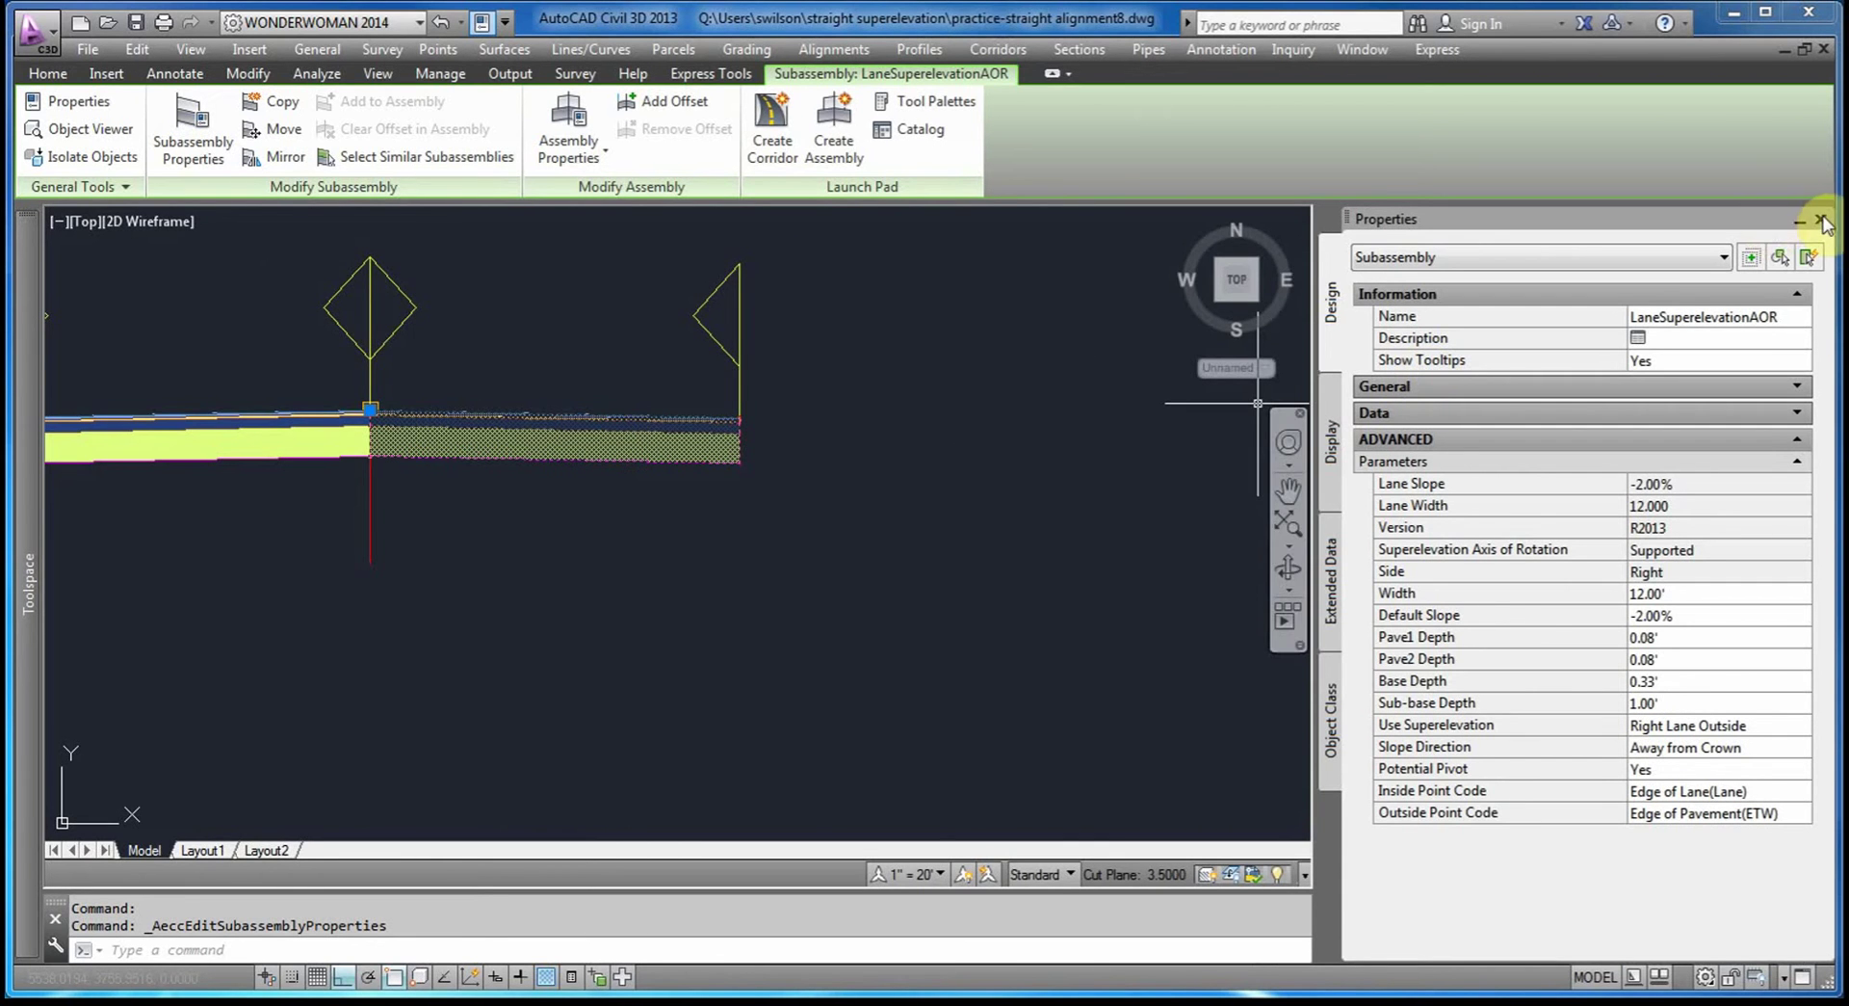
pyautogui.click(1822, 221)
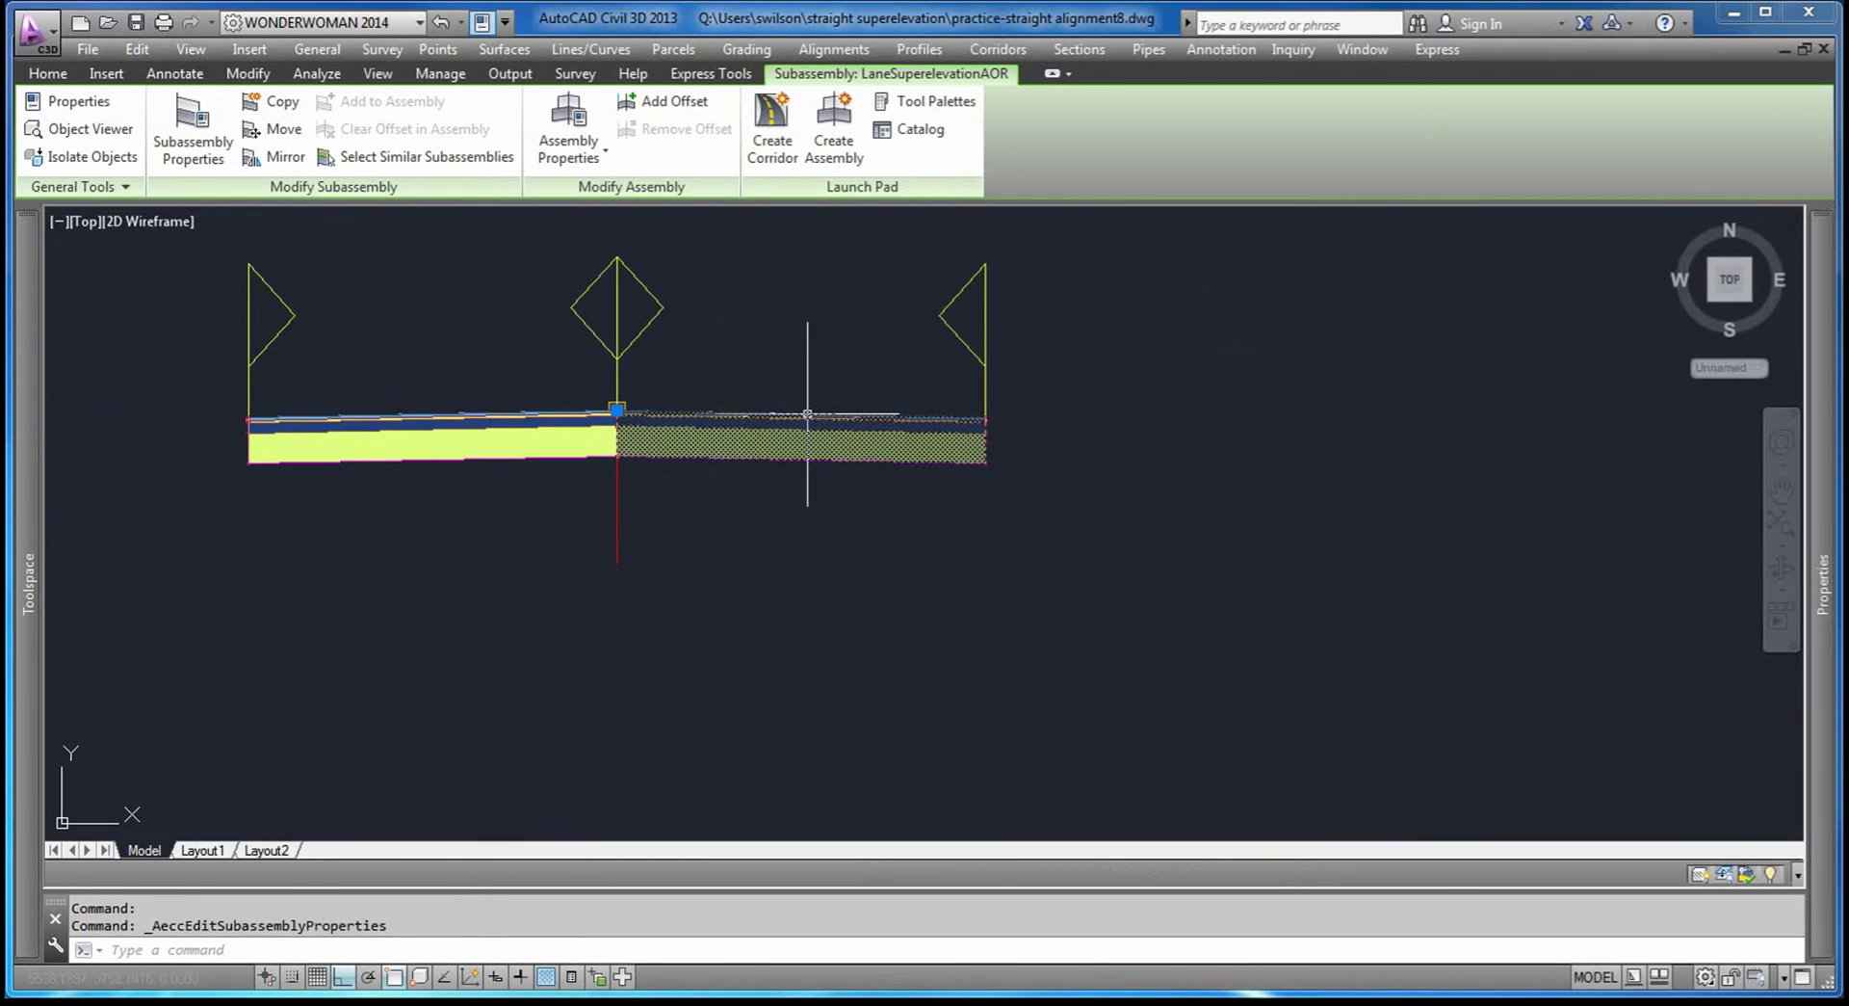
# Browse the imperial basic and lane subassemblies in the tool palettes to find the LaneSuperelevationAOR lane.
pyautogui.click(55, 67)
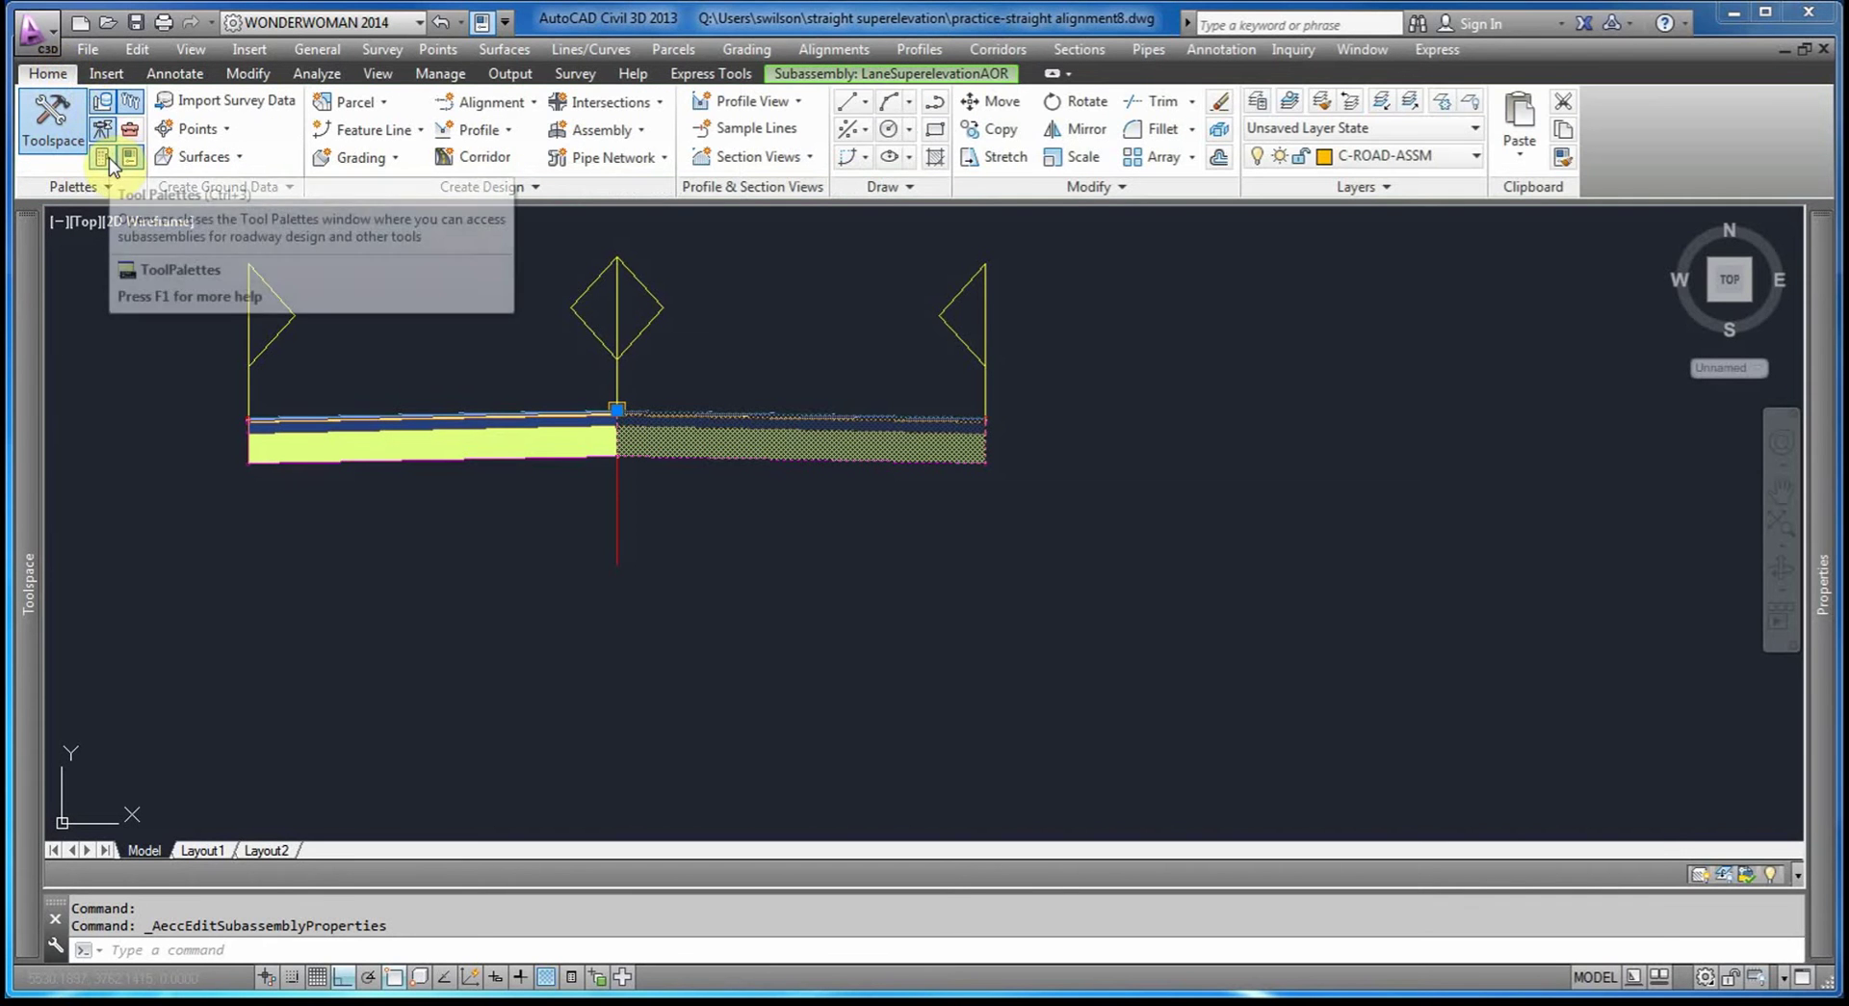
pyautogui.click(108, 158)
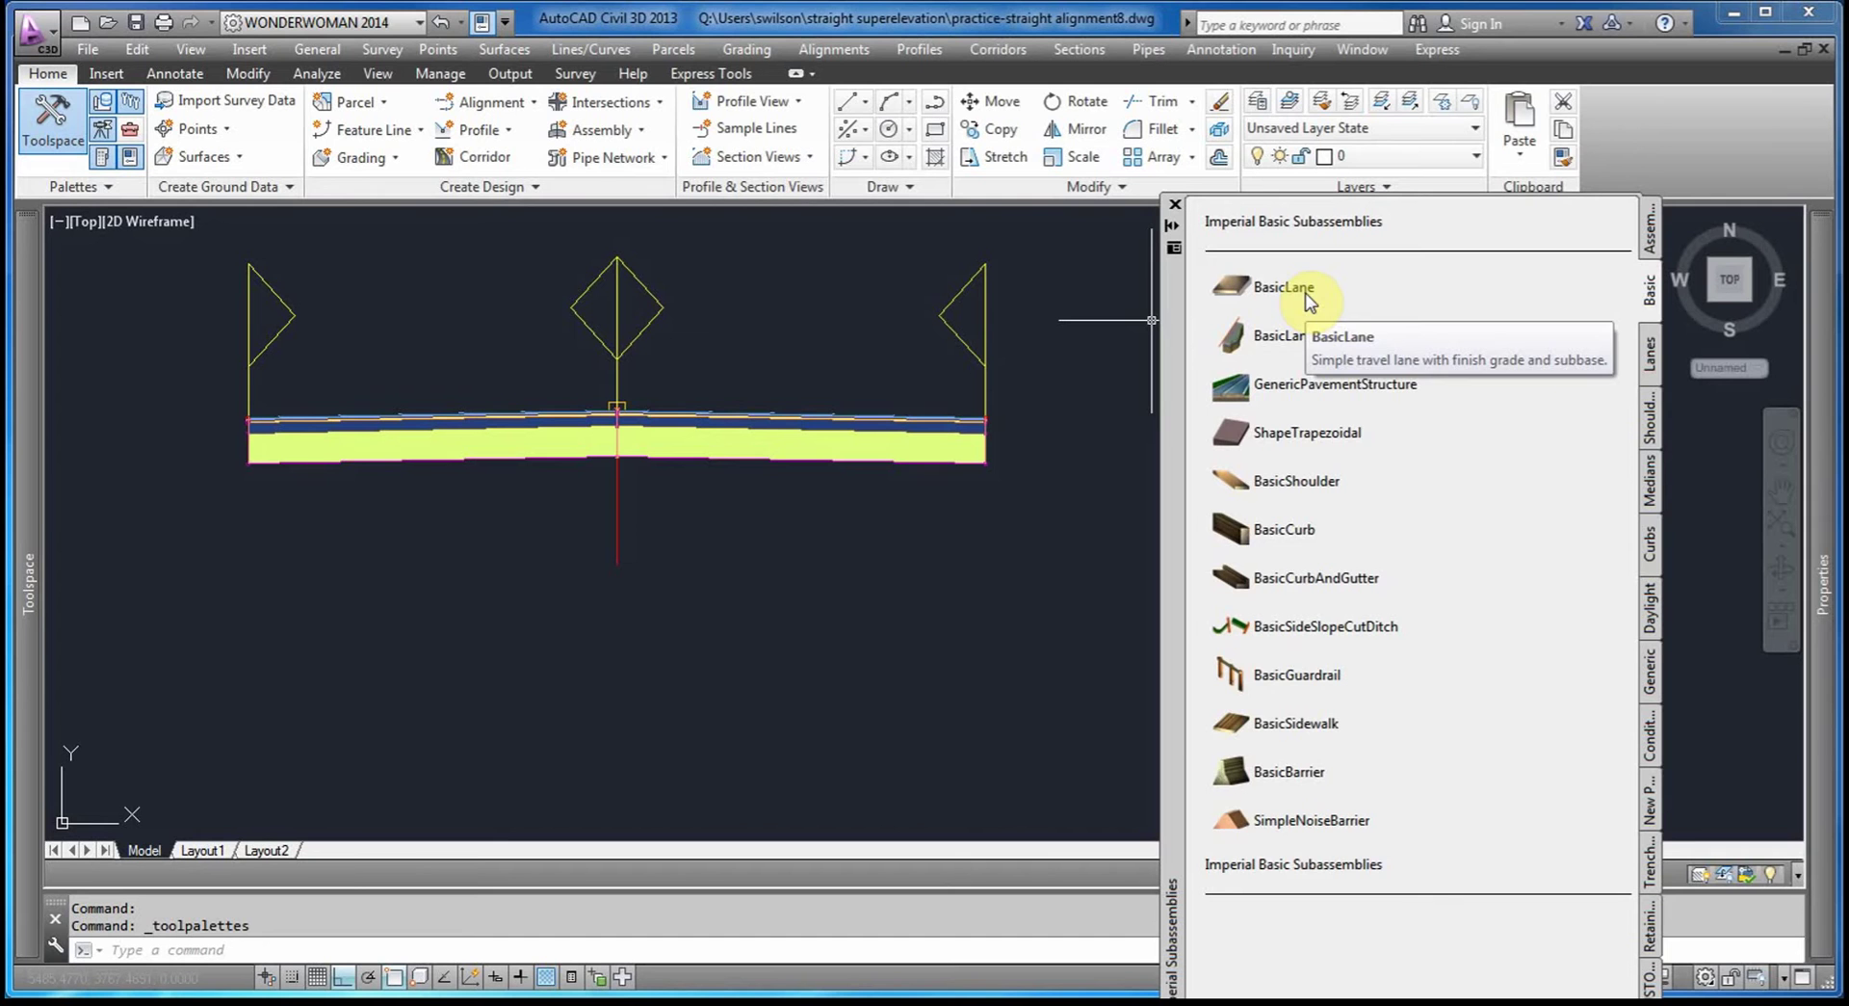
pyautogui.click(1653, 376)
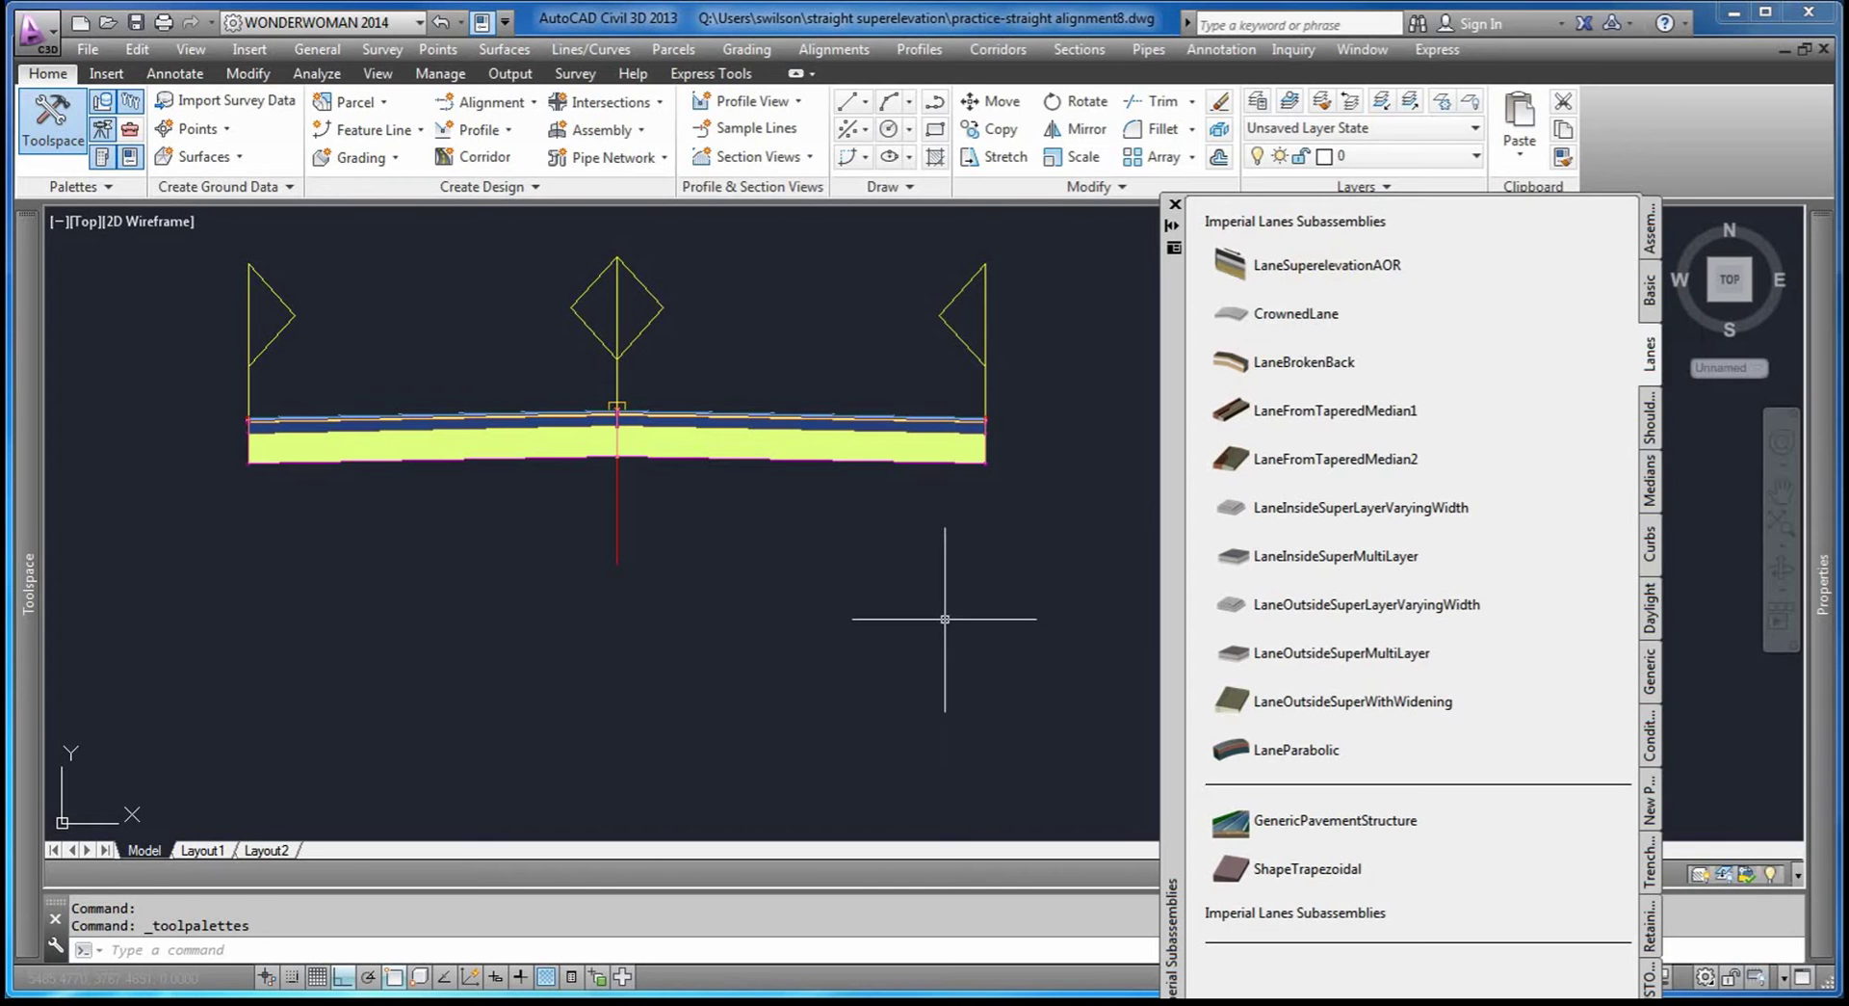
pyautogui.press('Escape')
pyautogui.scroll(-2, 800, 568)
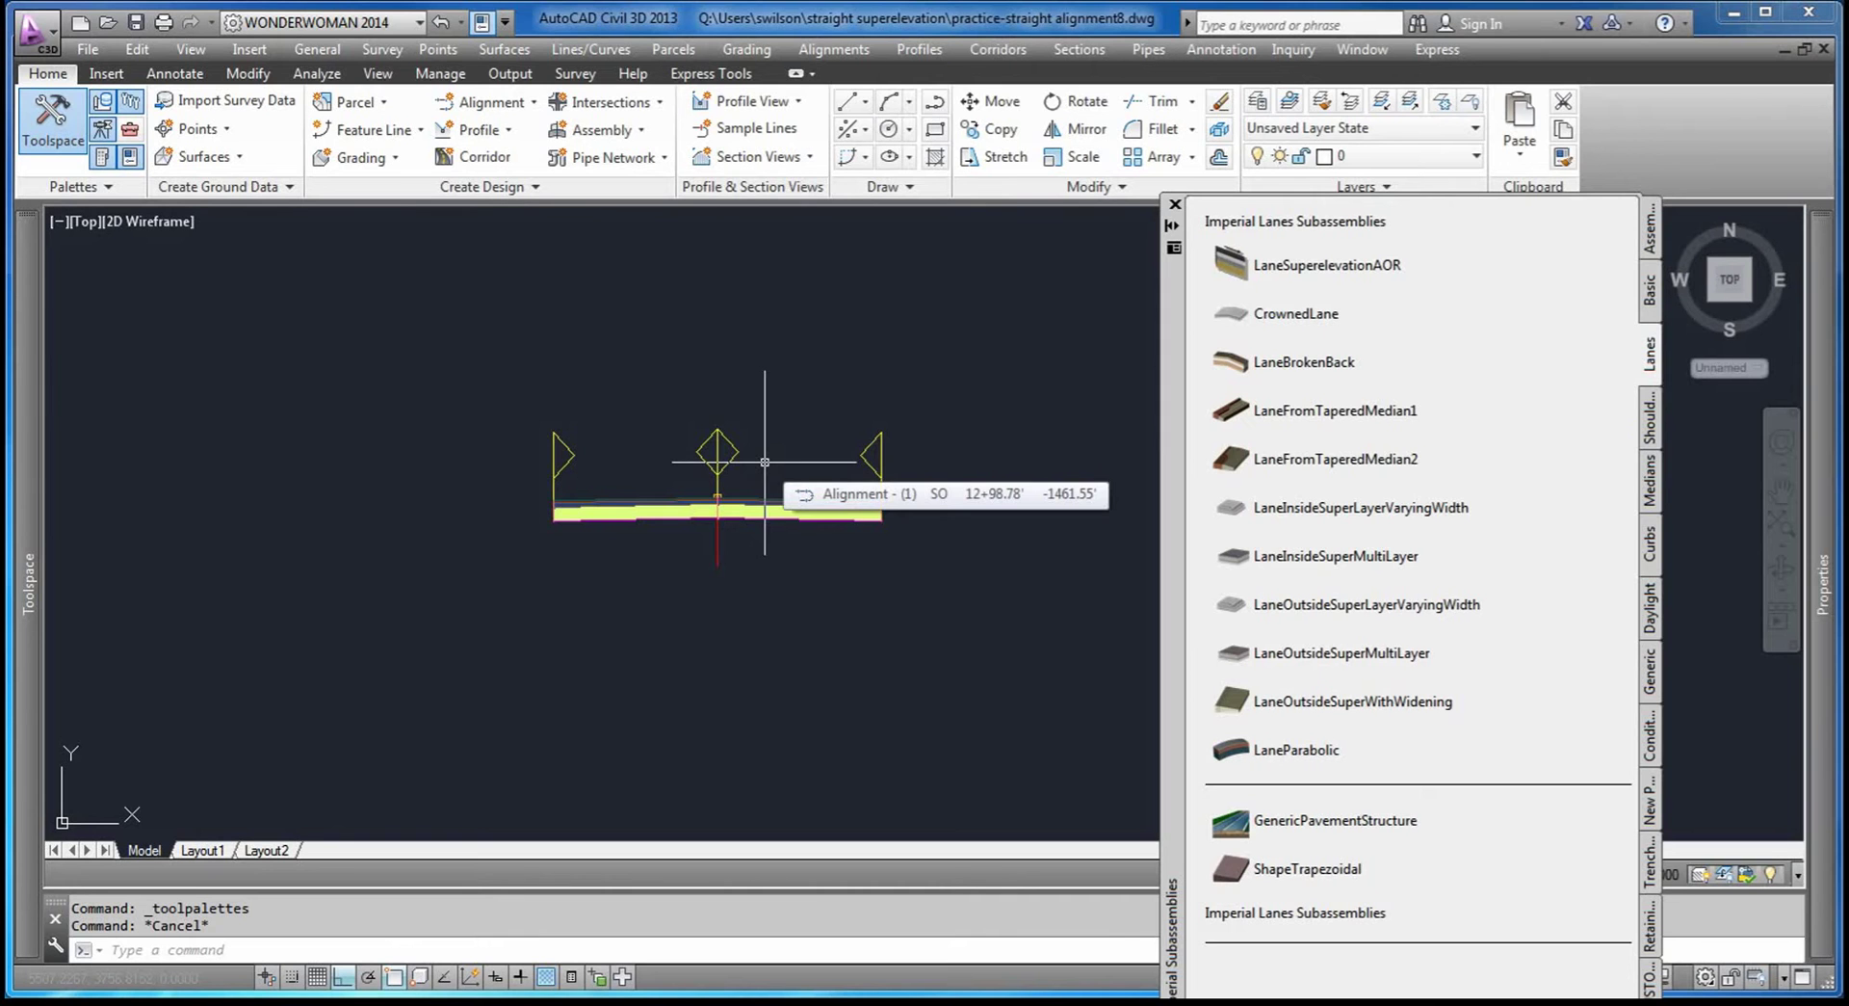
pyautogui.click(1174, 204)
# Open the superelevation curve manager for the straight alignment.
pyautogui.scroll(-5, 876, 390)
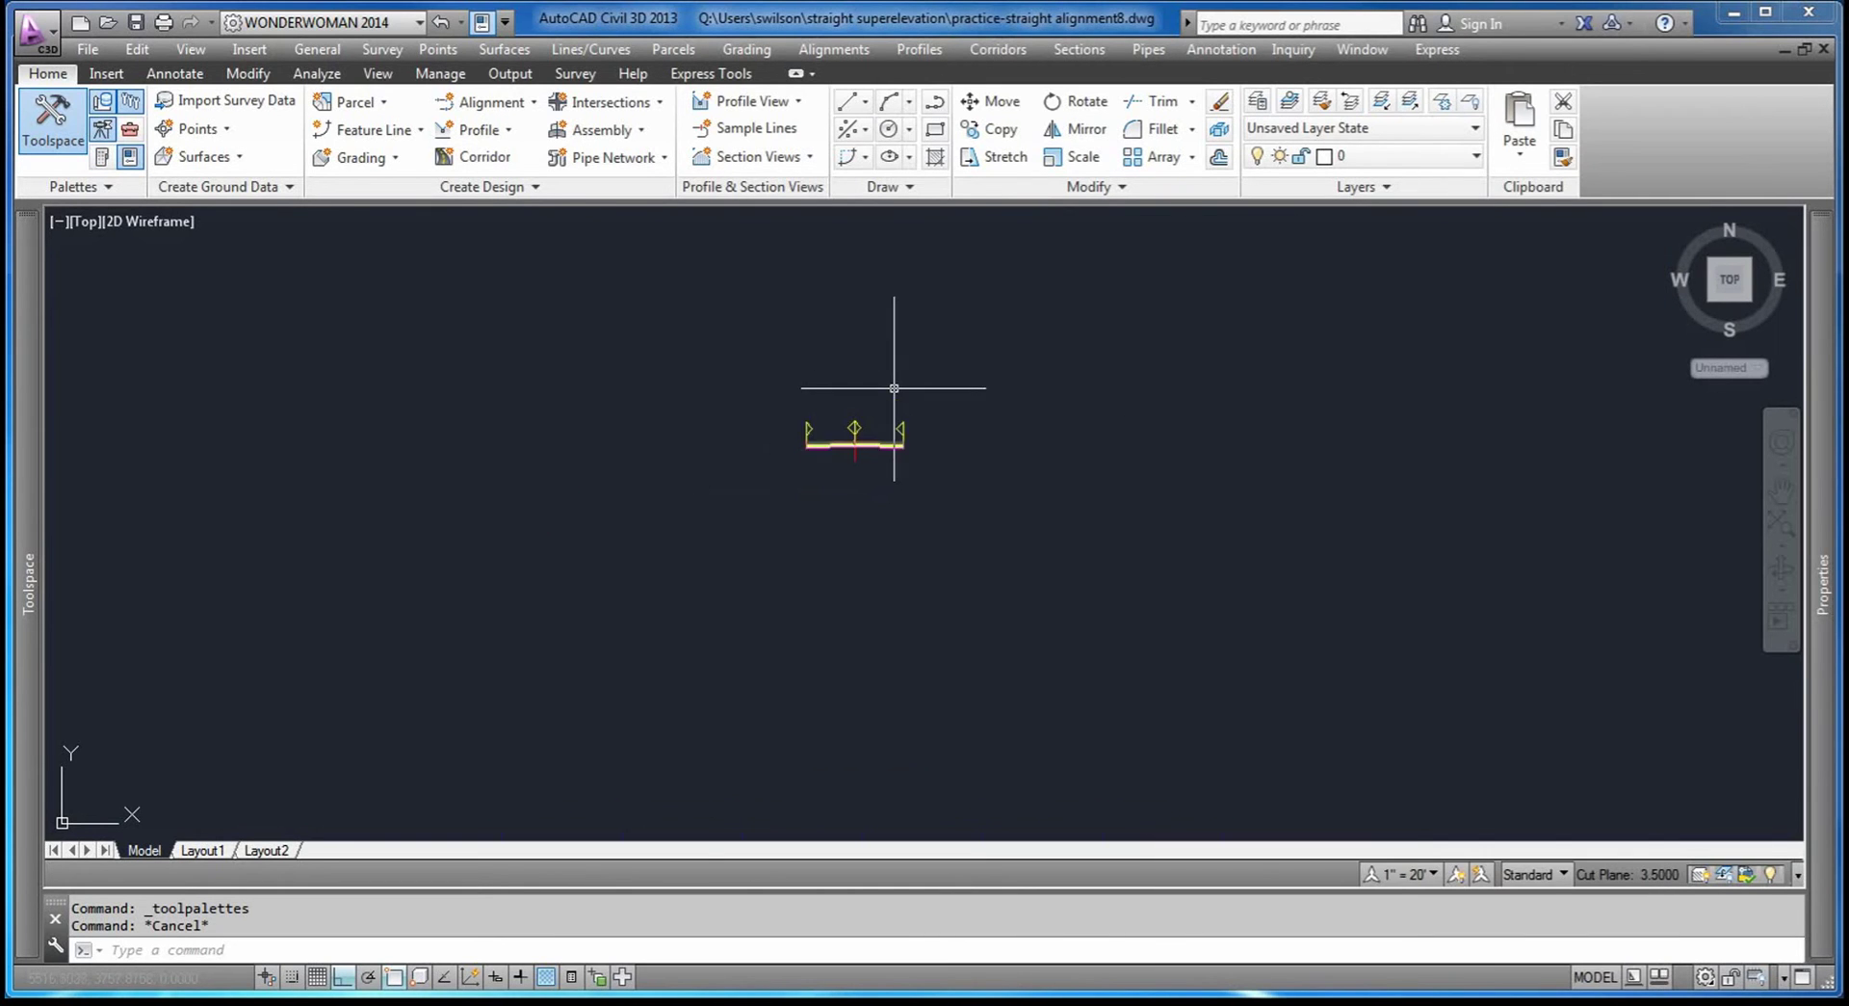
pyautogui.scroll(10, 848, 615)
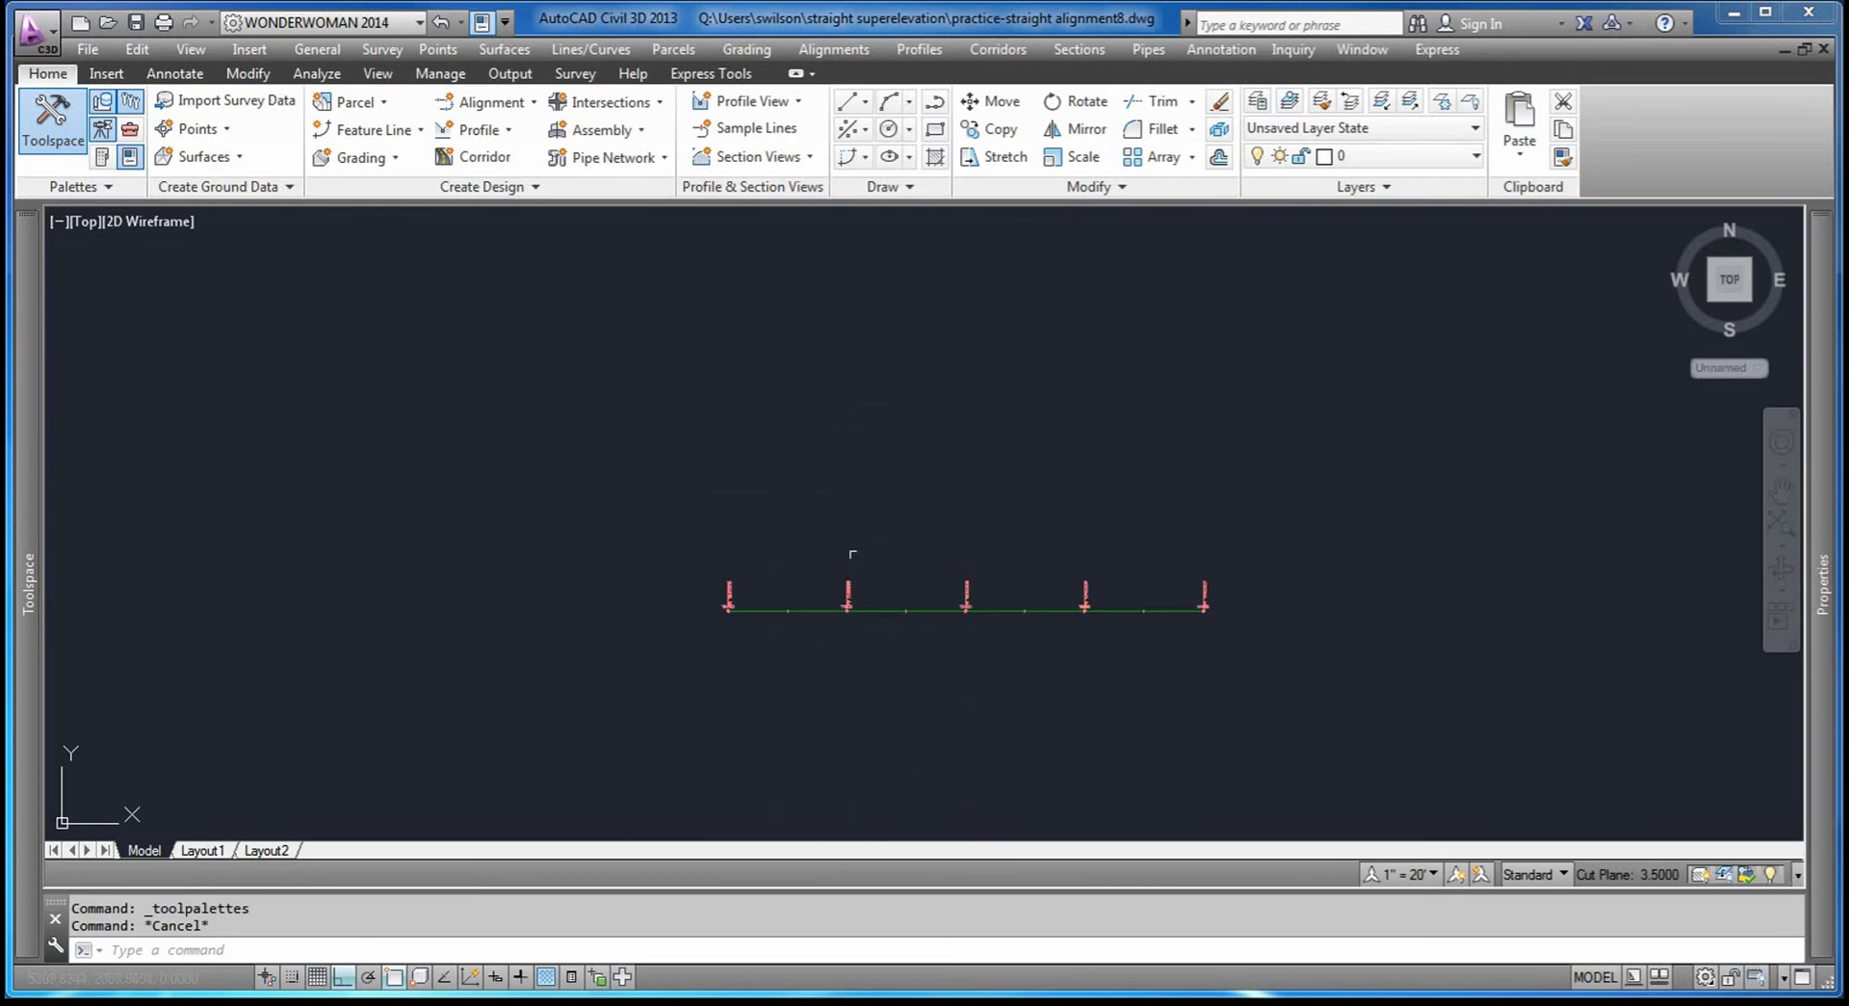
pyautogui.click(873, 607)
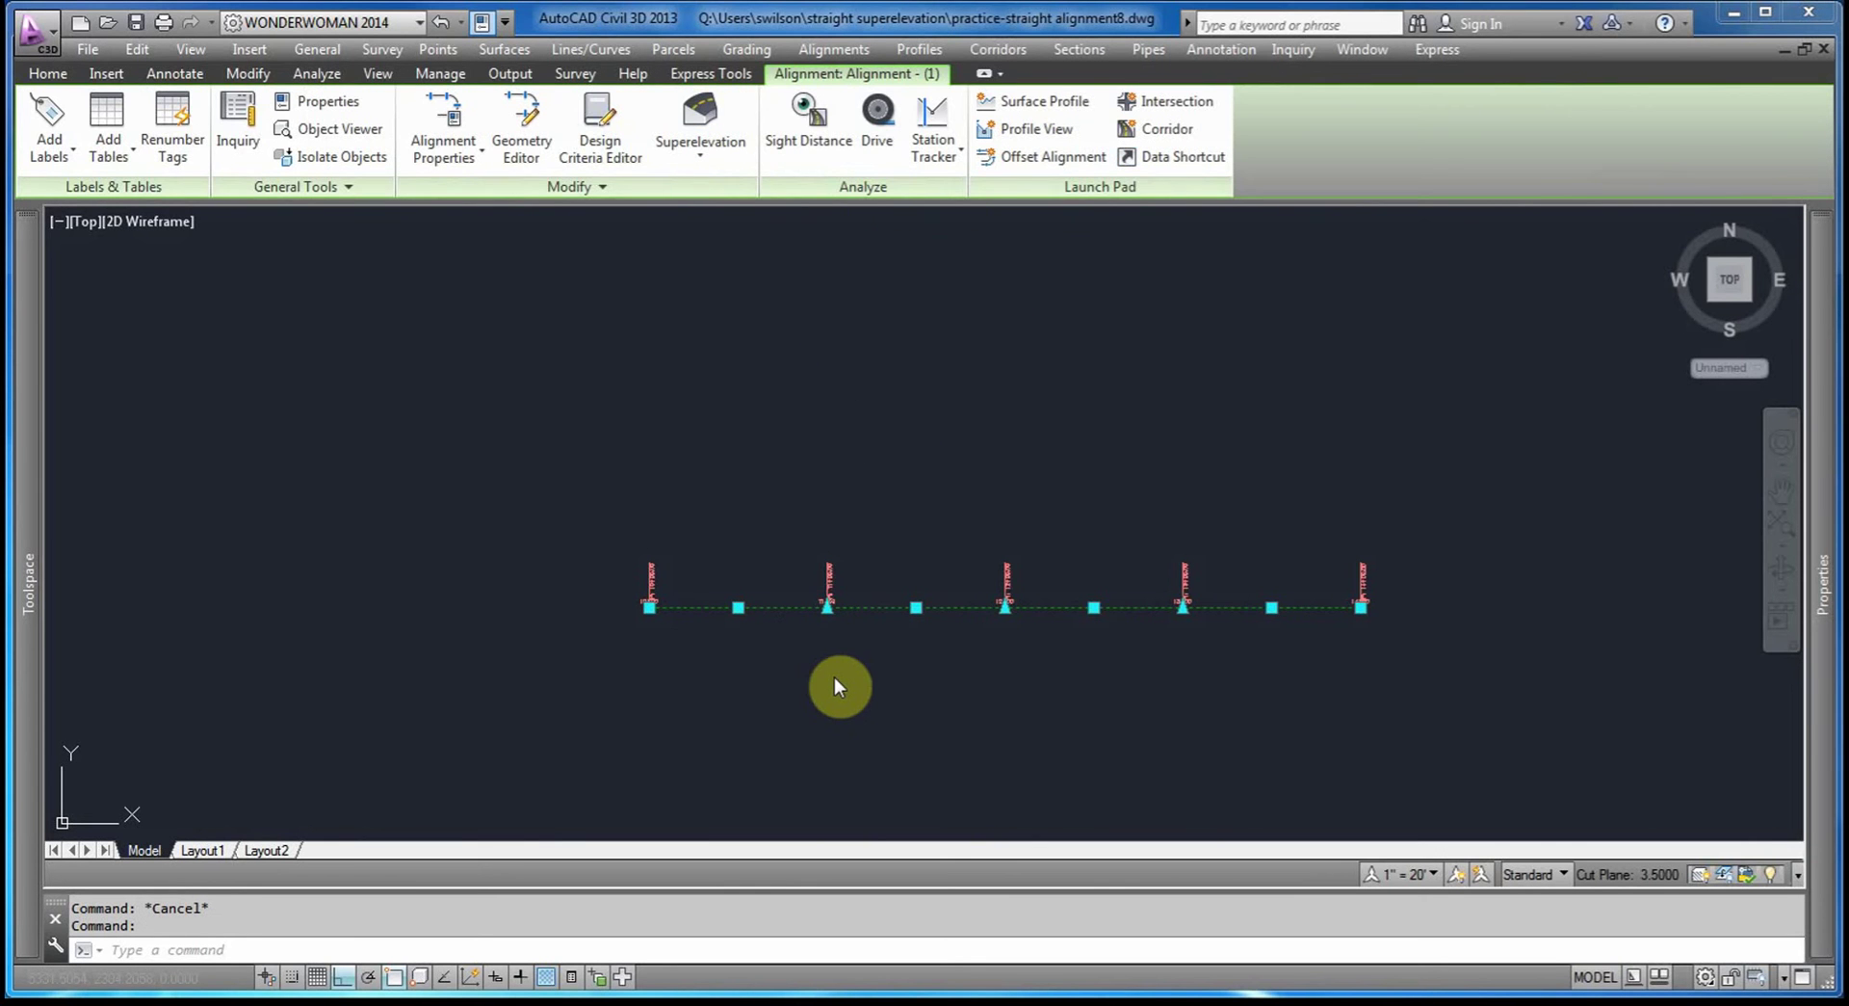
pyautogui.click(715, 157)
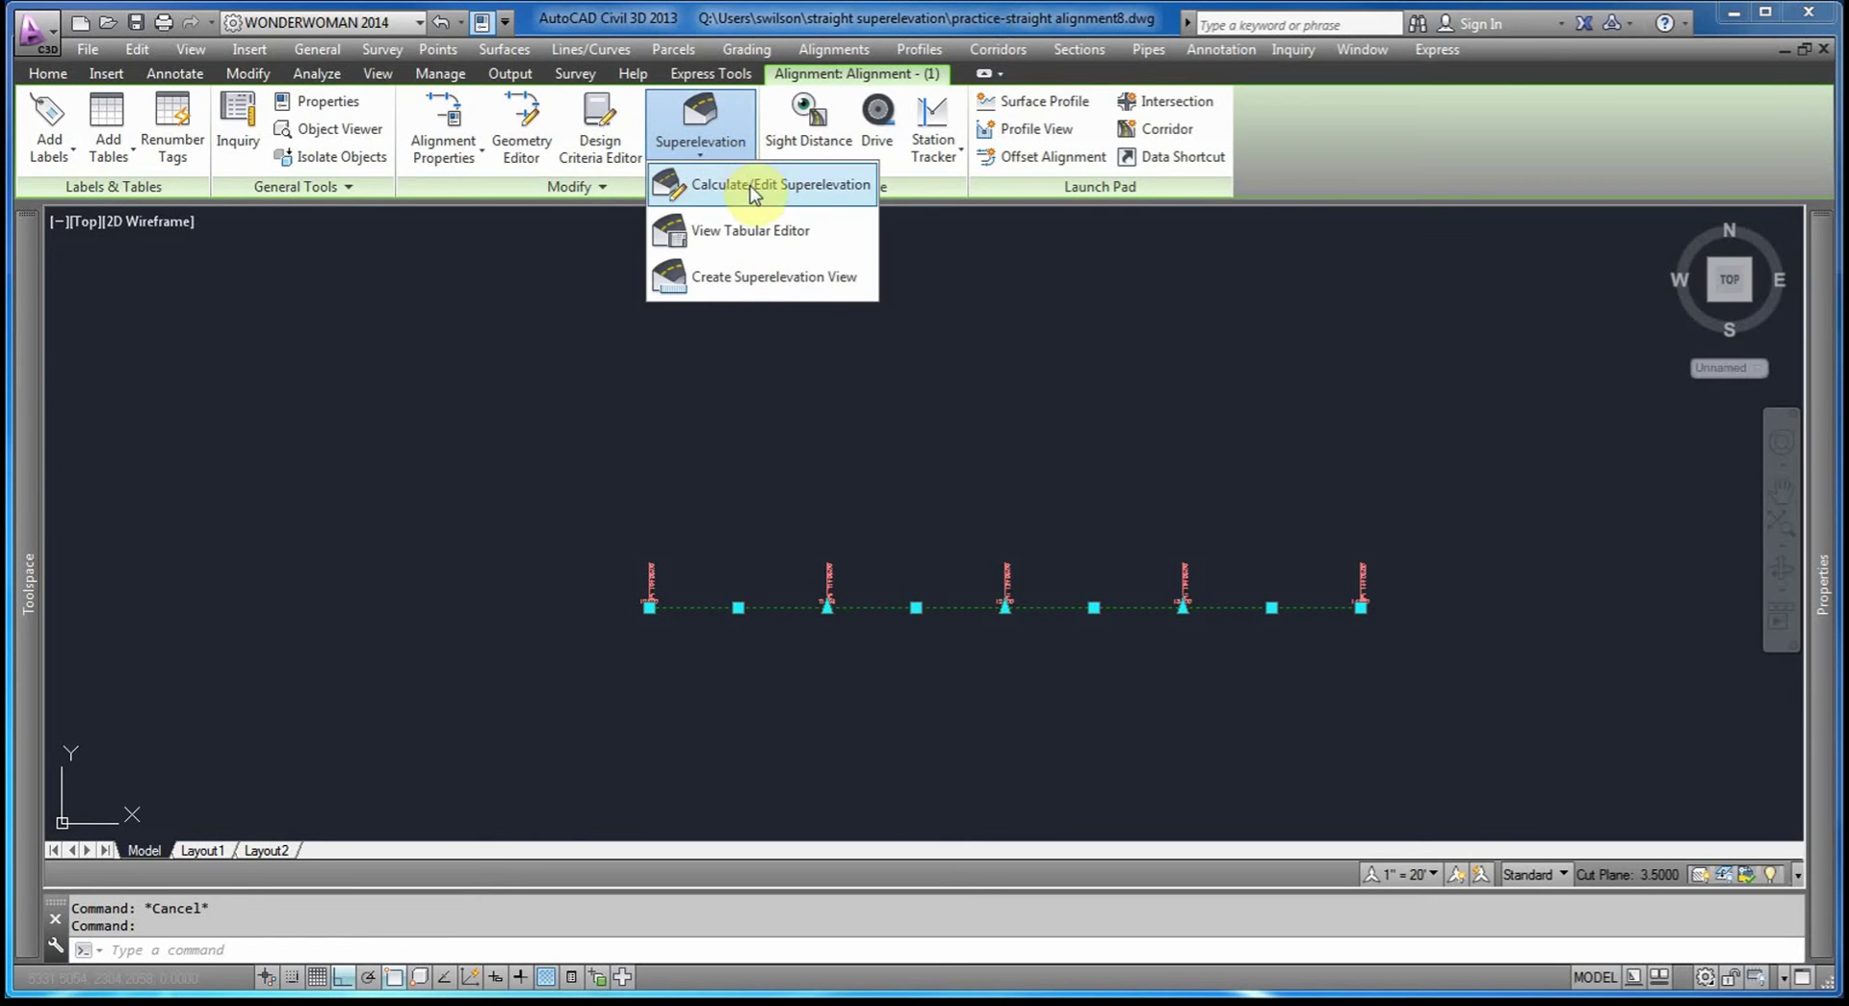
pyautogui.click(742, 181)
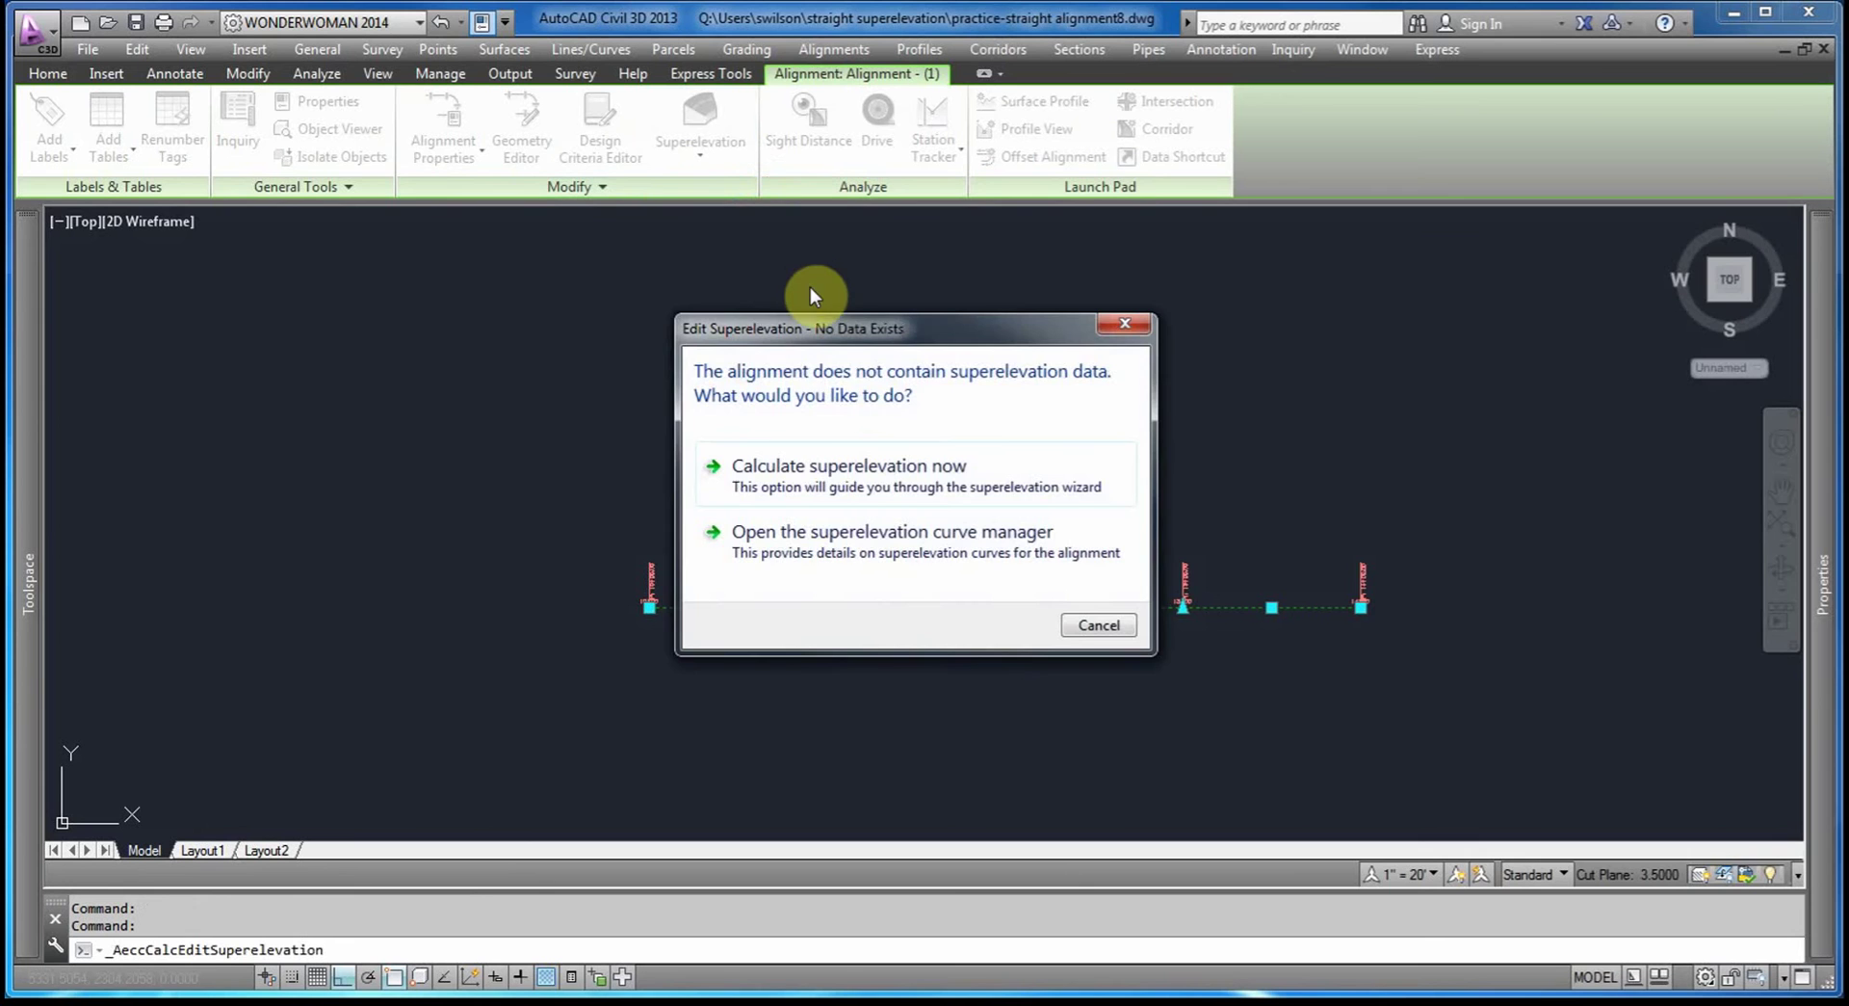
pyautogui.click(869, 557)
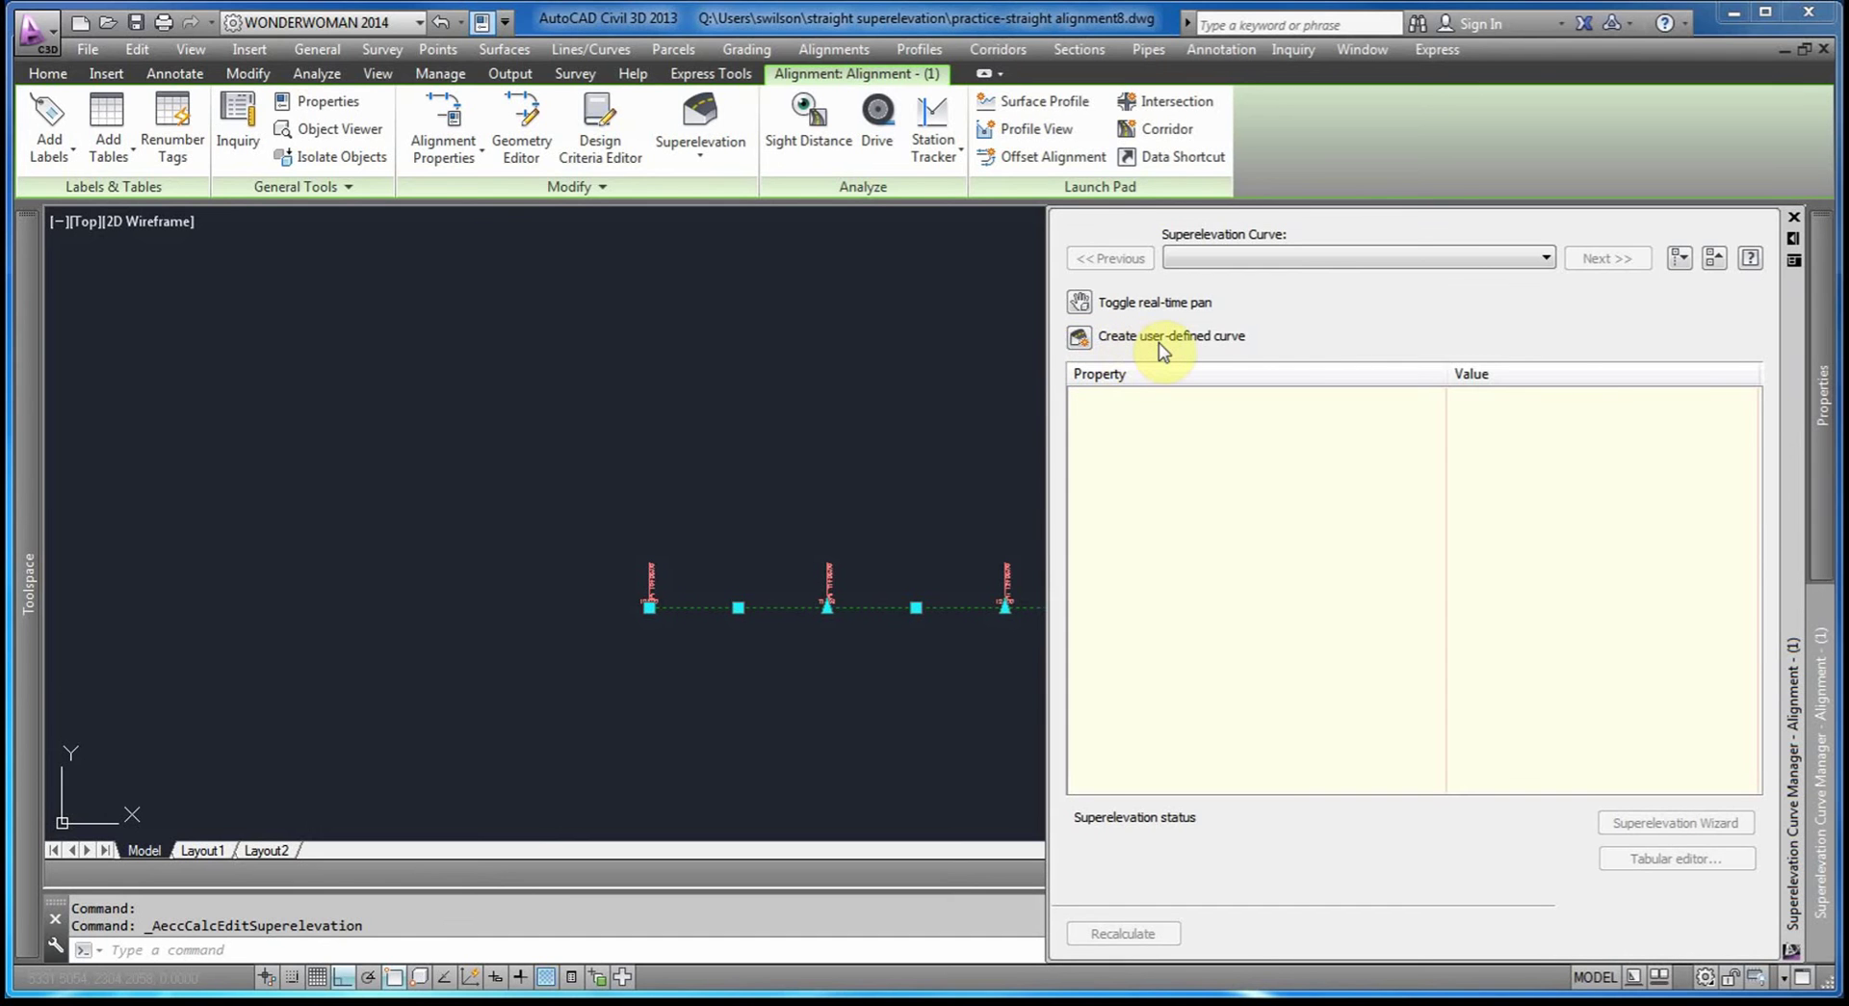
# Create a user-defined superelevation curve from the alignment's first segment, between stations 10+00 and 11+00.
pyautogui.click(1076, 339)
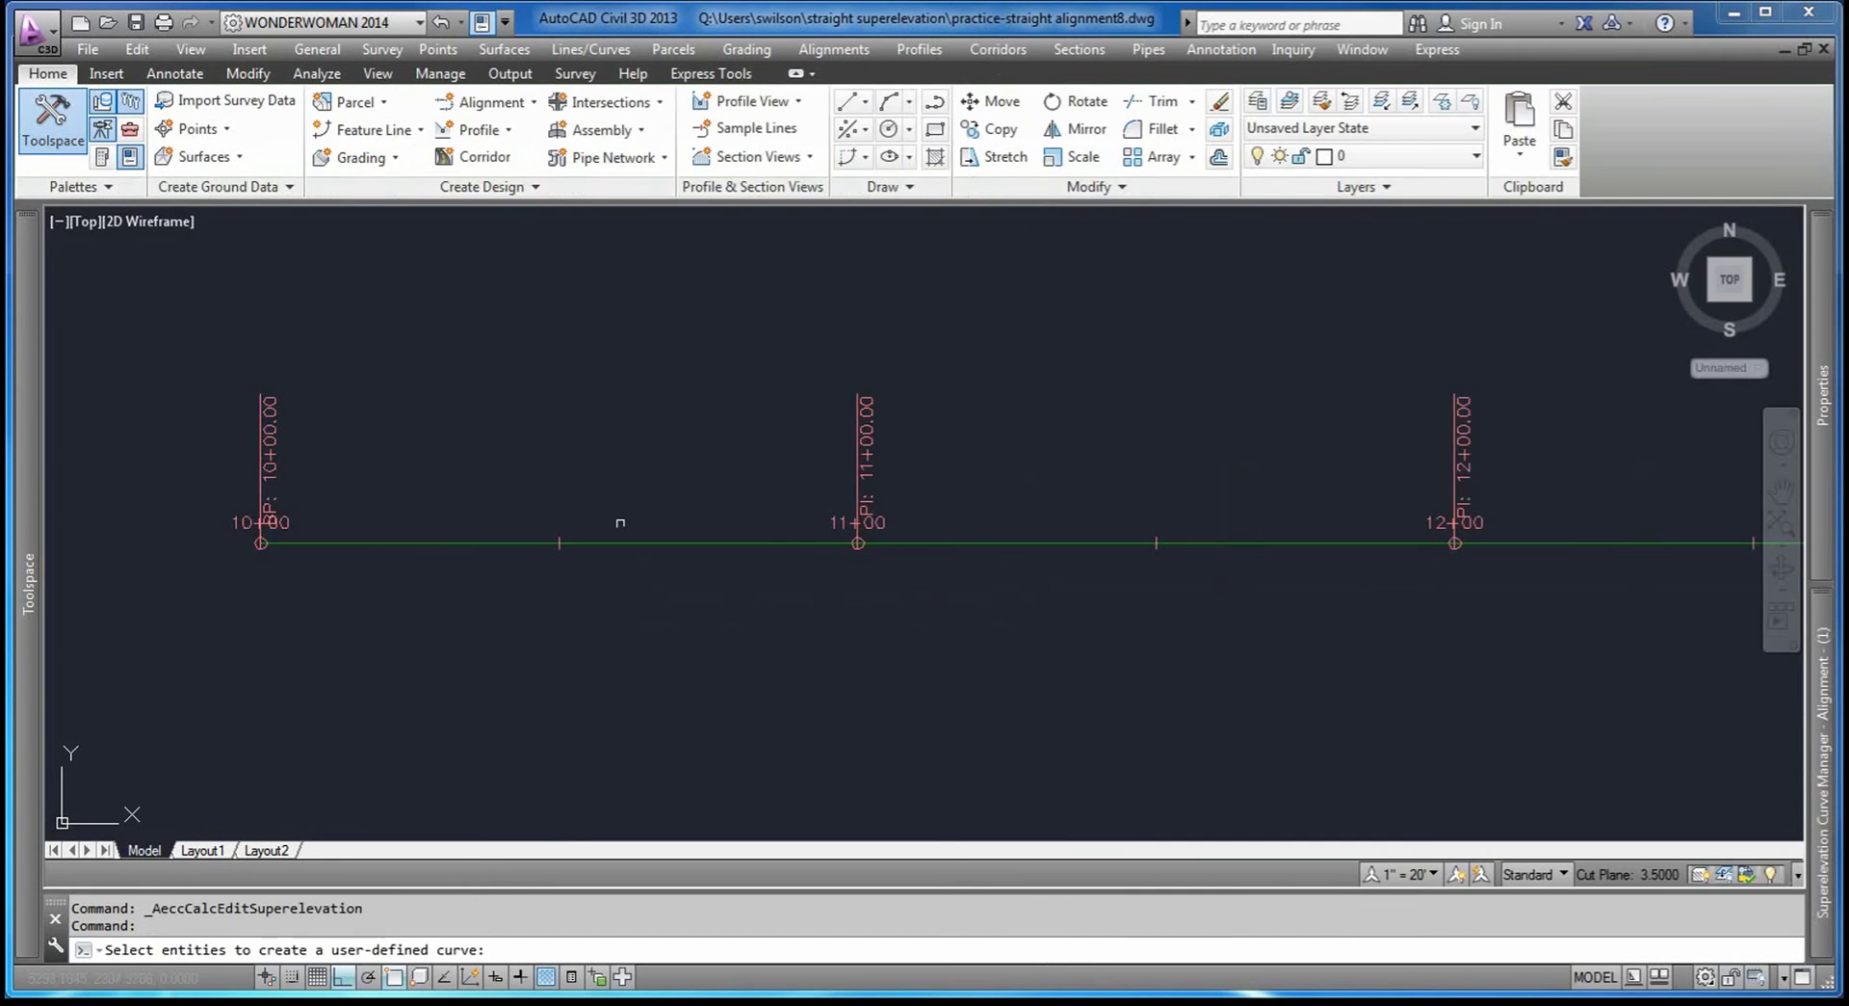
pyautogui.scroll(-4, 620, 523)
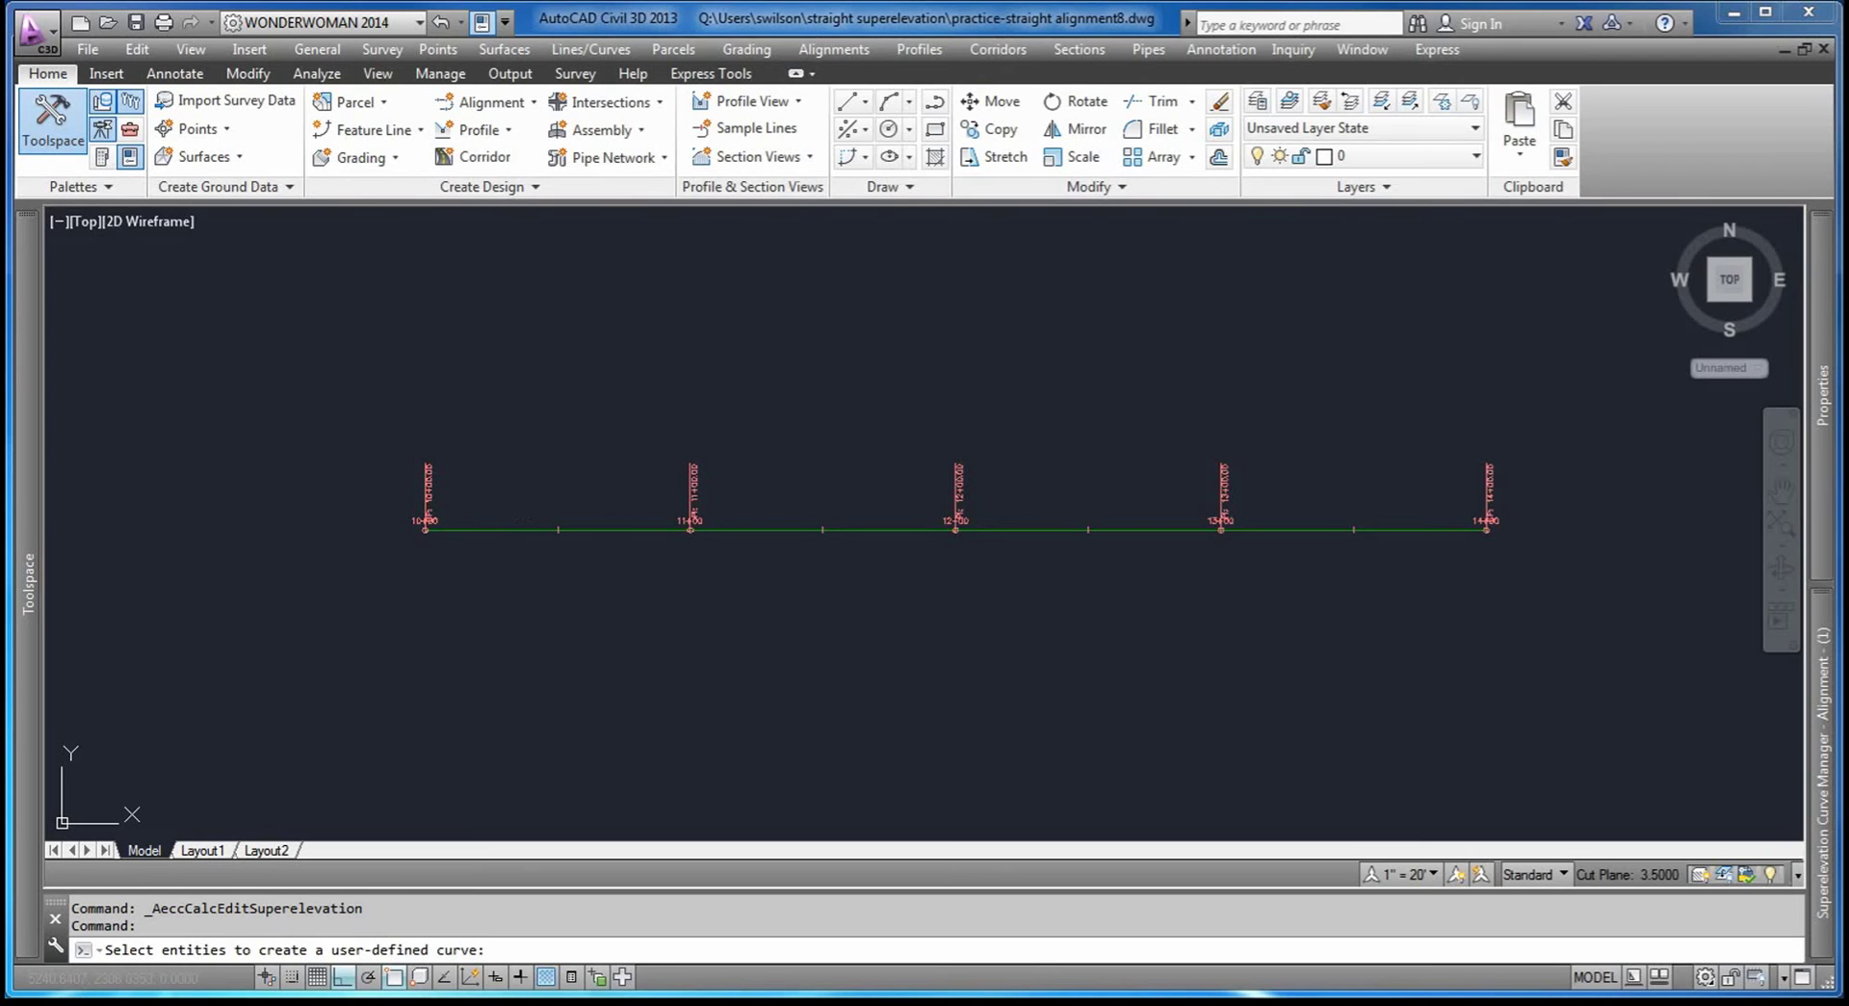
pyautogui.click(617, 530)
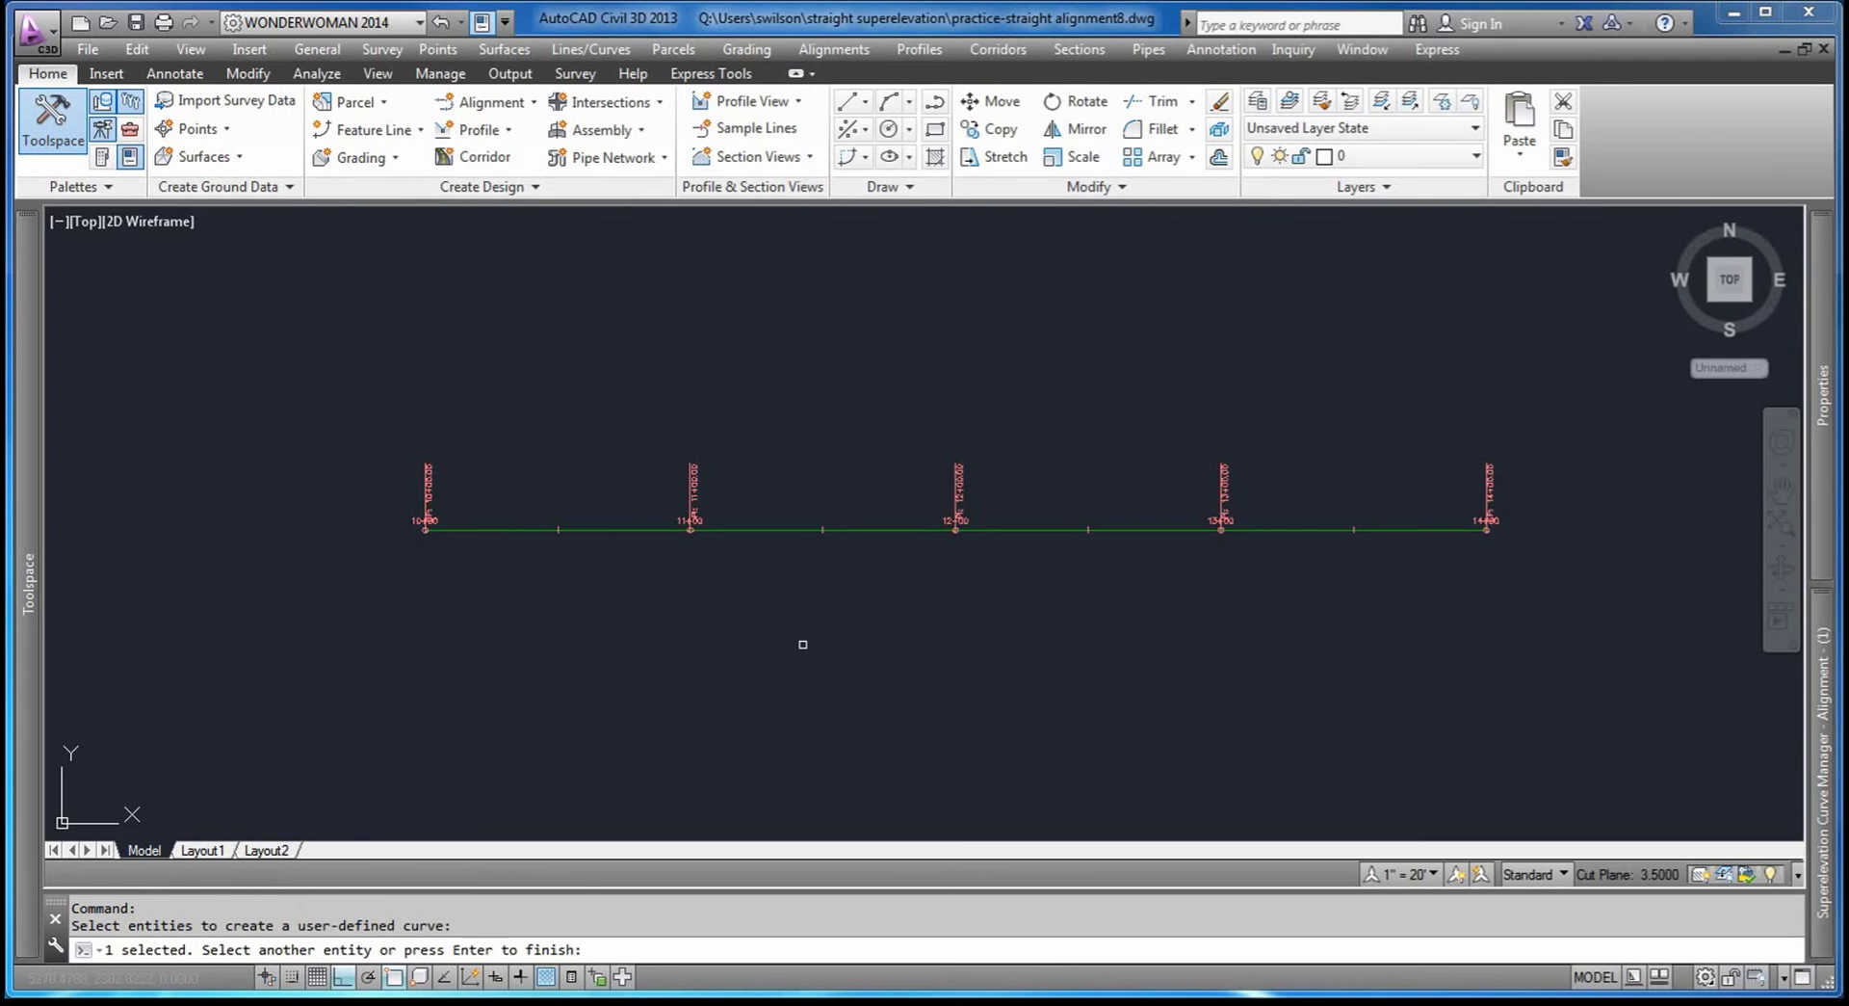
pyautogui.press('Return')
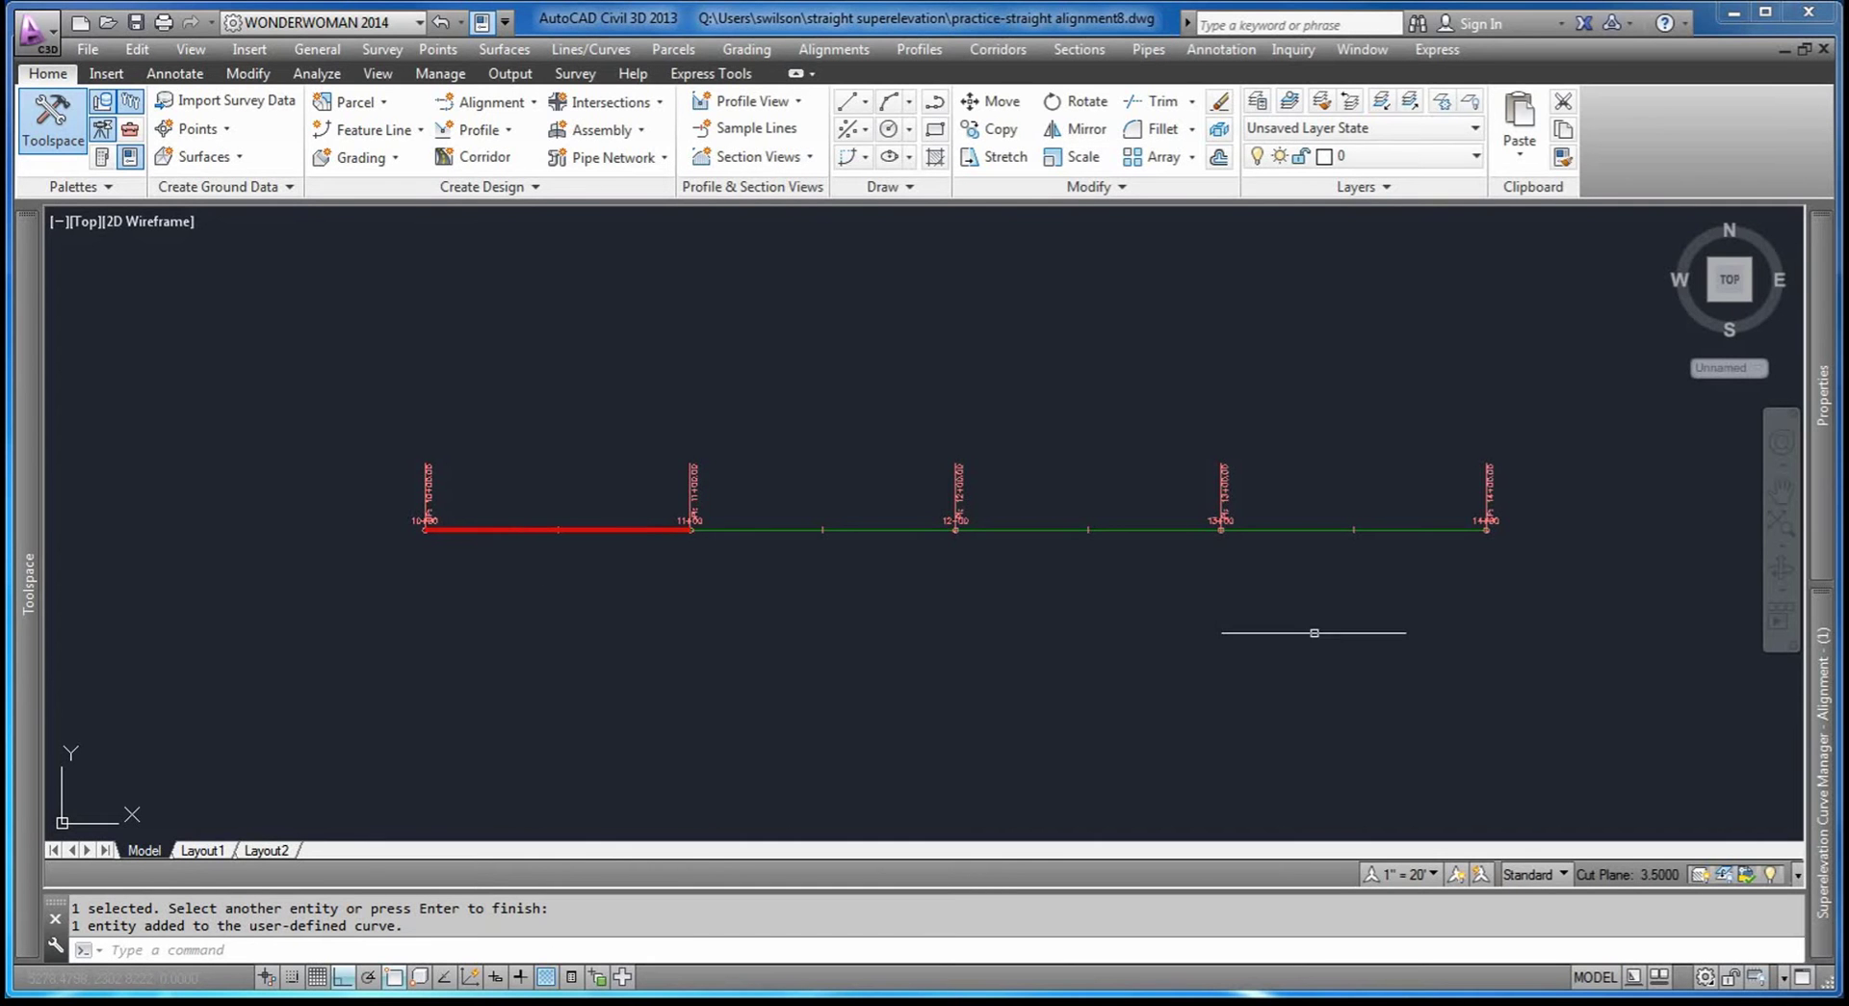
# Start the Superelevation Wizard for the entire alignment, accepting an undivided crowned roadway with a center baseline pivot.
pyautogui.moveTo(1826, 819)
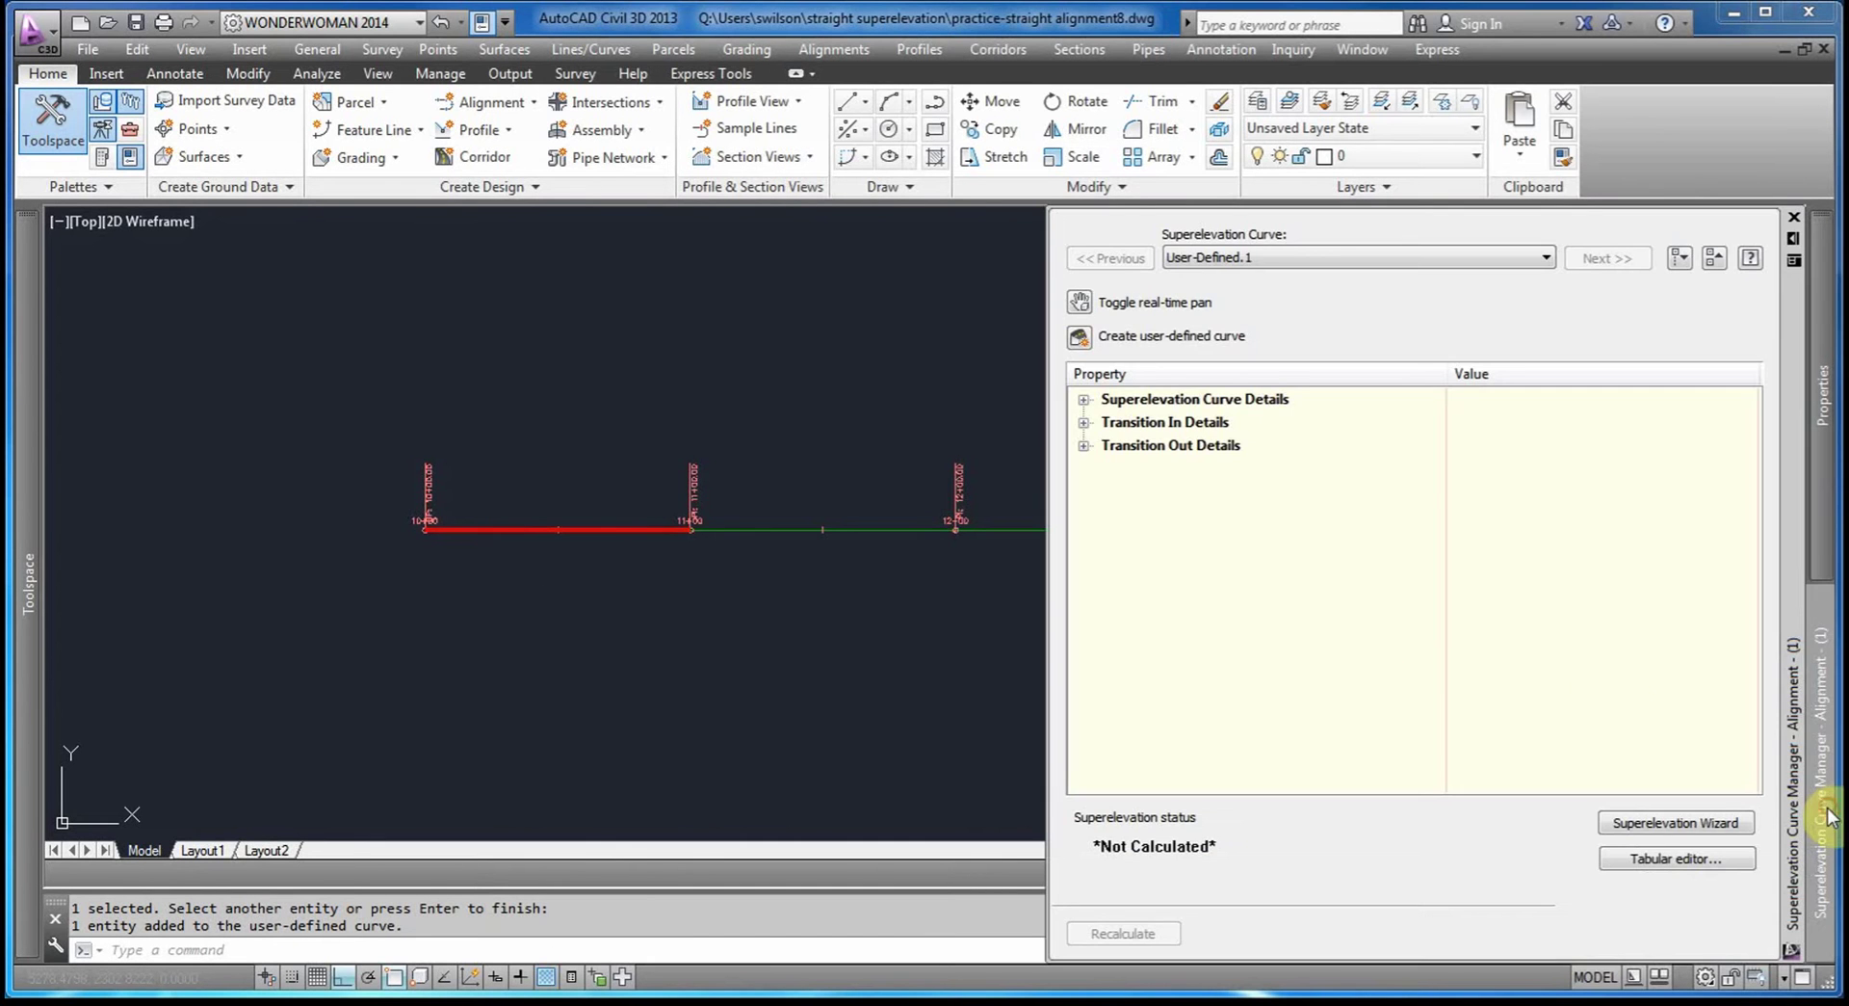
pyautogui.click(1659, 826)
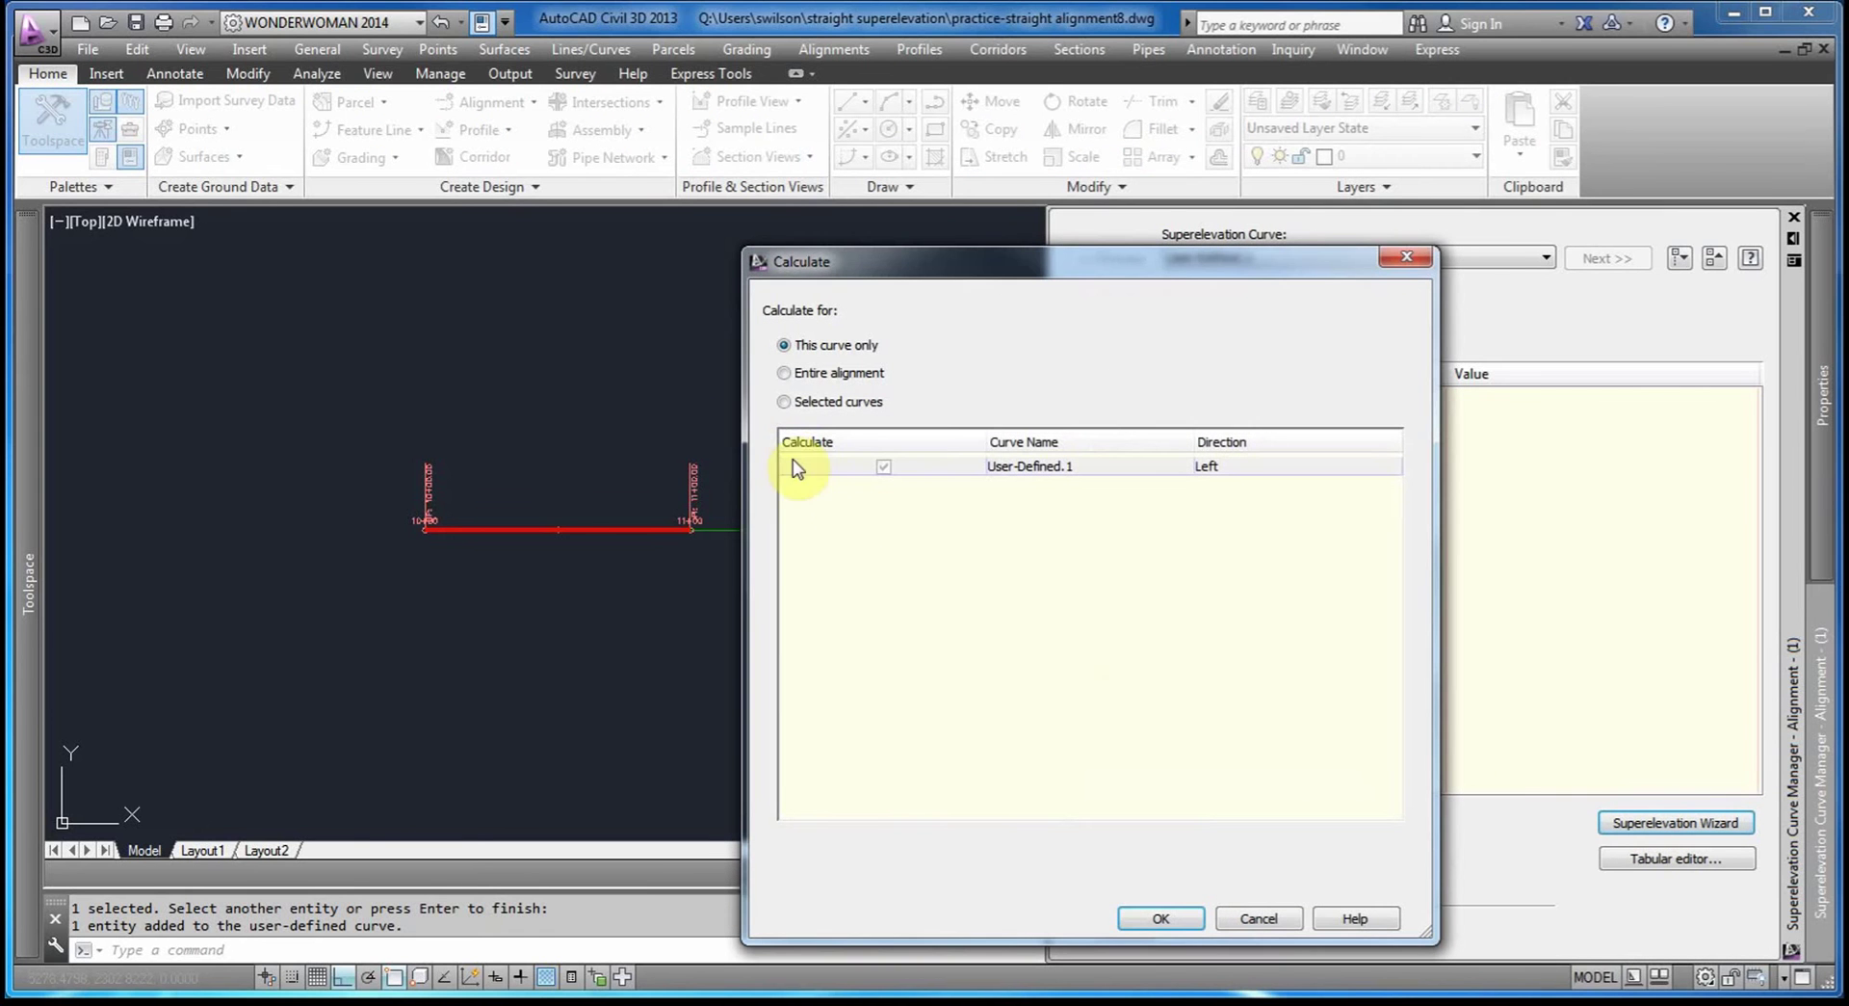
pyautogui.click(785, 373)
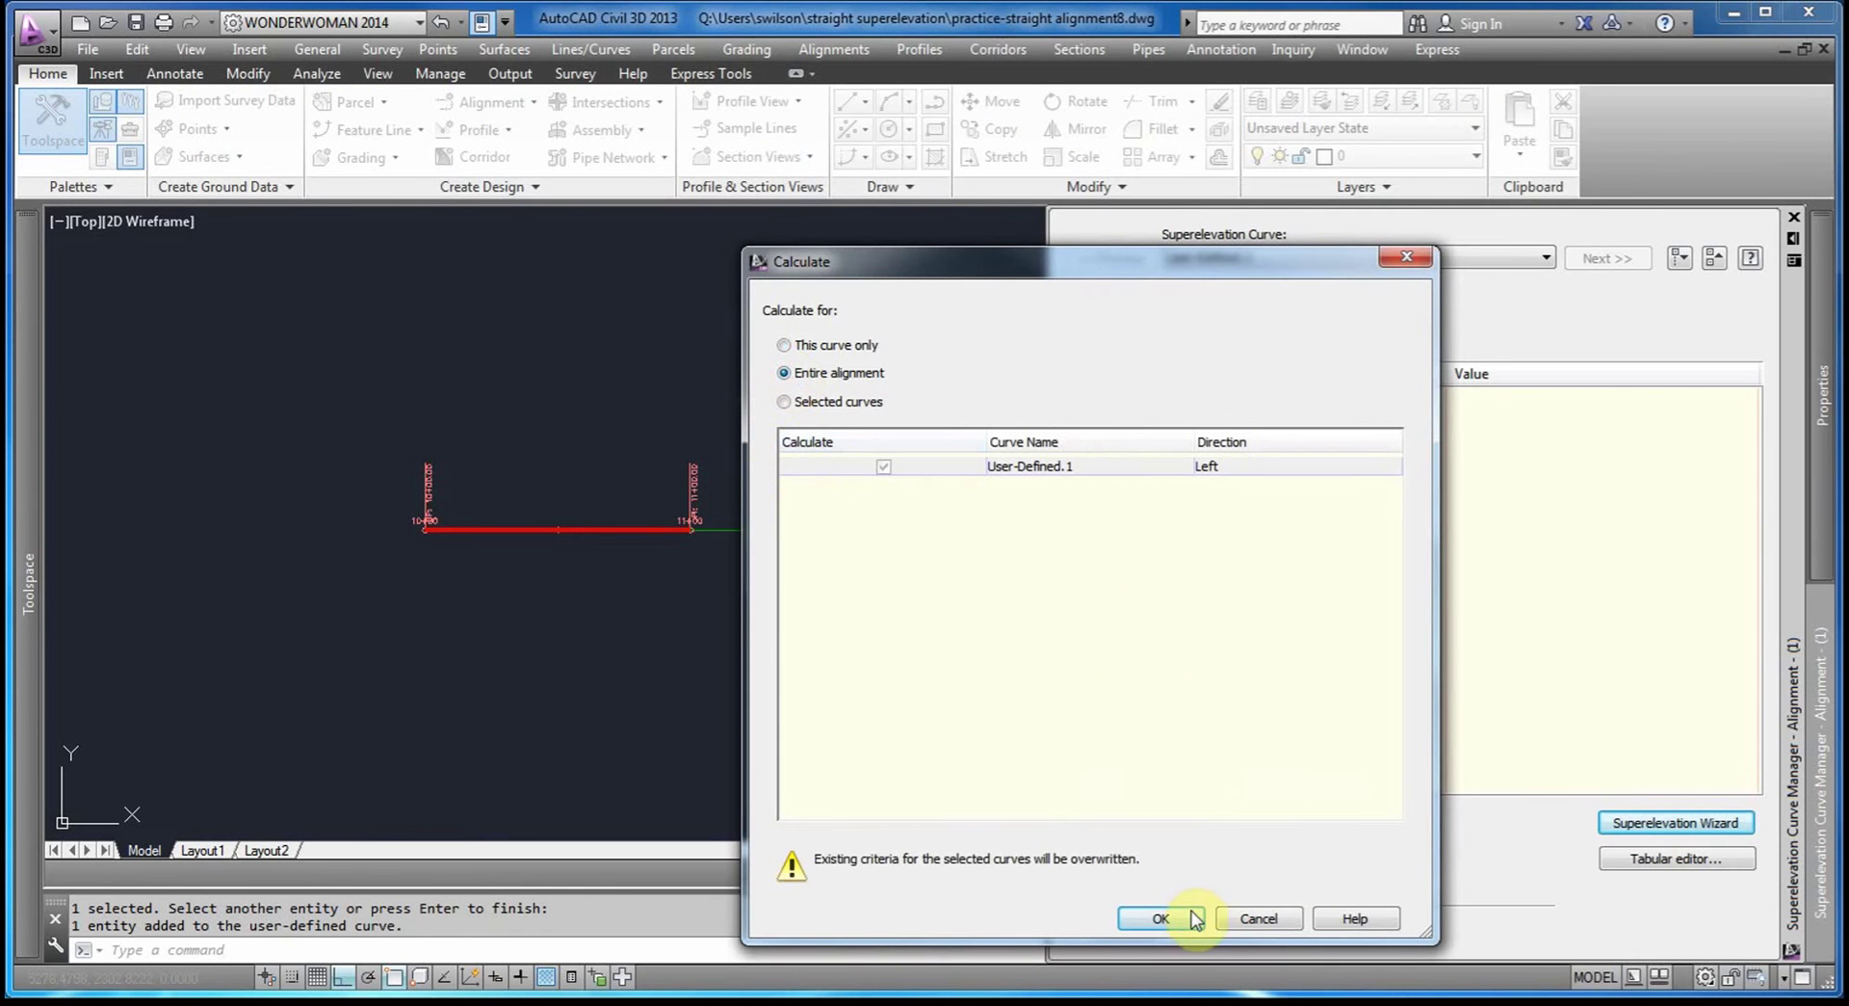
pyautogui.click(1160, 918)
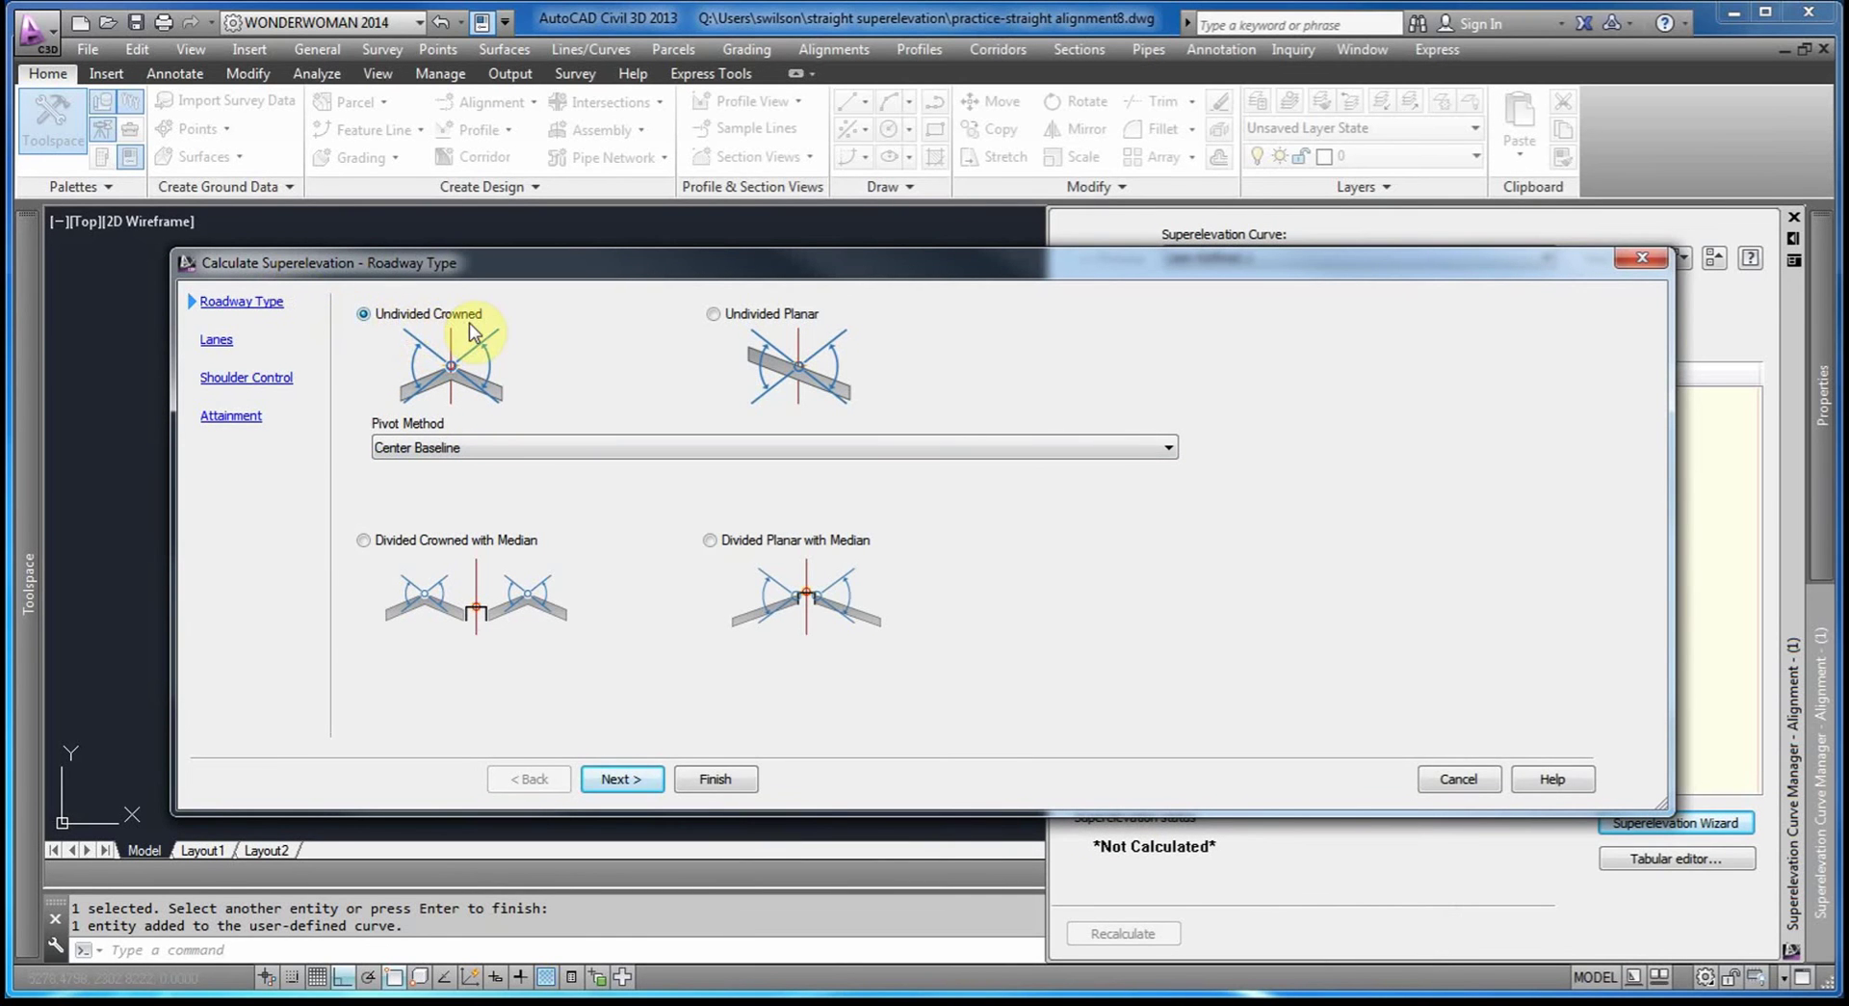
pyautogui.click(627, 778)
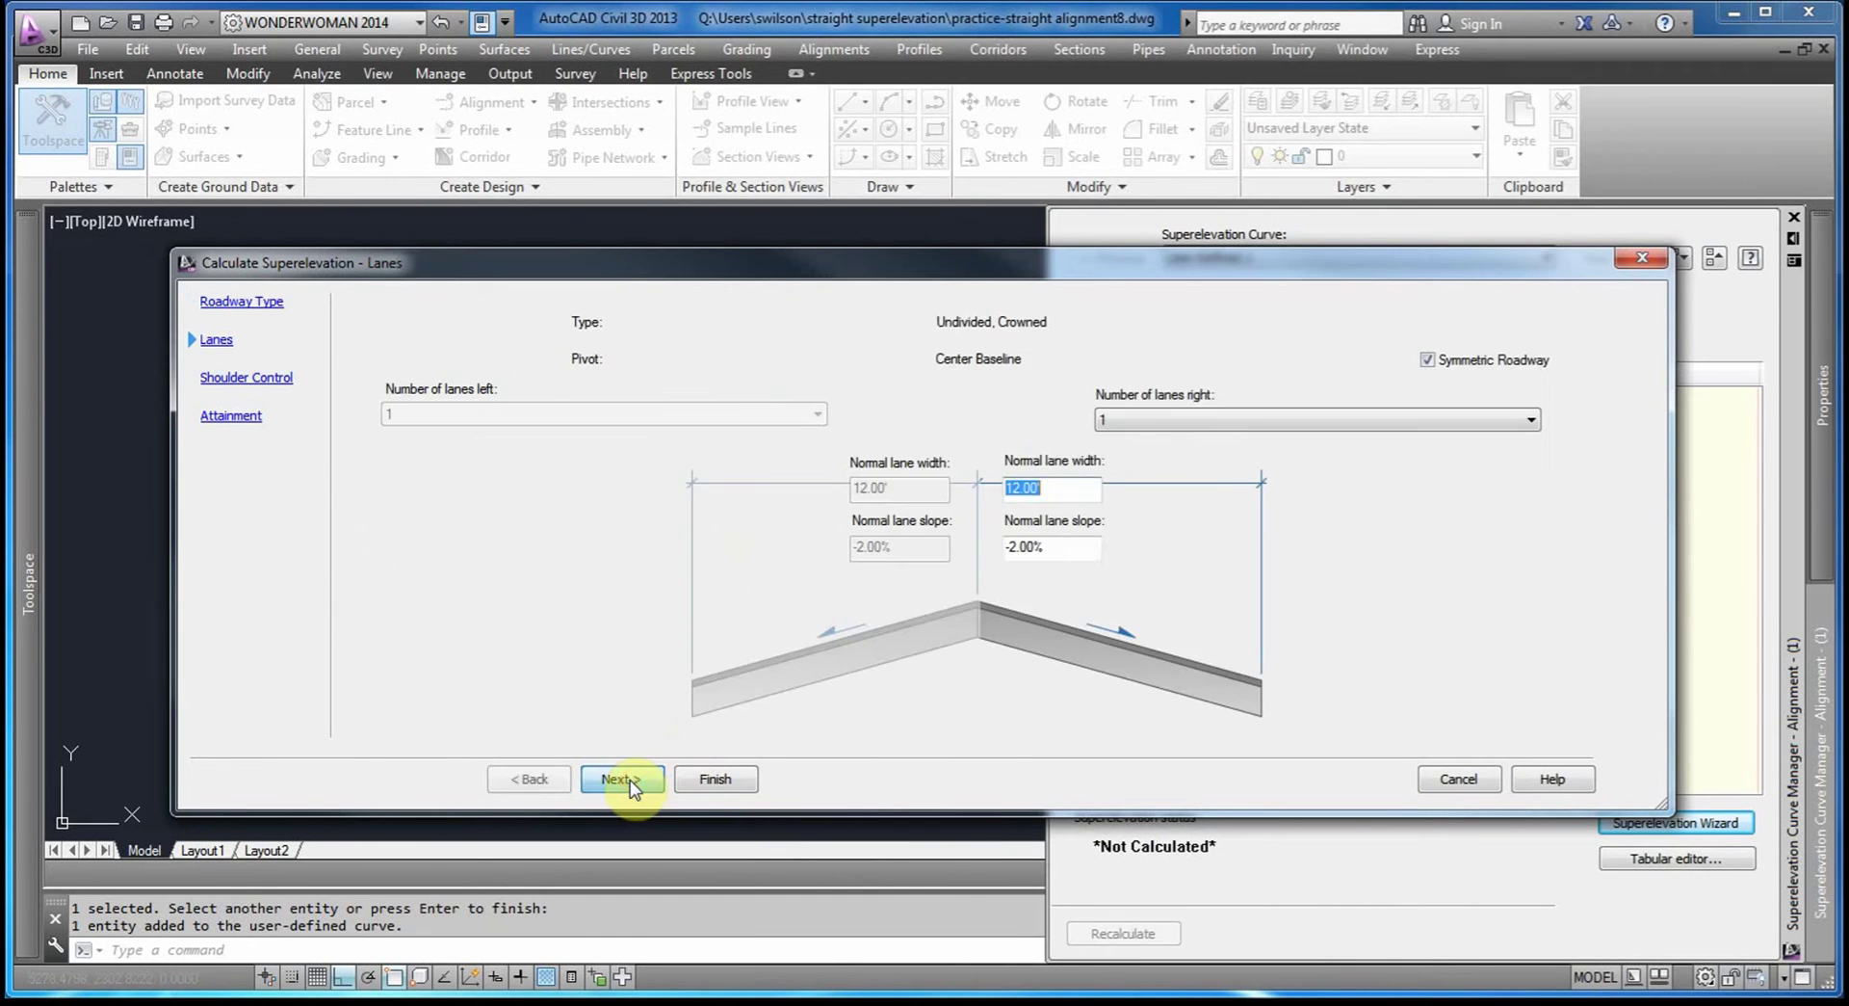
# Turn off the symmetric roadway option for the lanes and exclude the outside edge shoulders from the calculation.
pyautogui.click(1427, 361)
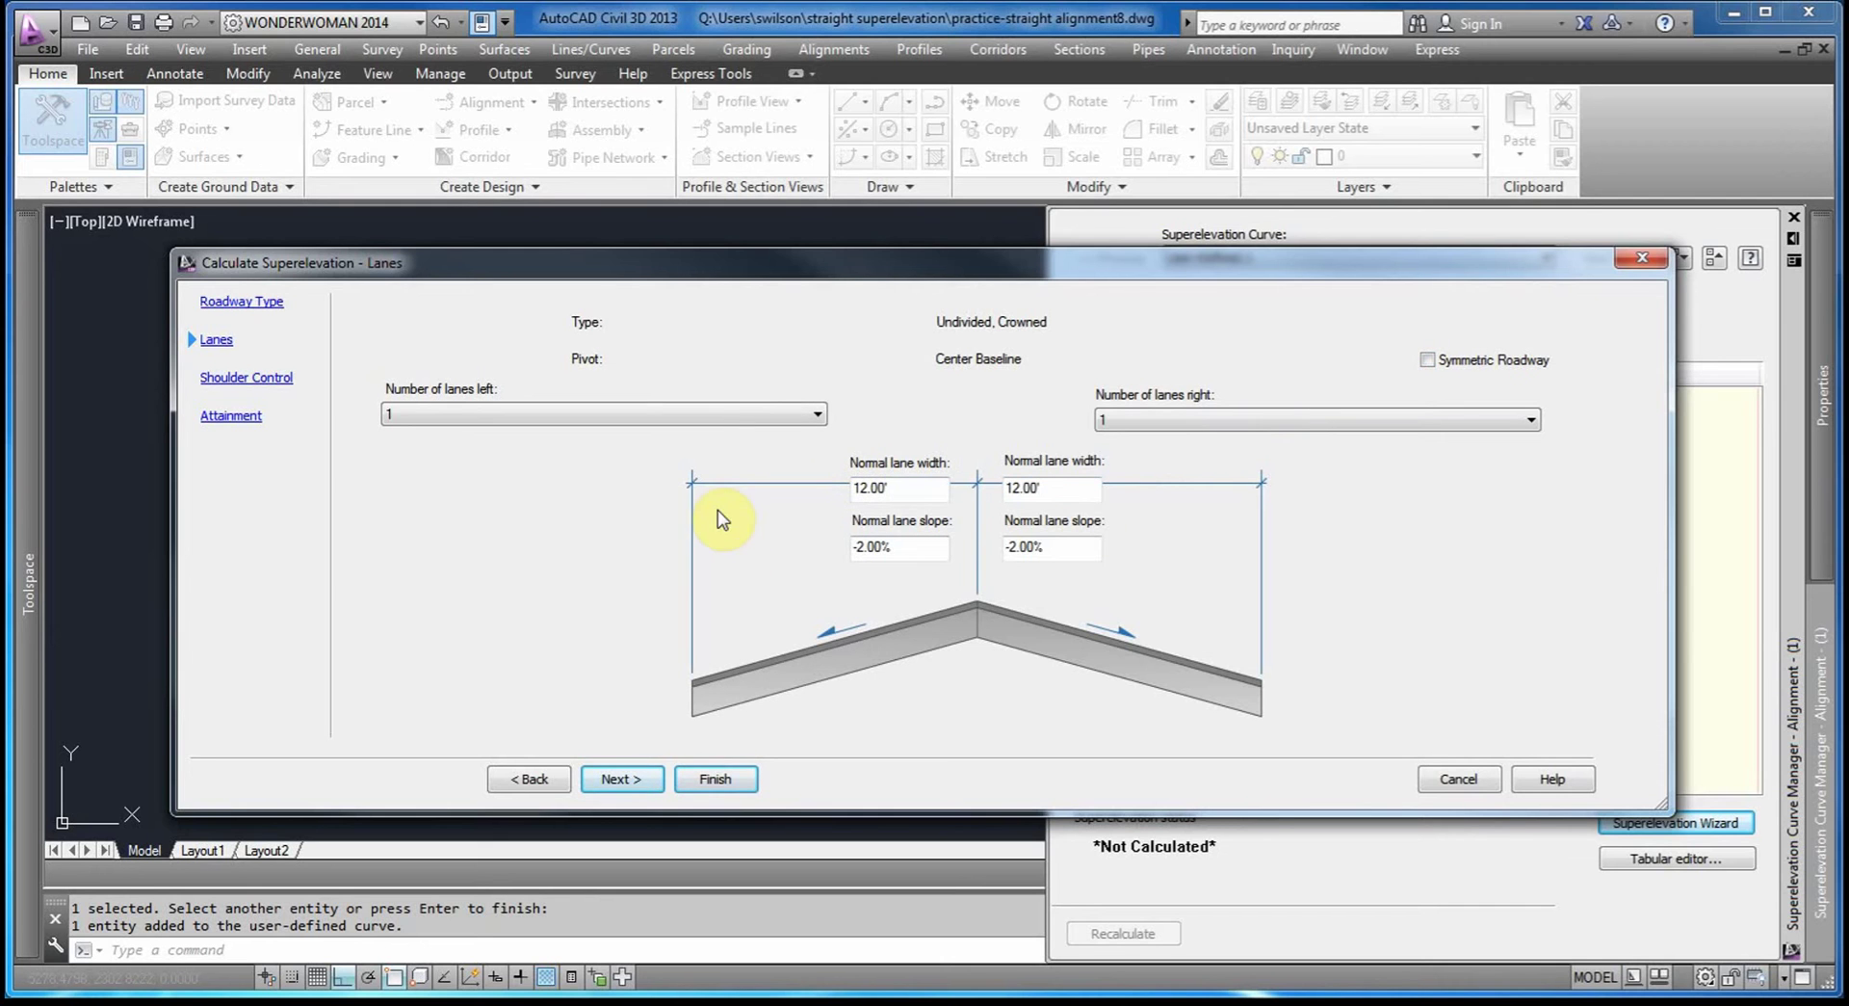
pyautogui.click(624, 779)
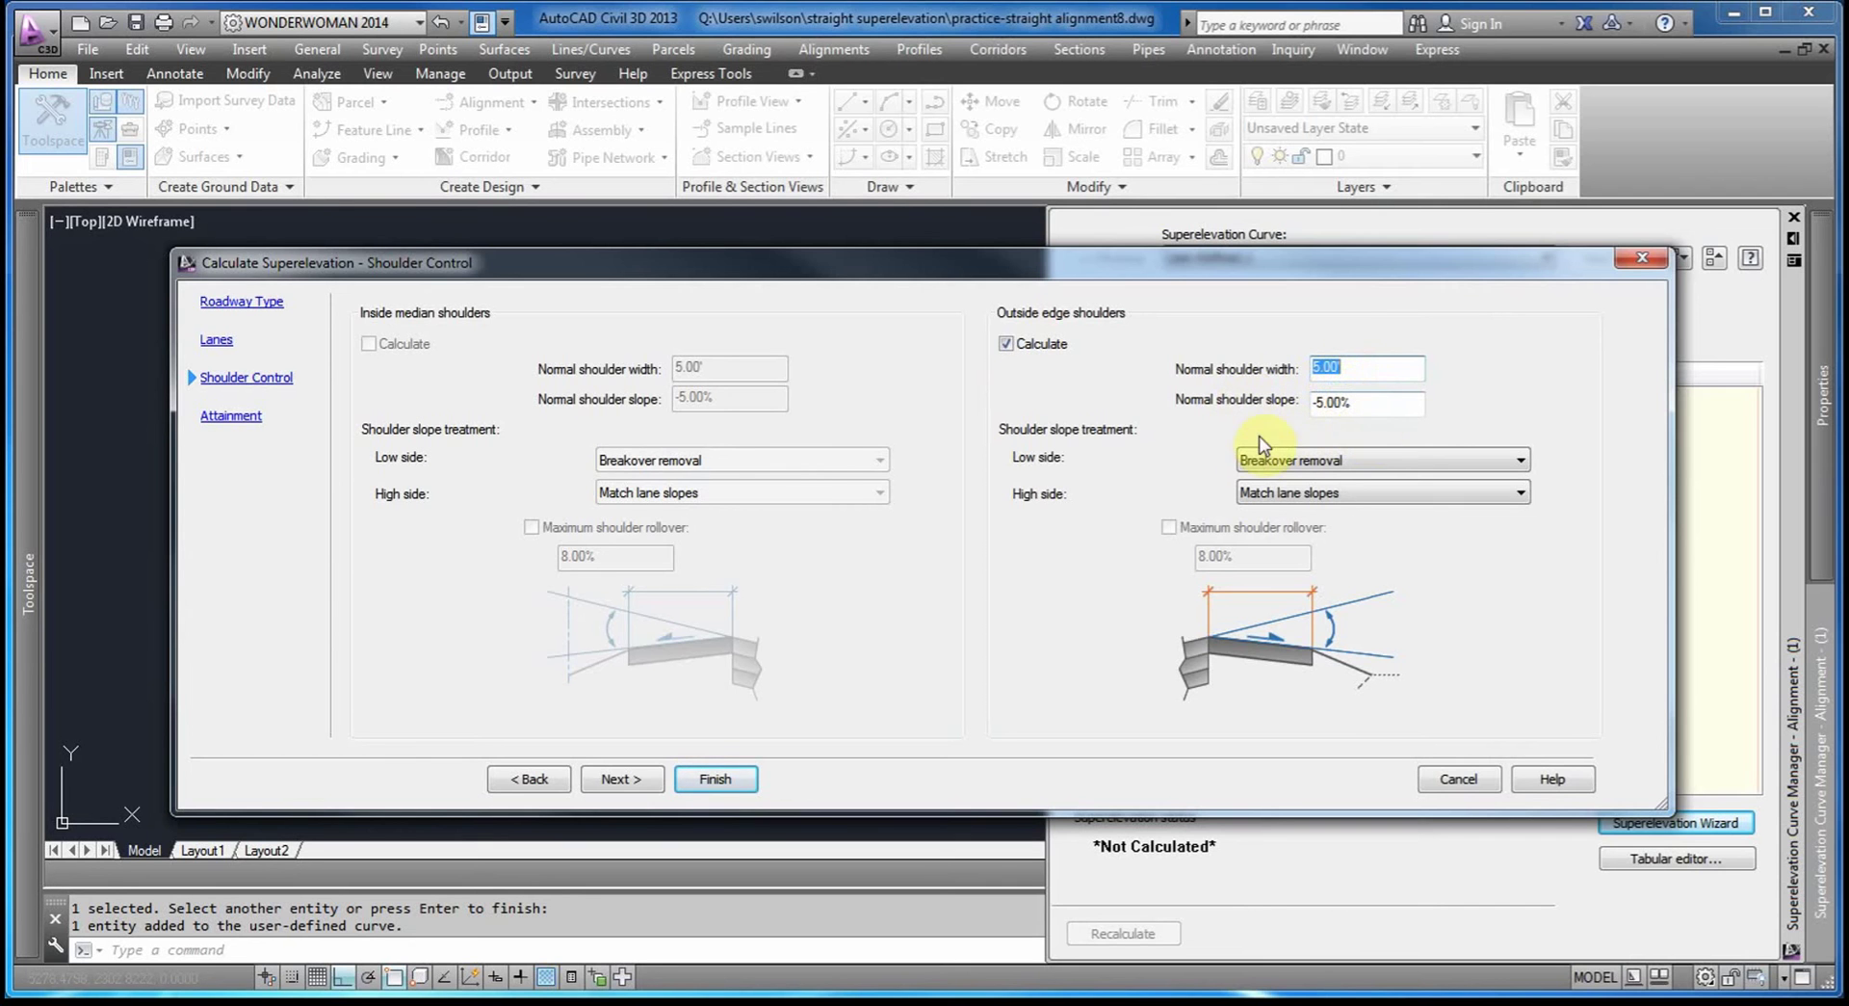
pyautogui.click(1006, 343)
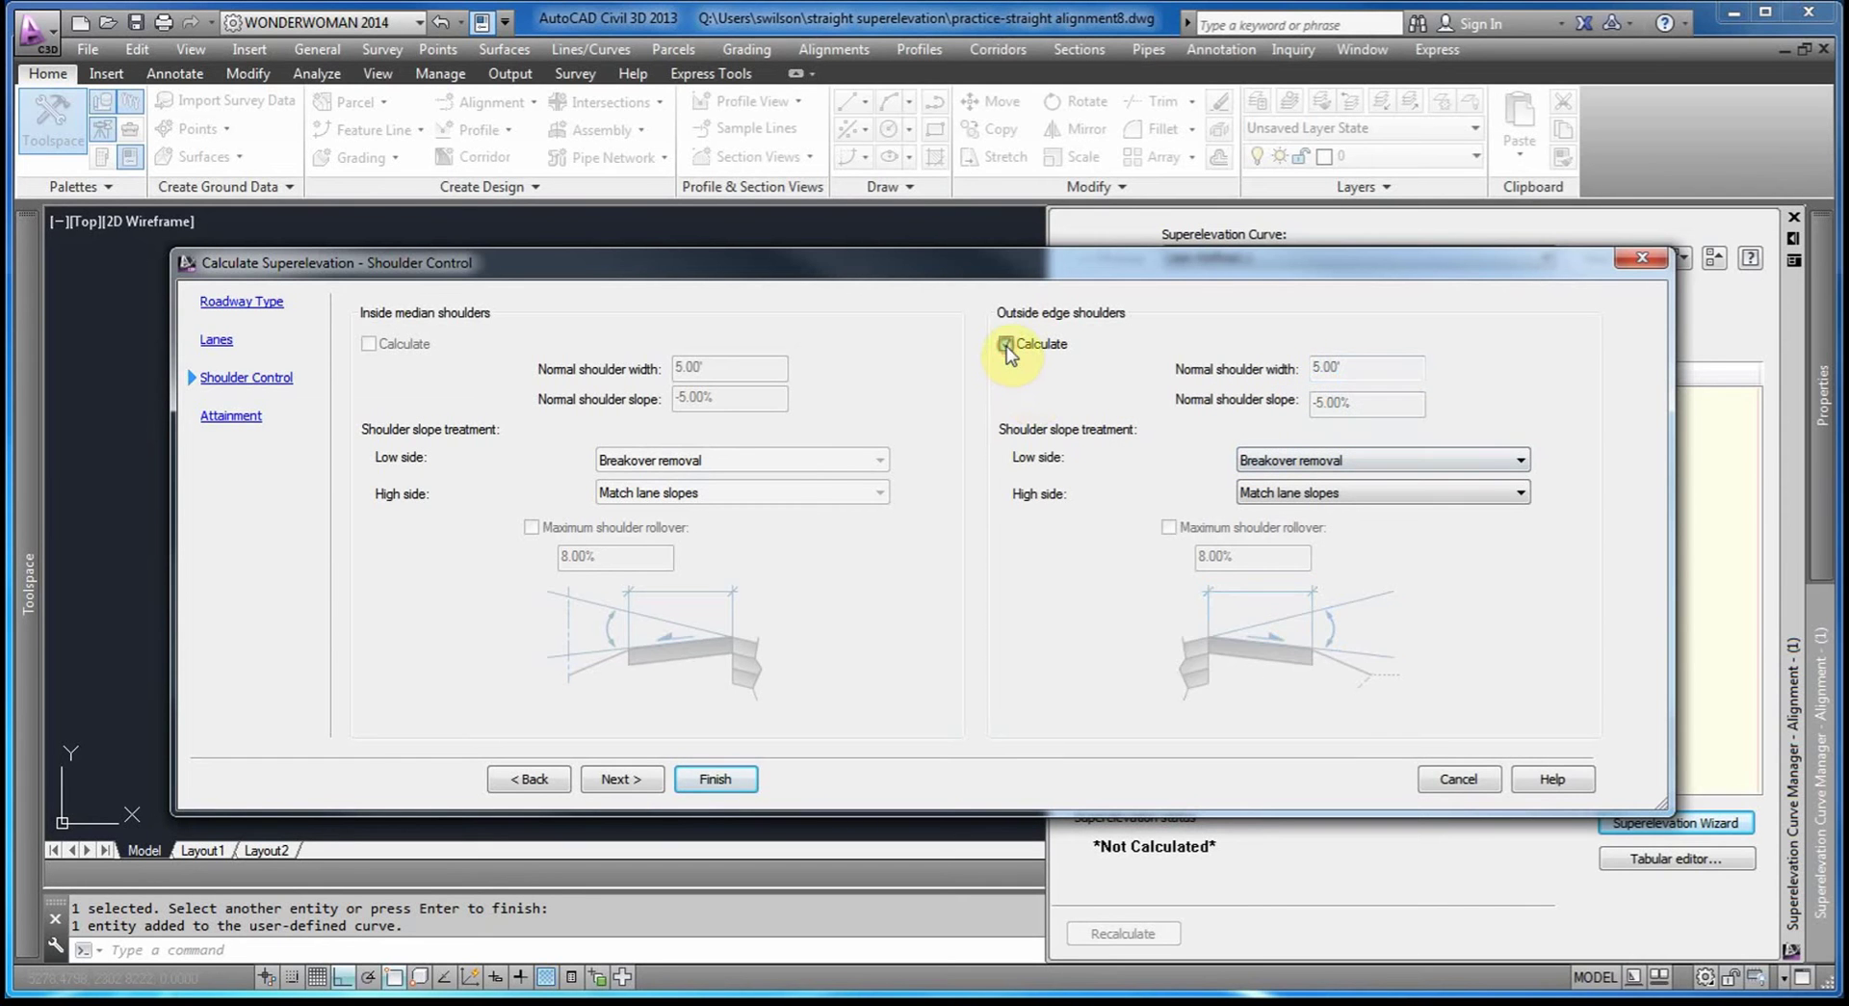
# Finish the superelevation calculation with AASHTO 2001 eMax 4% (Urban Roads), 2 Lane and Crowned Roadway attainment, and move the tabular editor clear of the curve manager.
pyautogui.click(611, 779)
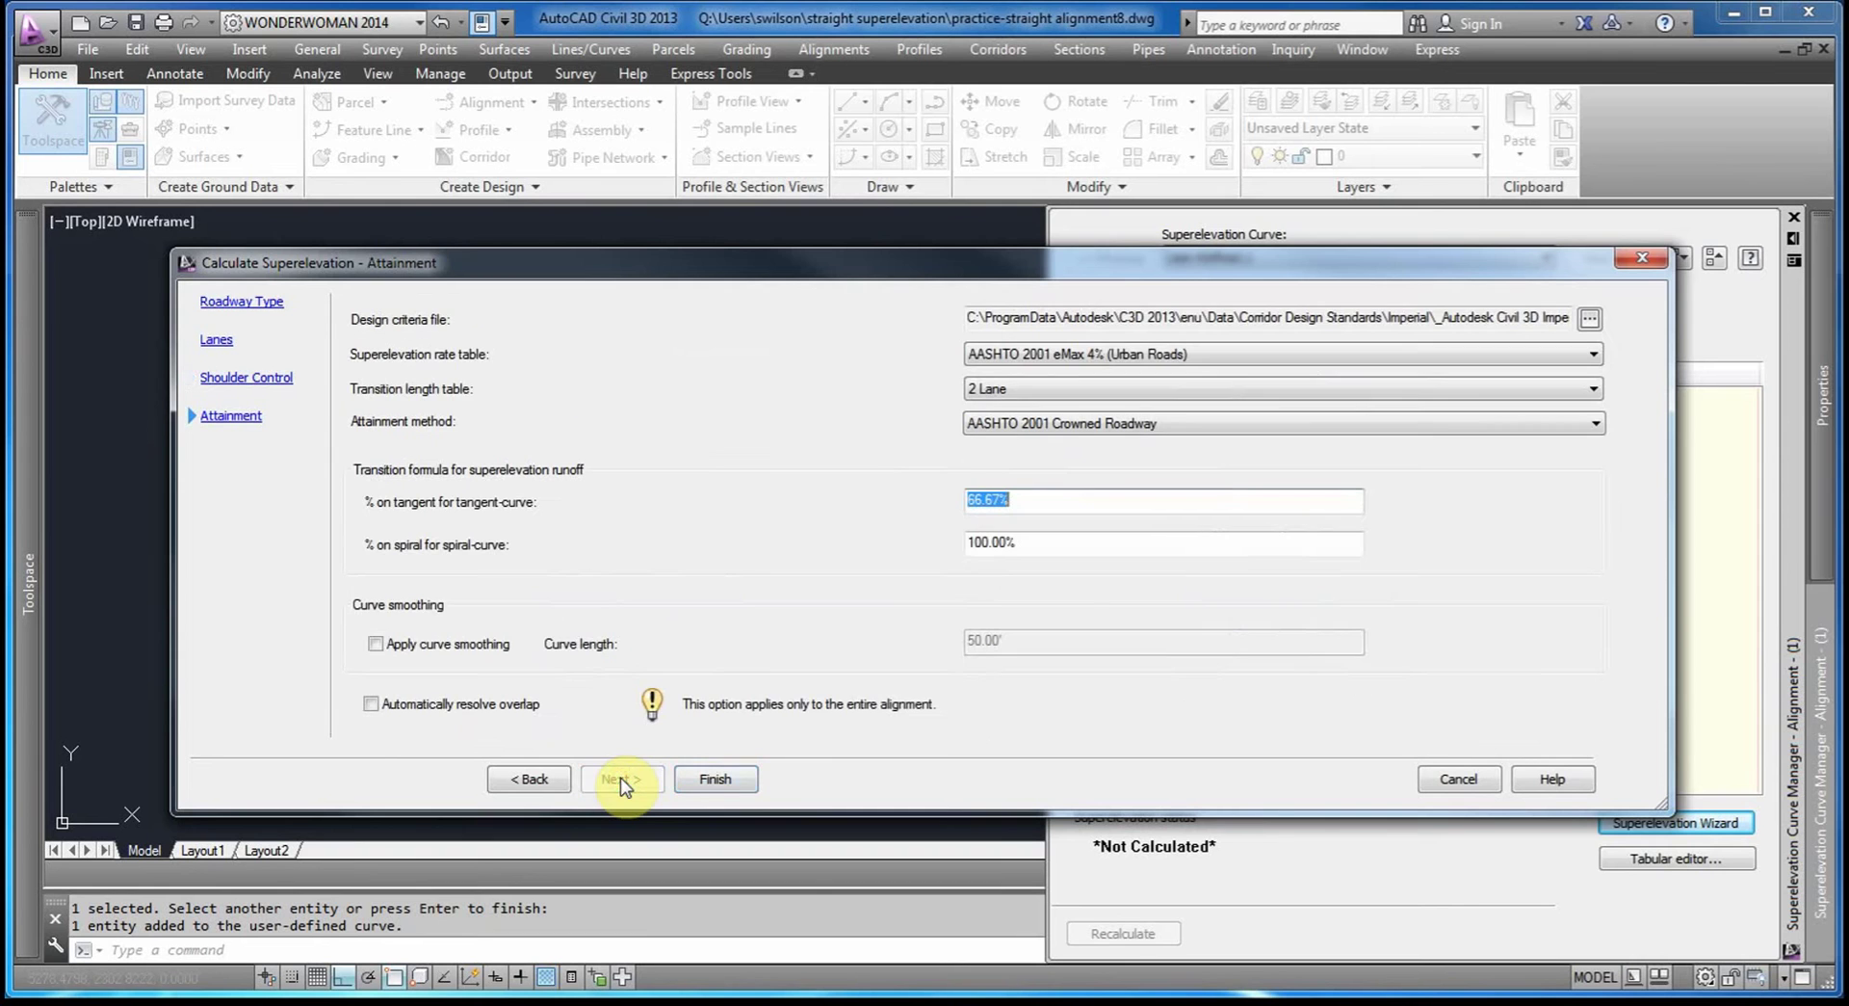
pyautogui.click(738, 780)
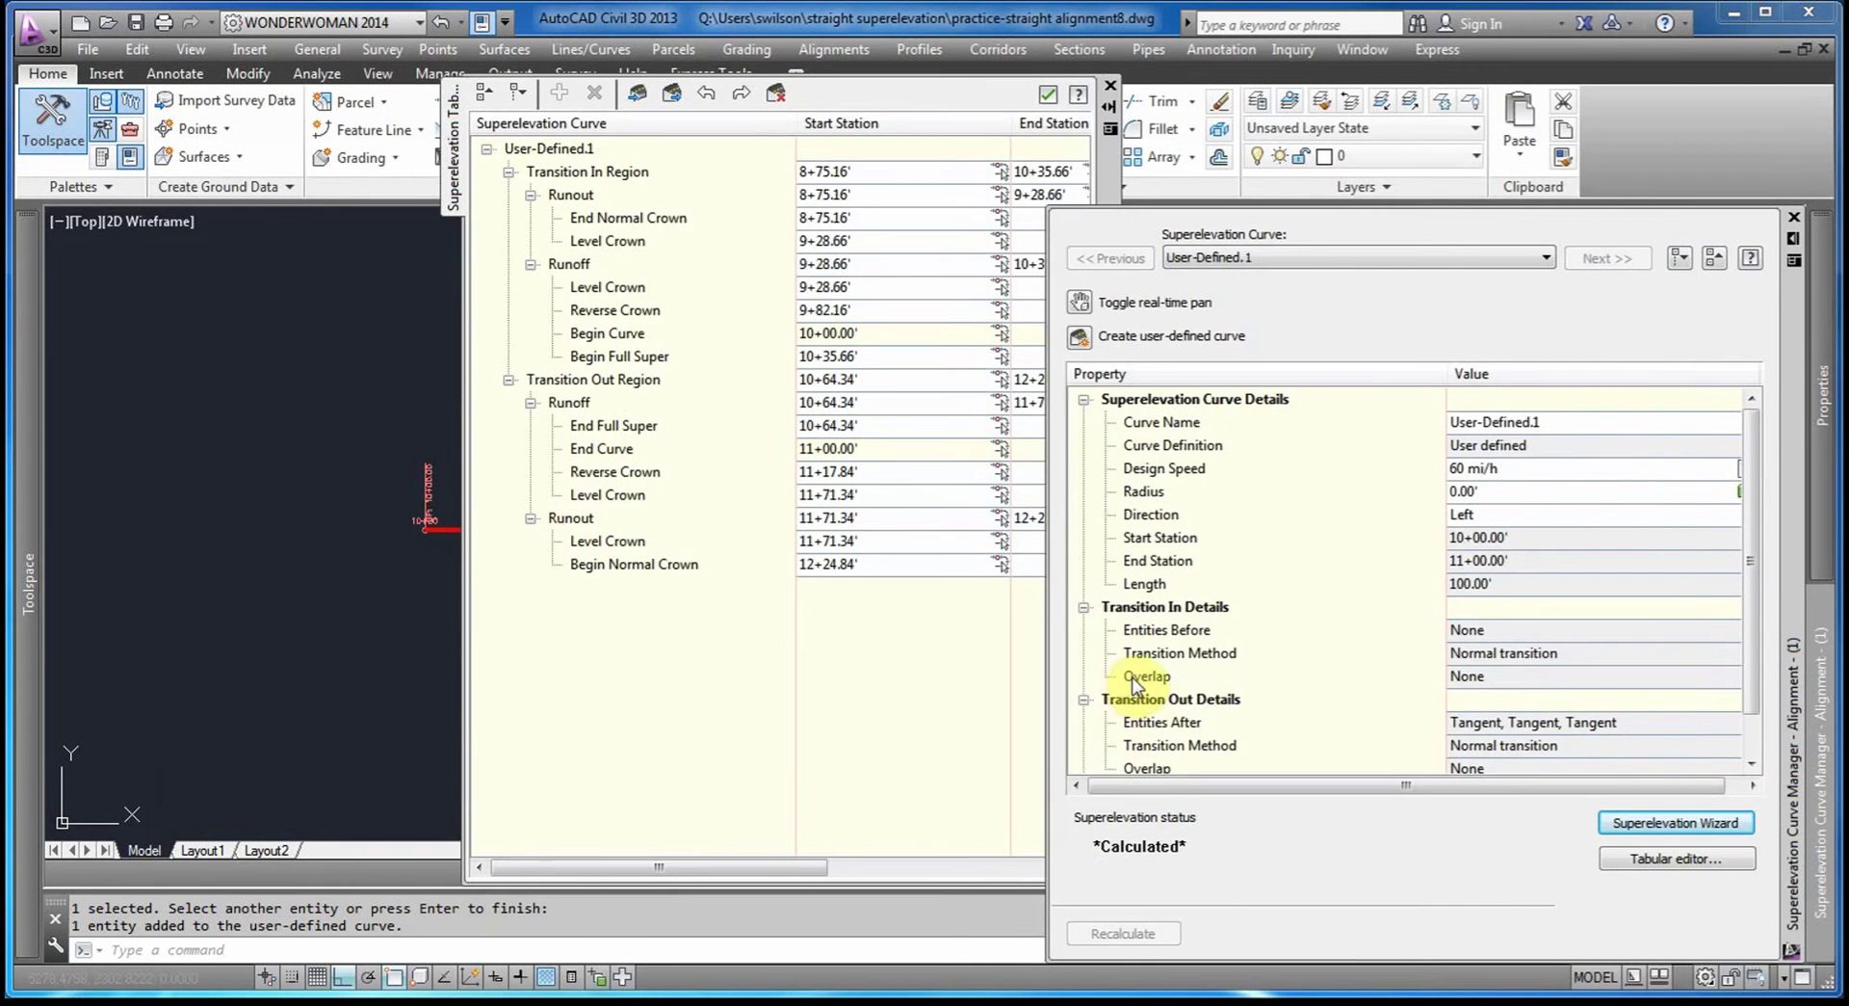
pyautogui.moveTo(1714, 927)
pyautogui.moveTo(1112, 482); pyautogui.dragTo(931, 604)
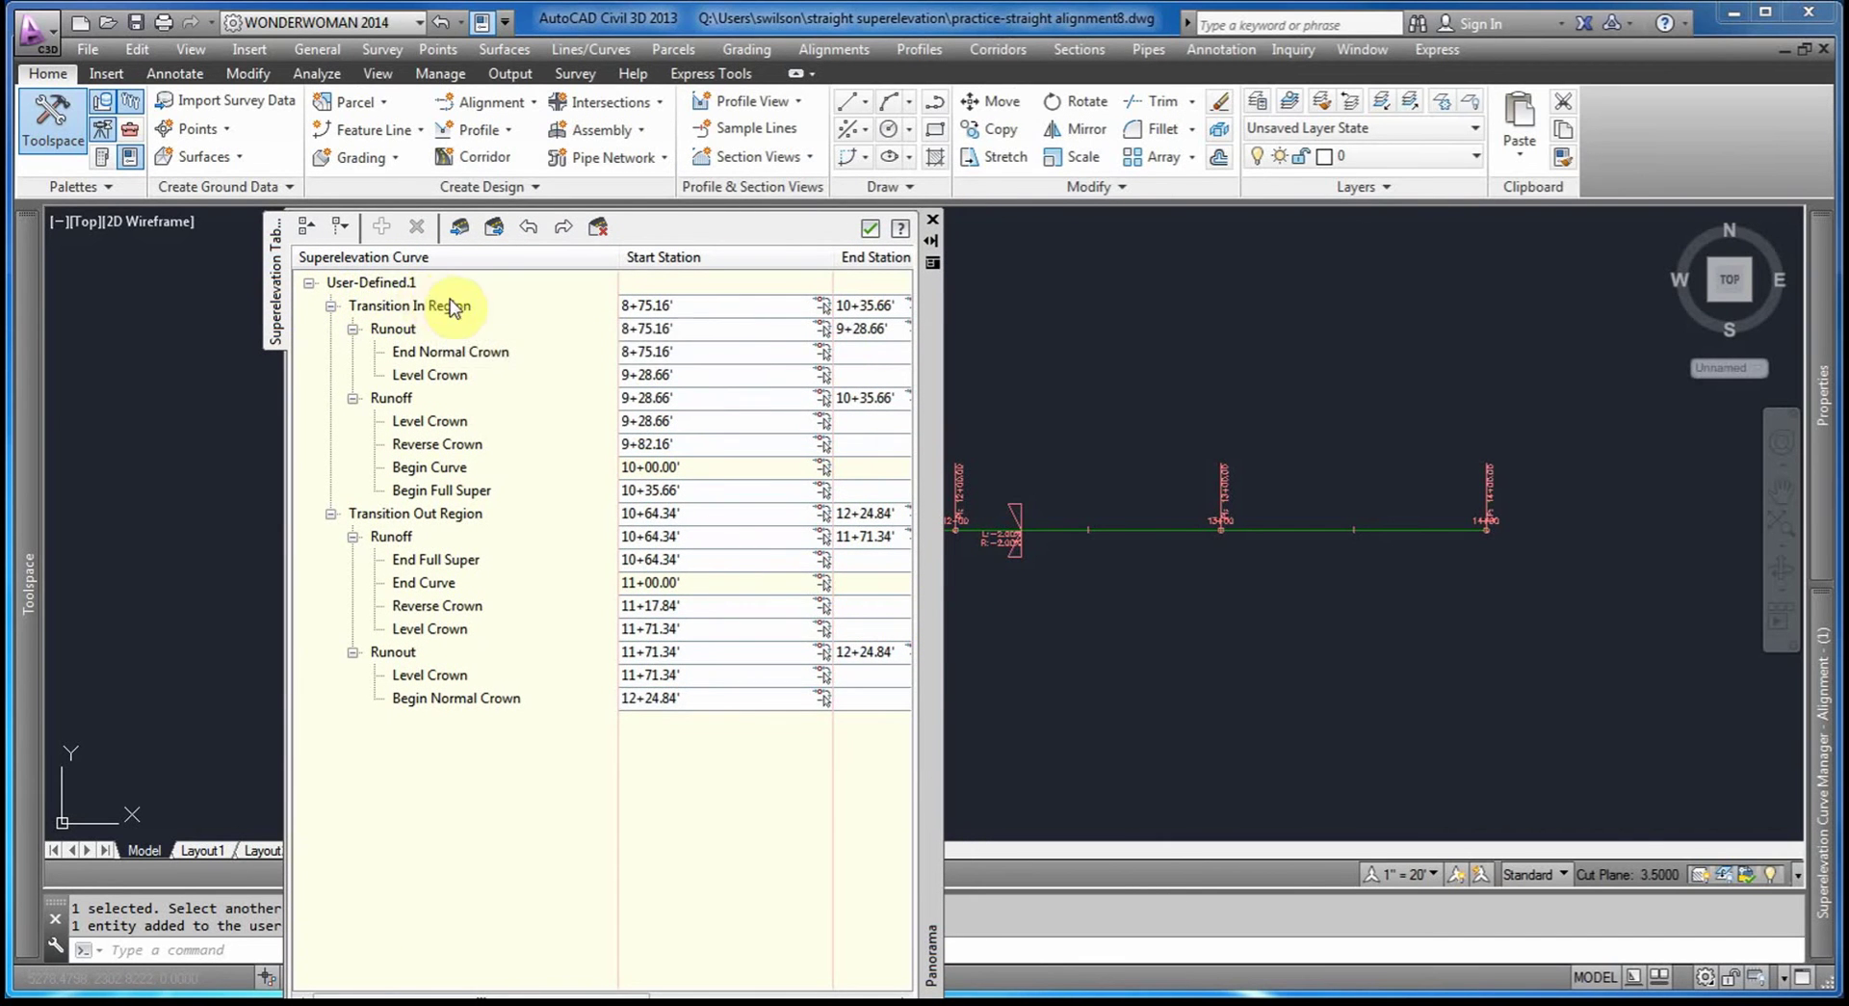
pyautogui.moveTo(937, 563)
pyautogui.mouseDown()
pyautogui.moveTo(1460, 595)
pyautogui.moveTo(1622, 586)
pyautogui.mouseUp()
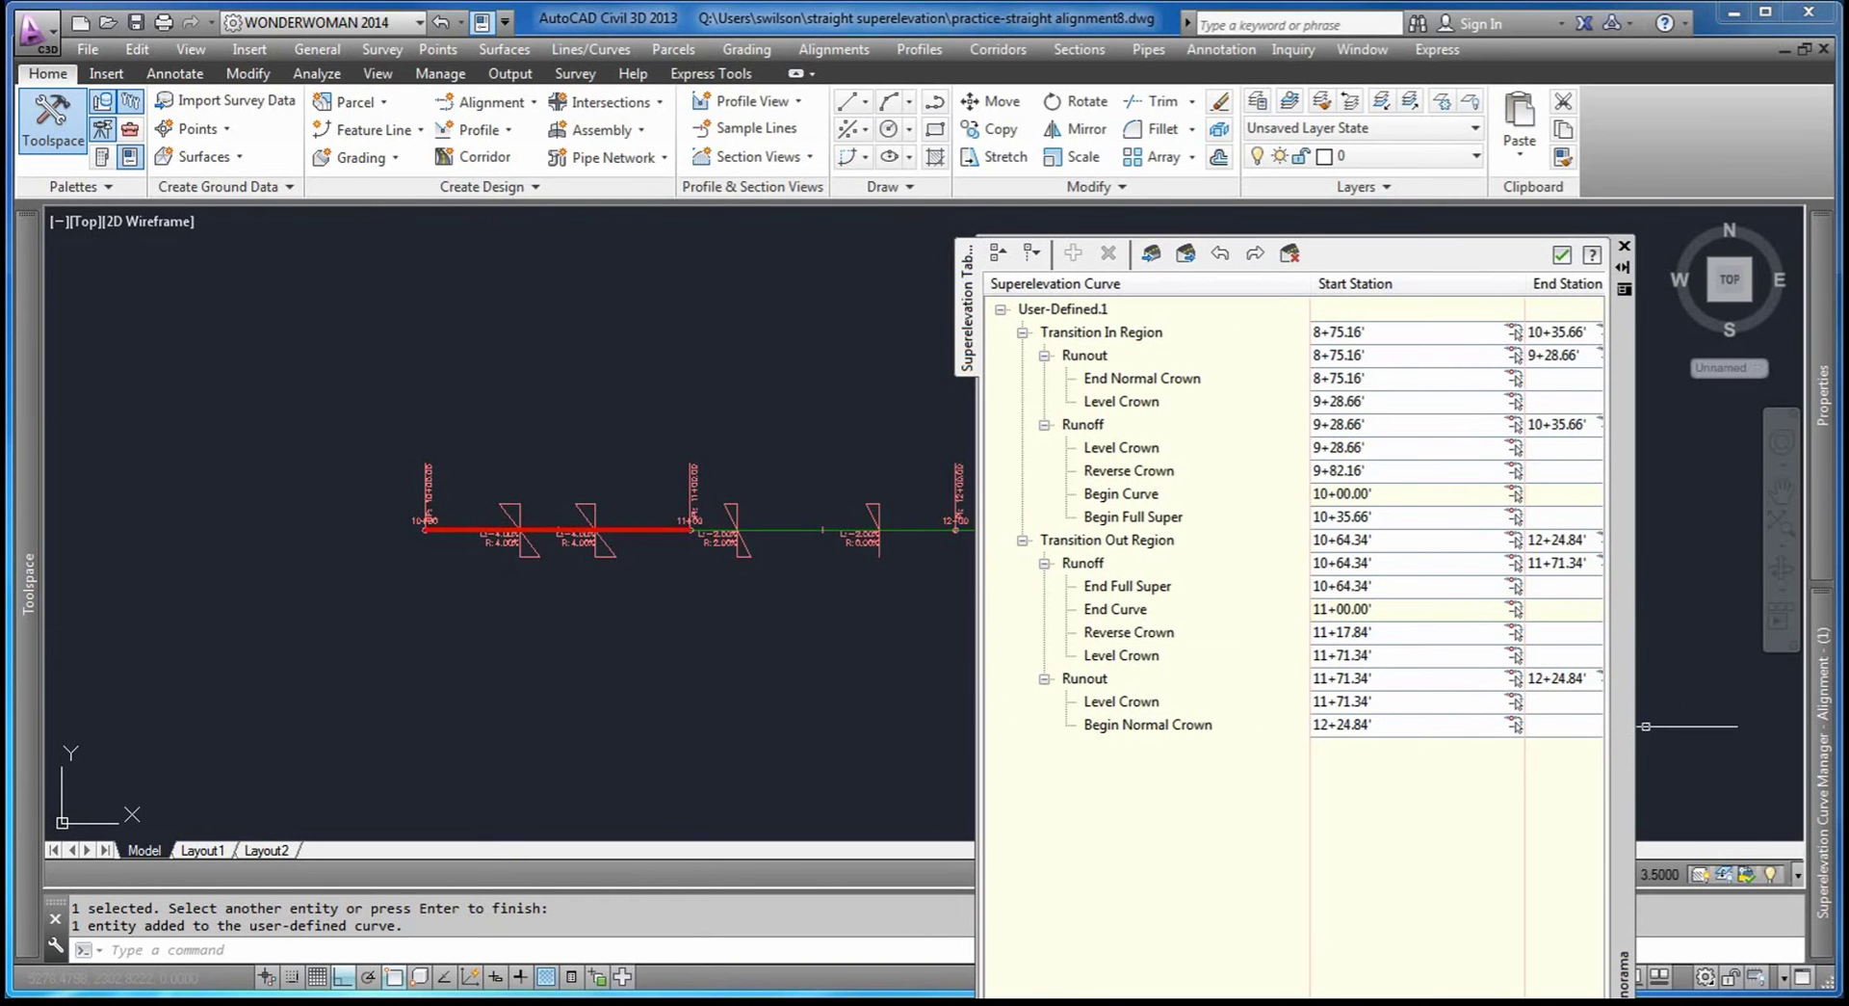
pyautogui.moveTo(1633, 747)
pyautogui.mouseDown()
pyautogui.moveTo(1136, 735)
pyautogui.moveTo(912, 702)
pyautogui.mouseUp()
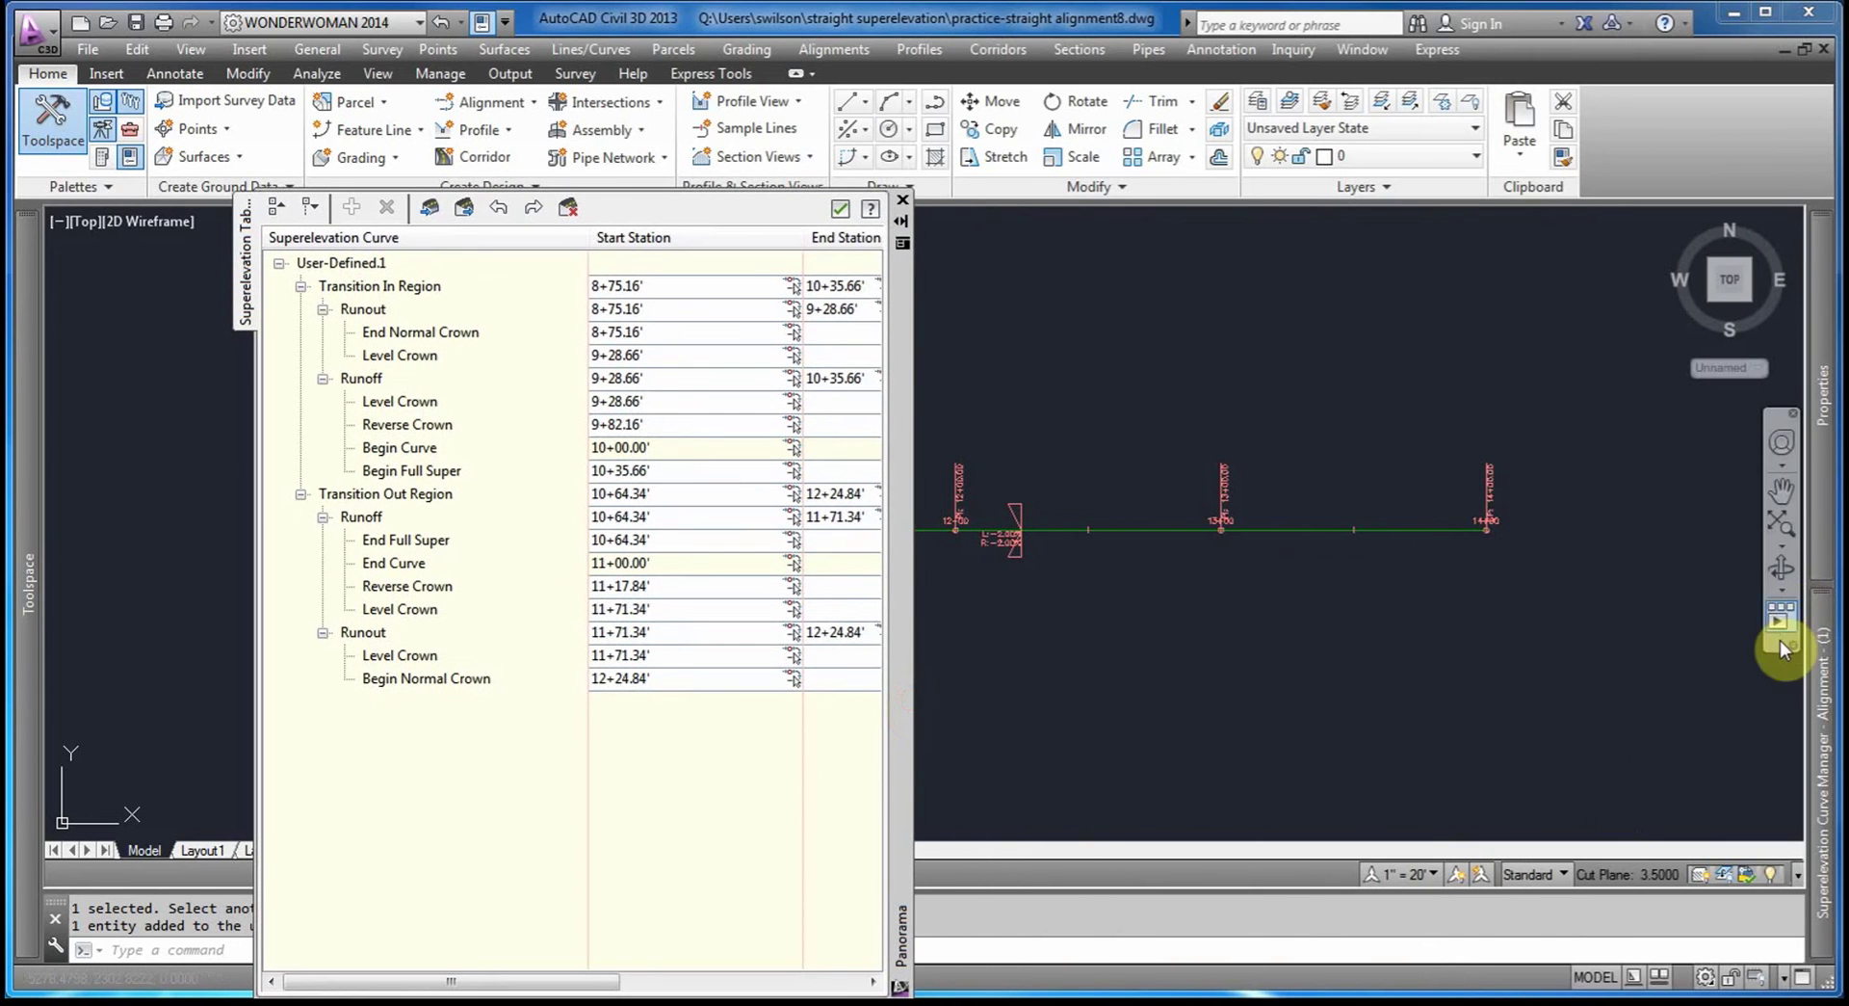
# Rename the user-defined superelevation curve as 10+00 TO 11+00.
pyautogui.moveTo(1820, 734)
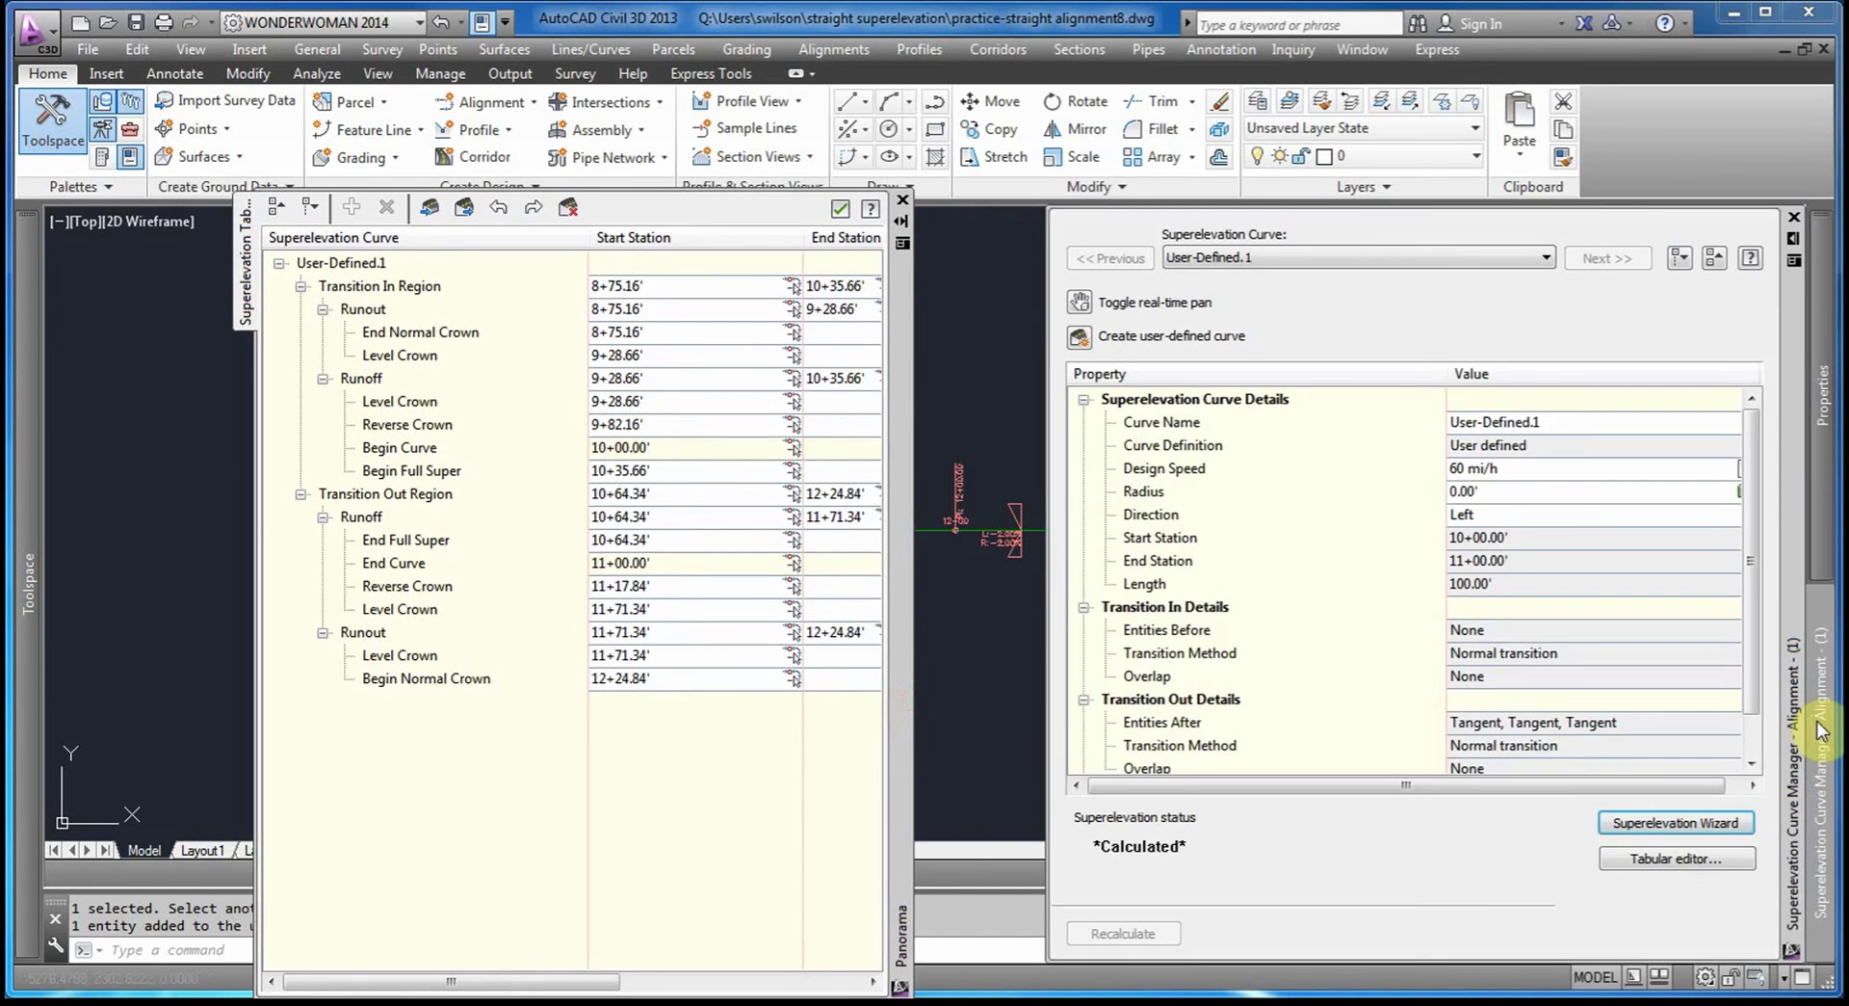
pyautogui.click(1542, 425)
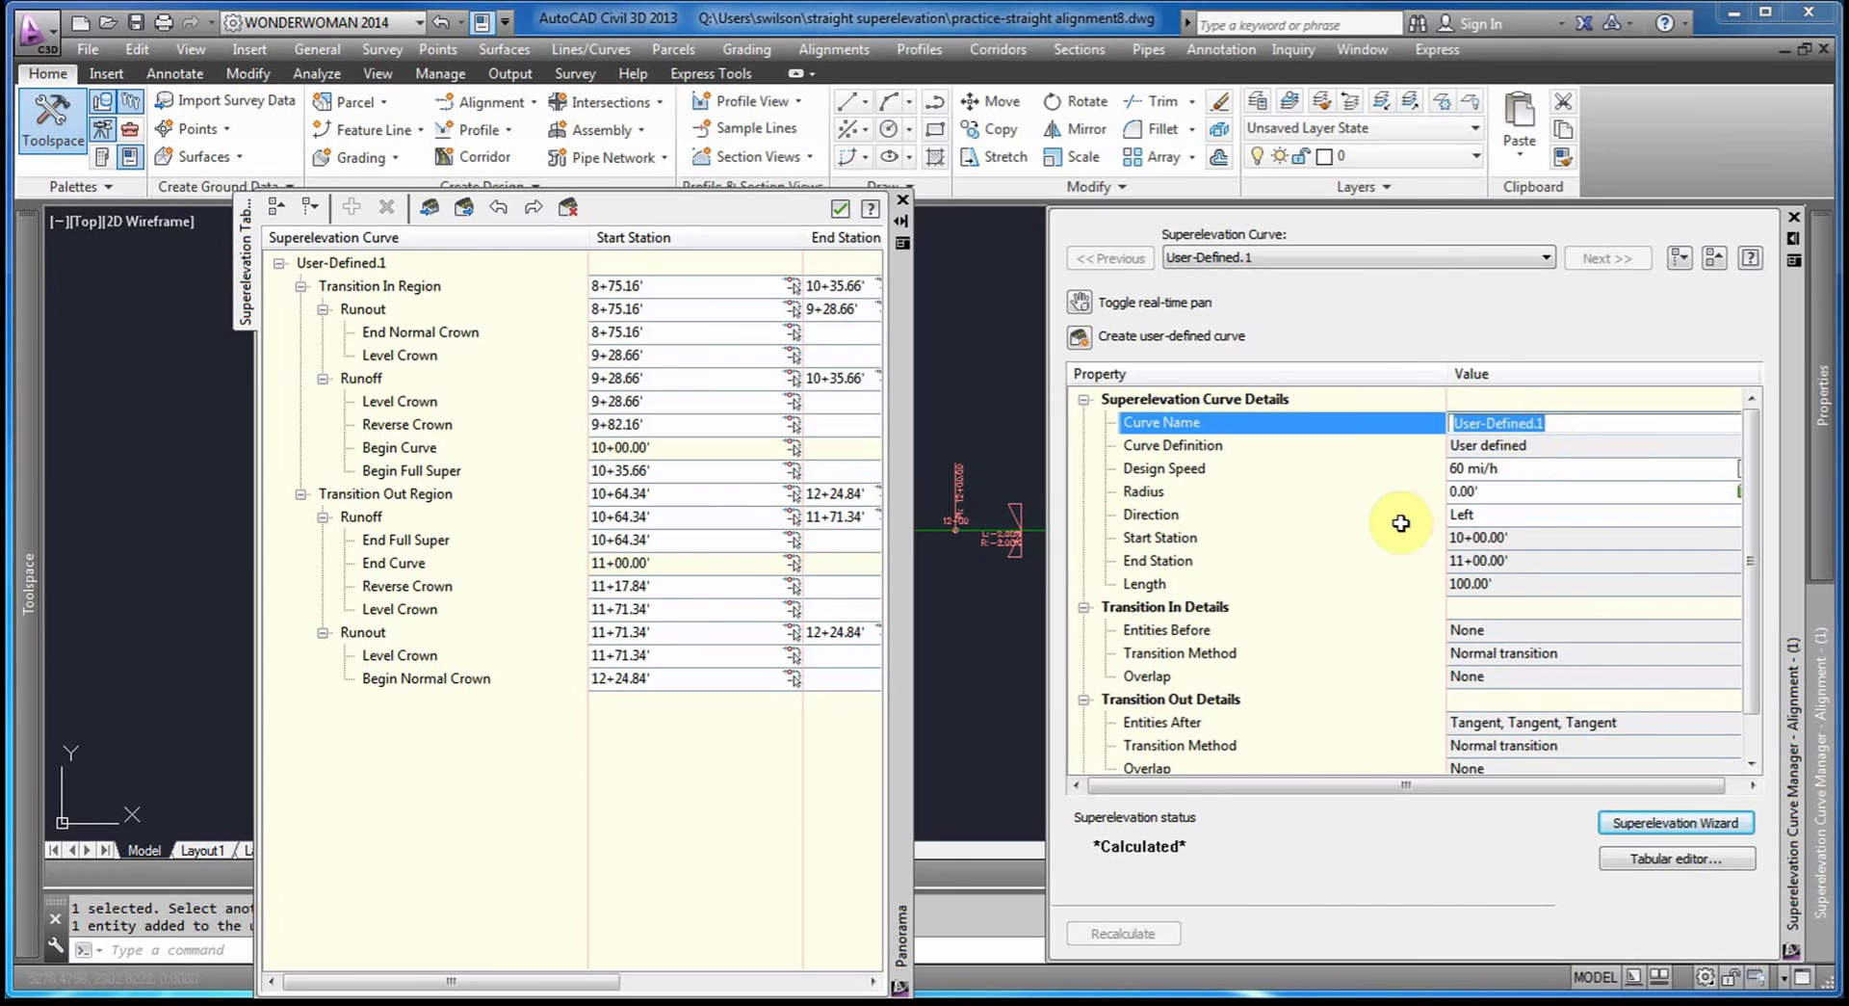
pyautogui.write('10+00 TO 11+0')
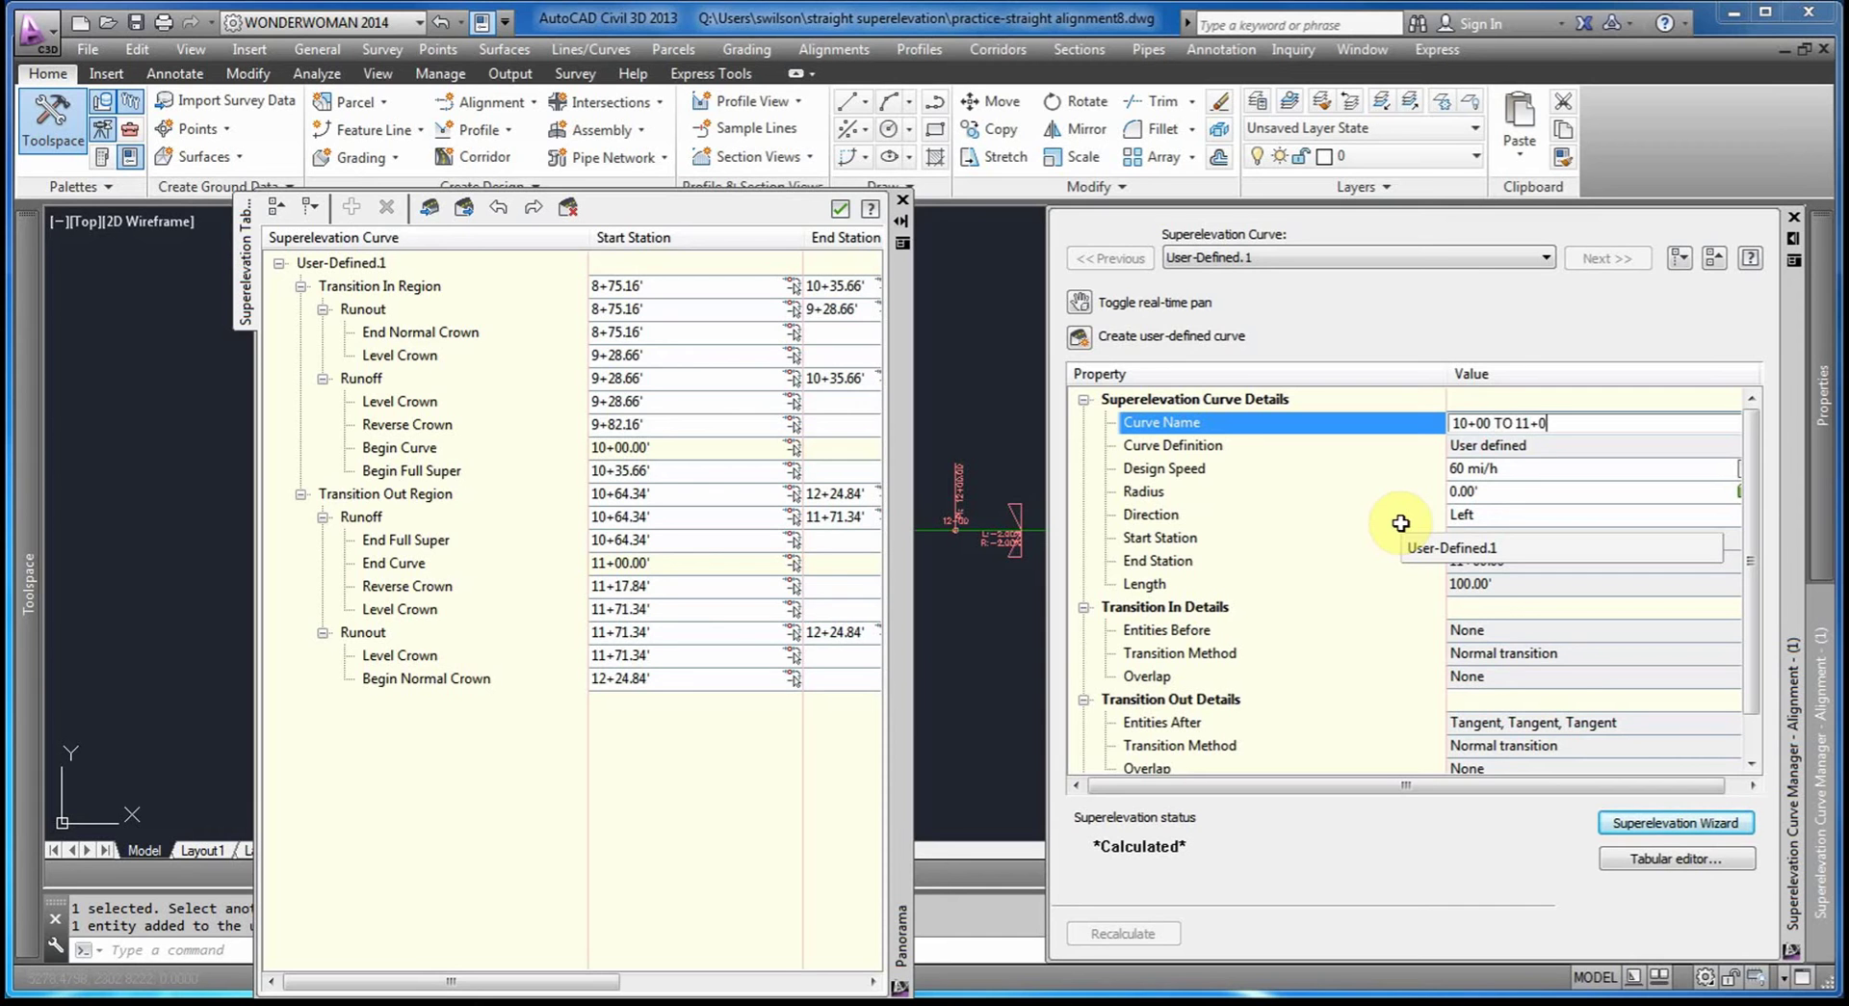
pyautogui.write('0')
pyautogui.press('Return')
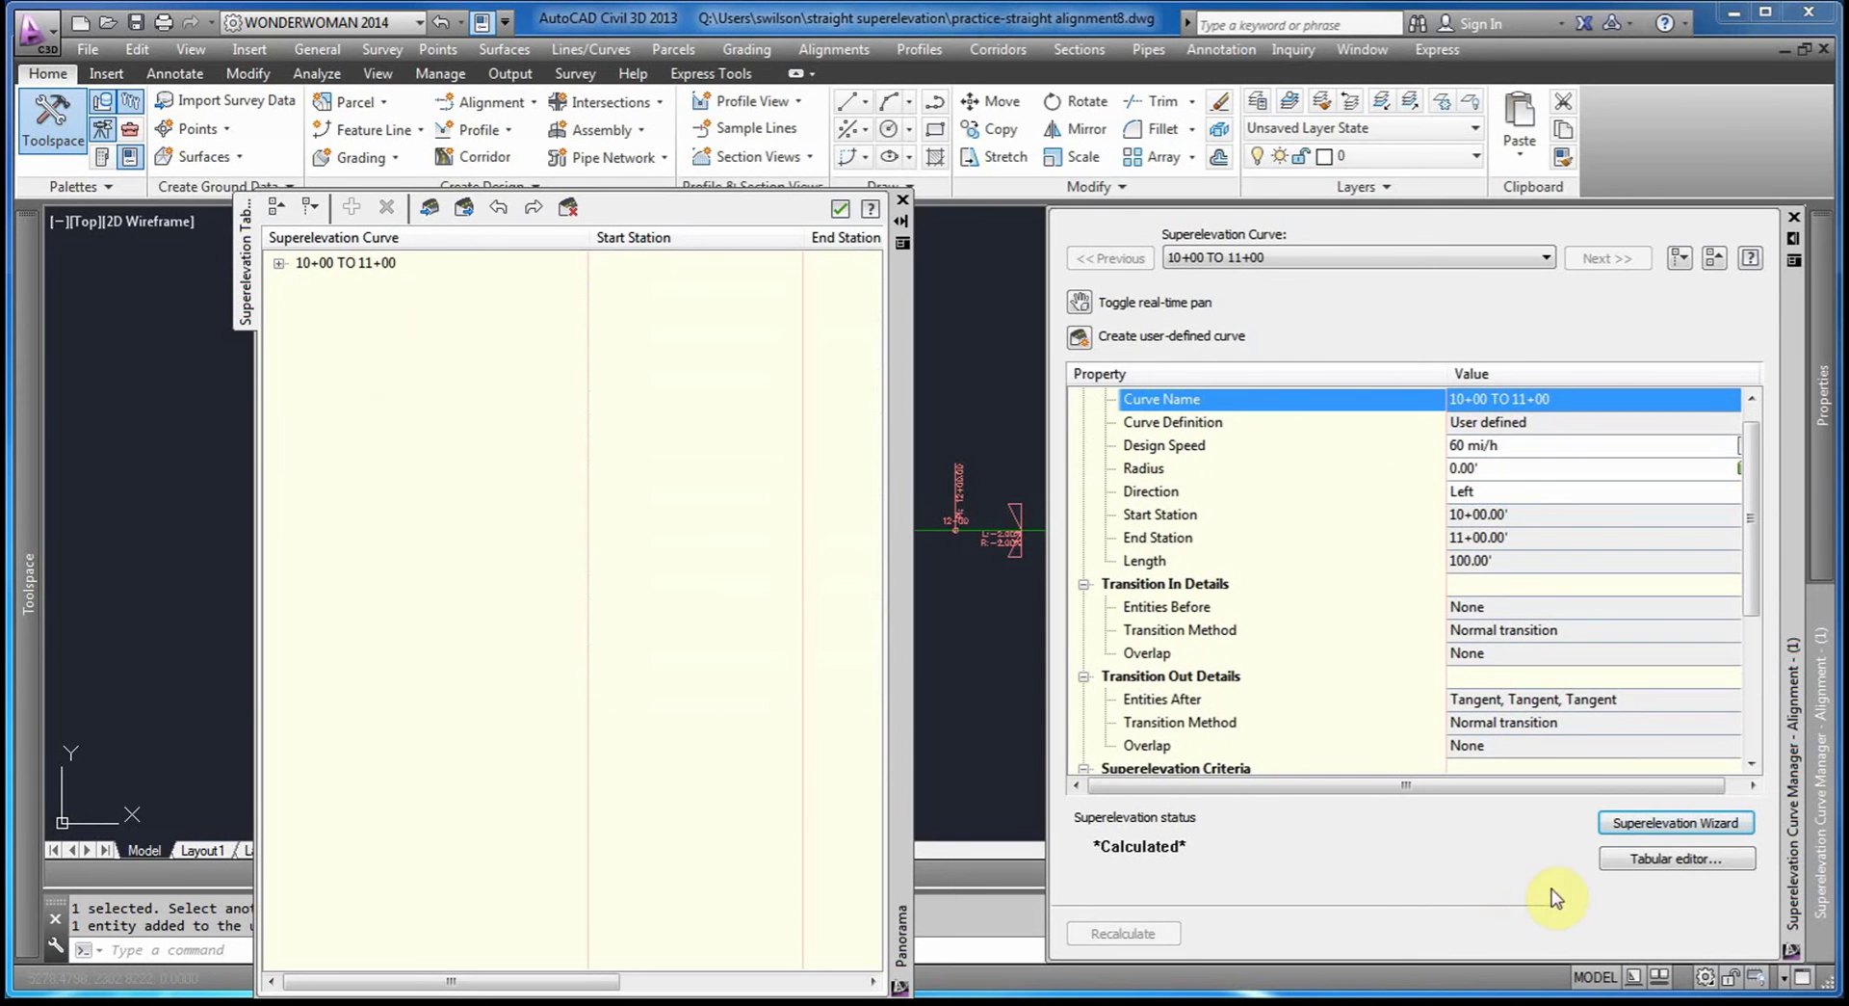
# Expand the curve's transition regions in the tabular editor and remove the Runout from the Transition Out Region.
pyautogui.click(279, 263)
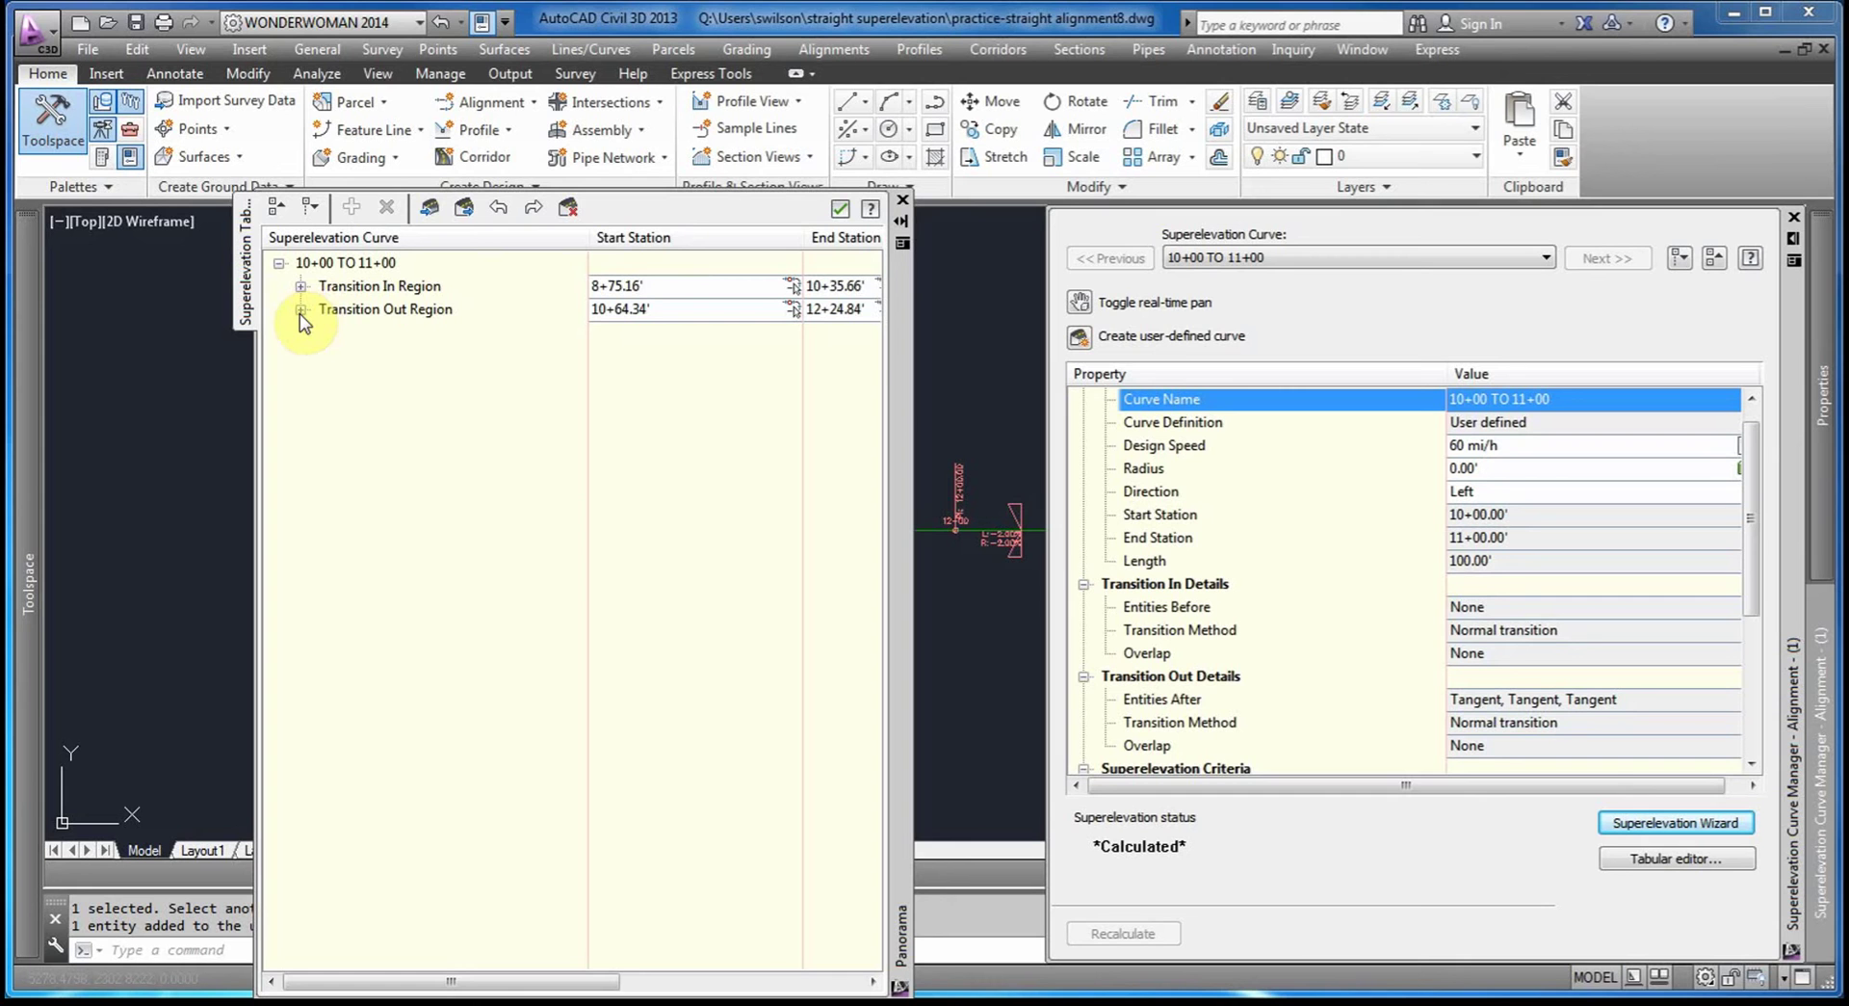
pyautogui.click(301, 310)
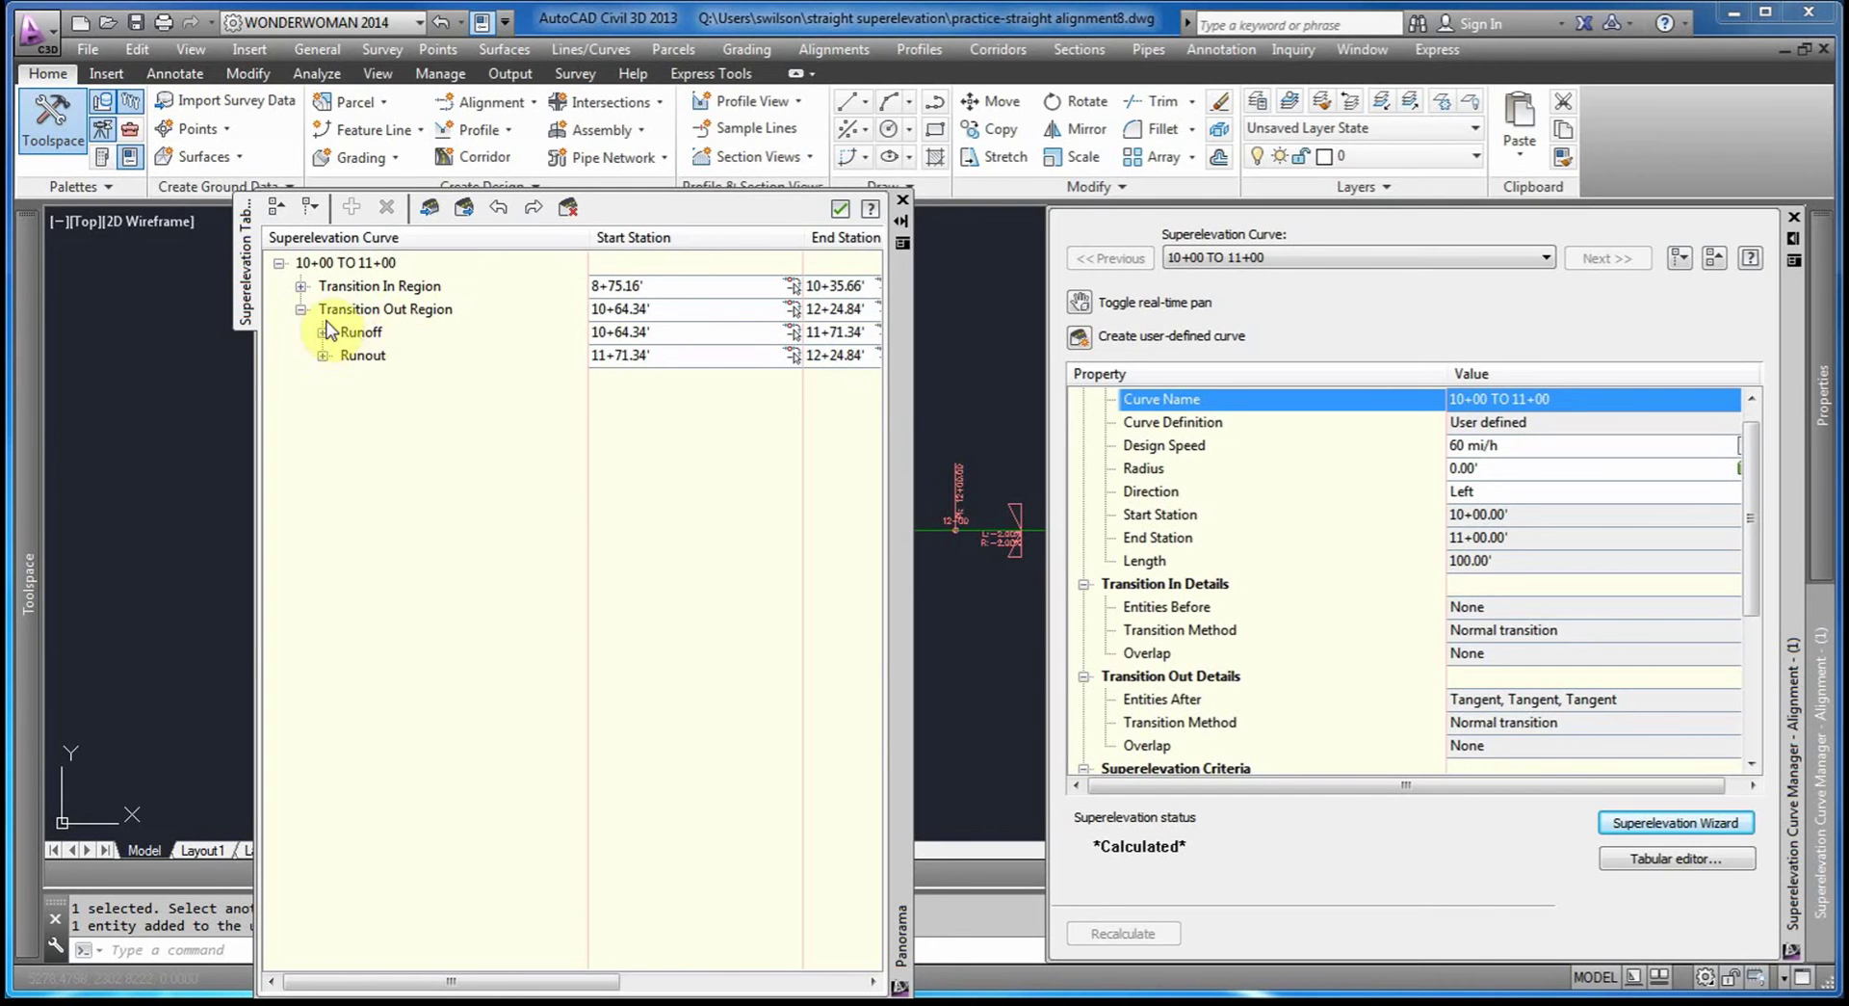
pyautogui.click(300, 286)
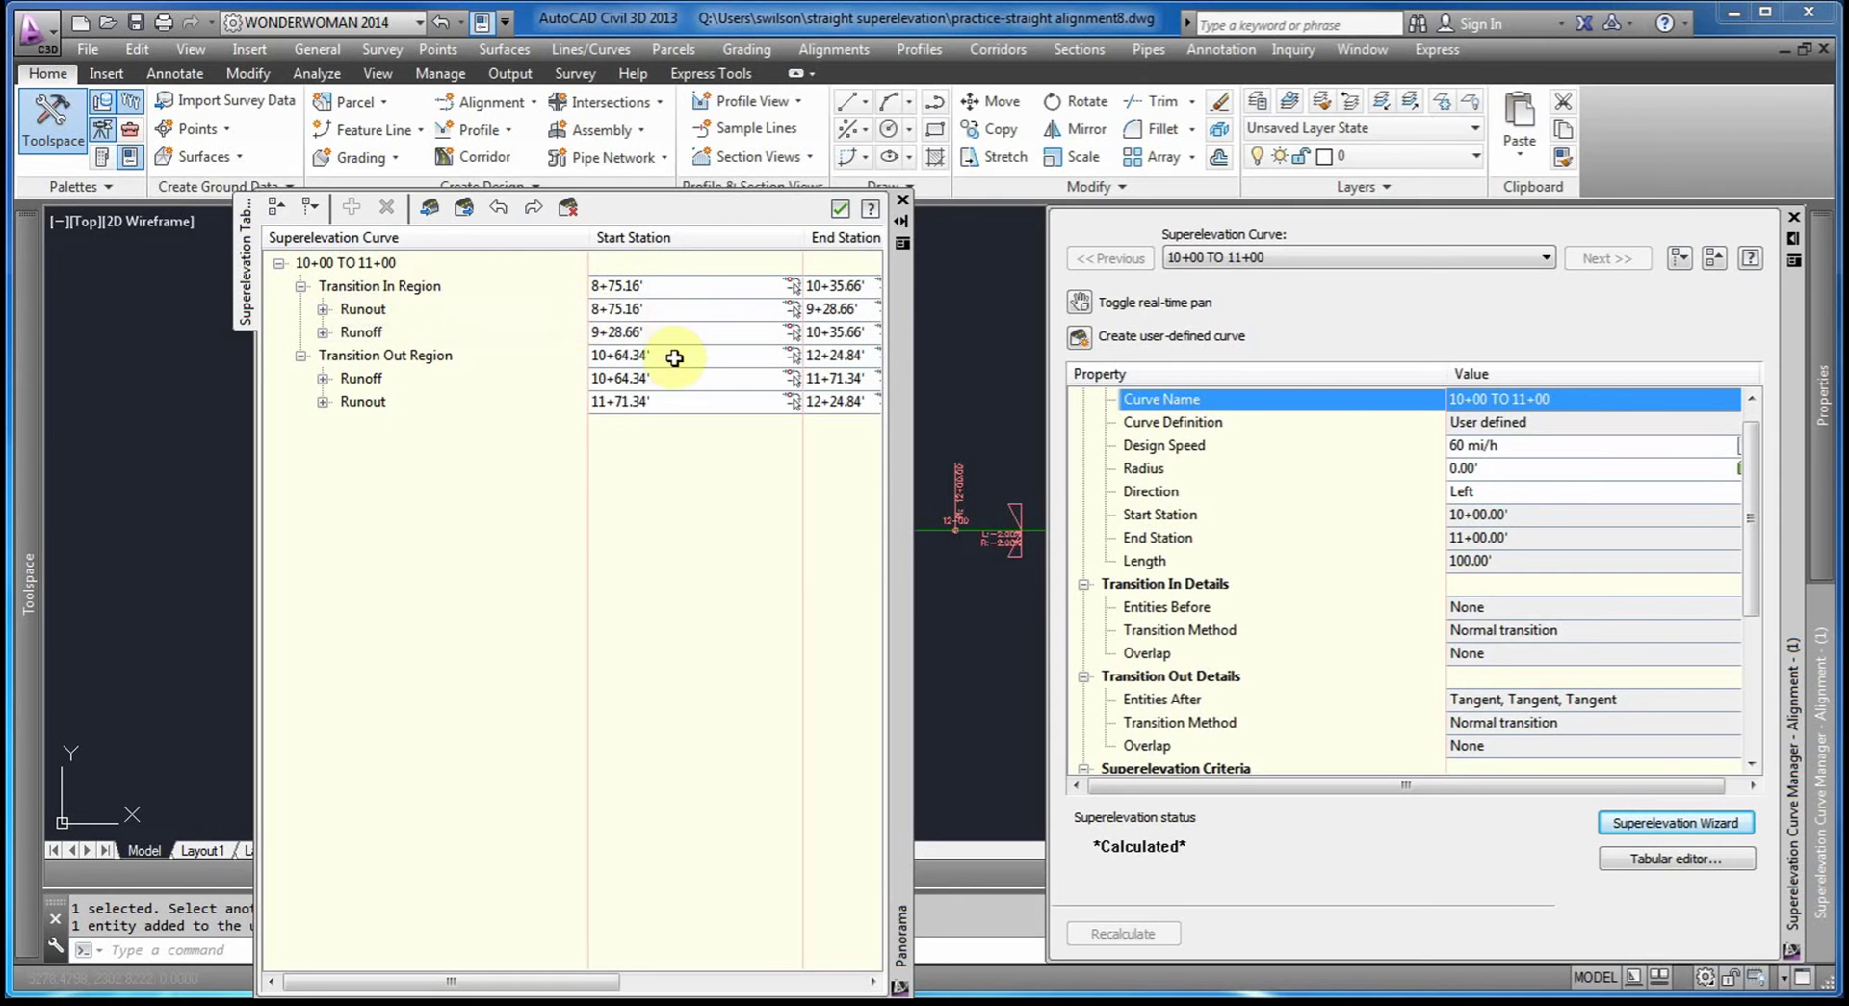
pyautogui.click(371, 403)
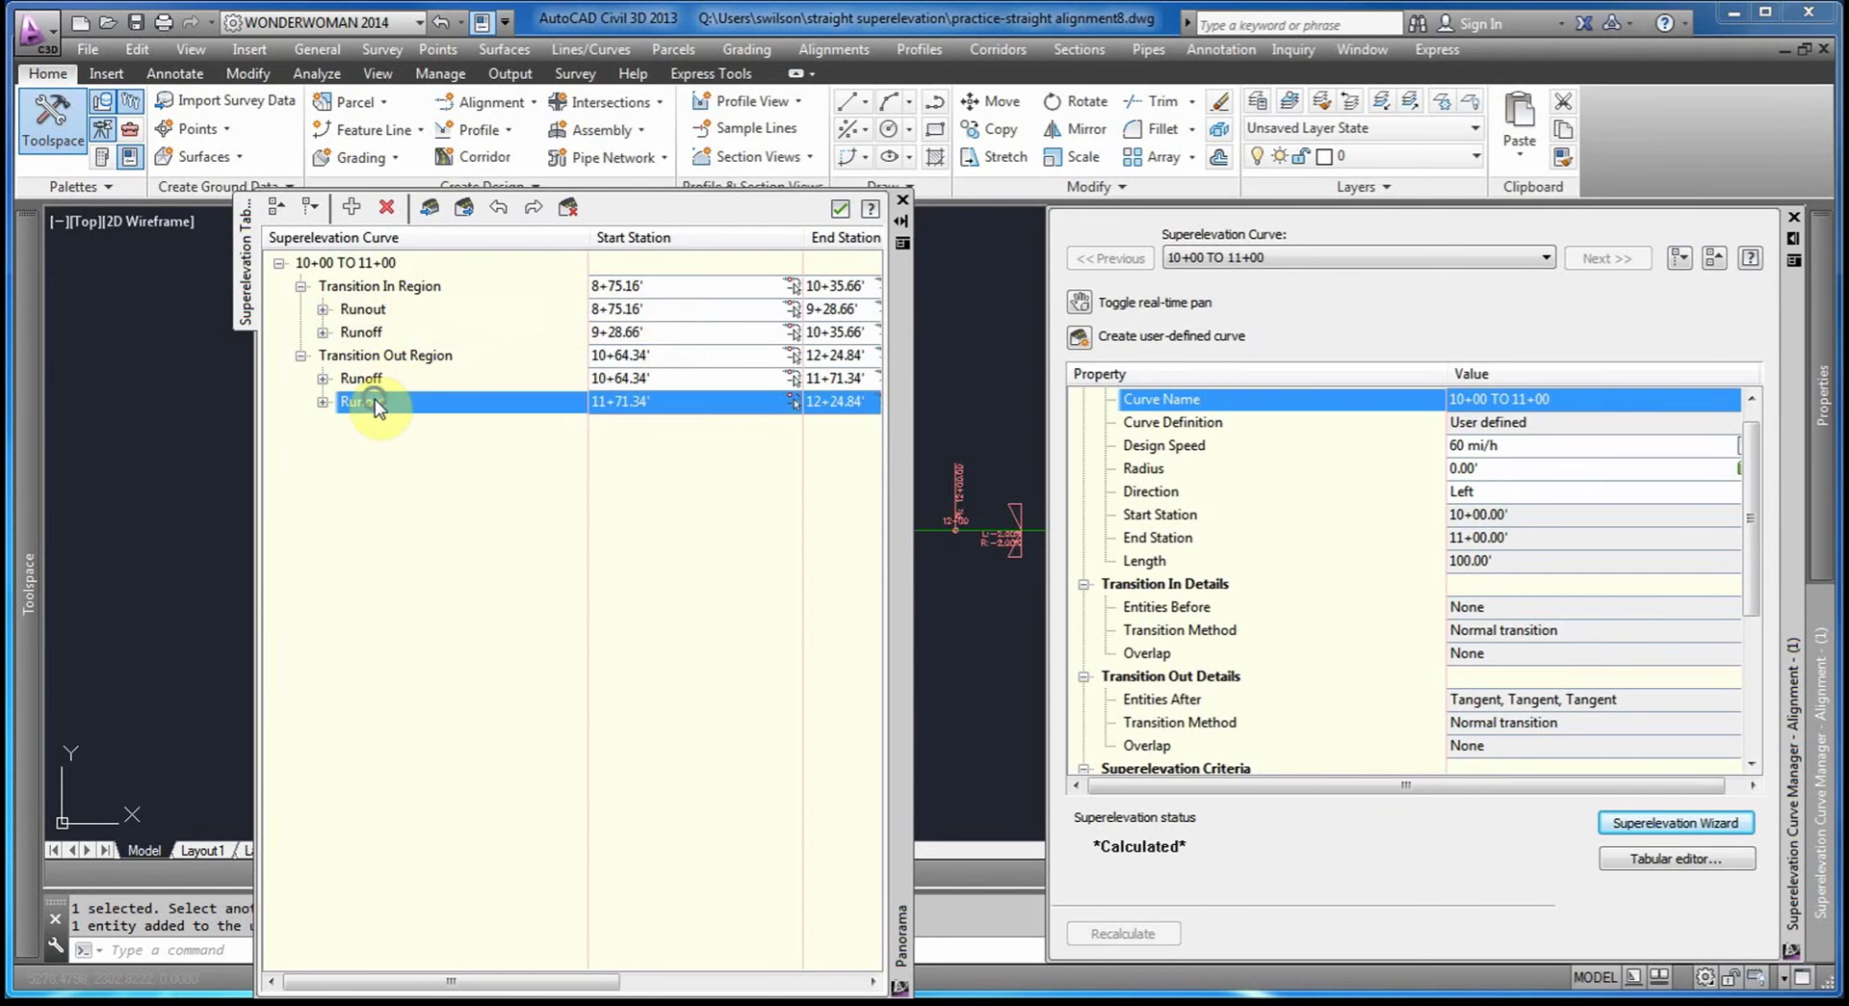
pyautogui.rightClick(373, 403)
pyautogui.click(460, 435)
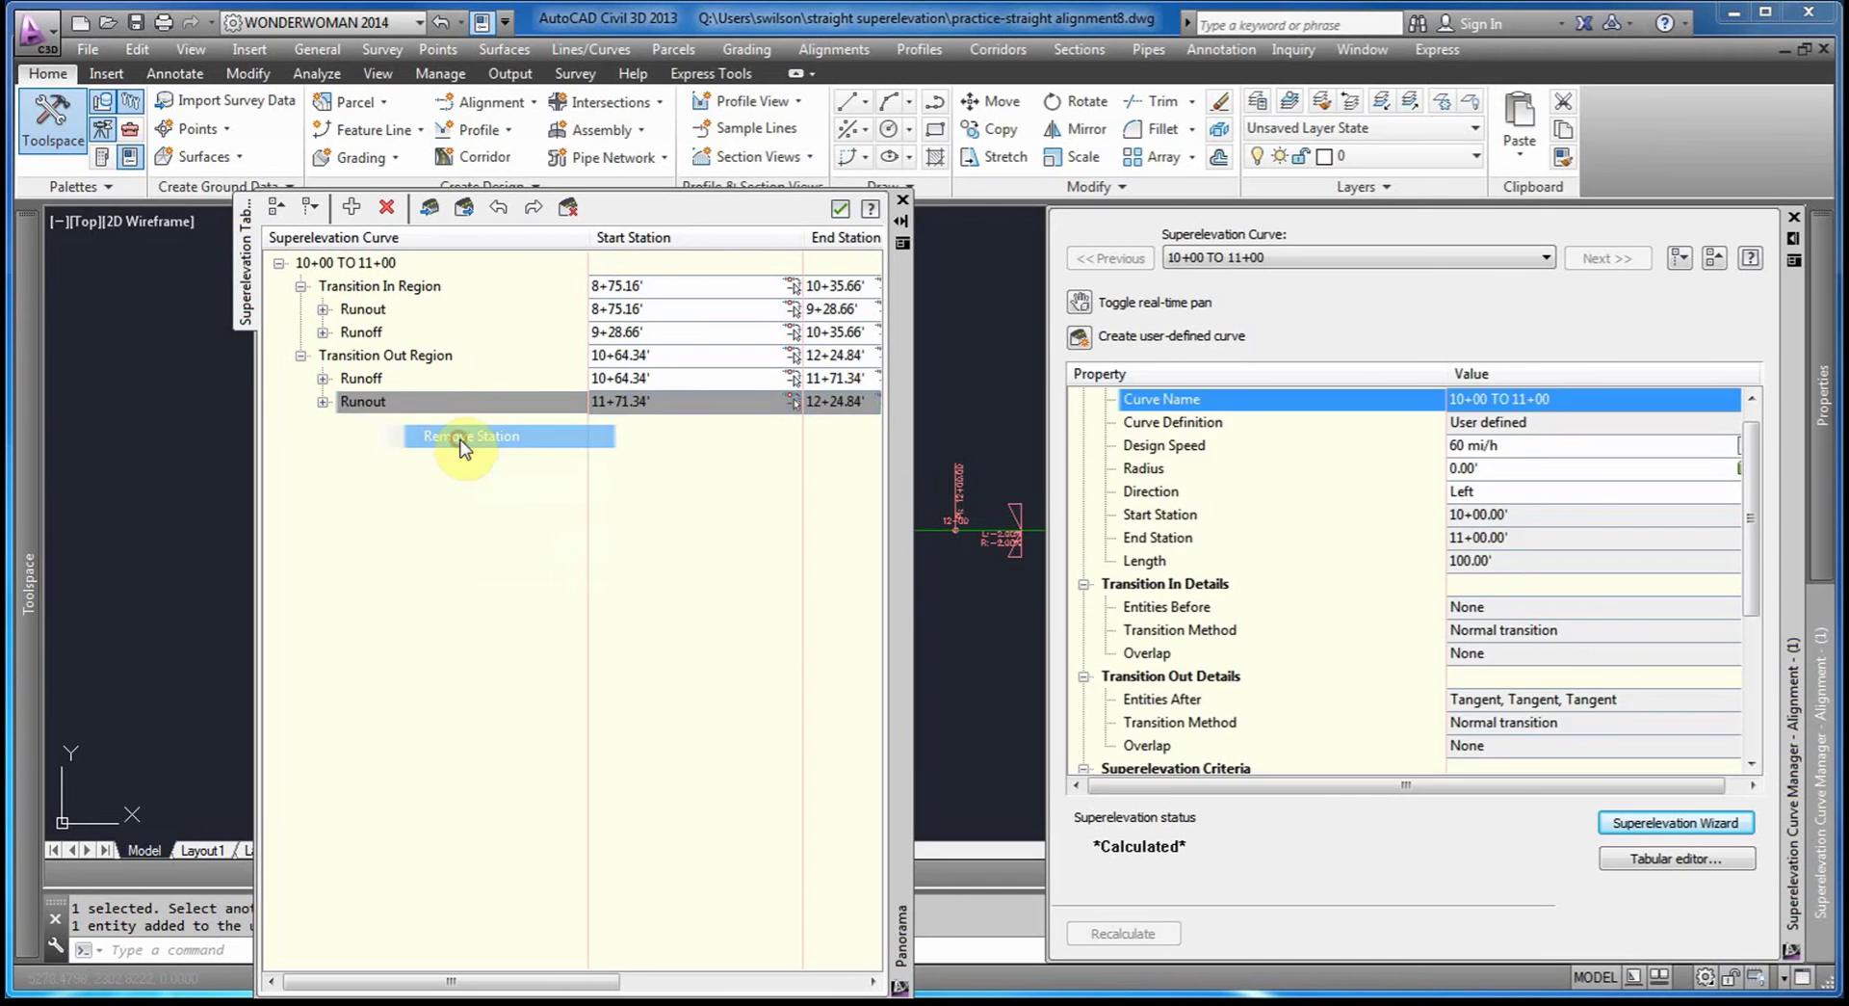
# Remove the remaining Transition Out Region by deleting the Level Crown station under its Runoff.
pyautogui.click(362, 379)
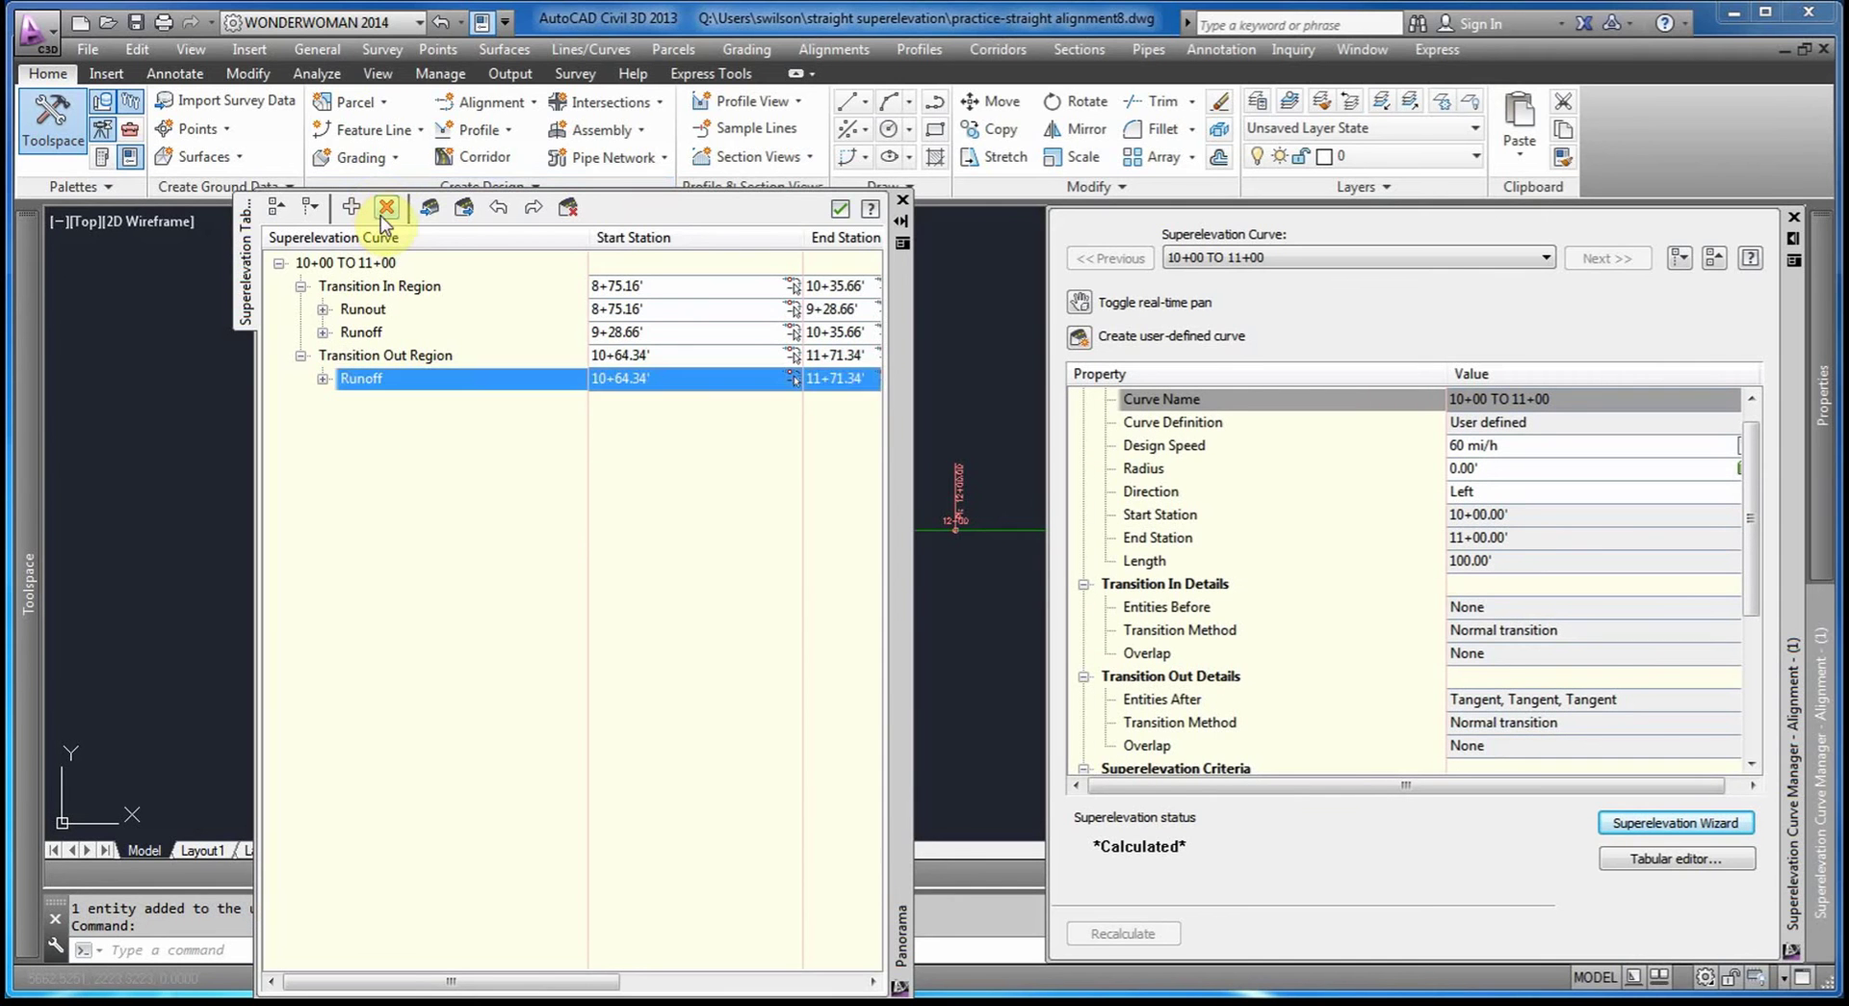
pyautogui.click(386, 355)
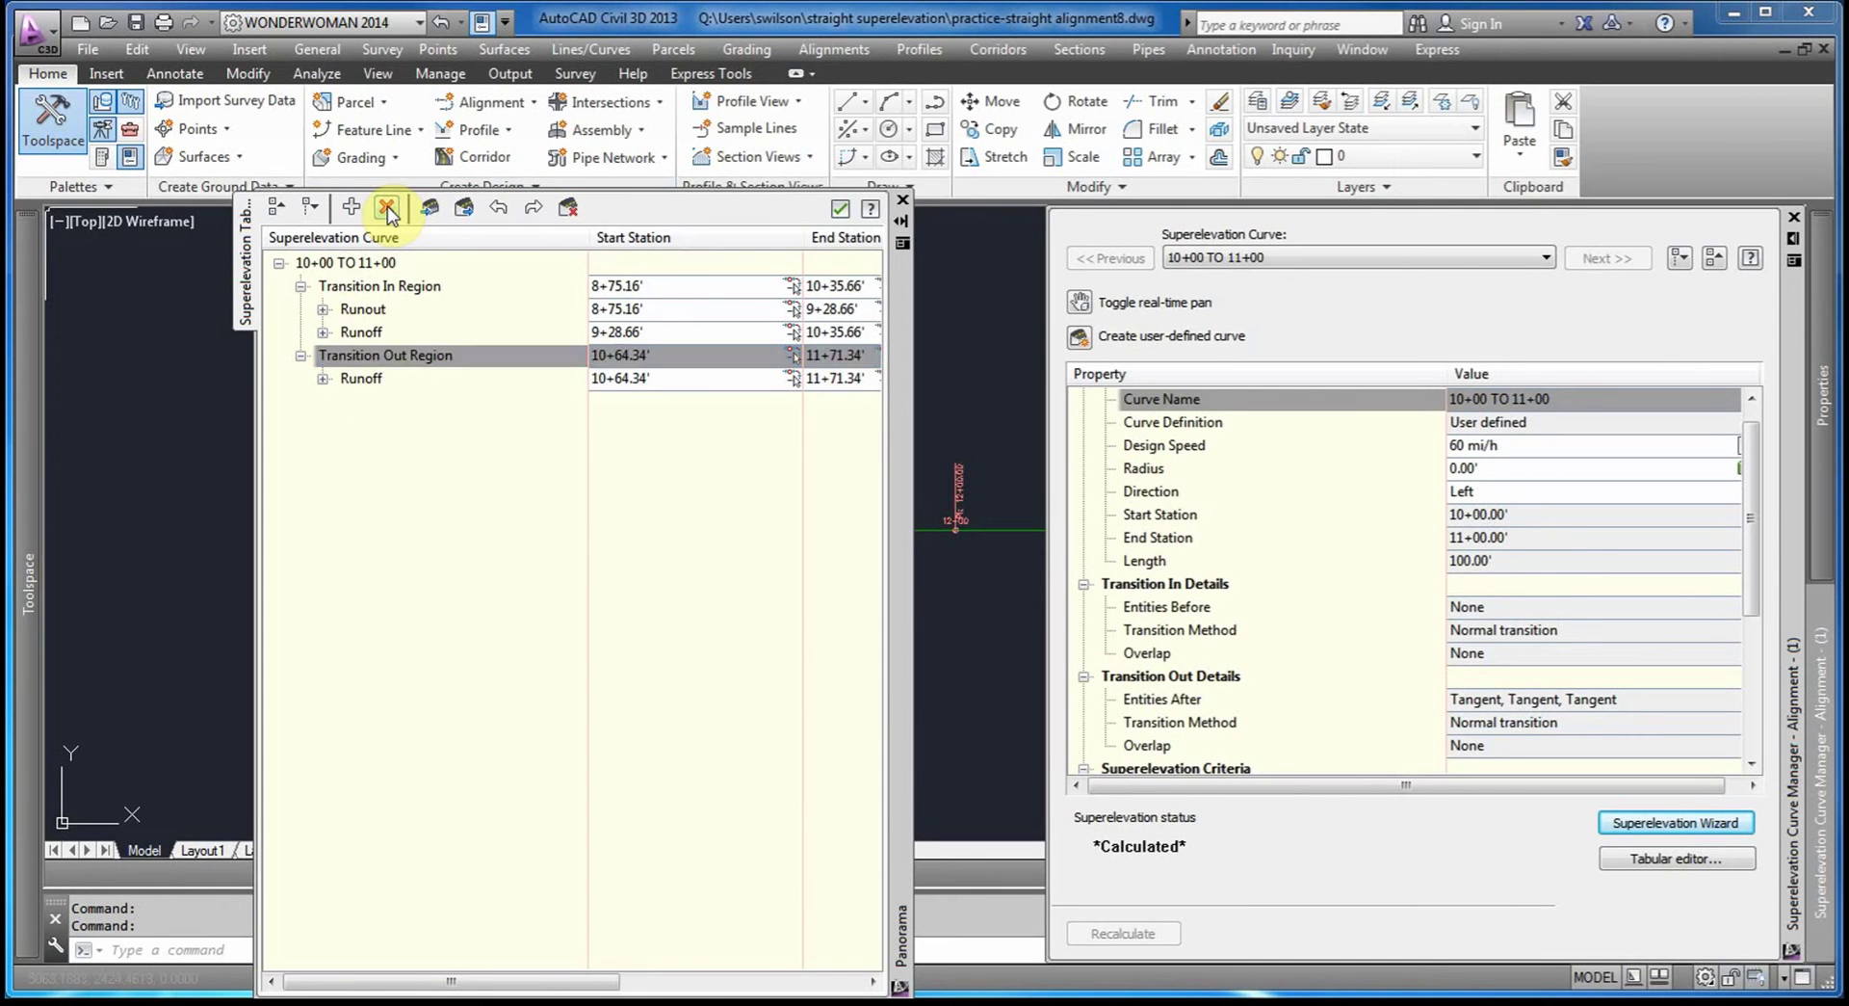
pyautogui.rightClick(365, 381)
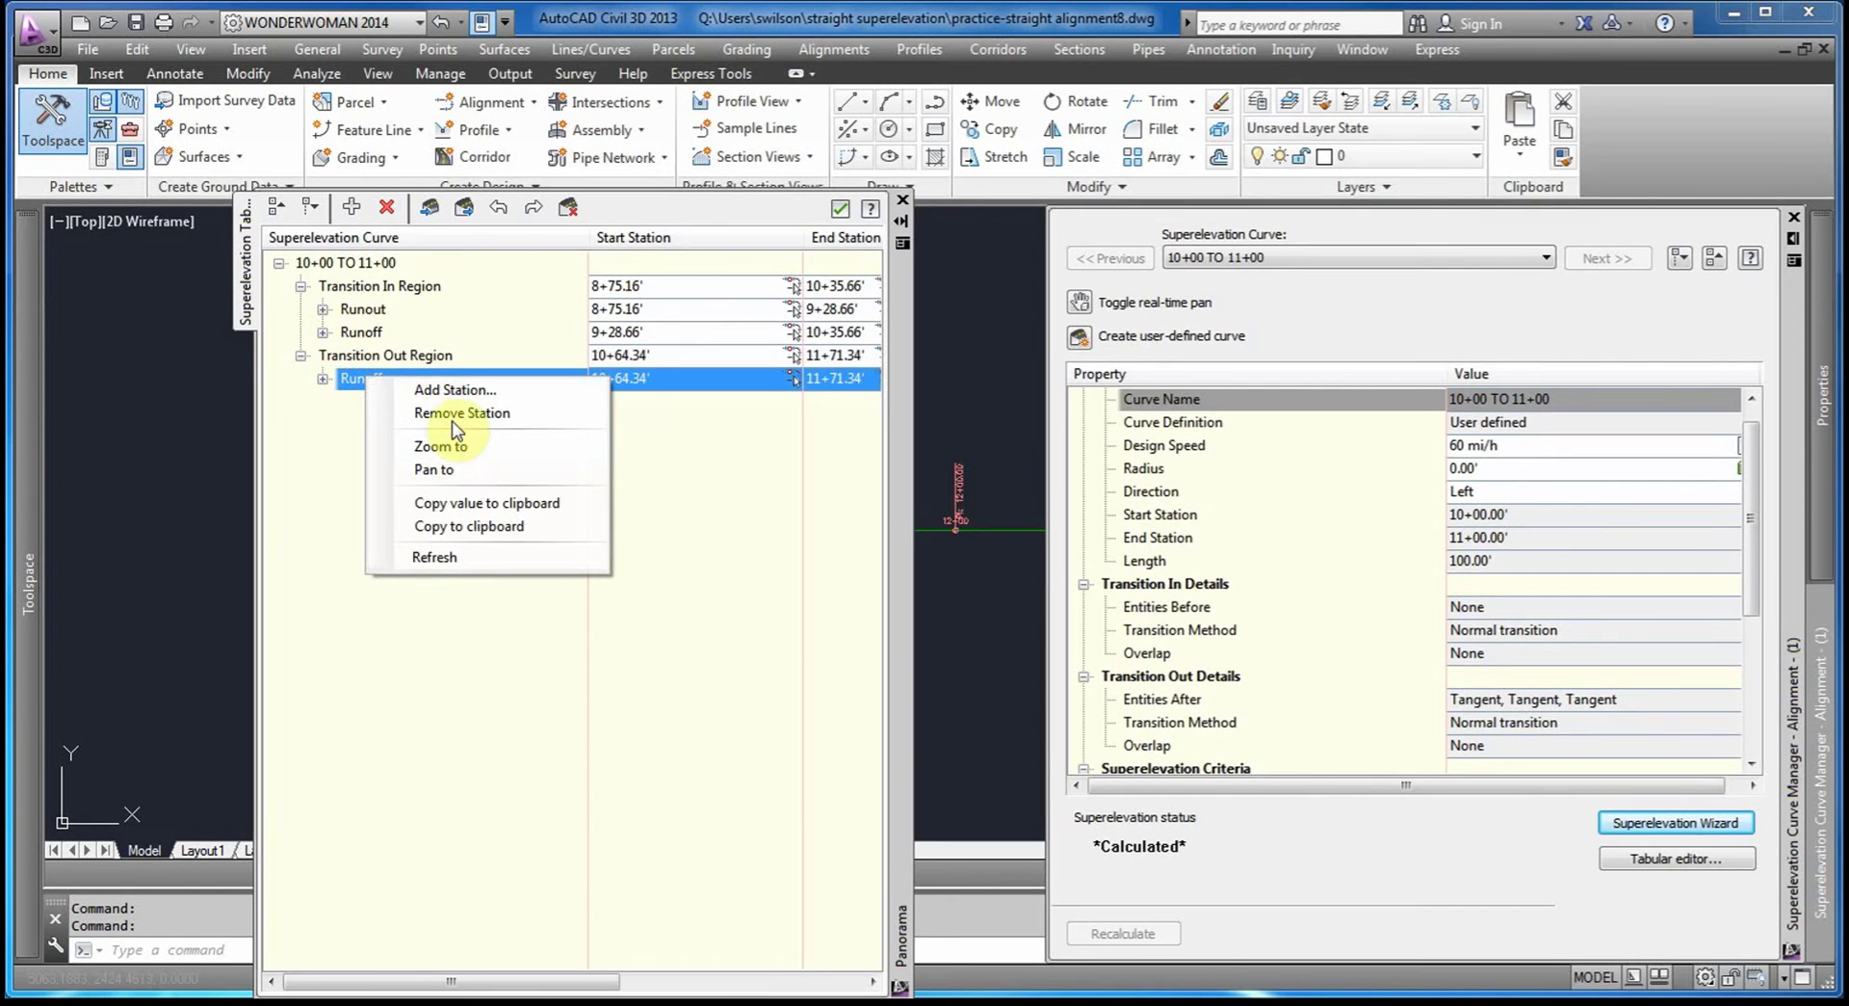
pyautogui.click(458, 413)
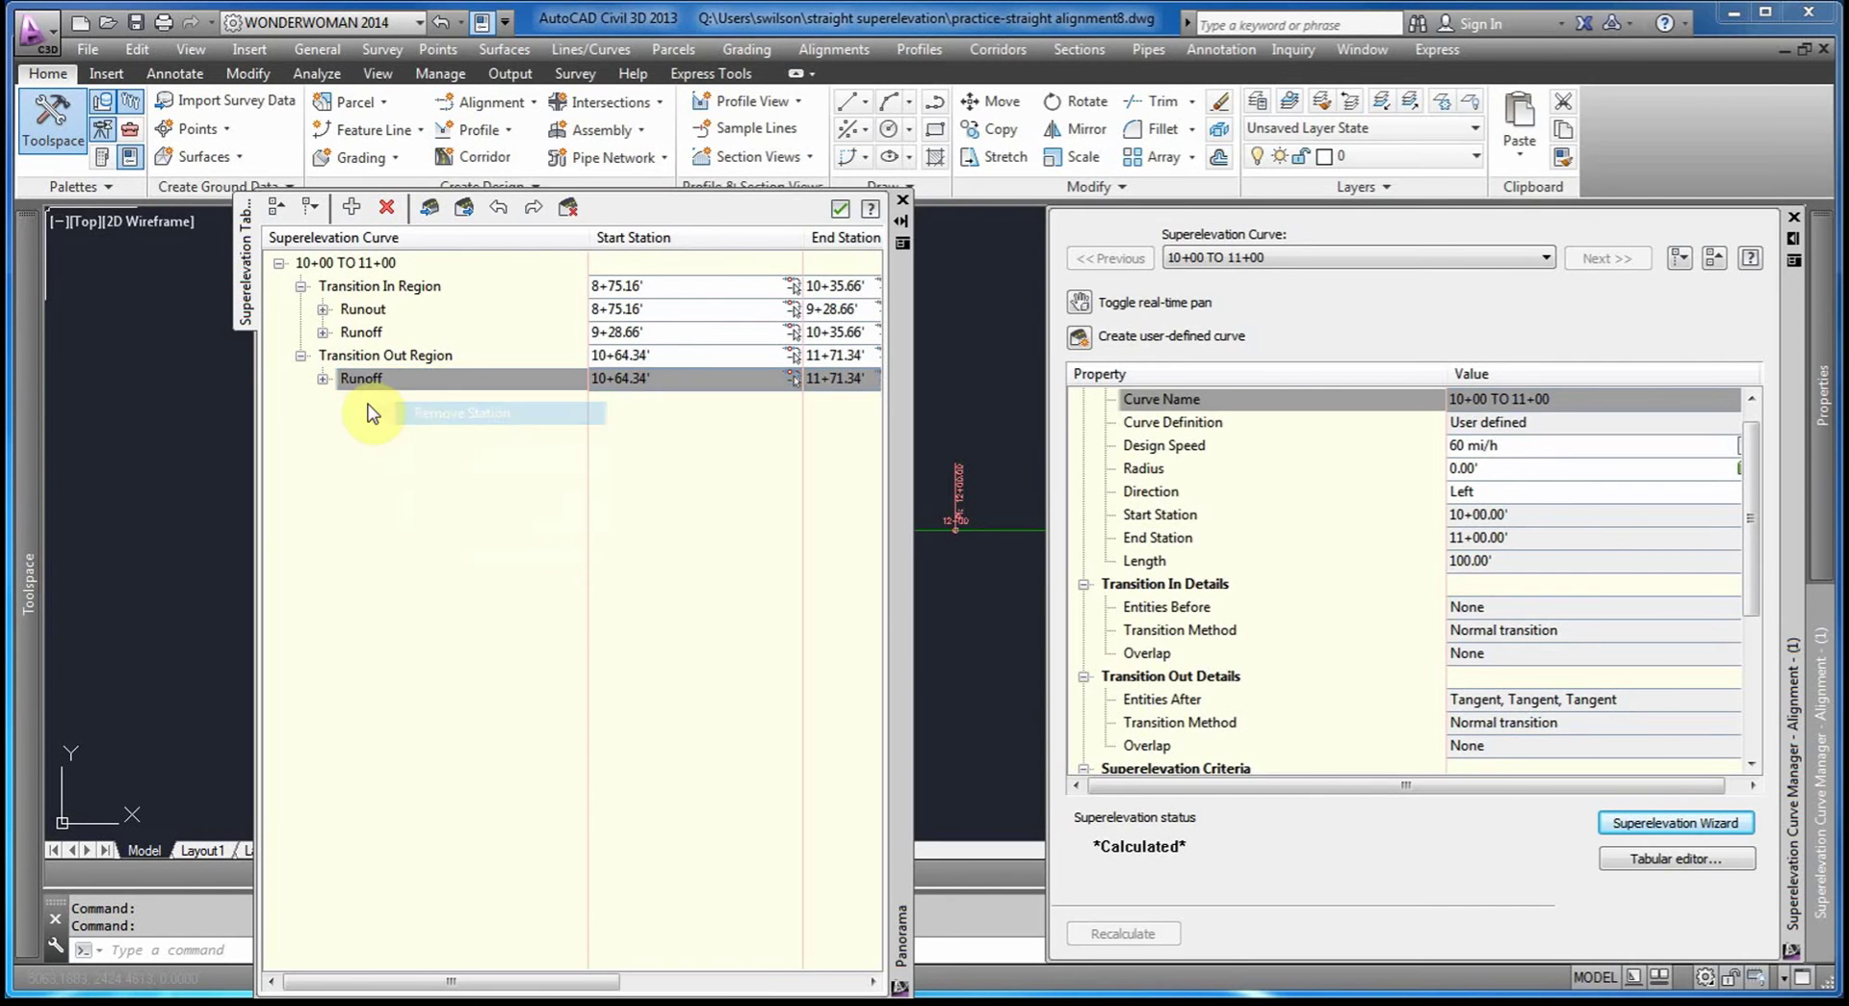
pyautogui.click(308, 377)
pyautogui.click(324, 379)
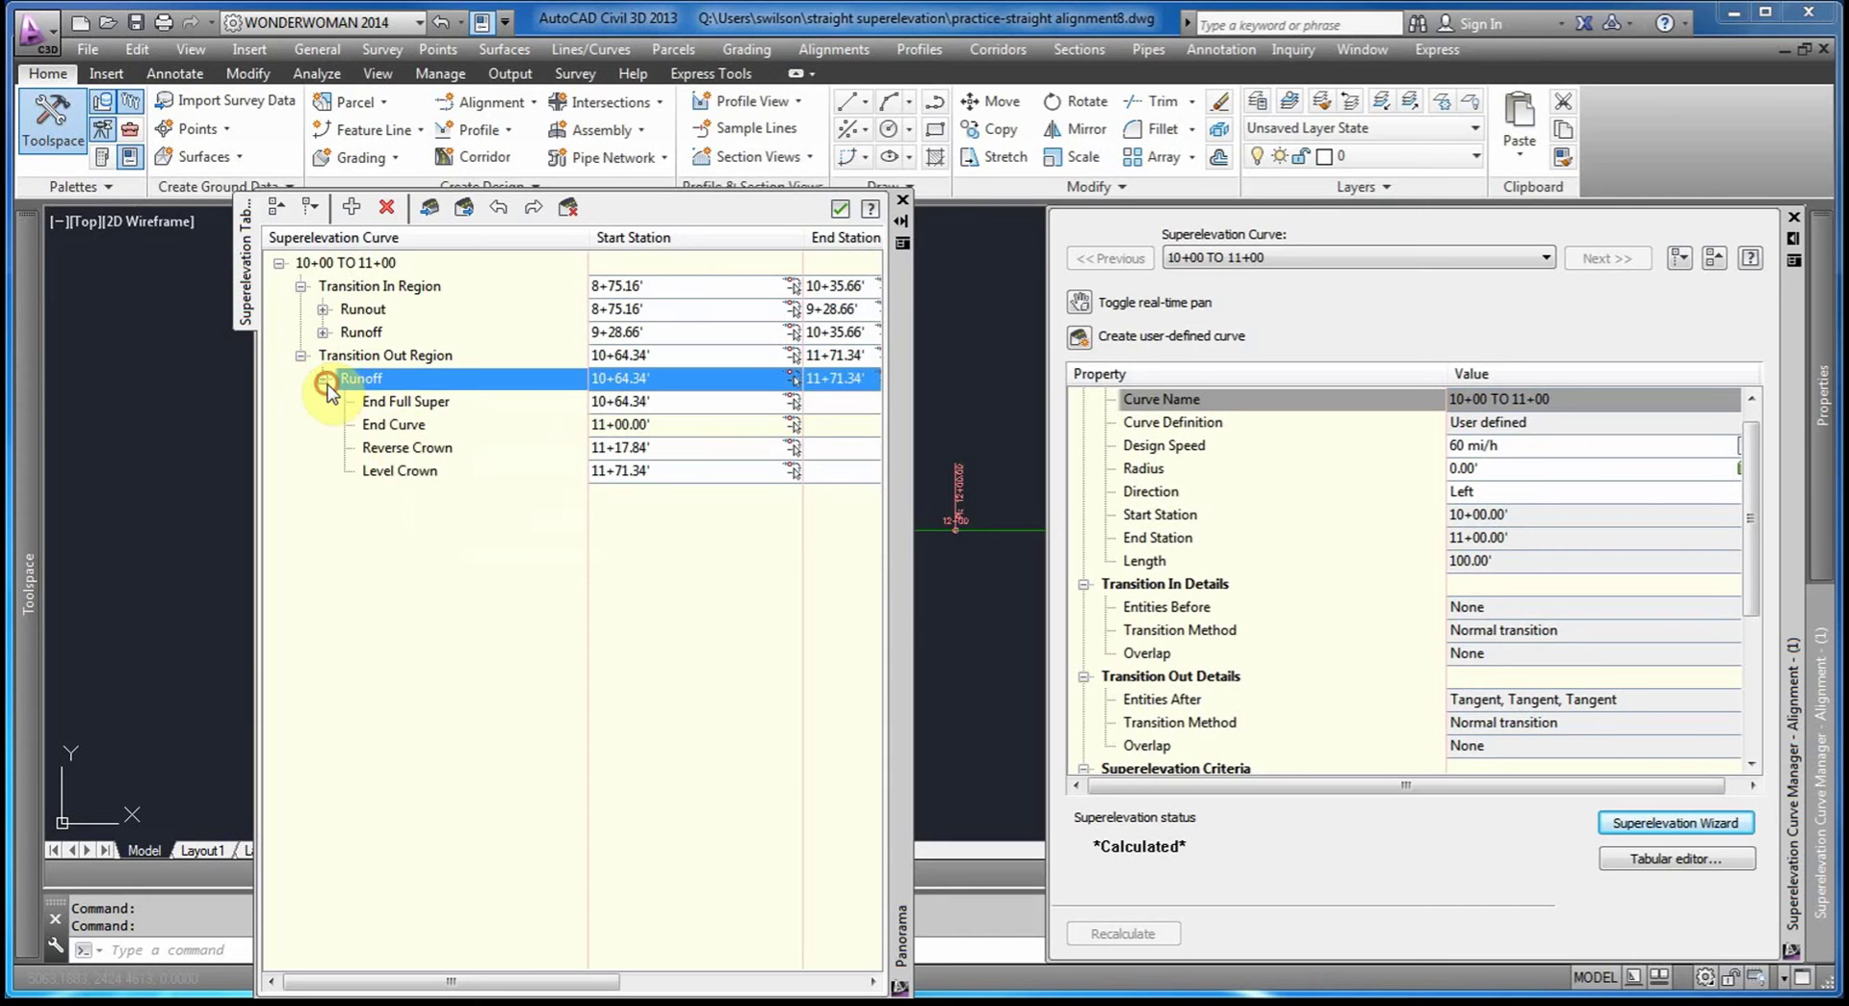
pyautogui.click(408, 471)
pyautogui.rightClick(408, 471)
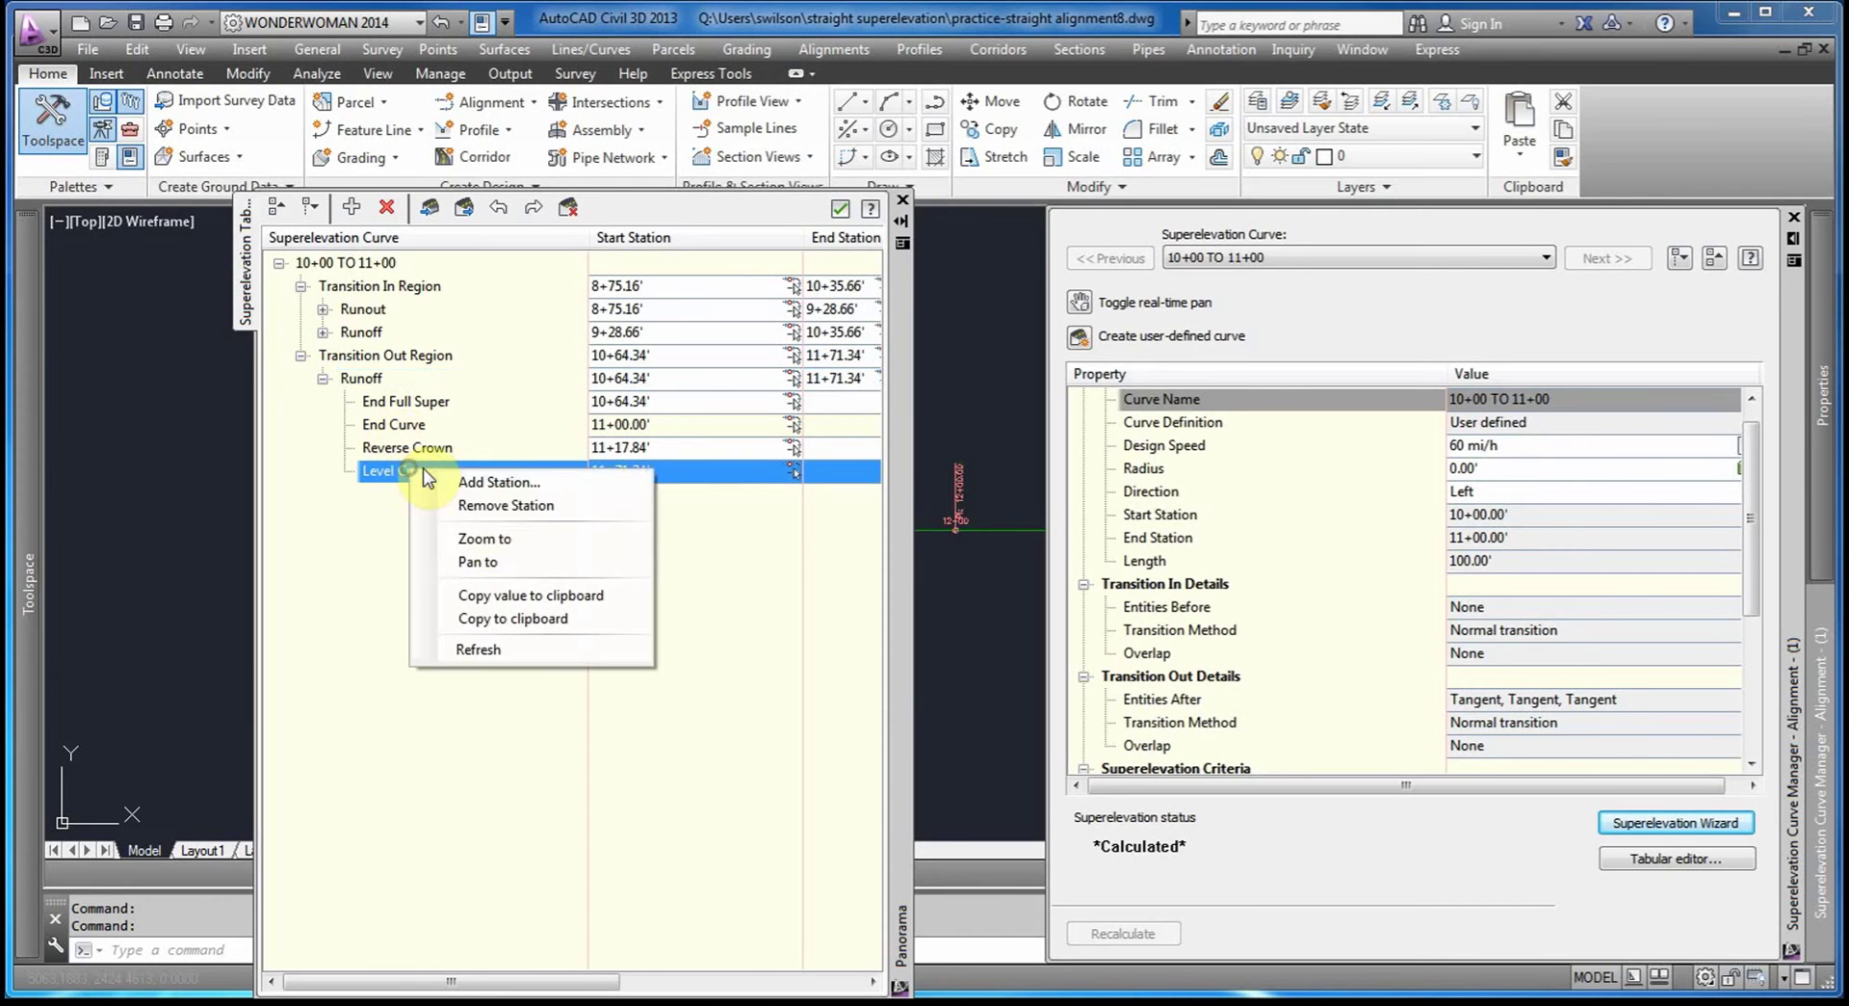
pyautogui.click(486, 513)
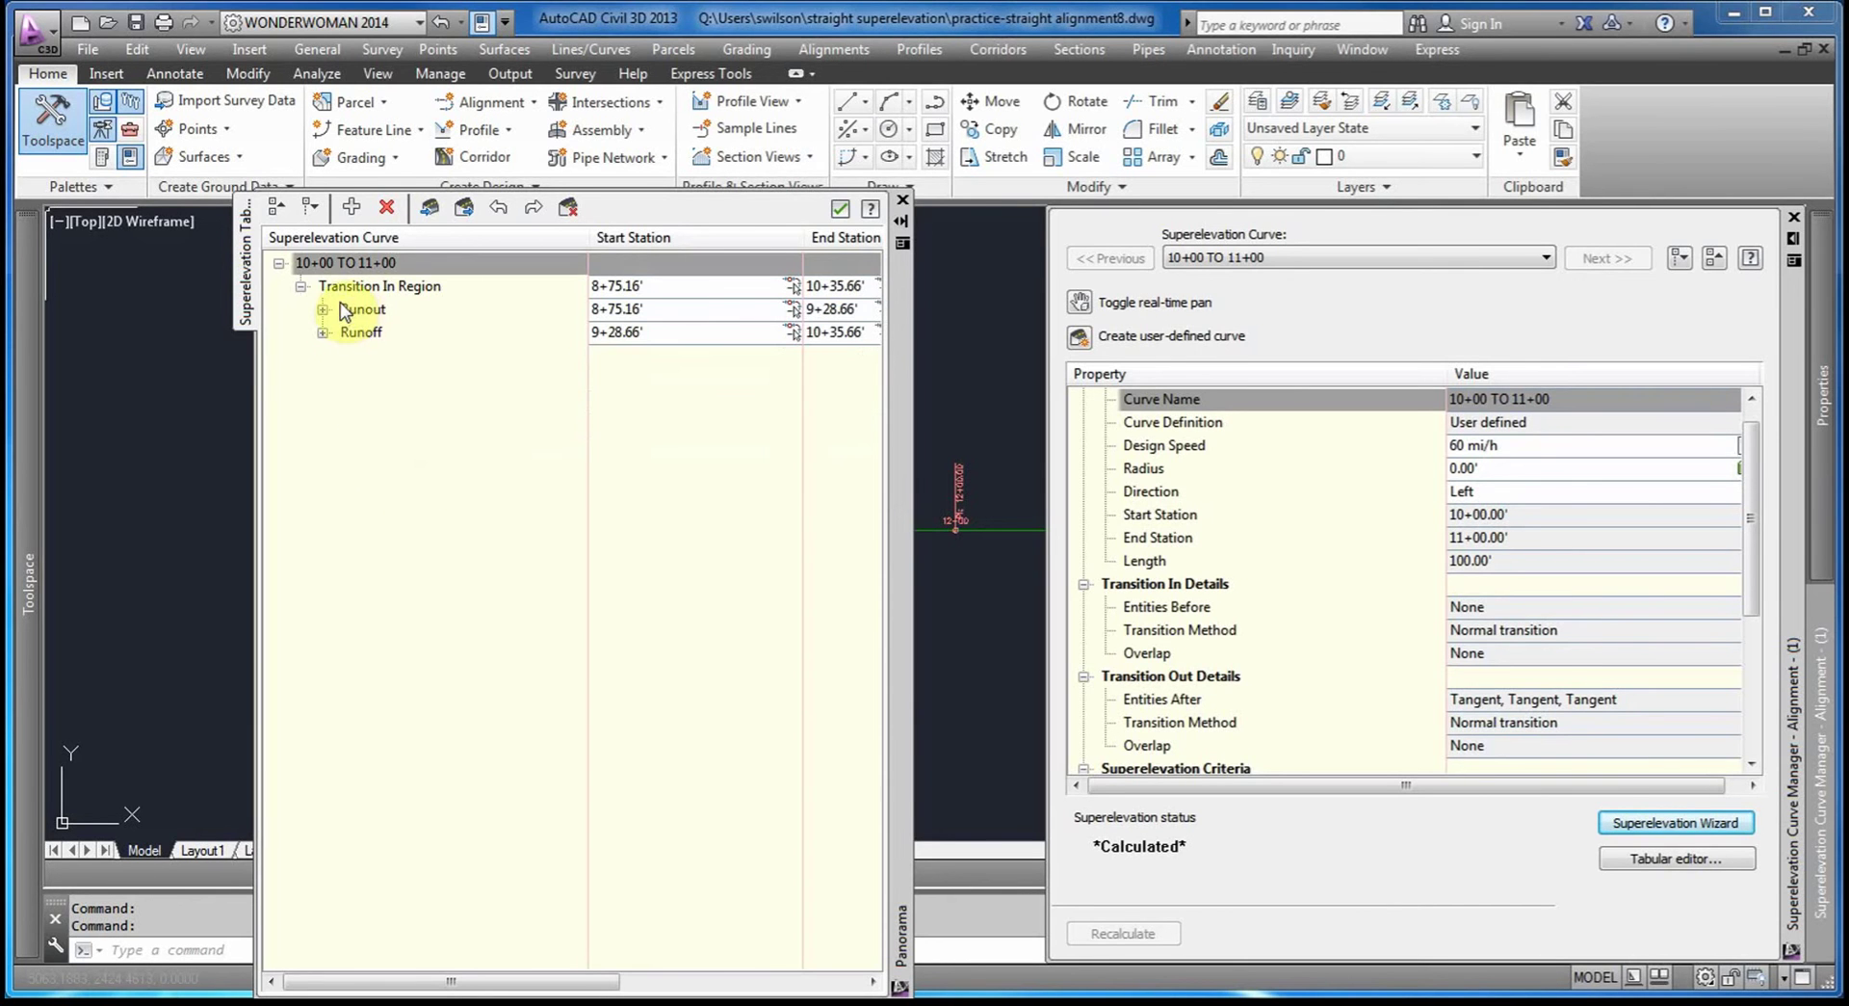
# Remove the Runoff from the Transition In Region by deleting its Begin Full Super station.
pyautogui.click(356, 339)
pyautogui.rightClick(357, 339)
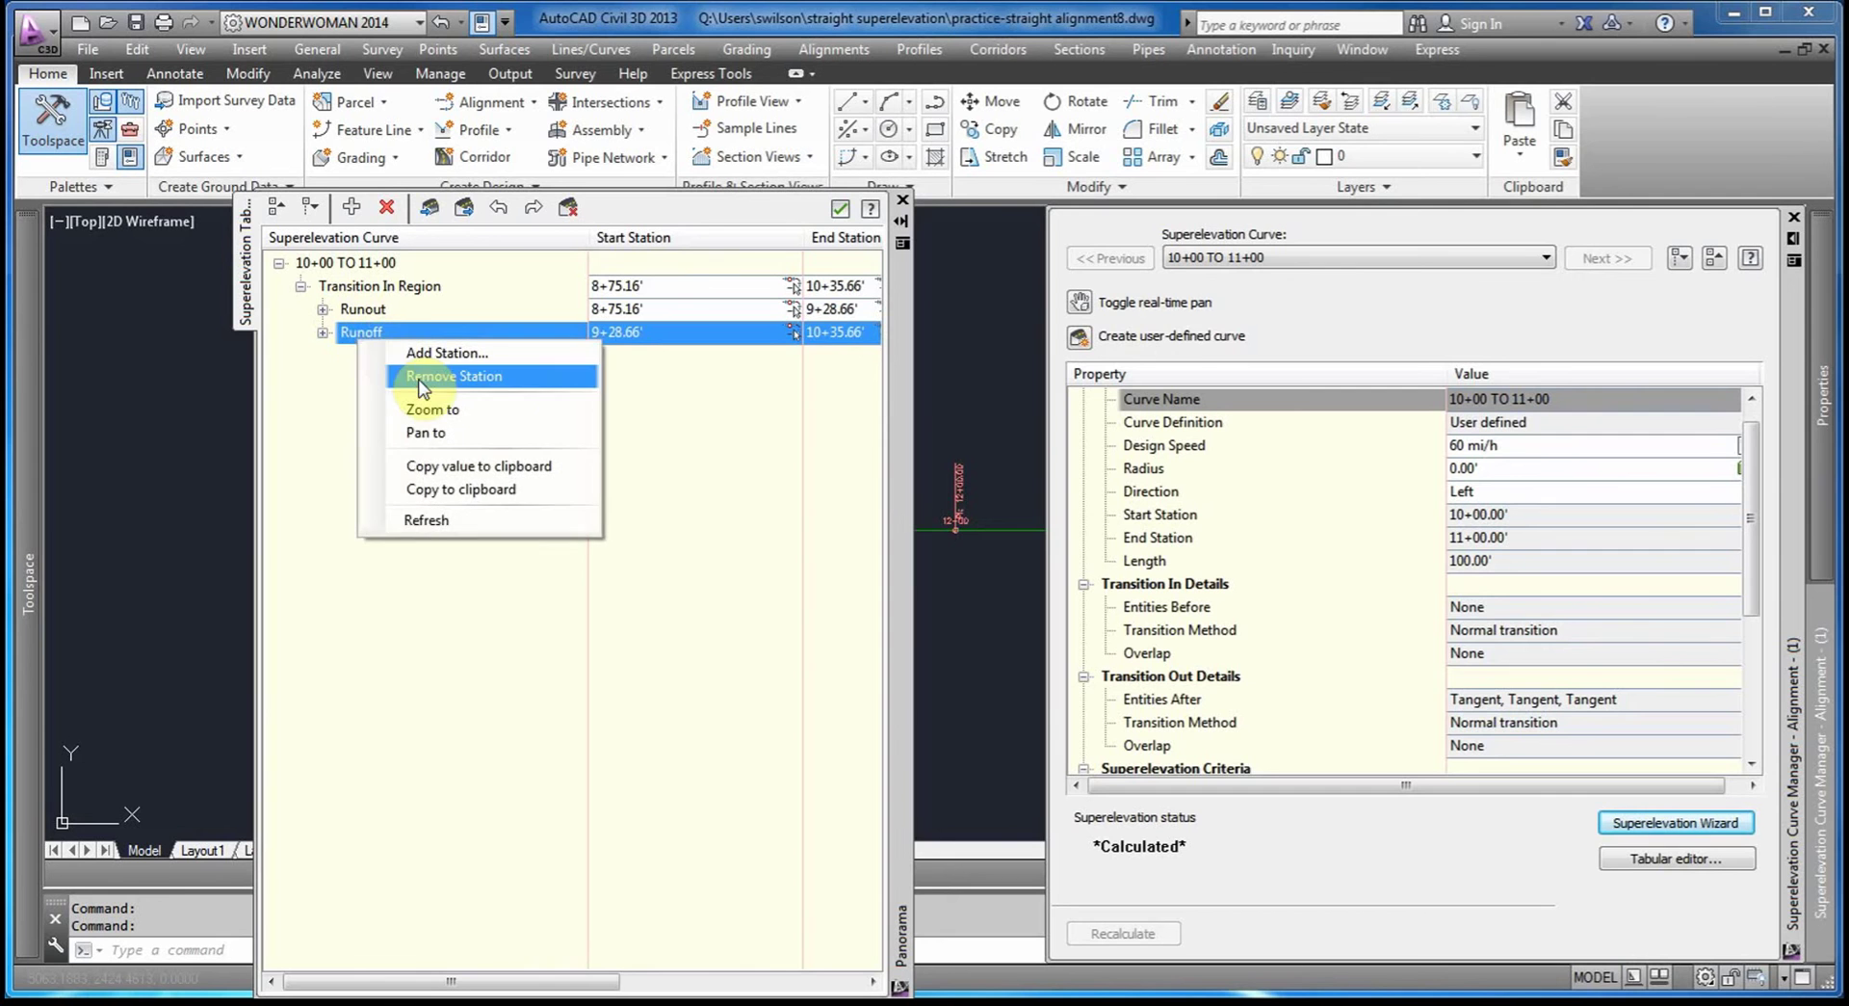
pyautogui.click(428, 382)
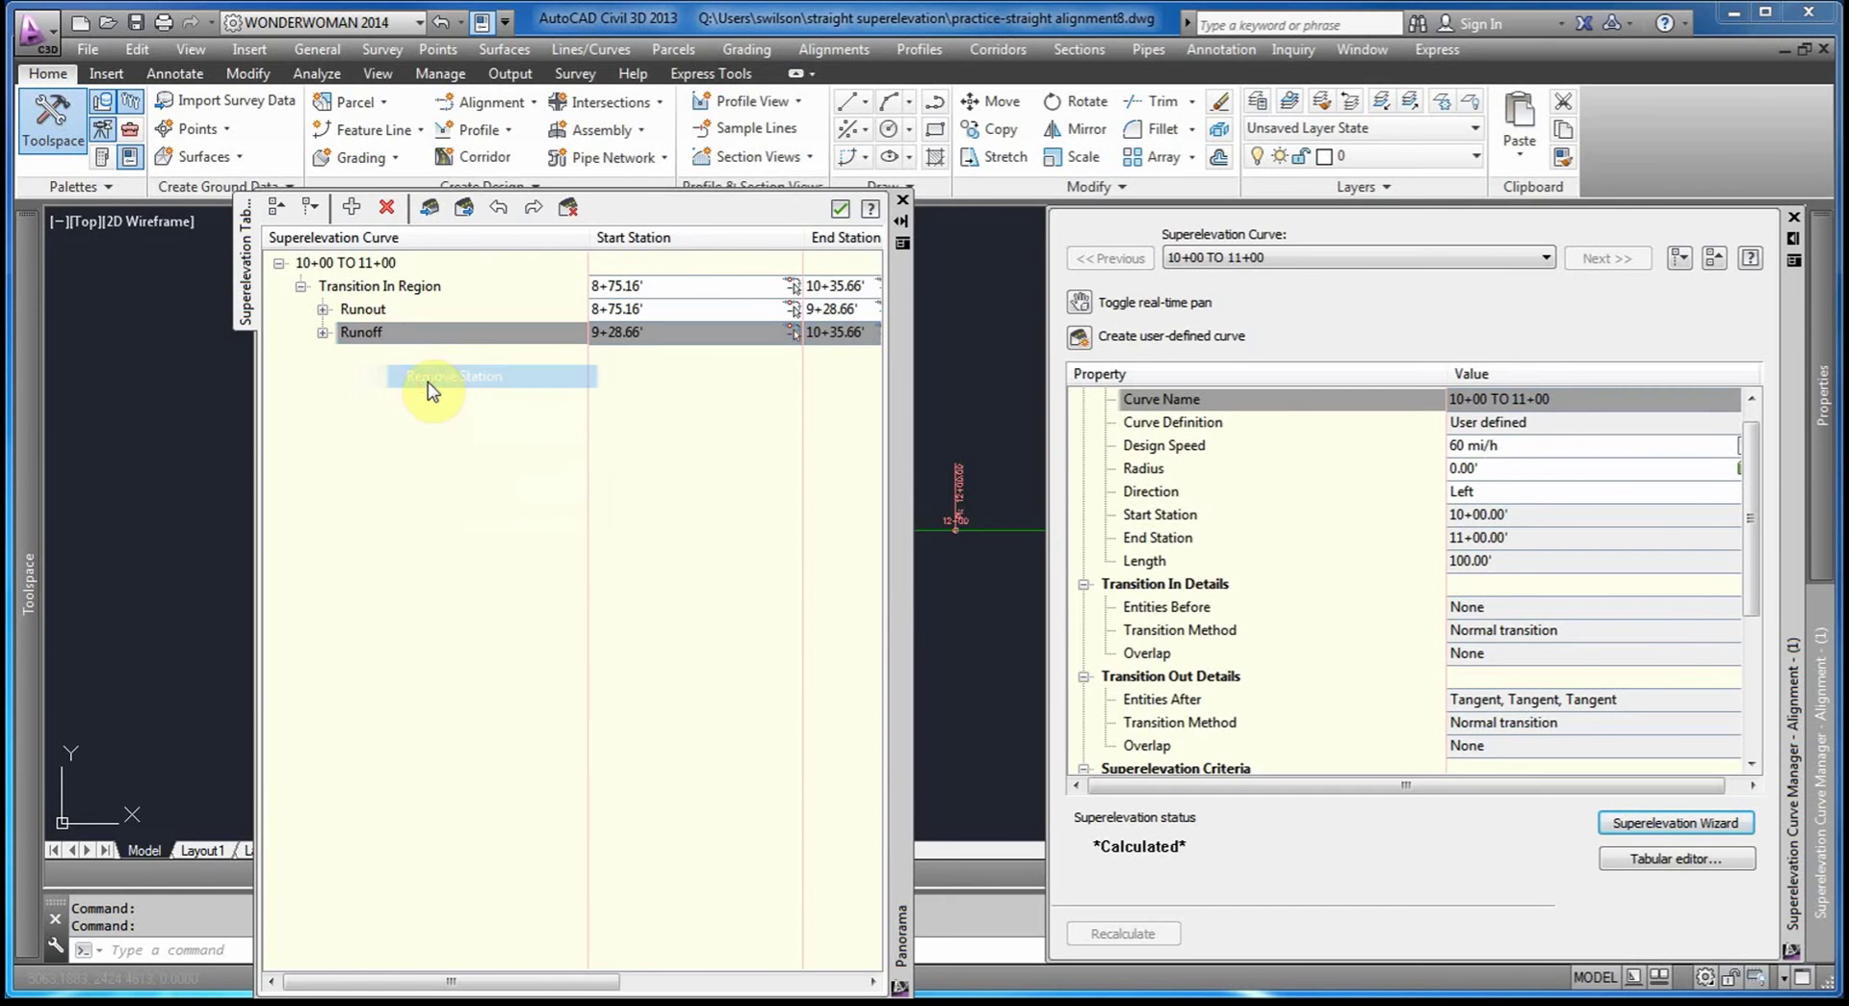
pyautogui.click(323, 310)
pyautogui.click(324, 378)
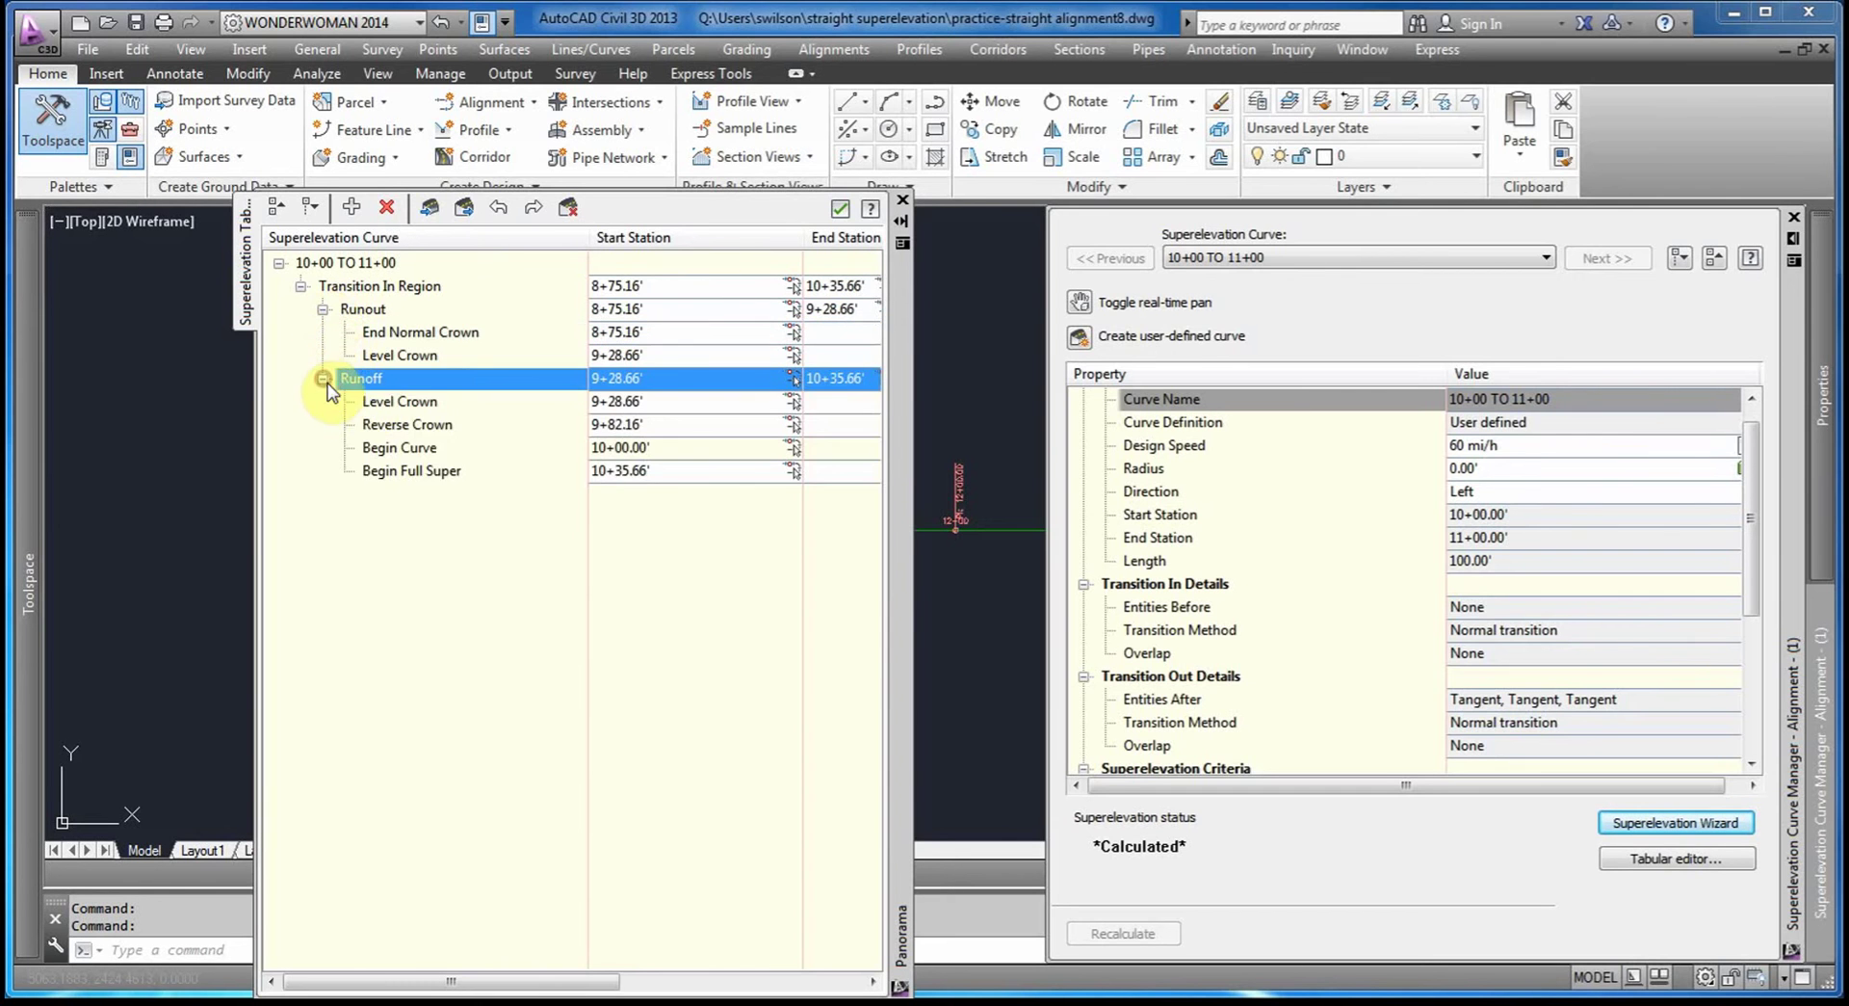
pyautogui.click(420, 469)
pyautogui.rightClick(421, 470)
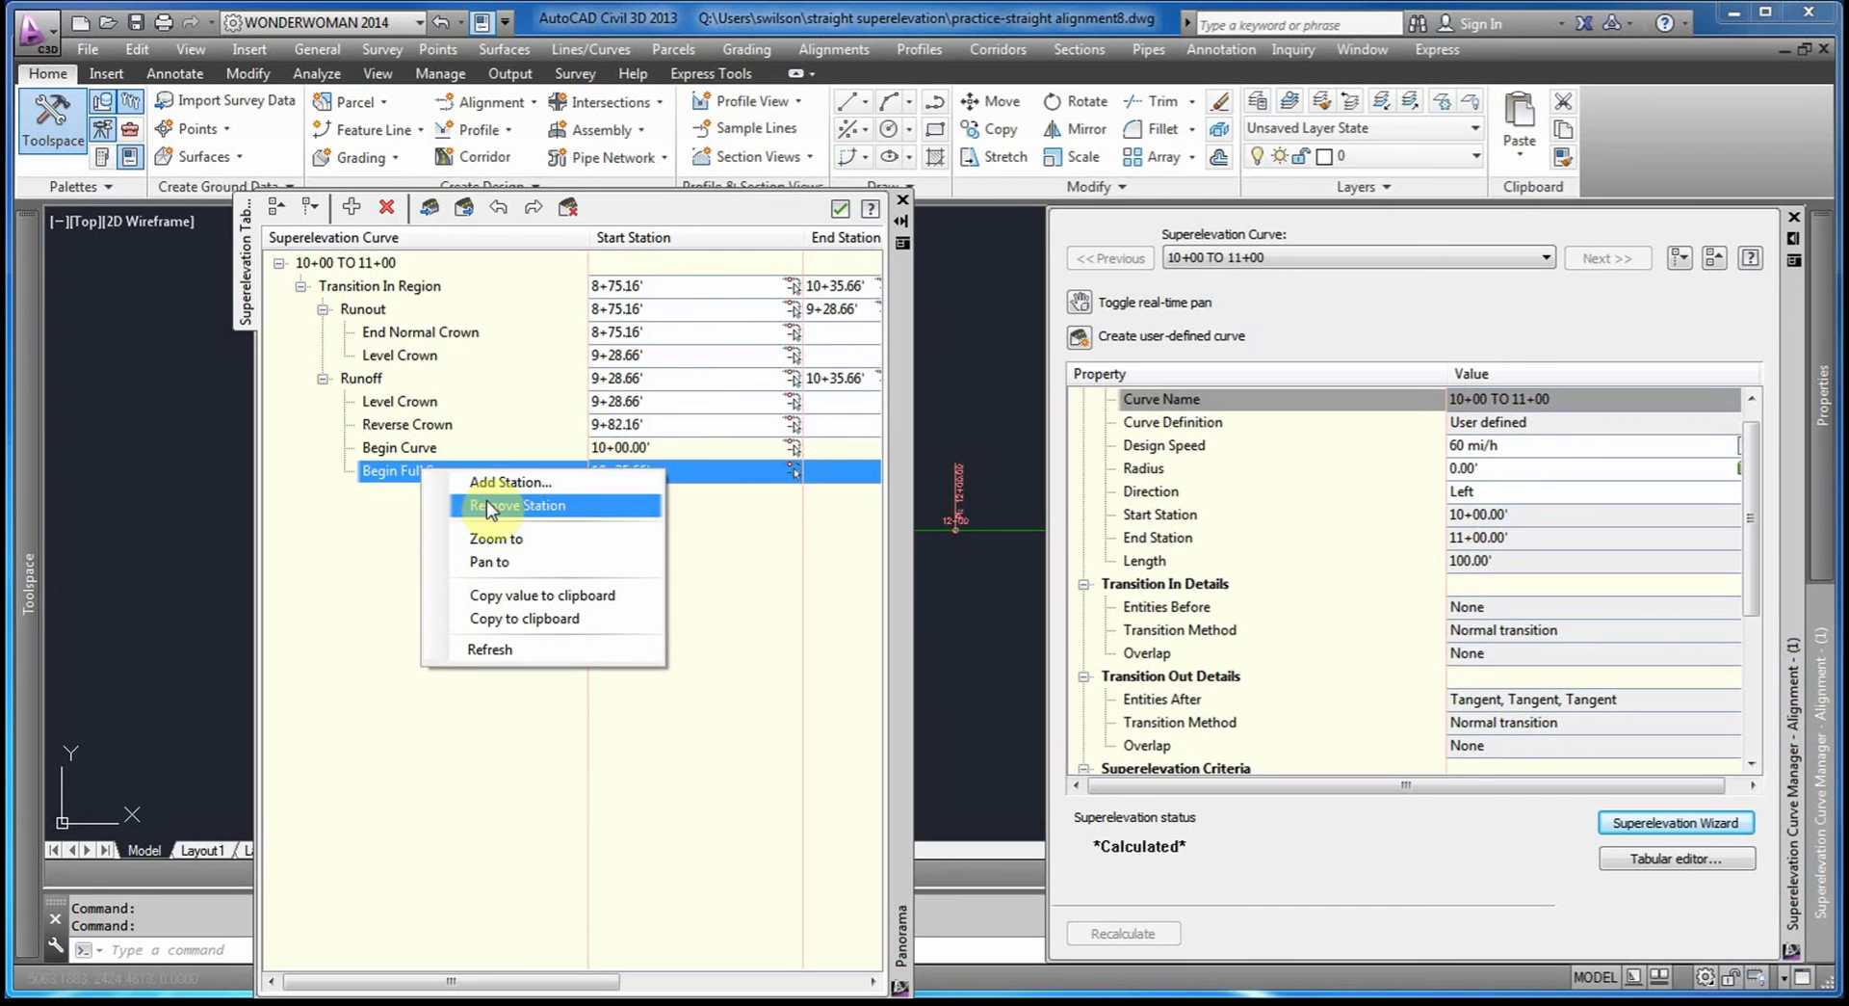
pyautogui.click(488, 502)
# Remove the Transition In Region with its Runout stations, leaving the curve 10+00 TO 11+00 empty.
pyautogui.click(412, 366)
pyautogui.rightClick(412, 366)
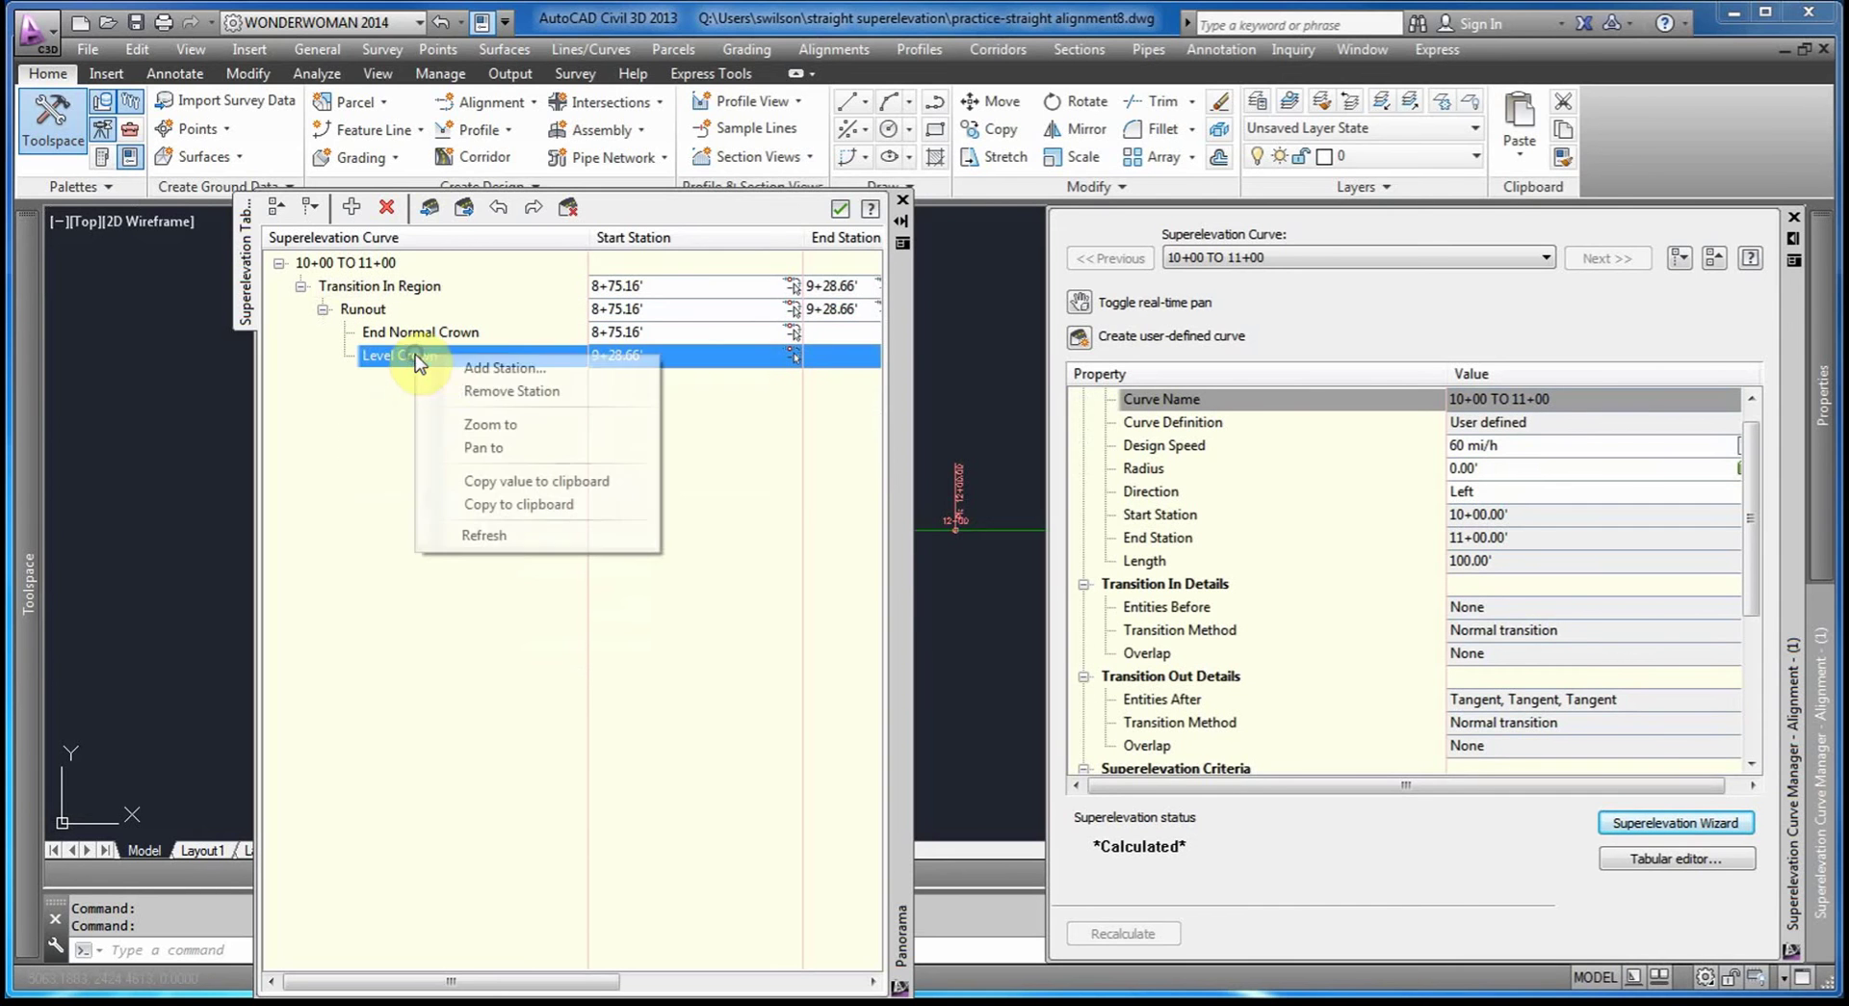
pyautogui.click(481, 395)
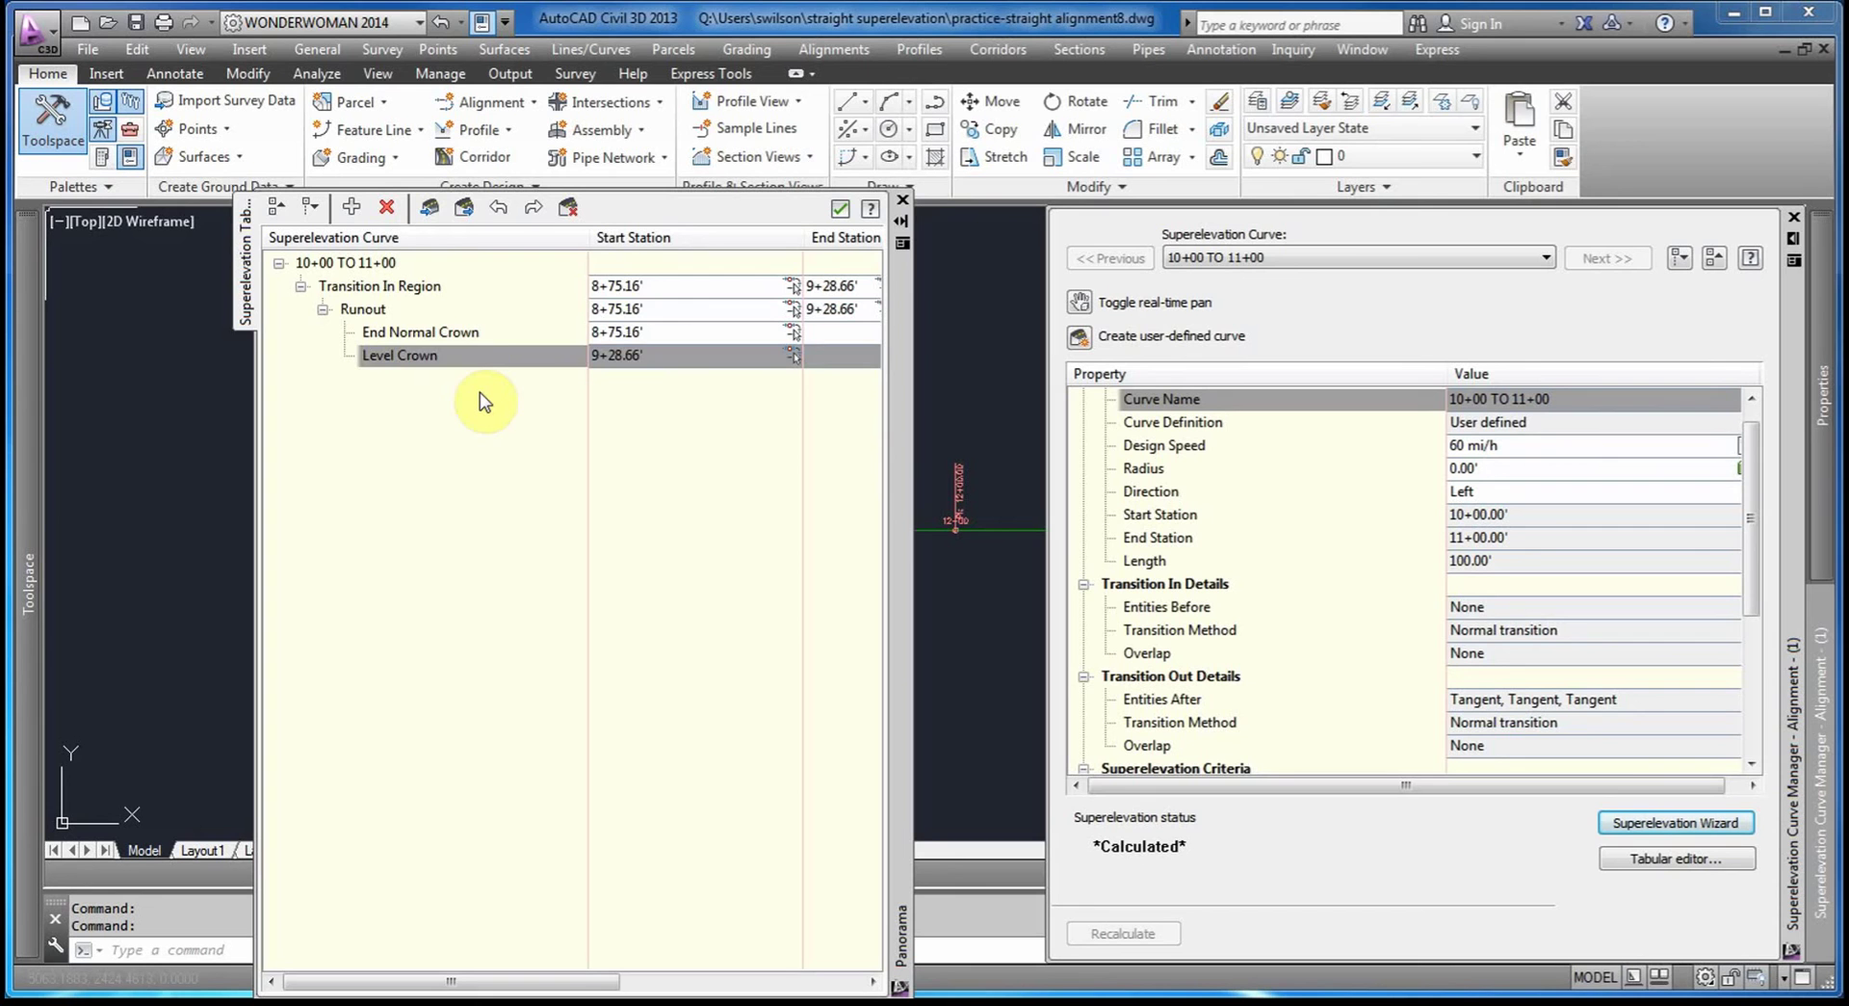
pyautogui.click(419, 293)
pyautogui.rightClick(420, 295)
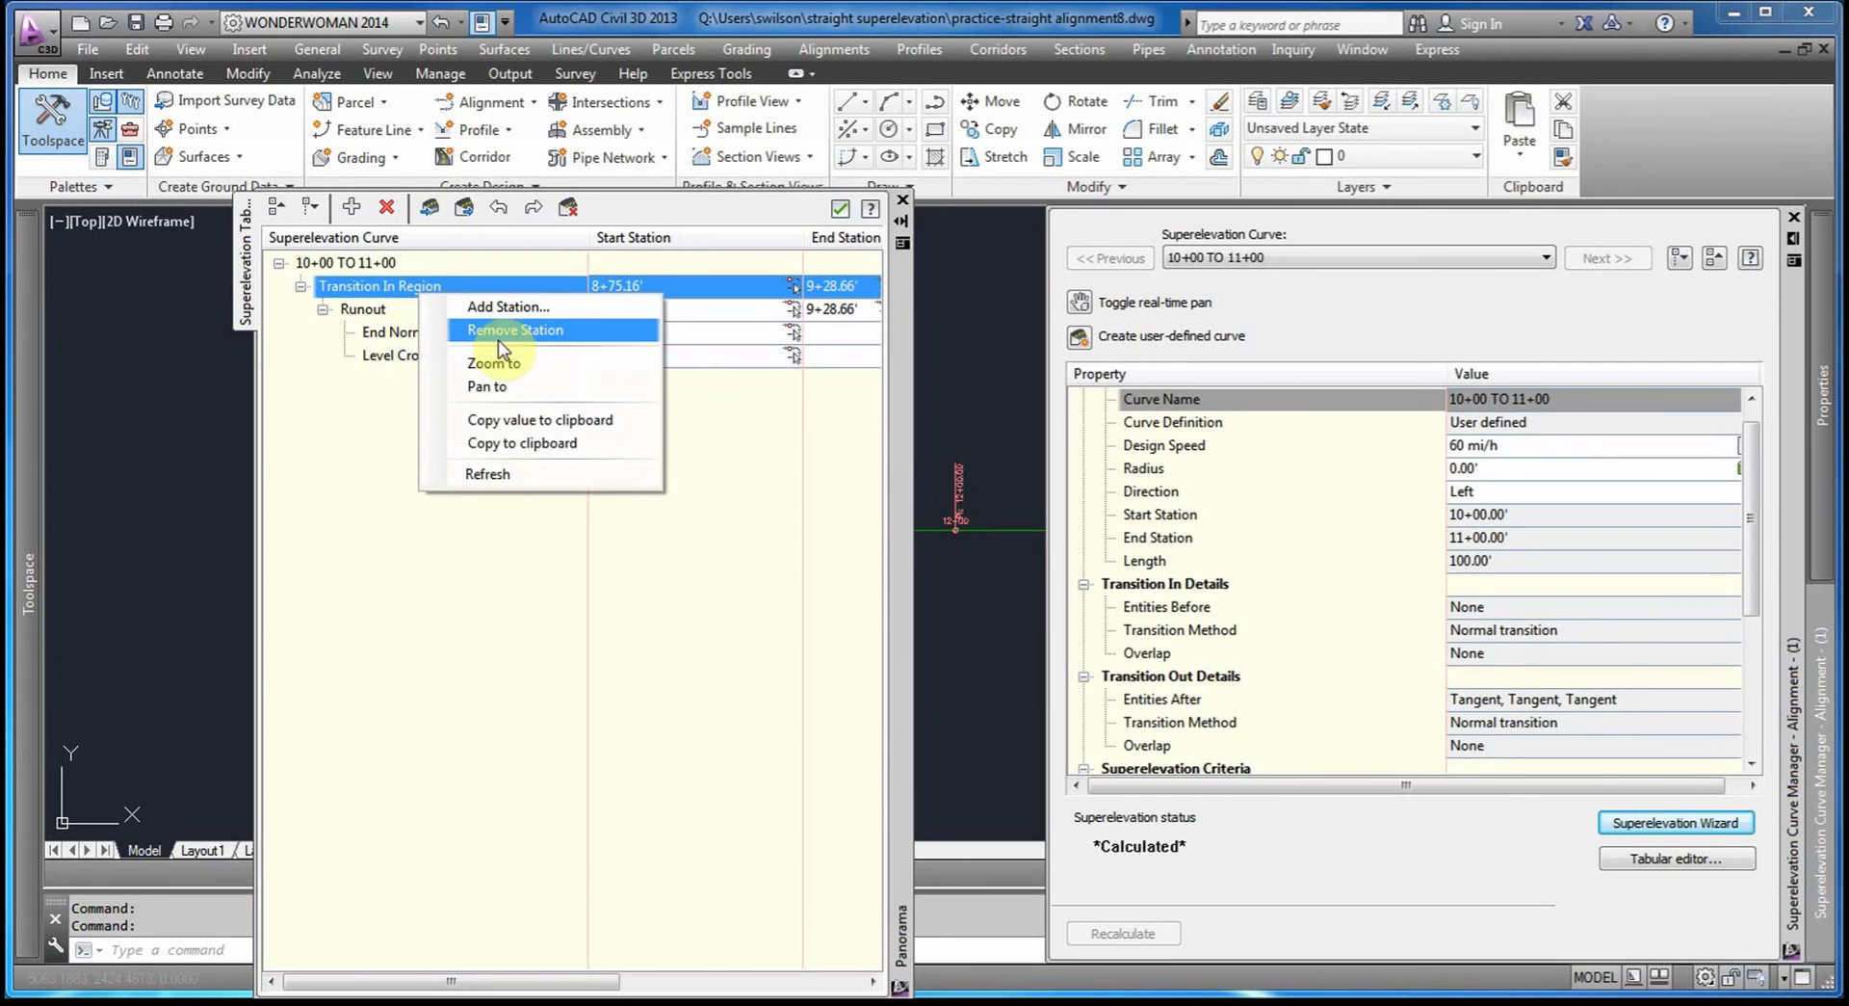
pyautogui.click(510, 335)
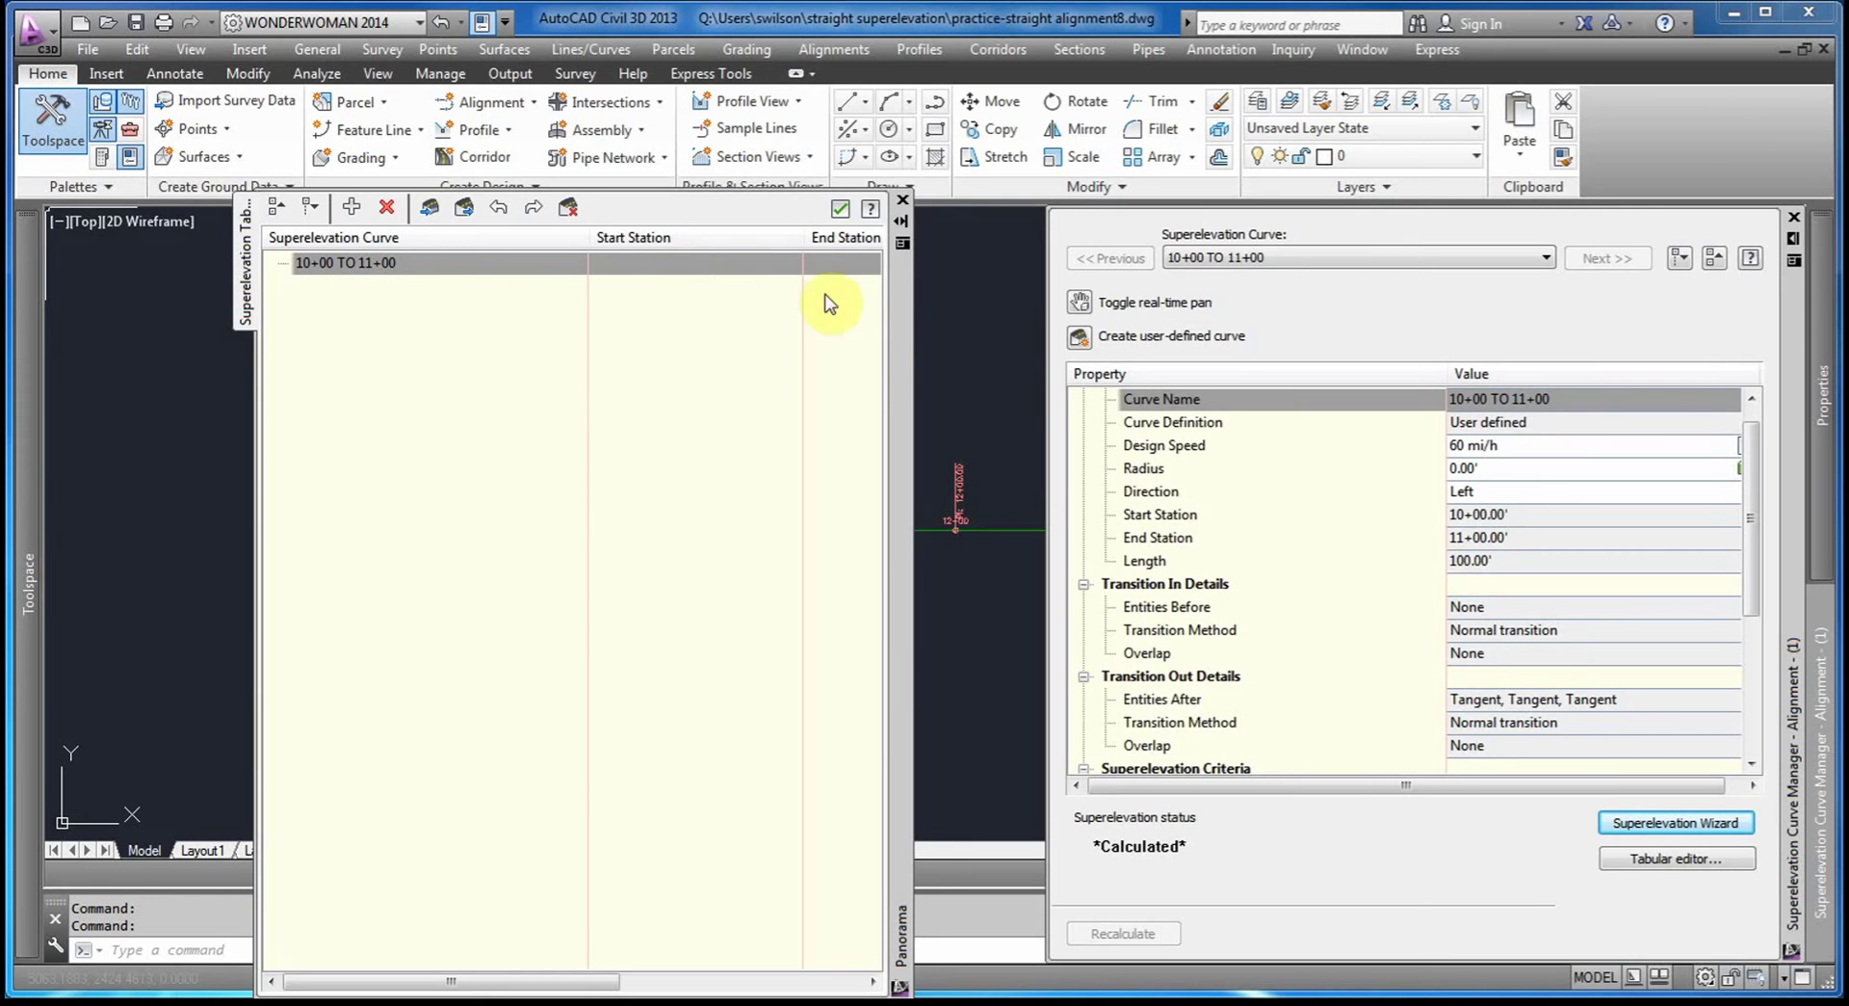
# Add a manual superelevation station to the curve at the alignment's start point, 10+00, and expand its Transition In Region.
pyautogui.moveTo(911, 416); pyautogui.dragTo(1674, 401)
pyautogui.click(1098, 246)
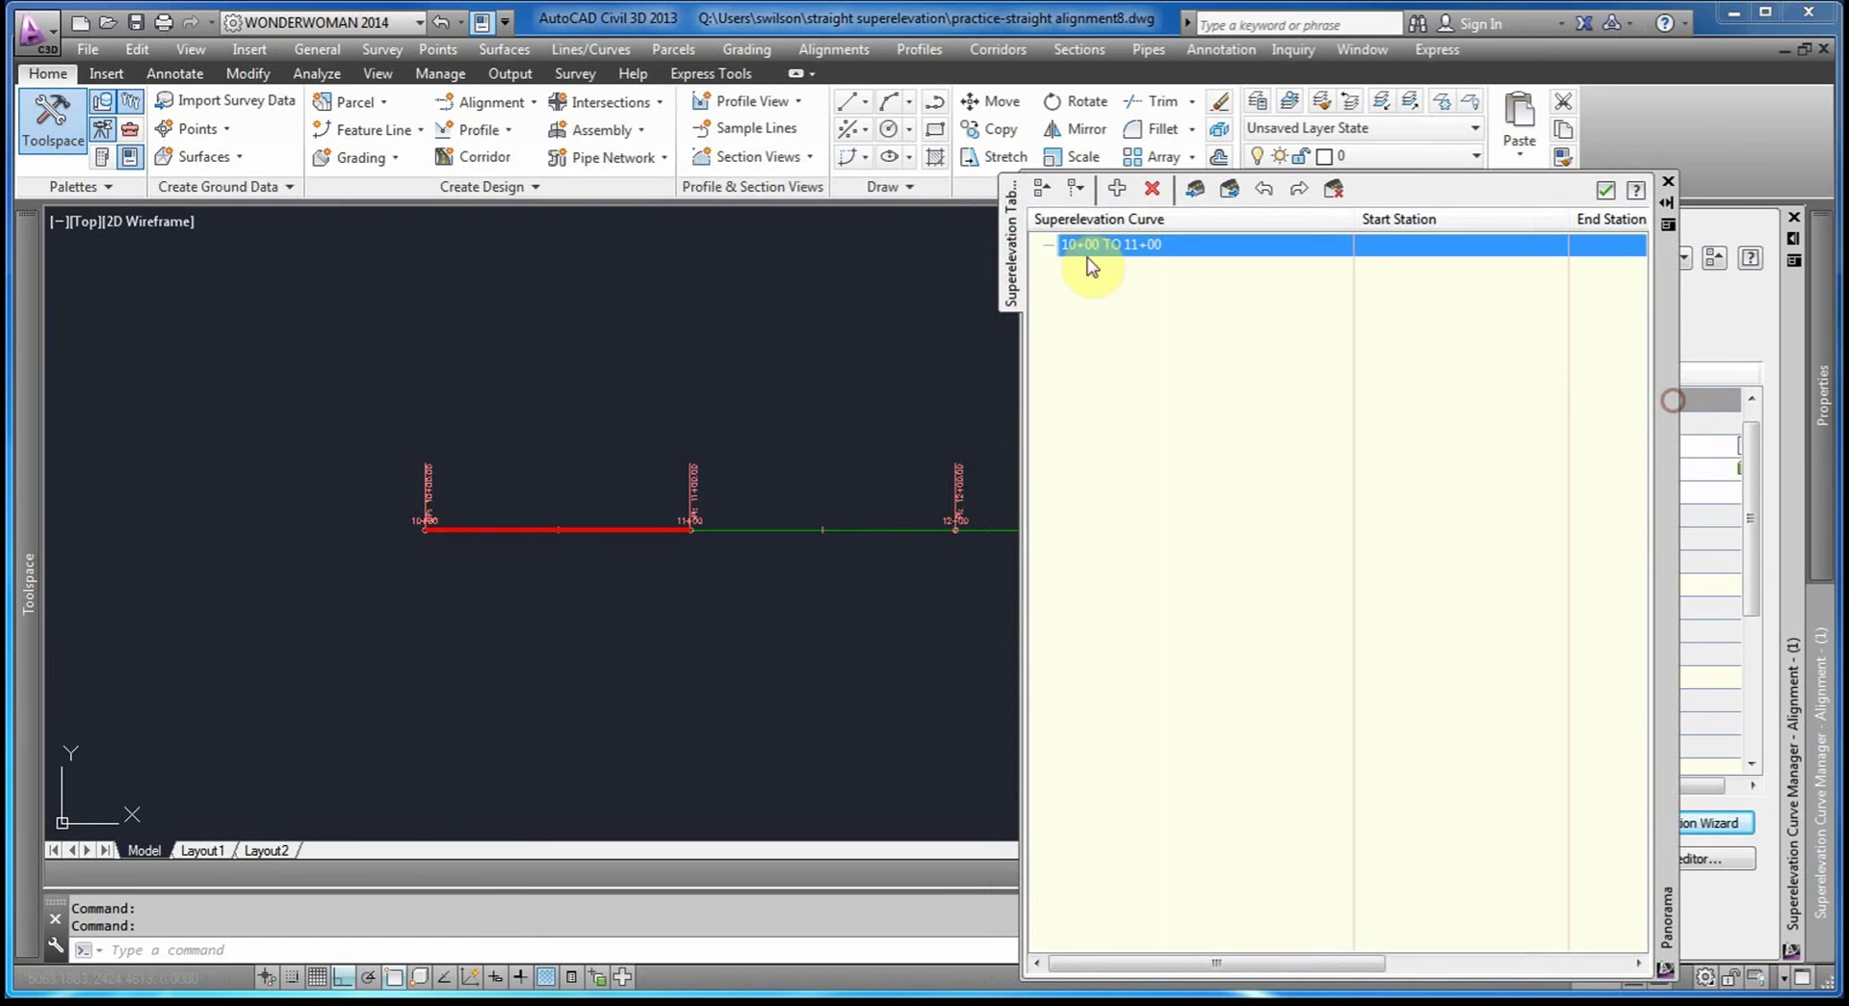
pyautogui.click(1116, 191)
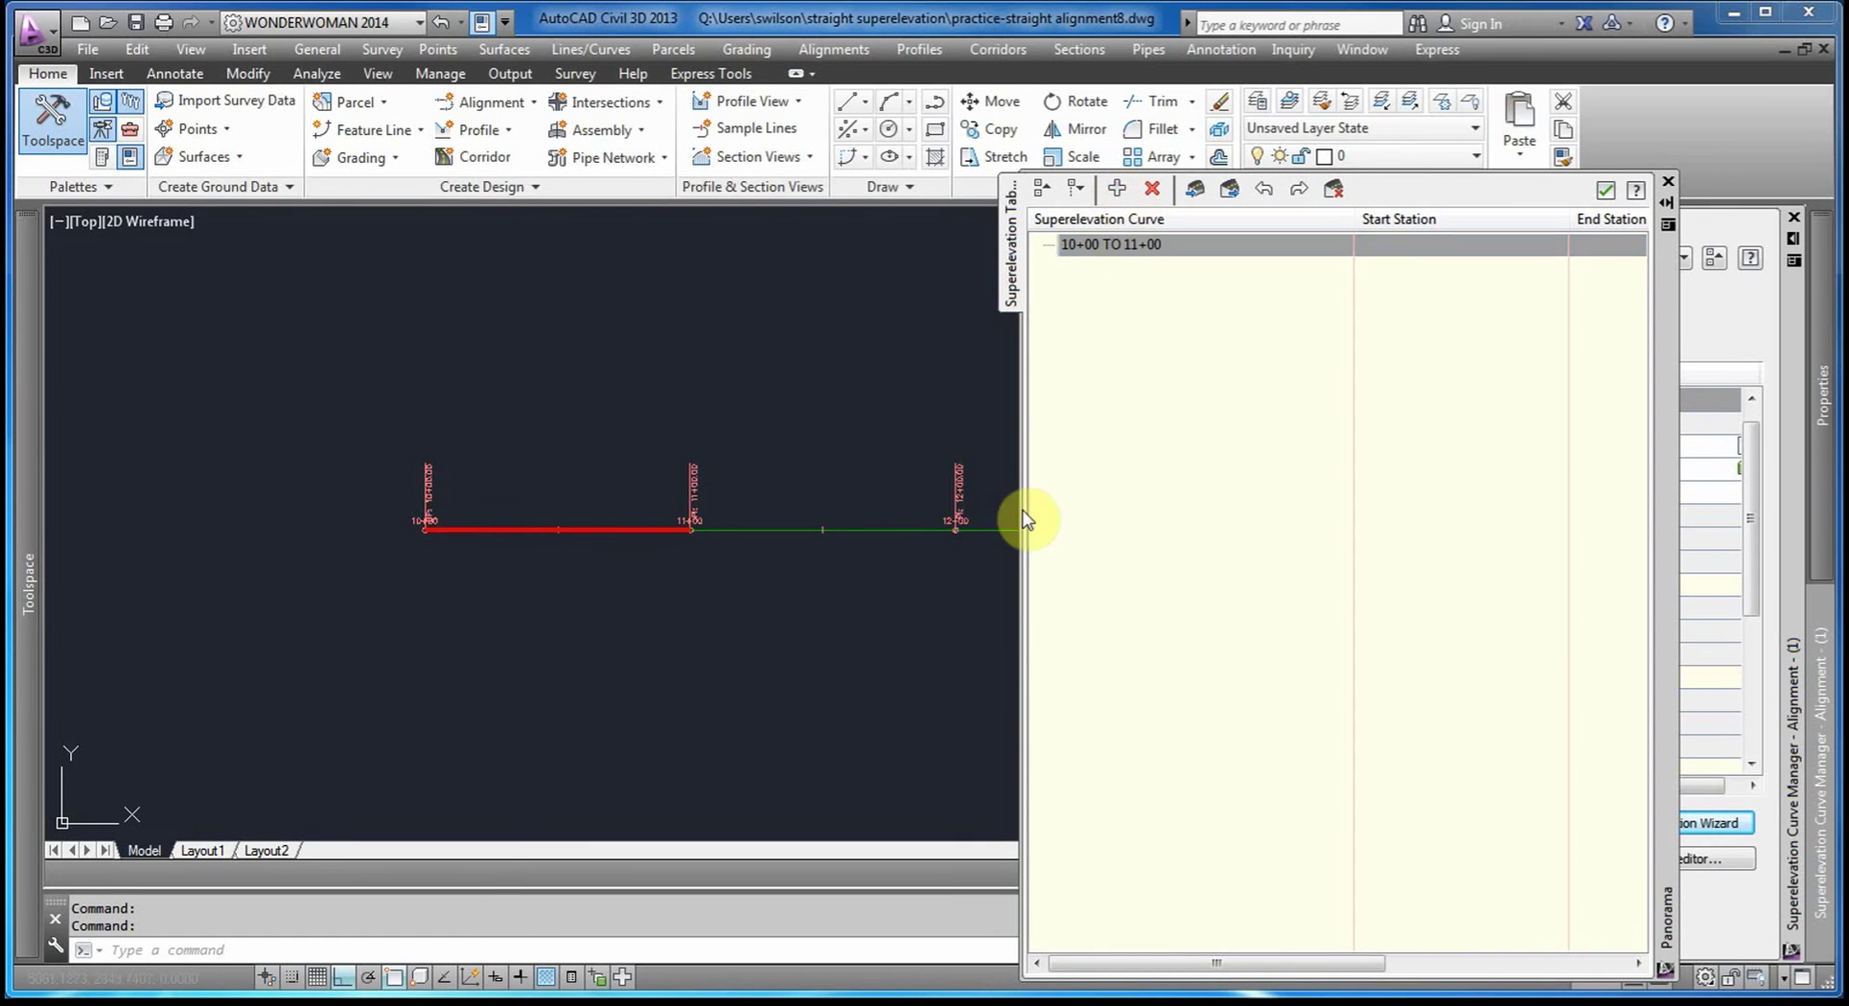
pyautogui.scroll(8, 428, 535)
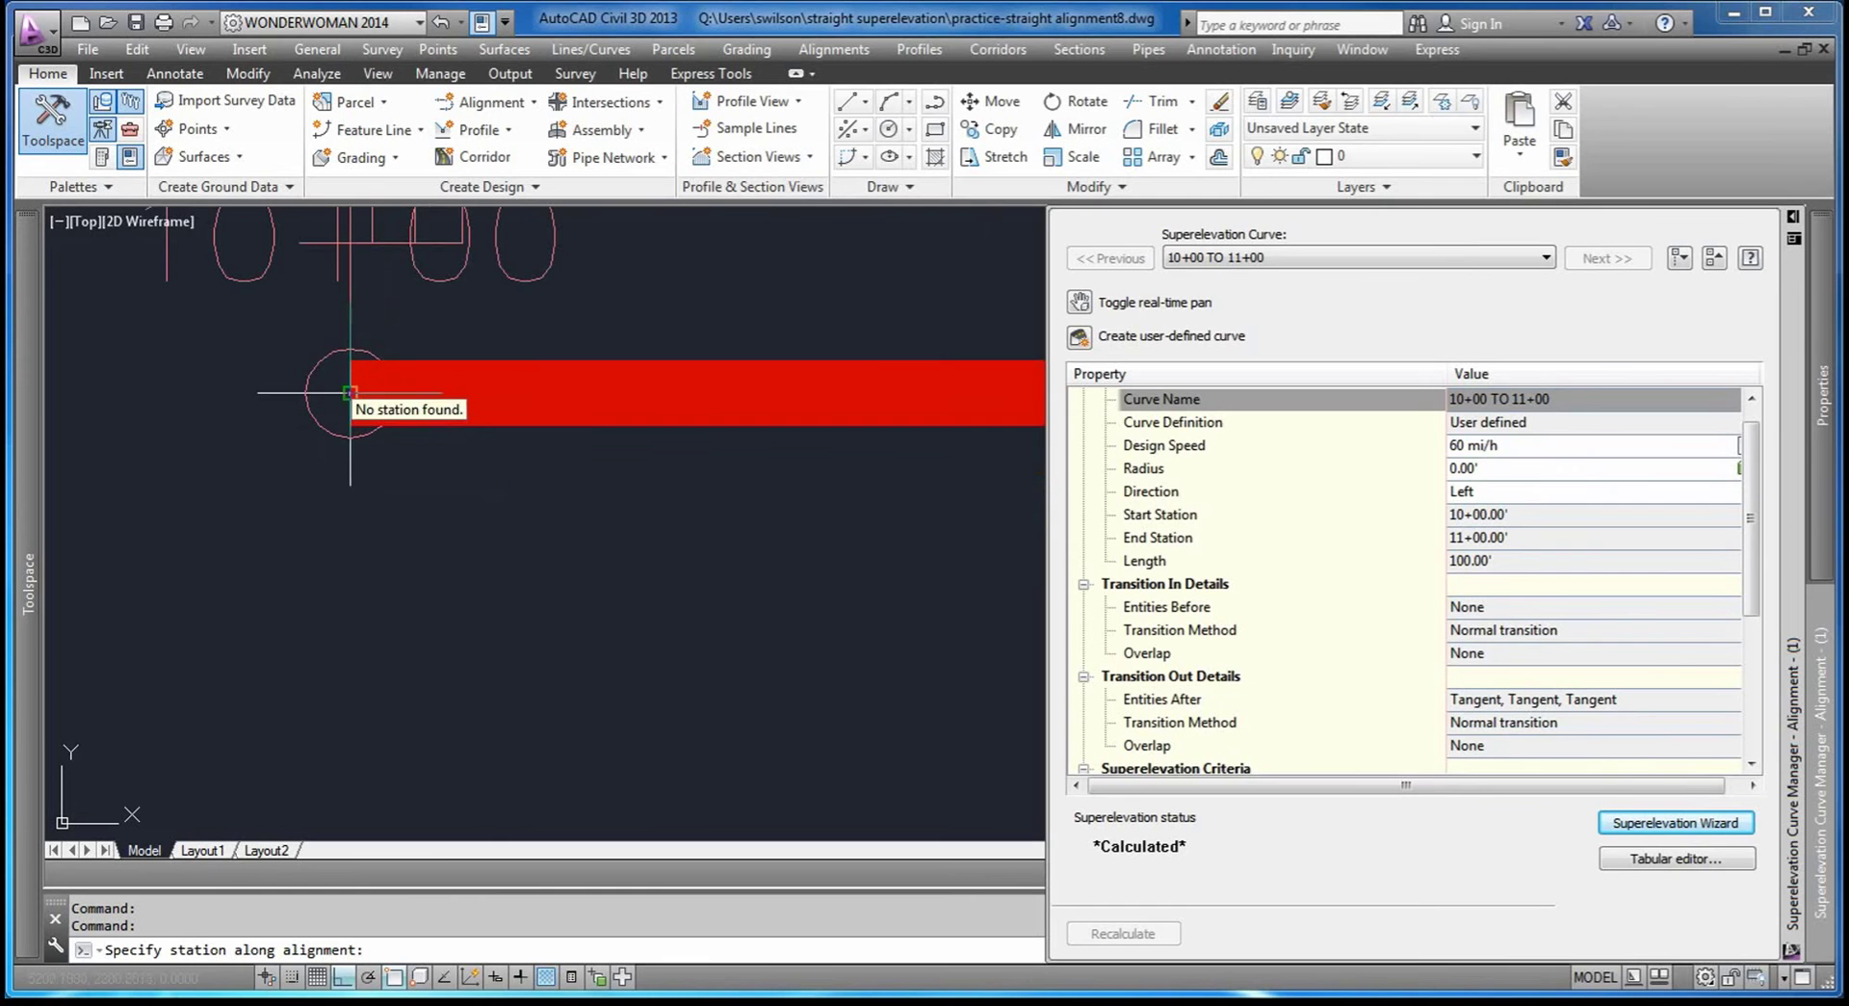
pyautogui.click(350, 392)
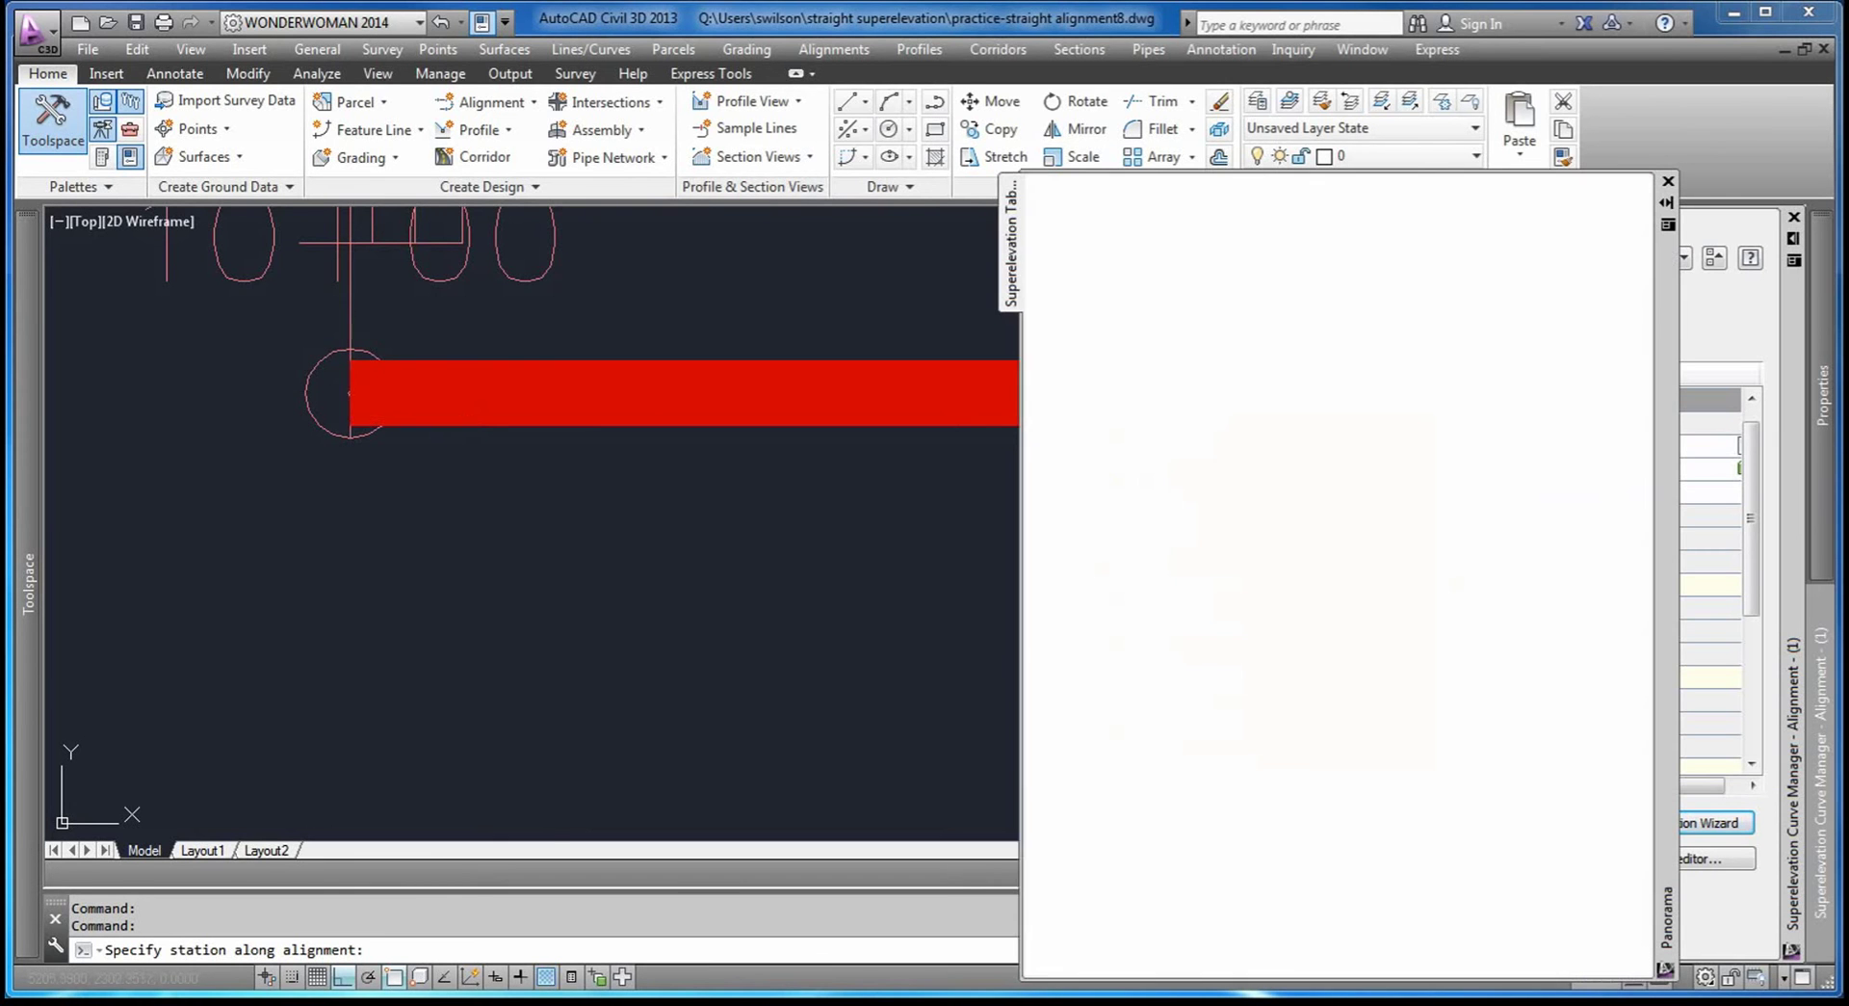
pyautogui.click(1235, 250)
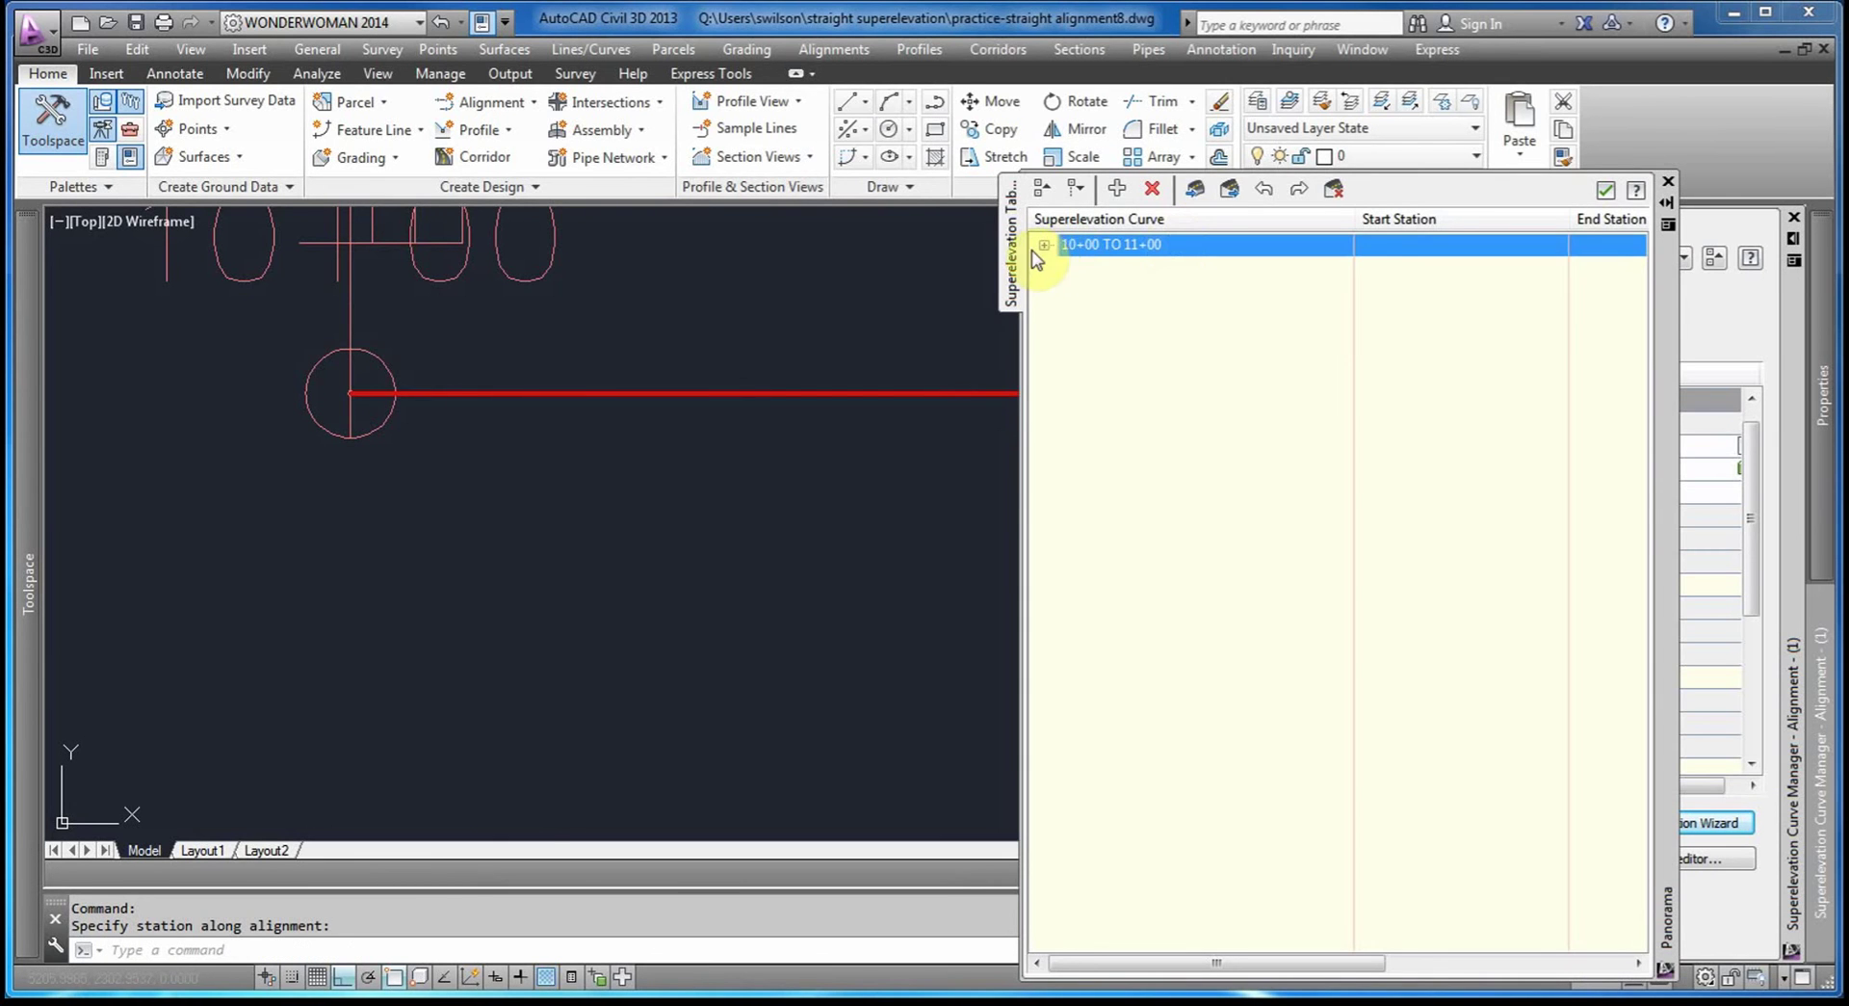
pyautogui.click(1044, 245)
pyautogui.click(1067, 270)
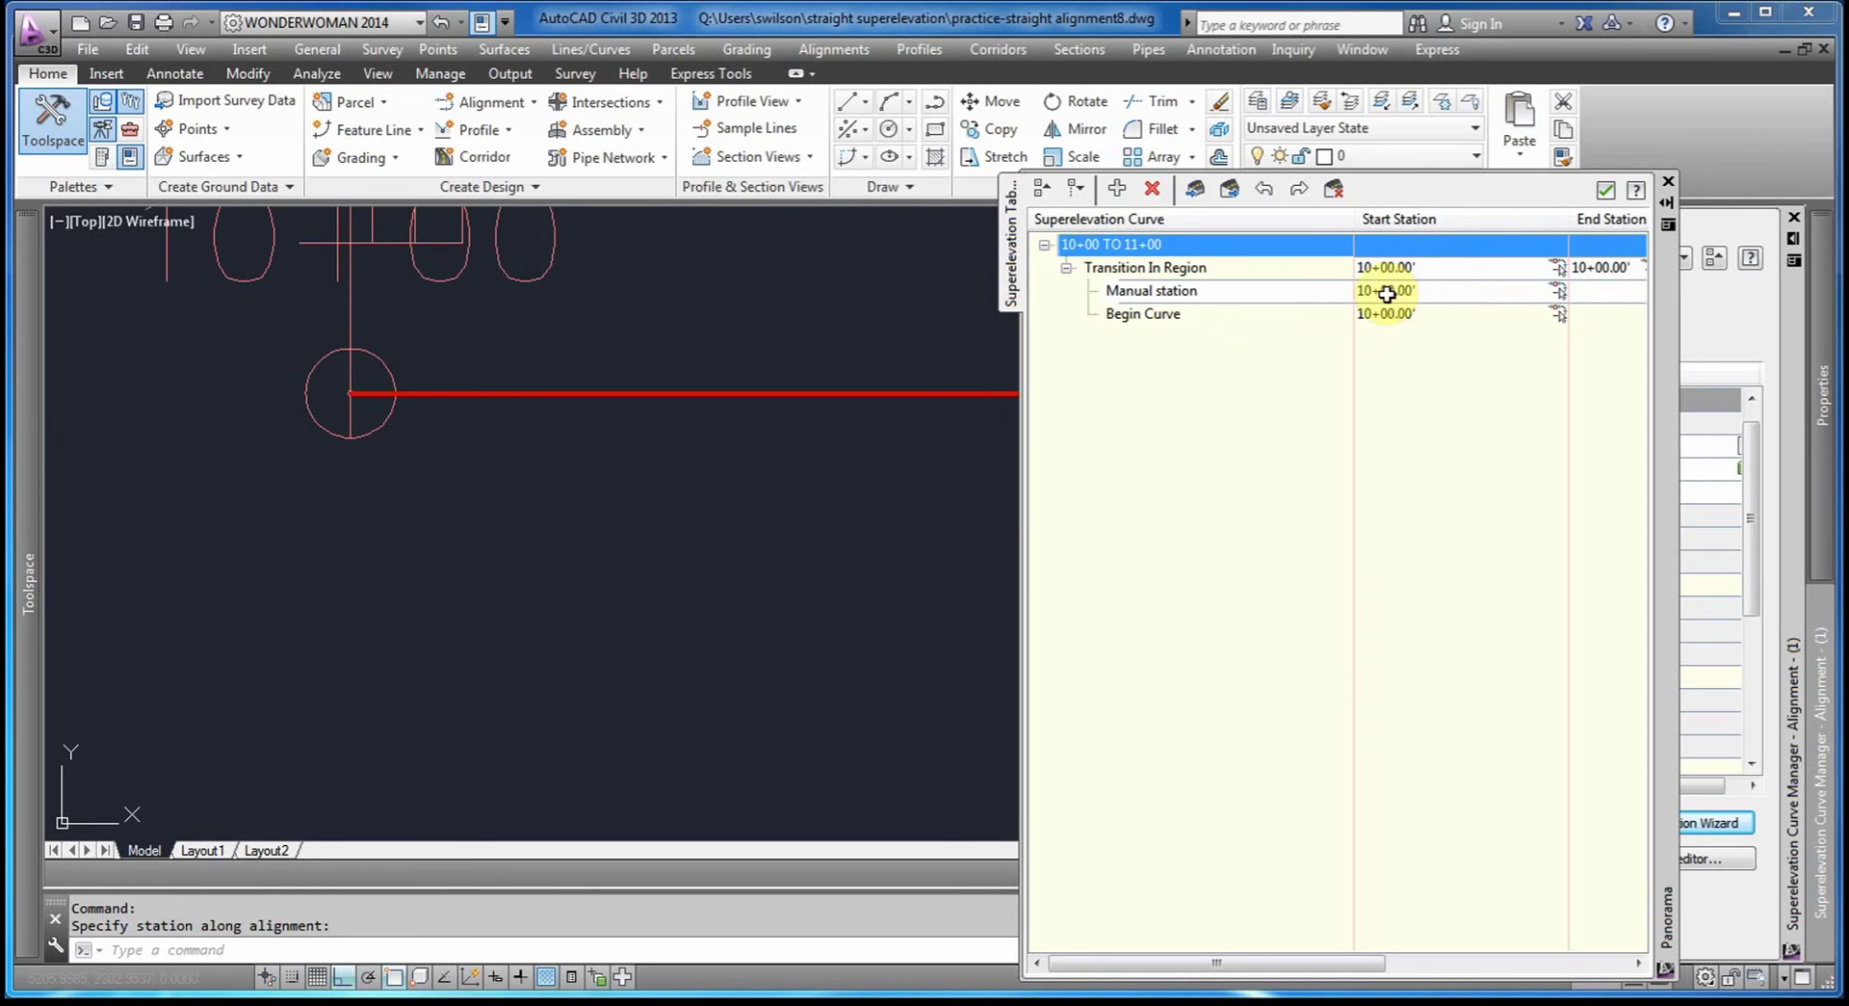
# Add a manual superelevation station at 11+00 to the curve 10+00 TO 11+00 and expand its Transition Out Region.
pyautogui.click(1120, 191)
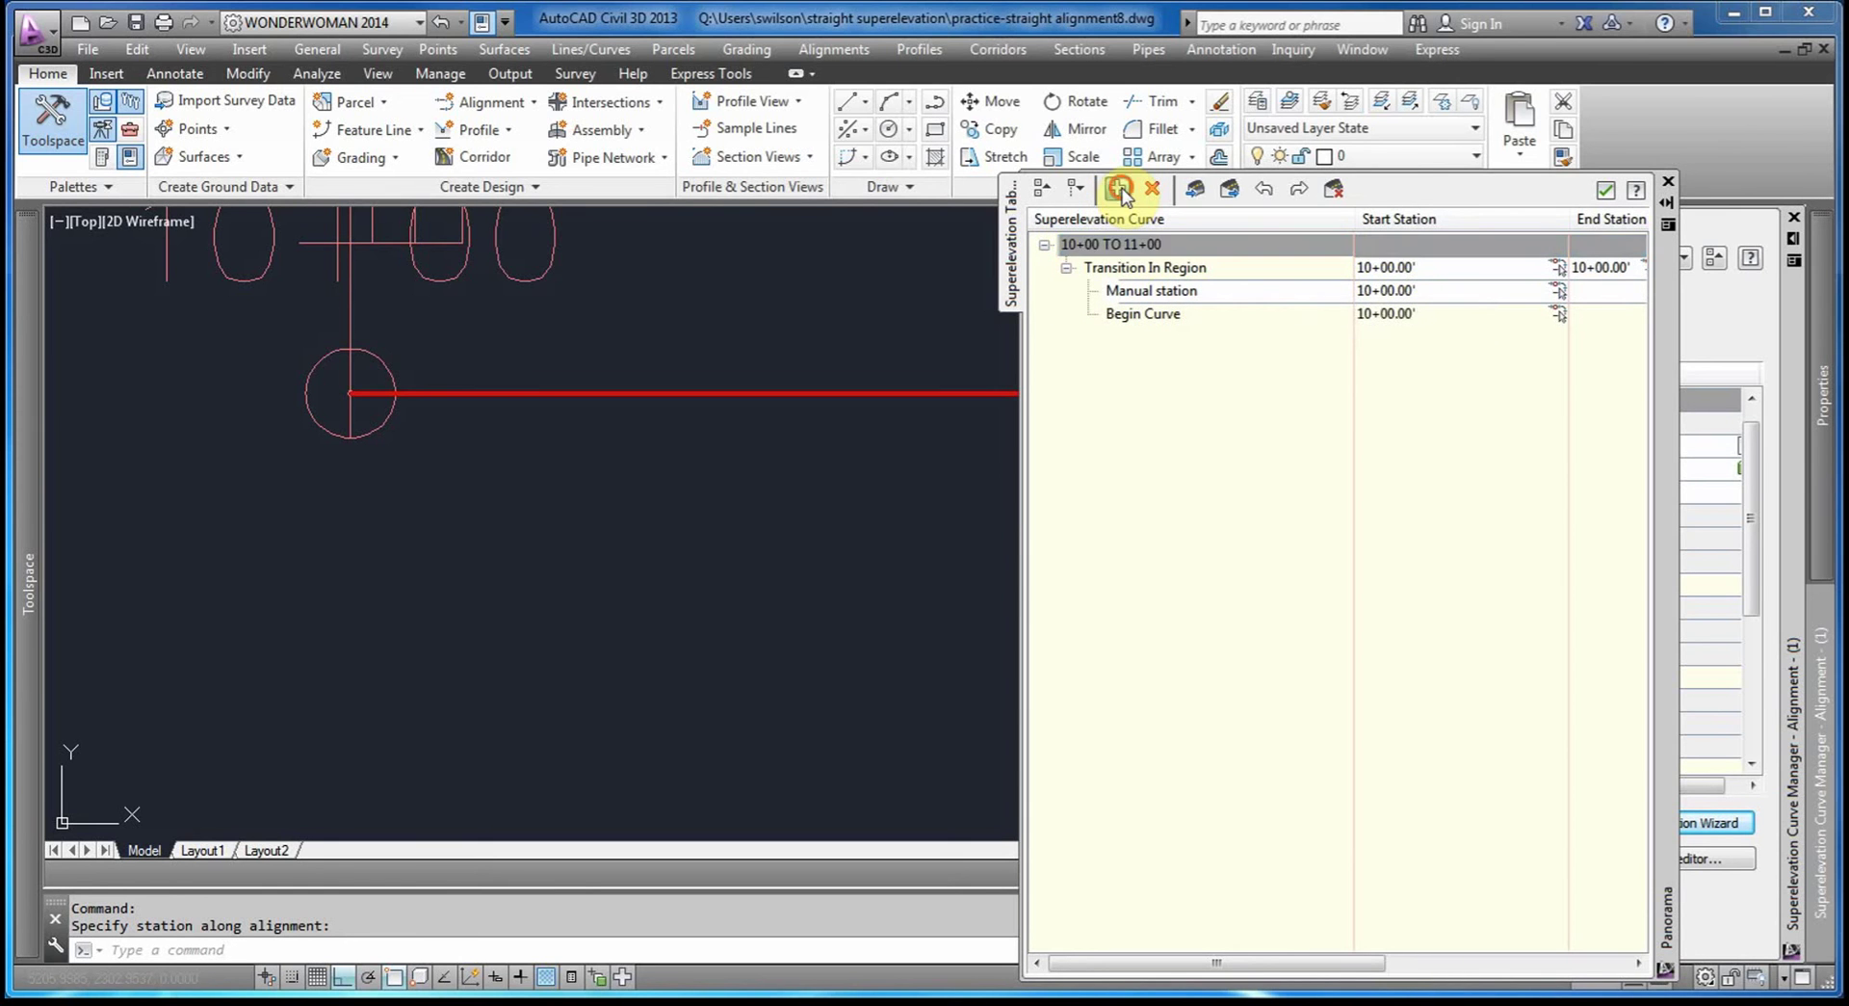
pyautogui.scroll(6, 838, 428)
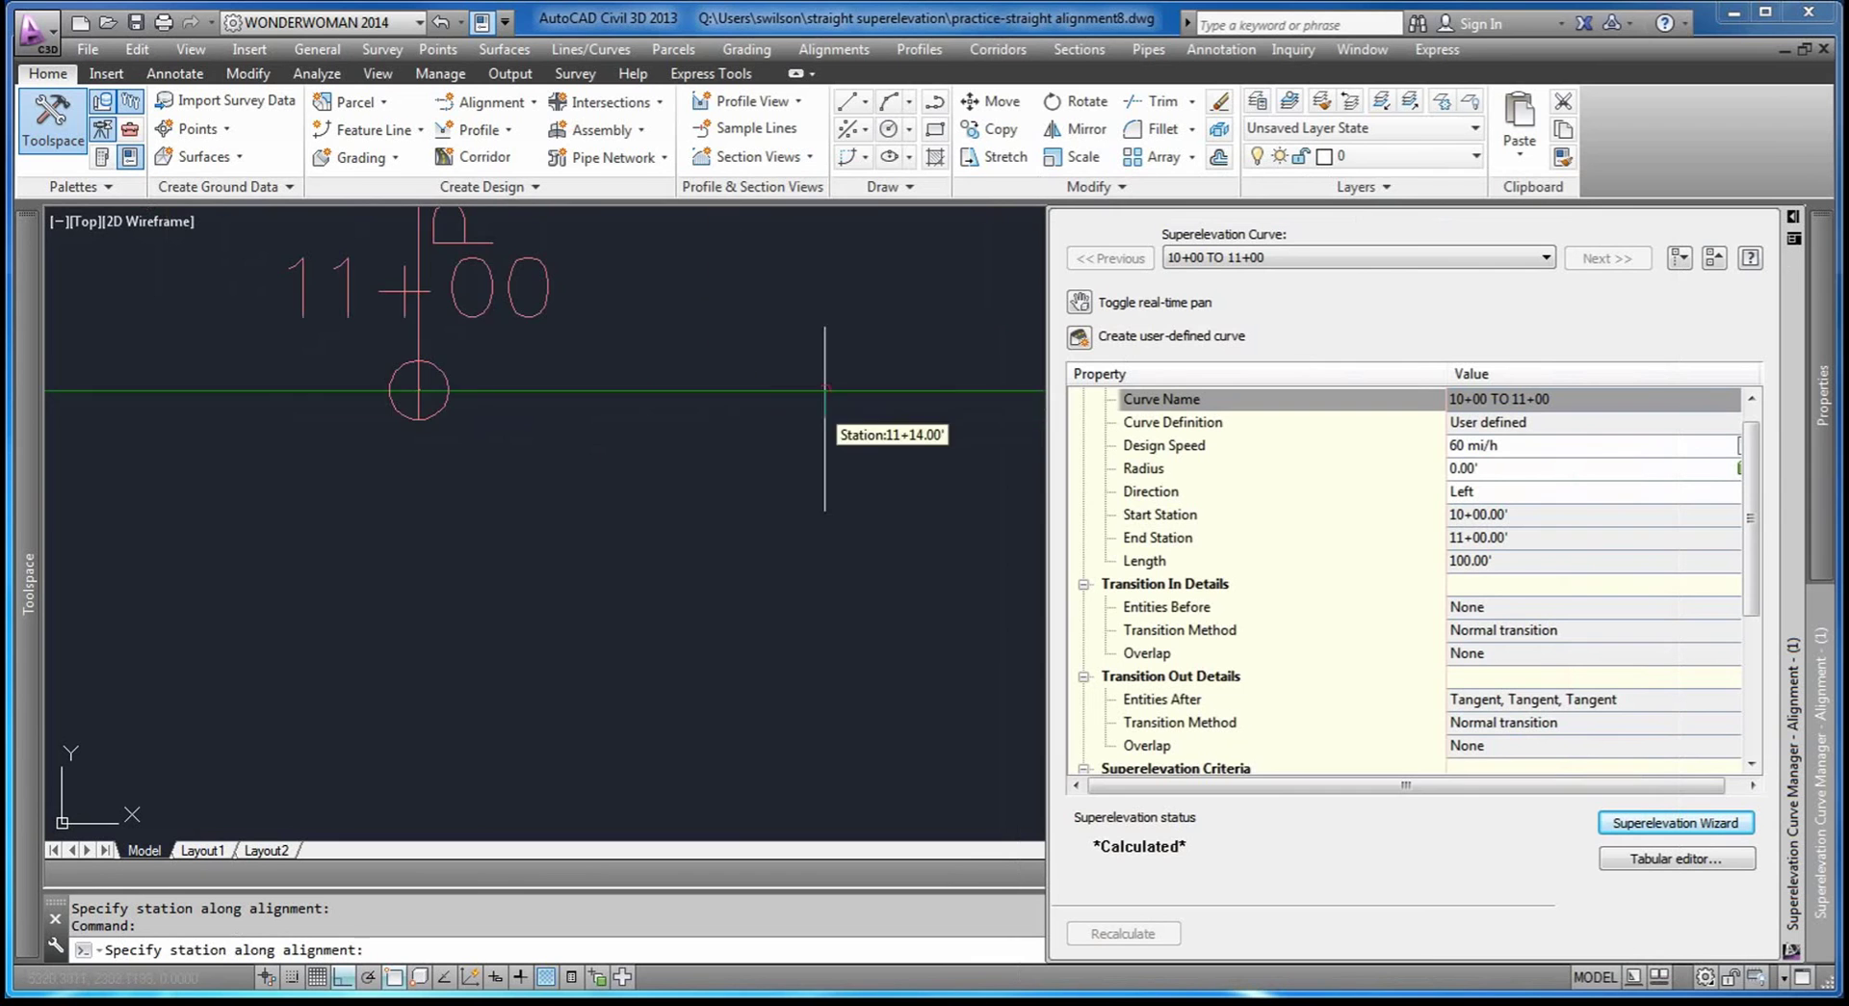
pyautogui.click(415, 390)
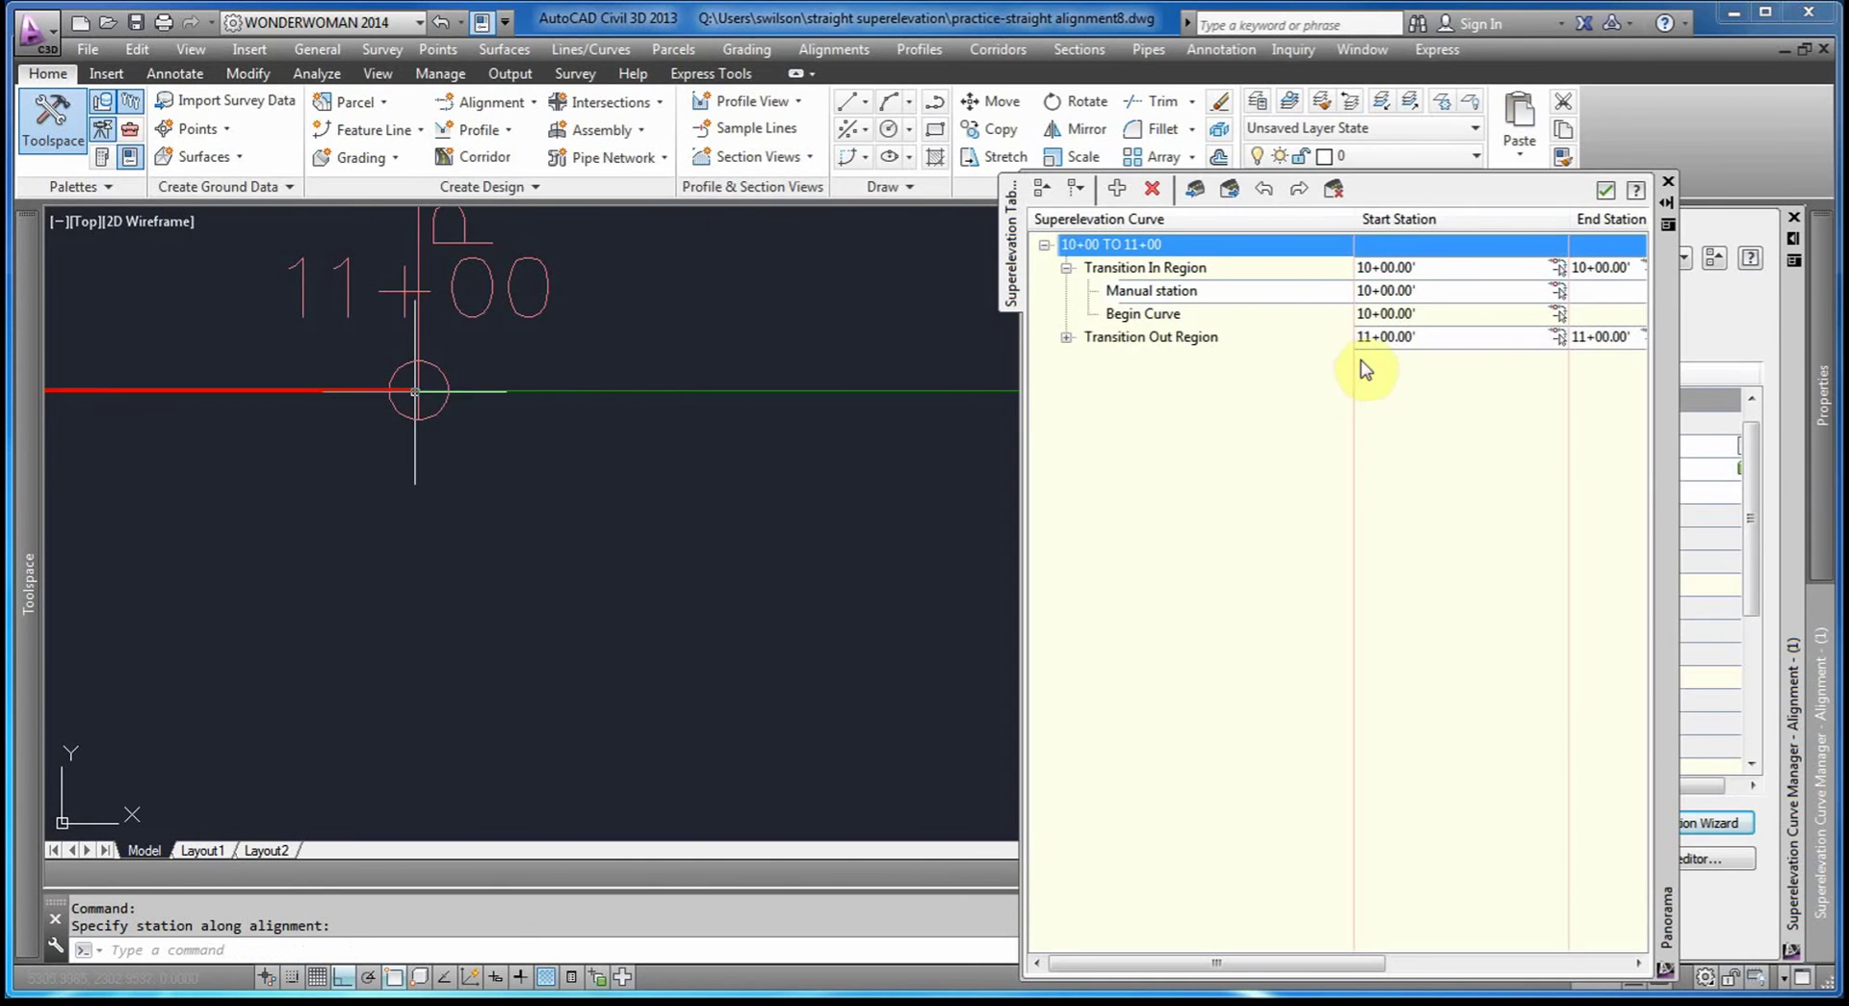
pyautogui.click(1066, 338)
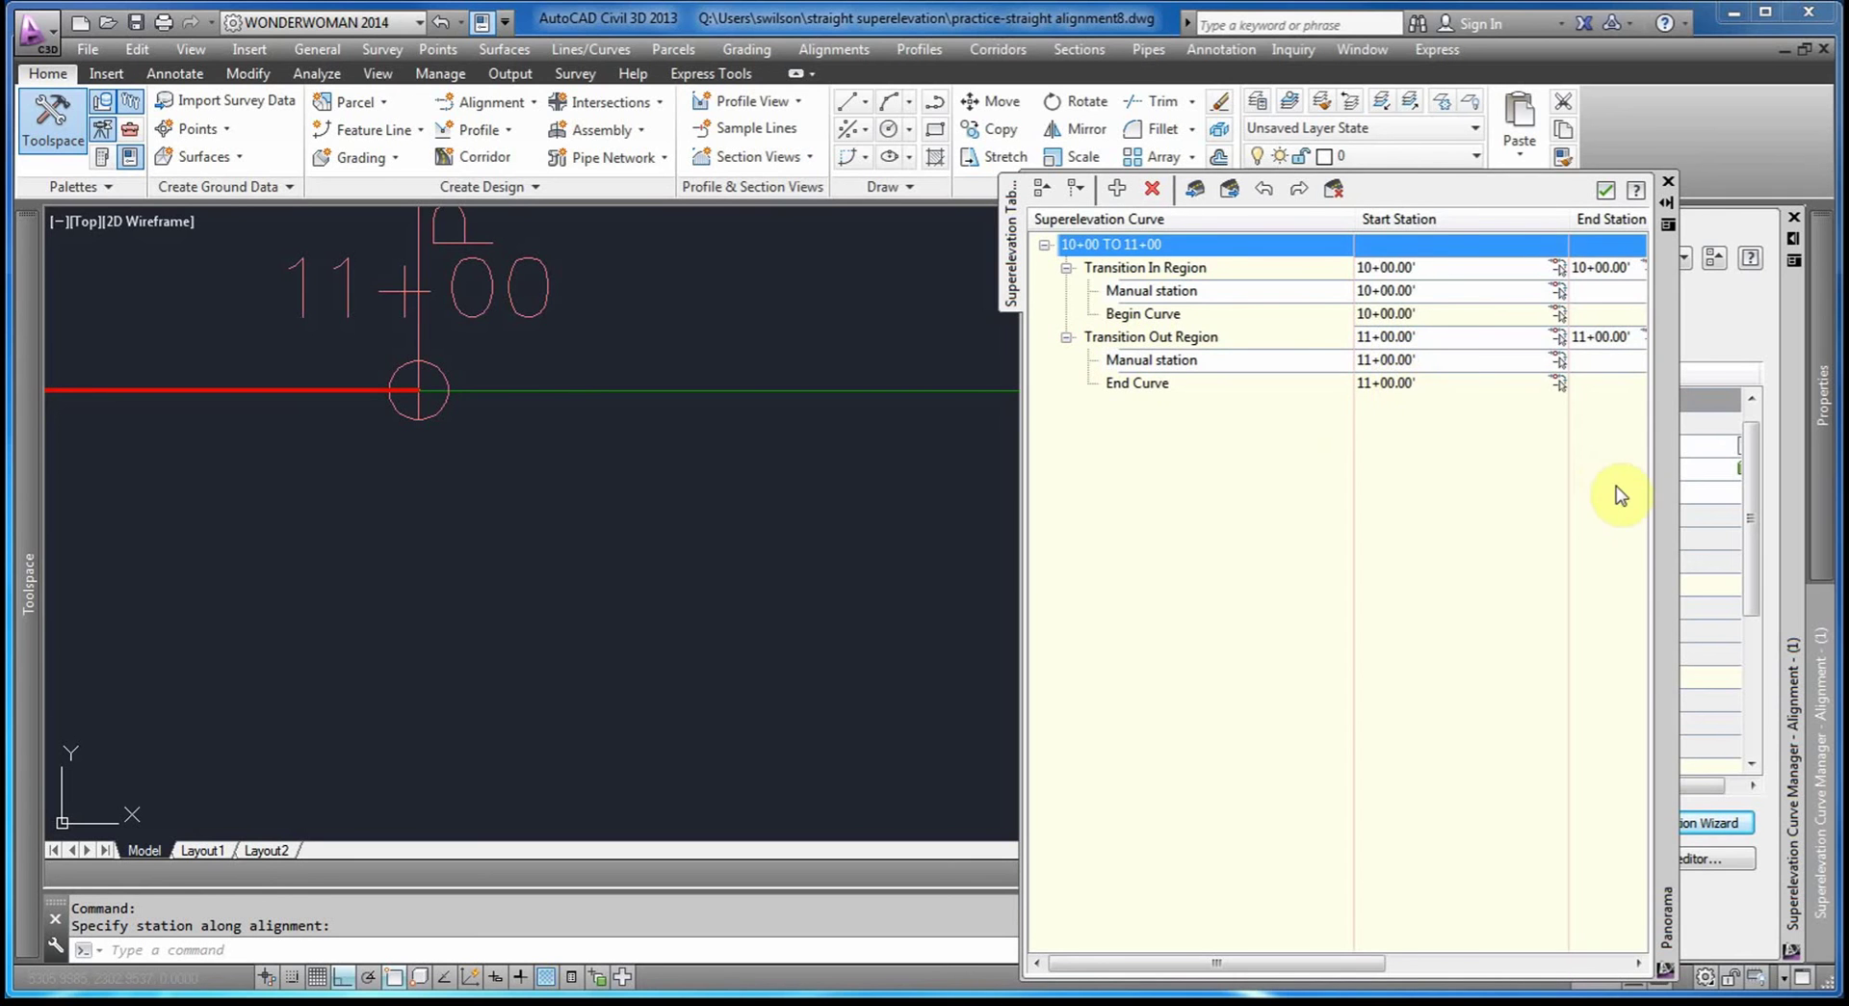
# Create a user-defined superelevation curve from the alignment's tangent between stations 11+00 and 12+00.
pyautogui.click(1676, 535)
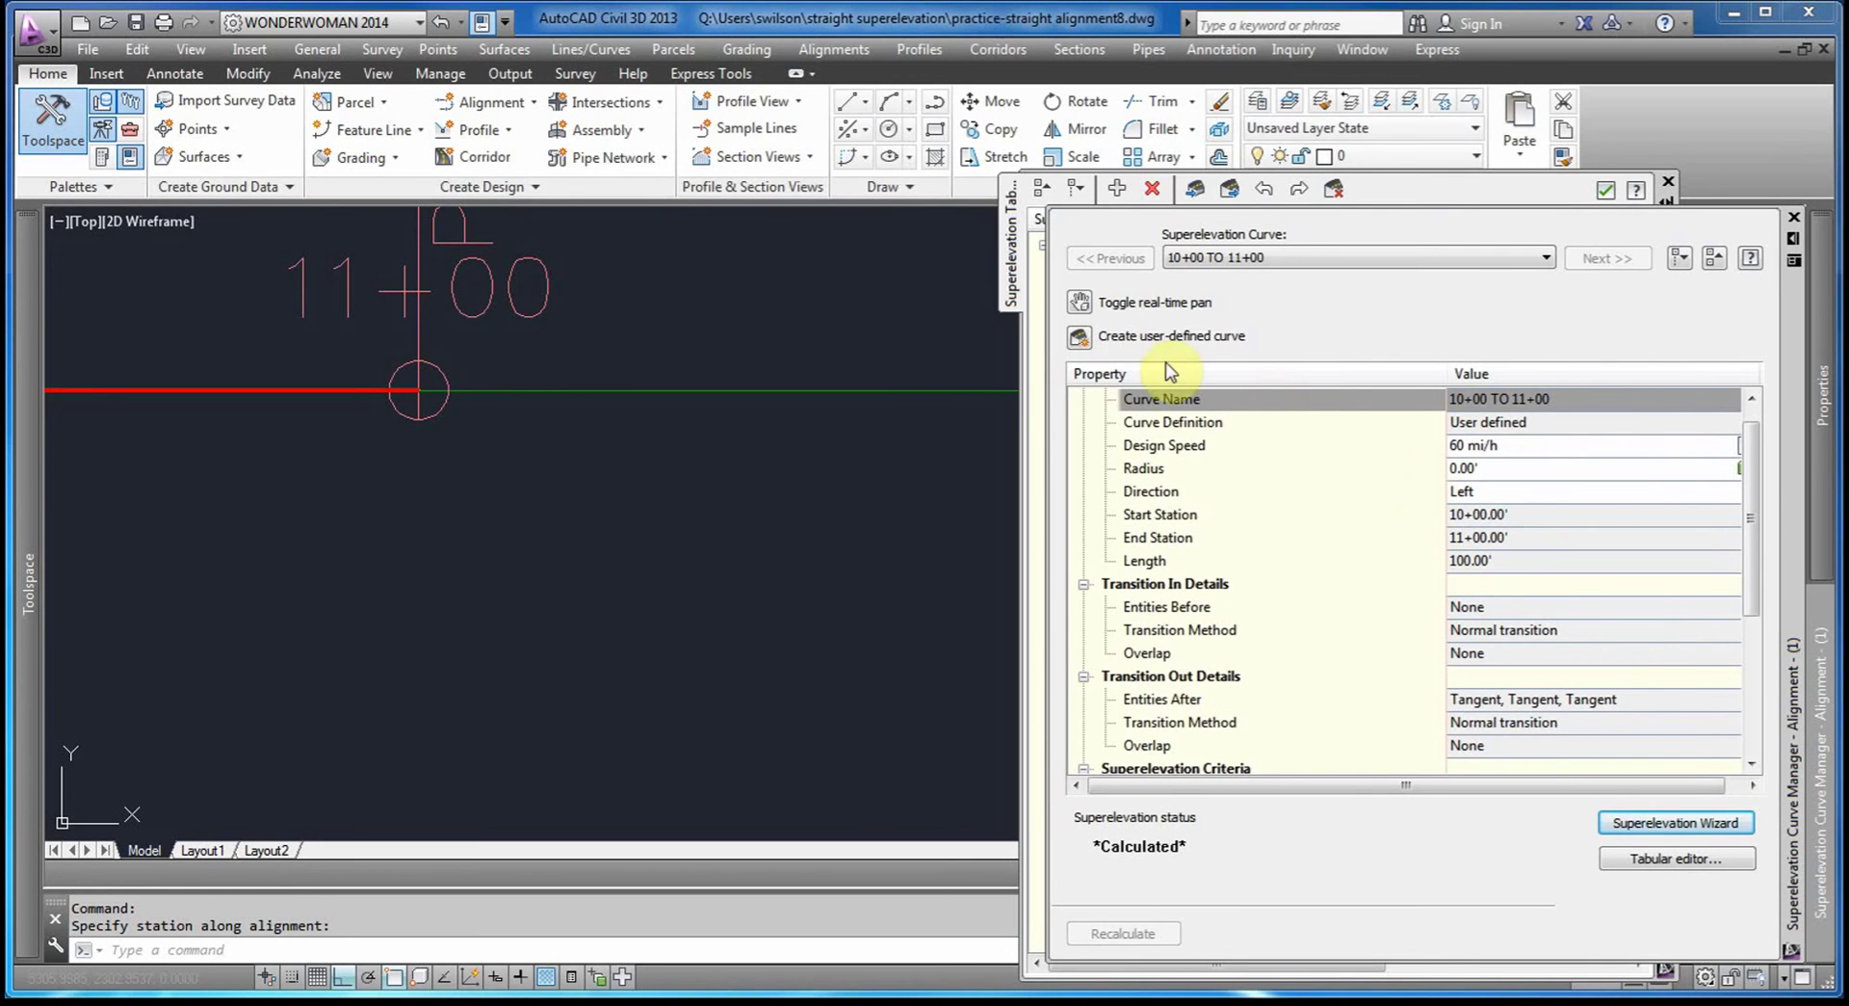
pyautogui.click(1079, 340)
pyautogui.scroll(-8, 404, 424)
pyautogui.scroll(-6, 415, 487)
pyautogui.scroll(6, 460, 479)
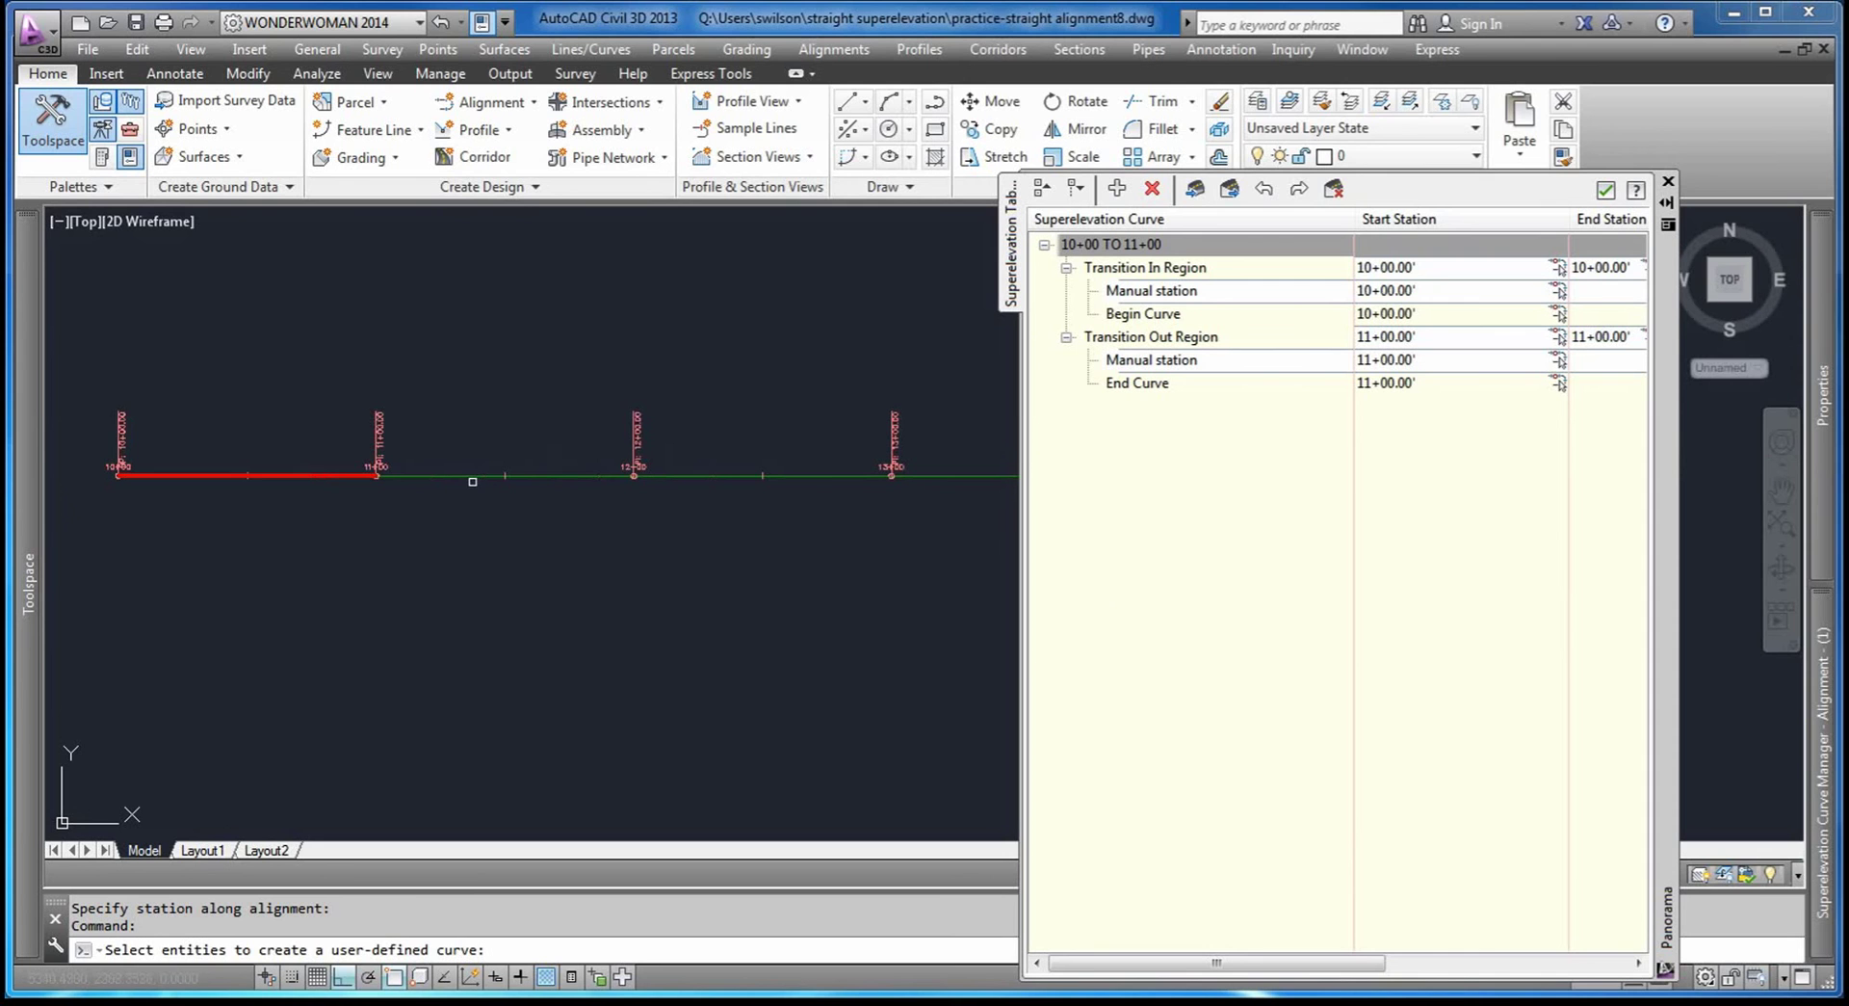
pyautogui.click(472, 477)
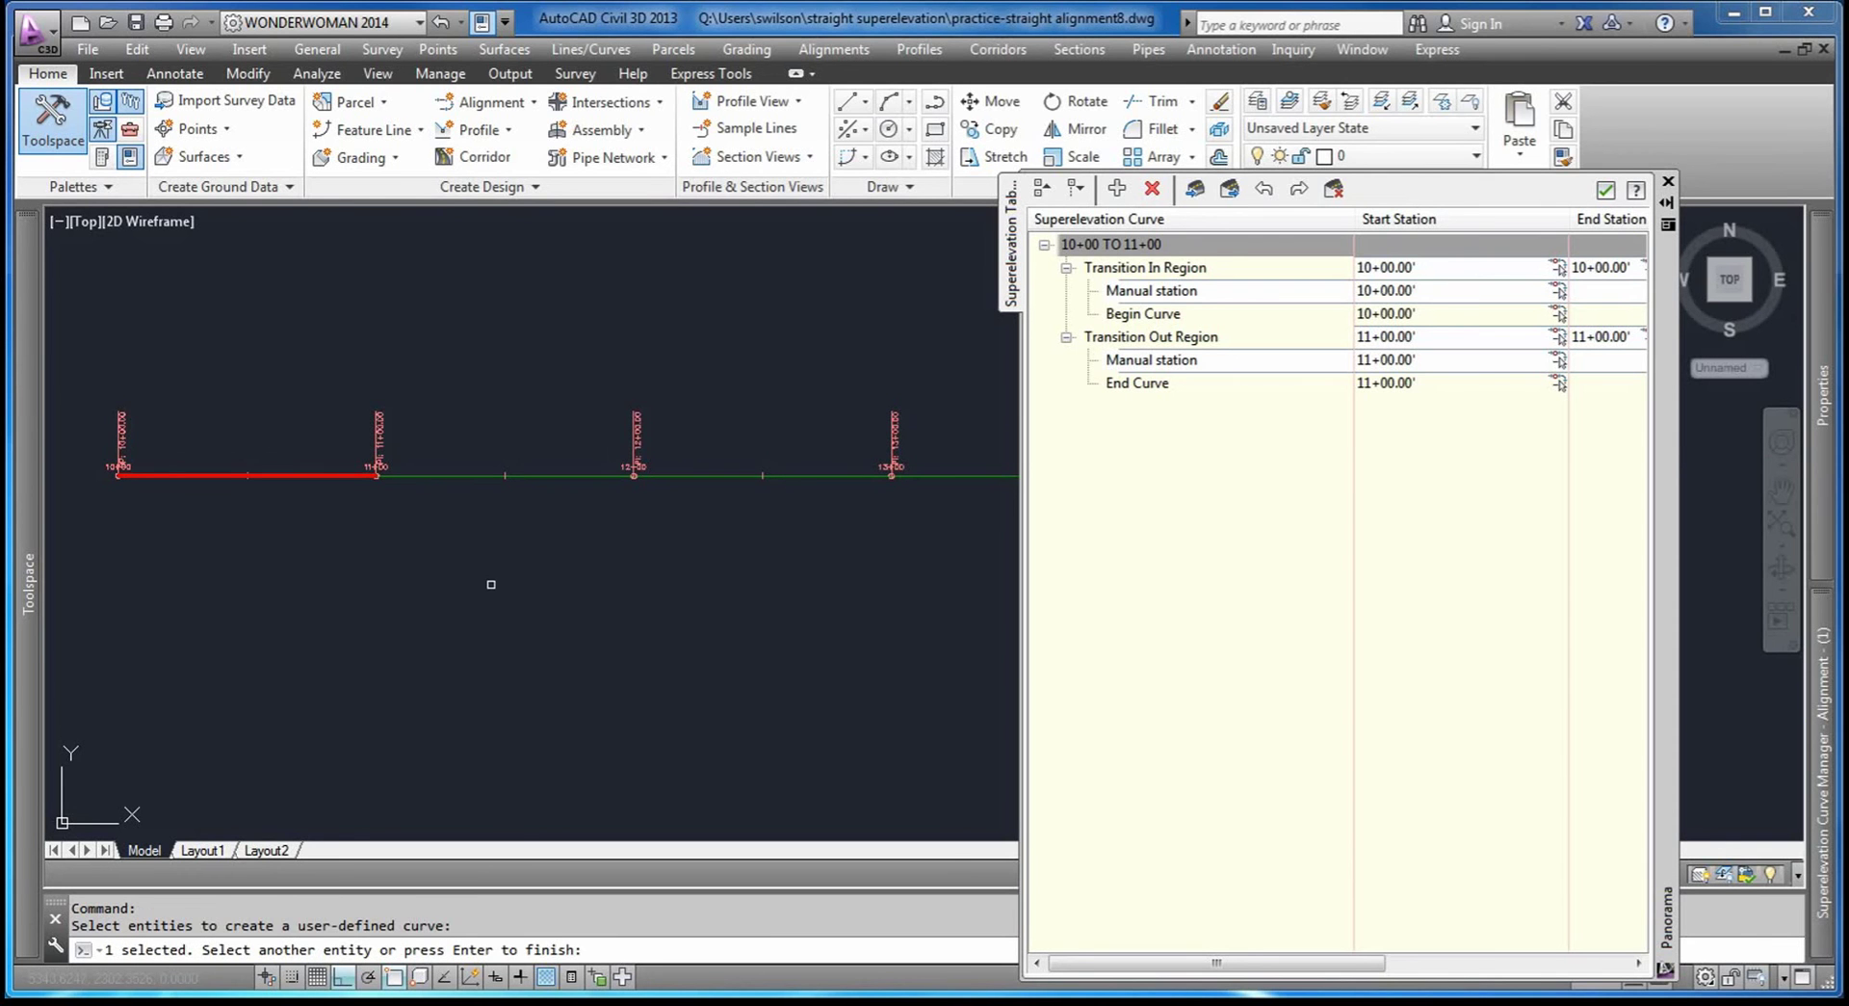
pyautogui.press('Return')
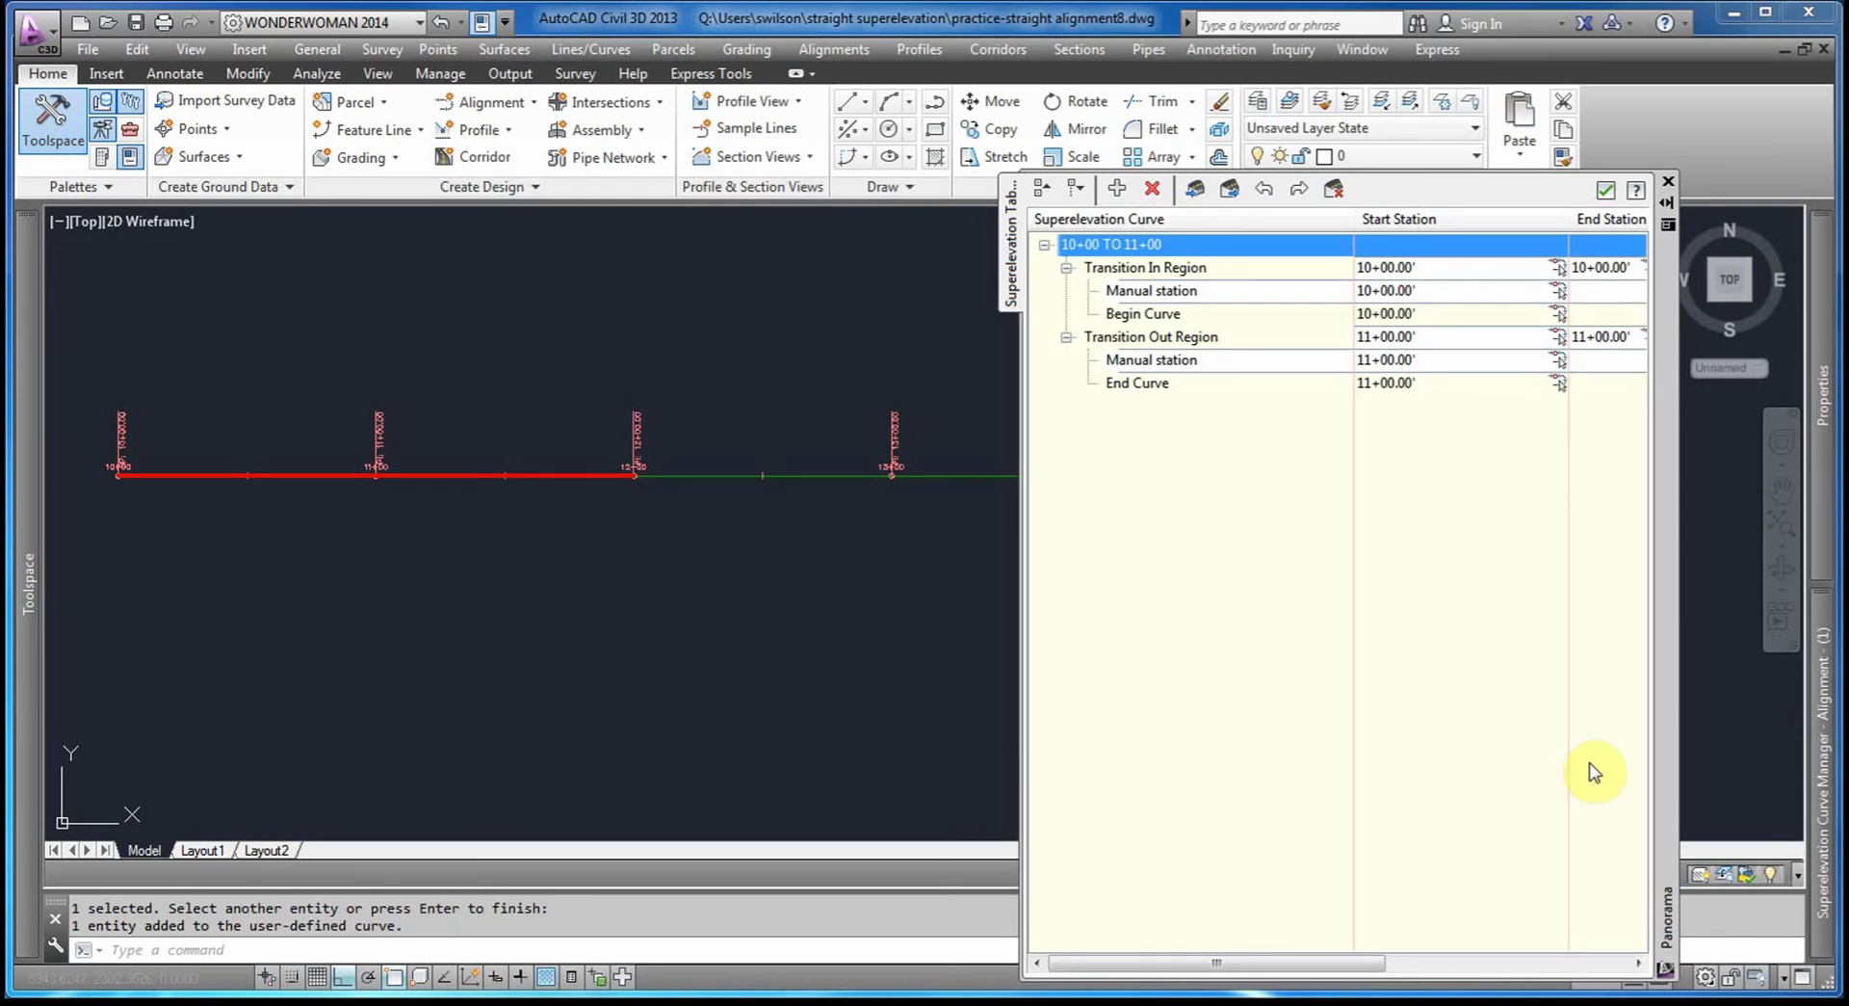
# Rename the new user-defined curve as 11+00 TO 12+00.
pyautogui.click(1823, 770)
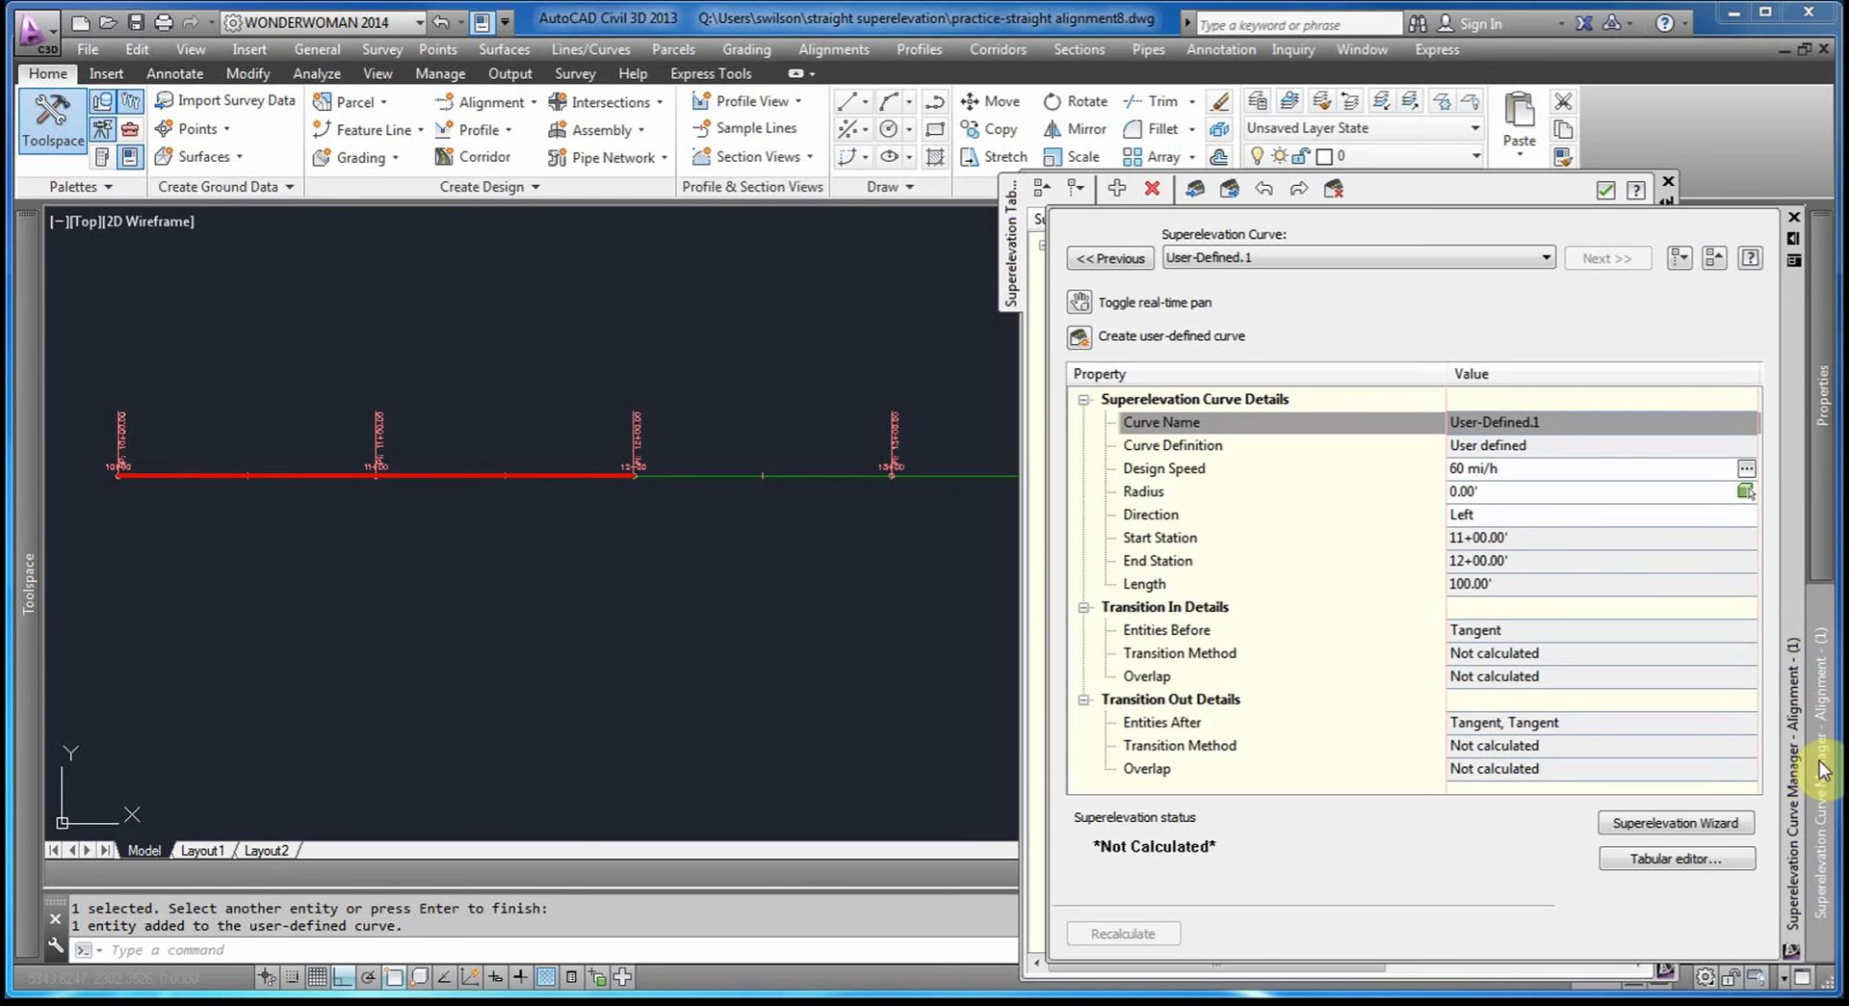
pyautogui.click(1523, 421)
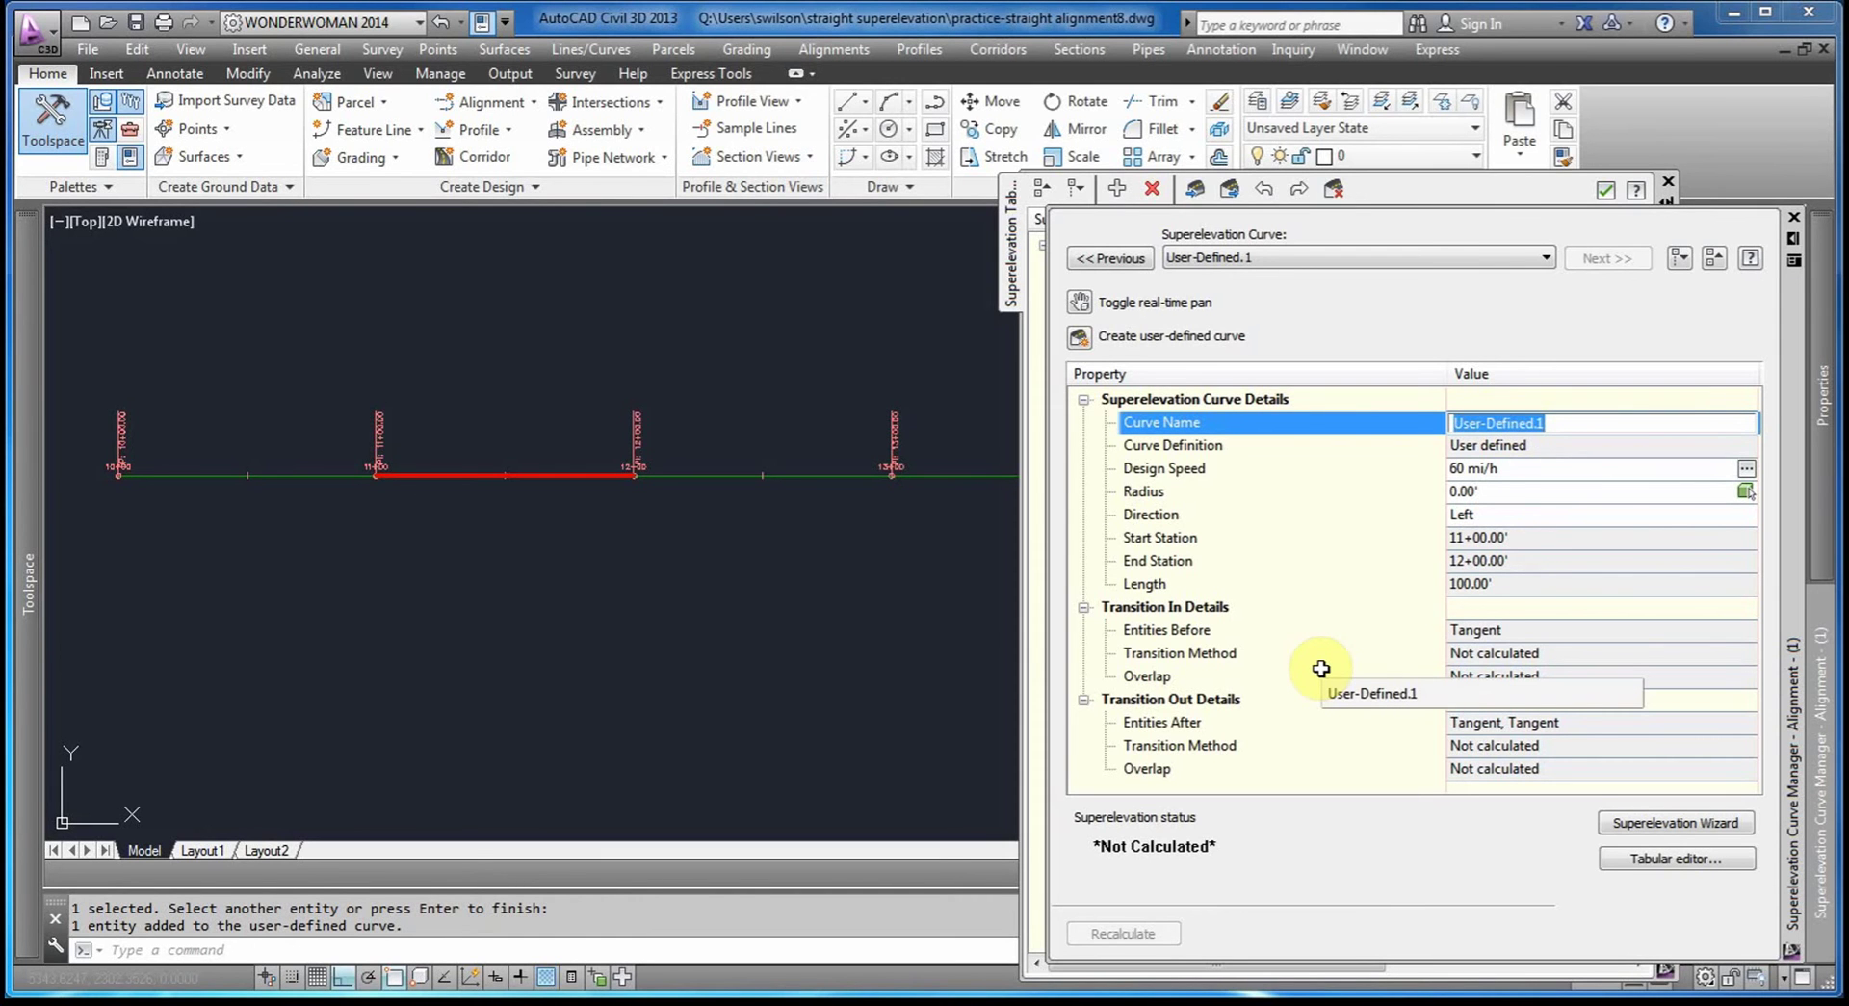
pyautogui.write('11+00 TO 12+00')
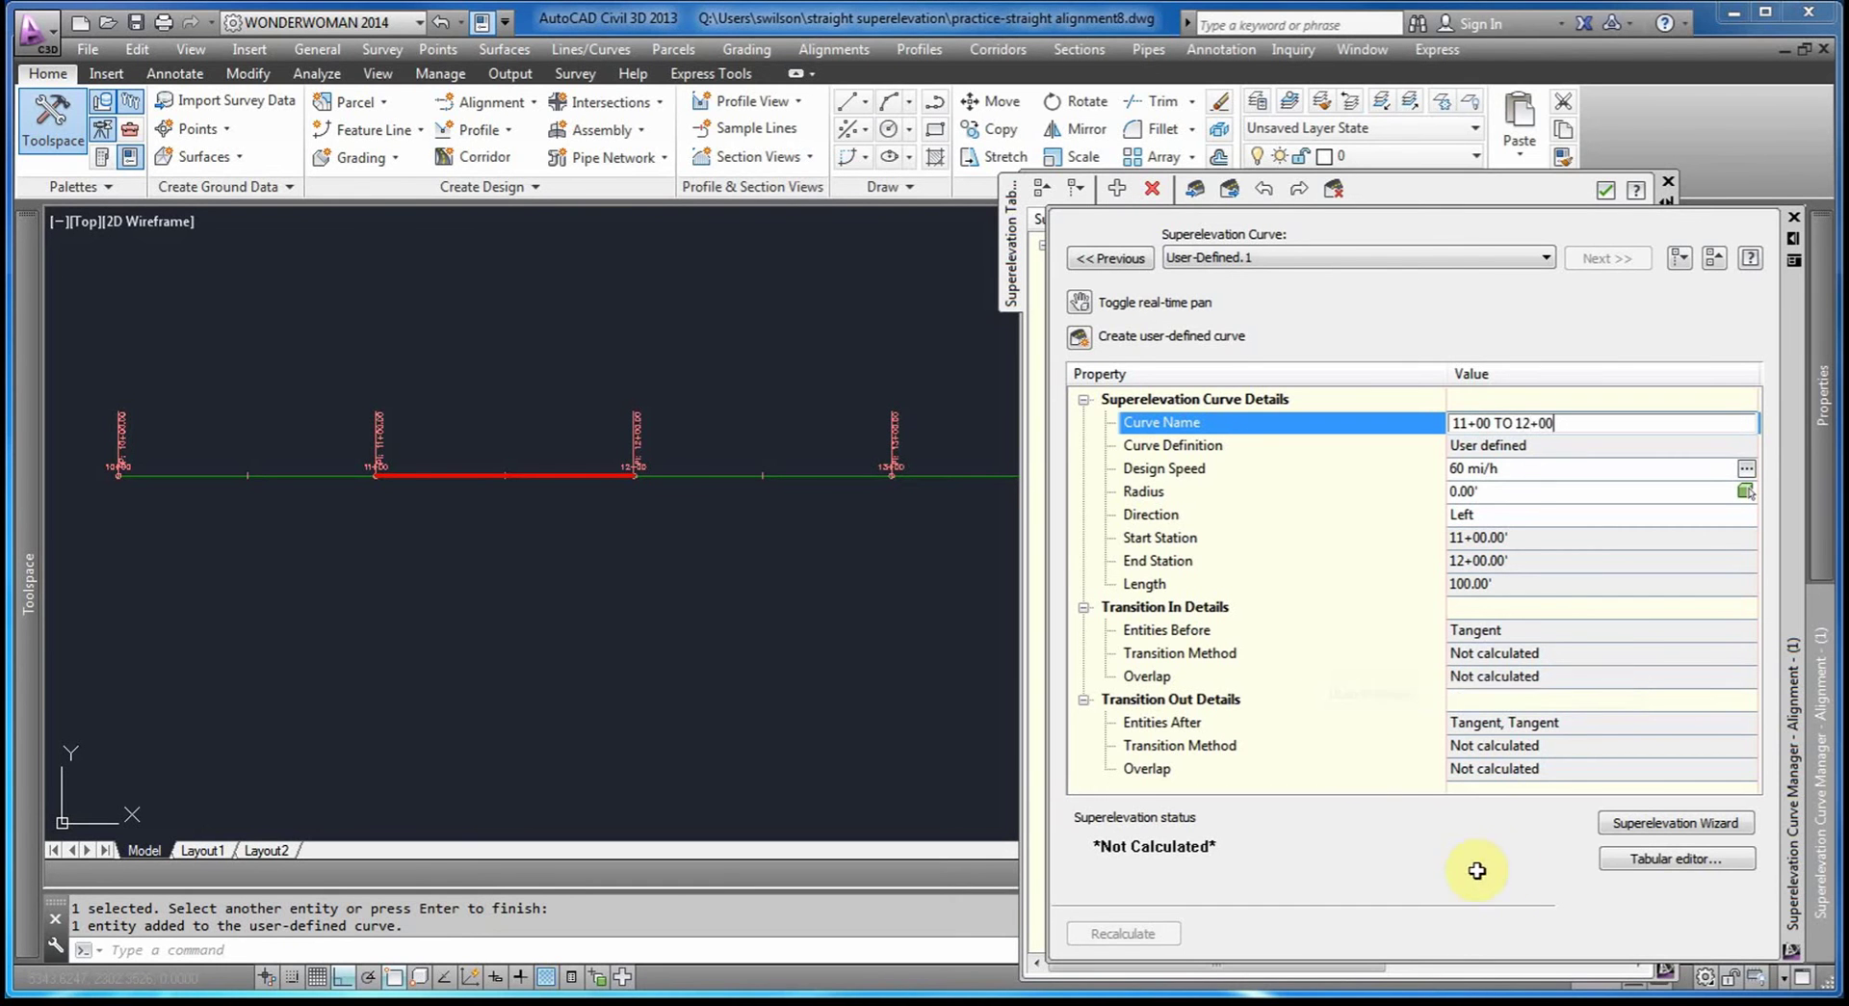
pyautogui.press('Return')
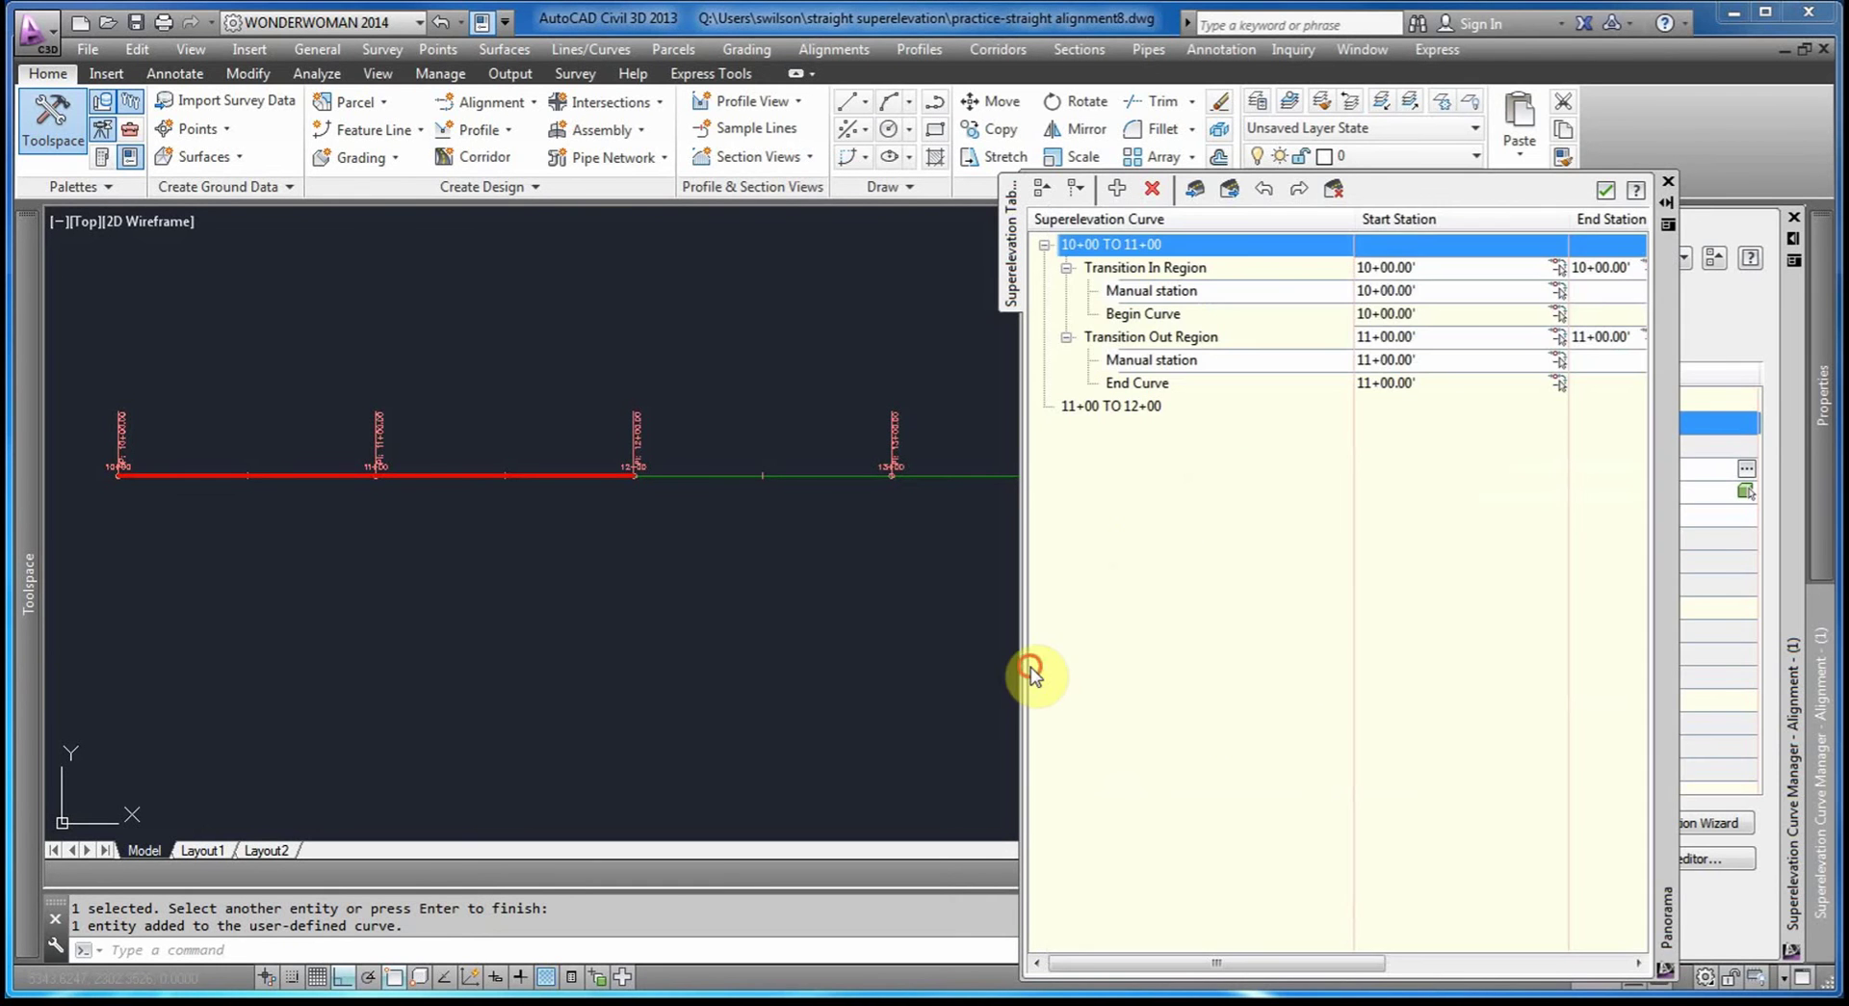
# Add a manual superelevation station at 11+00 to the curve 11+00 TO 12+00 and expand the curve's entry.
pyautogui.click(1088, 410)
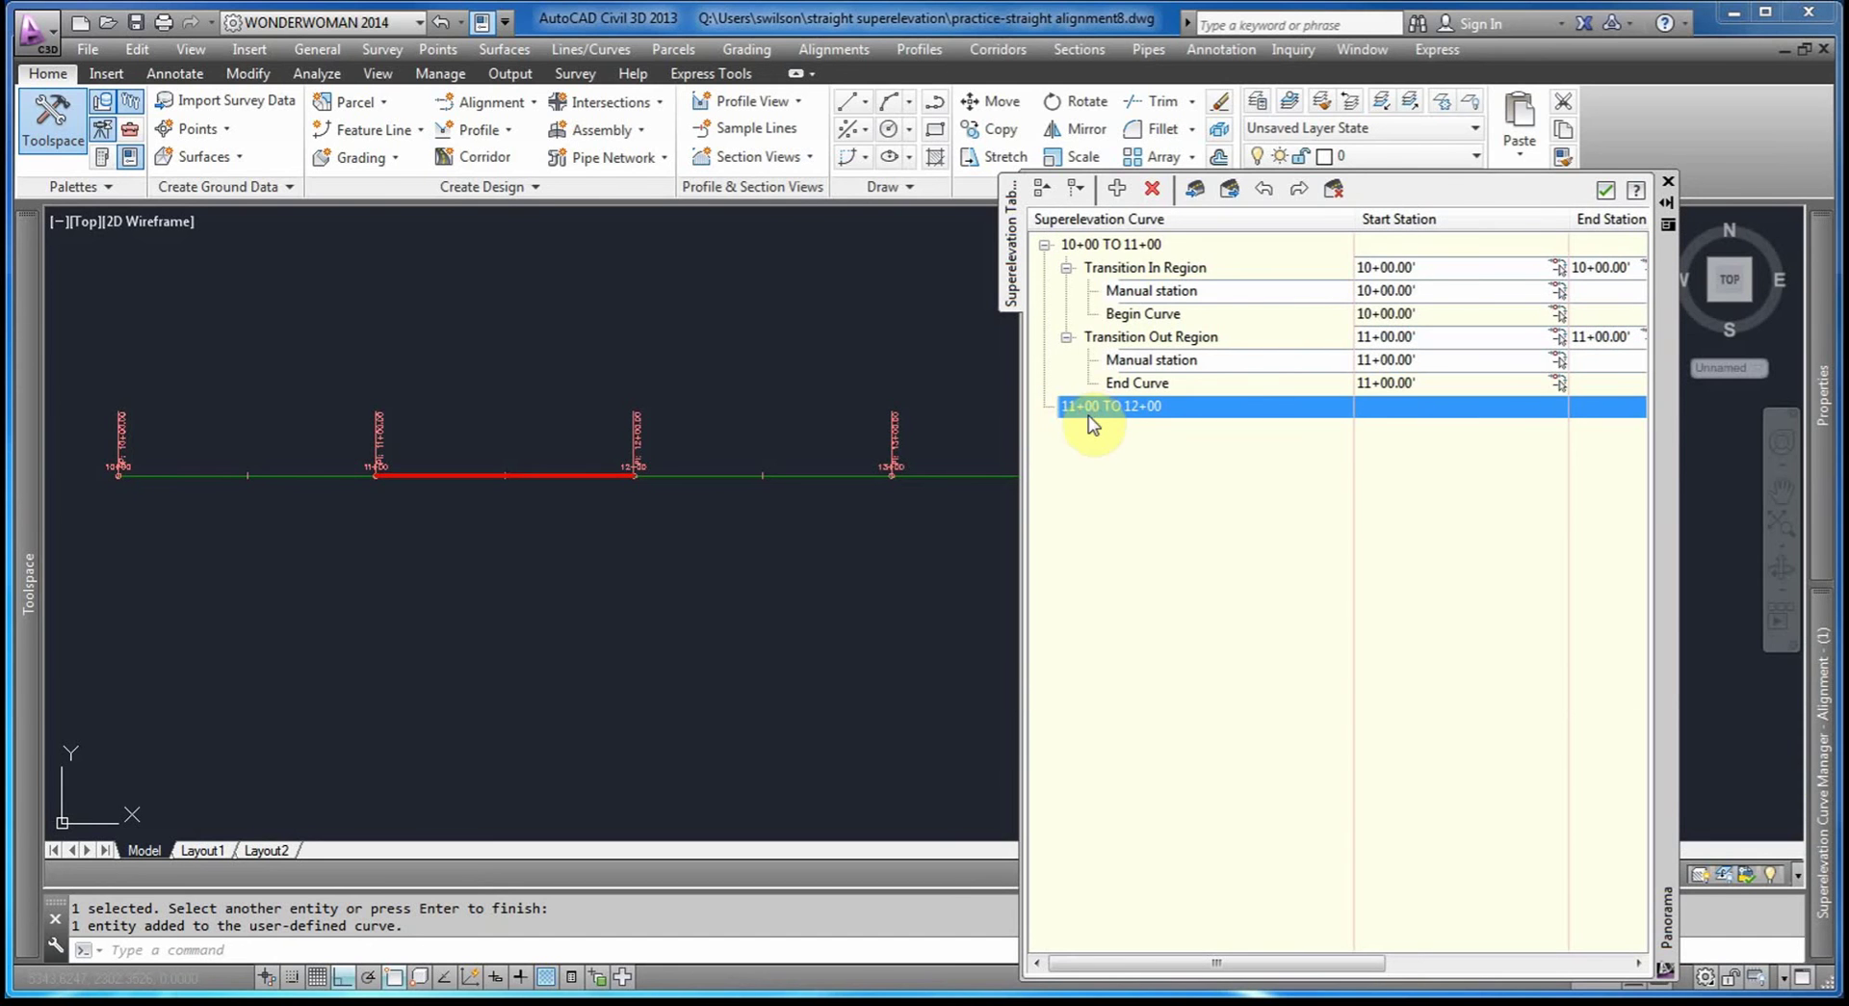
pyautogui.click(1117, 188)
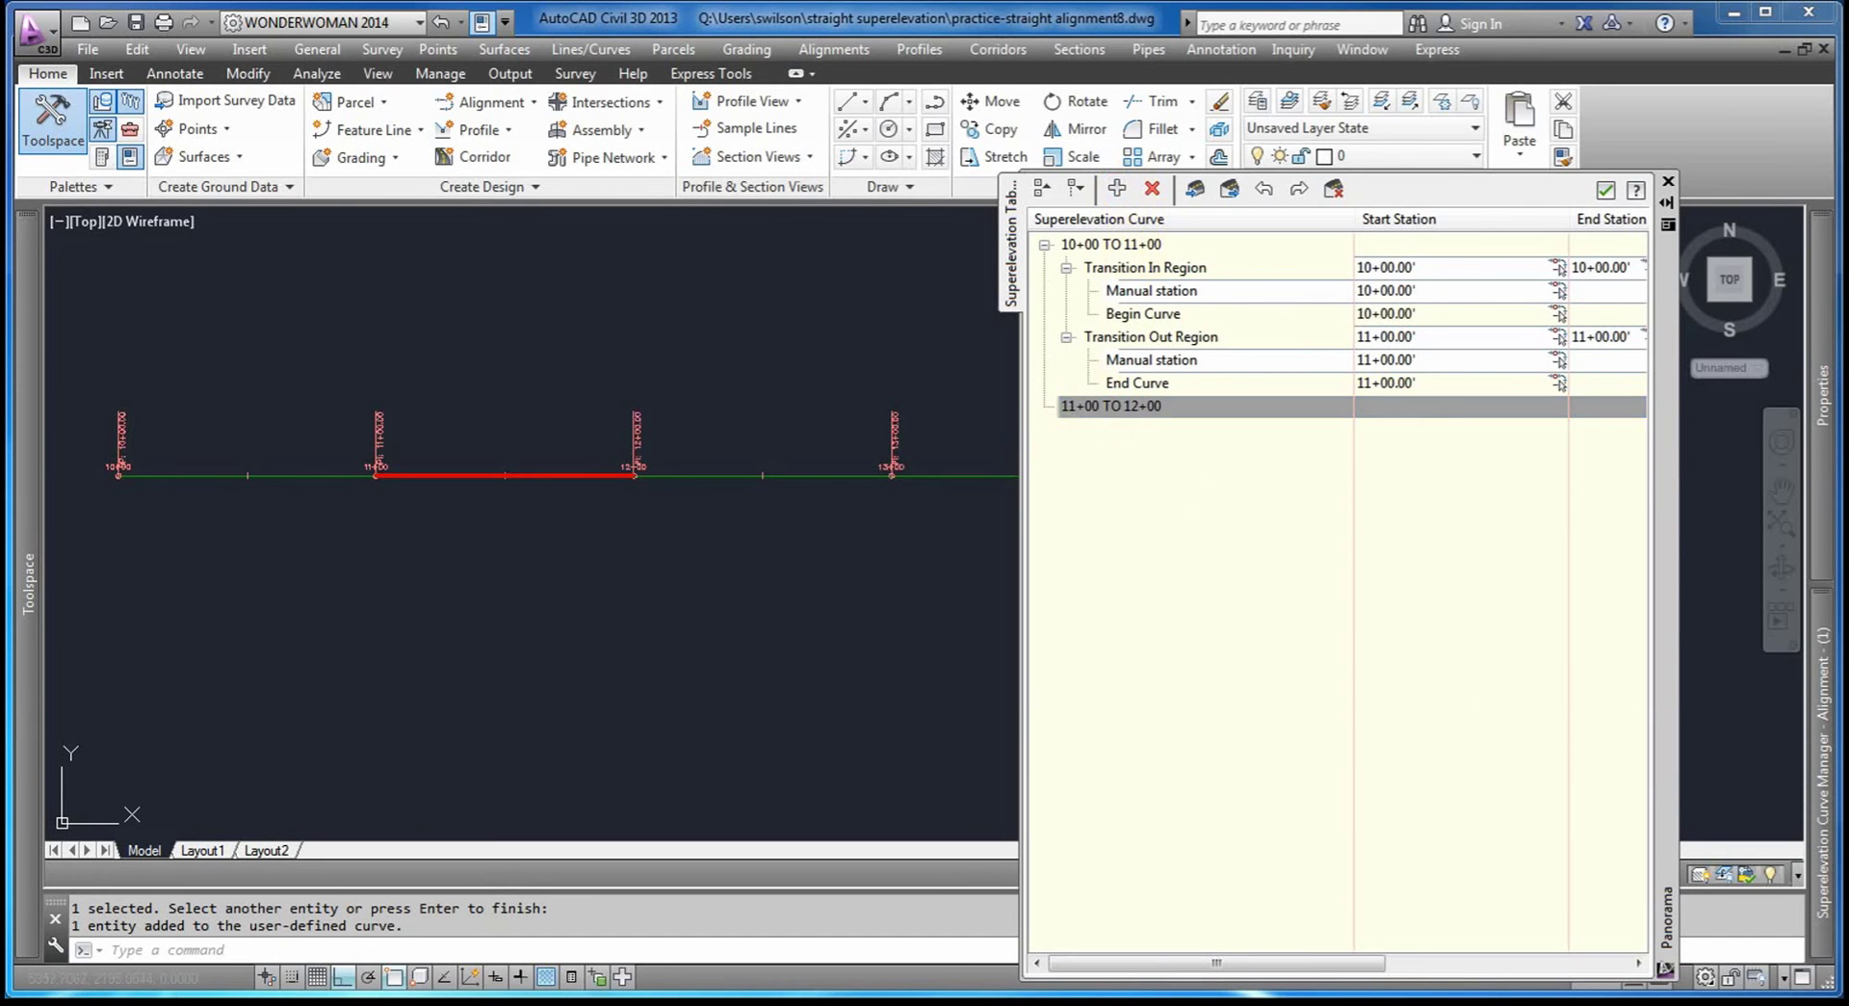
pyautogui.scroll(5, 414, 487)
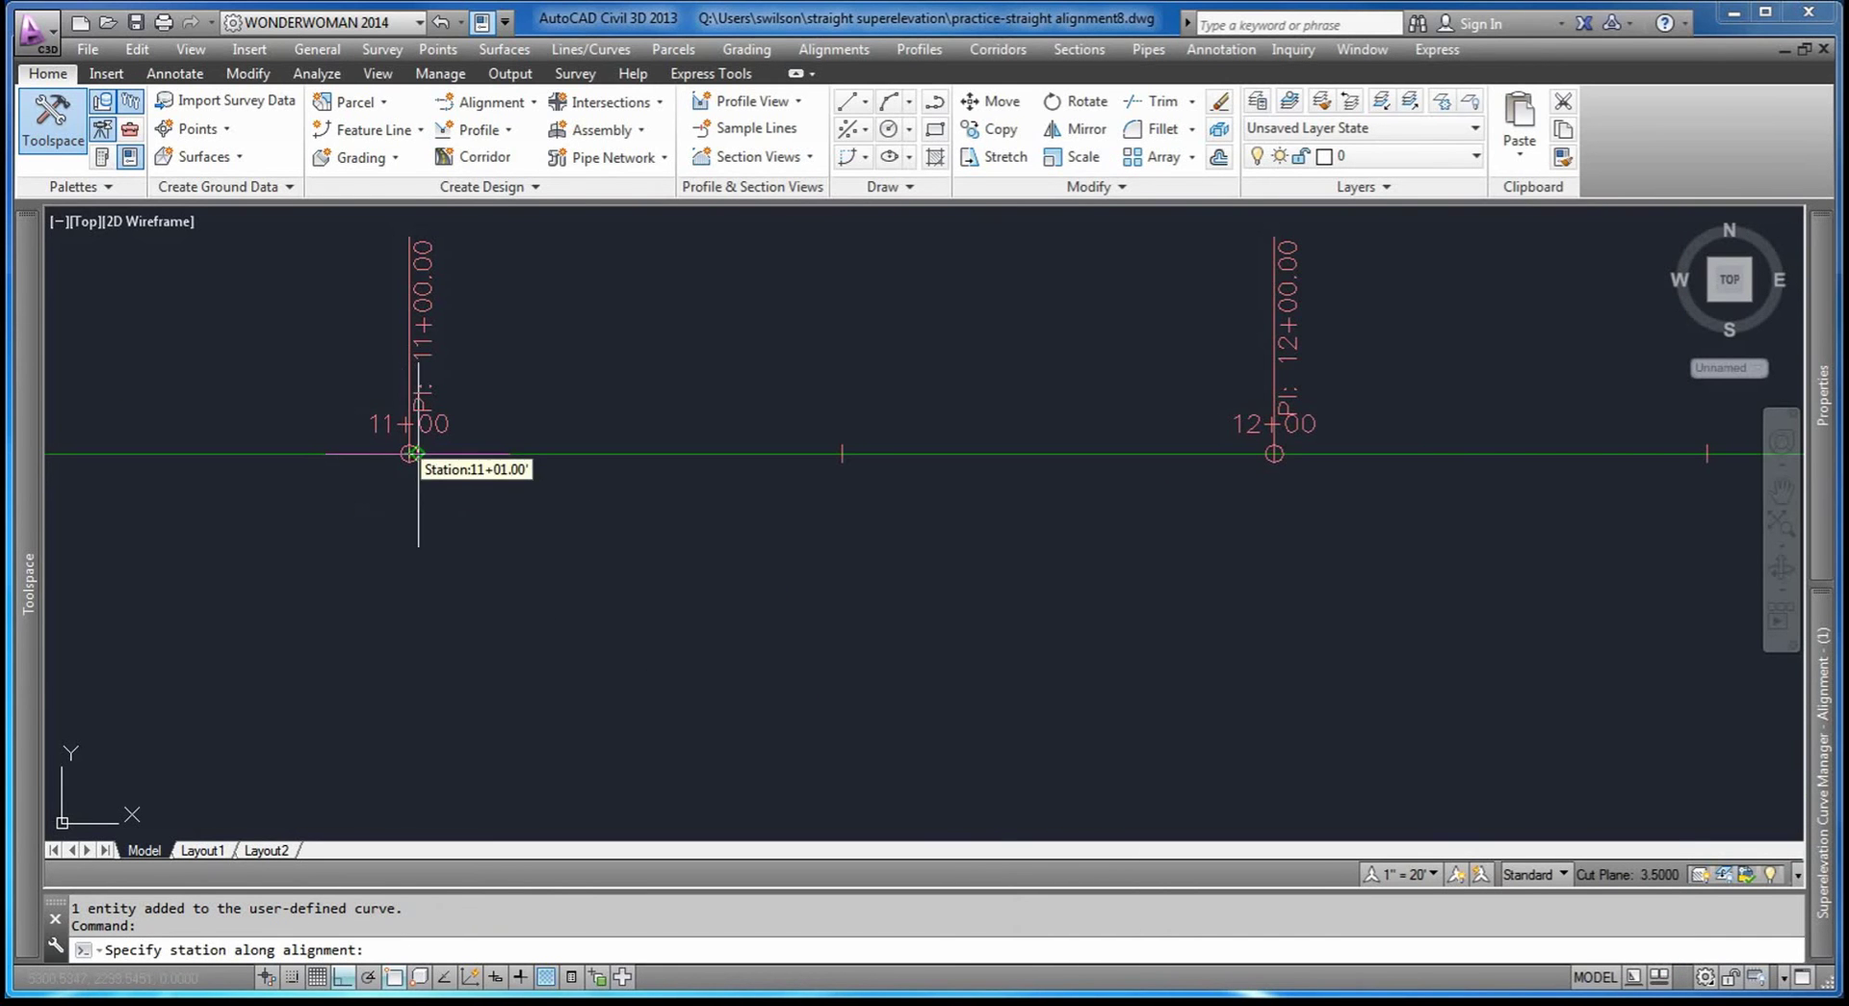
pyautogui.click(409, 455)
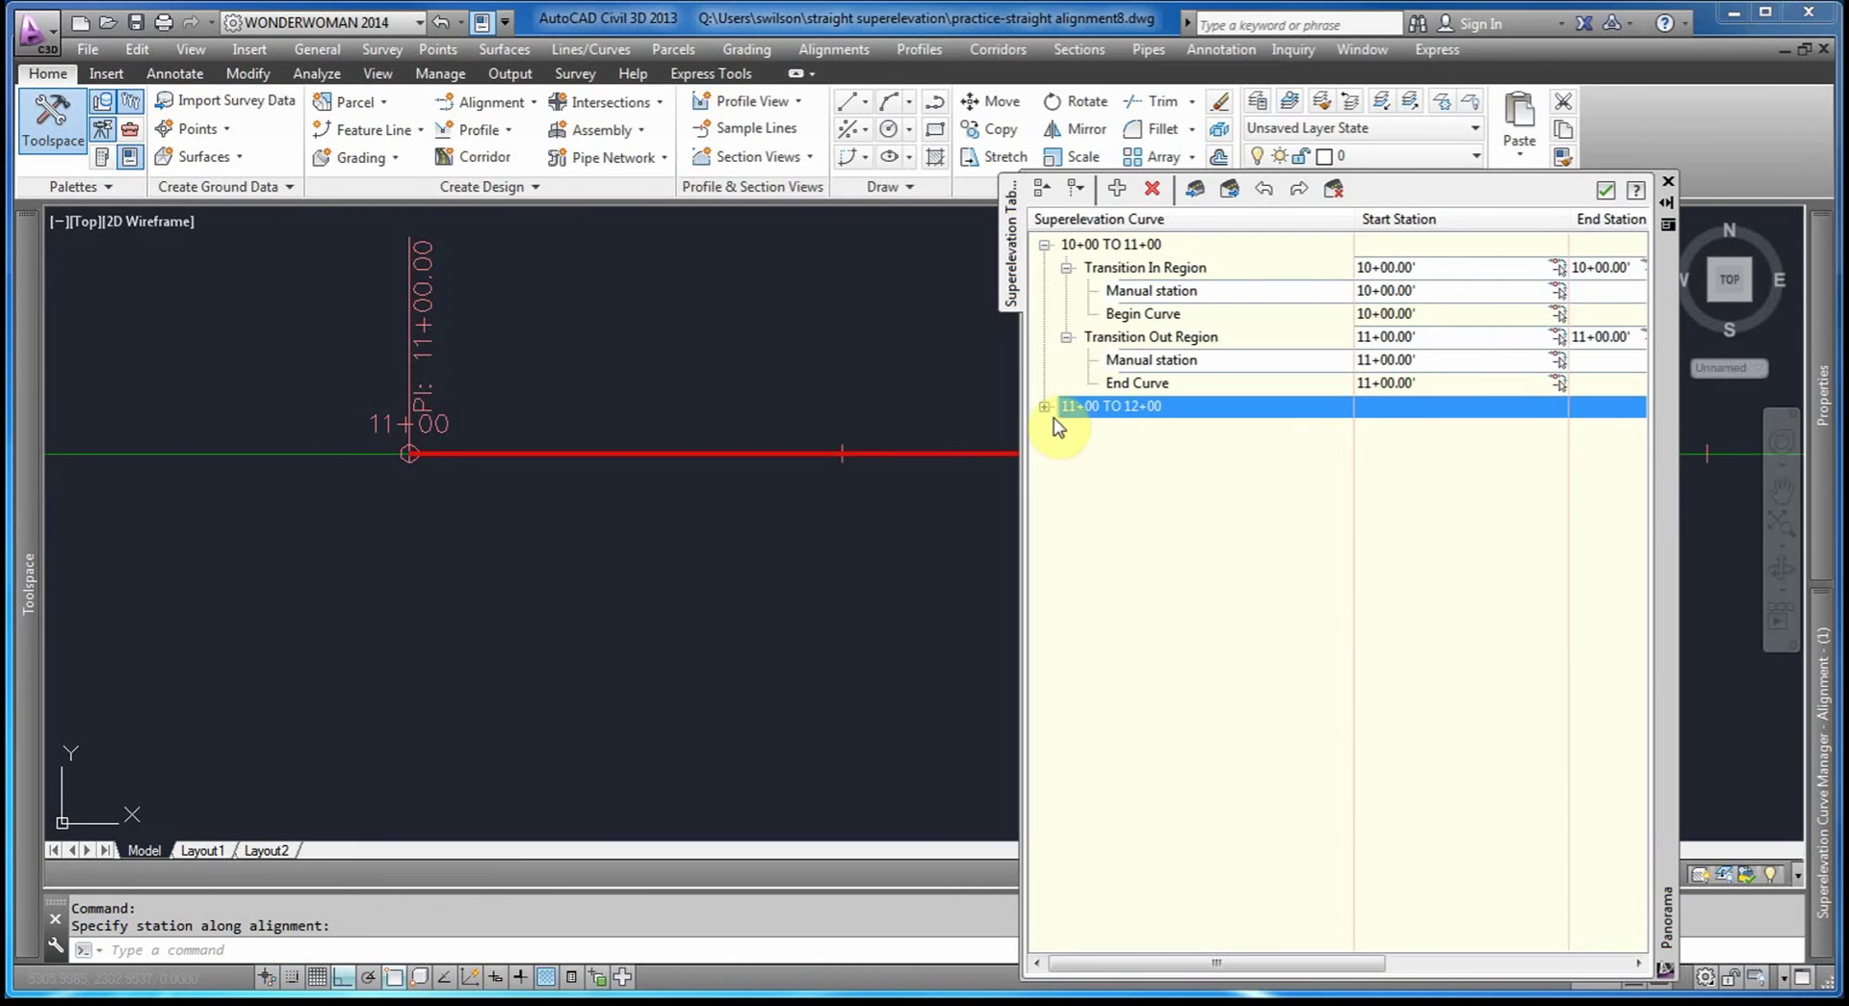
pyautogui.click(1045, 406)
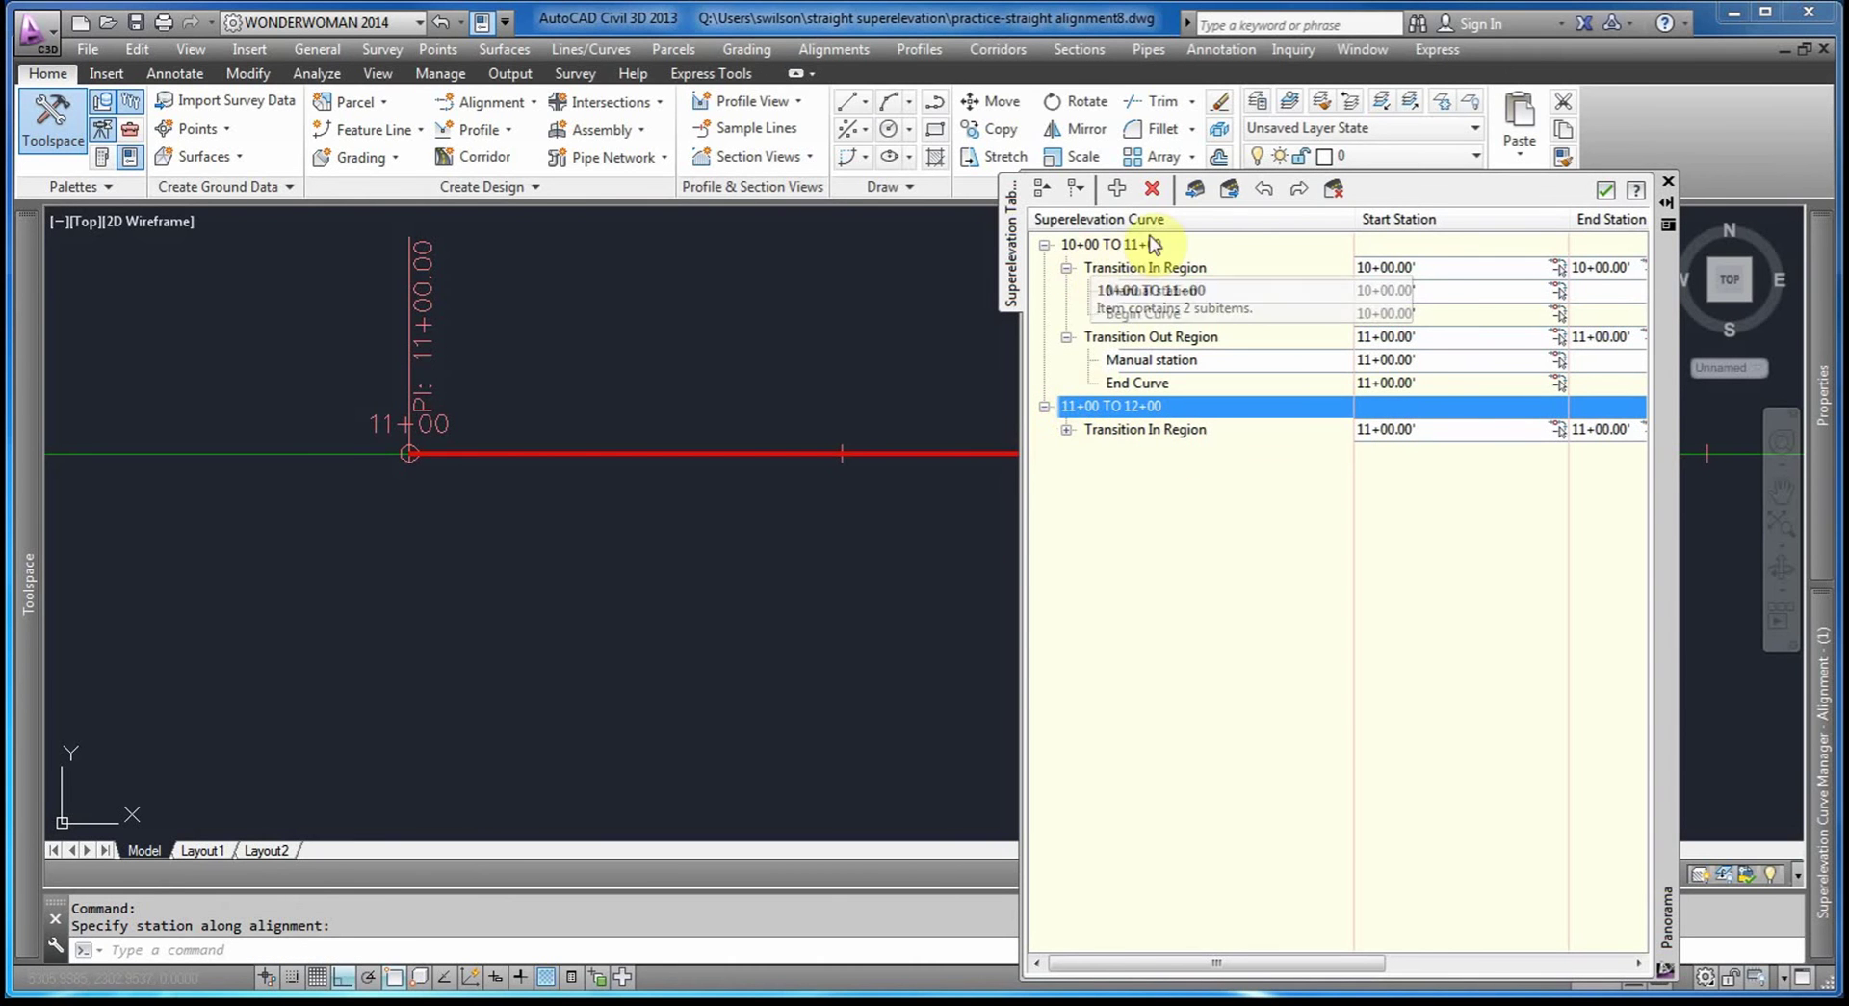
# Add a manual superelevation station at 12+00 as the transition out of the curve 11+00 TO 12+00.
pyautogui.click(1117, 189)
pyautogui.scroll(-2, 549, 516)
pyautogui.scroll(6, 725, 605)
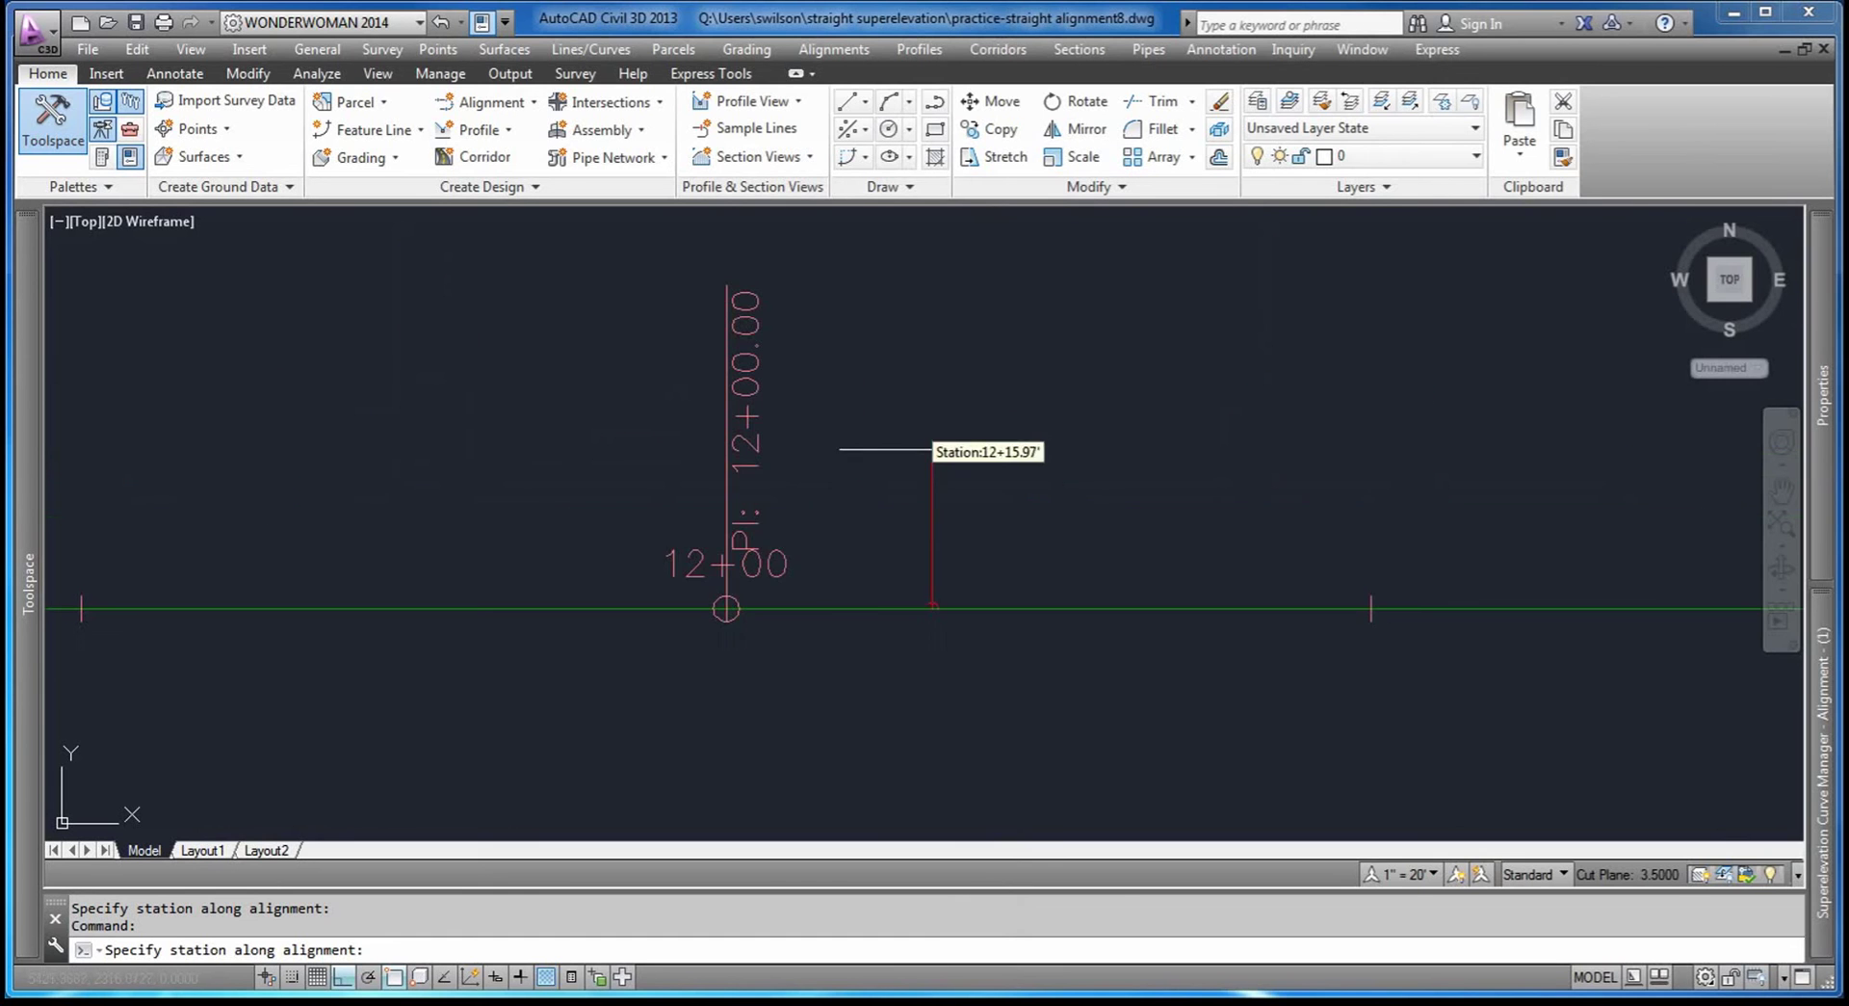
pyautogui.click(729, 625)
pyautogui.scroll(-4, 415, 547)
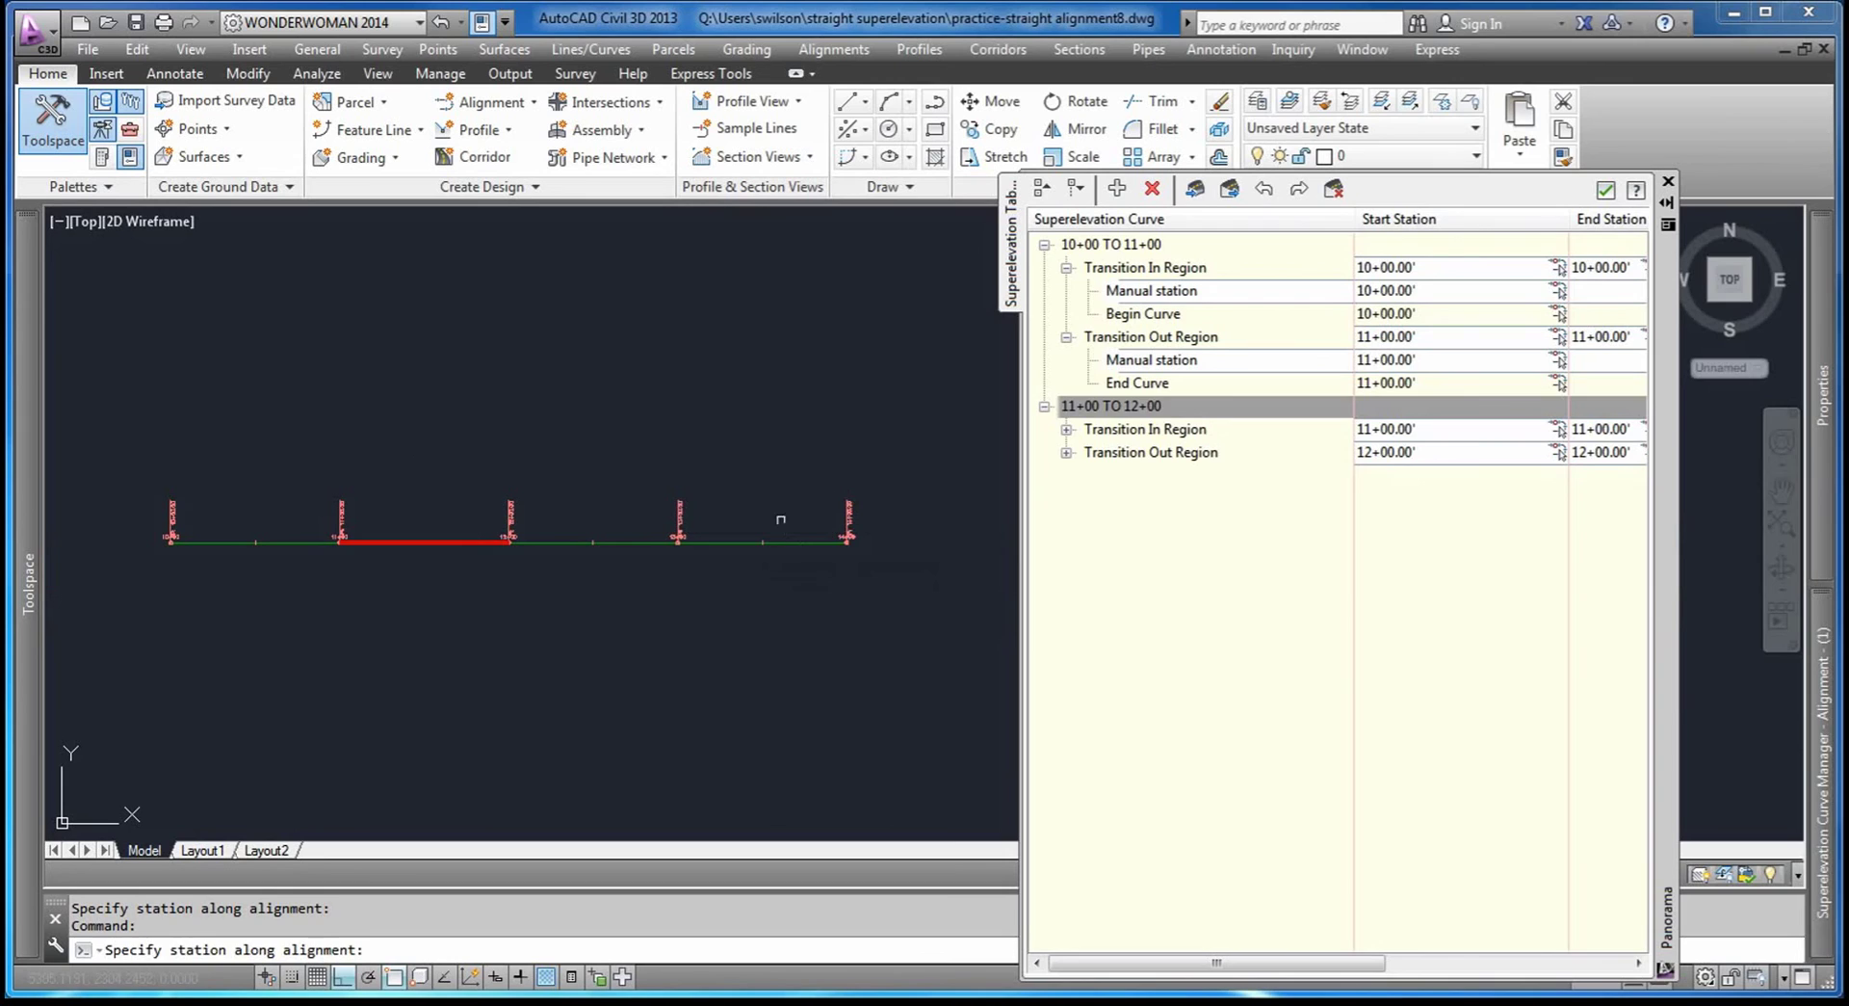
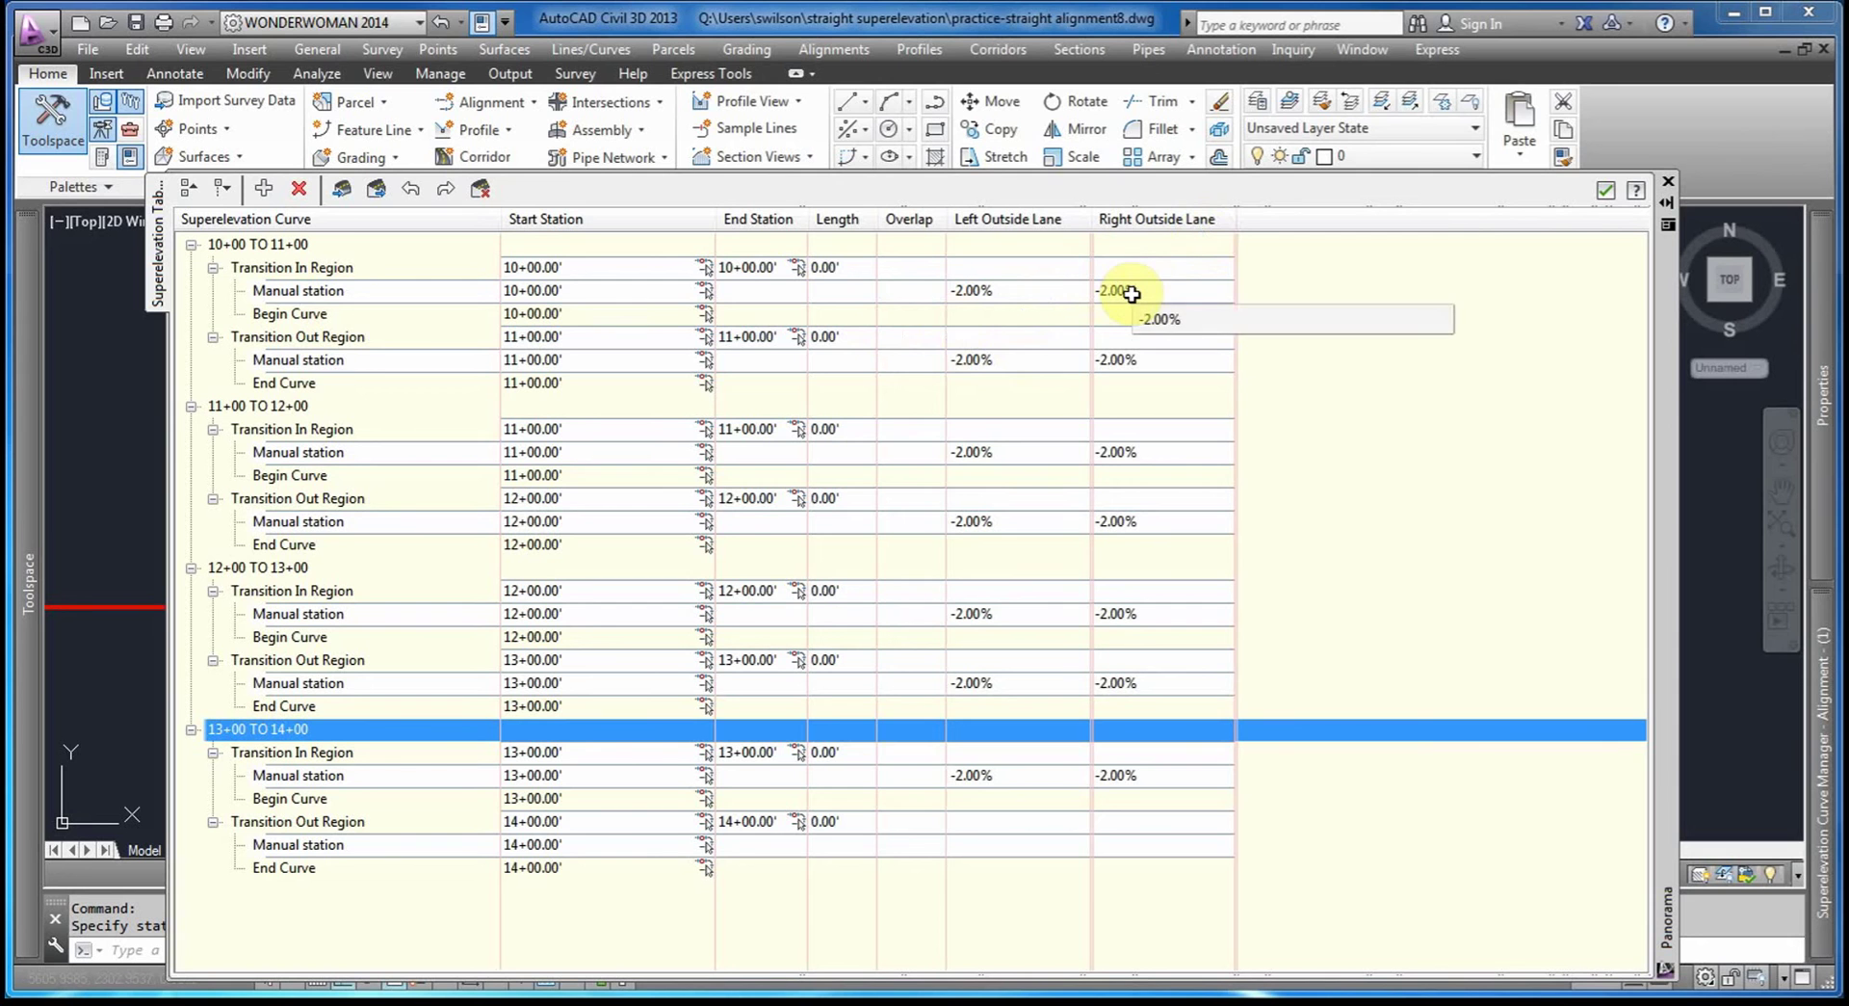
# Set the Right Outside Lane slope to -1.75% at both manual stations located at 11+00.
pyautogui.doubleClick(1147, 366)
pyautogui.write('-1.75')
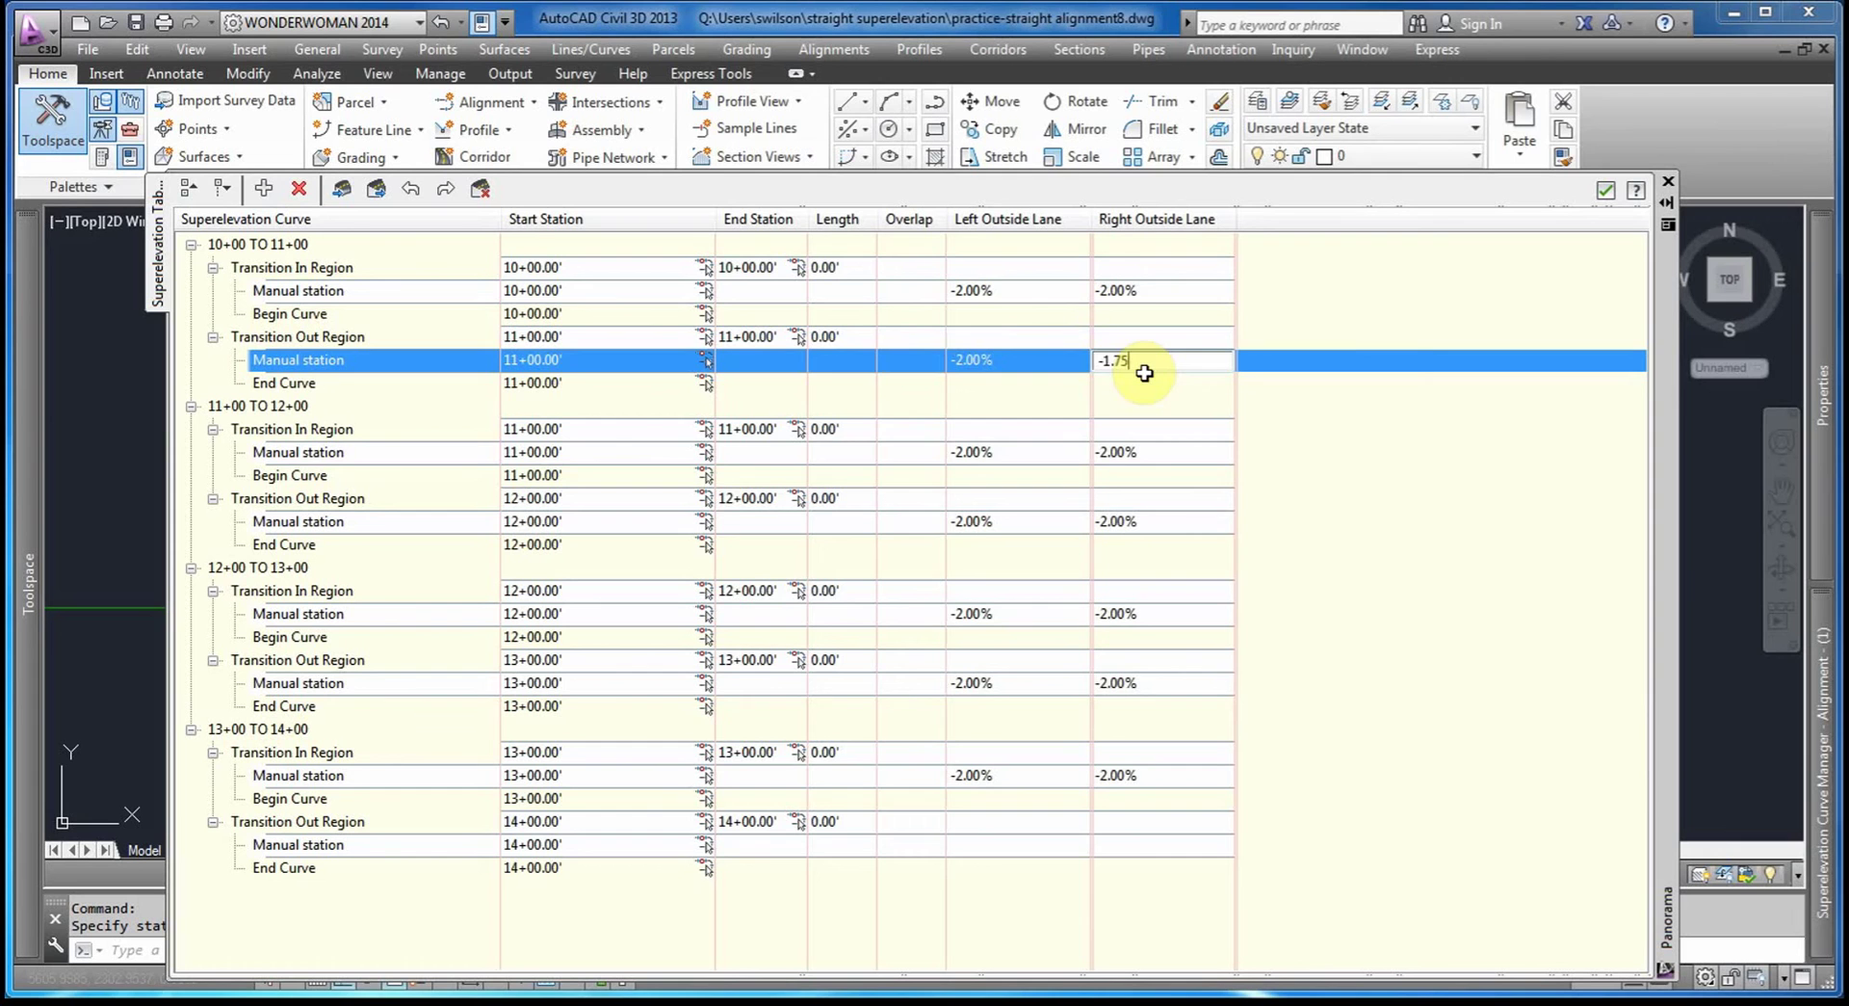
pyautogui.doubleClick(1146, 455)
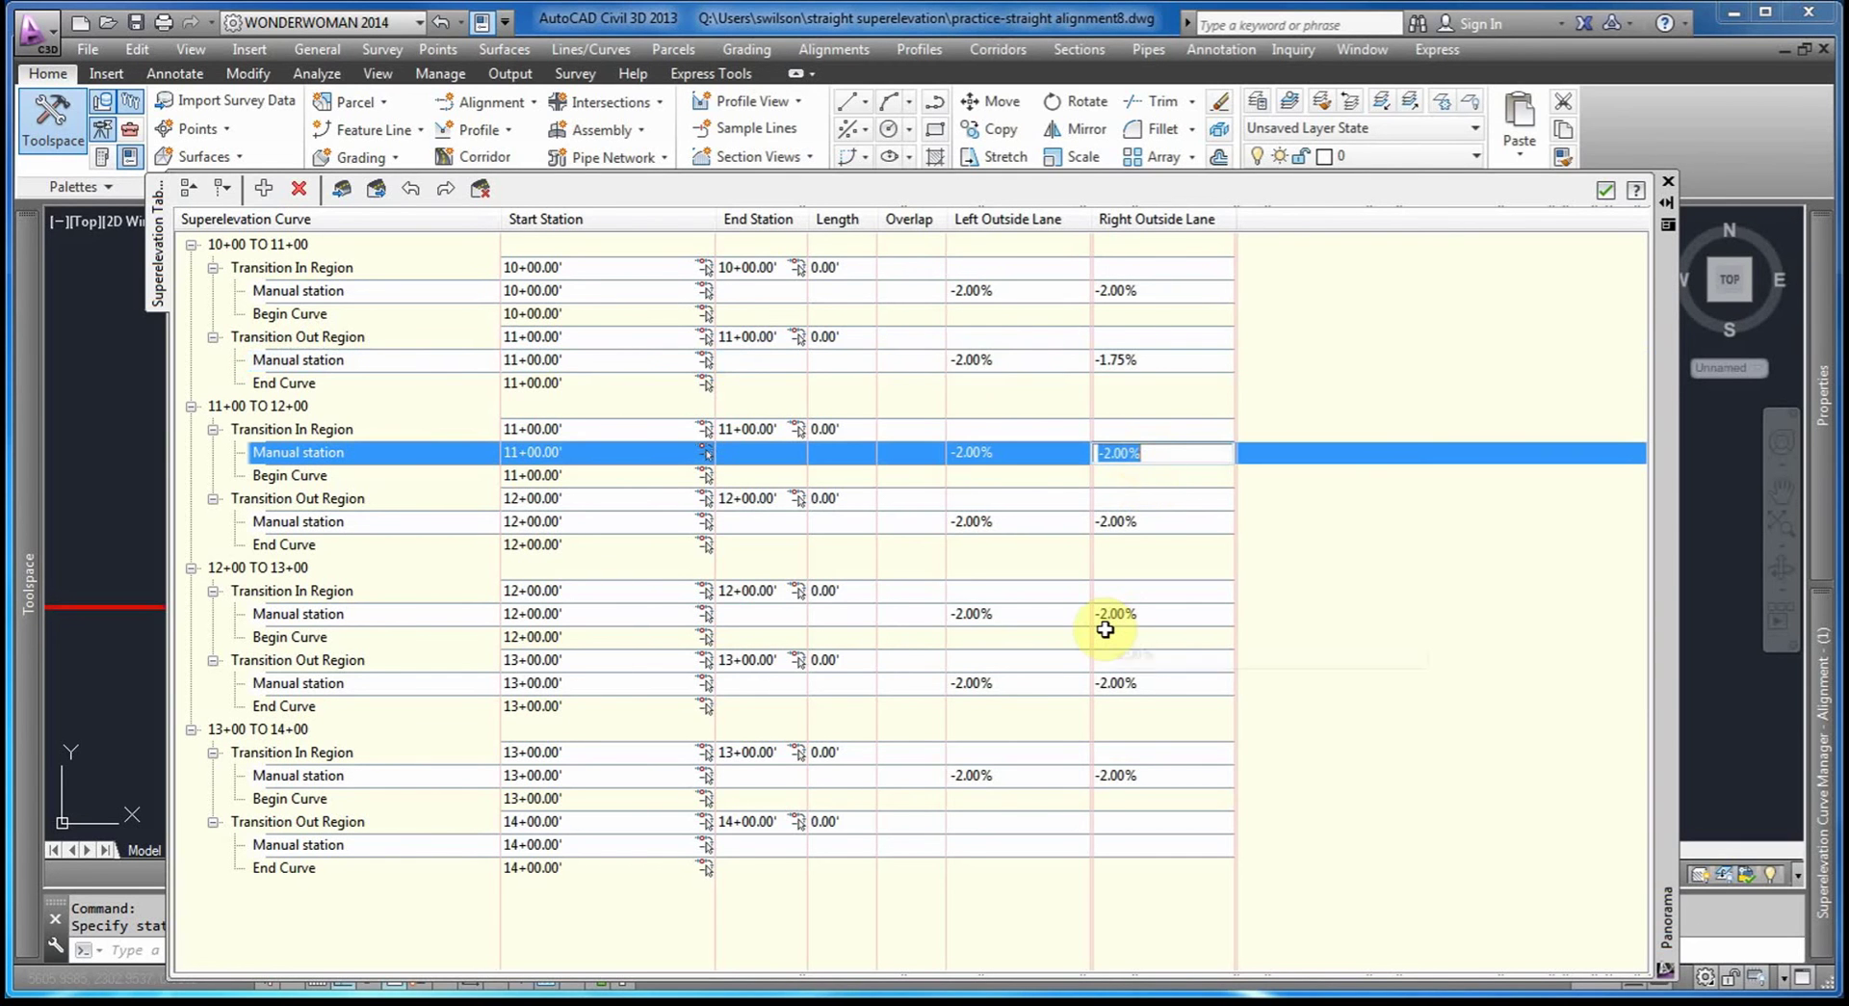
pyautogui.write('-1.75')
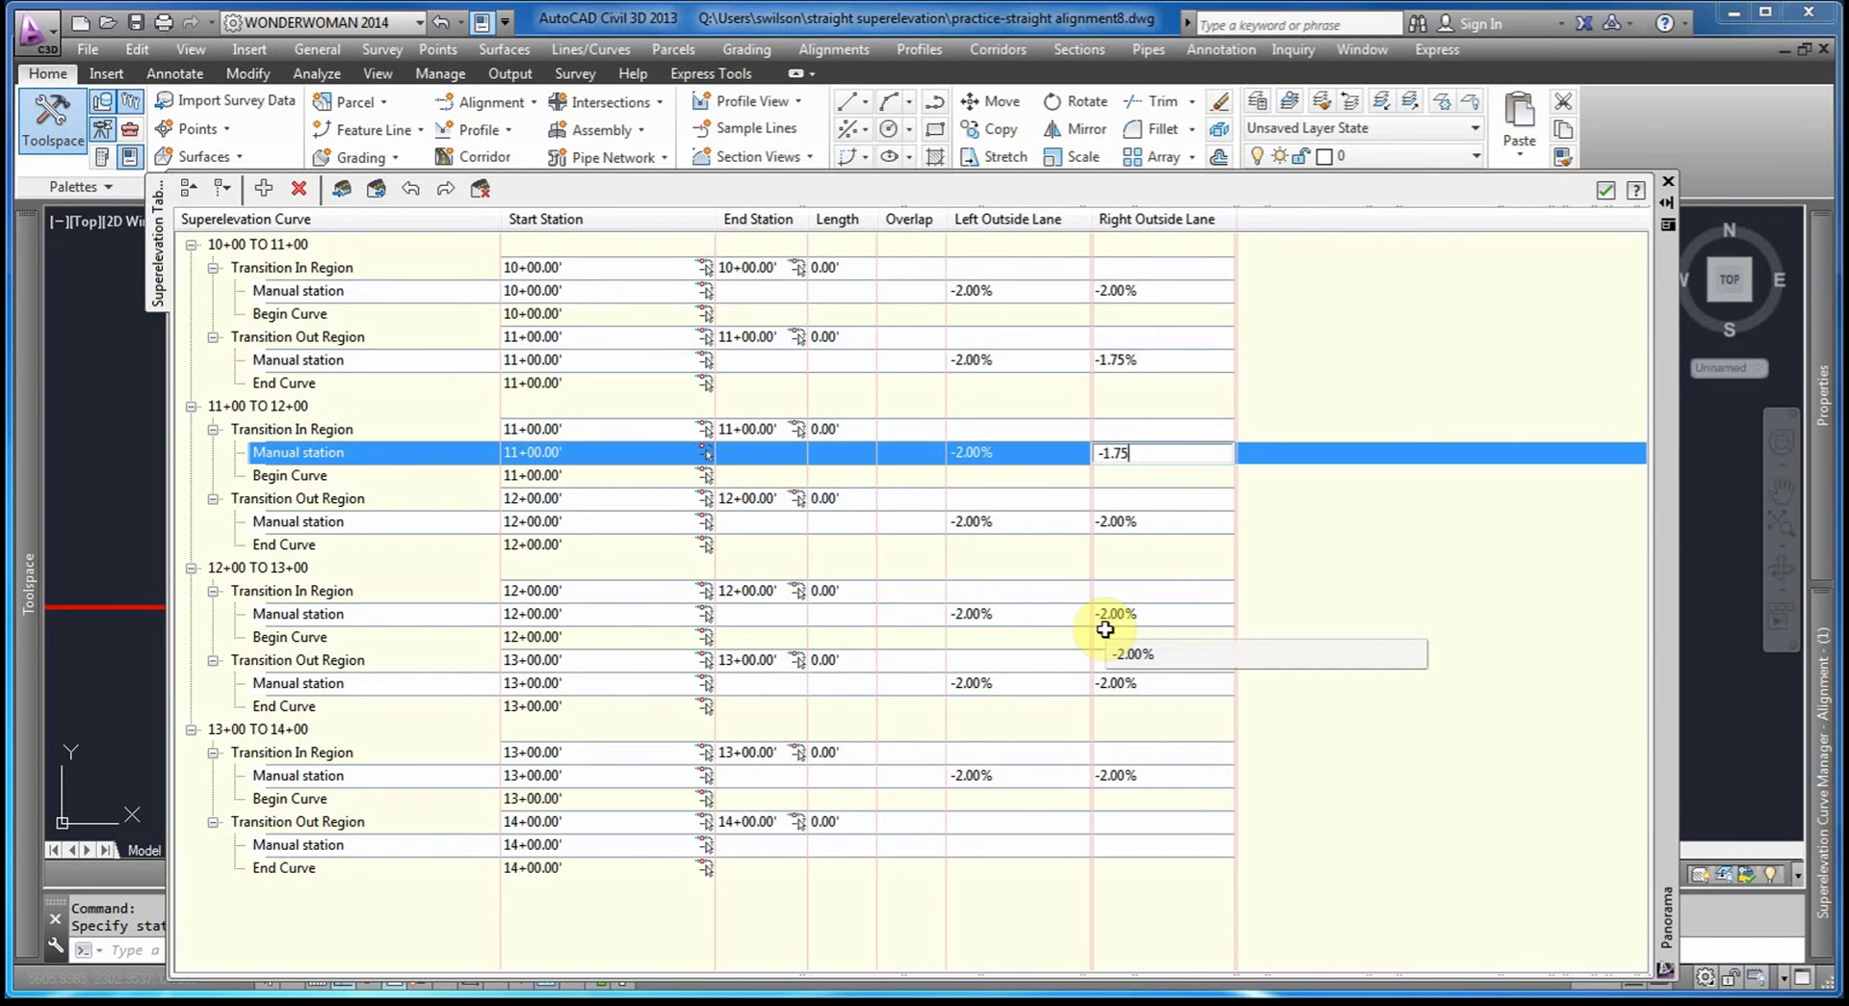
# Set the Right Outside Lane slope to -1.5% at both manual stations located at 12+00.
pyautogui.doubleClick(1168, 532)
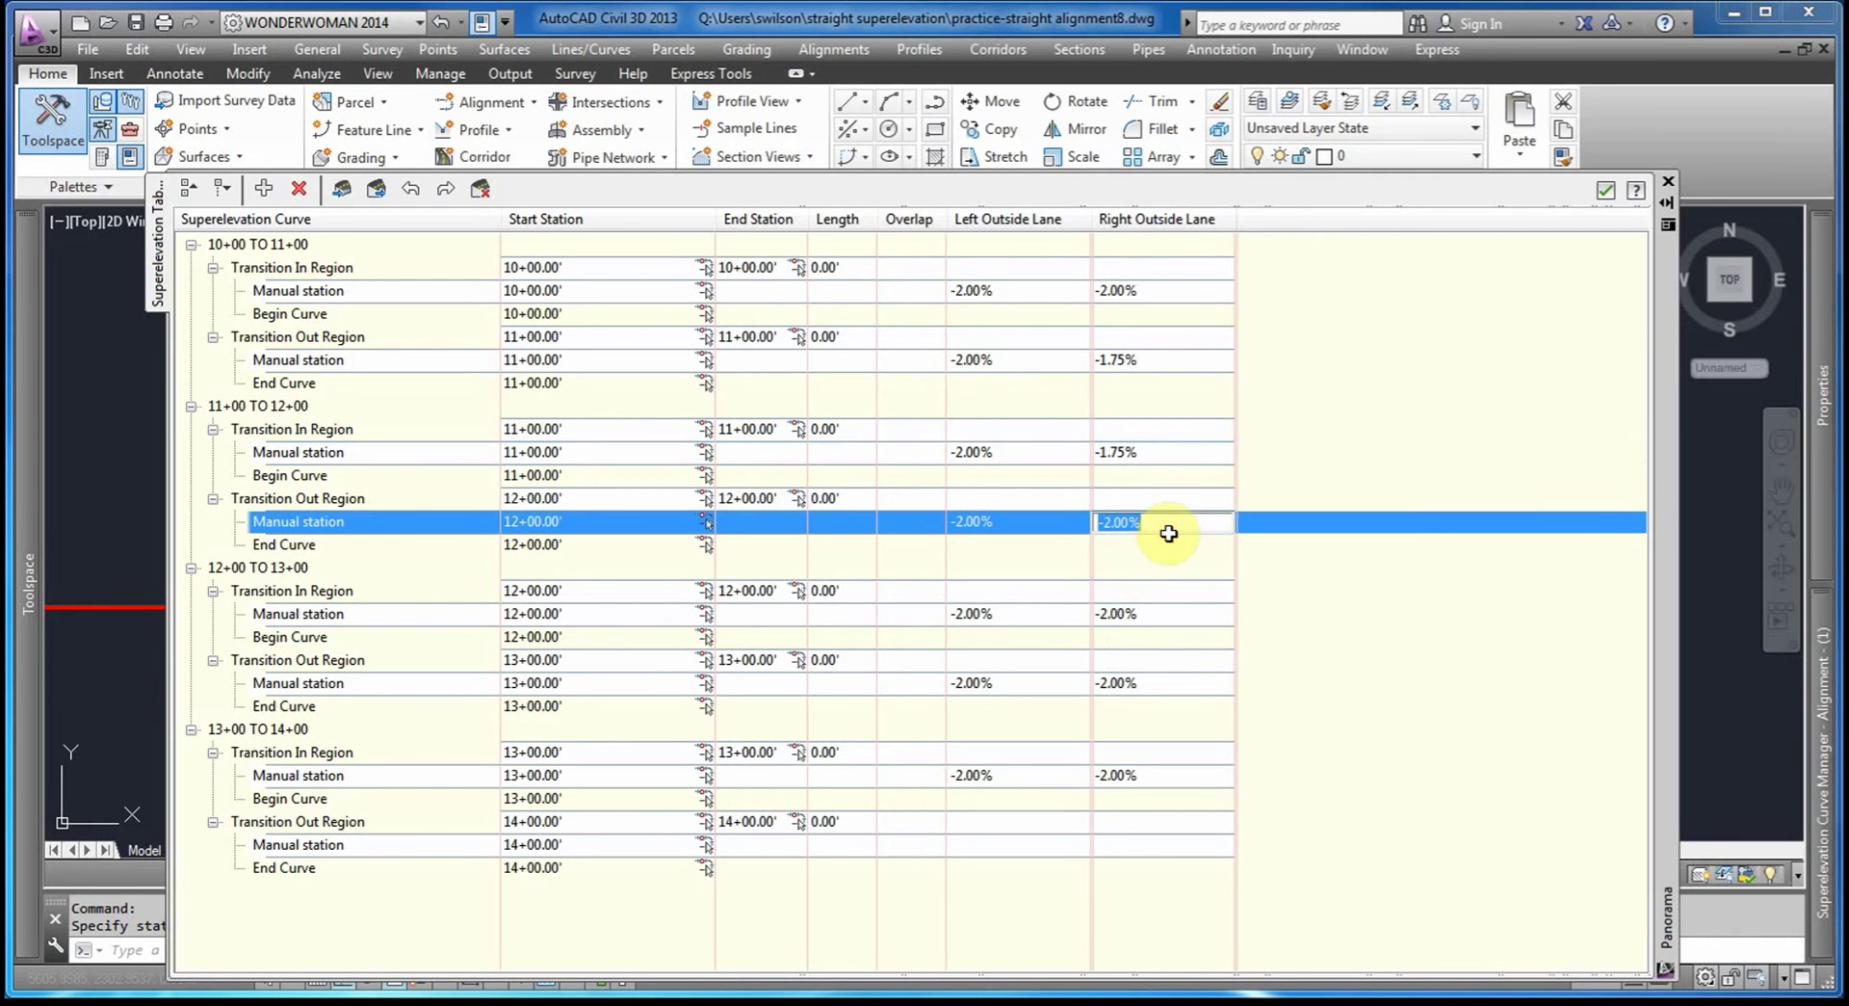
pyautogui.write('-1.5')
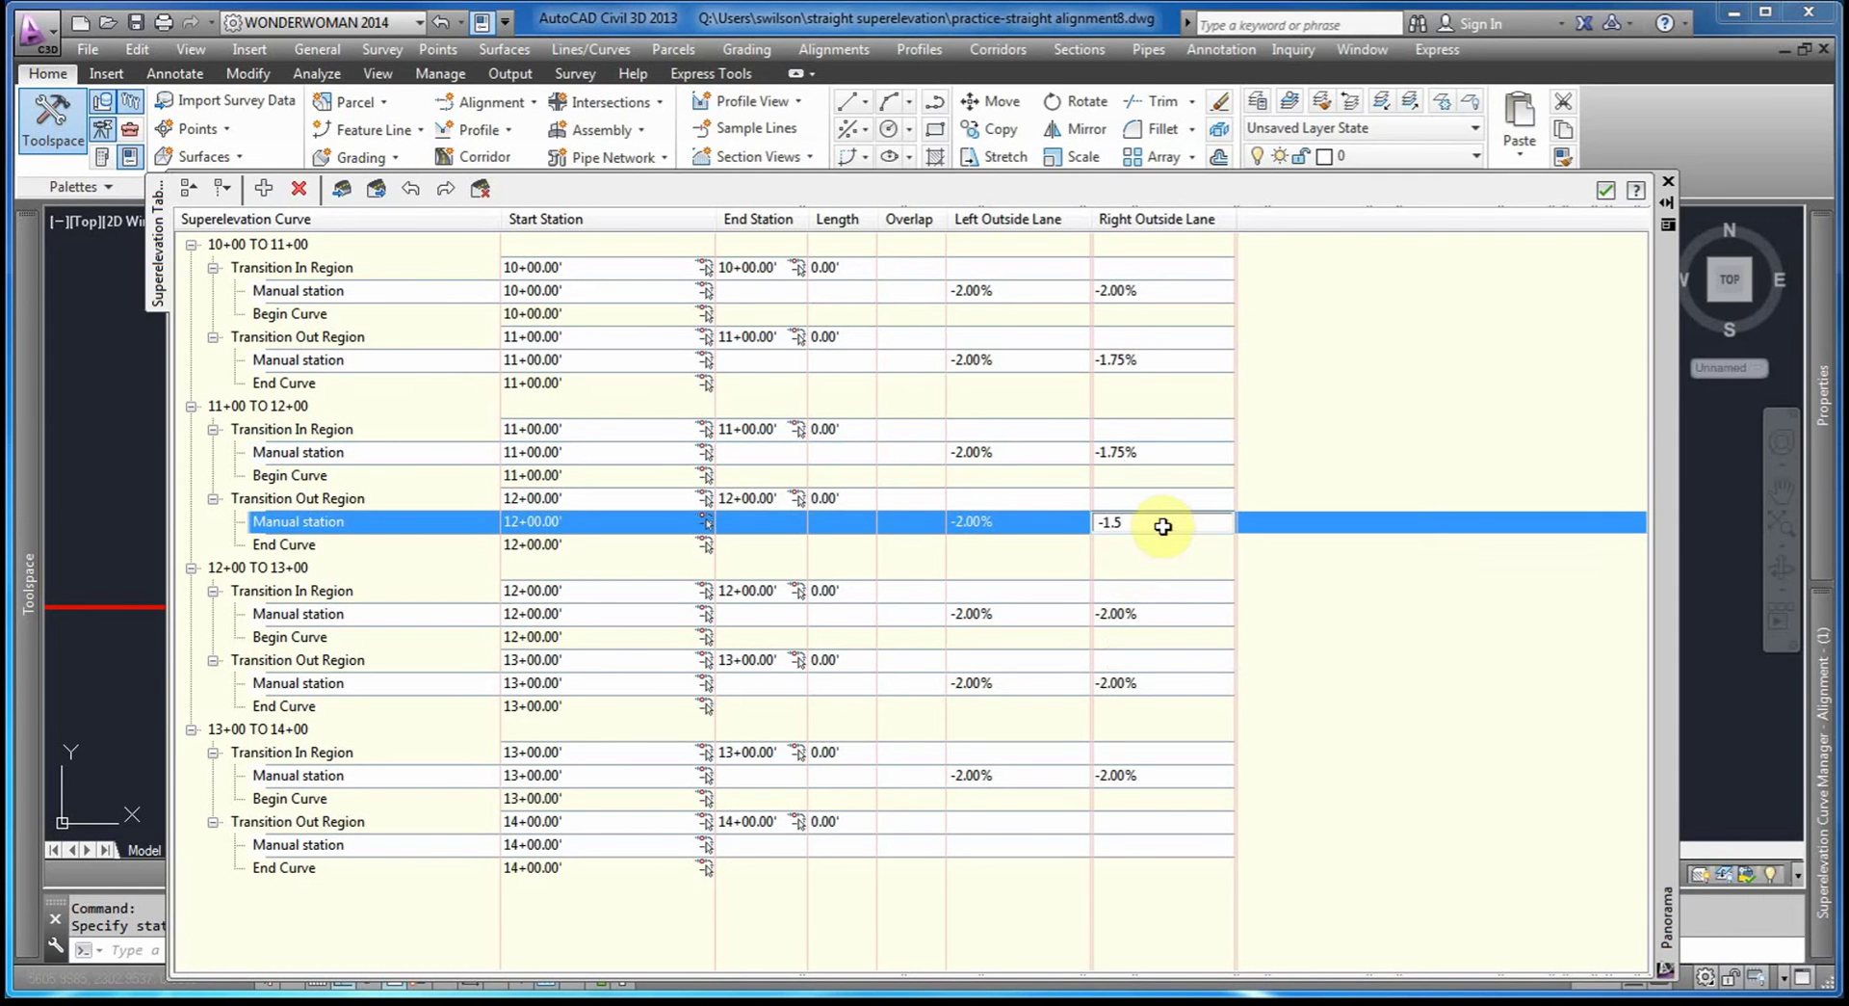
pyautogui.doubleClick(1160, 613)
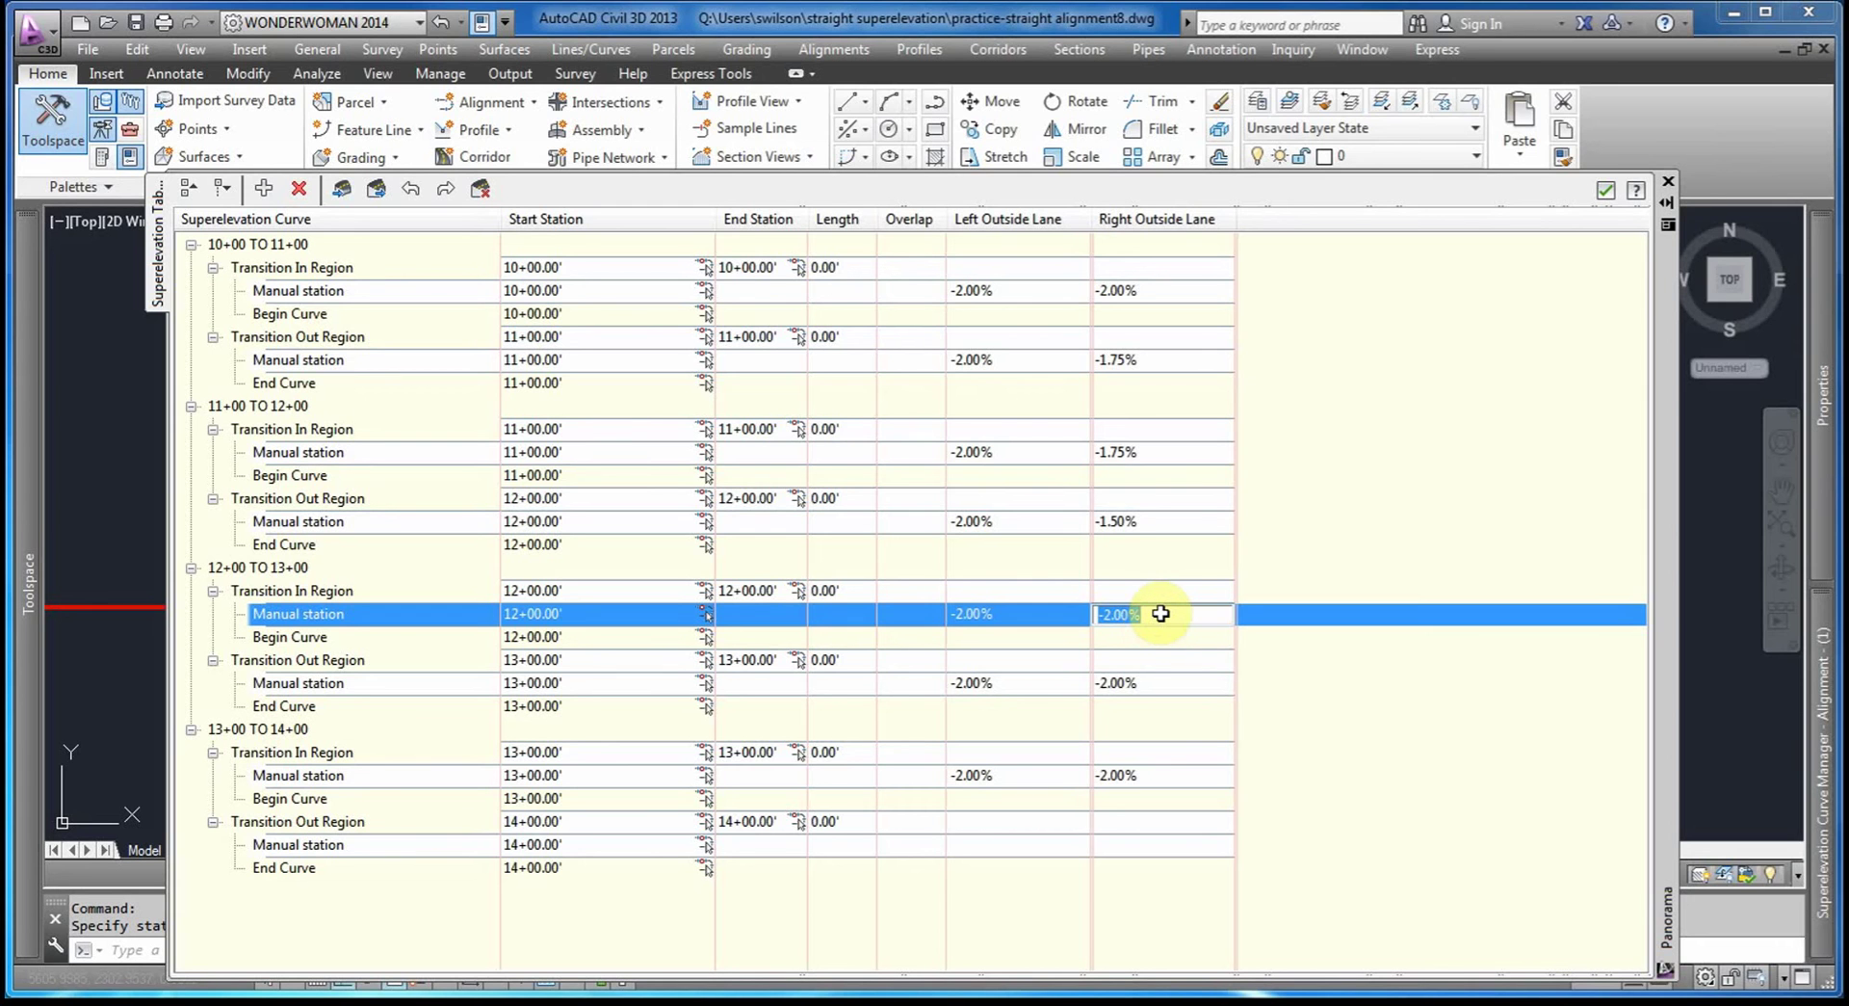
pyautogui.write('-1.5')
# Set the Right Outside Lane slope to -1.75% at both manual stations located at 13+00.
pyautogui.doubleClick(1168, 684)
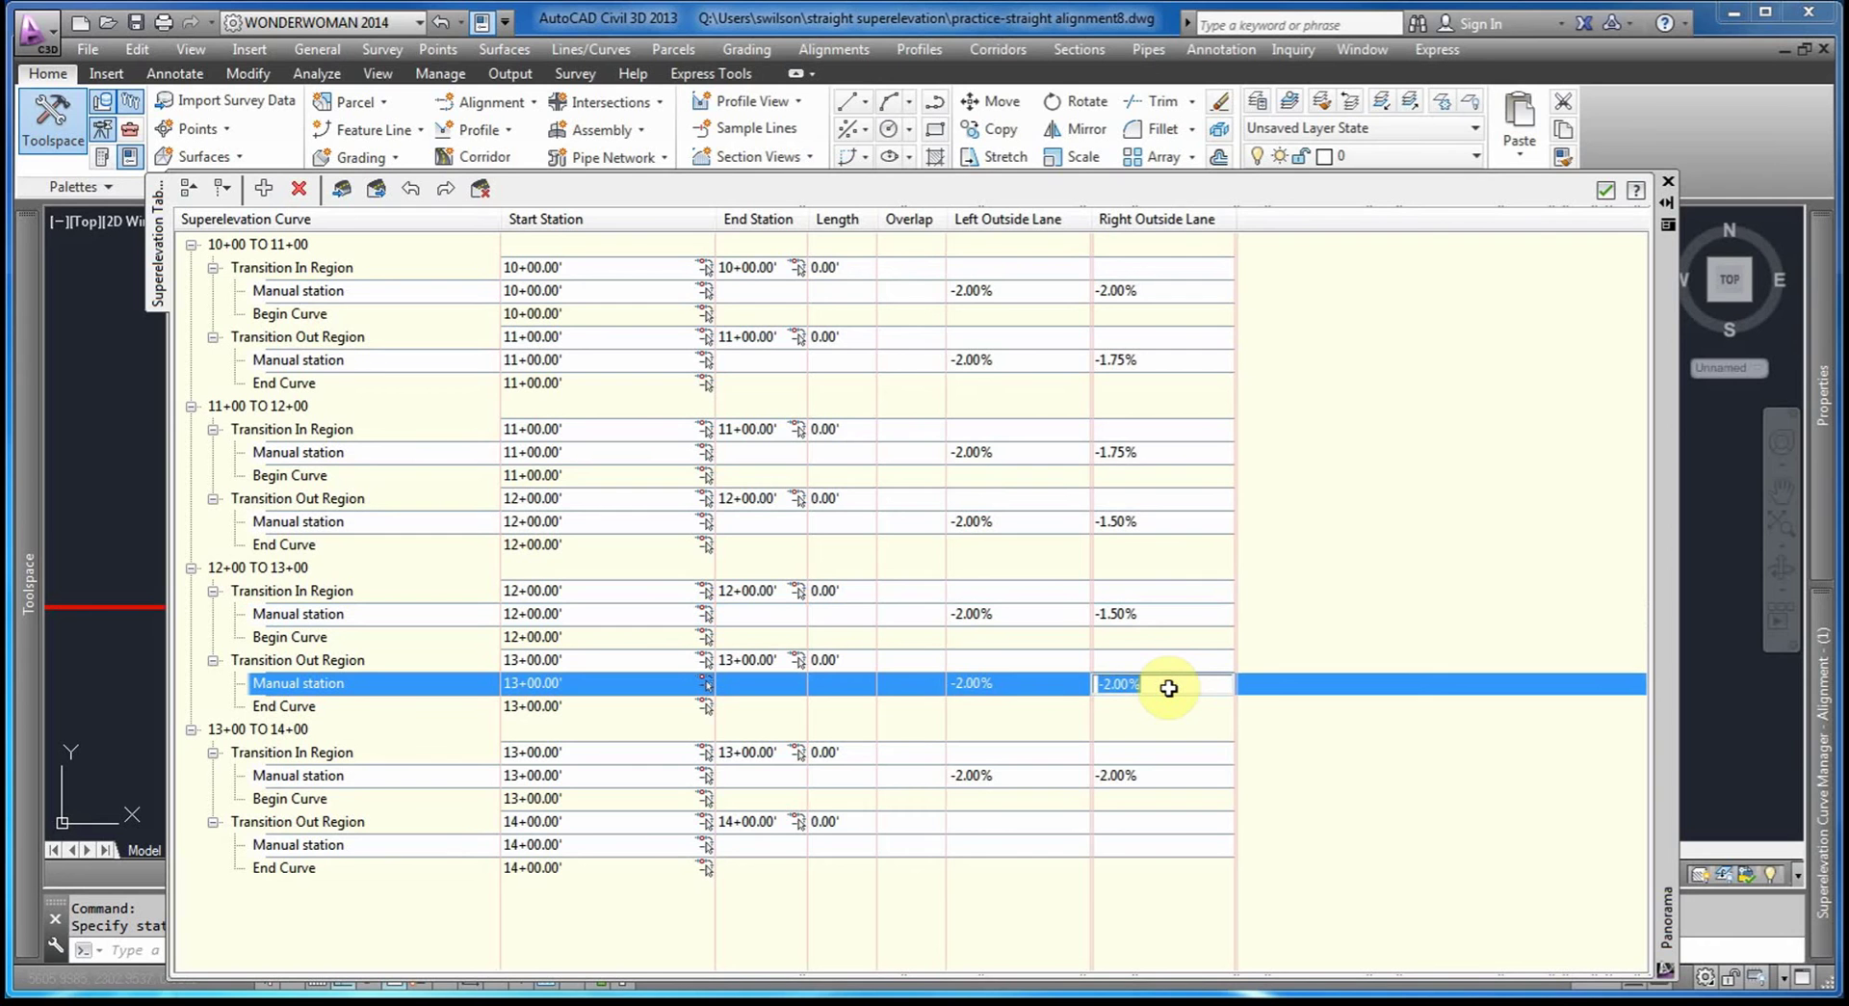
pyautogui.write('-1.75')
pyautogui.doubleClick(1183, 775)
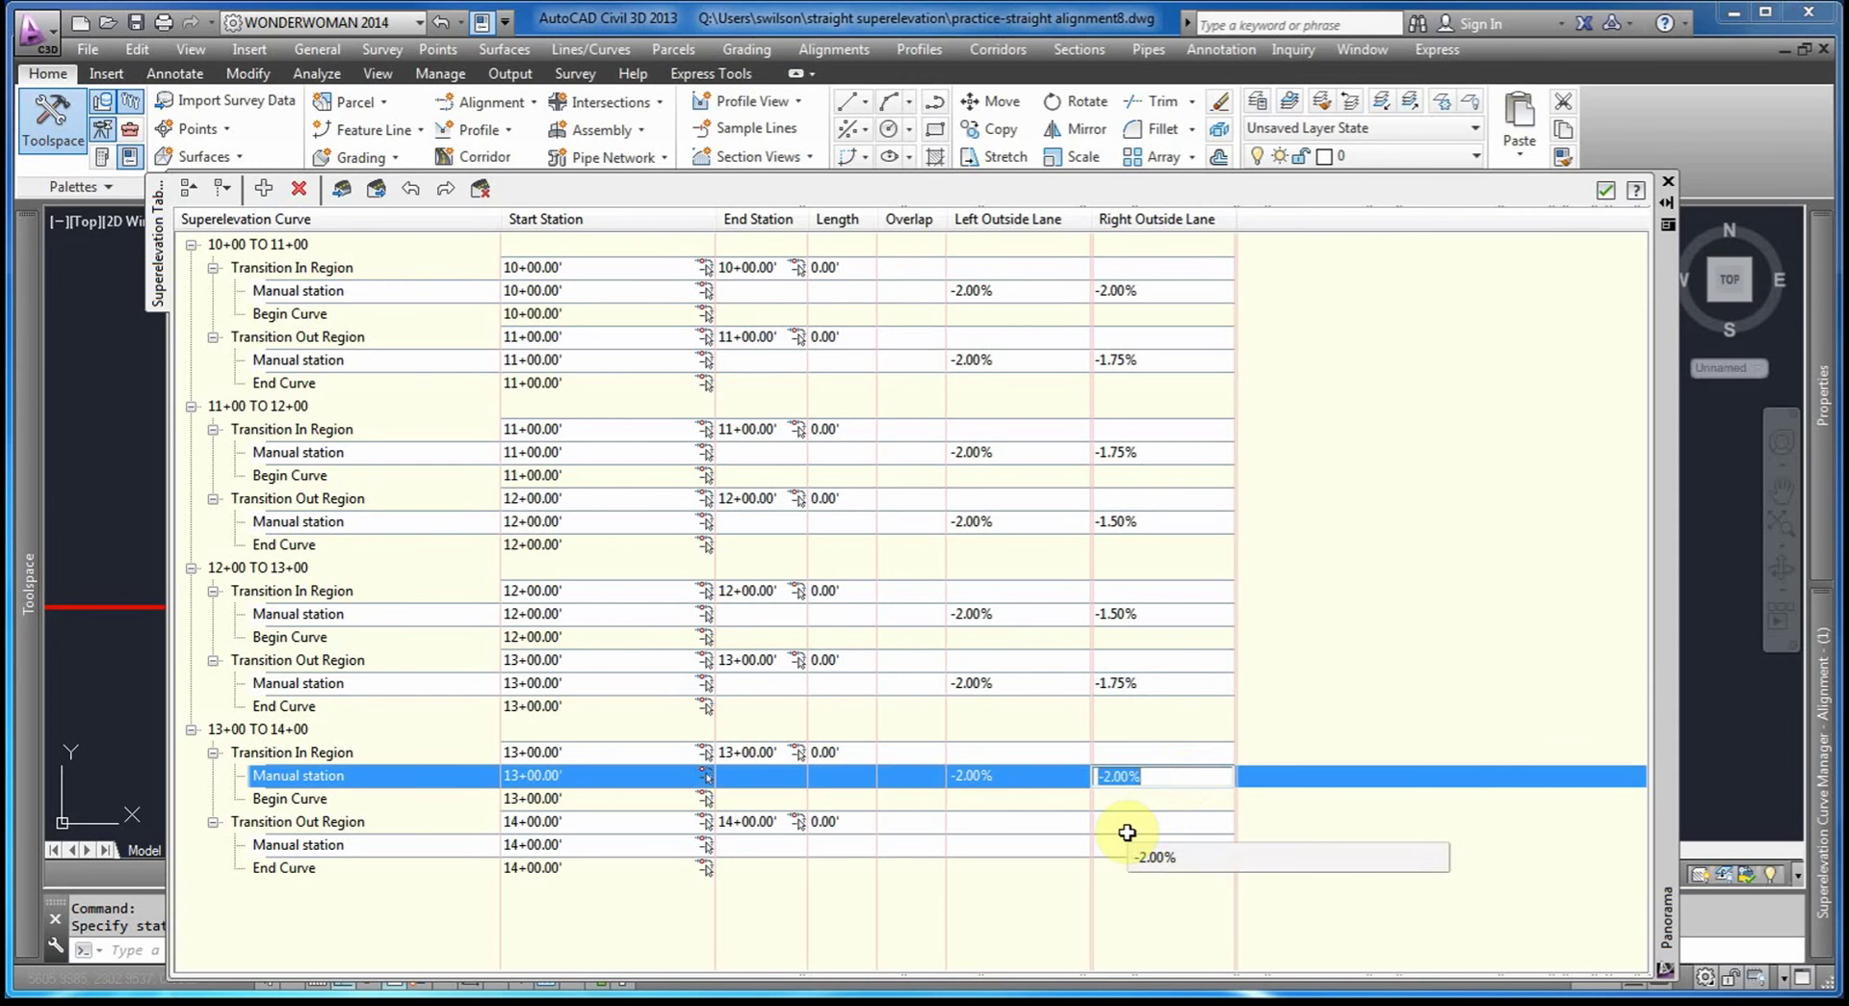
pyautogui.write('-1.75')
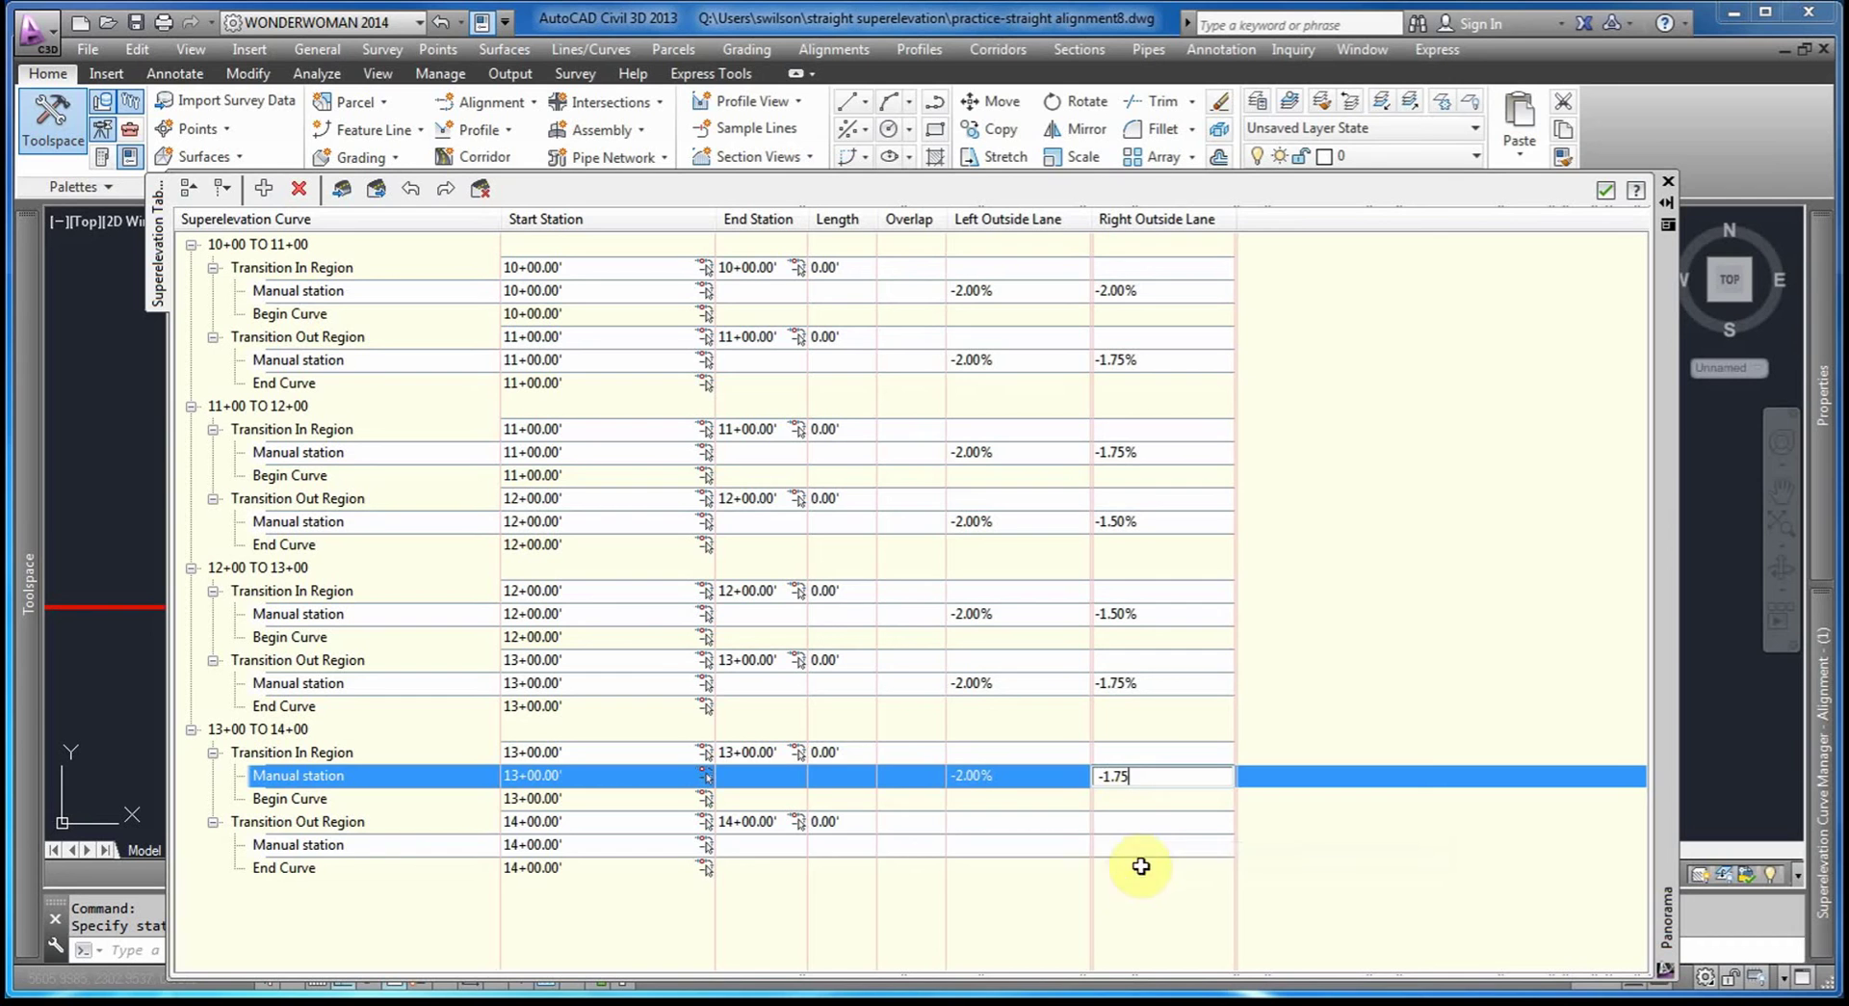
# Set the Right Outside Lane slope to -2.0% at the manual station located at 14+00.
pyautogui.click(1141, 845)
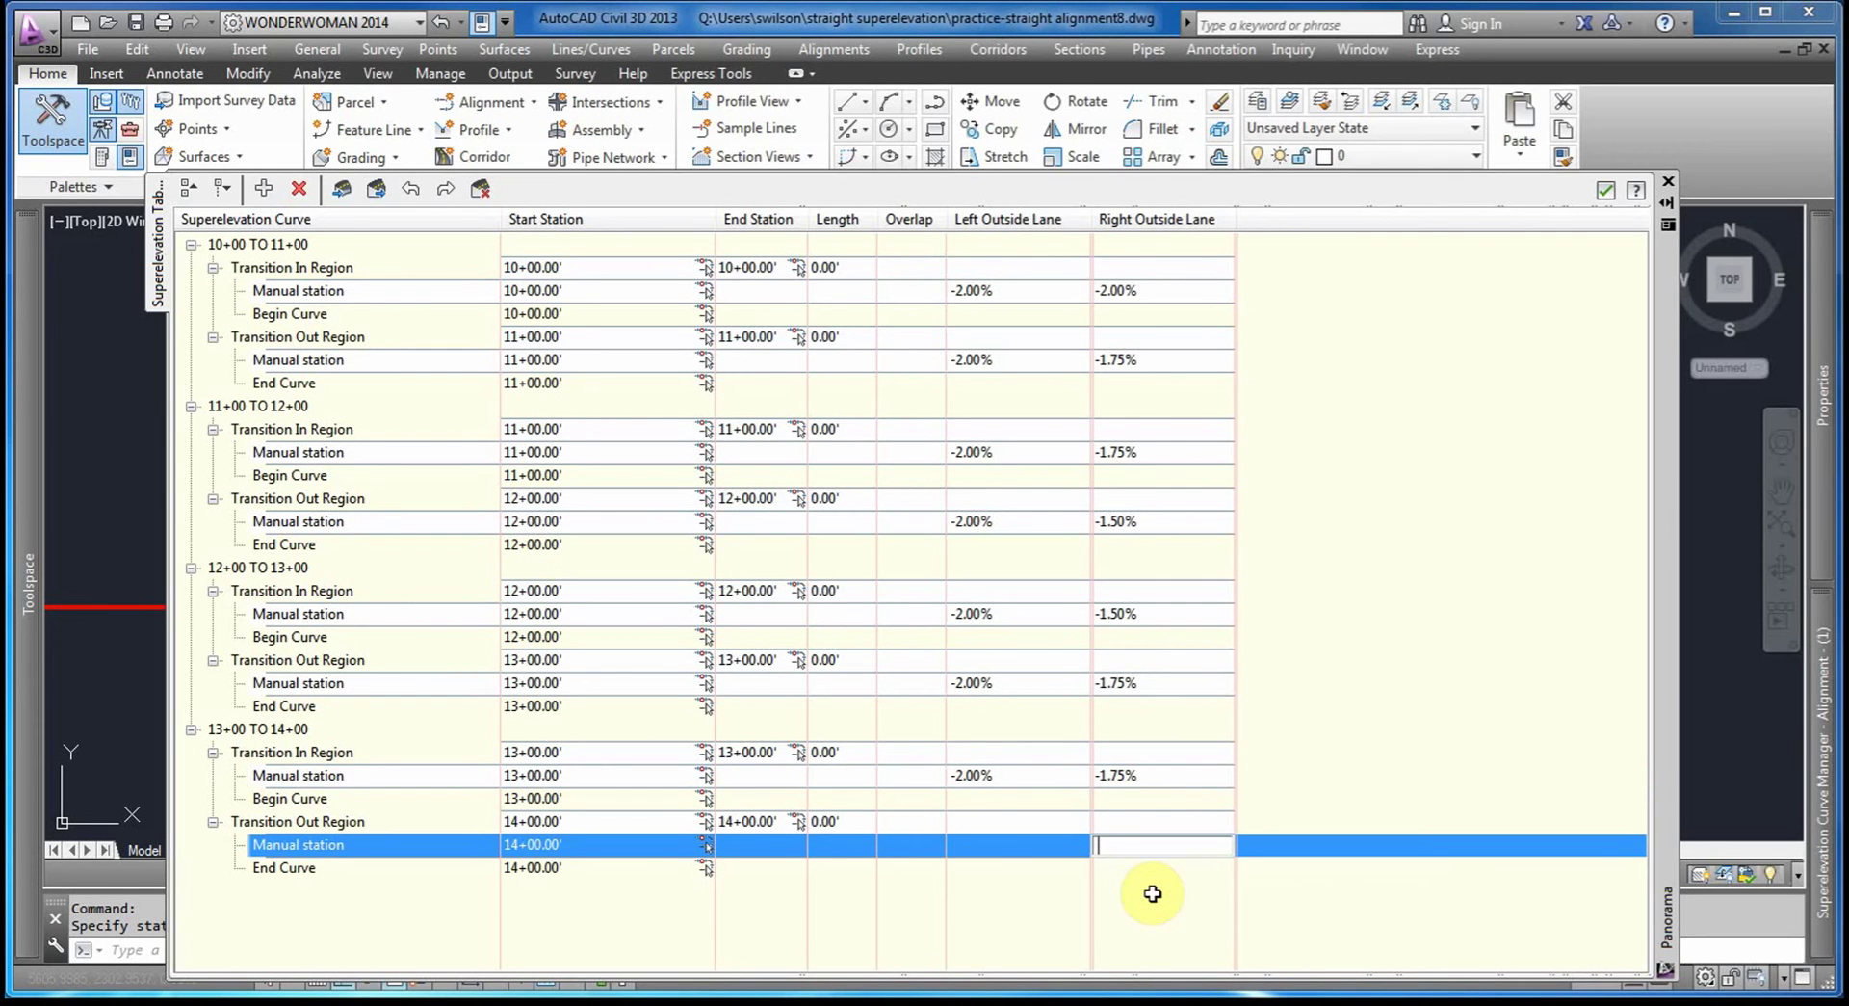
pyautogui.write('-')
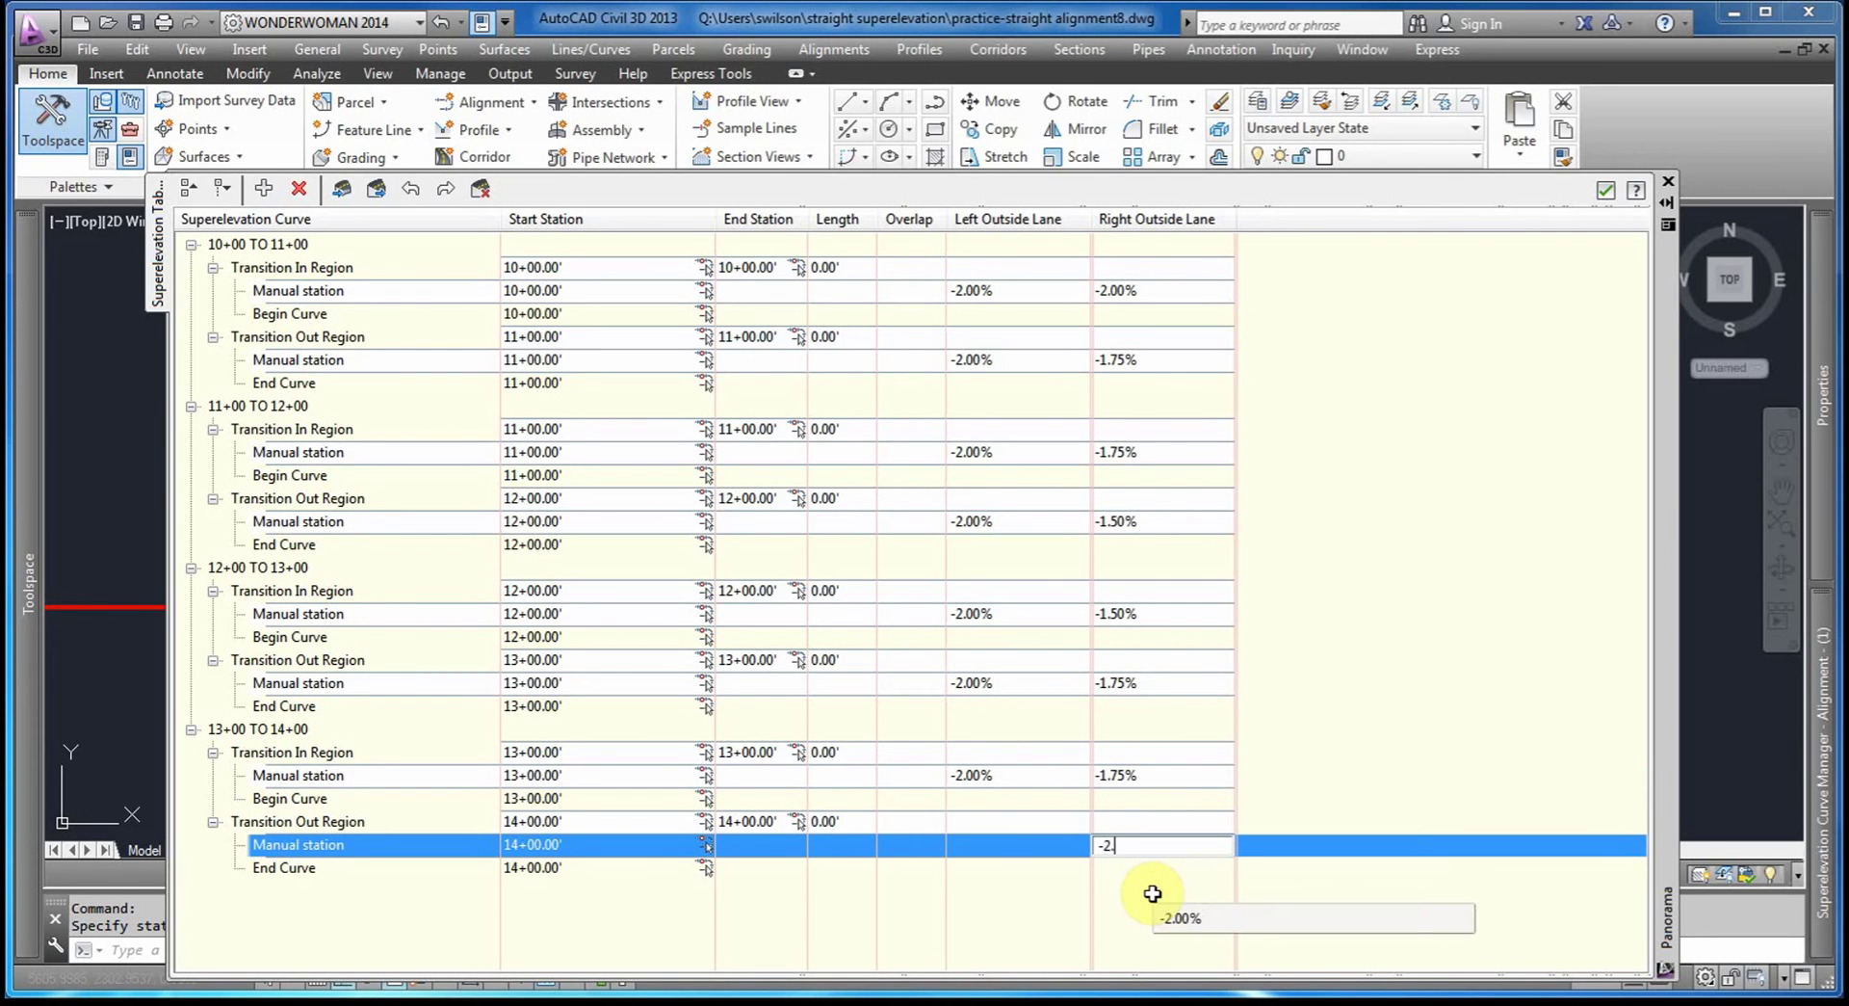
pyautogui.write('2.0')
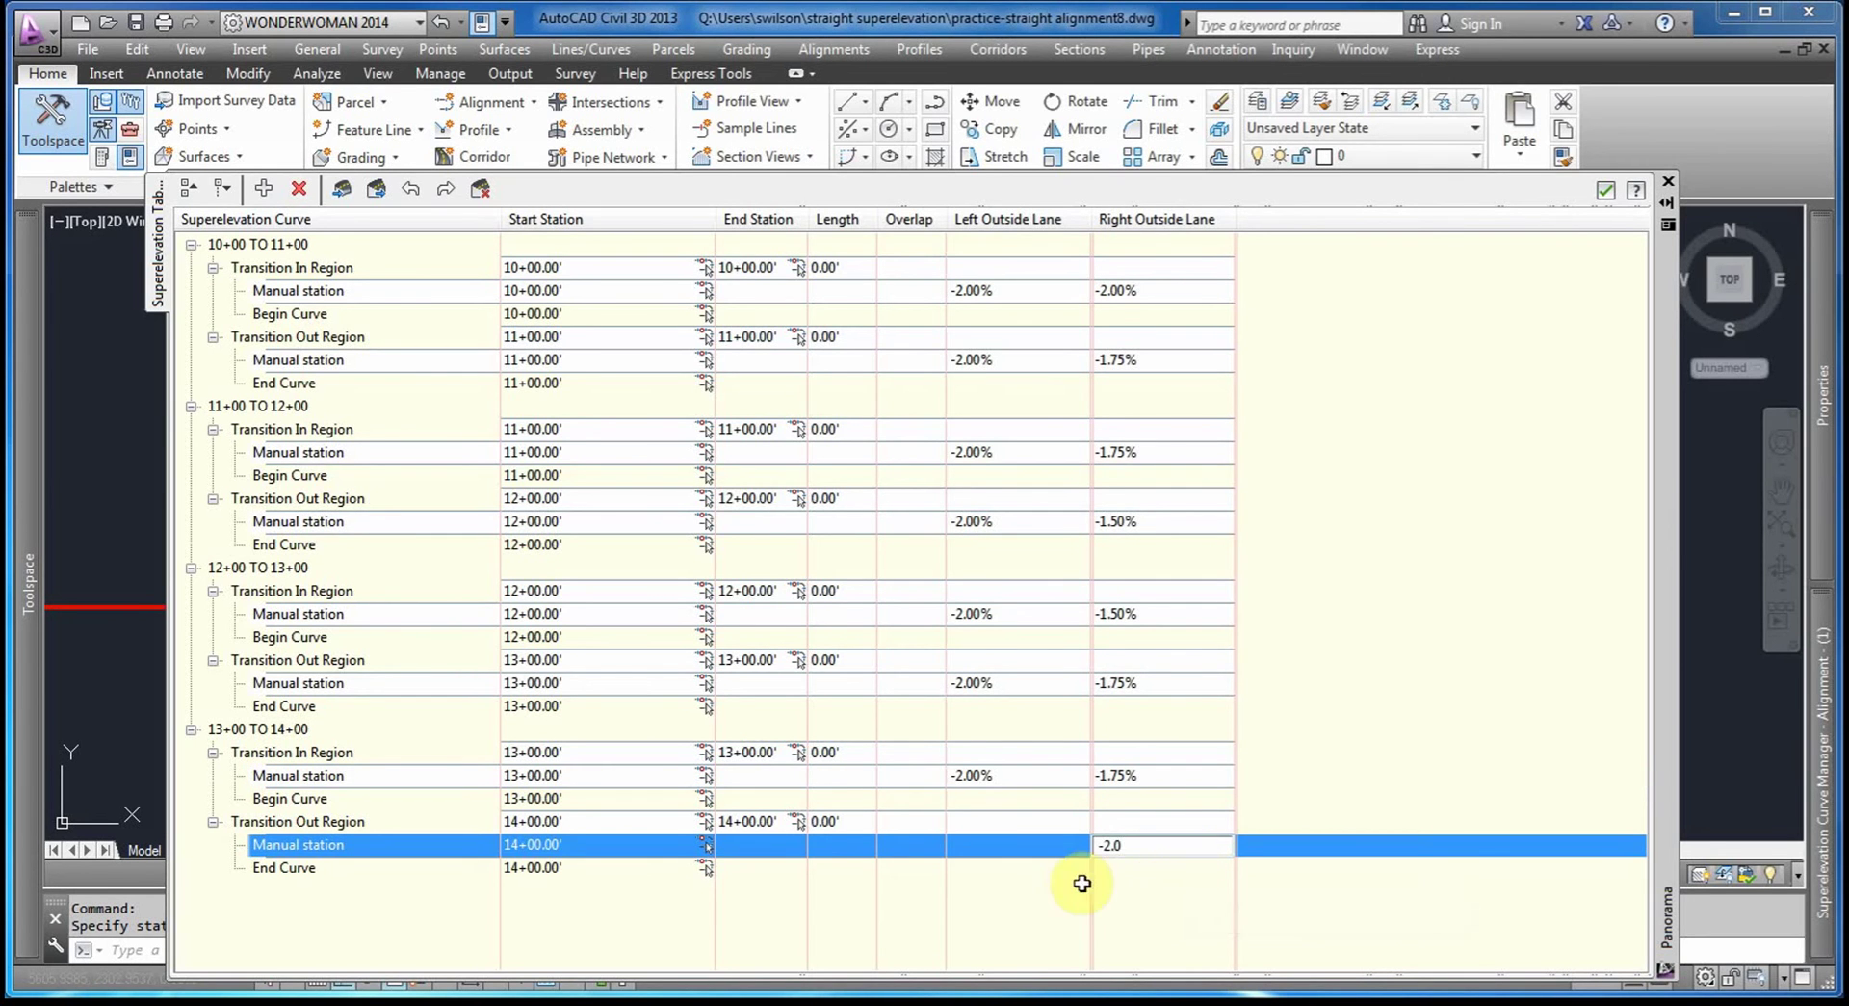
pyautogui.click(1024, 862)
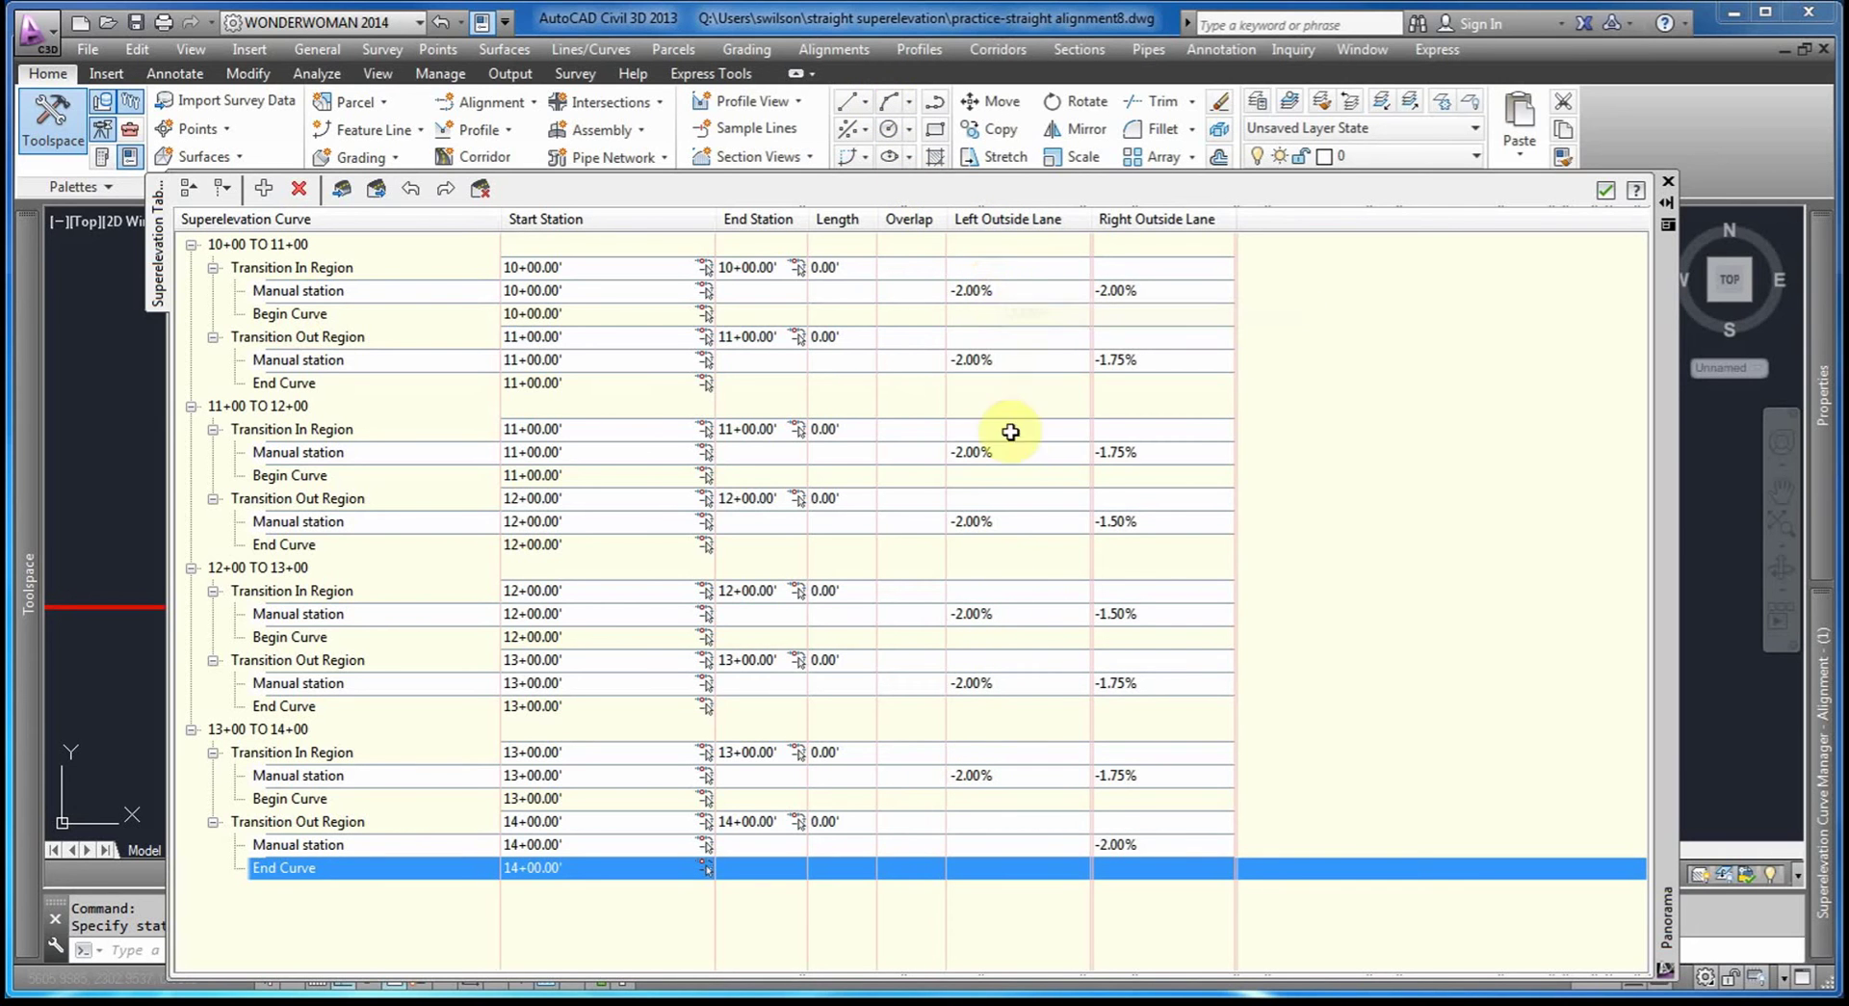
# Set the Left Outside Lane slope to -2.25% at both manual stations located at 12+00.
pyautogui.doubleClick(1000, 525)
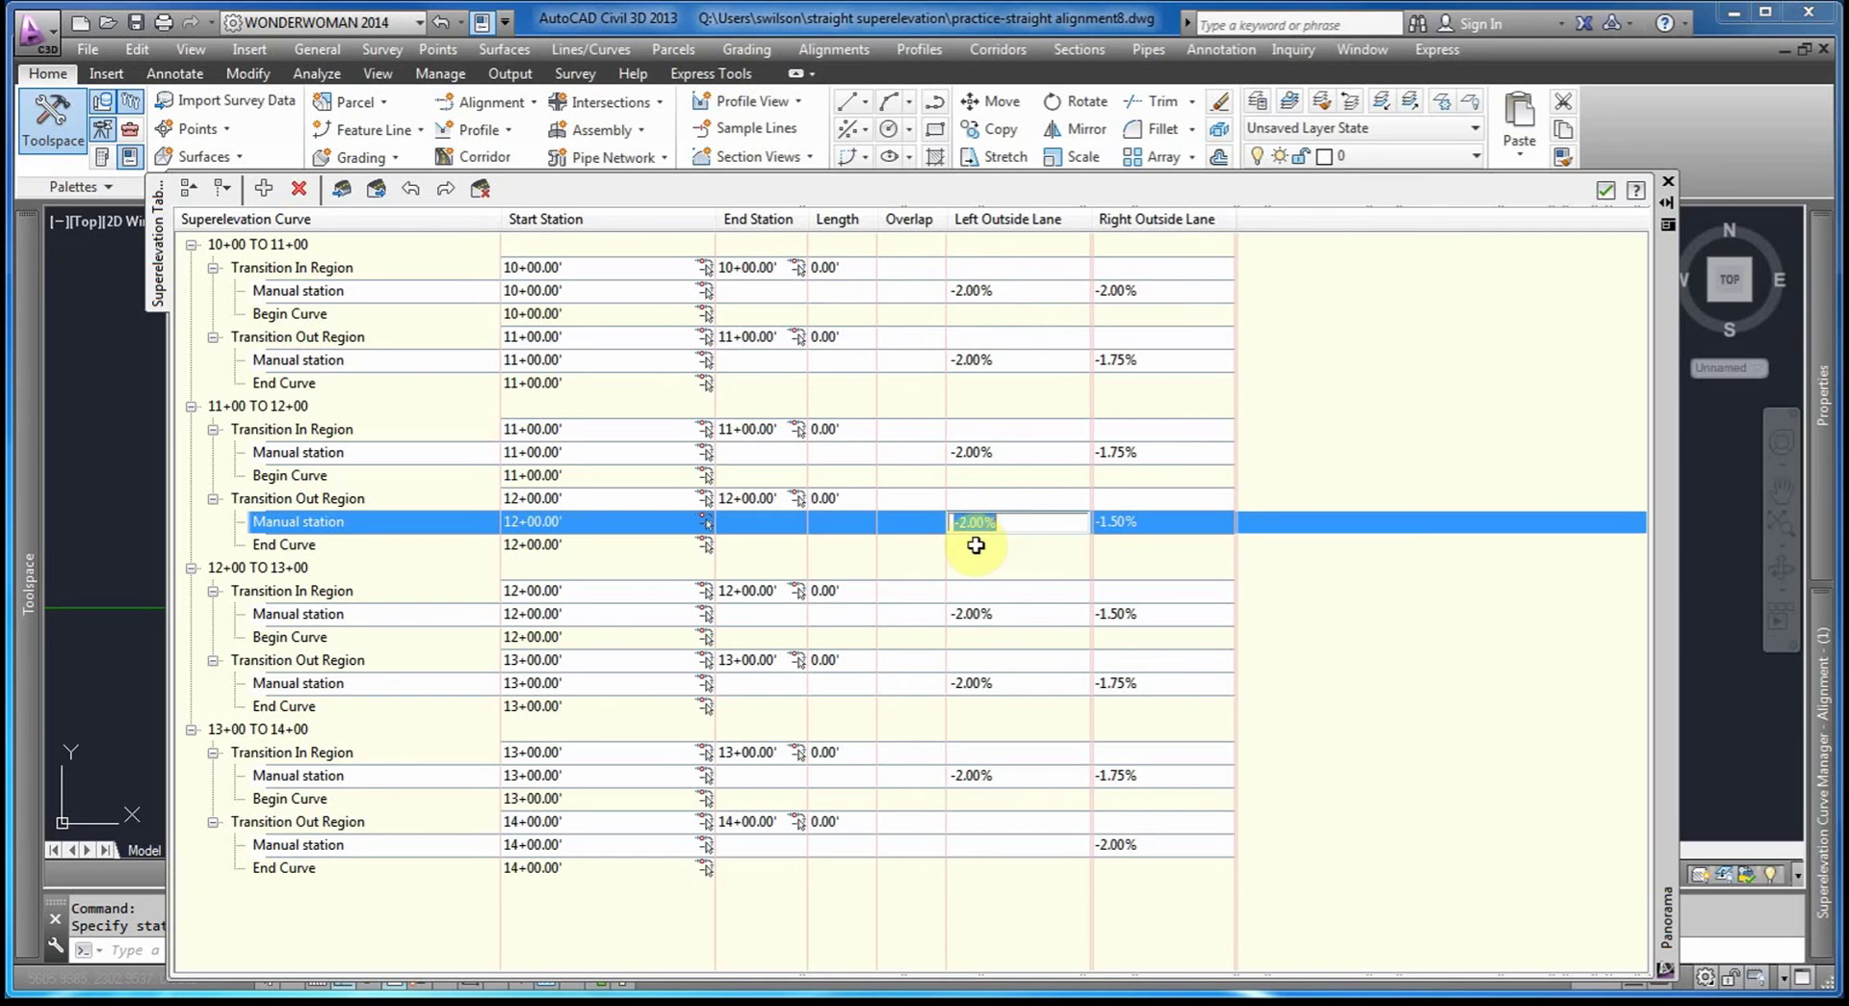
pyautogui.write('-')
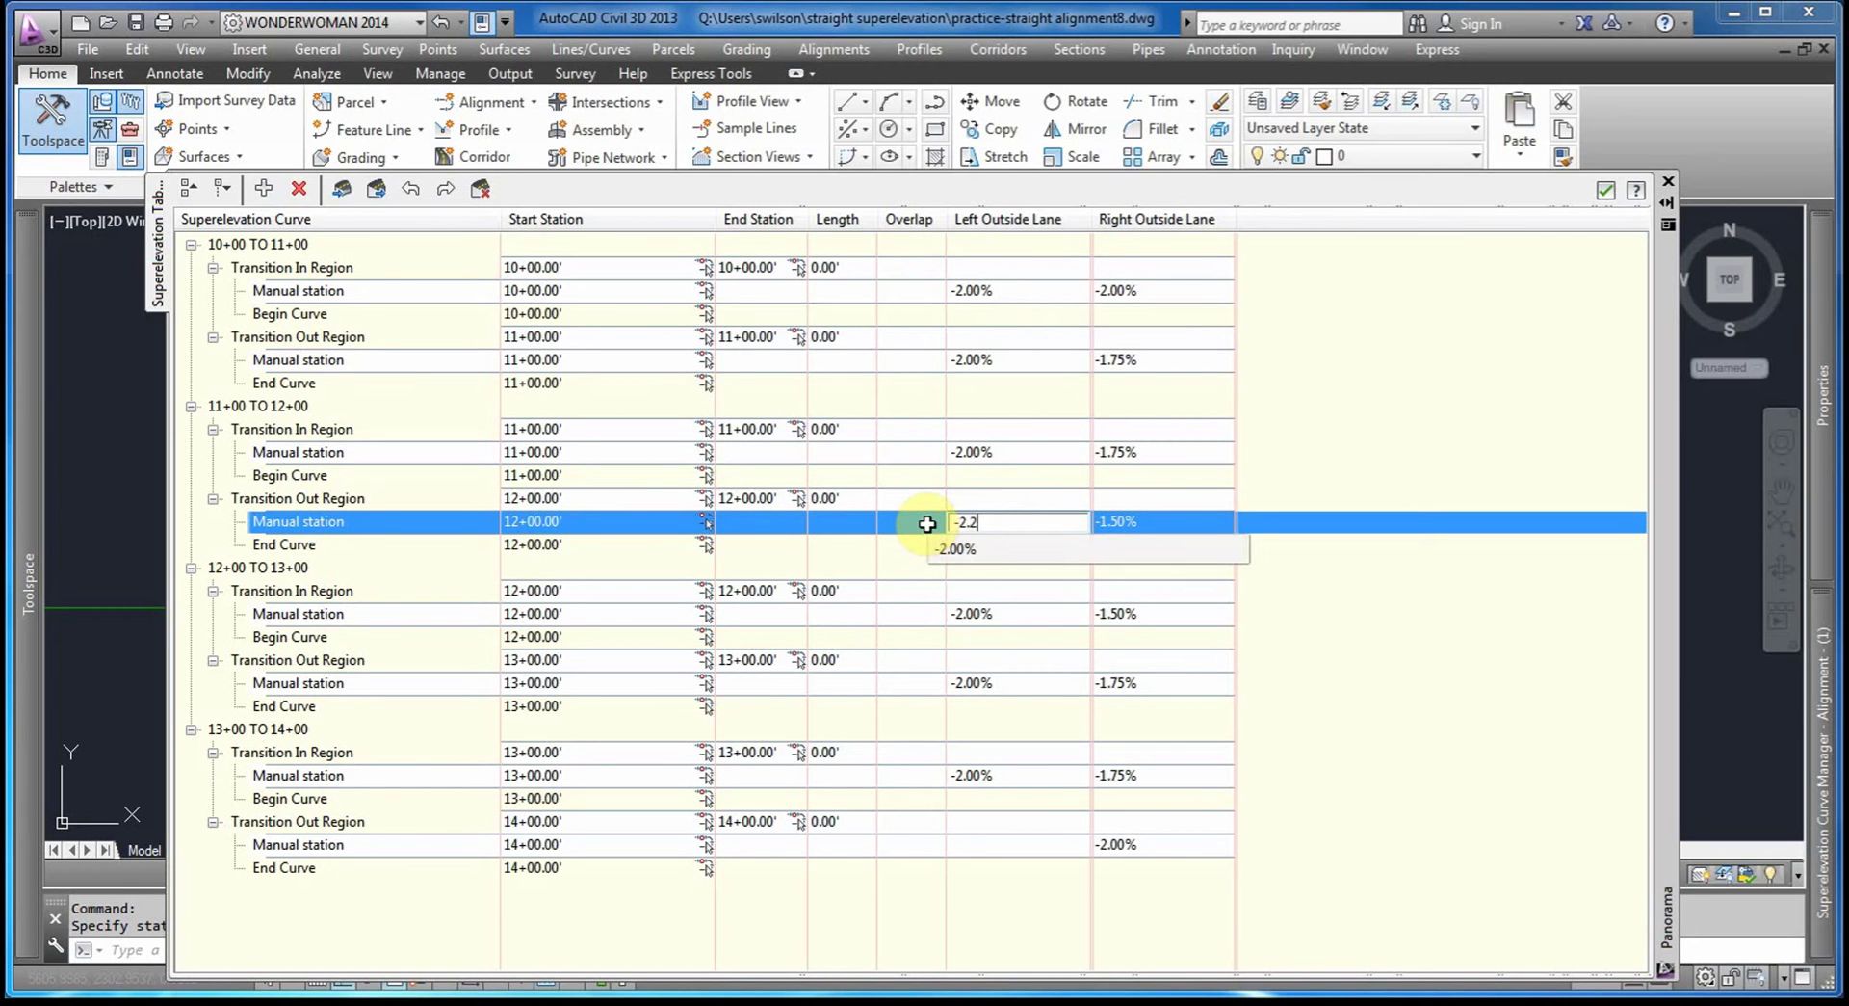
pyautogui.click(1002, 638)
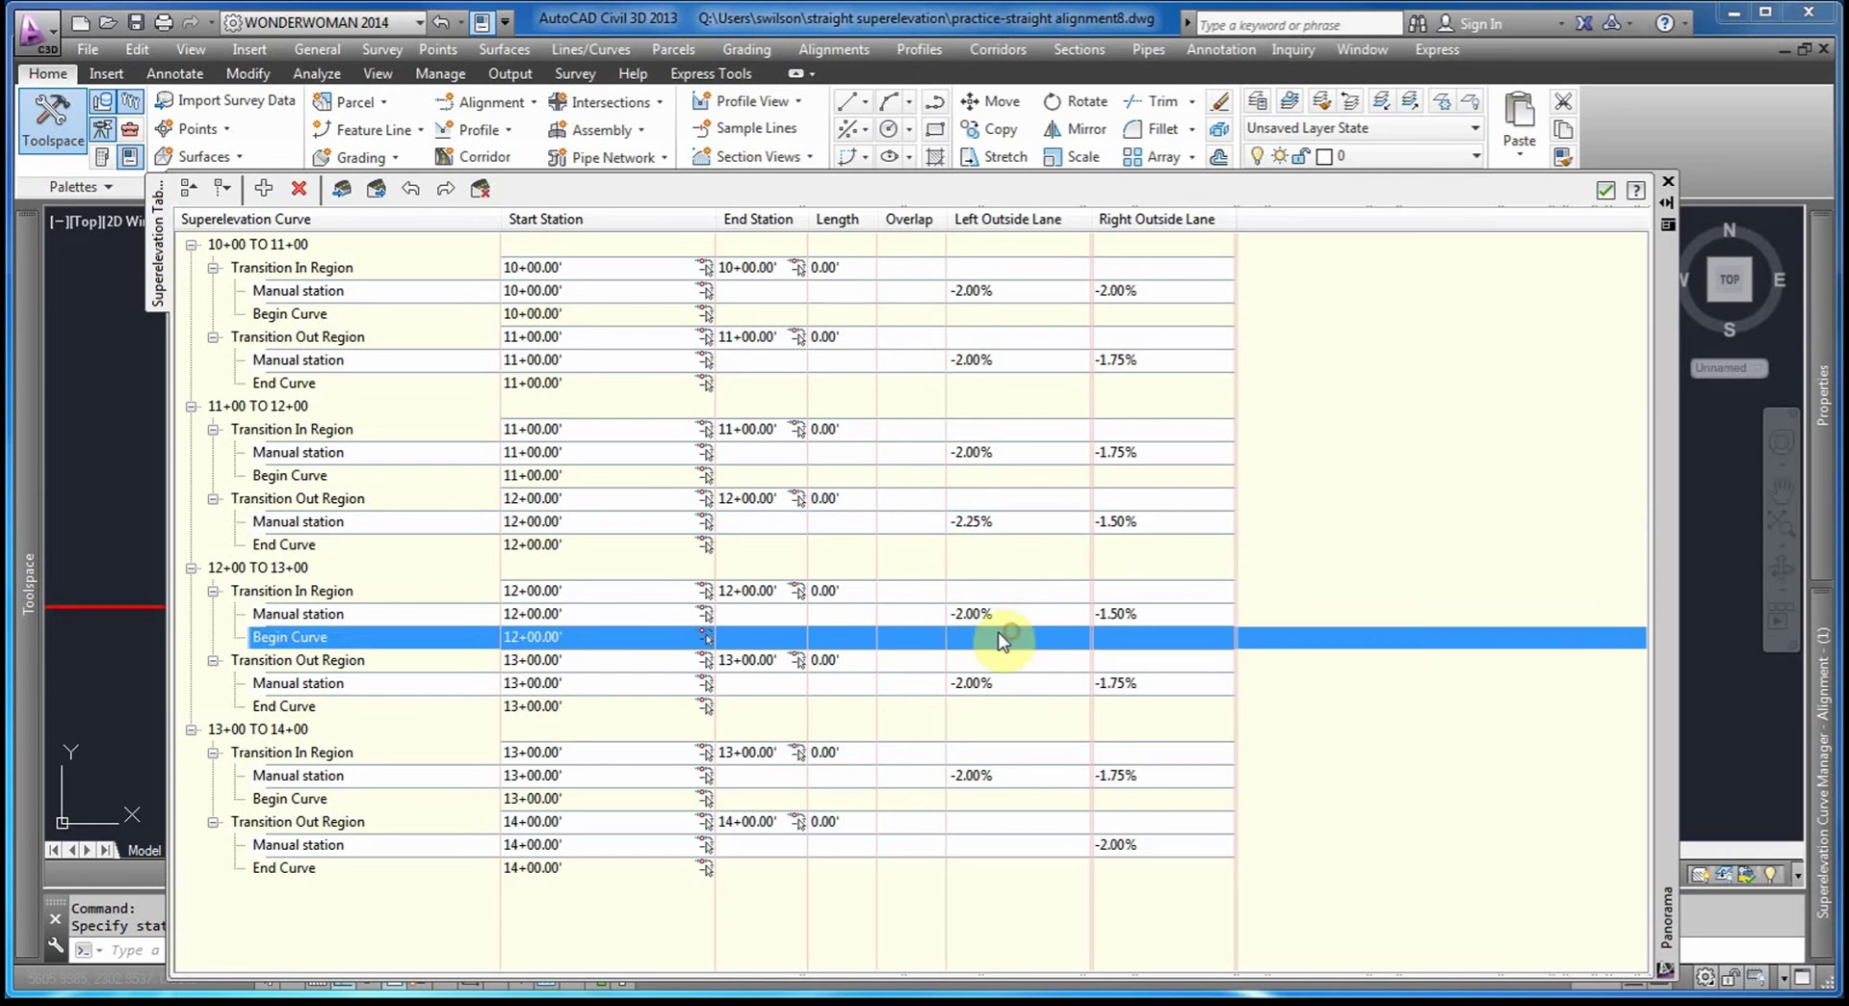
pyautogui.doubleClick(988, 615)
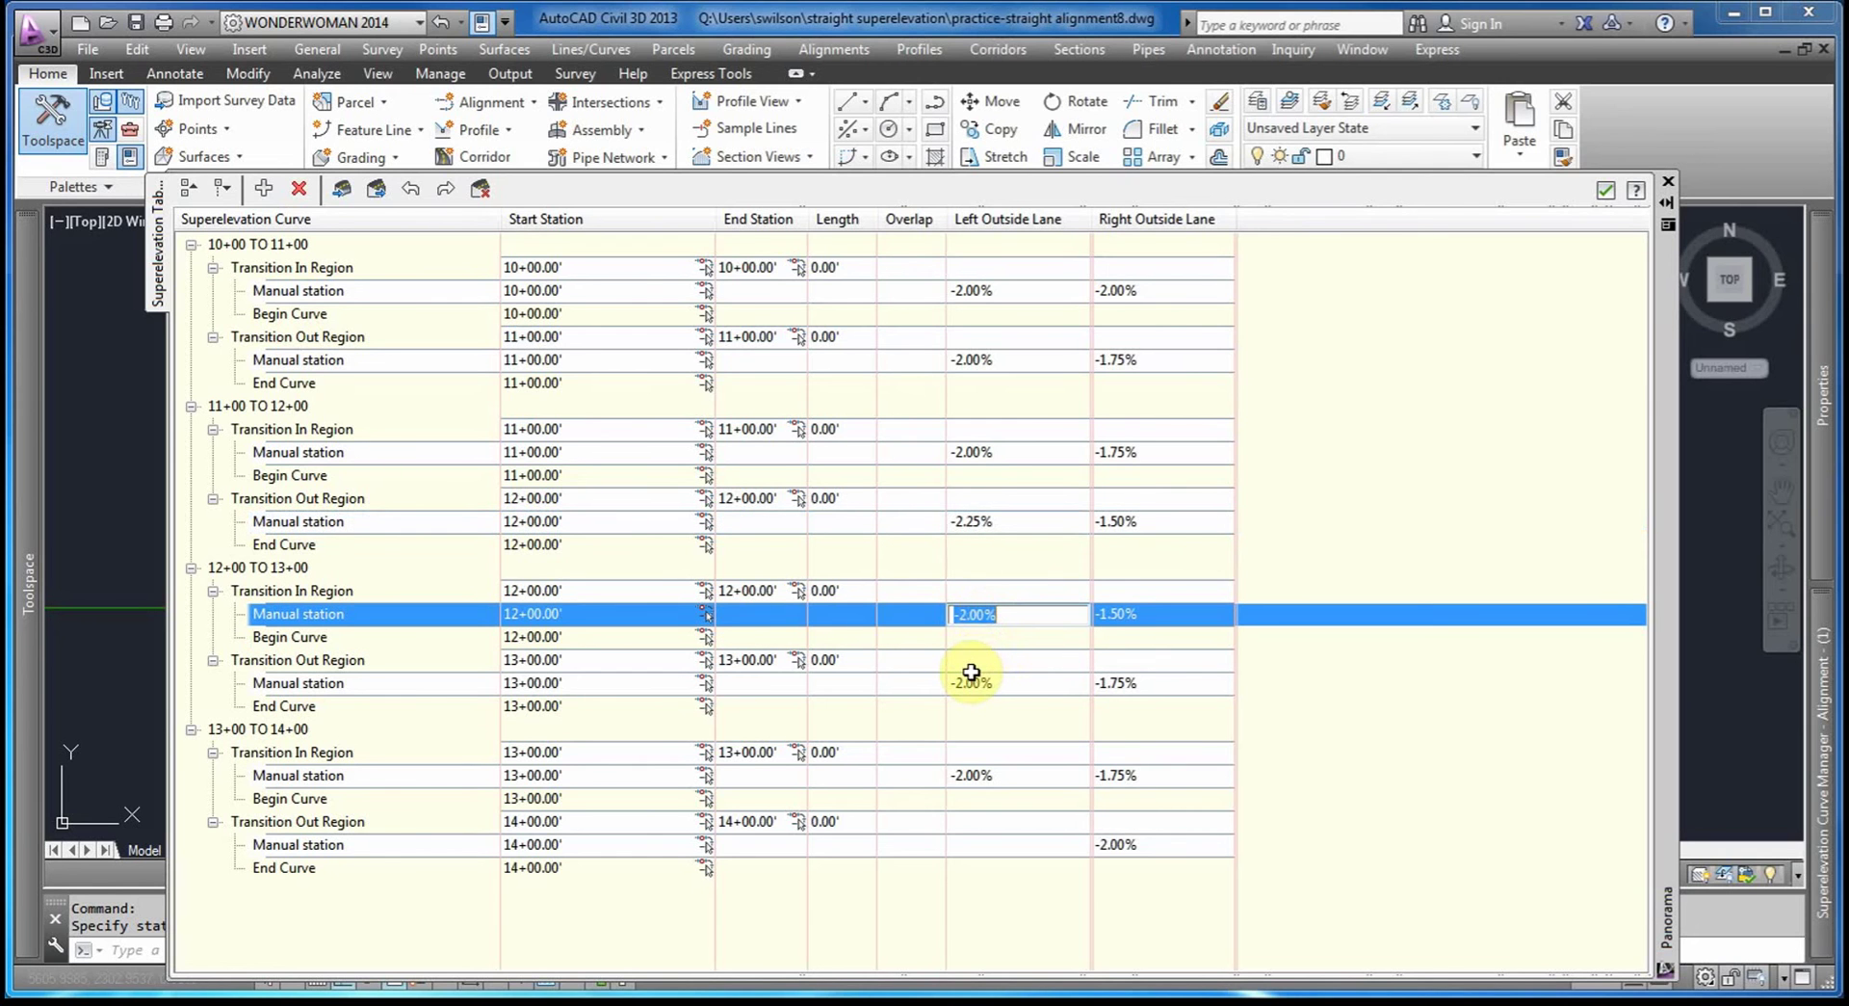
pyautogui.write('-')
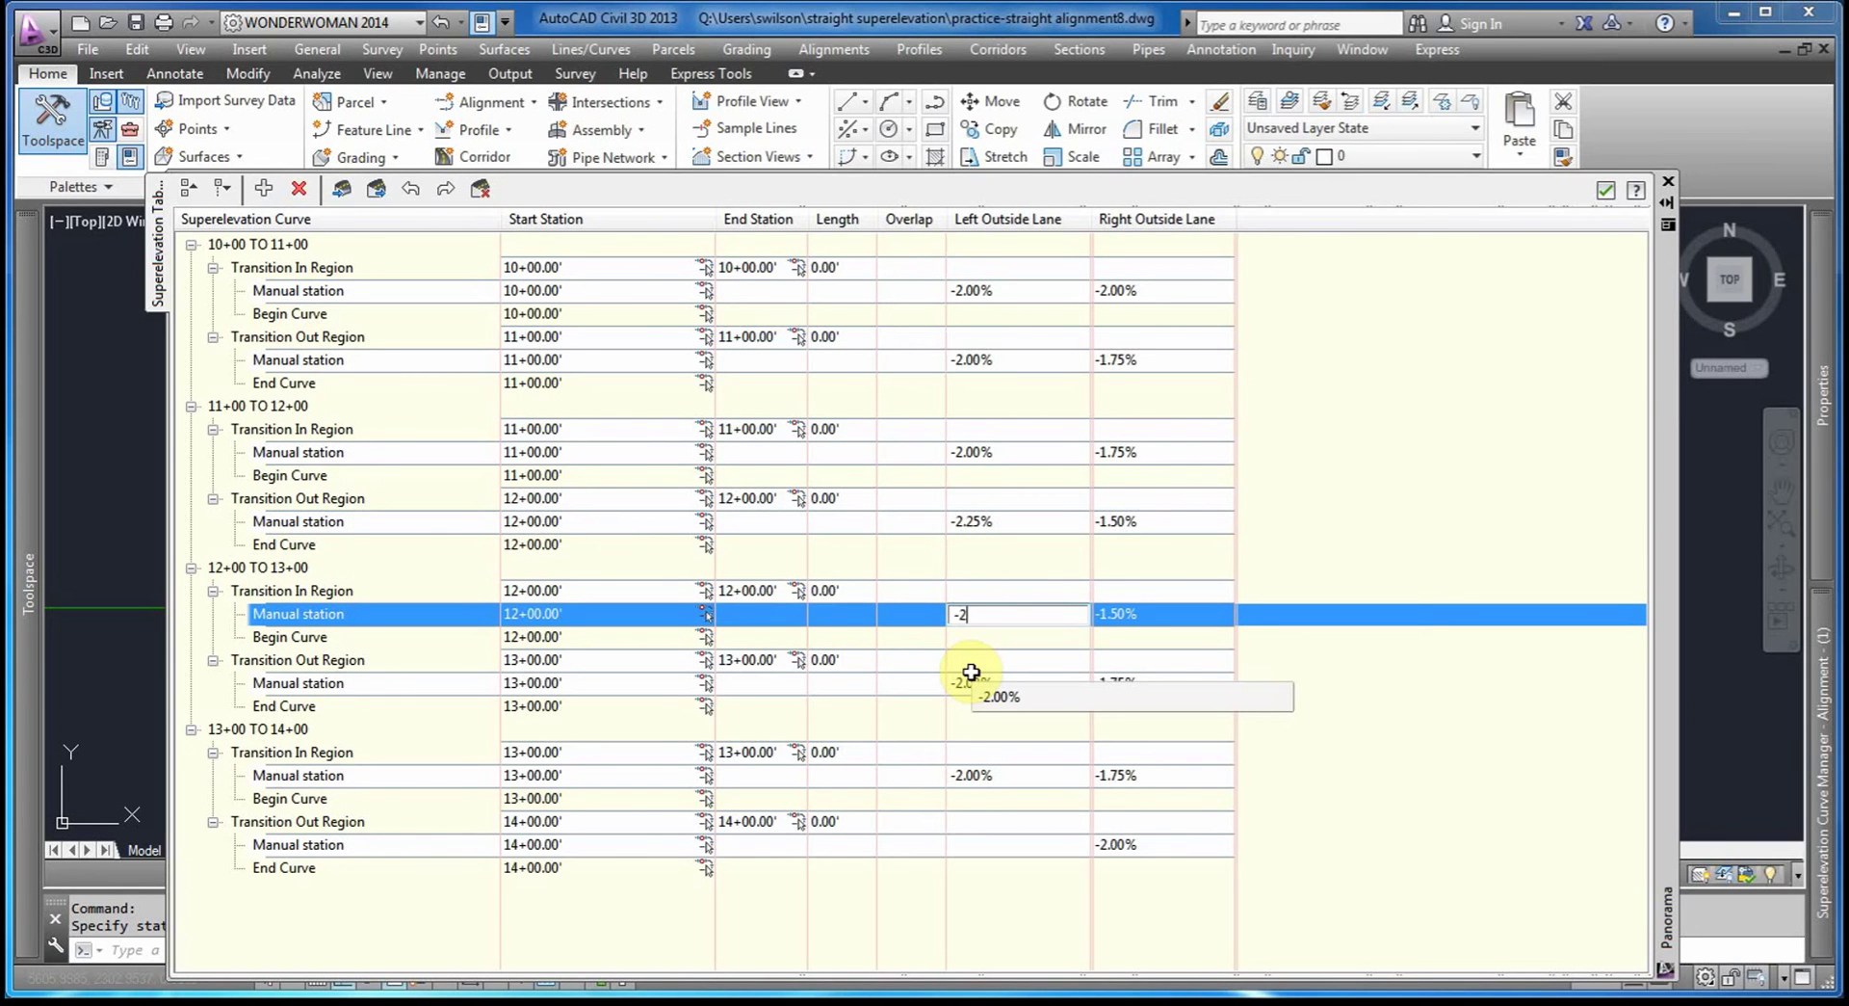
pyautogui.write('2.25')
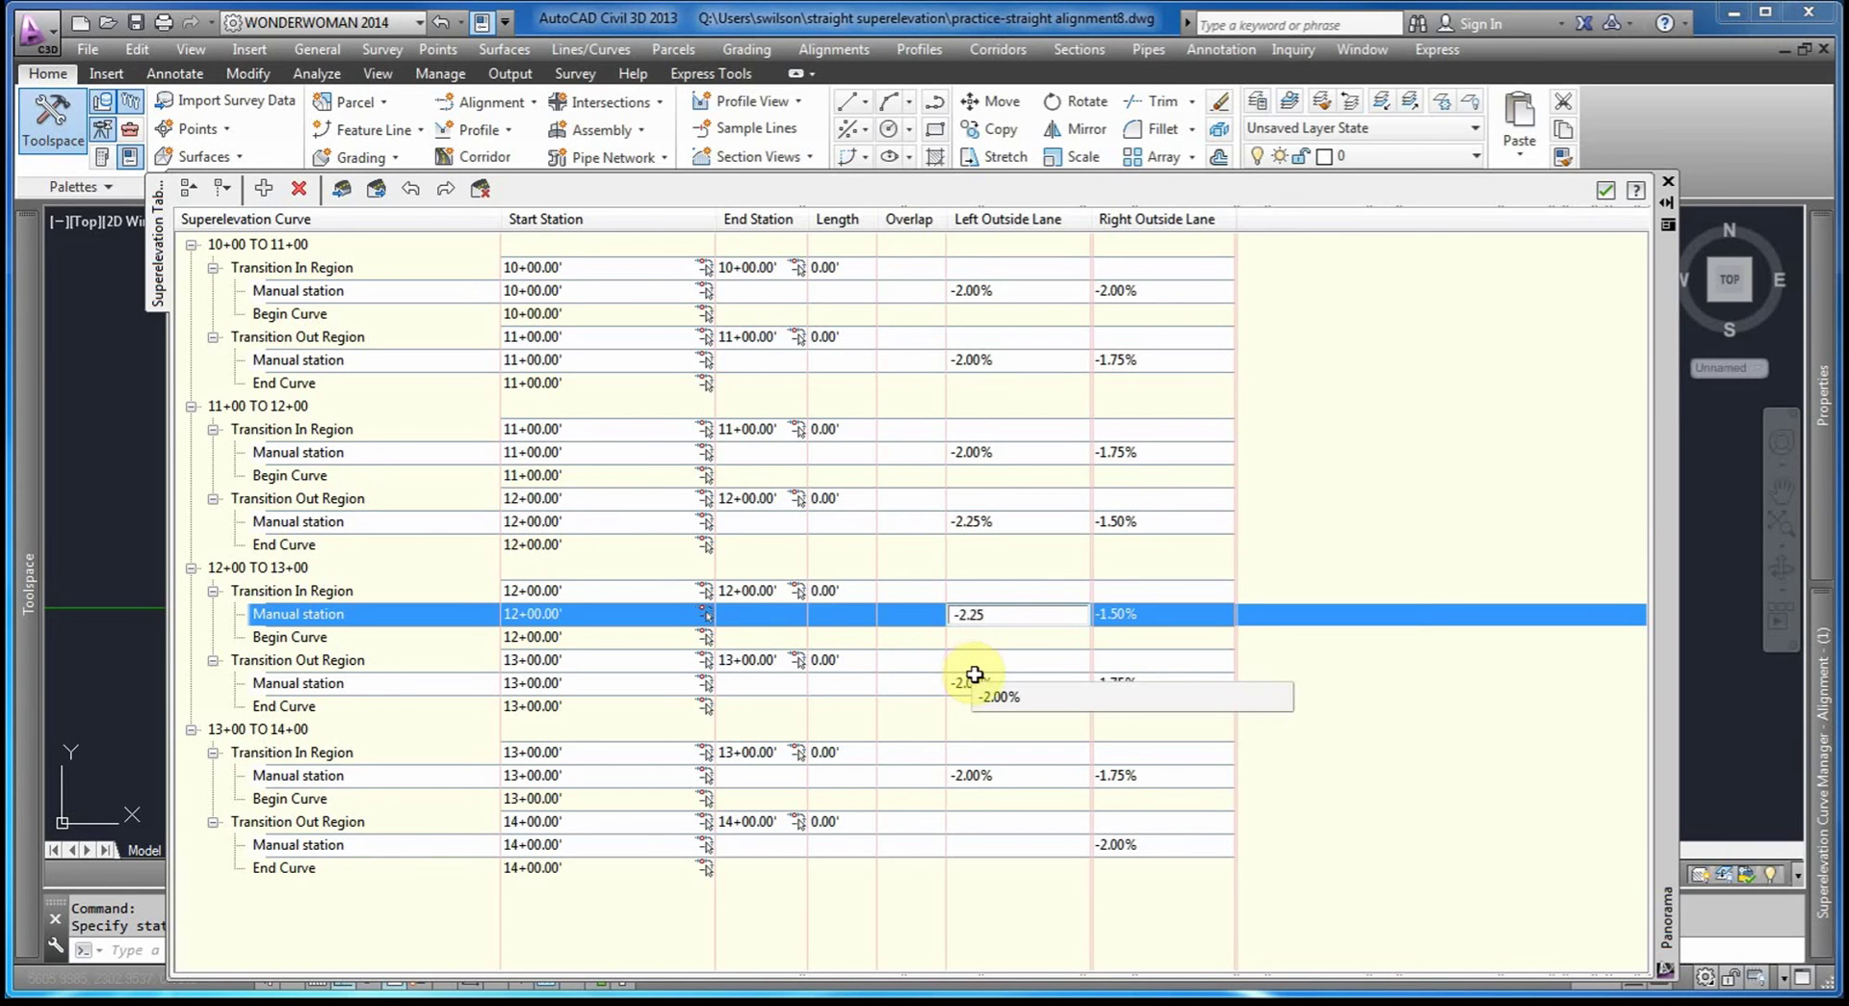
# Set the Left Outside Lane slope to -2.0% at the manual station located at 14+00.
pyautogui.doubleClick(1002, 778)
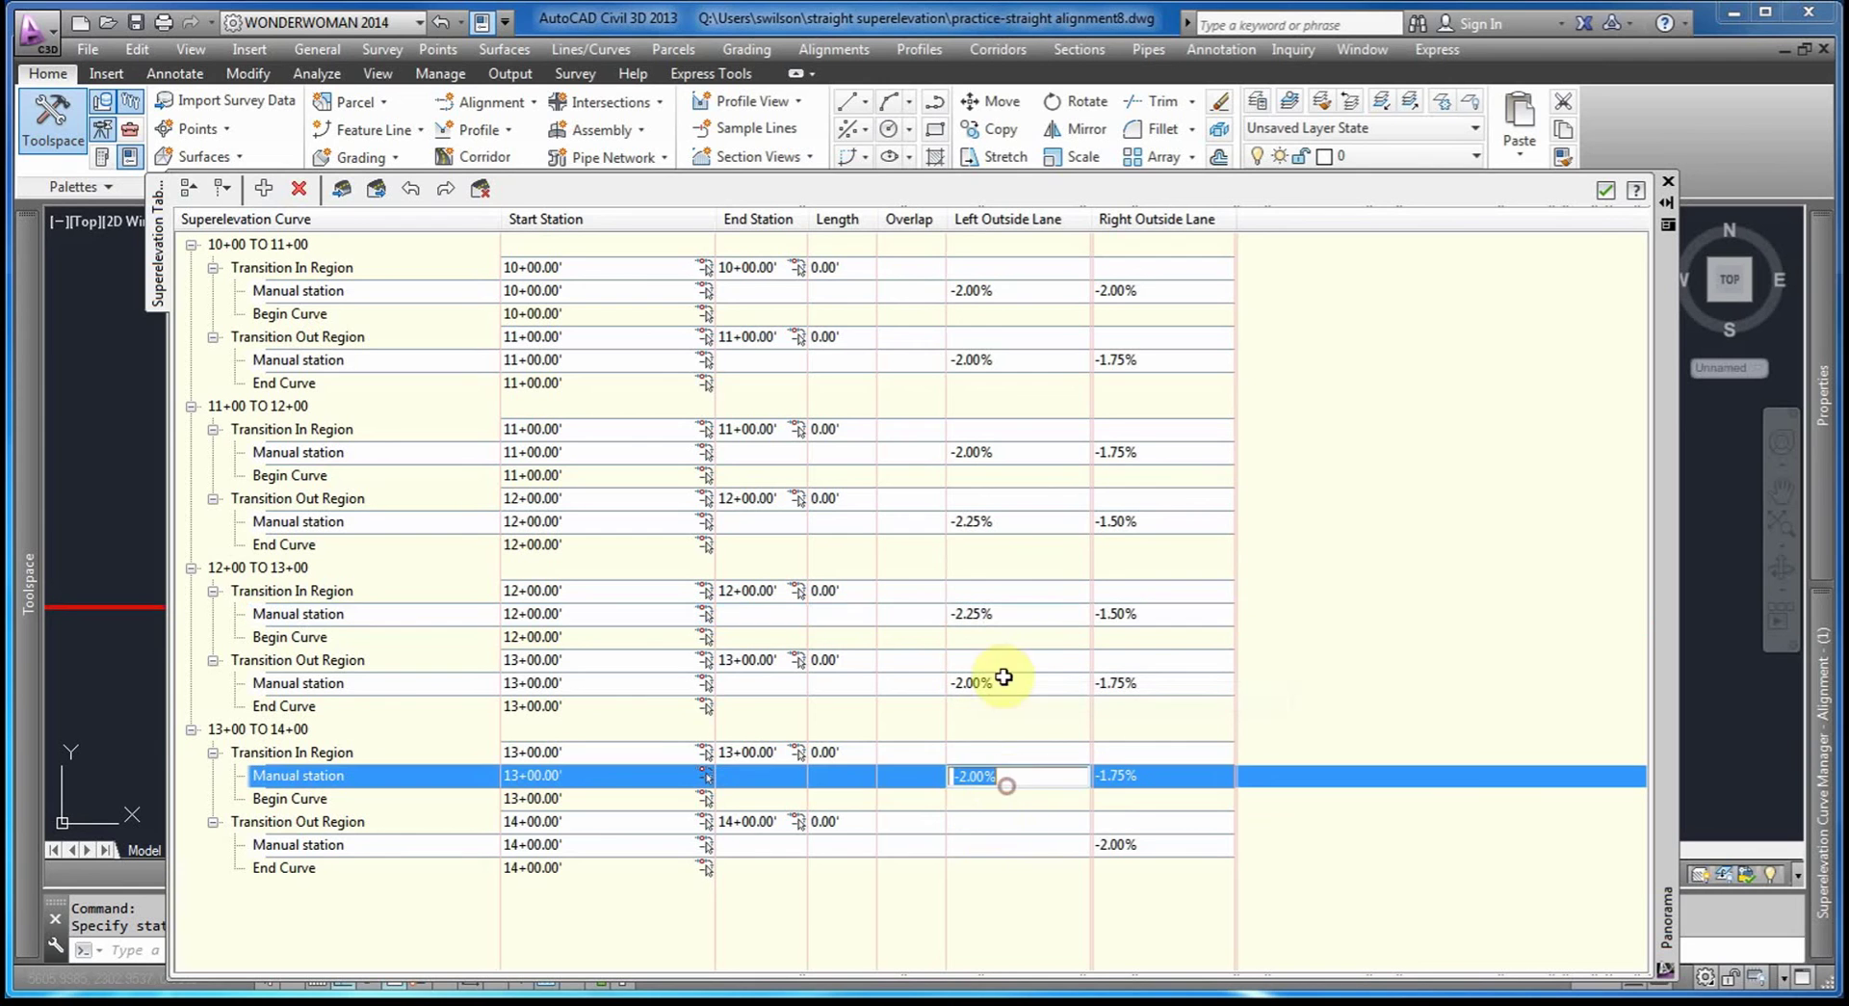
pyautogui.doubleClick(998, 845)
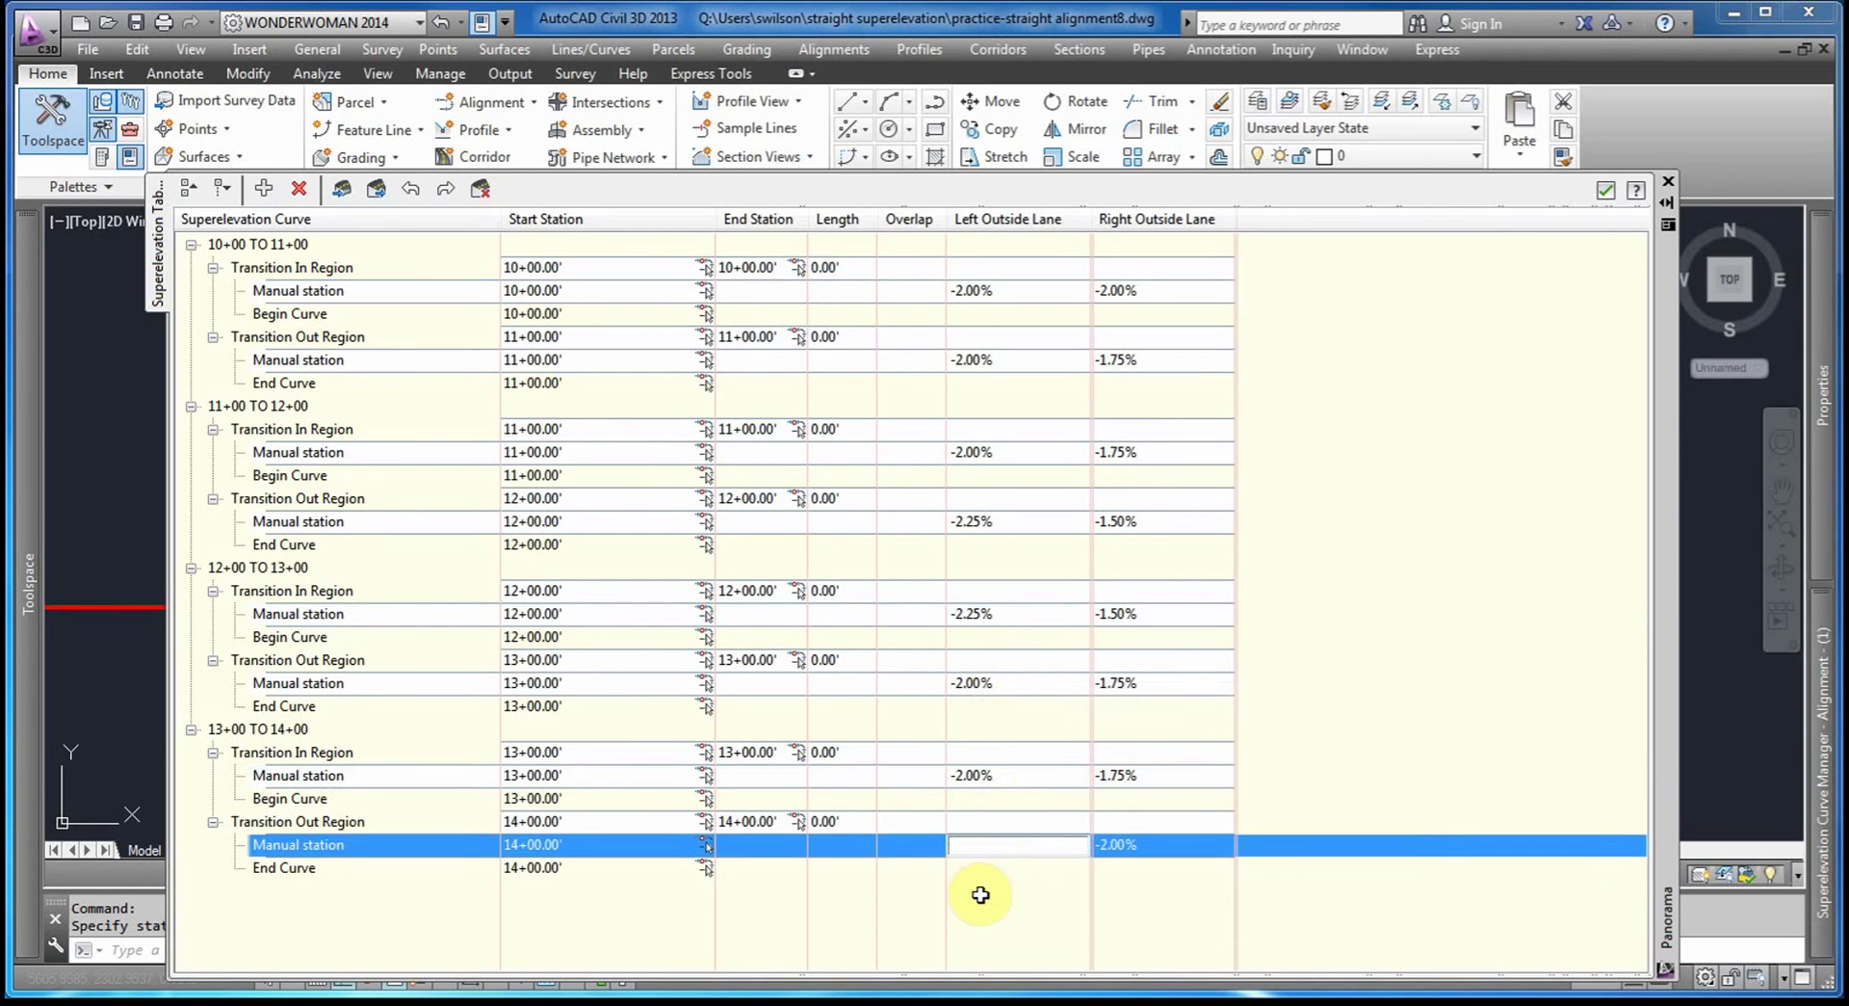
pyautogui.write('-')
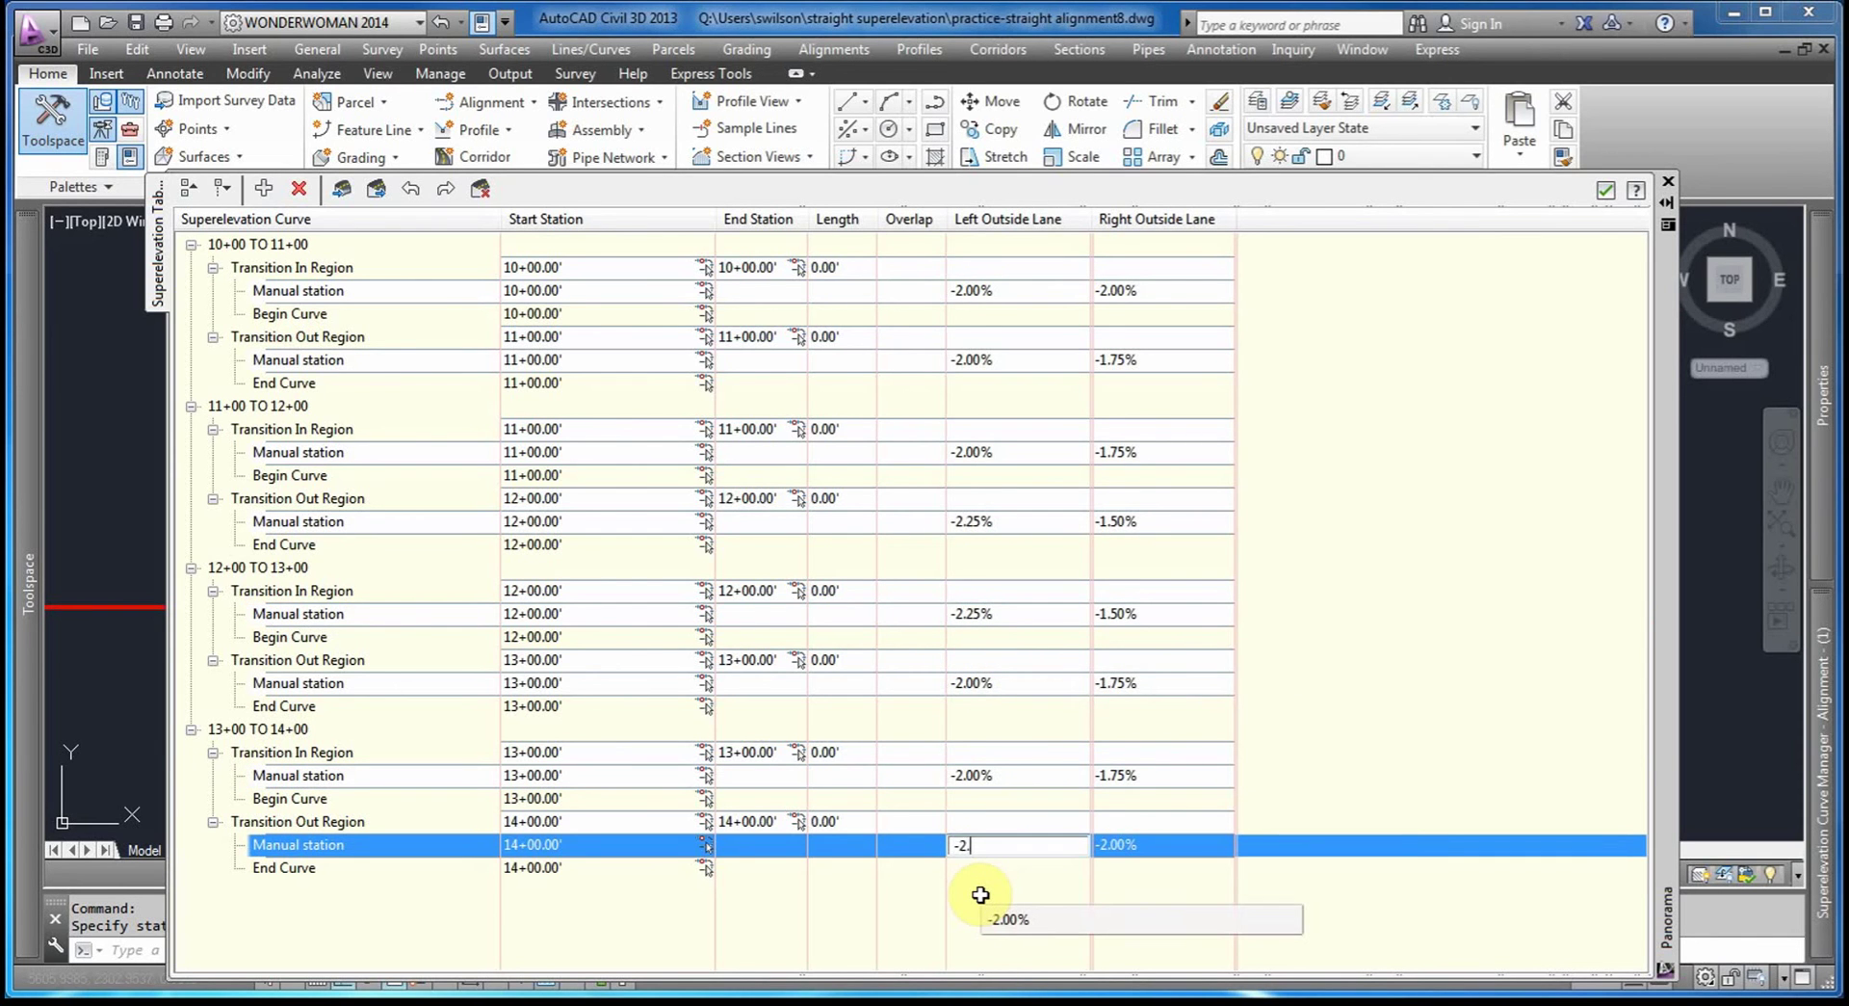
pyautogui.write('2.0')
pyautogui.click(963, 886)
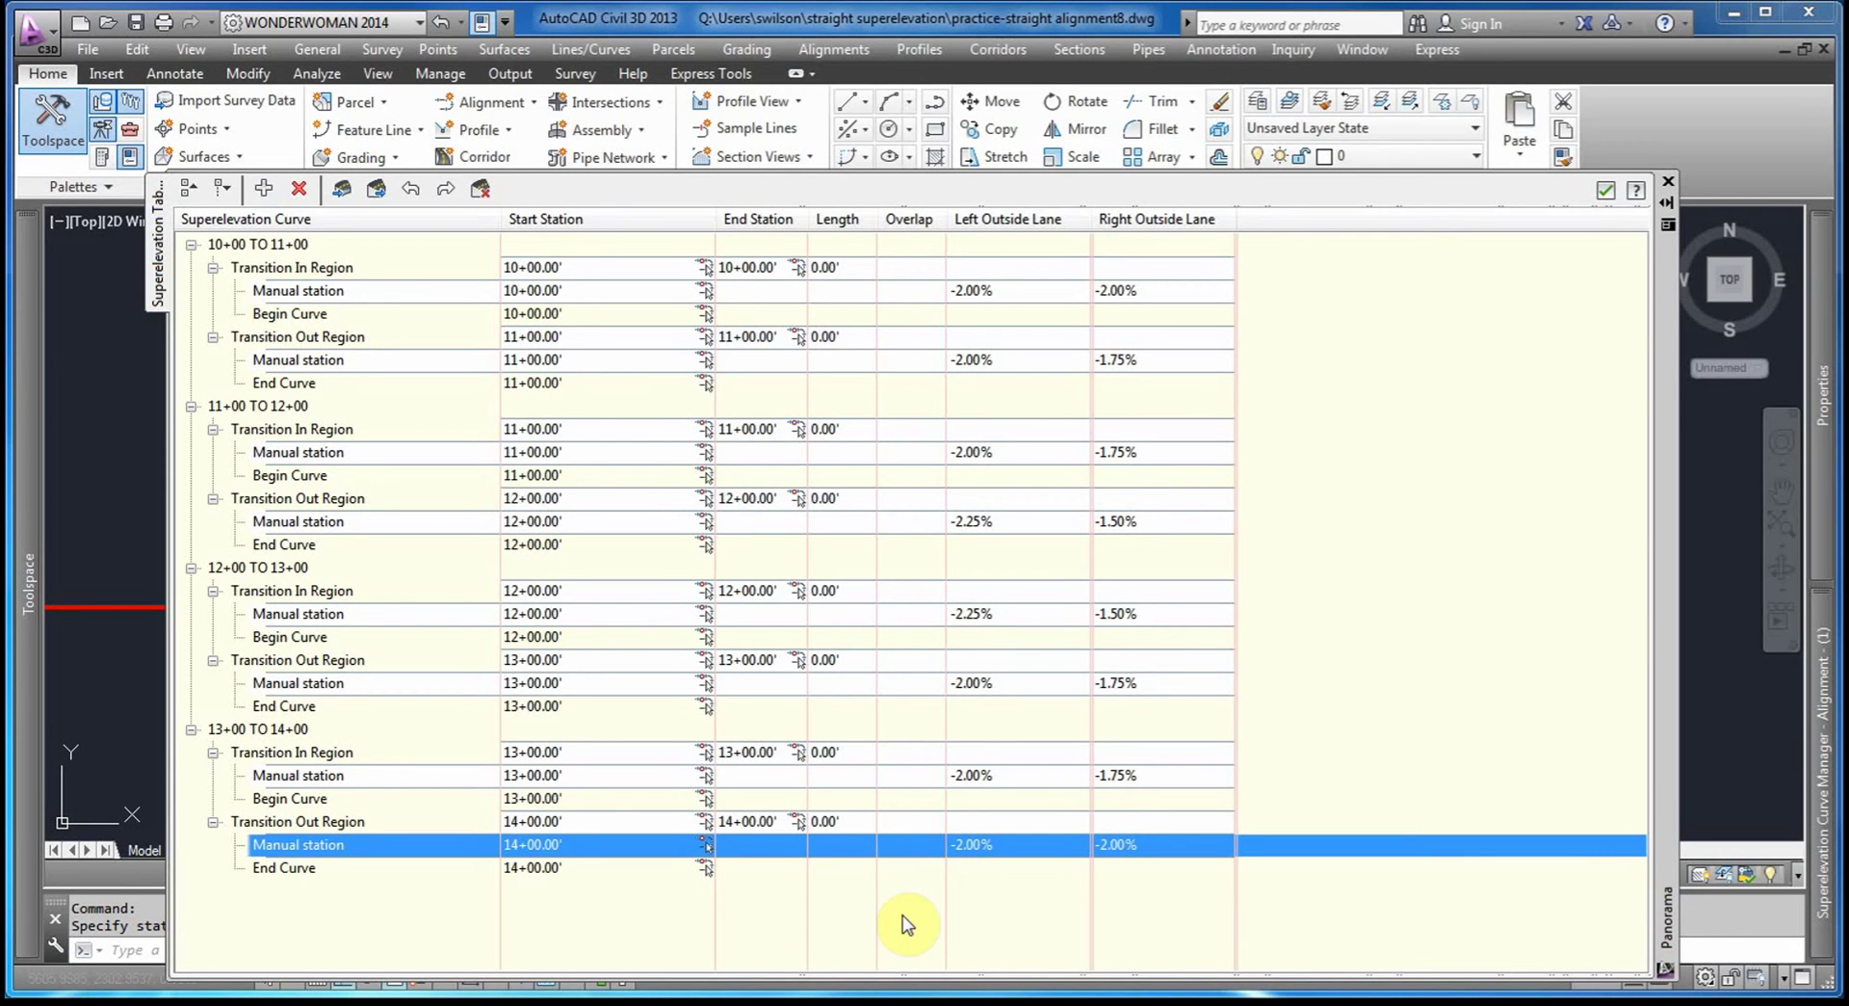
# Close the superelevation tabular editor and the Superelevation Curve Manager.
pyautogui.click(1668, 179)
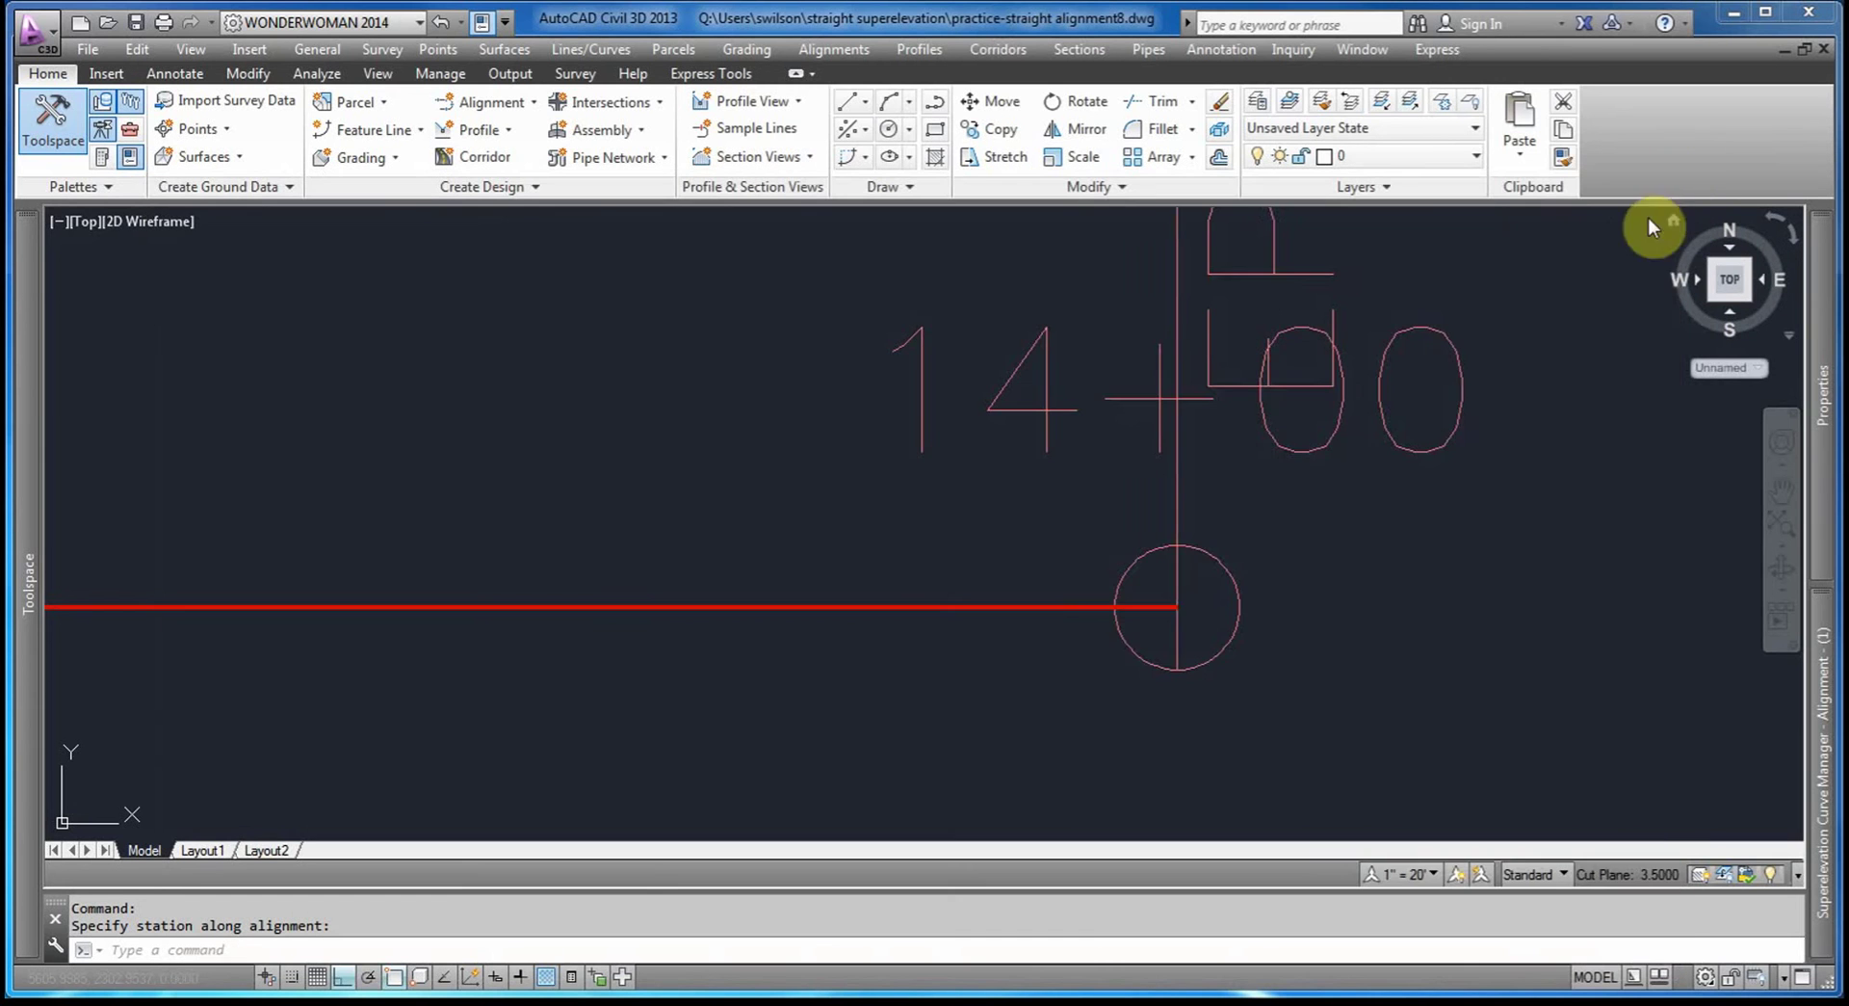
pyautogui.moveTo(1824, 771)
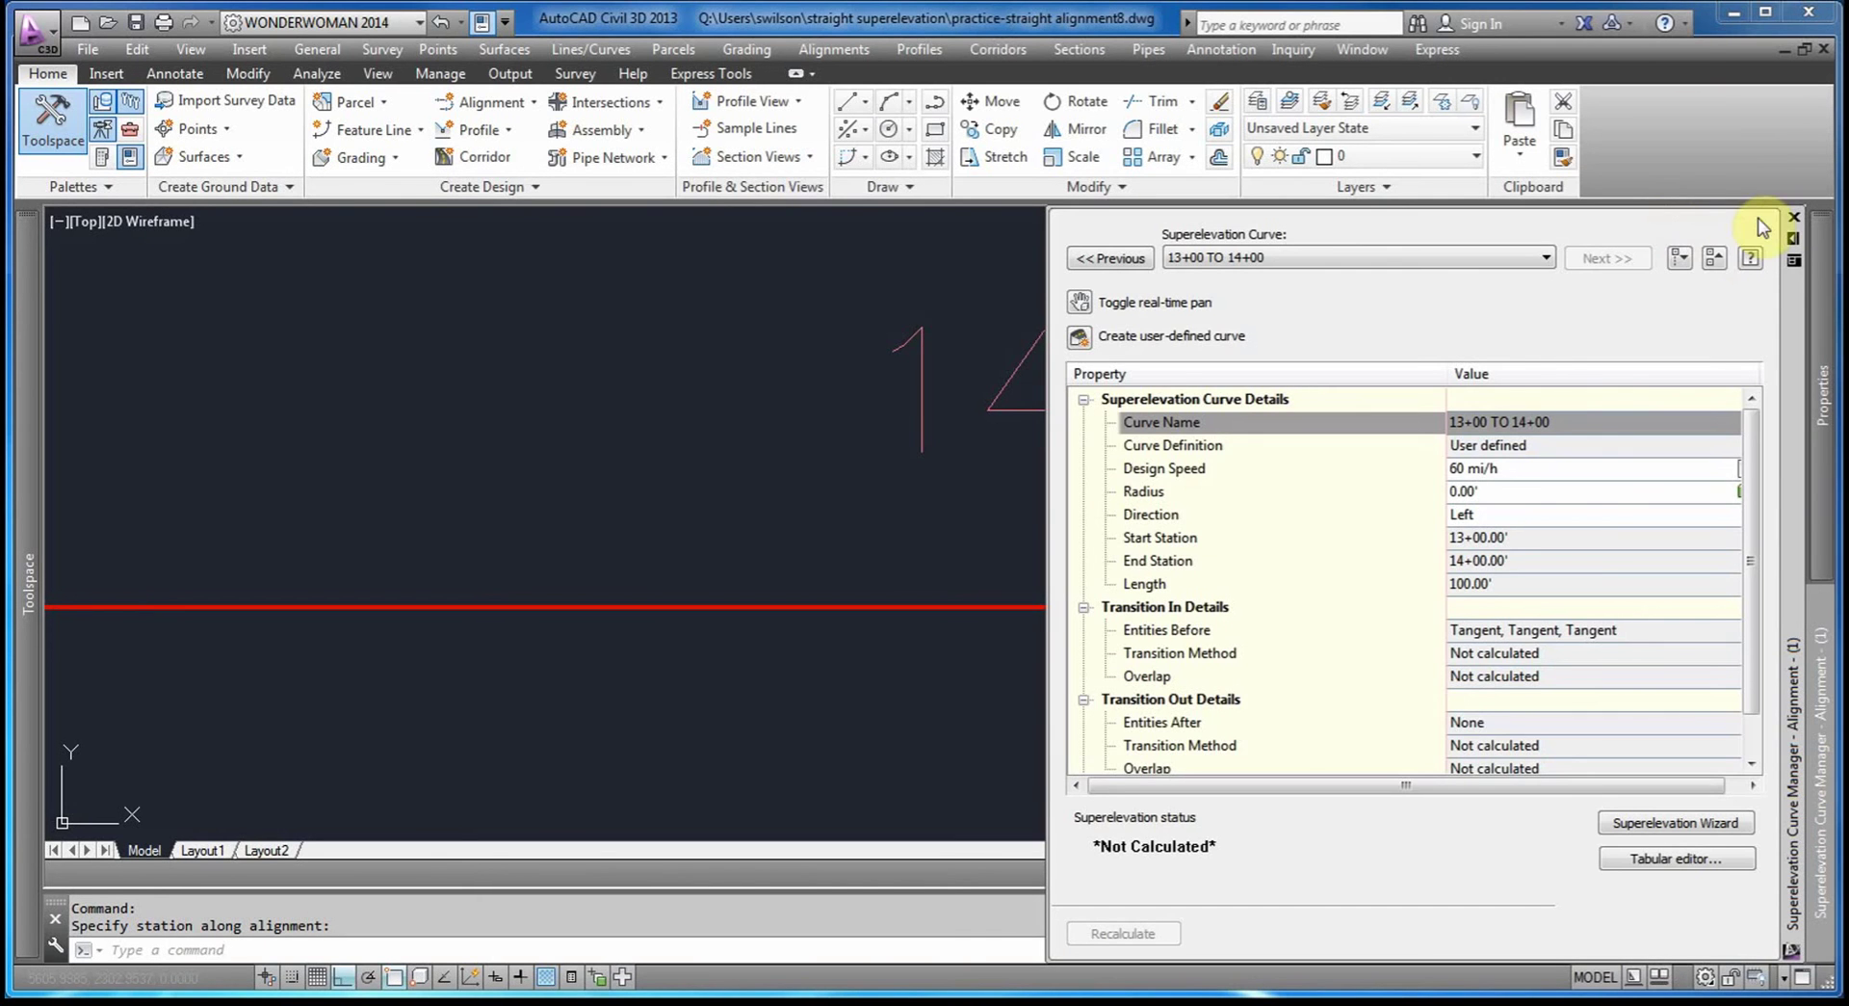
pyautogui.click(1794, 217)
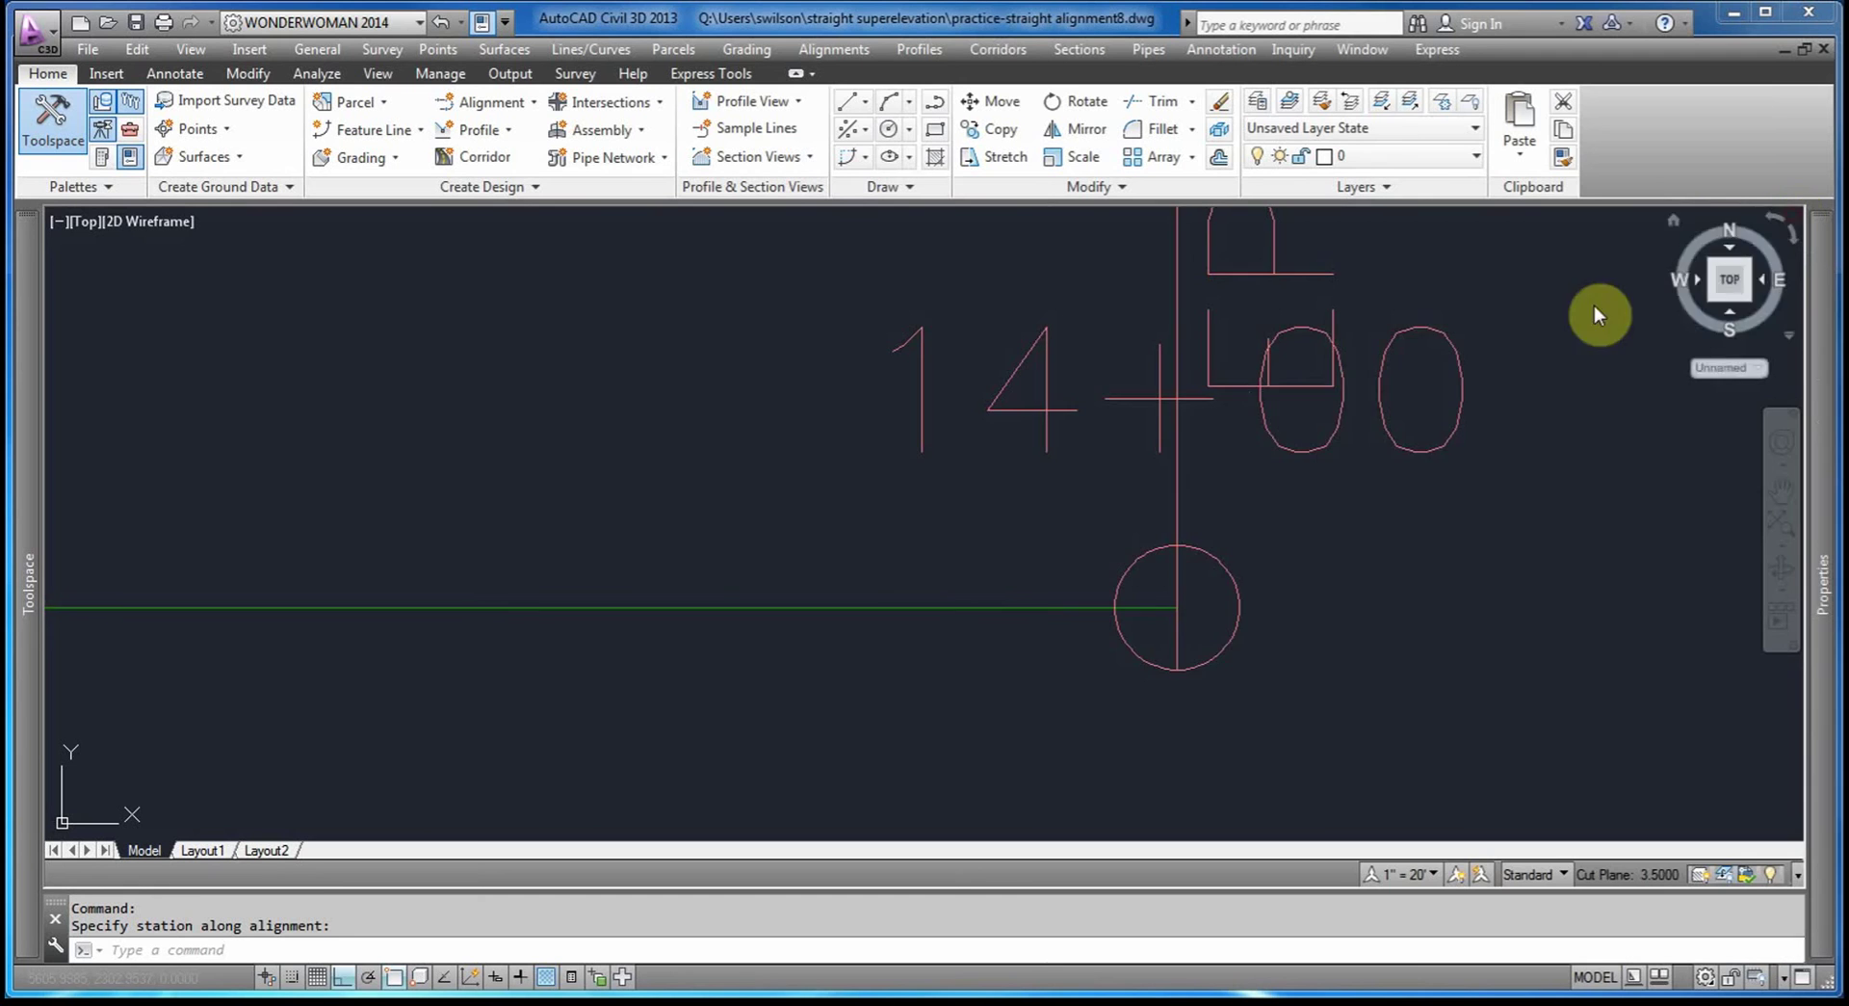
# Start a new corridor from the straight alignment and name it STRAIGHT ALIGNMENT.
pyautogui.scroll(-12, 1304, 524)
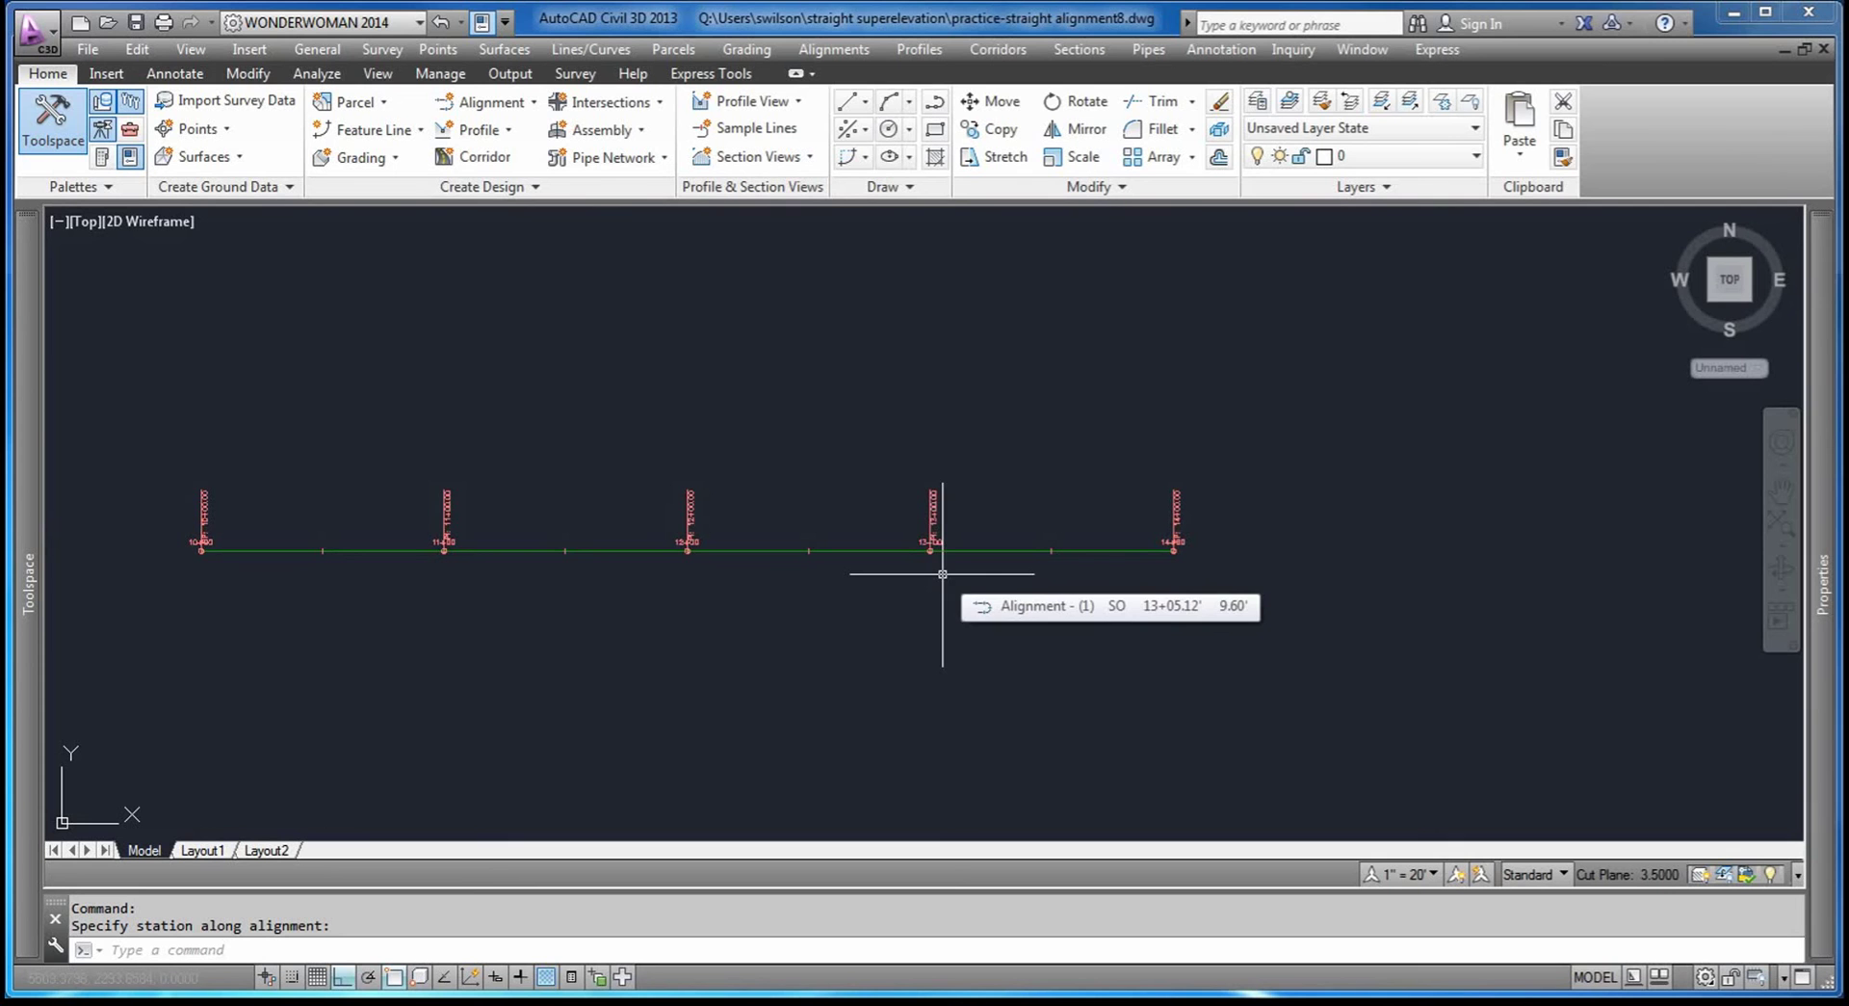
pyautogui.click(524, 550)
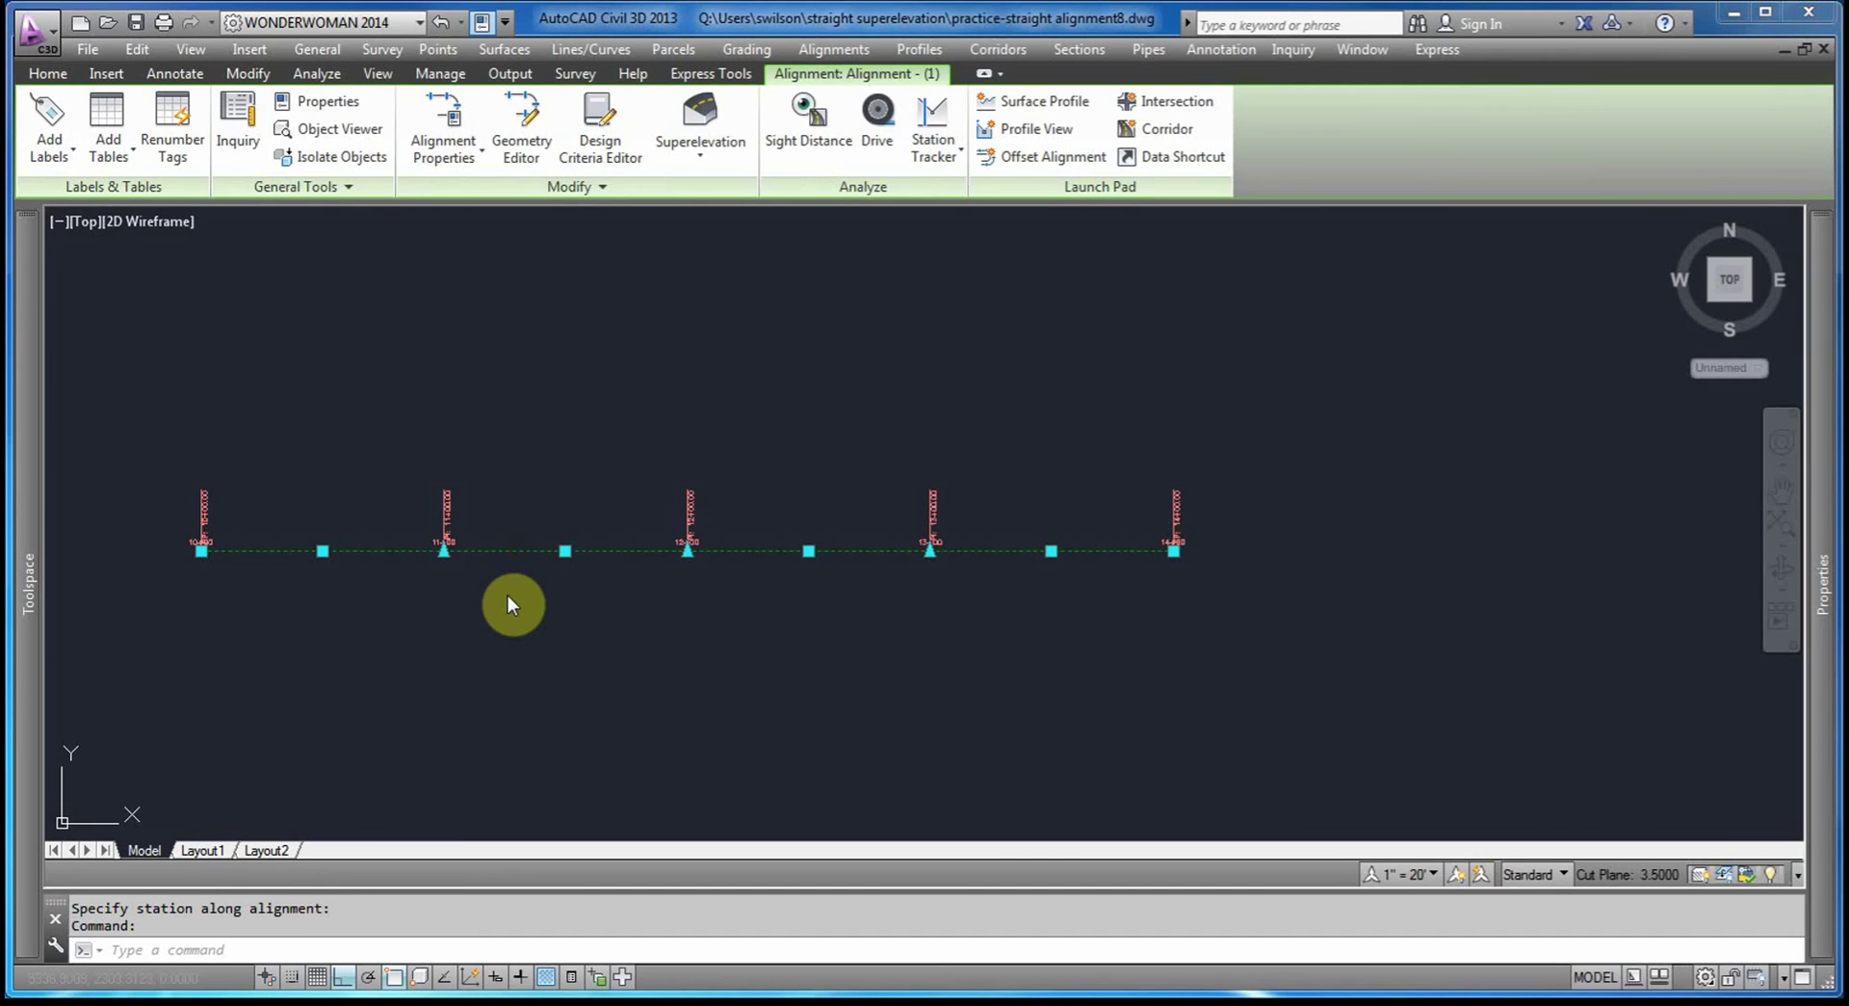
pyautogui.moveTo(27, 386)
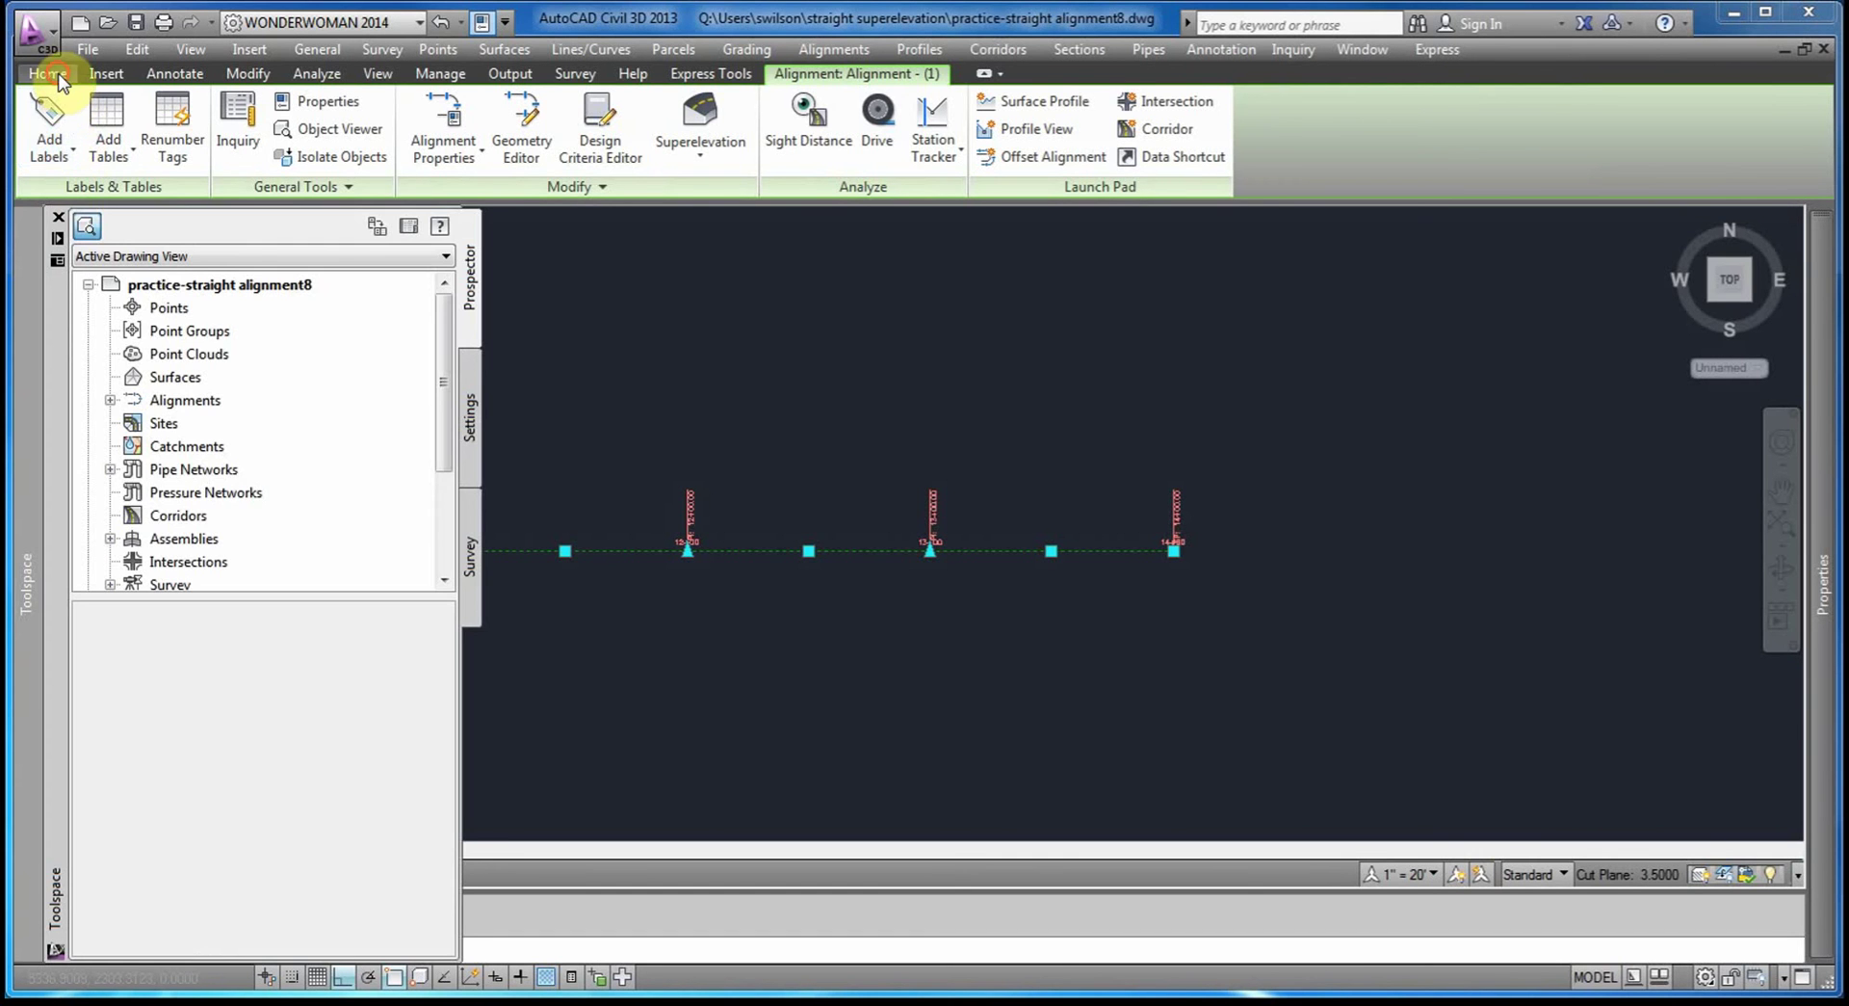
pyautogui.click(48, 73)
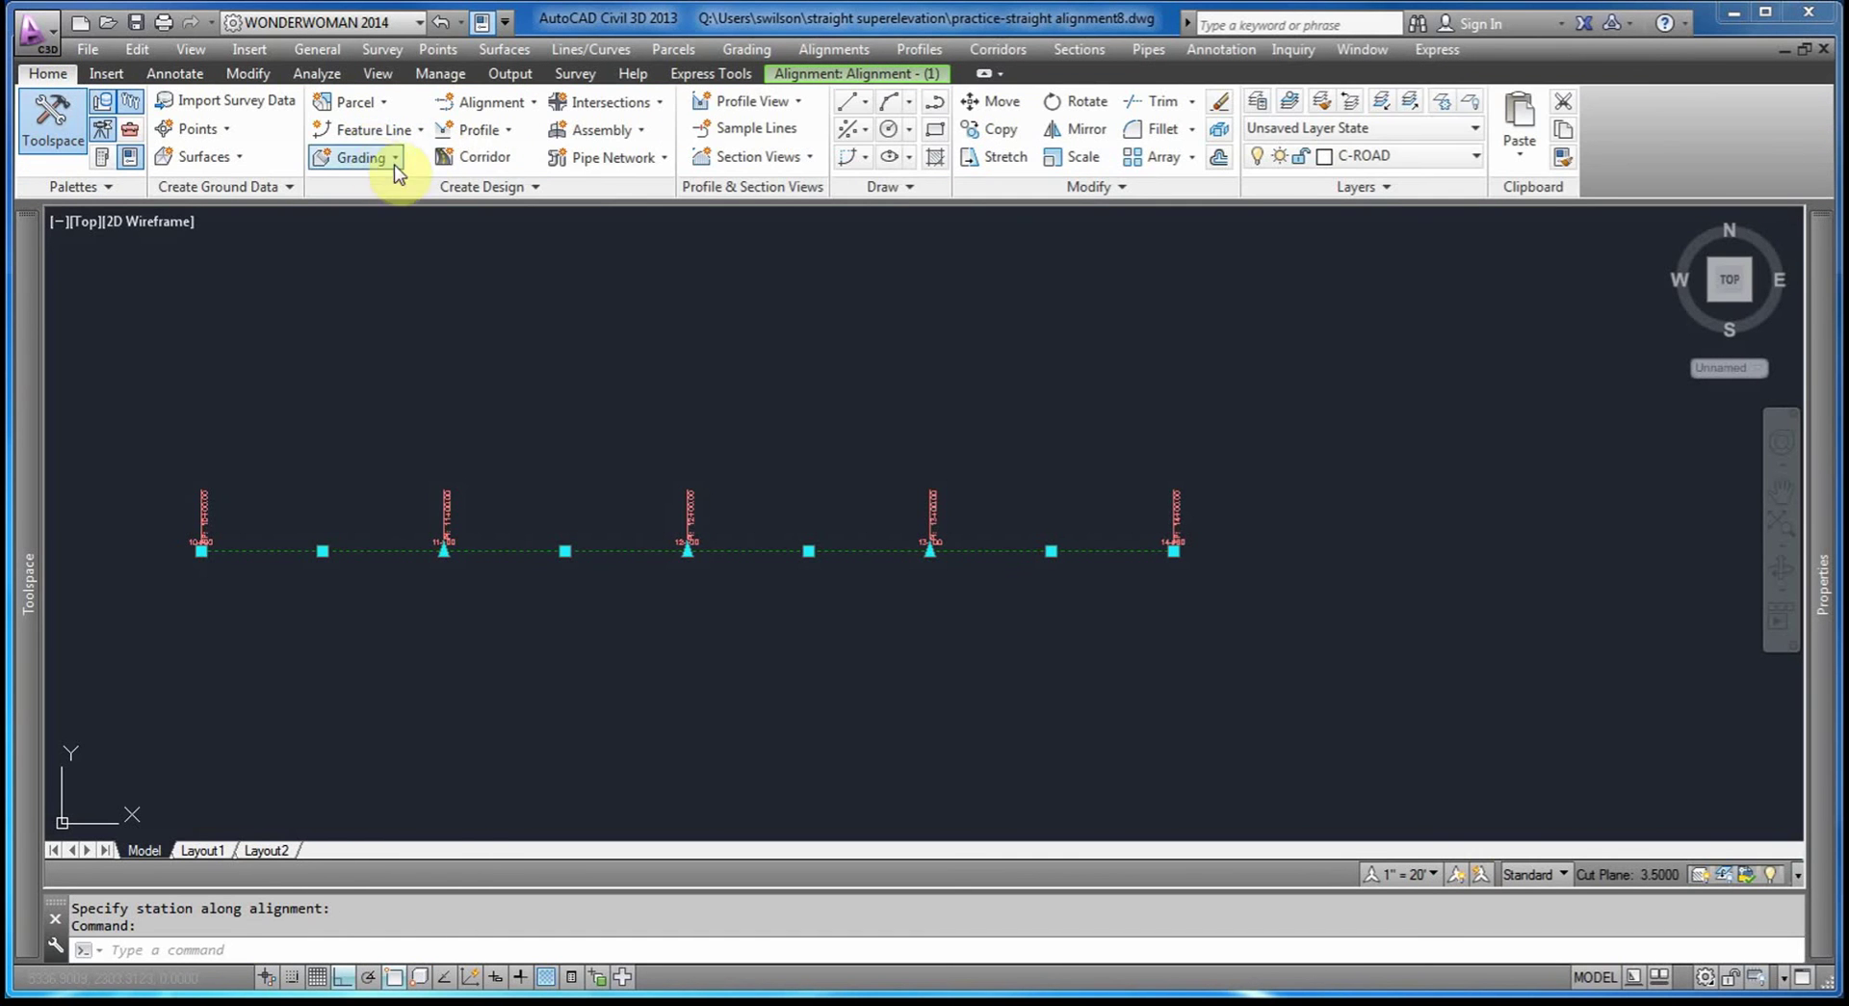
pyautogui.click(493, 152)
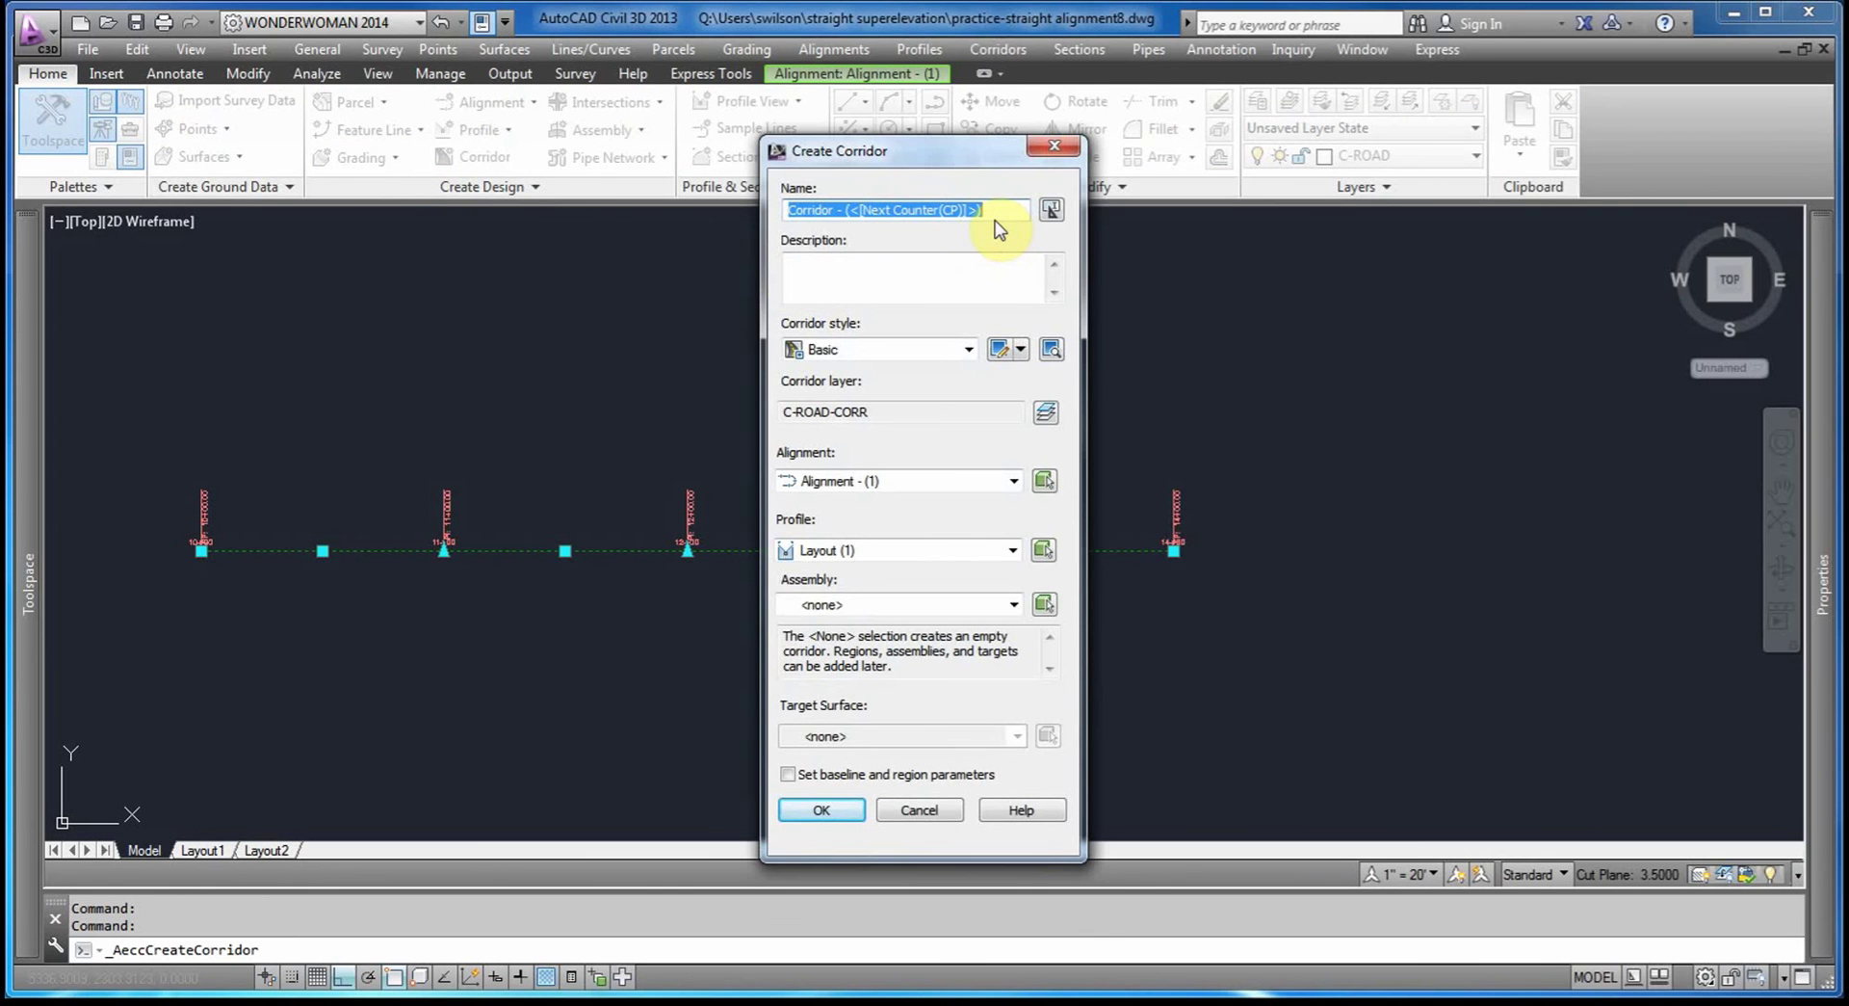
pyautogui.write('s')
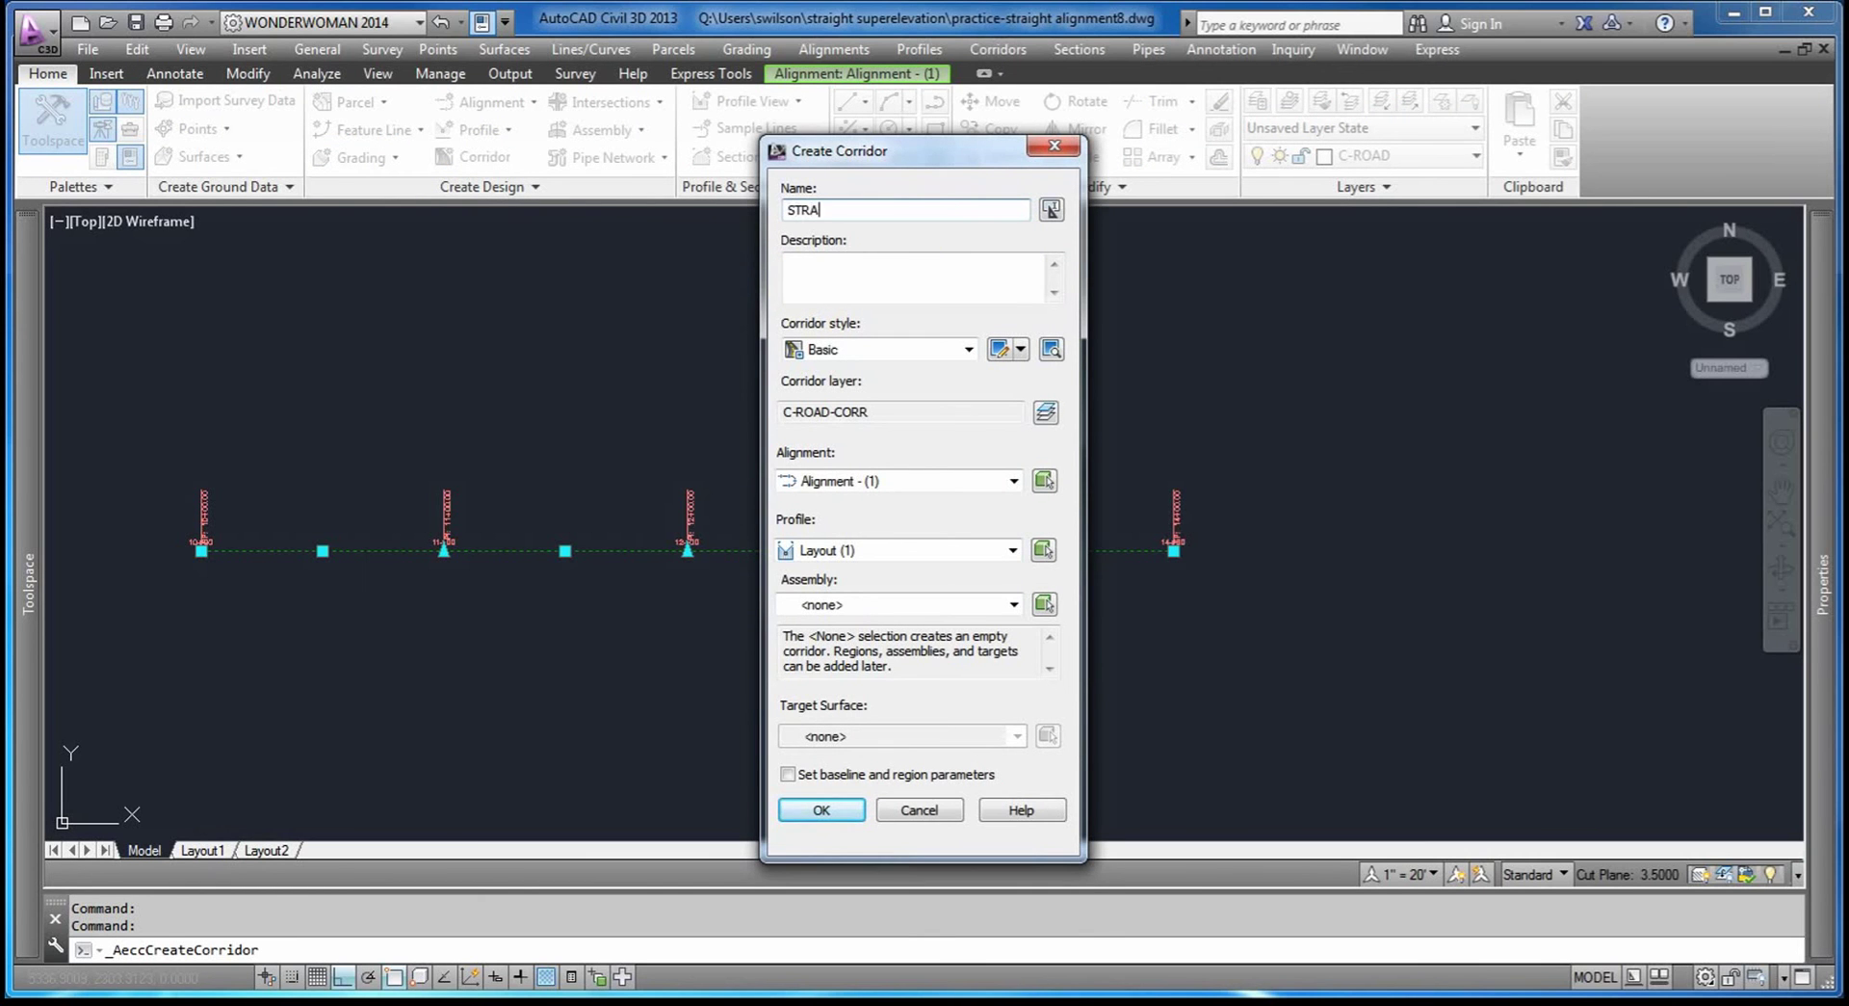
pyautogui.write('TRAIGHT ALIGNMENT')
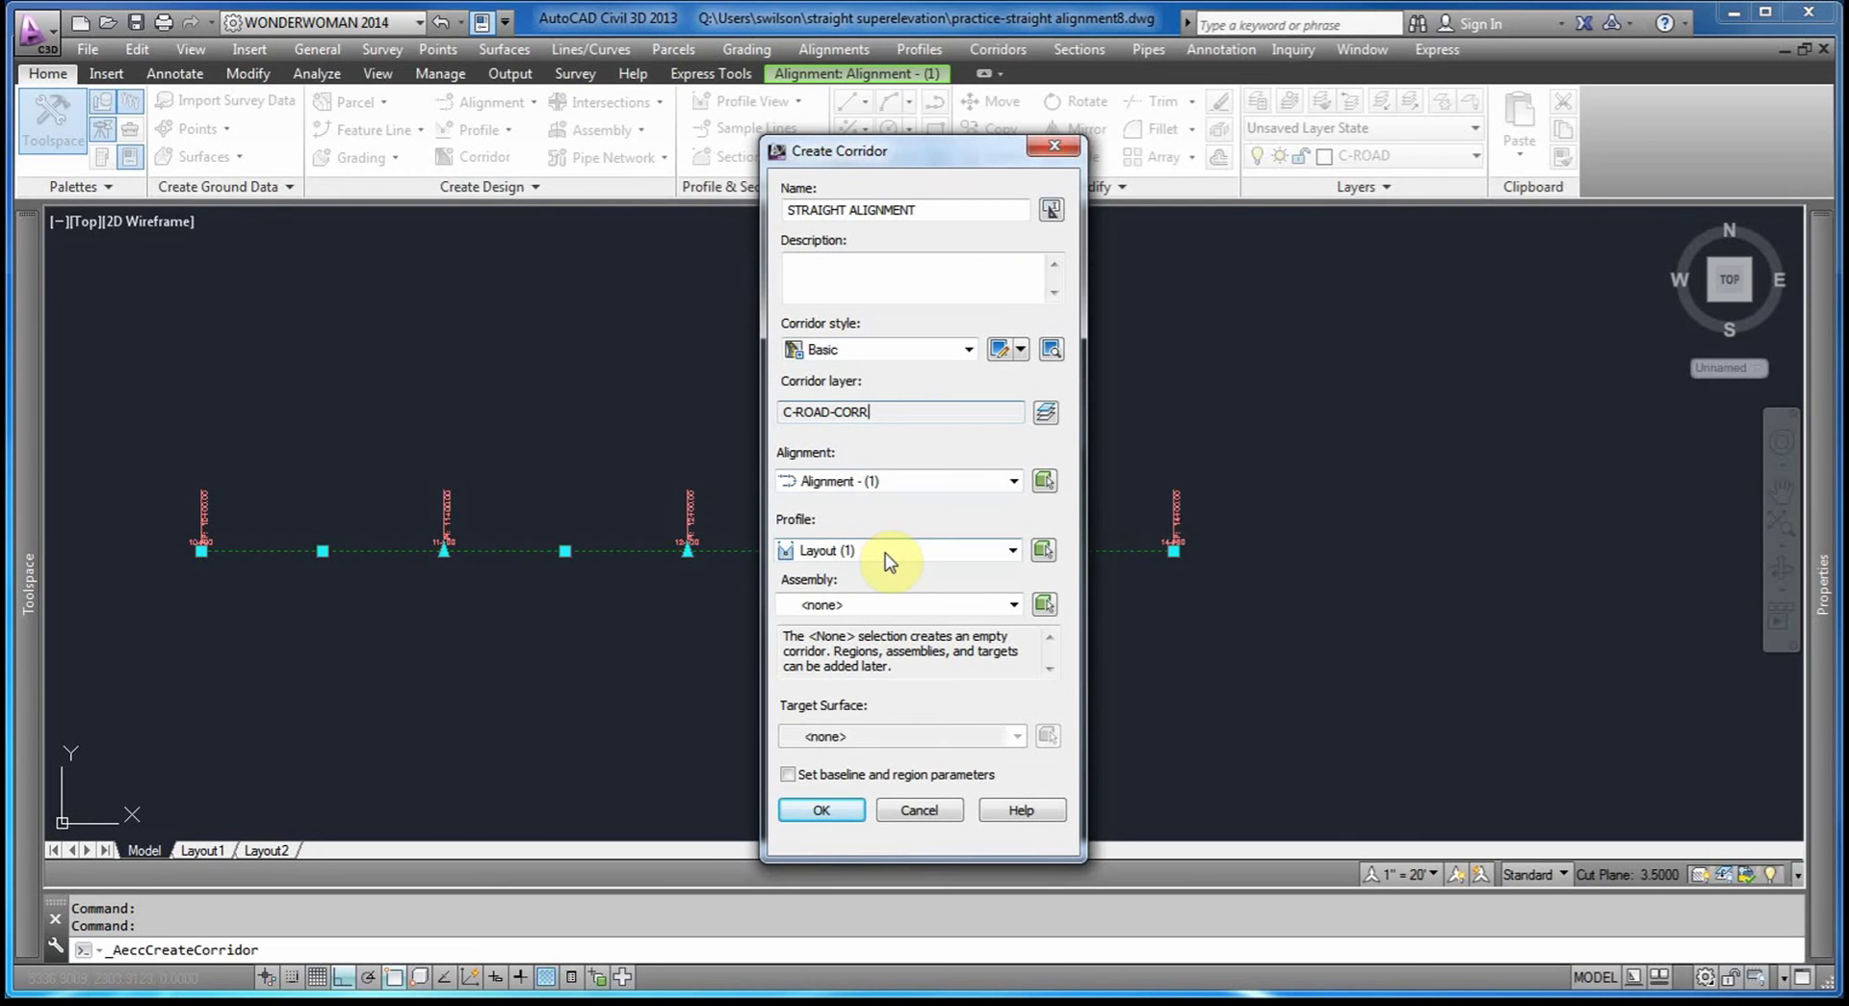
# Assign Assembly - (1) to the corridor, accept the baseline and region parameters, and build the corridor.
pyautogui.click(886, 604)
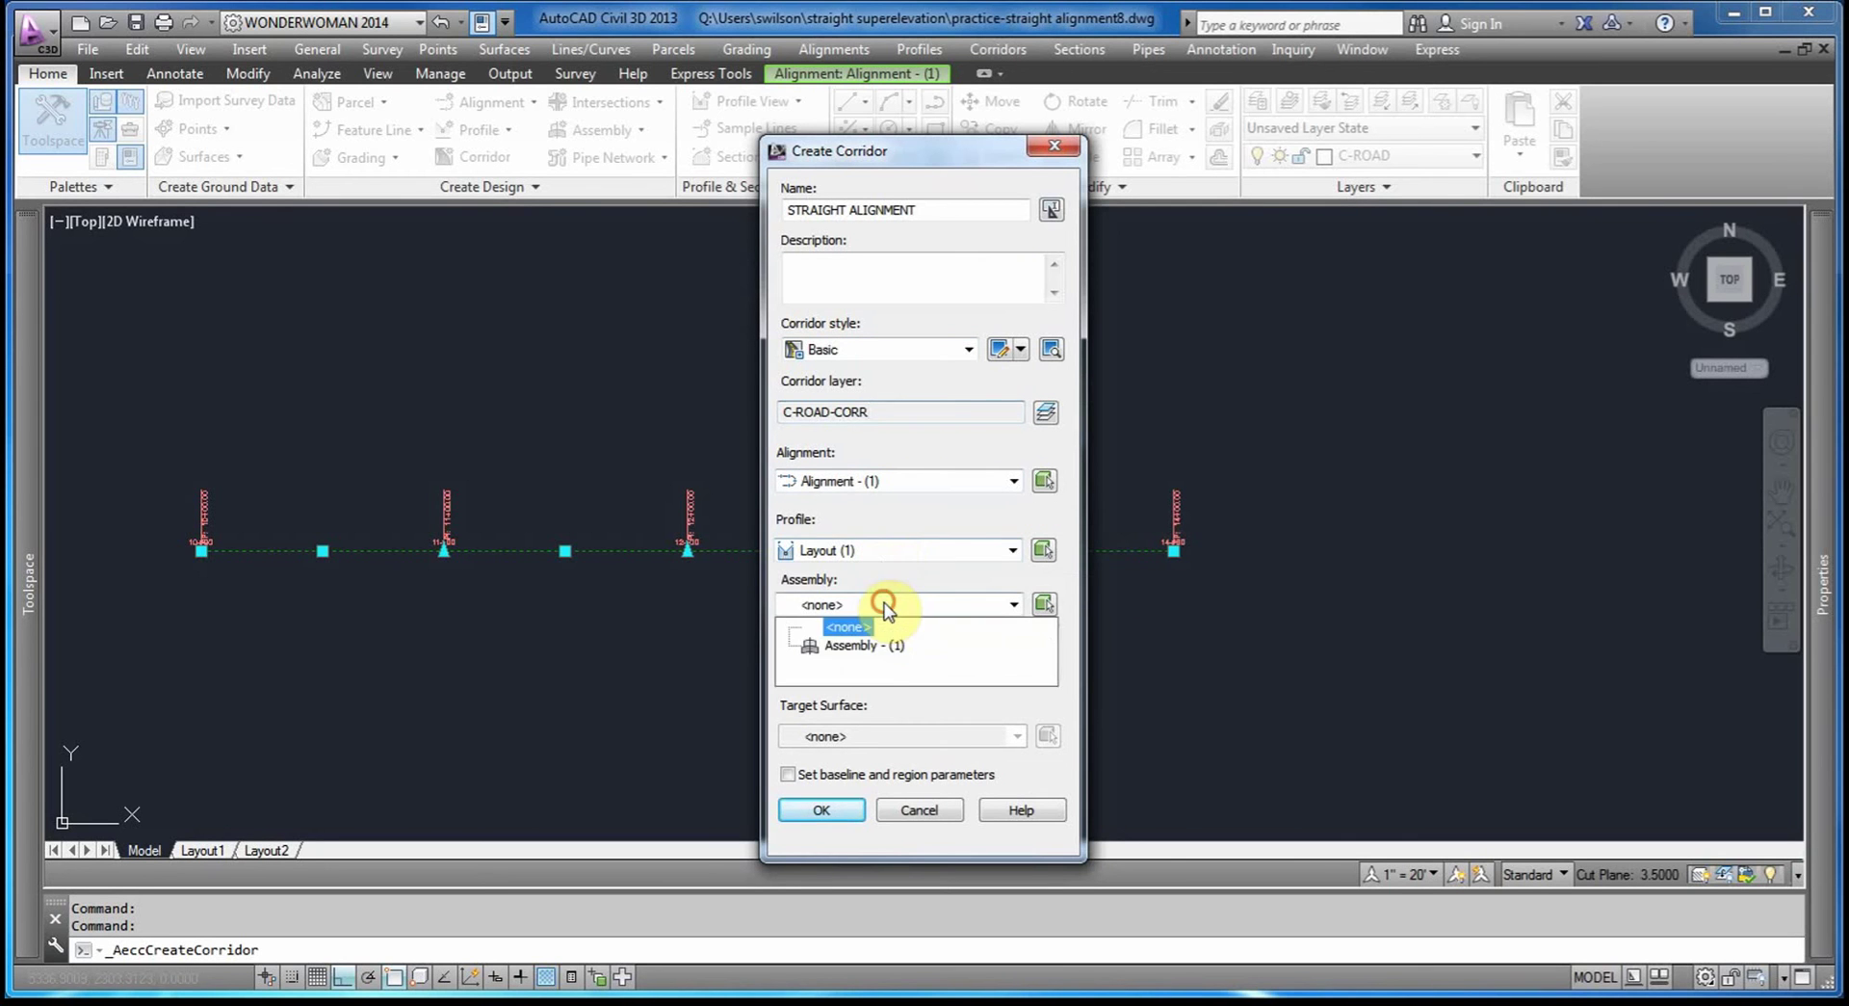
pyautogui.click(879, 645)
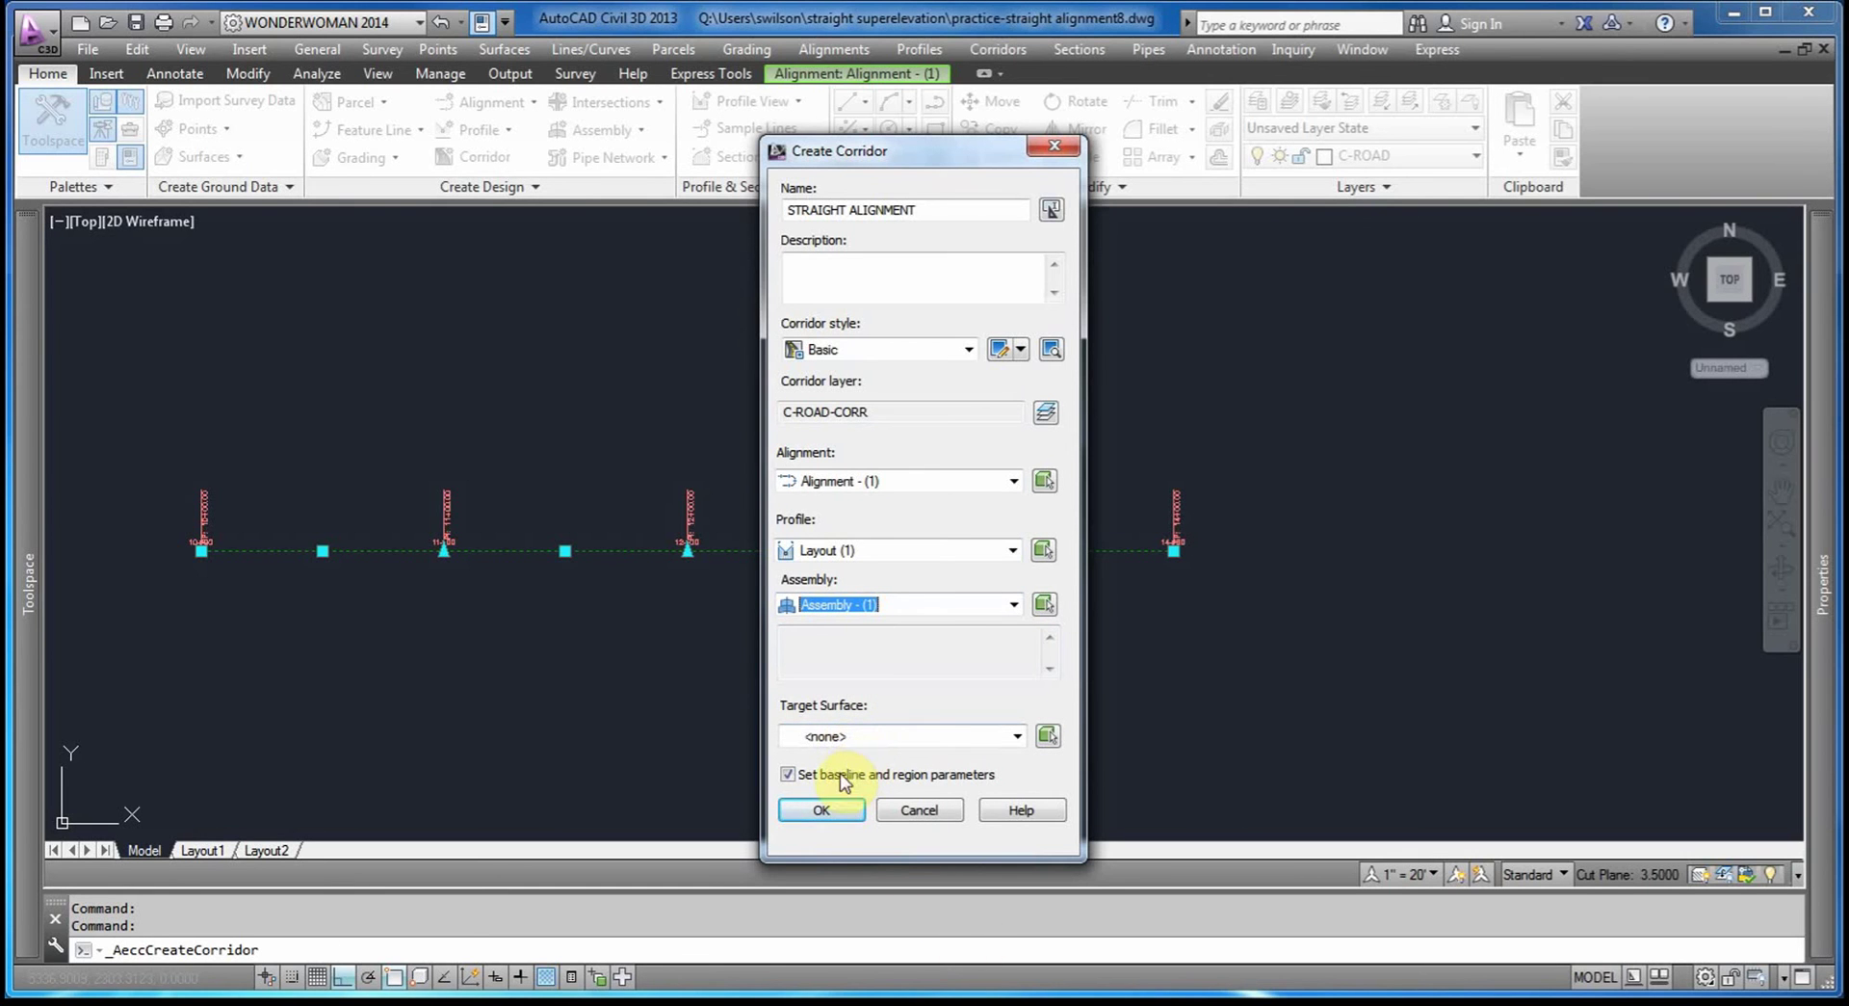
pyautogui.click(838, 811)
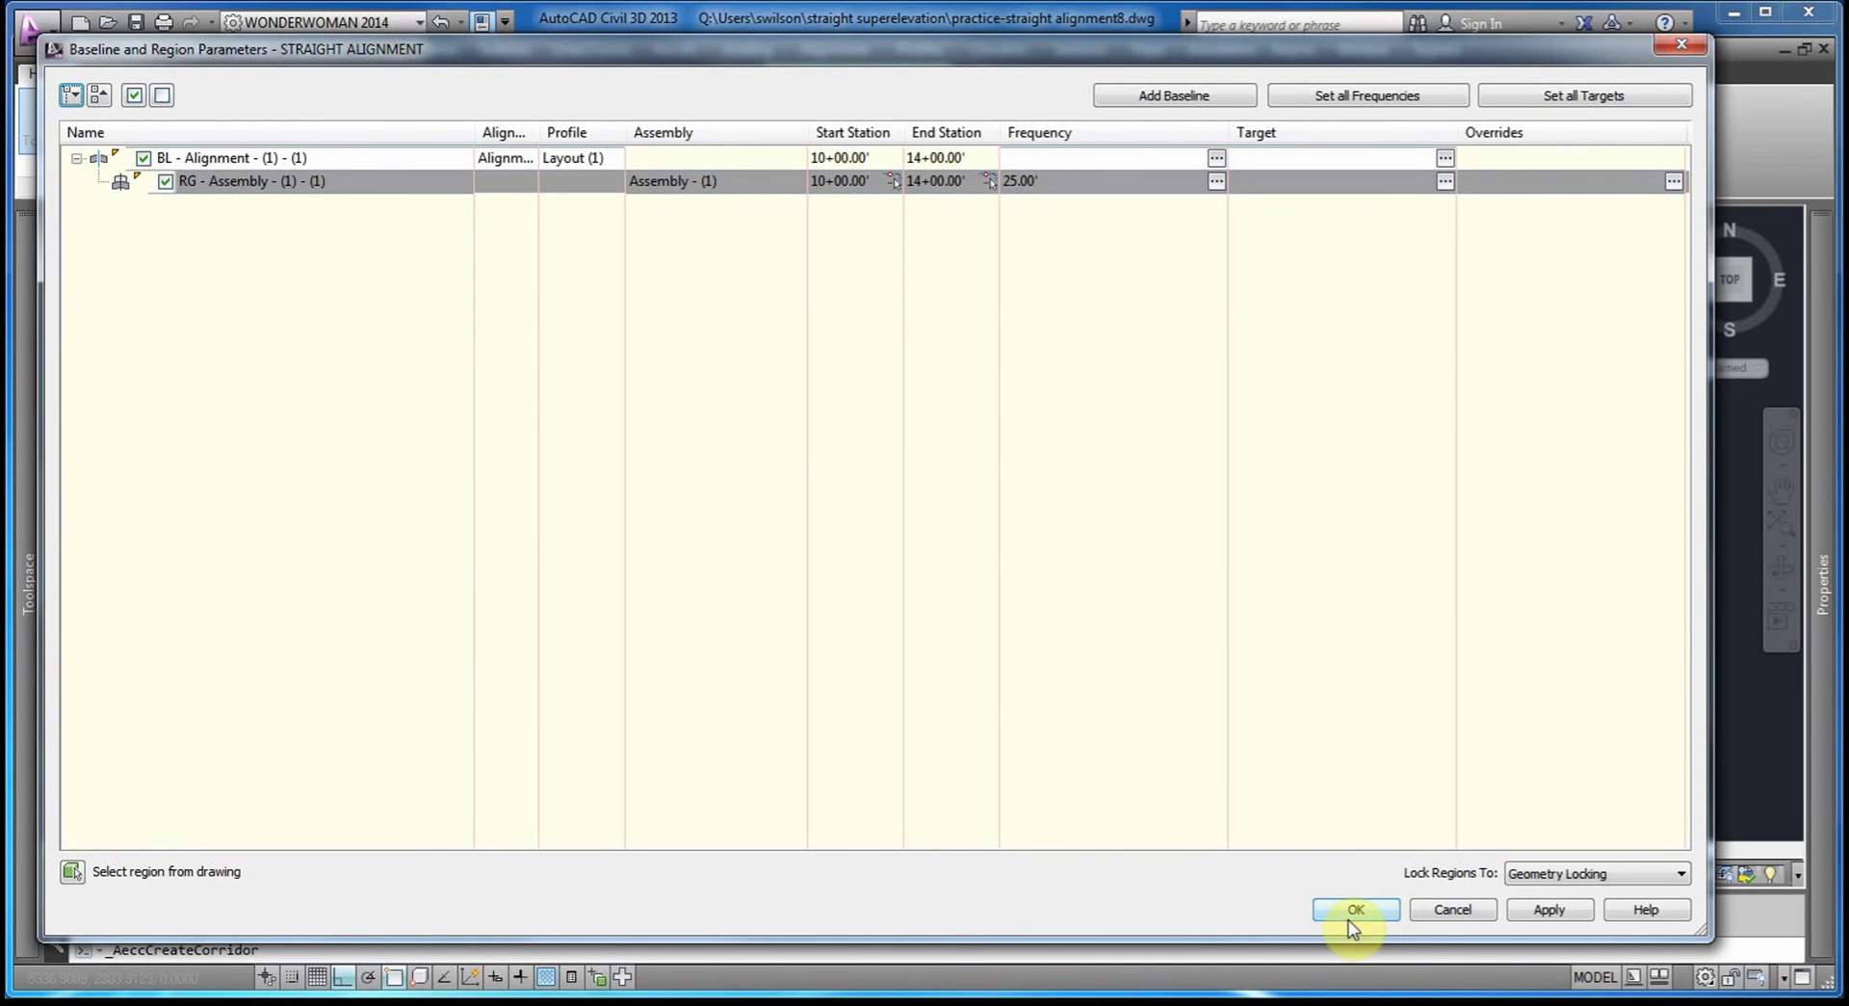
pyautogui.click(1354, 919)
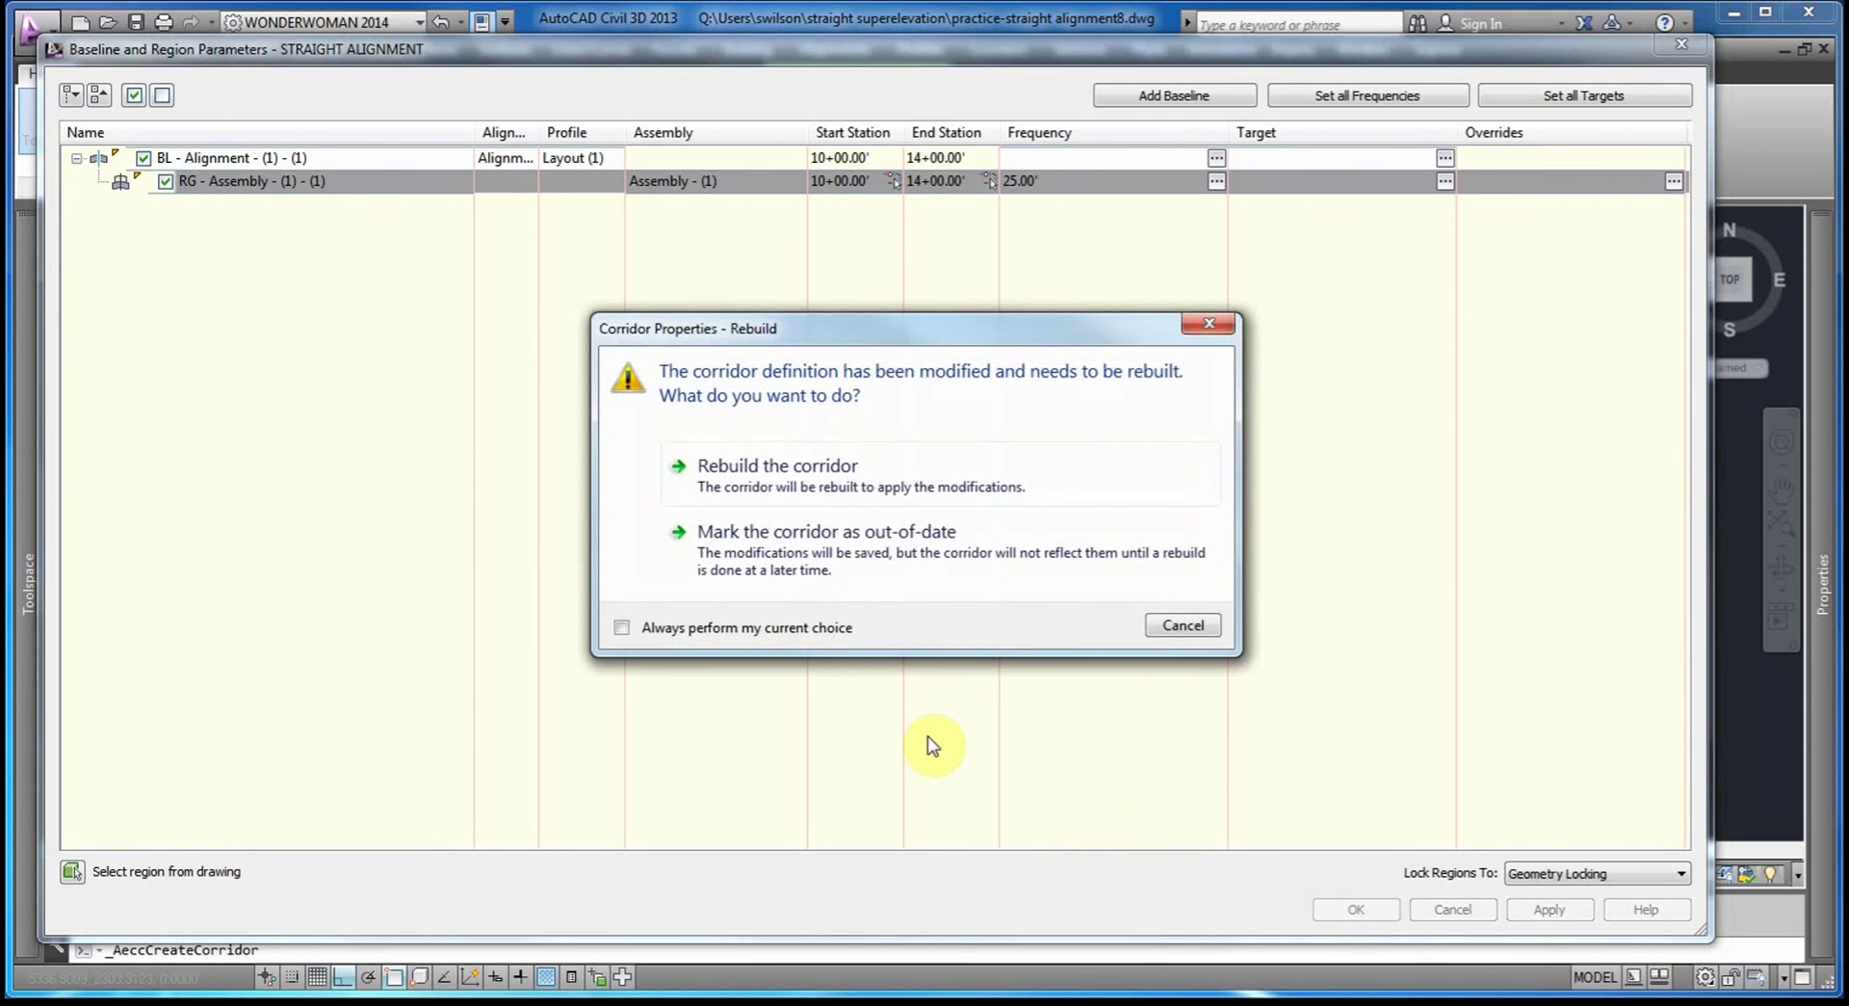
pyautogui.click(776, 470)
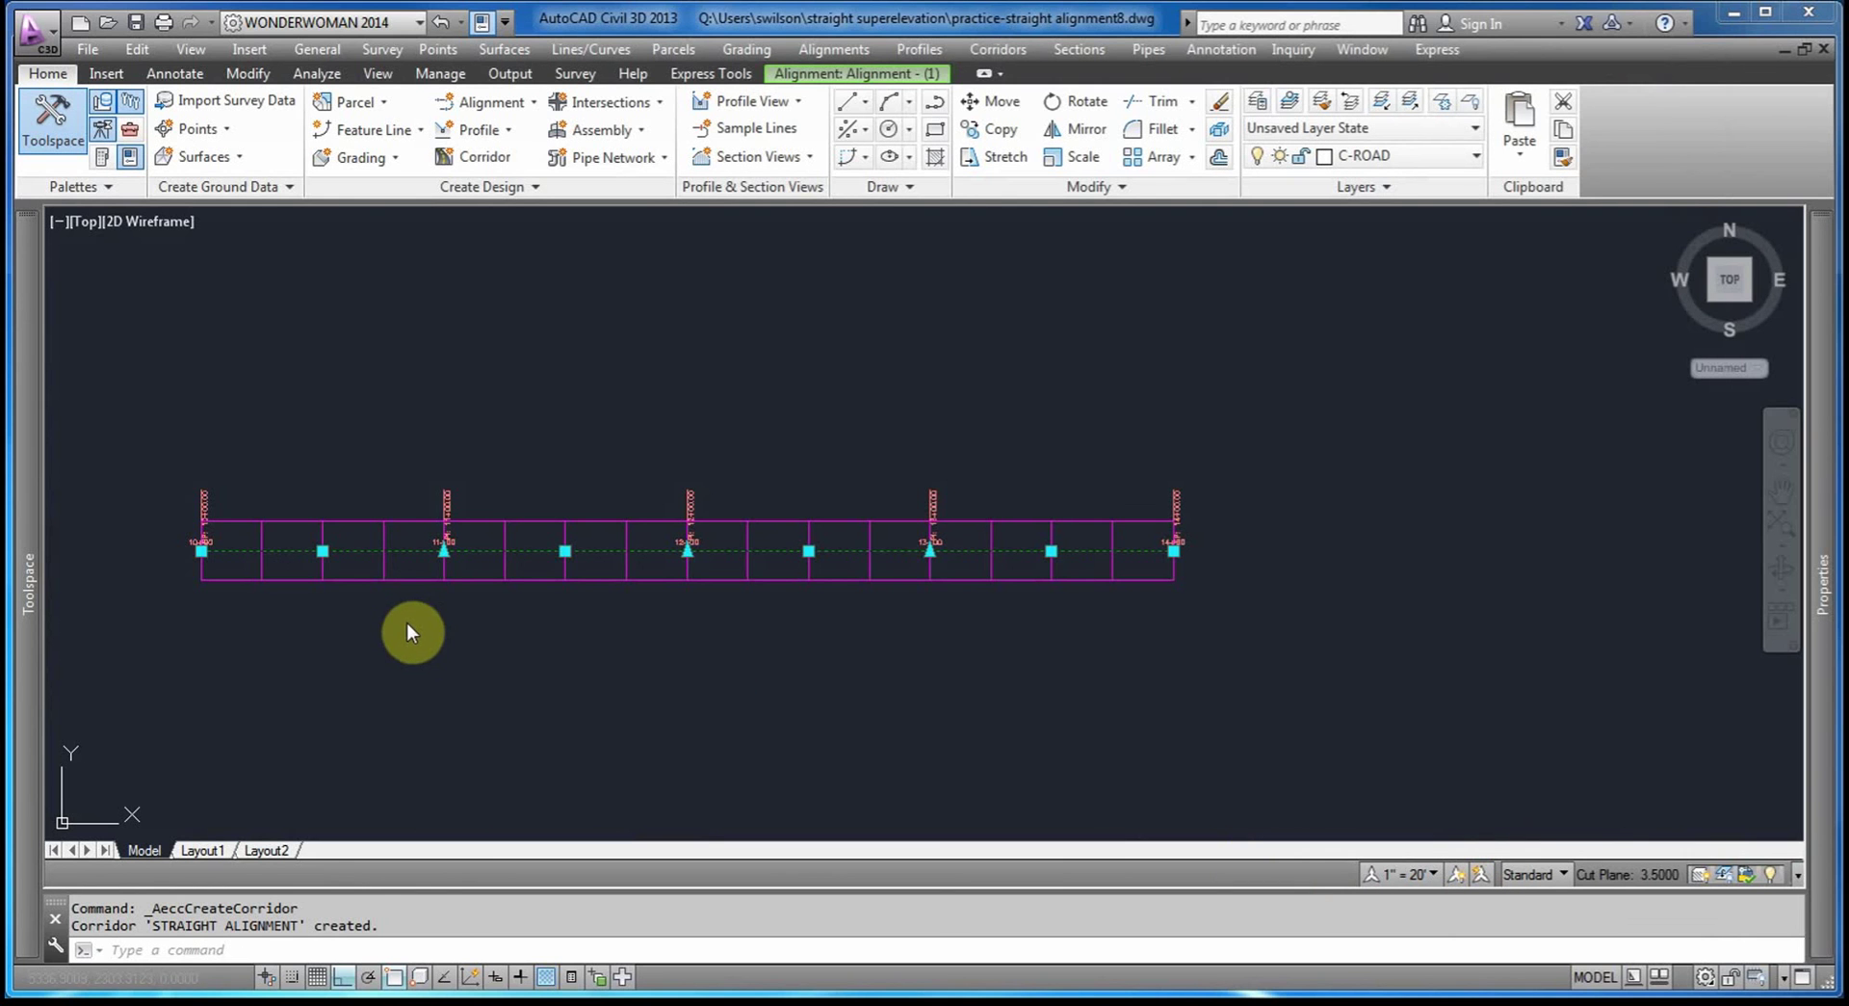
pyautogui.press('Escape')
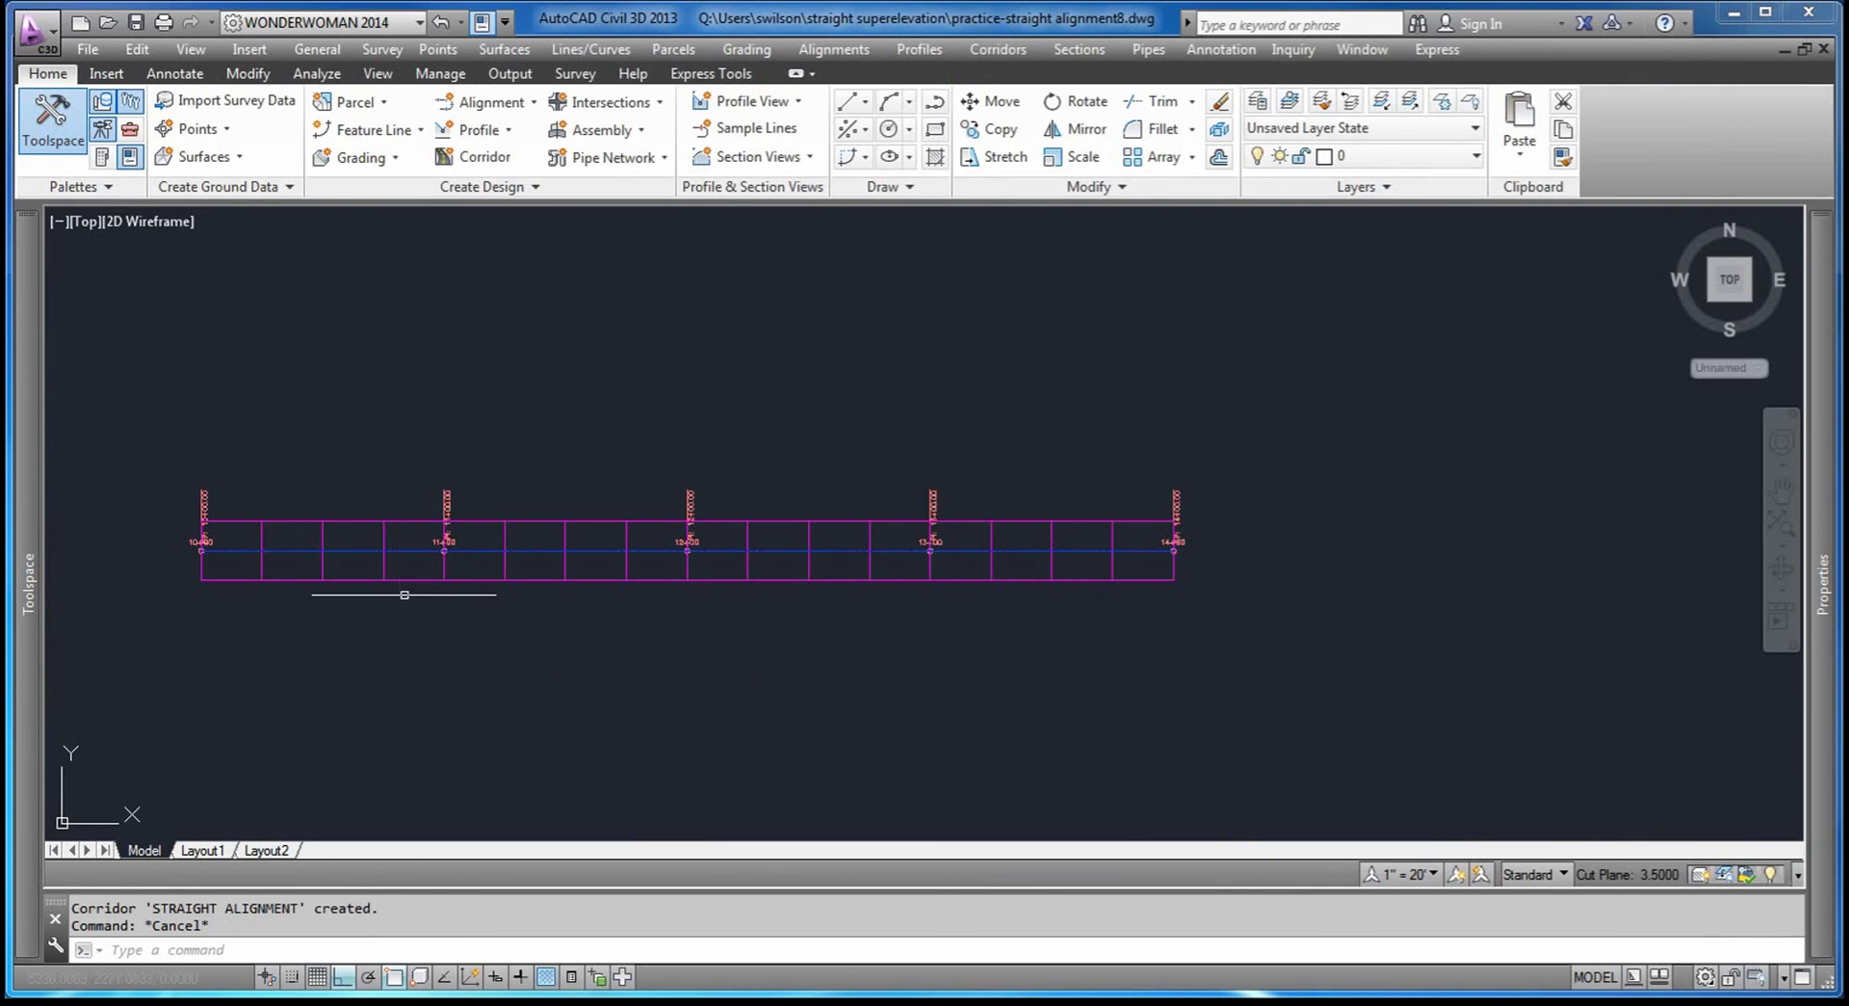
# Add a surface to the STRAIGHT ALIGNMENT corridor and include the Top link code as its data.
pyautogui.click(422, 578)
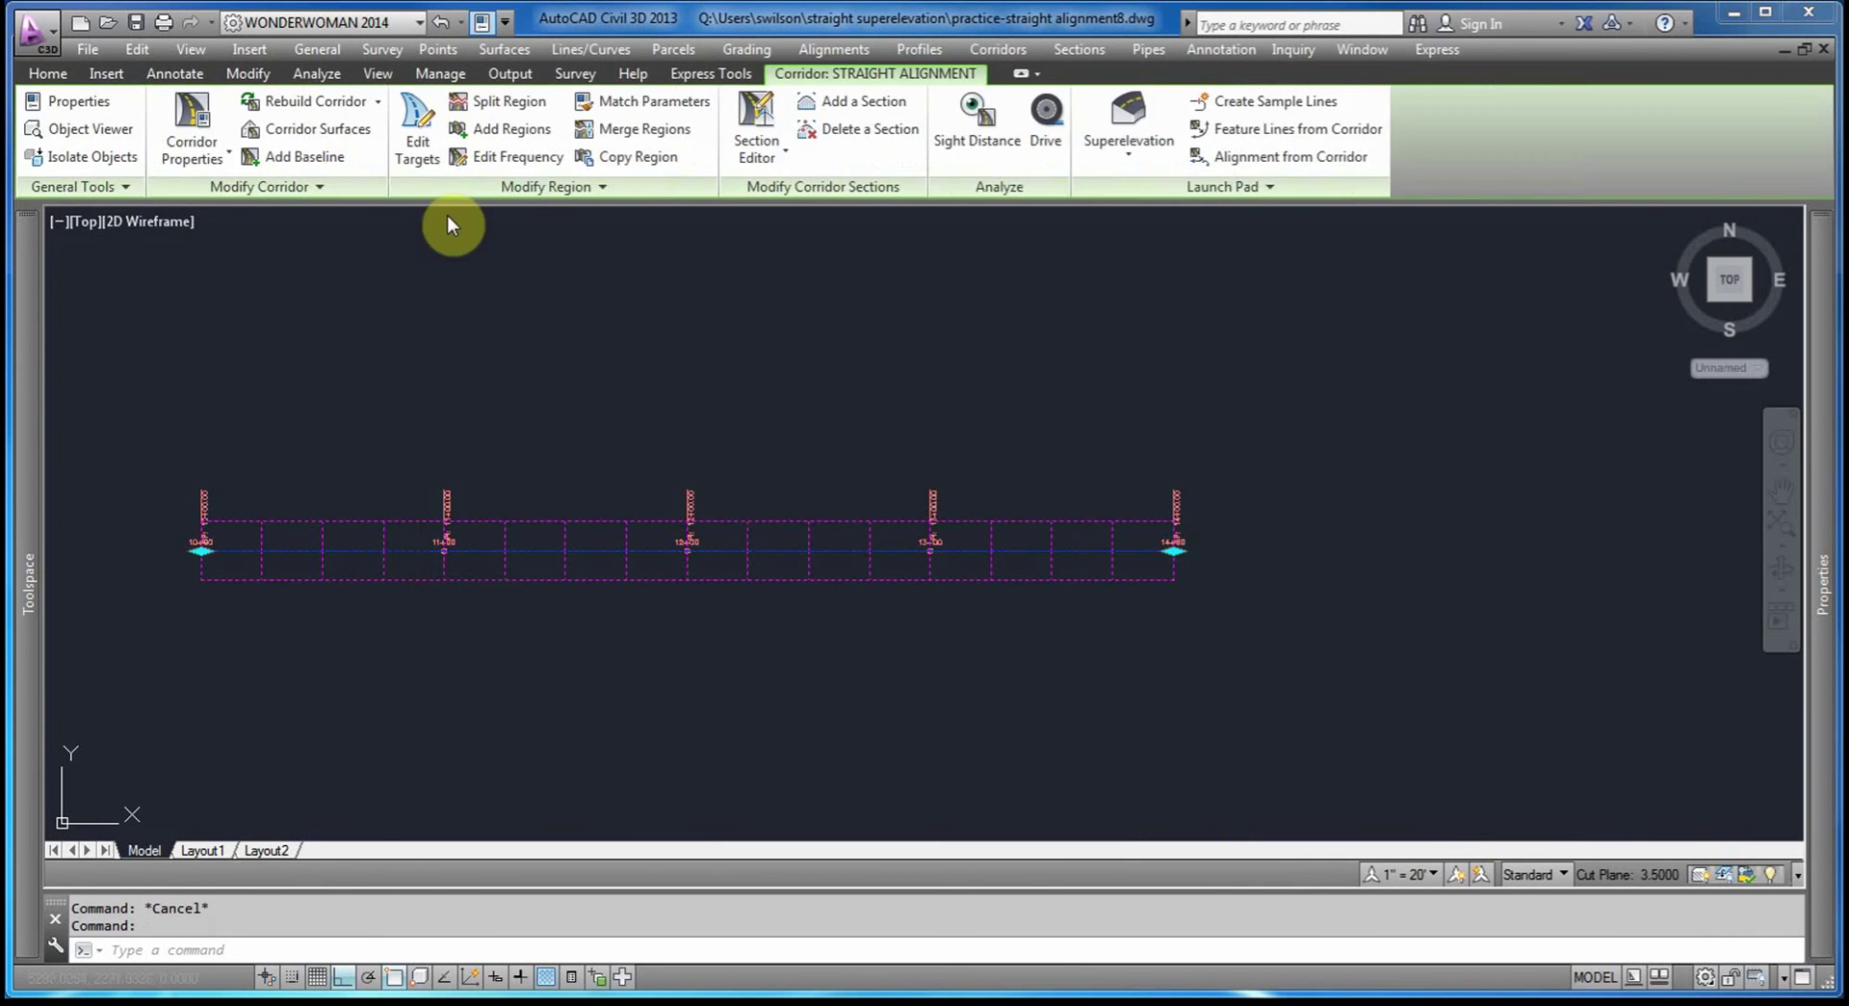
pyautogui.click(191, 107)
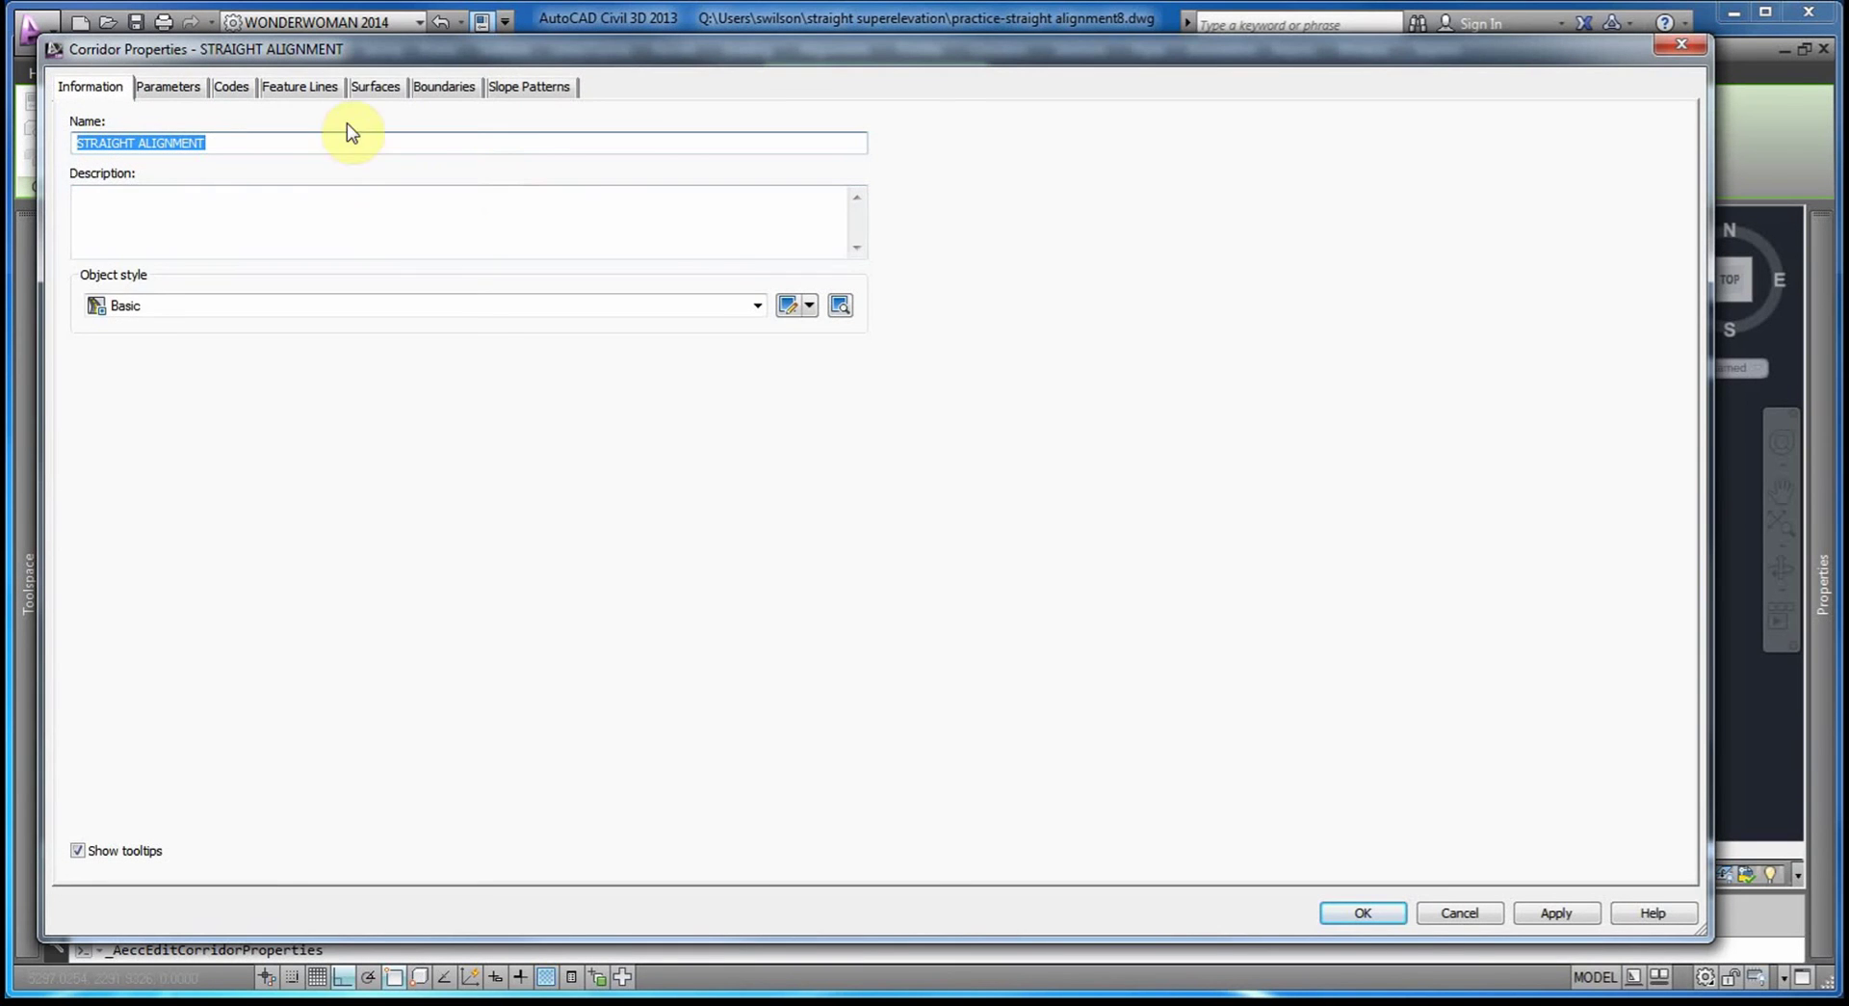
pyautogui.click(375, 87)
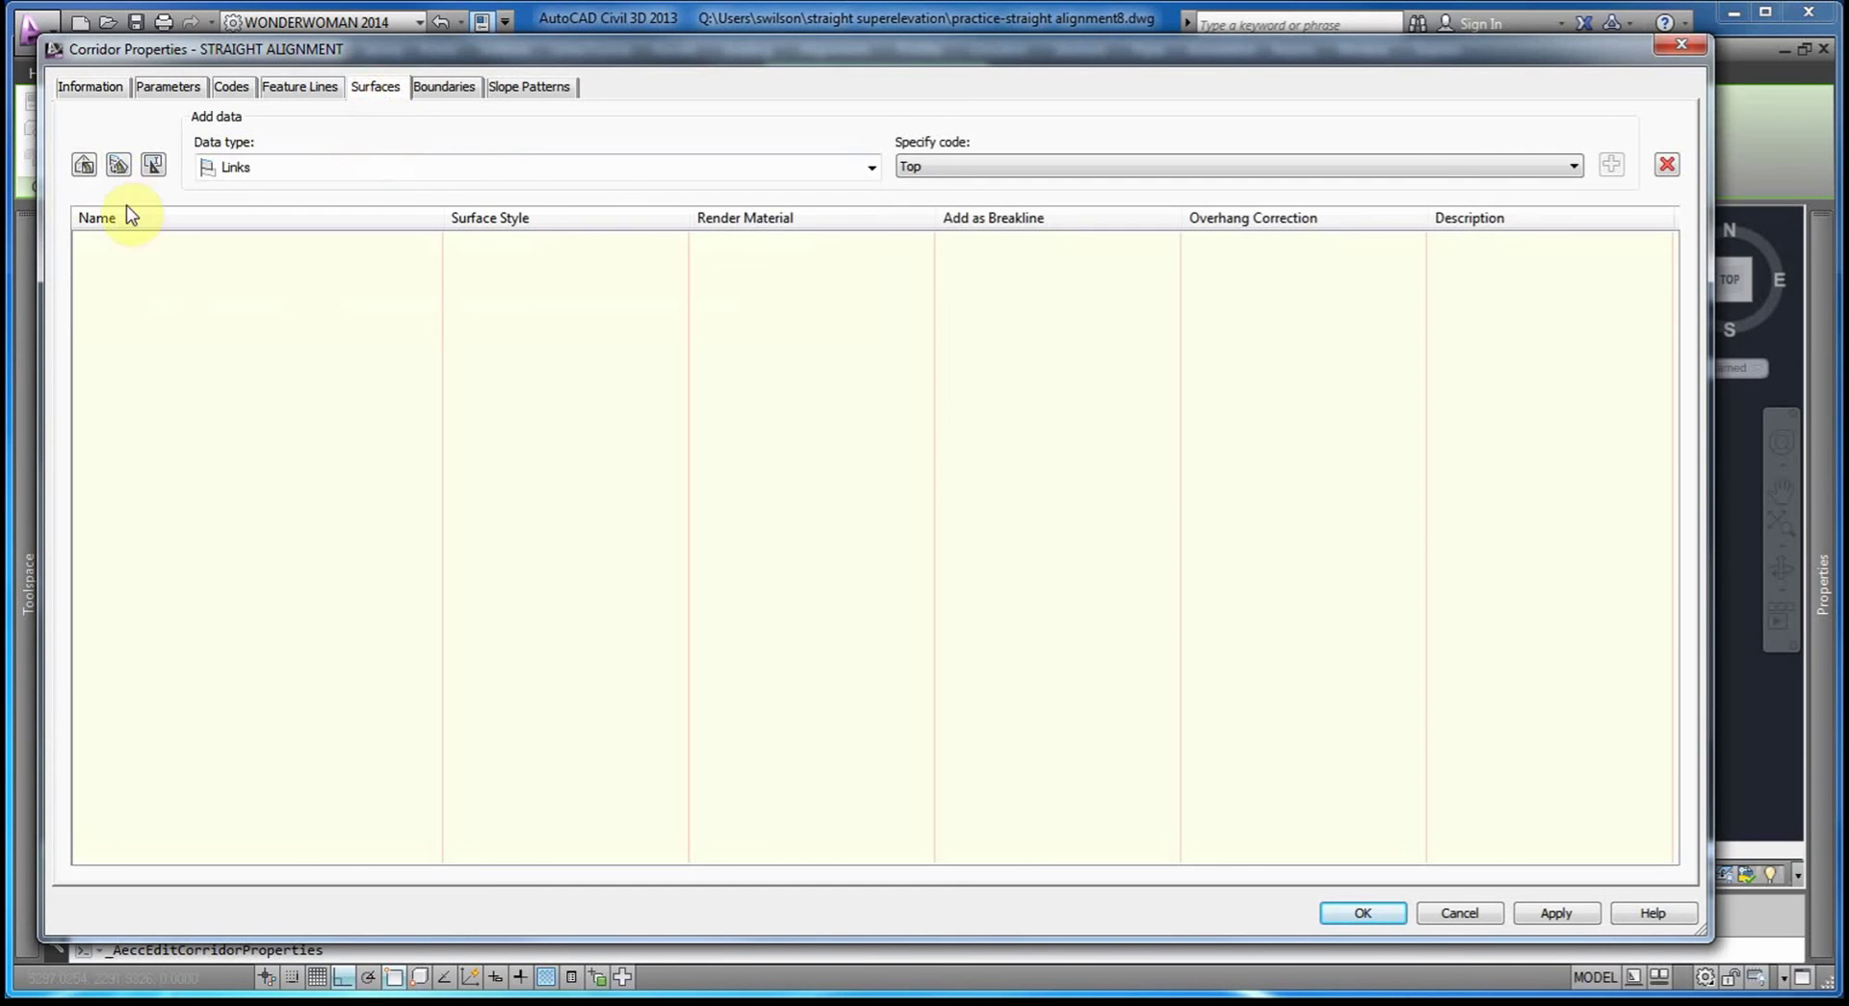
pyautogui.click(83, 164)
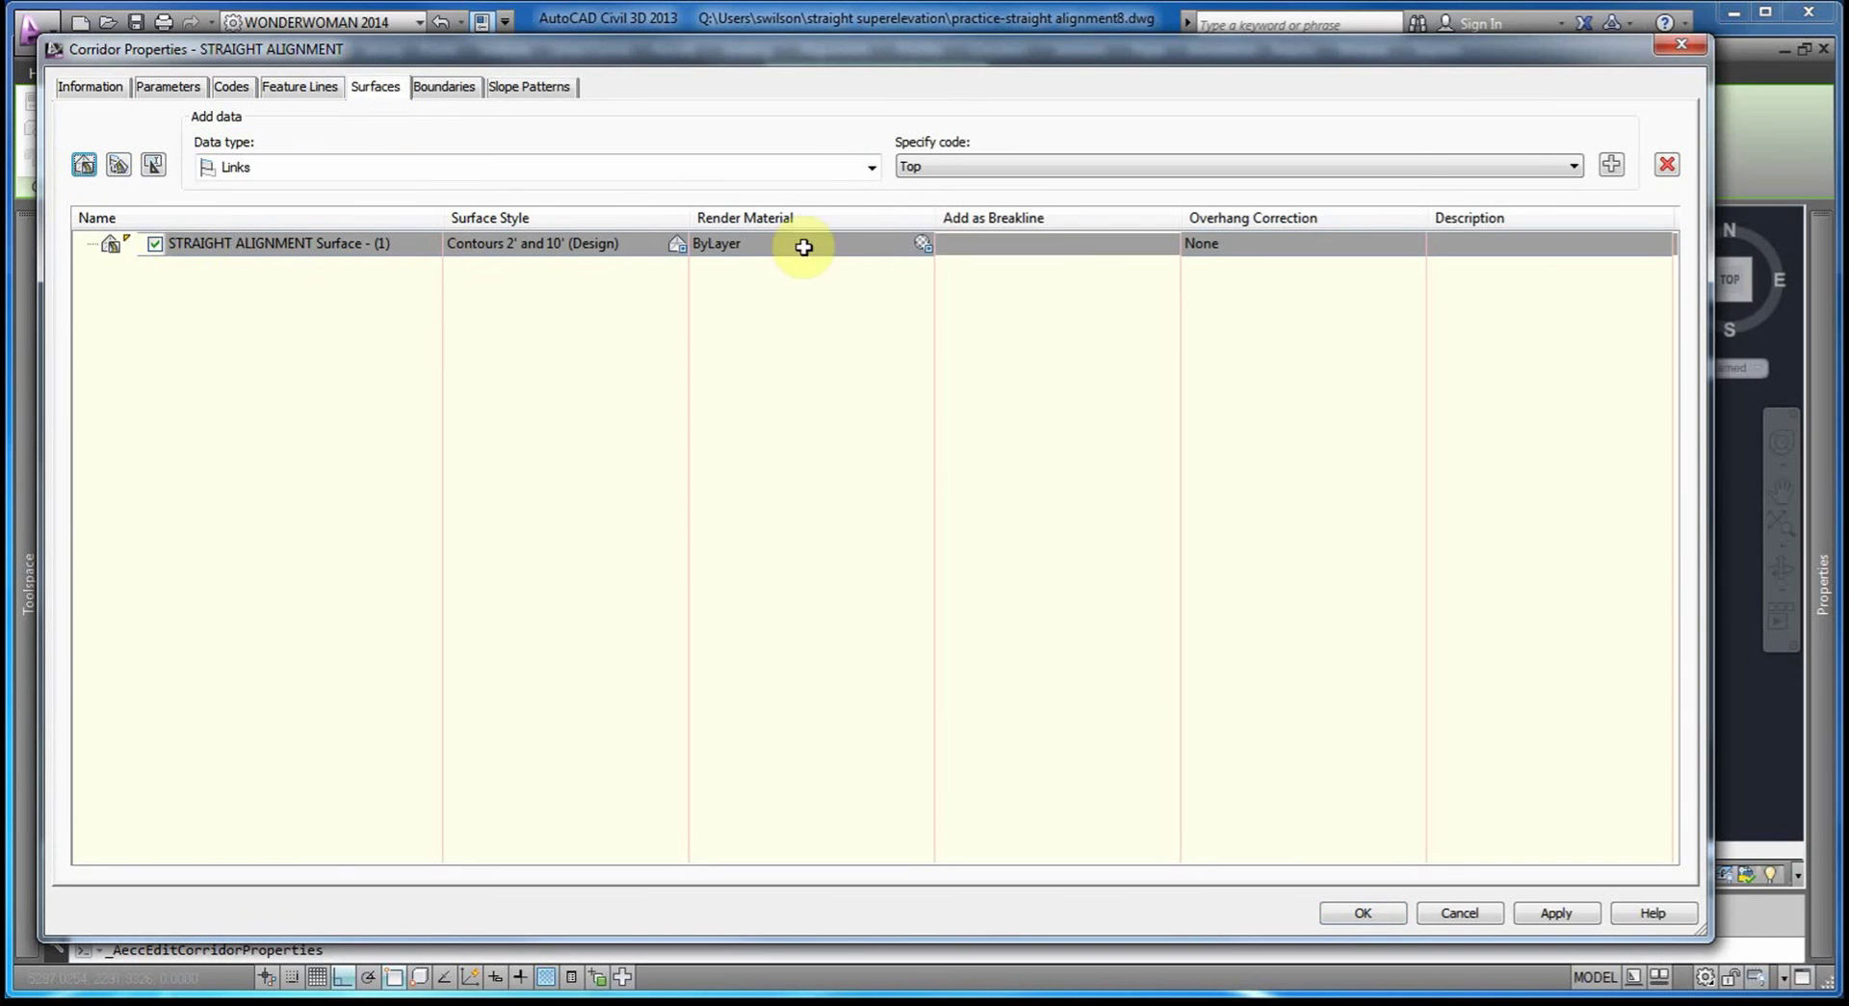
pyautogui.click(1612, 164)
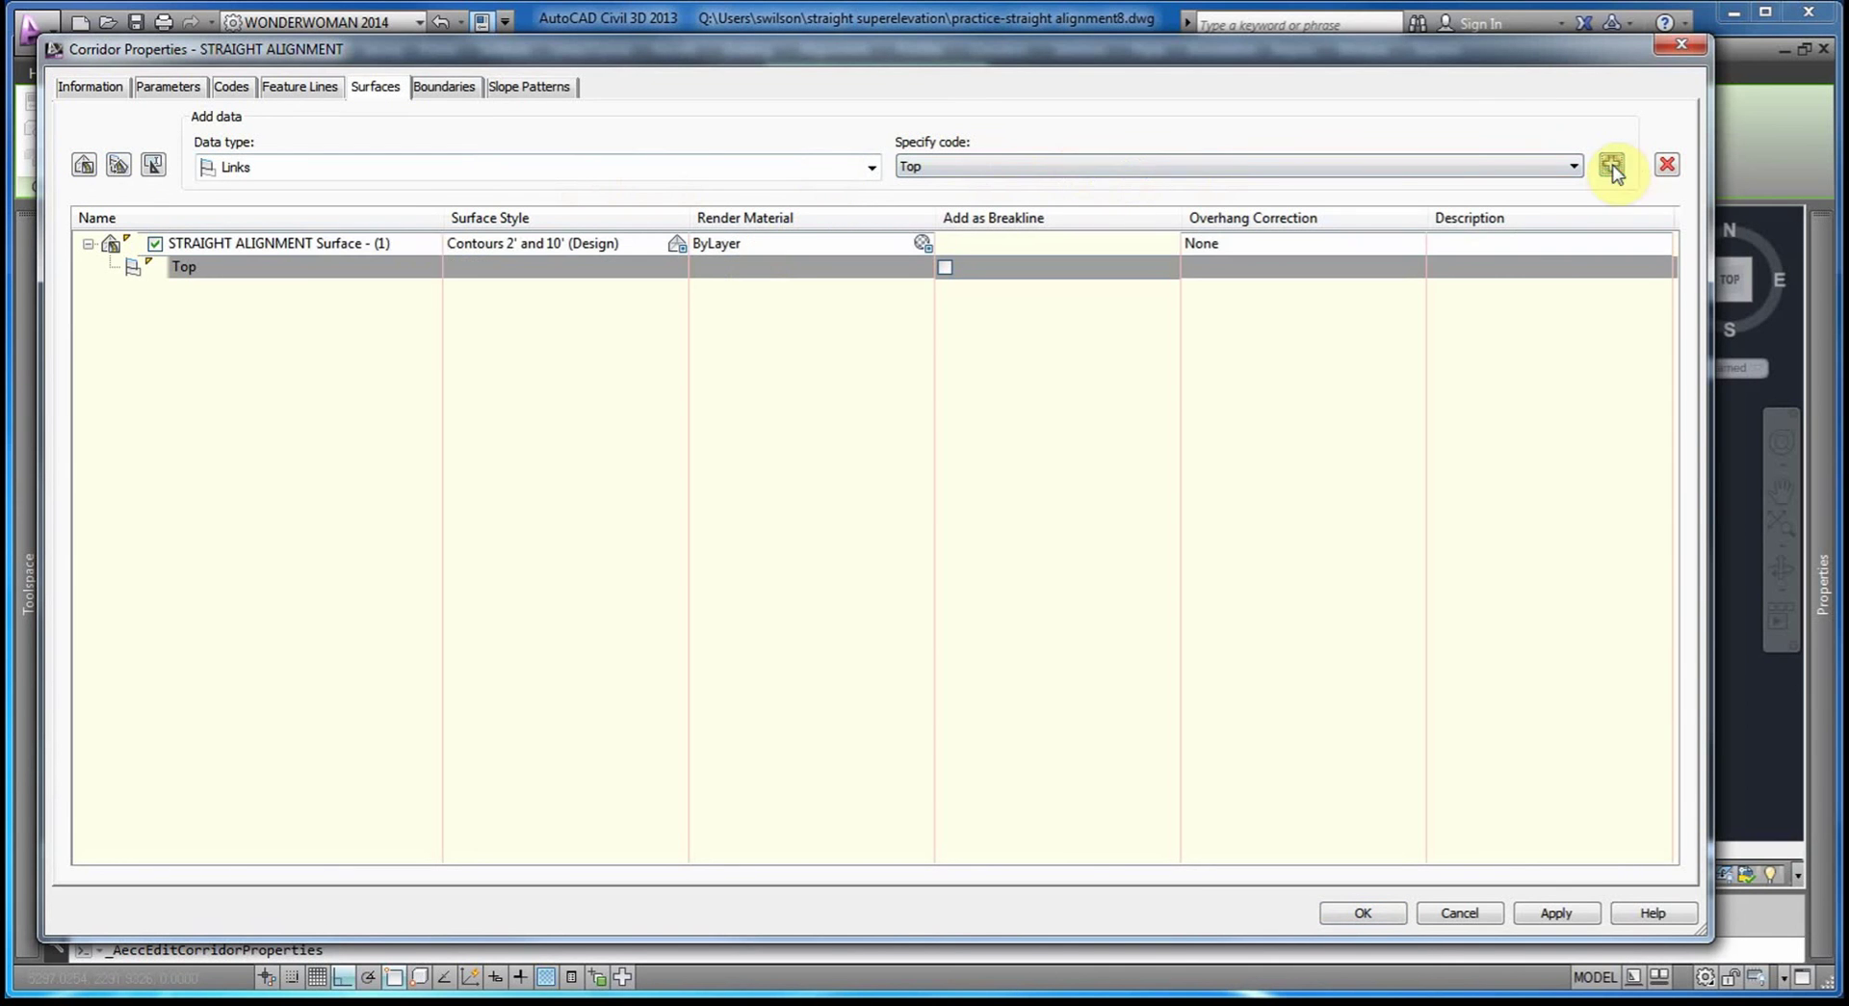
# Enable the Top links as breaklines for the corridor surface and rebuild the corridor.
pyautogui.click(944, 267)
pyautogui.click(1370, 913)
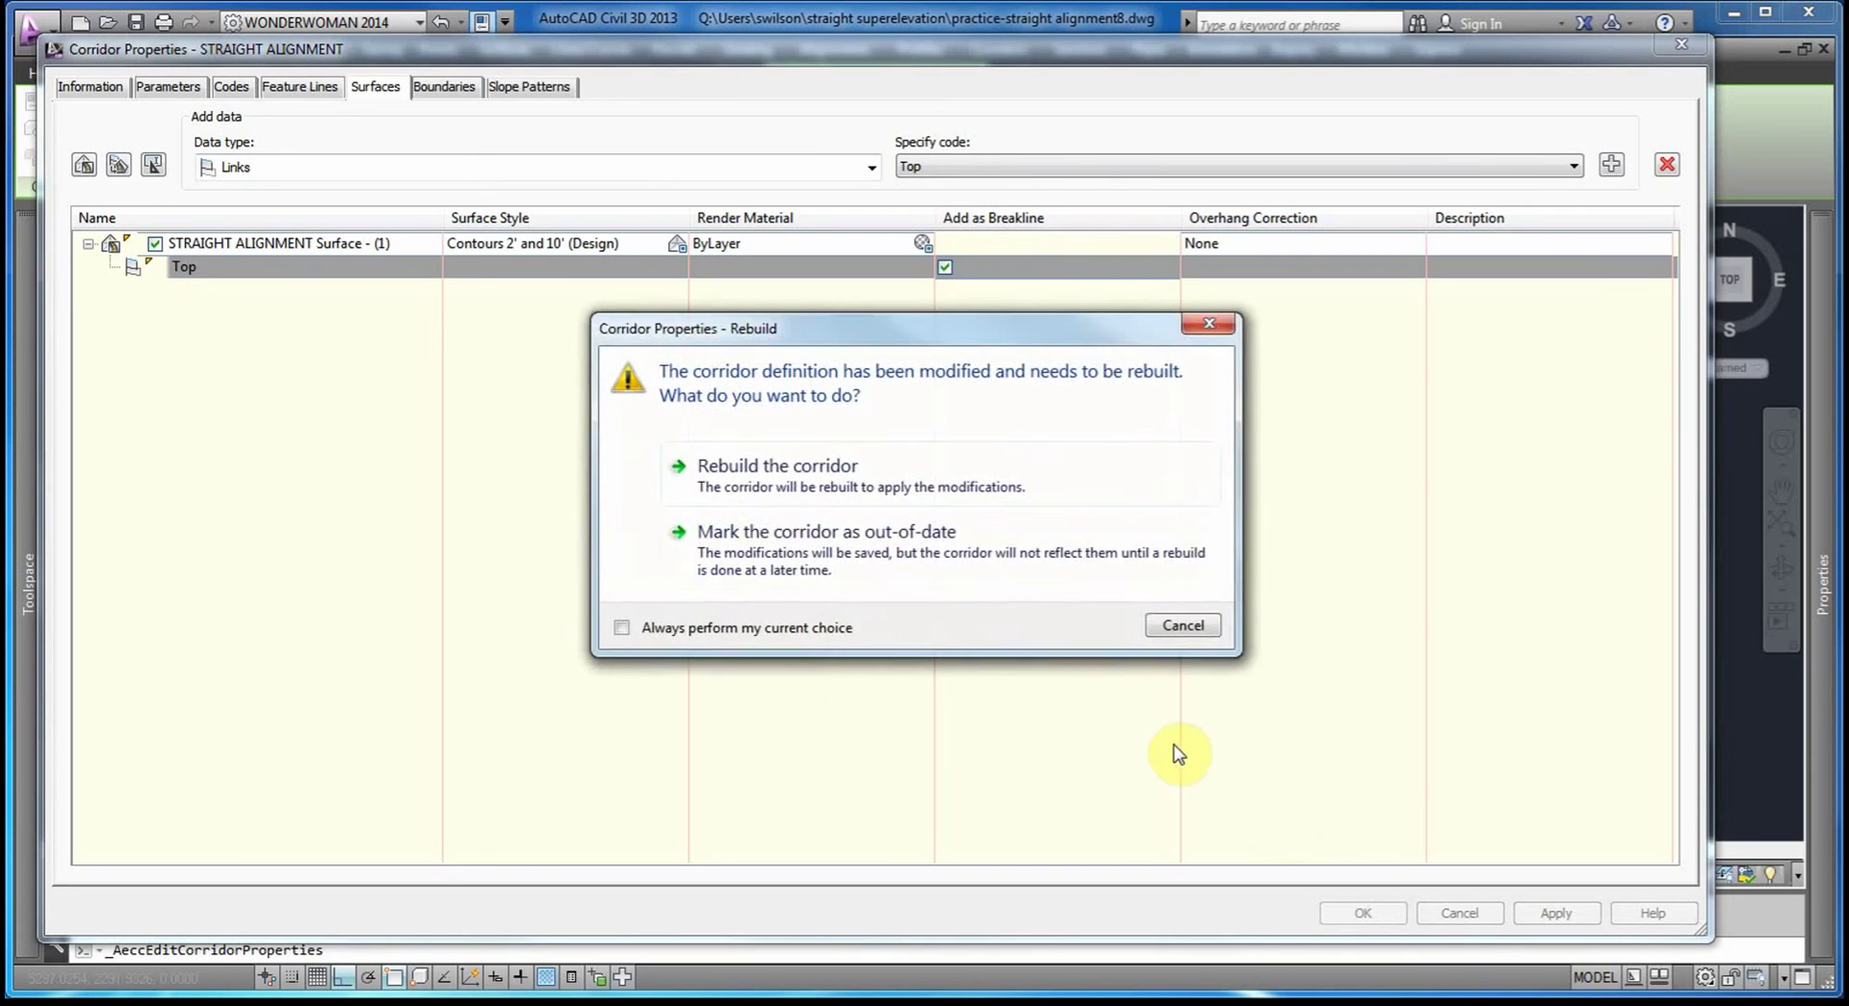
pyautogui.click(743, 466)
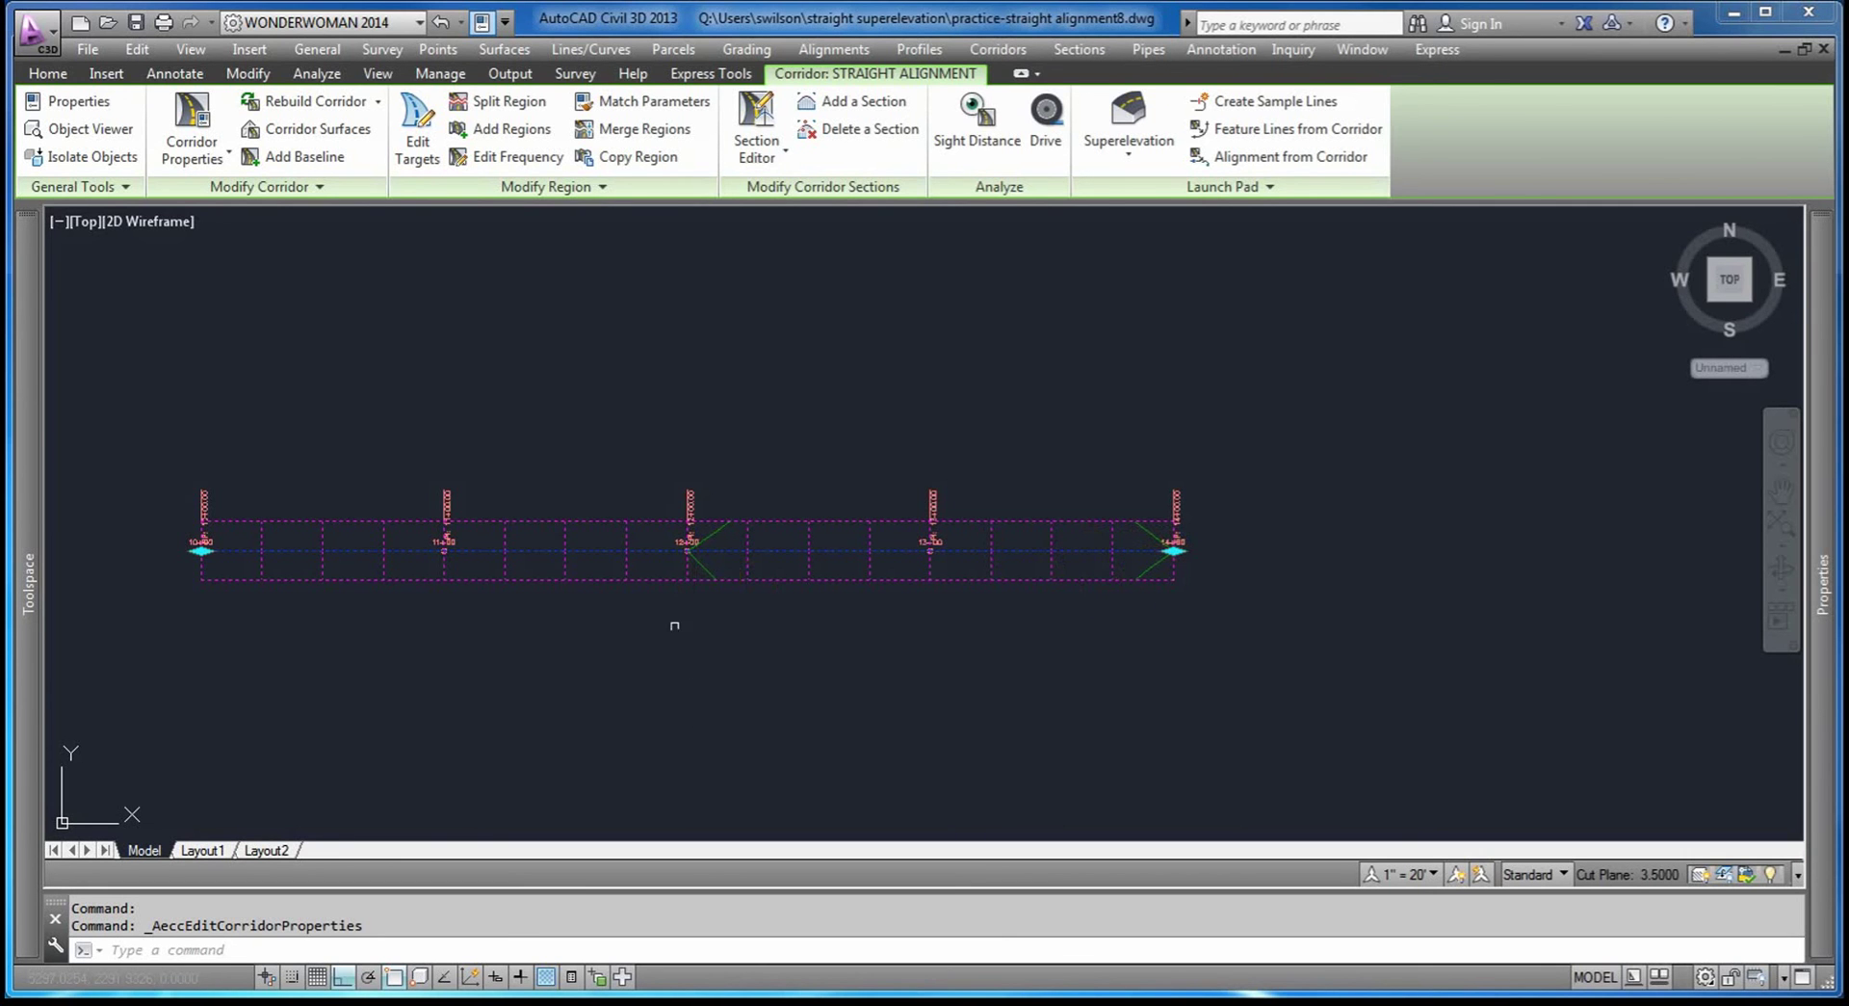
pyautogui.press('Escape')
pyautogui.scroll(2, 684, 559)
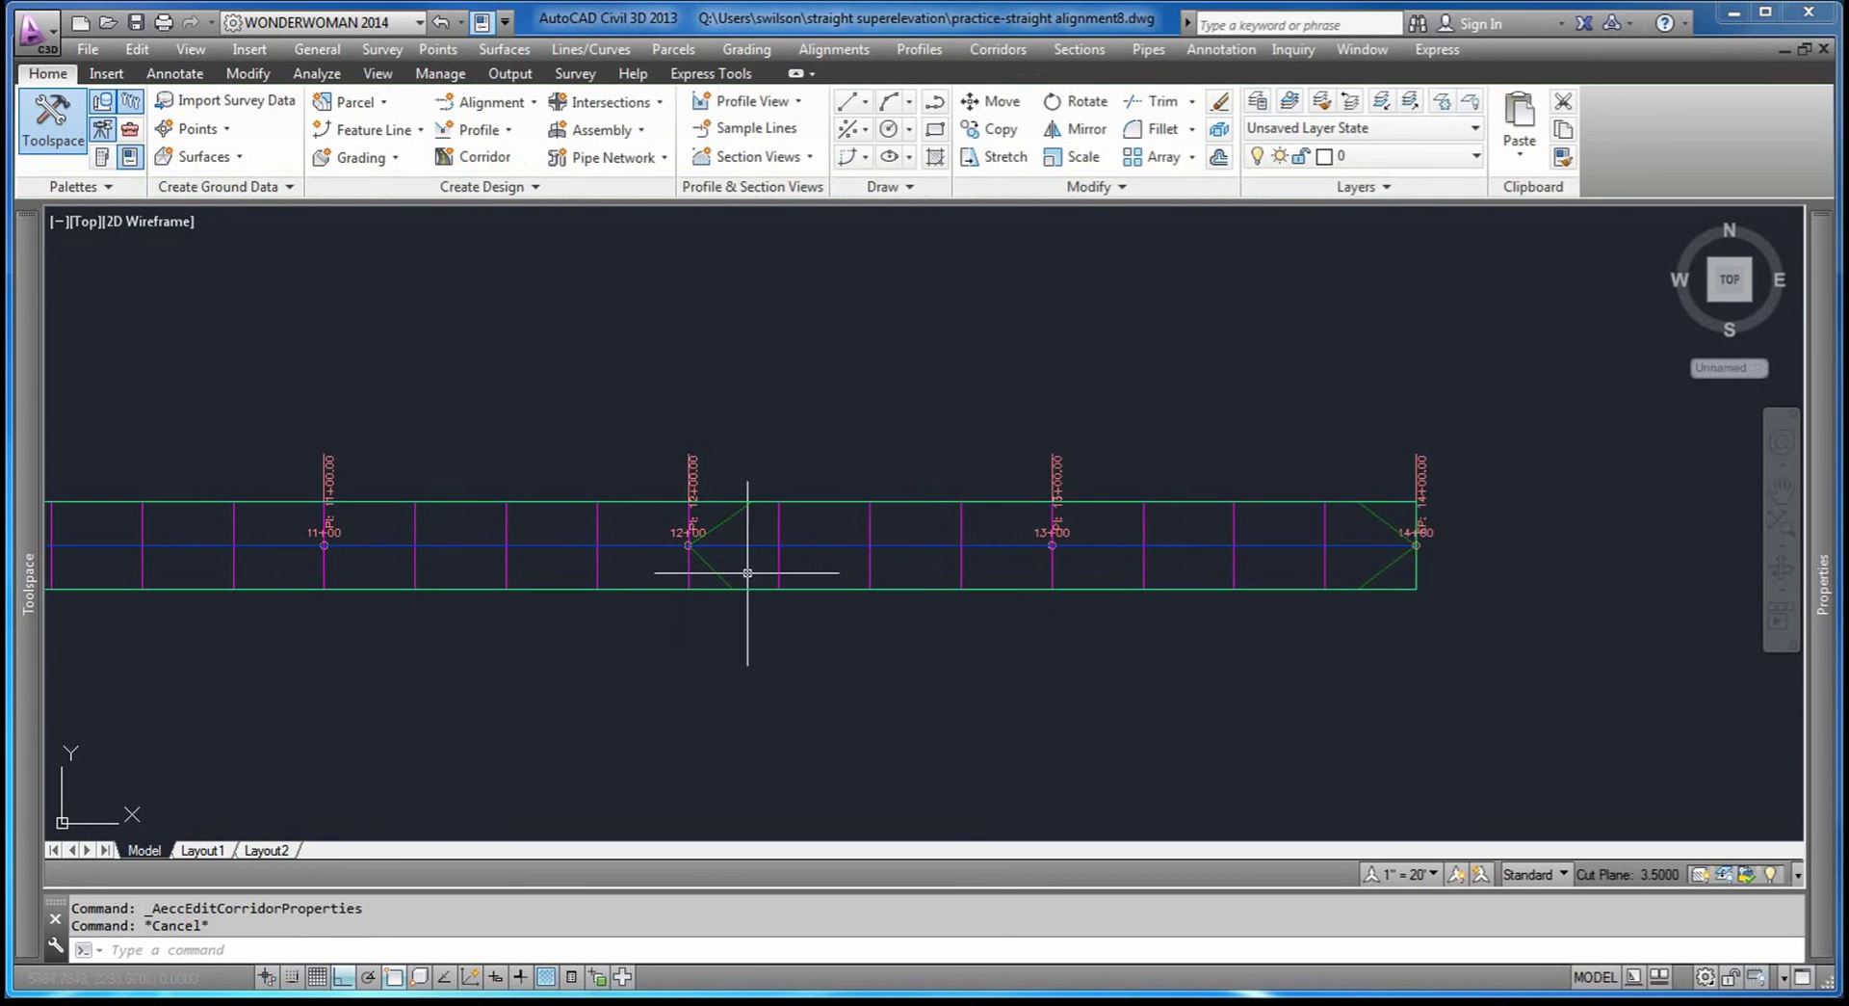
pyautogui.scroll(-5, 732, 564)
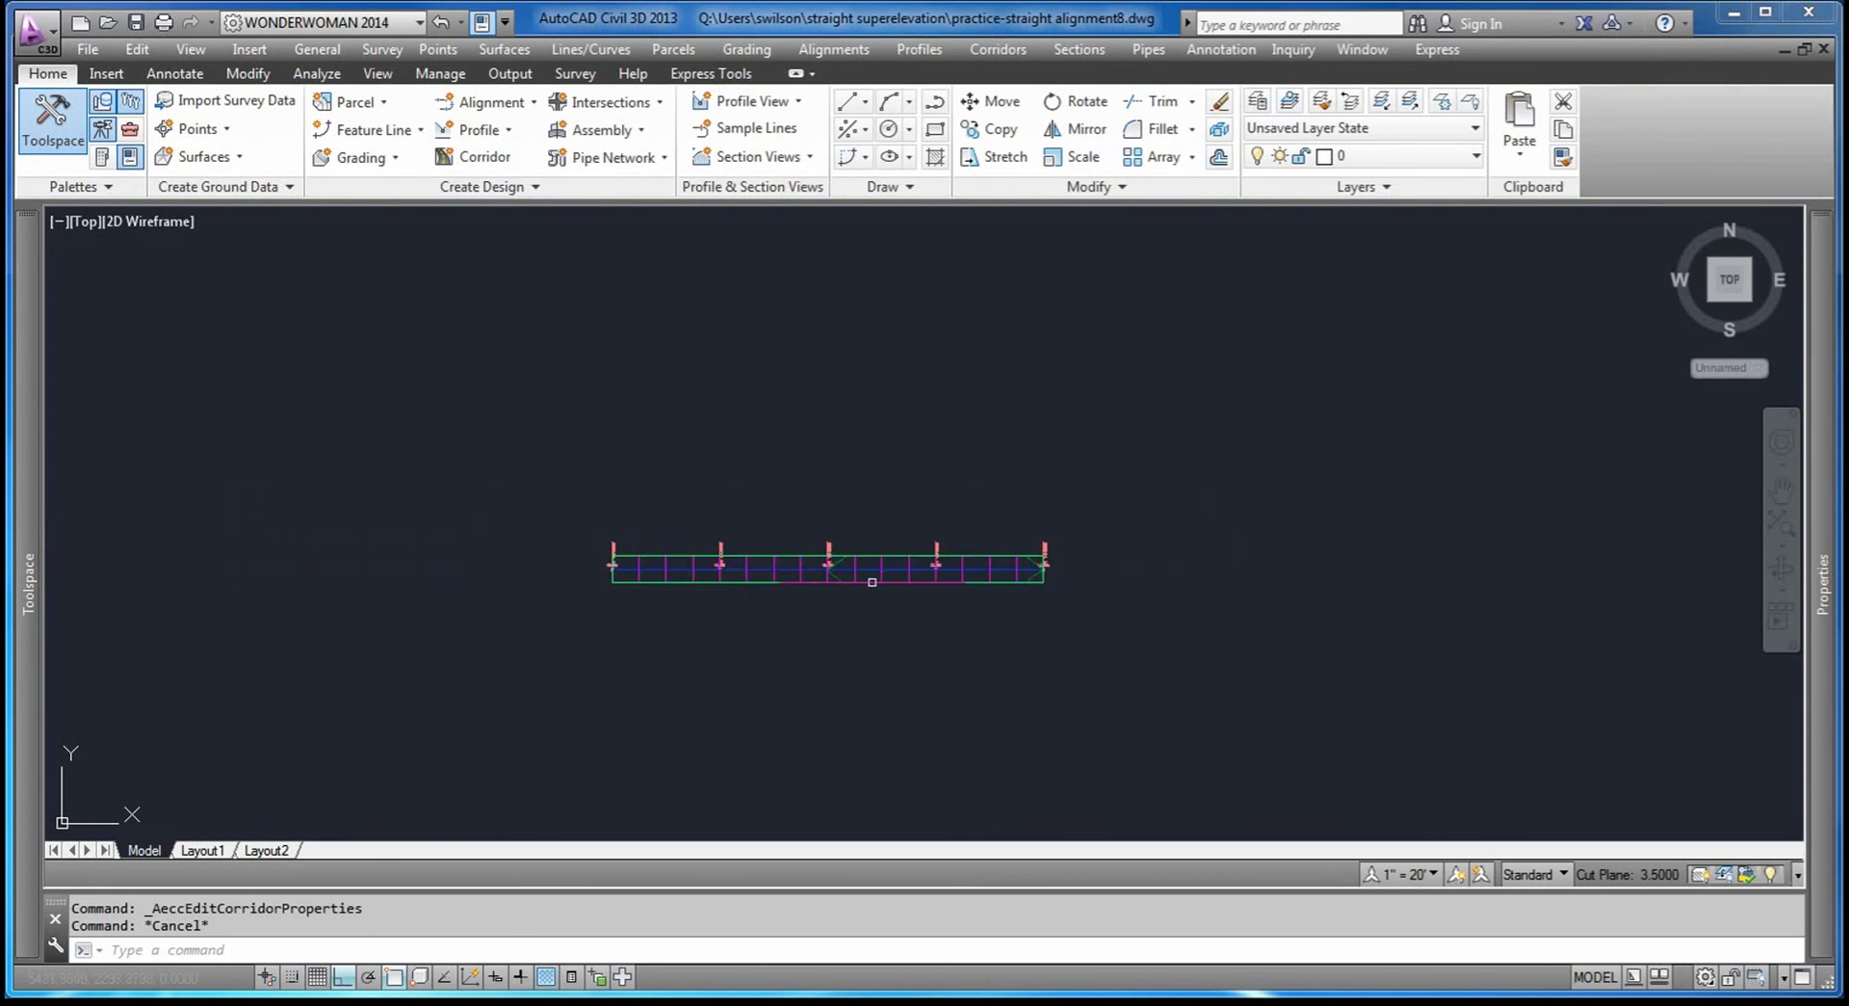
# Open the properties of the STRAIGHT ALIGNMENT corridor surface and open its Contours 2' and 10' (Design) style for editing.
pyautogui.scroll(6, 1049, 595)
pyautogui.scroll(-2, 1050, 595)
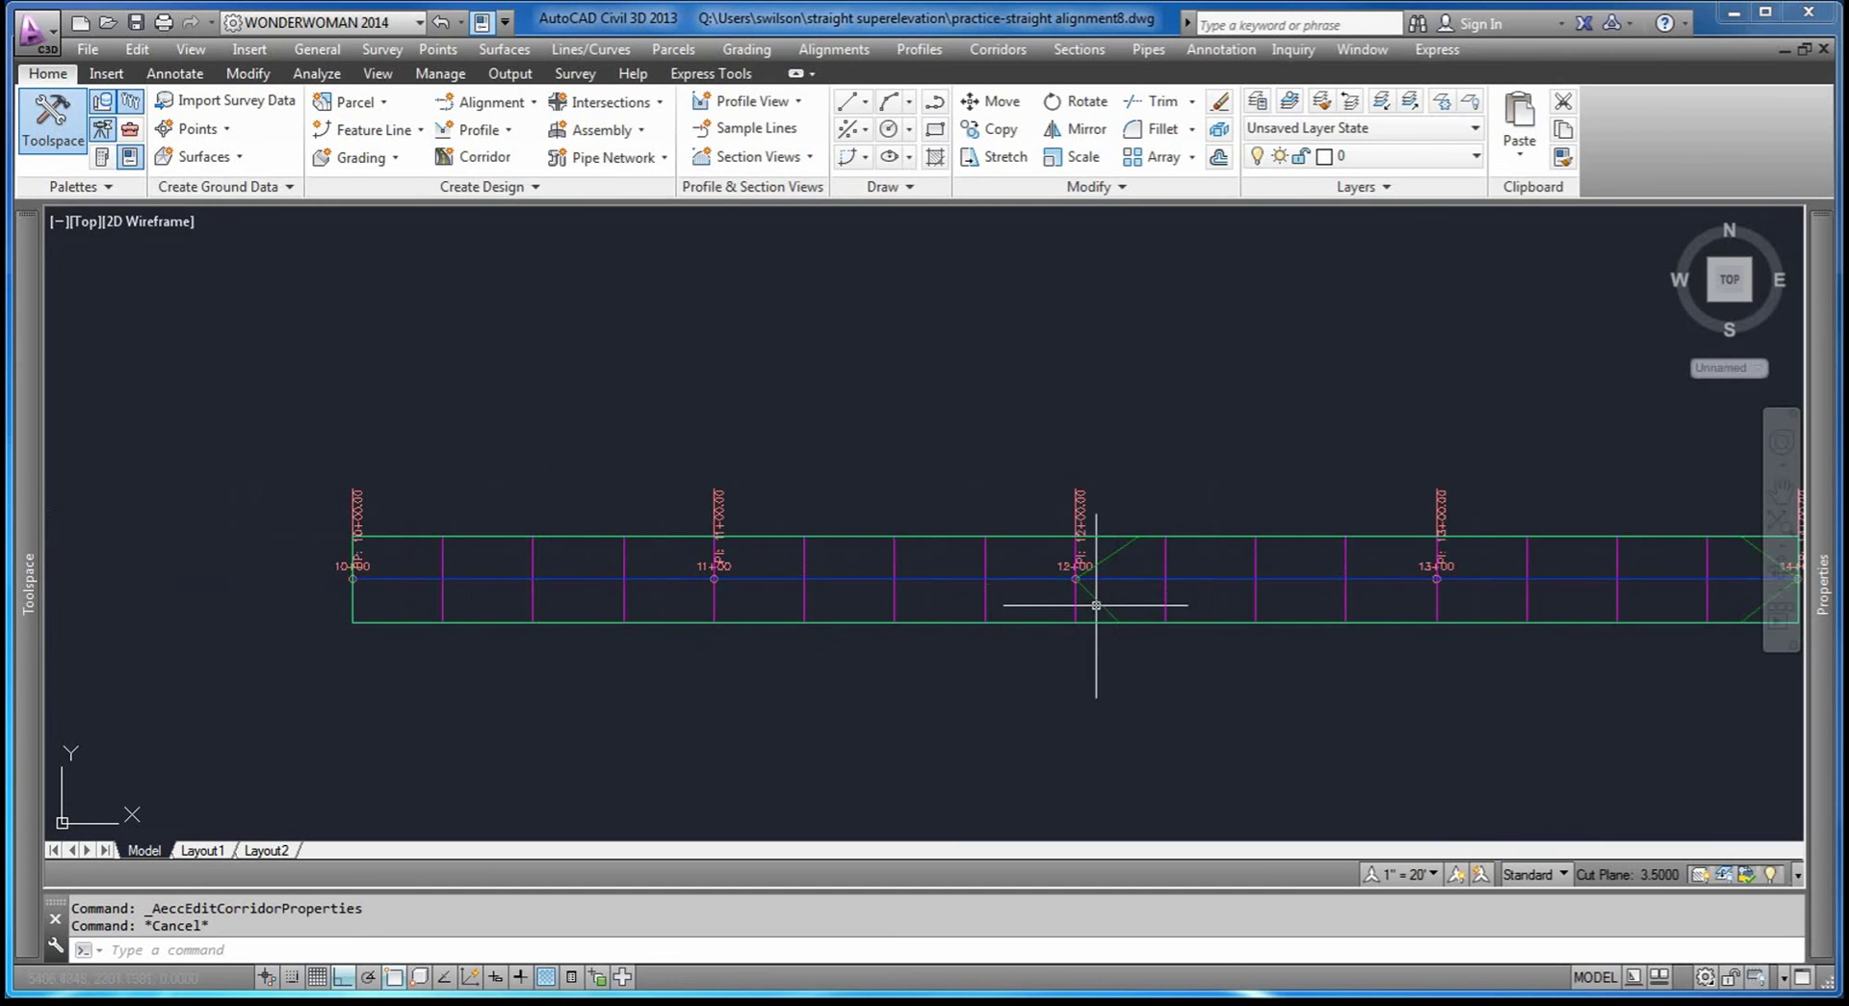
pyautogui.click(1040, 628)
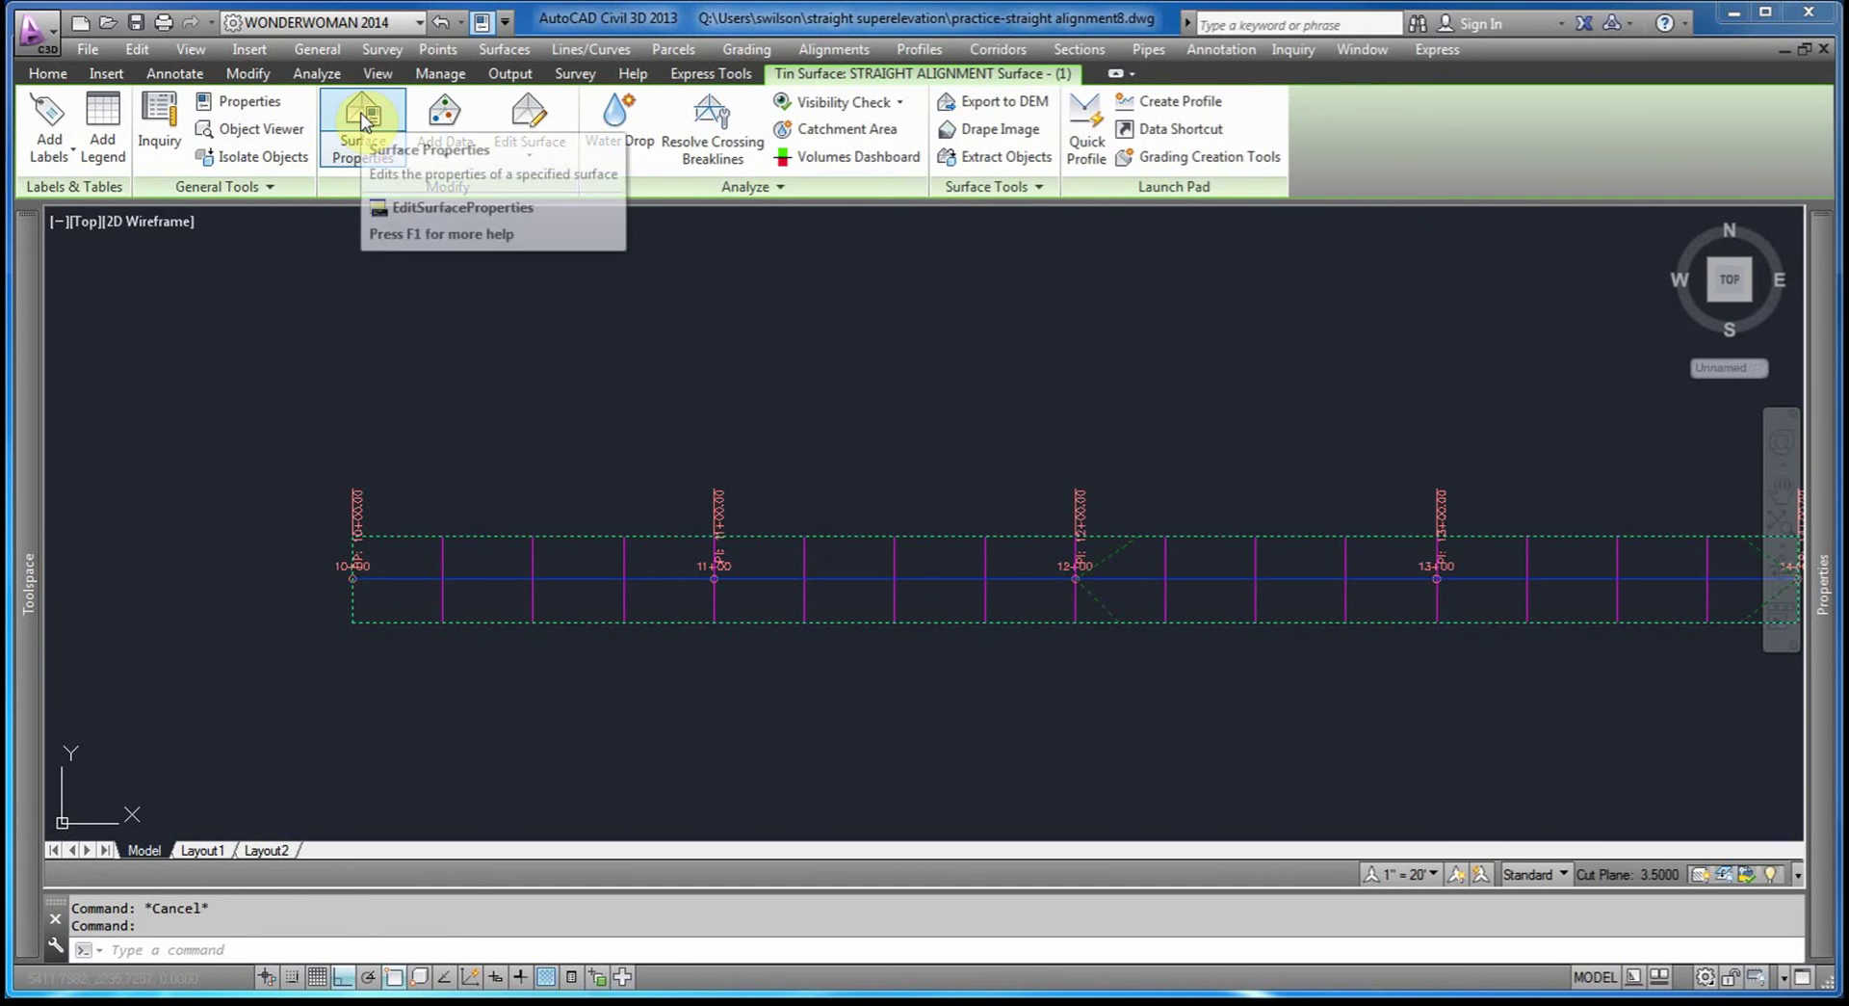
pyautogui.click(364, 117)
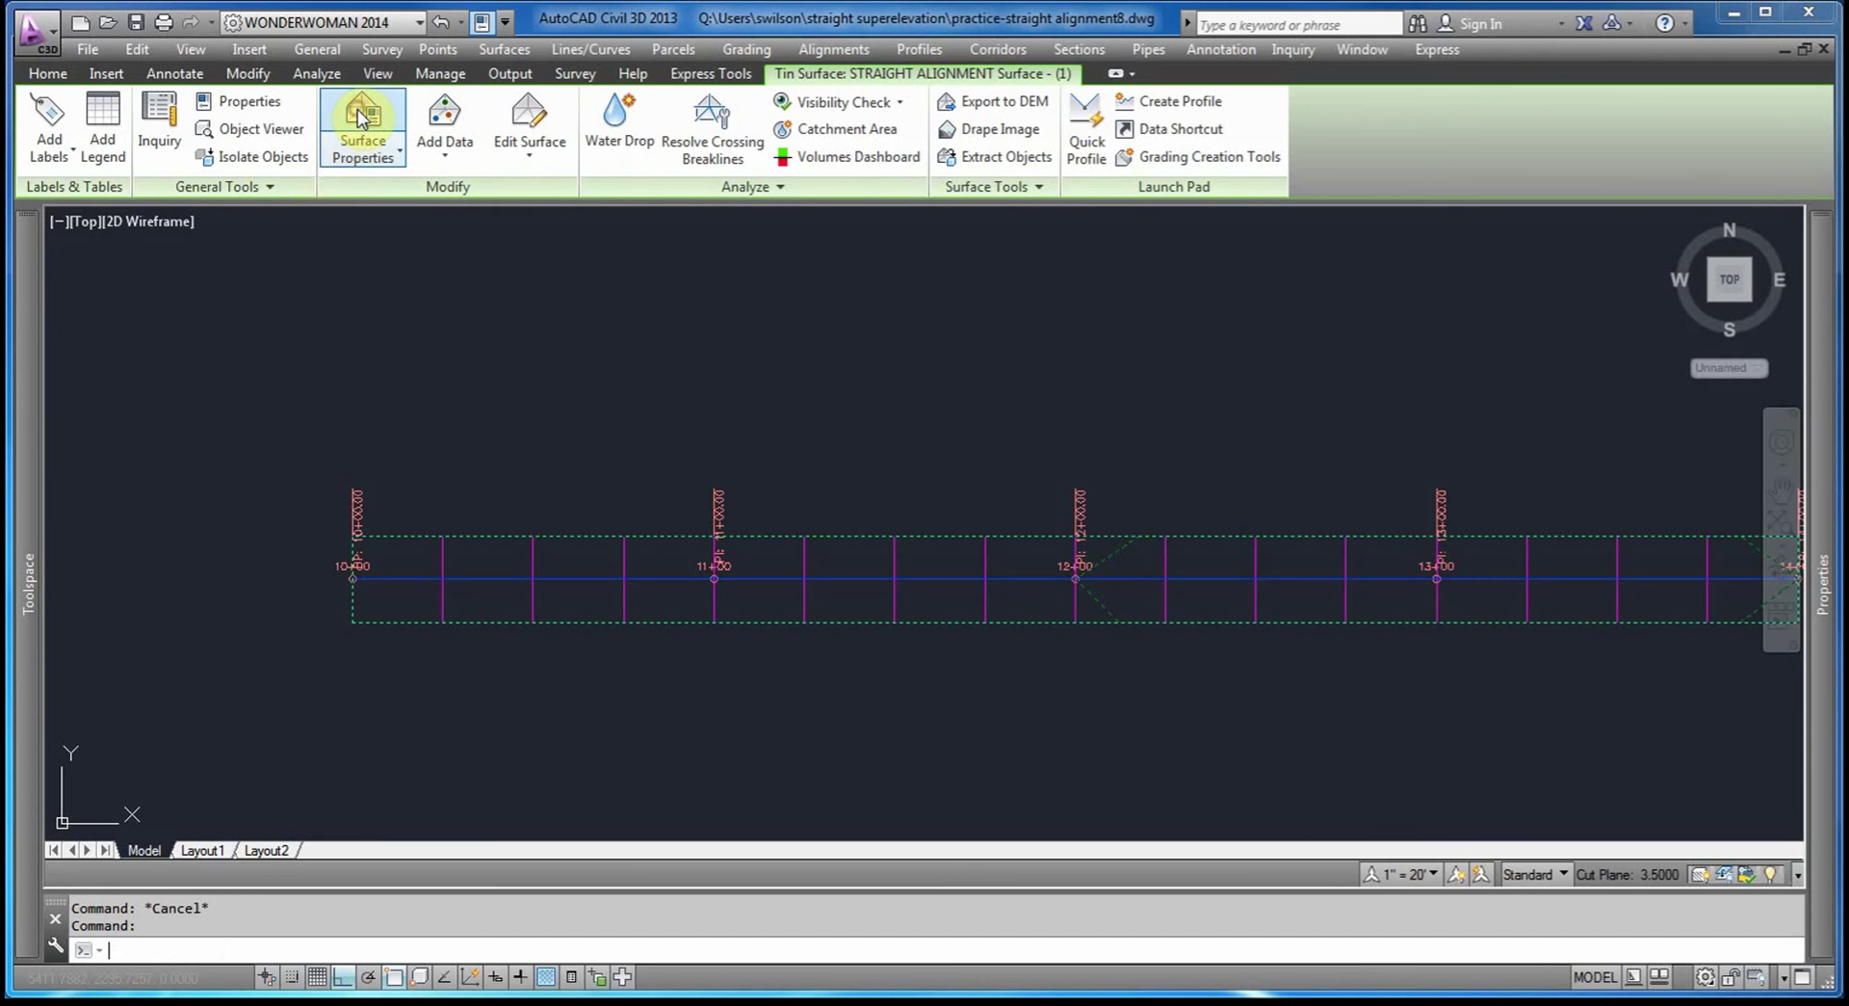
pyautogui.click(365, 118)
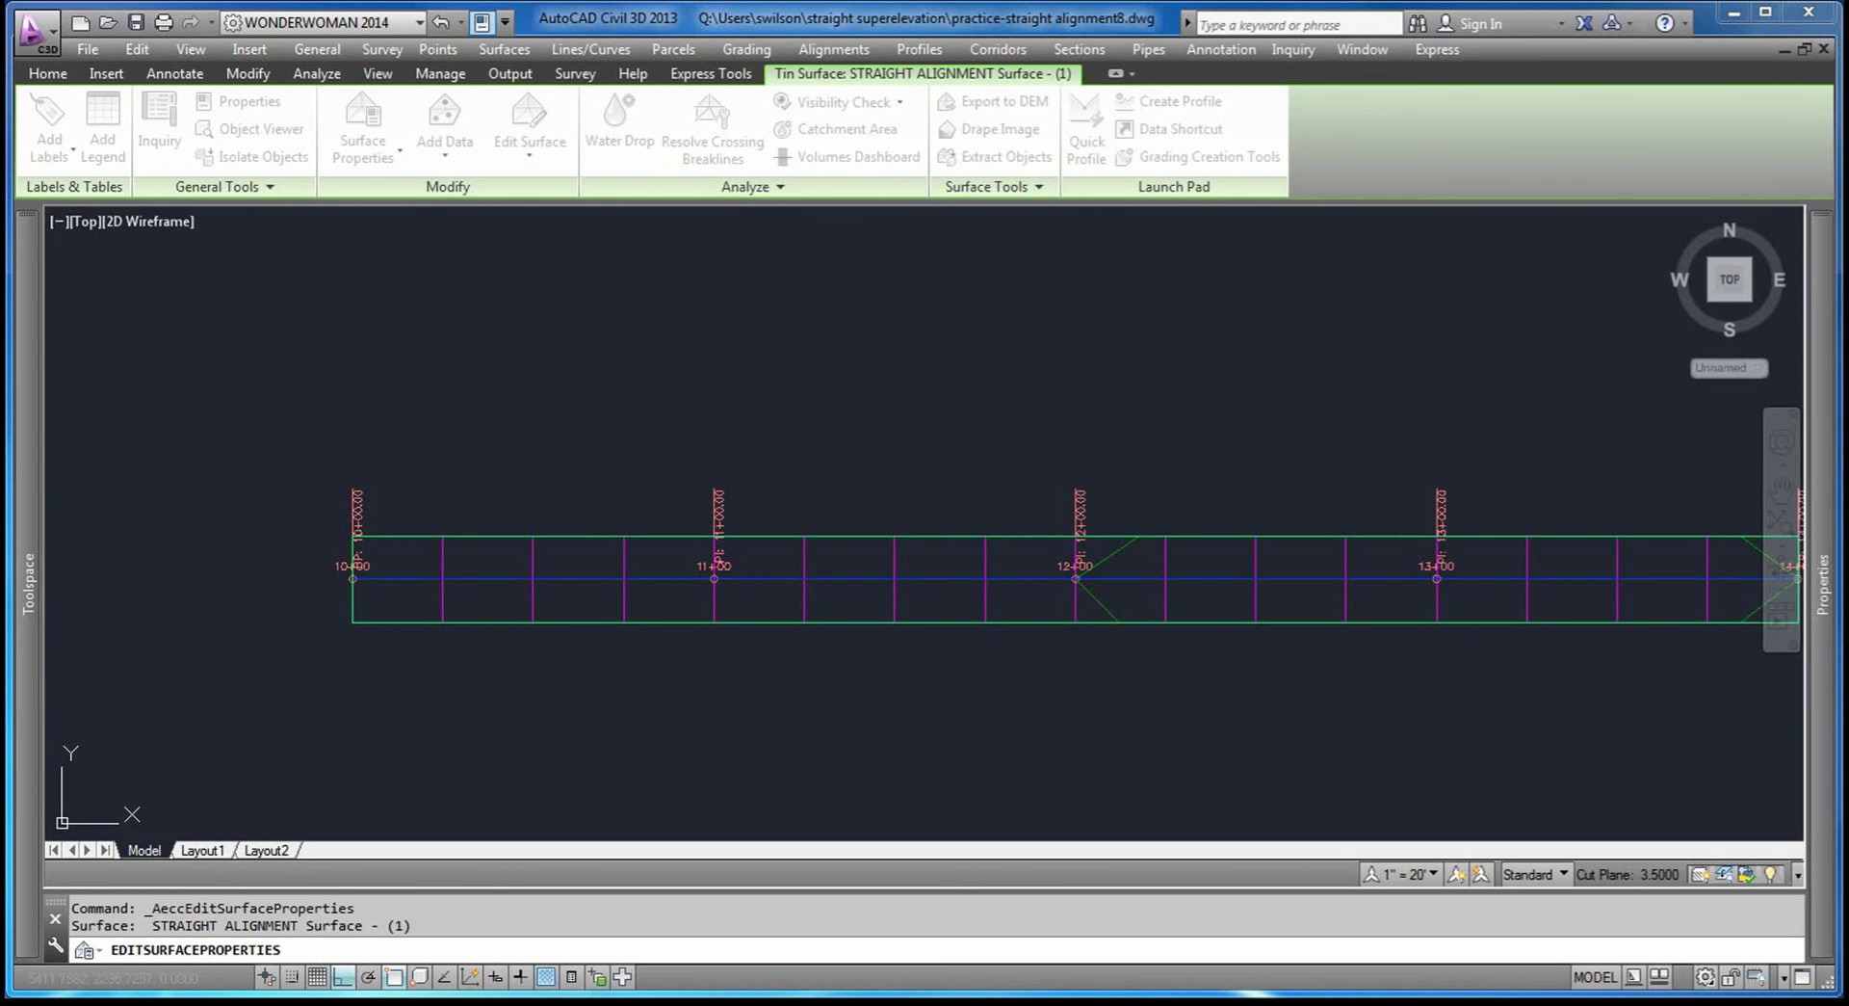
pyautogui.moveTo(240, 174); pyautogui.dragTo(1242, 123)
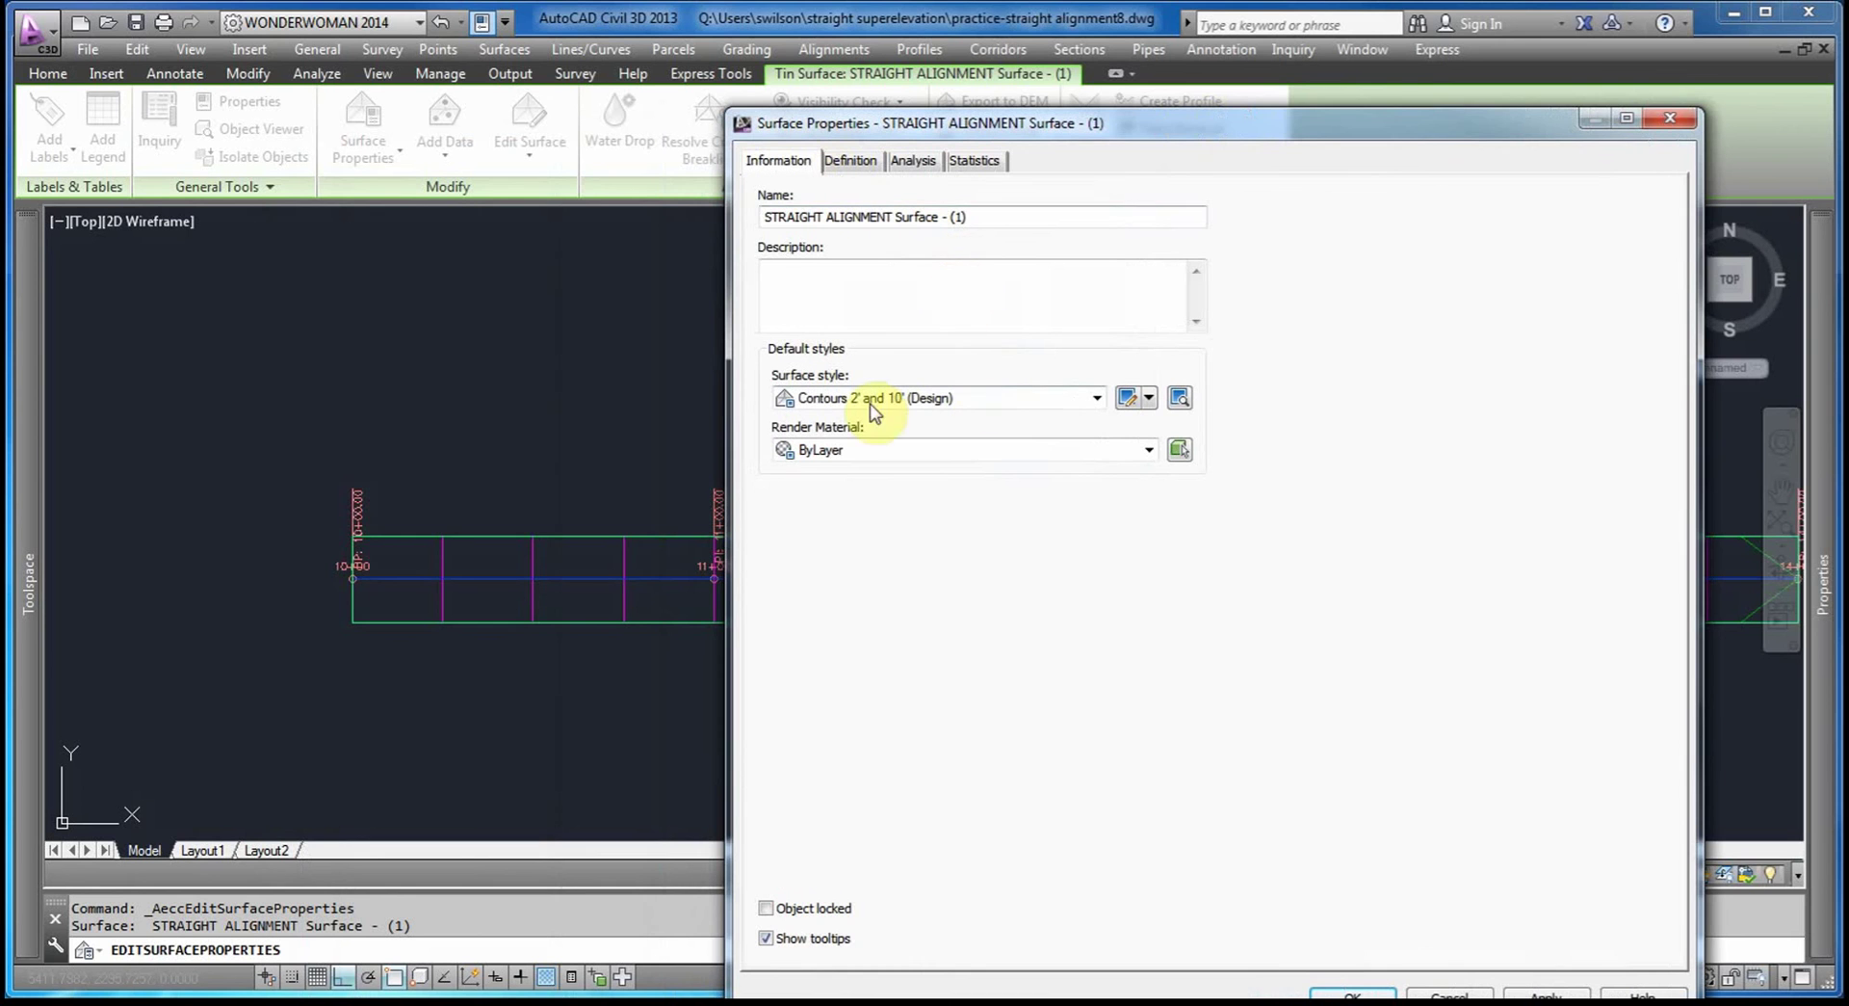
pyautogui.click(1149, 397)
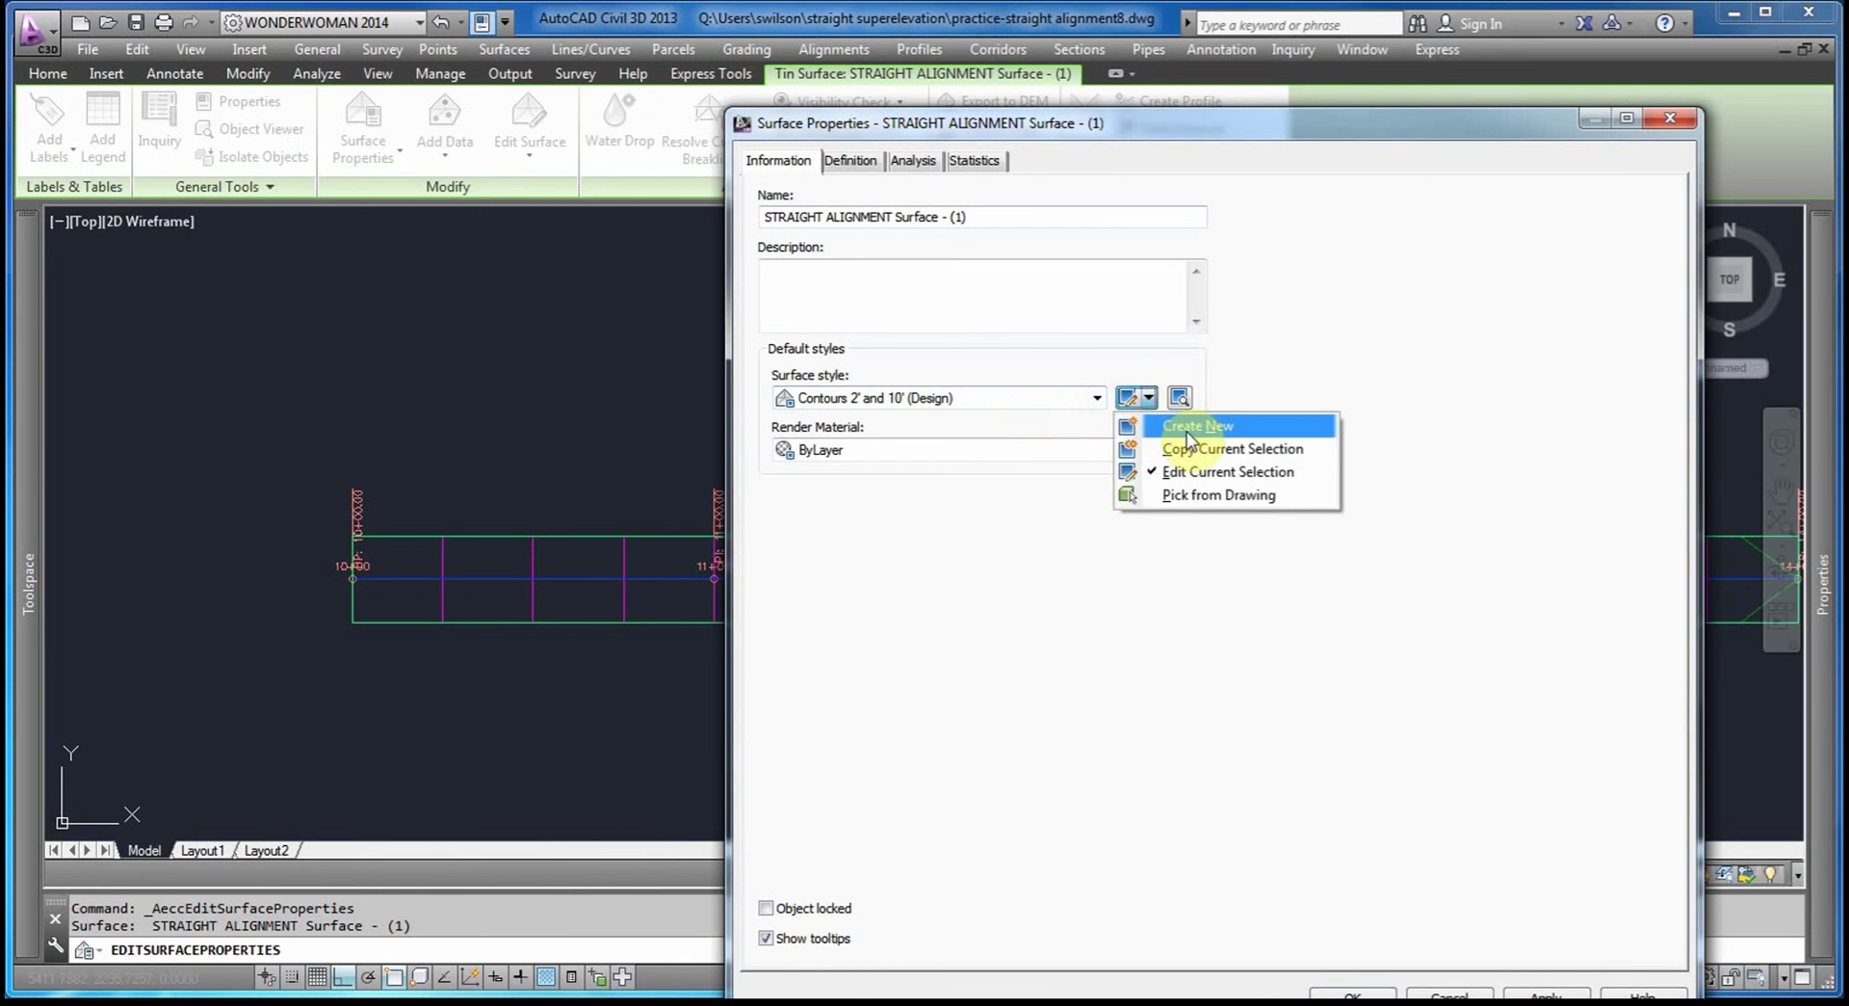
pyautogui.click(1195, 474)
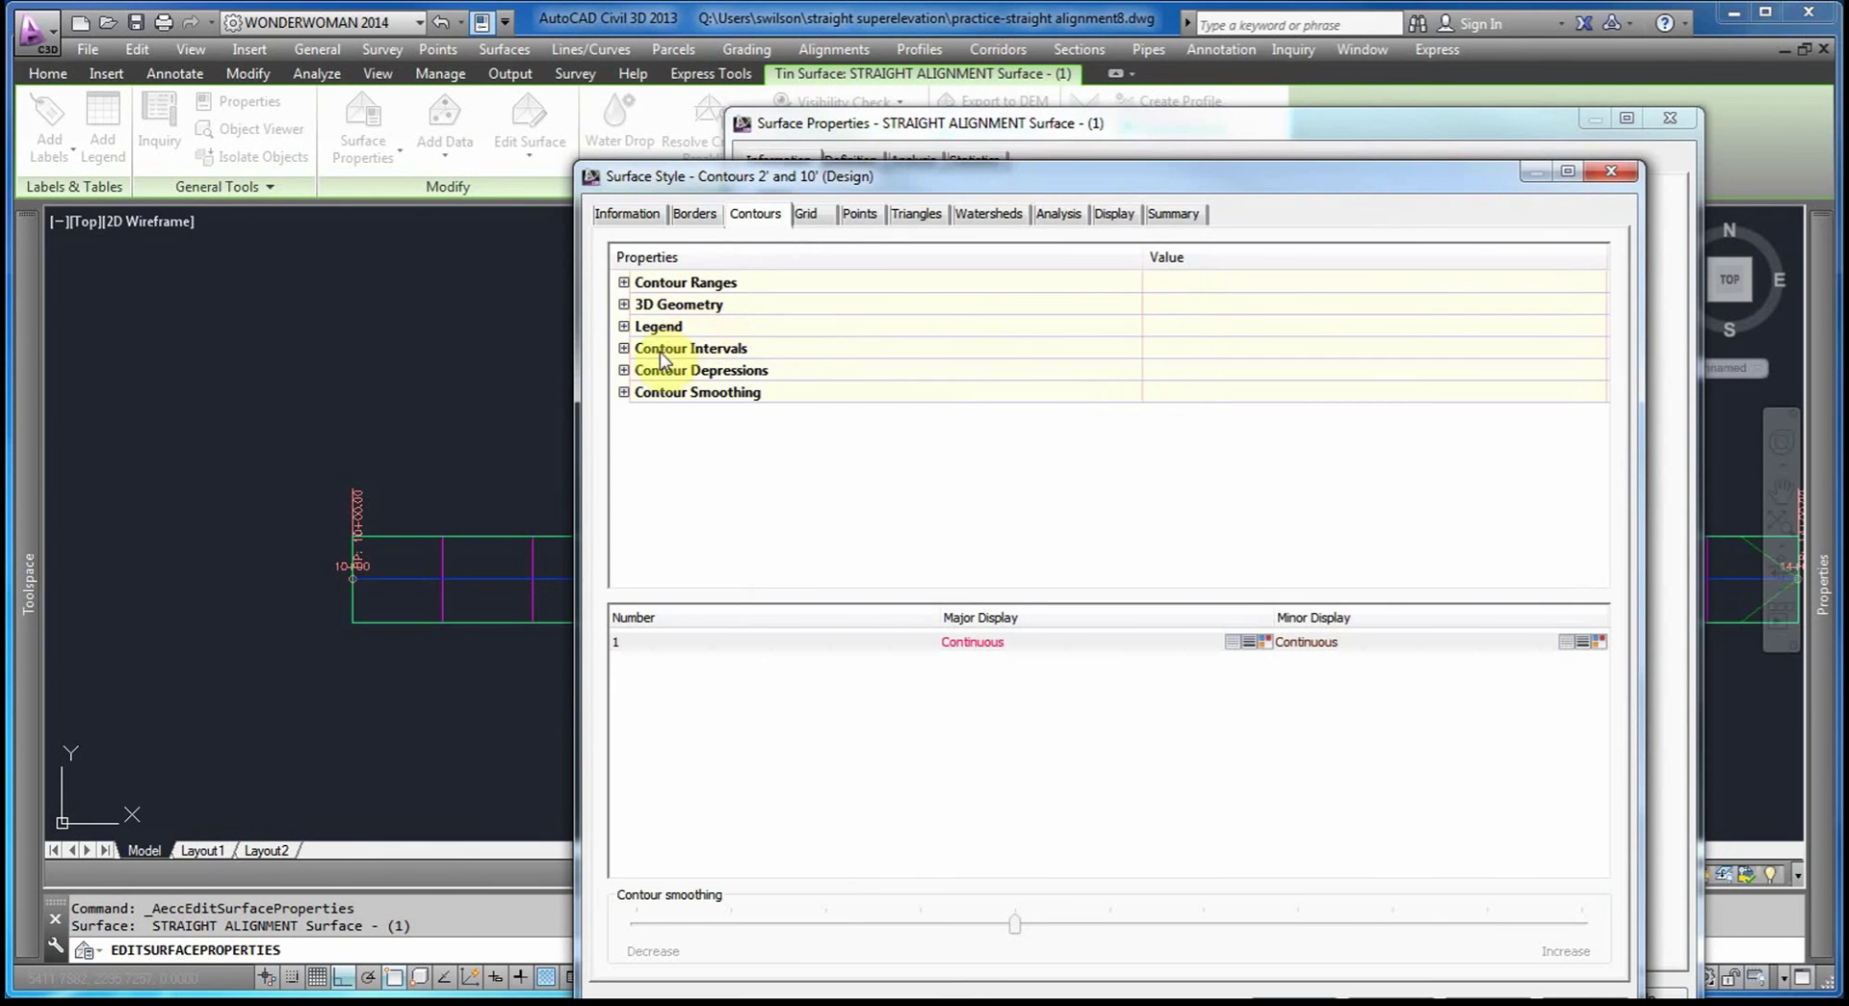
# Set the surface style's minor contour interval to 0.10' and major interval to 0.50', and accept the style and surface properties.
pyautogui.click(624, 348)
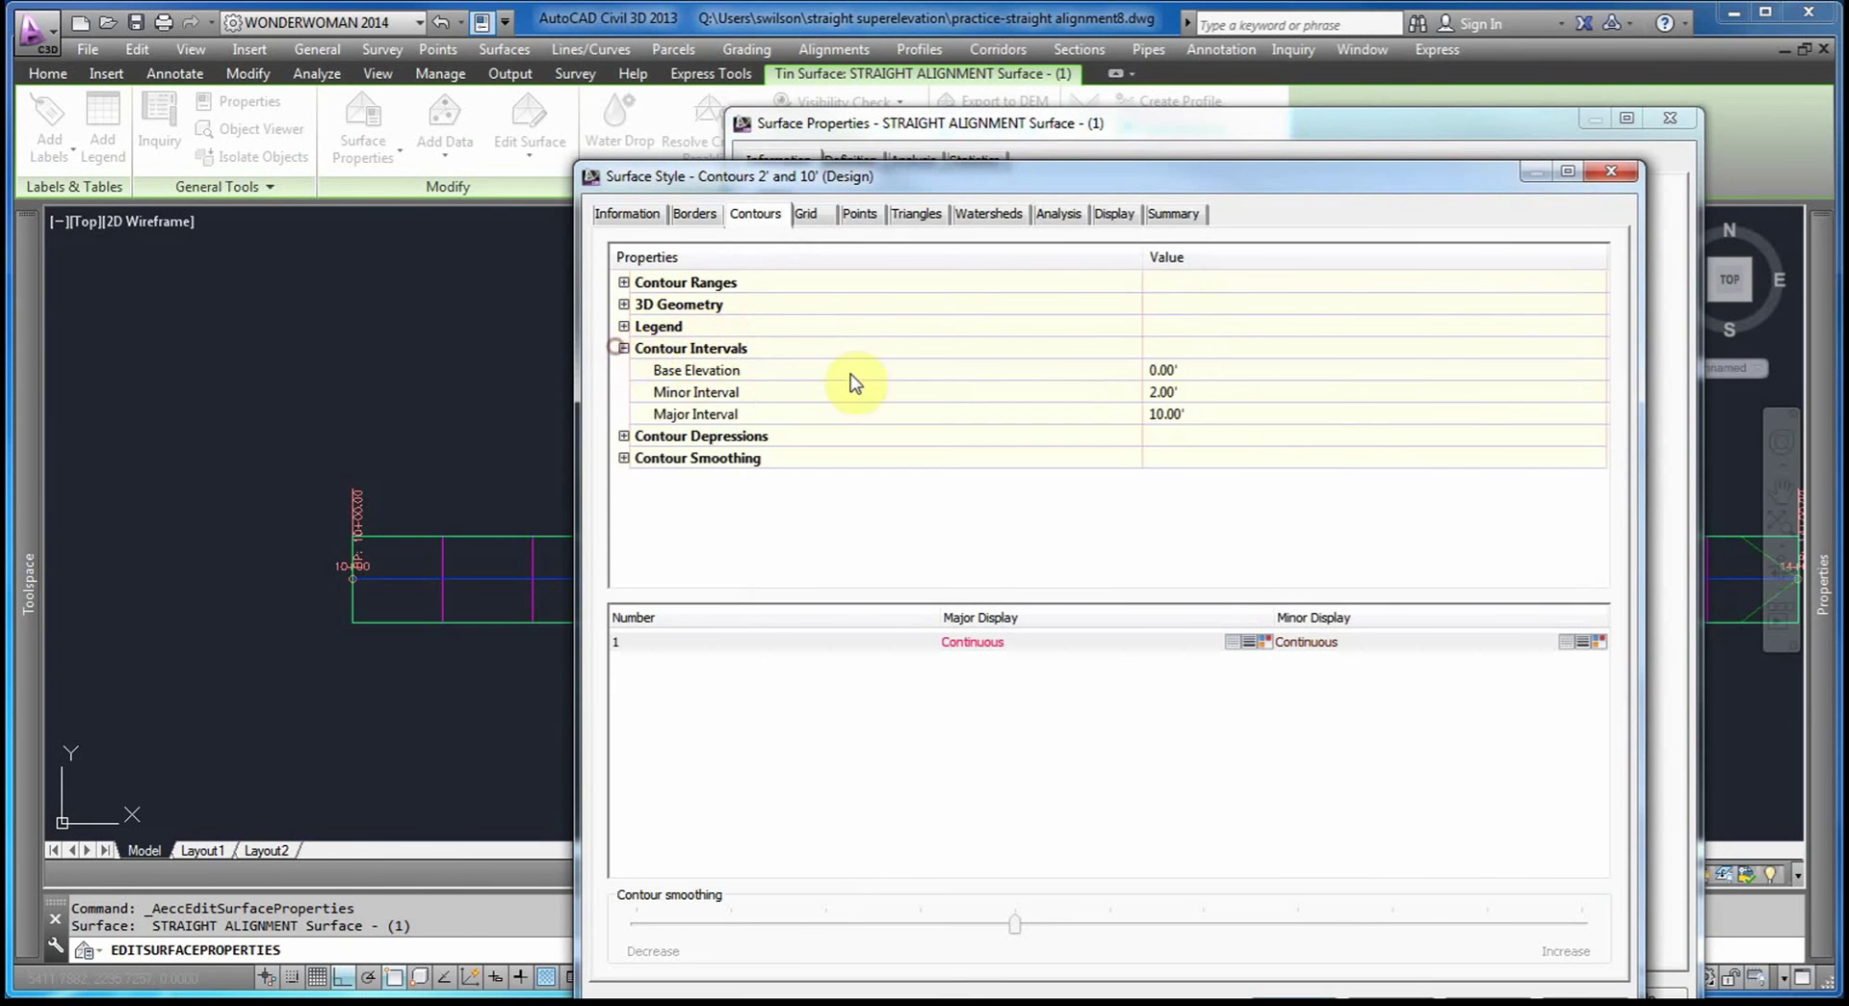
pyautogui.click(1222, 389)
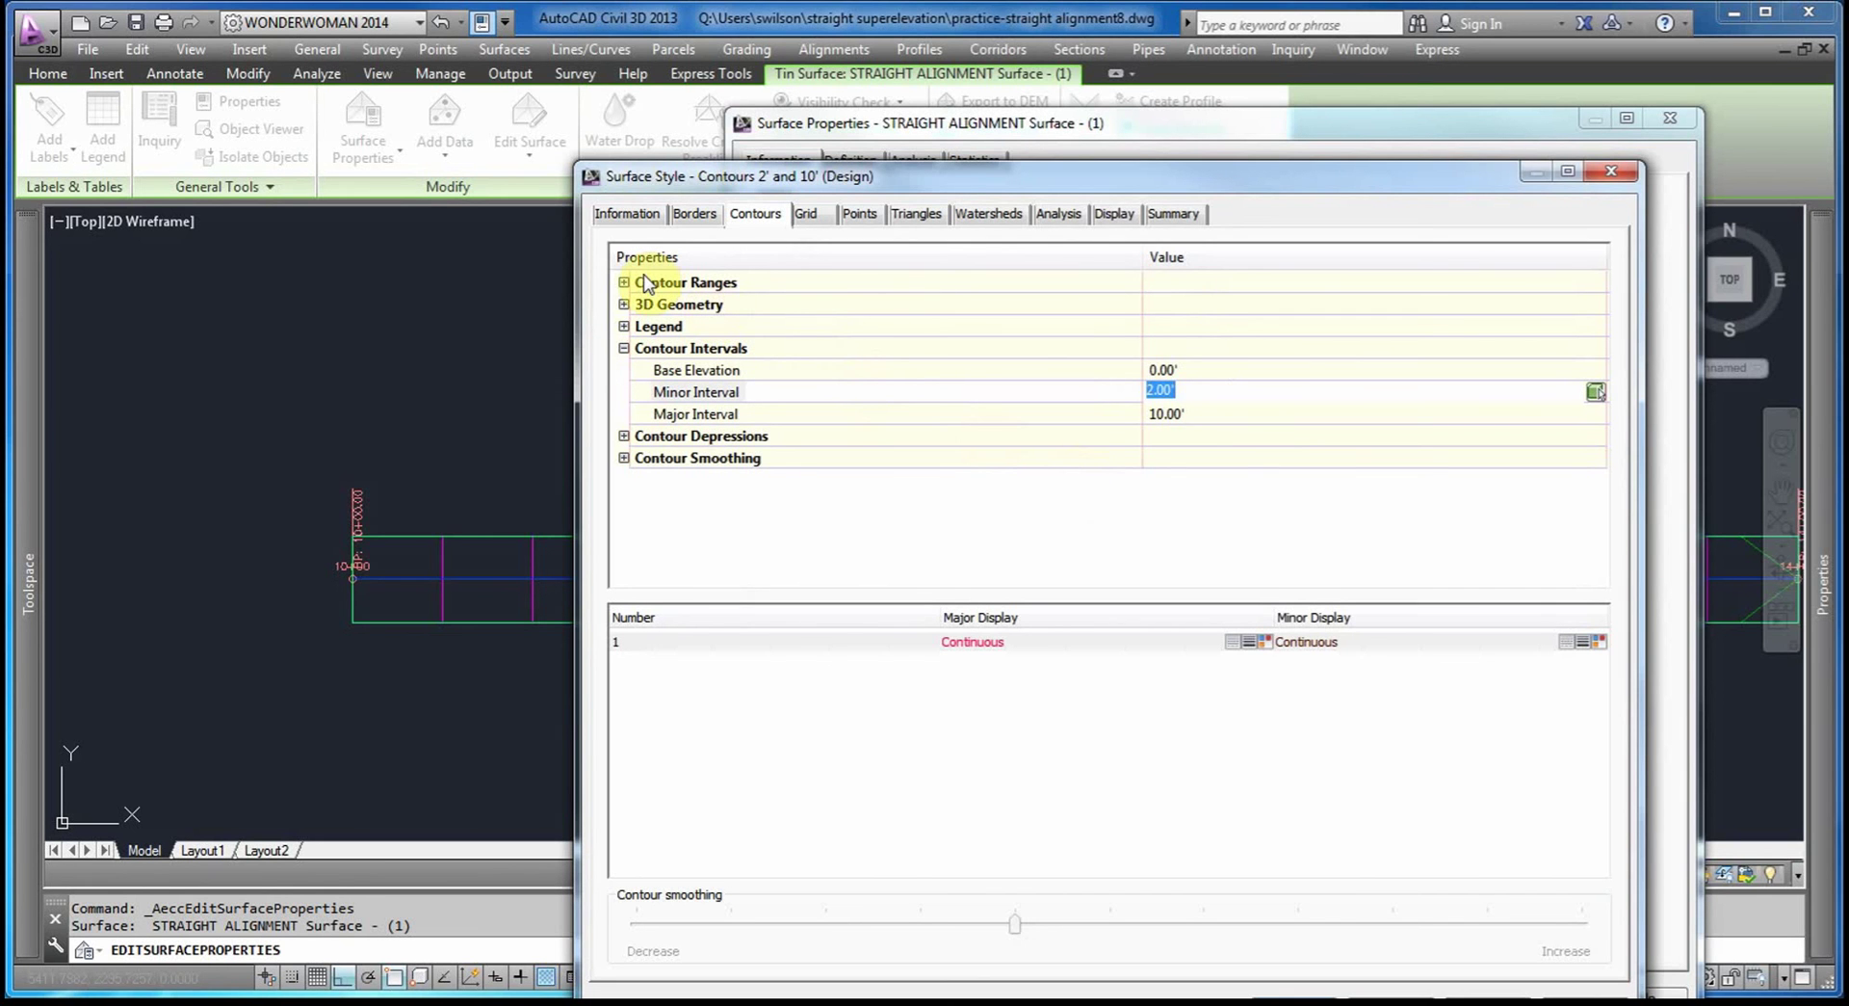
pyautogui.click(1215, 455)
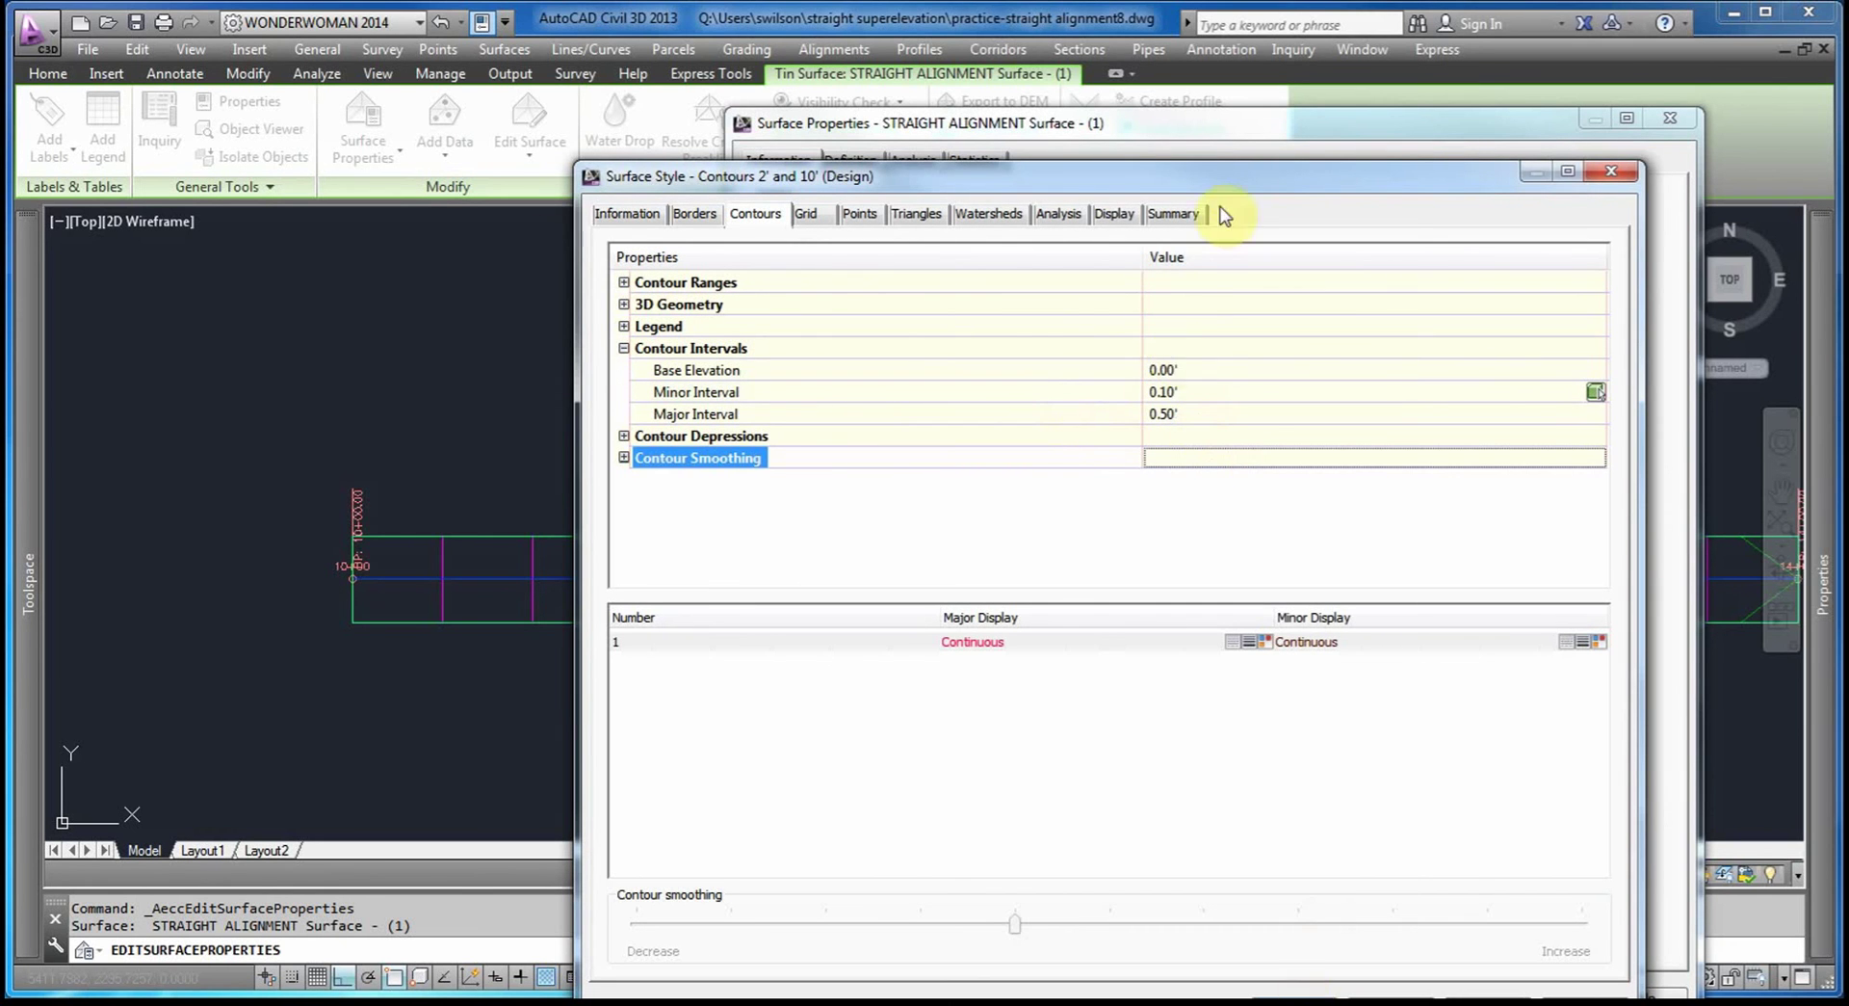
pyautogui.moveTo(1238, 179); pyautogui.dragTo(1218, 68)
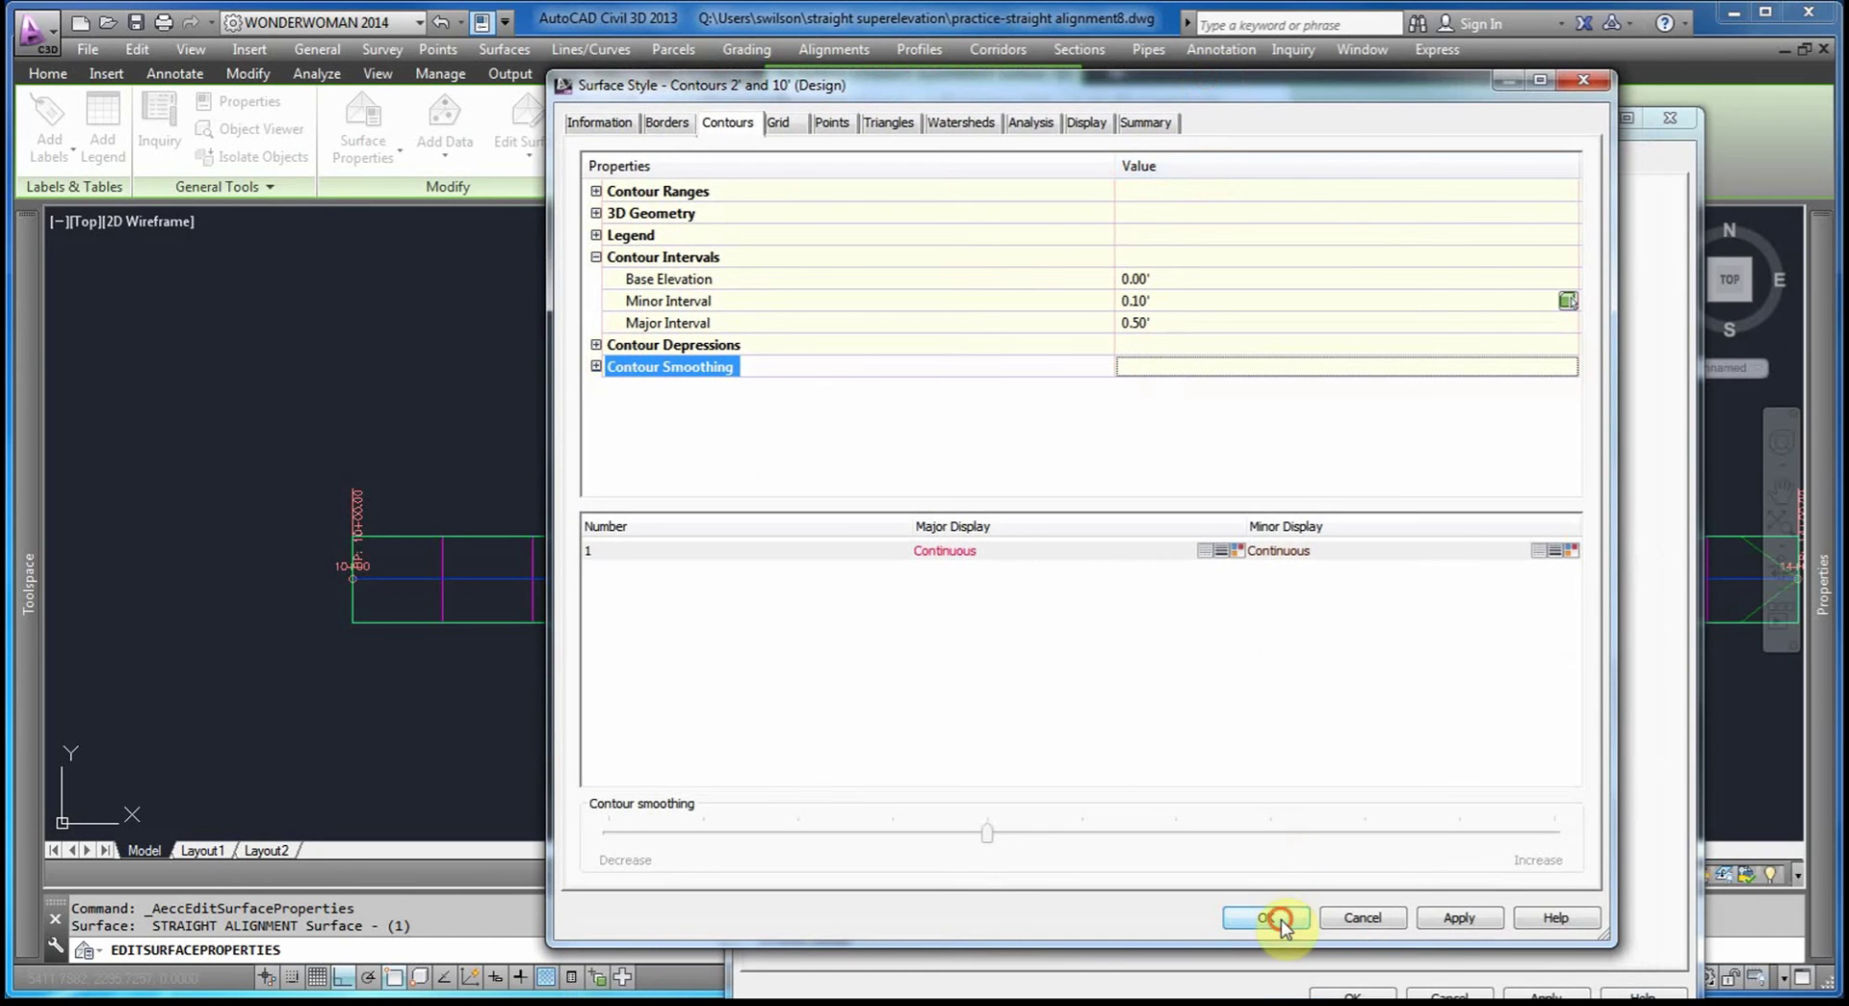
pyautogui.click(1285, 917)
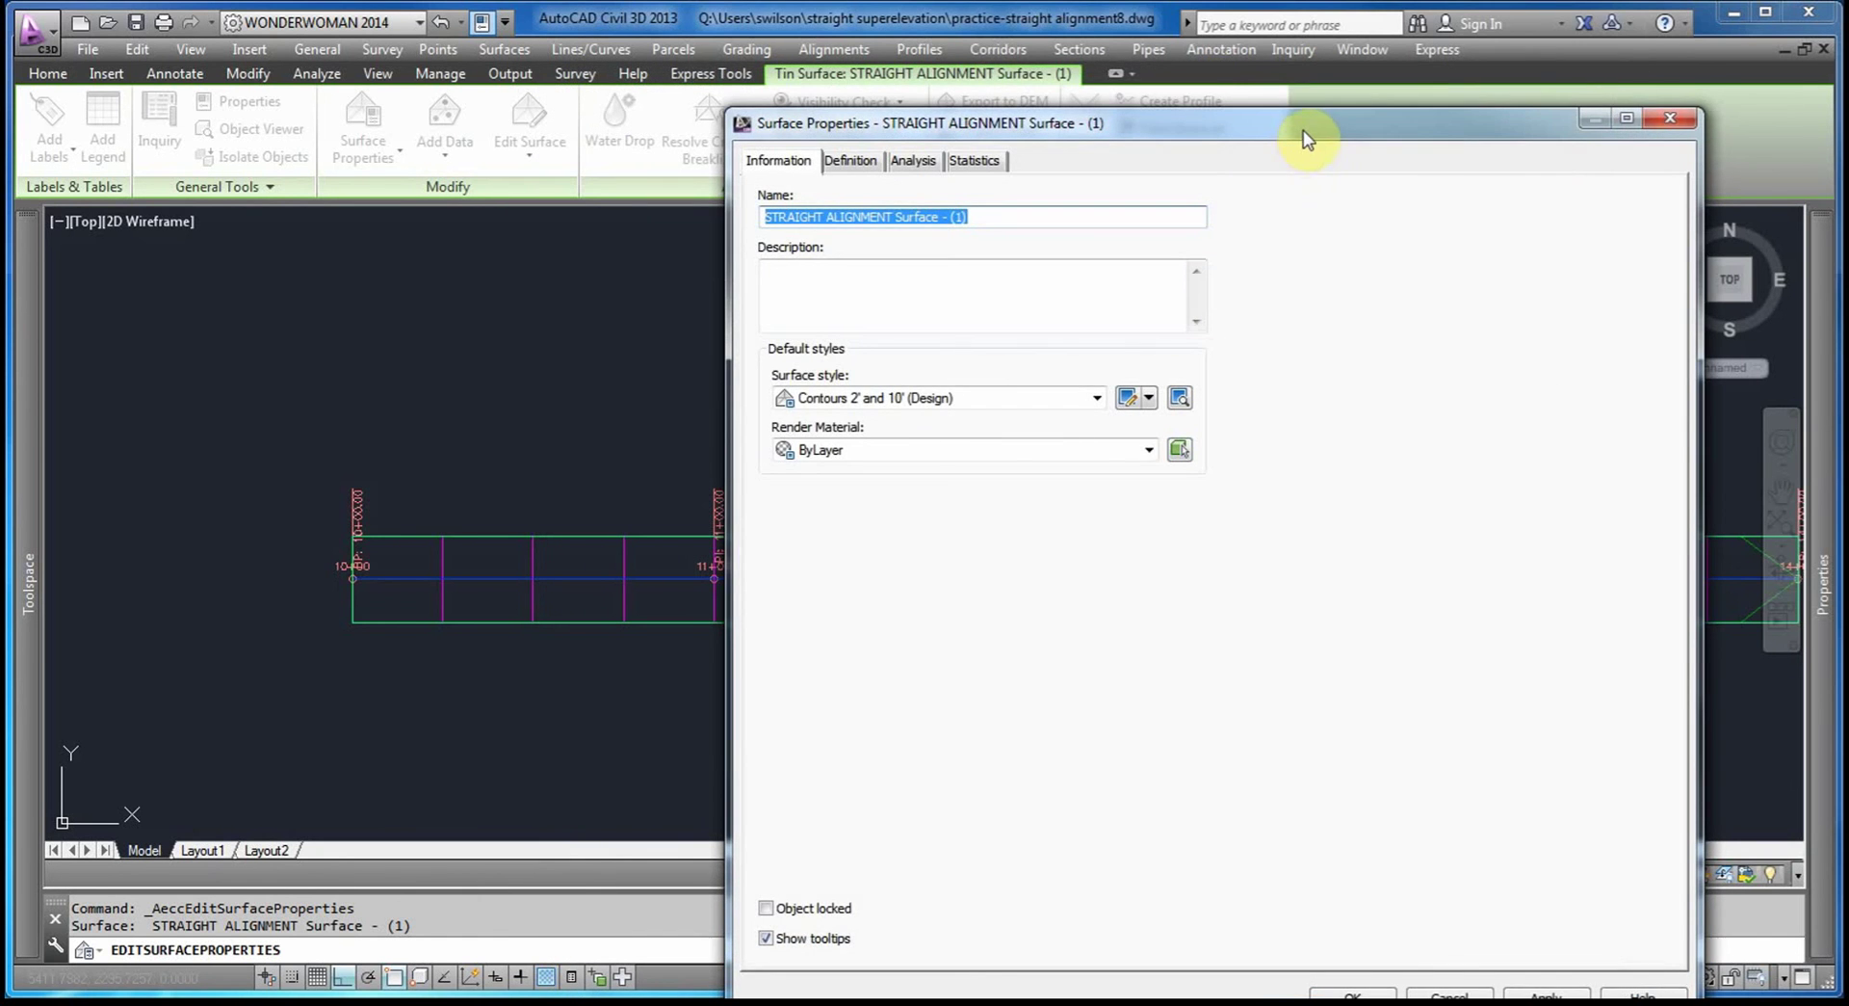
pyautogui.moveTo(1303, 130); pyautogui.dragTo(1257, 29)
pyautogui.click(1322, 894)
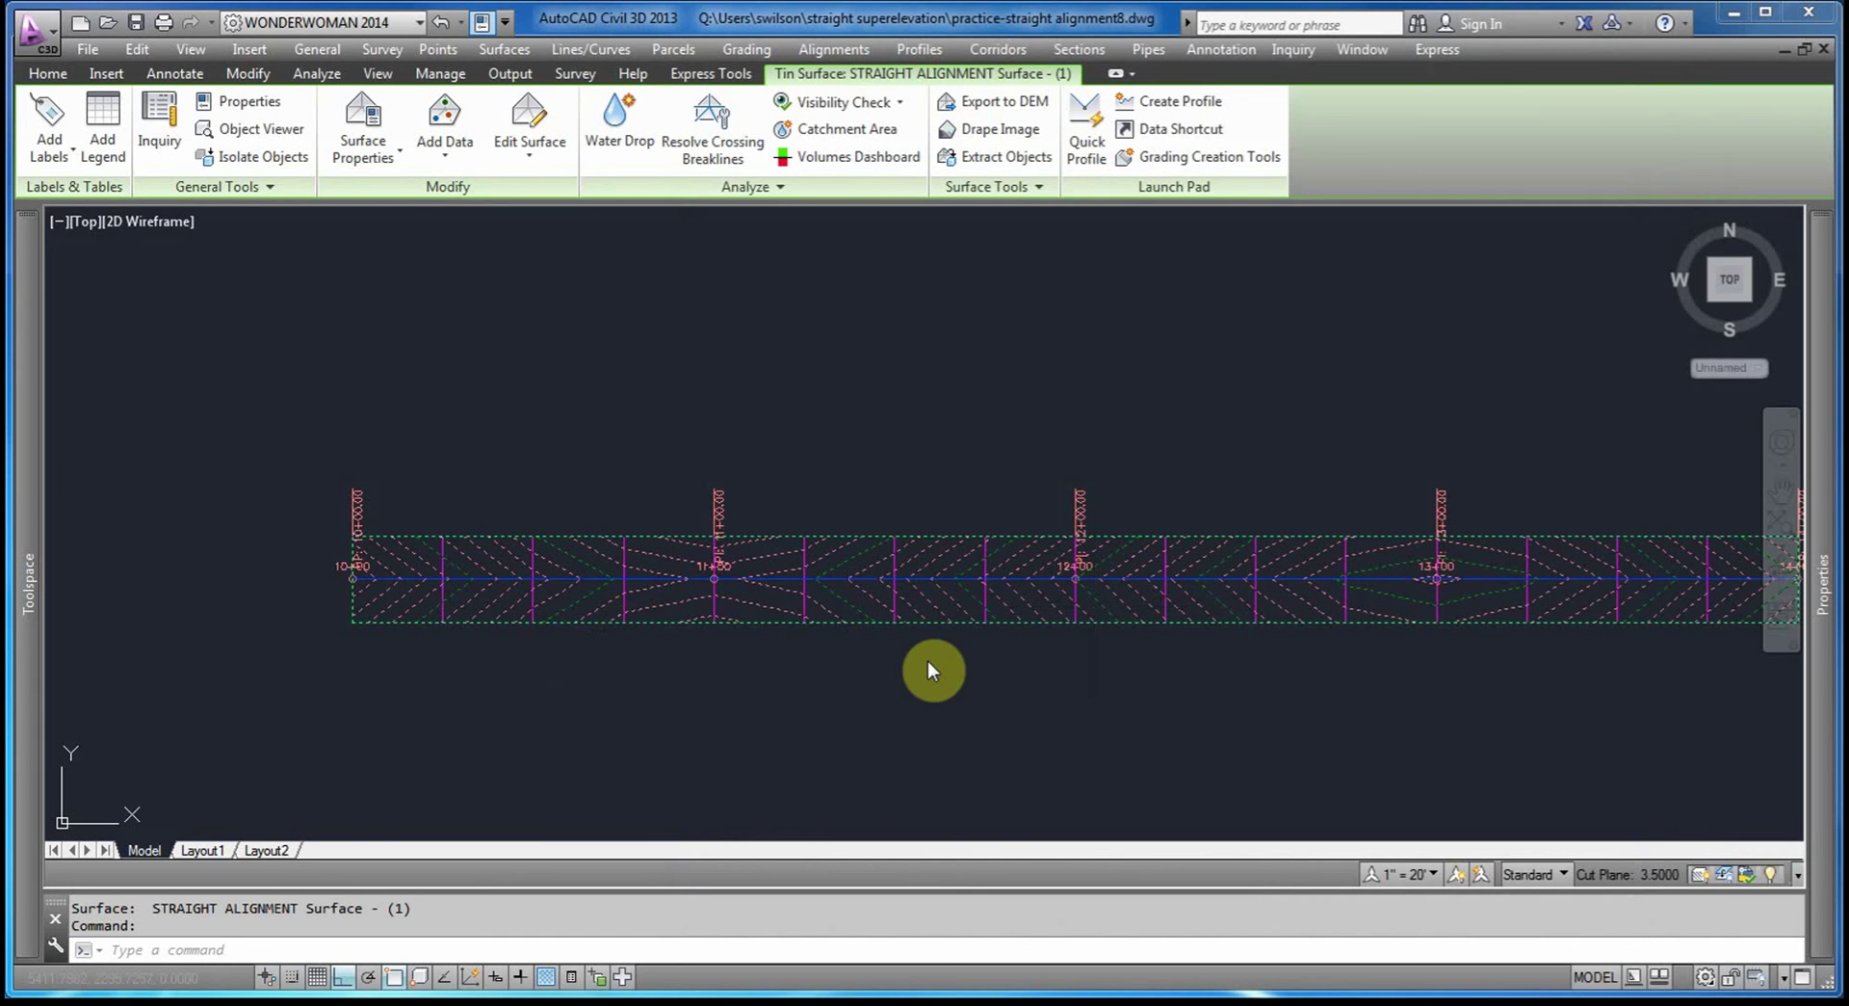
# Add a two-point slope label on the corridor surface at station 11+00, from the centerline to the upper edge.
pyautogui.scroll(2, 638, 589)
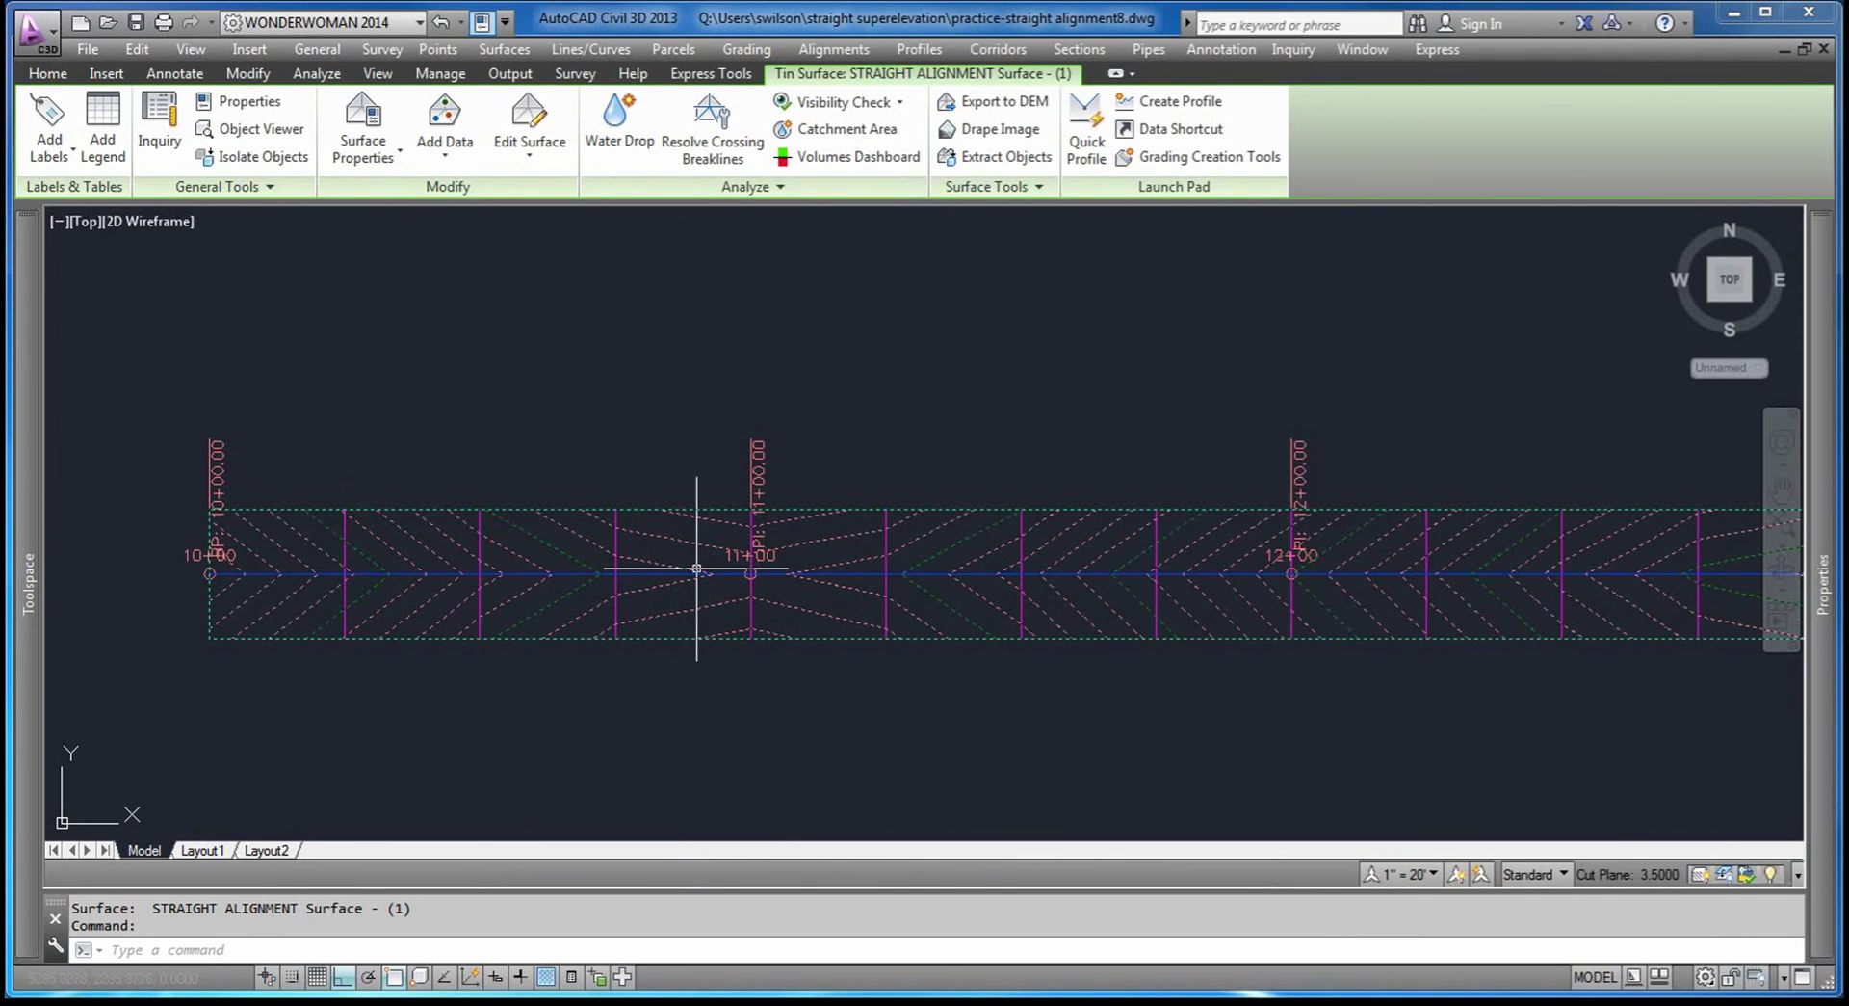
pyautogui.scroll(2, 696, 569)
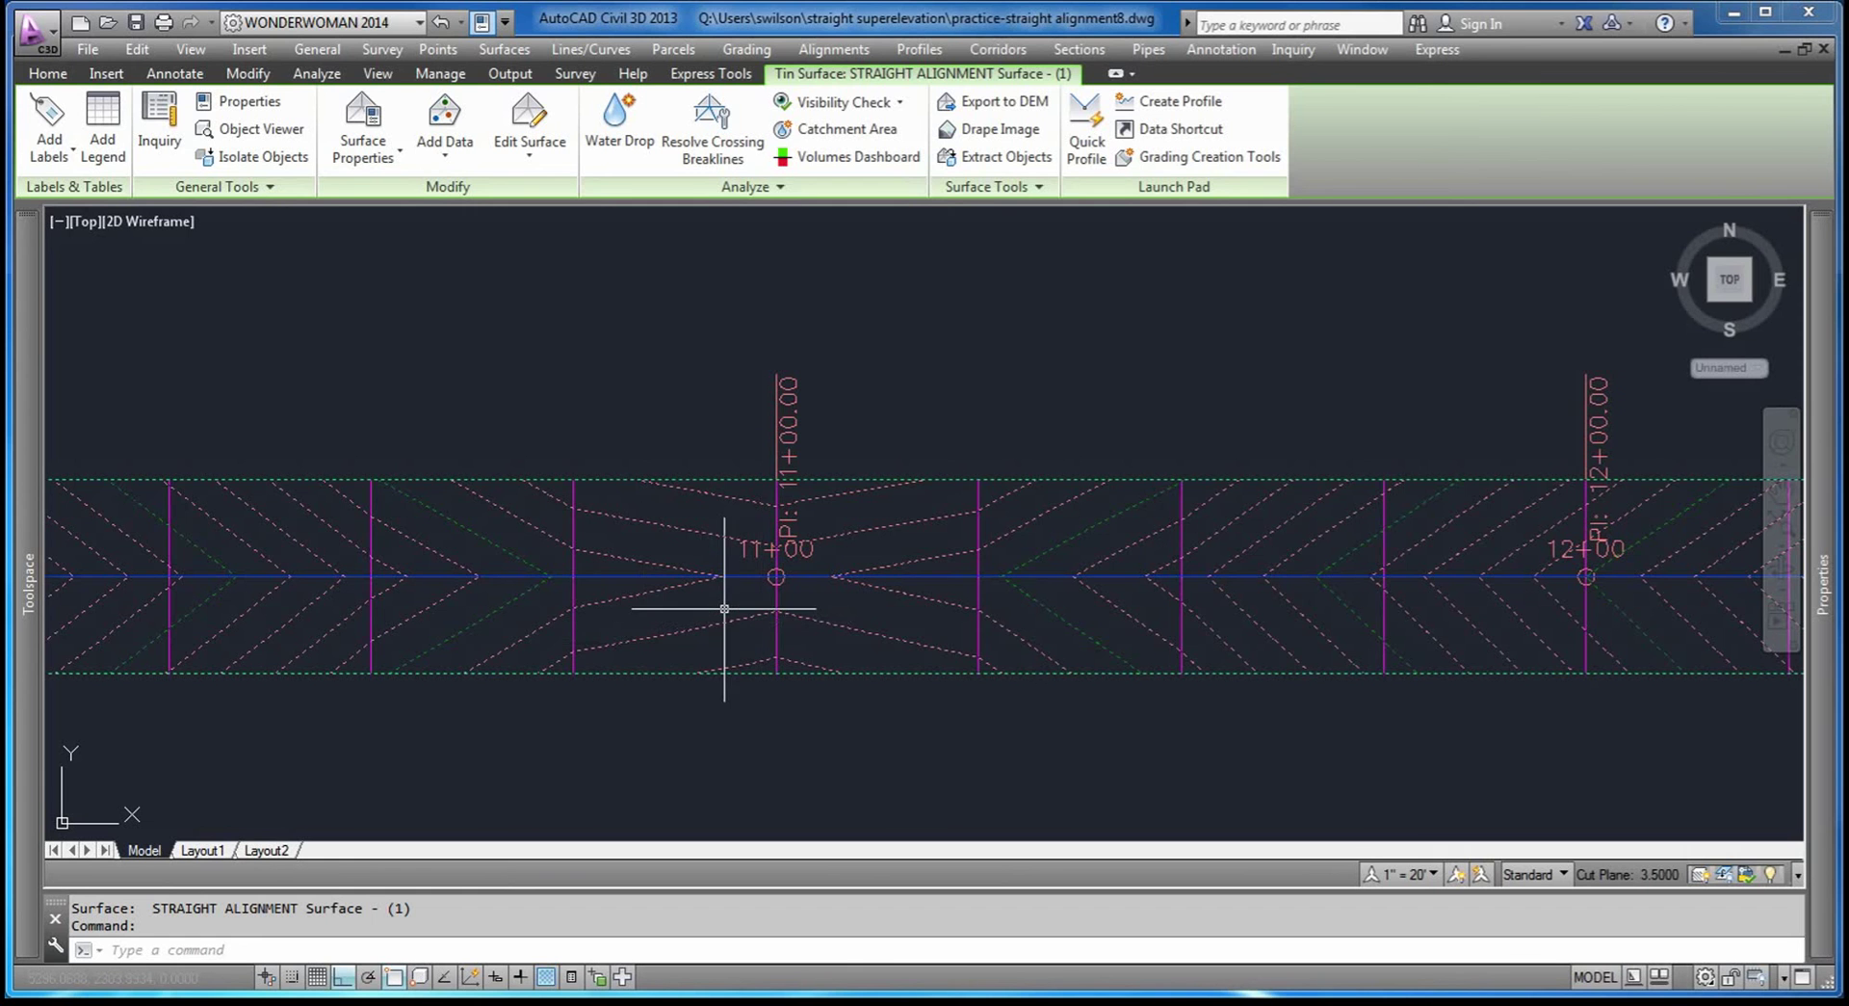
pyautogui.scroll(-2, 724, 608)
pyautogui.press('Escape')
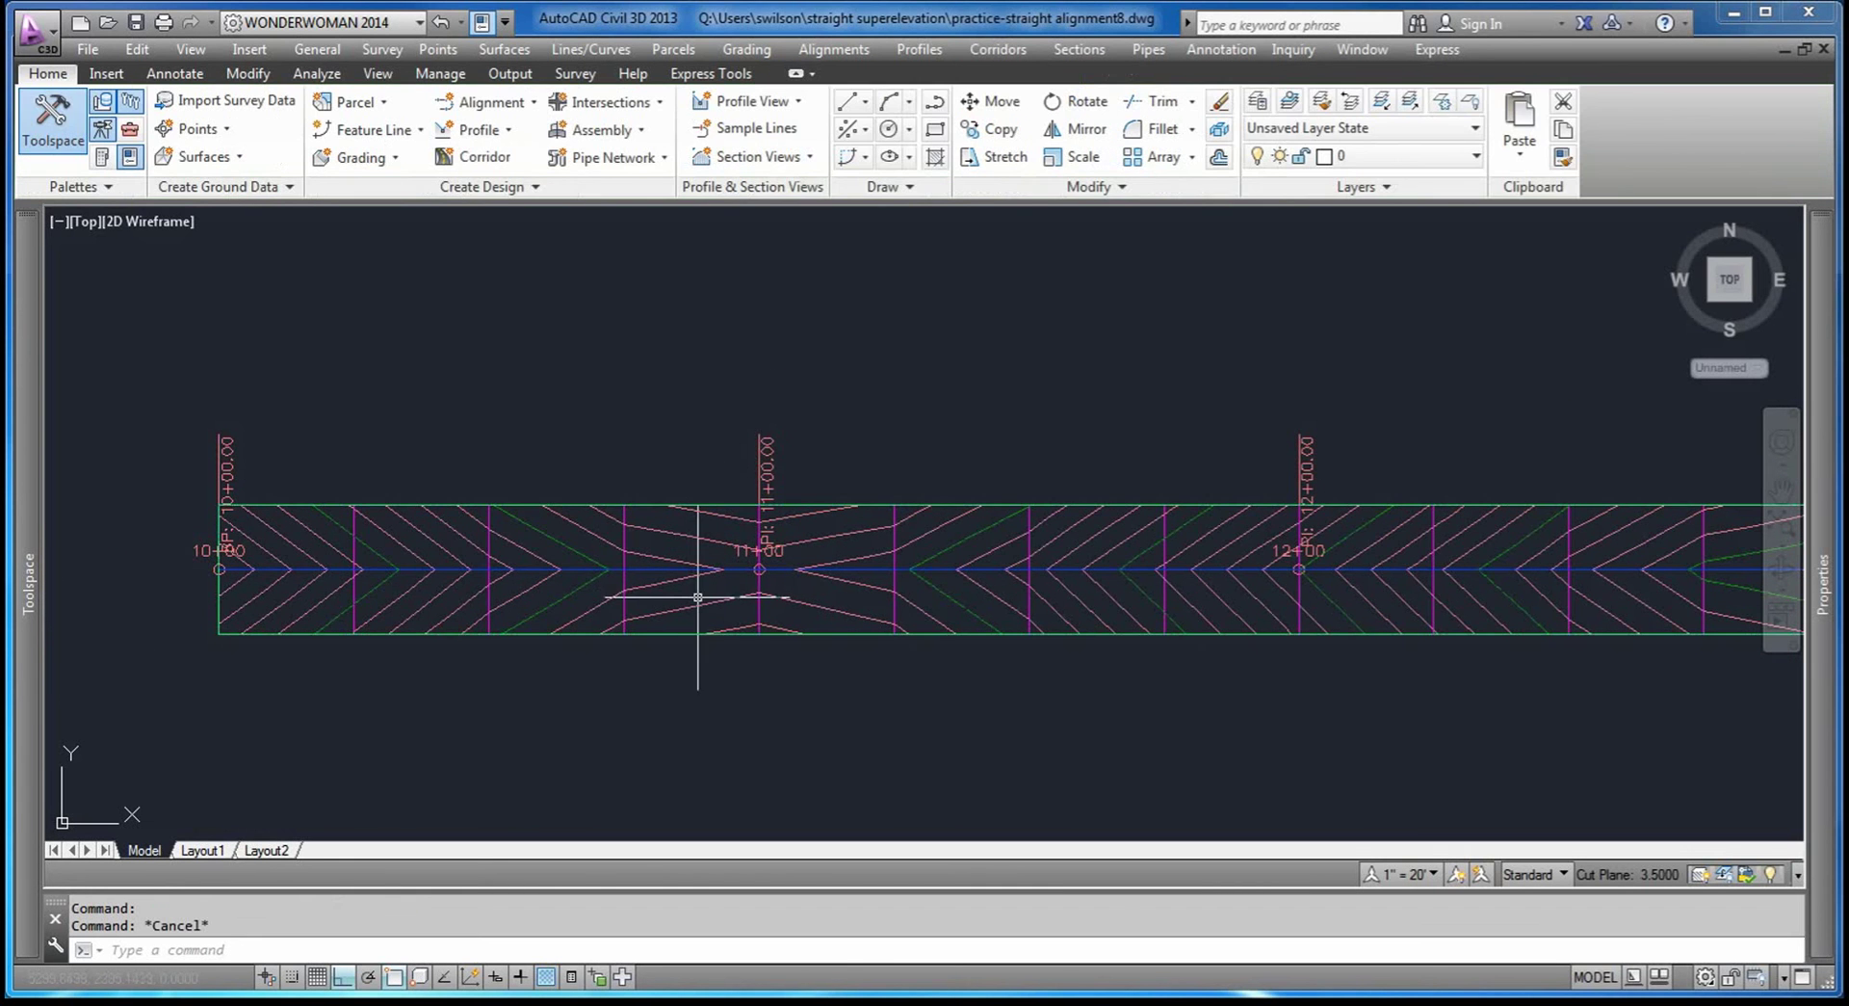
pyautogui.click(702, 609)
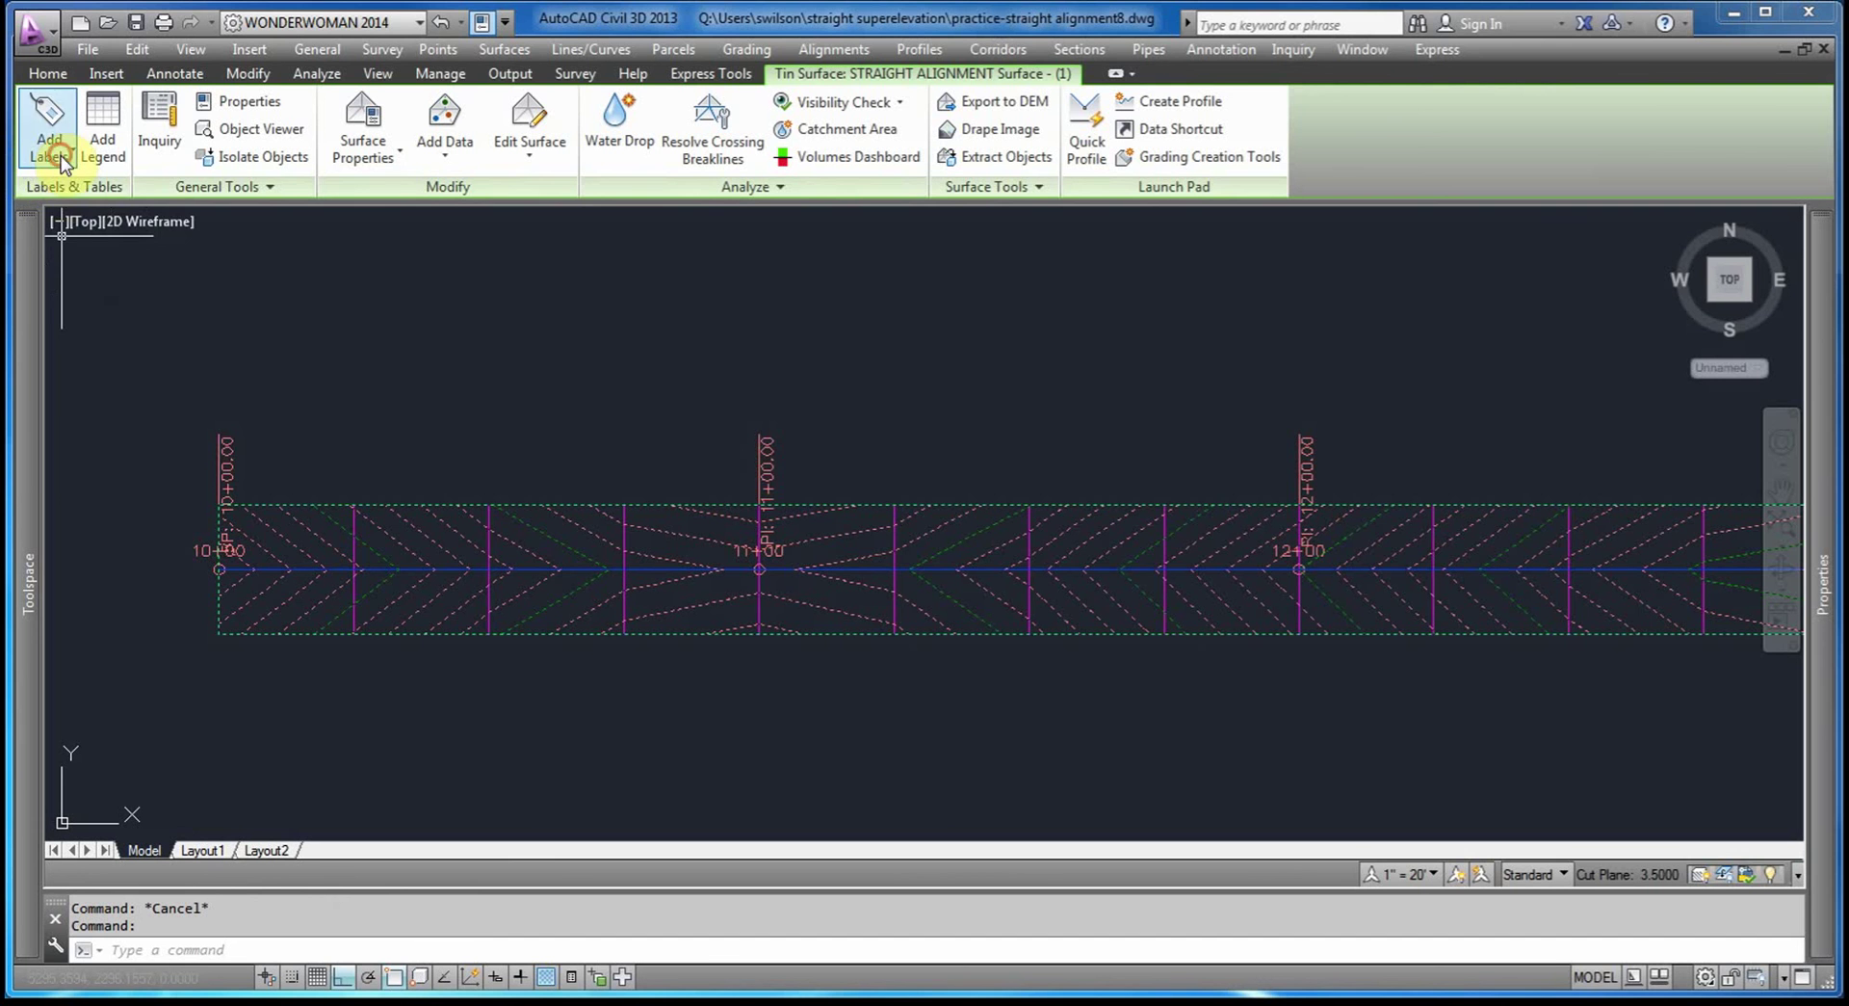
pyautogui.click(58, 152)
pyautogui.click(83, 238)
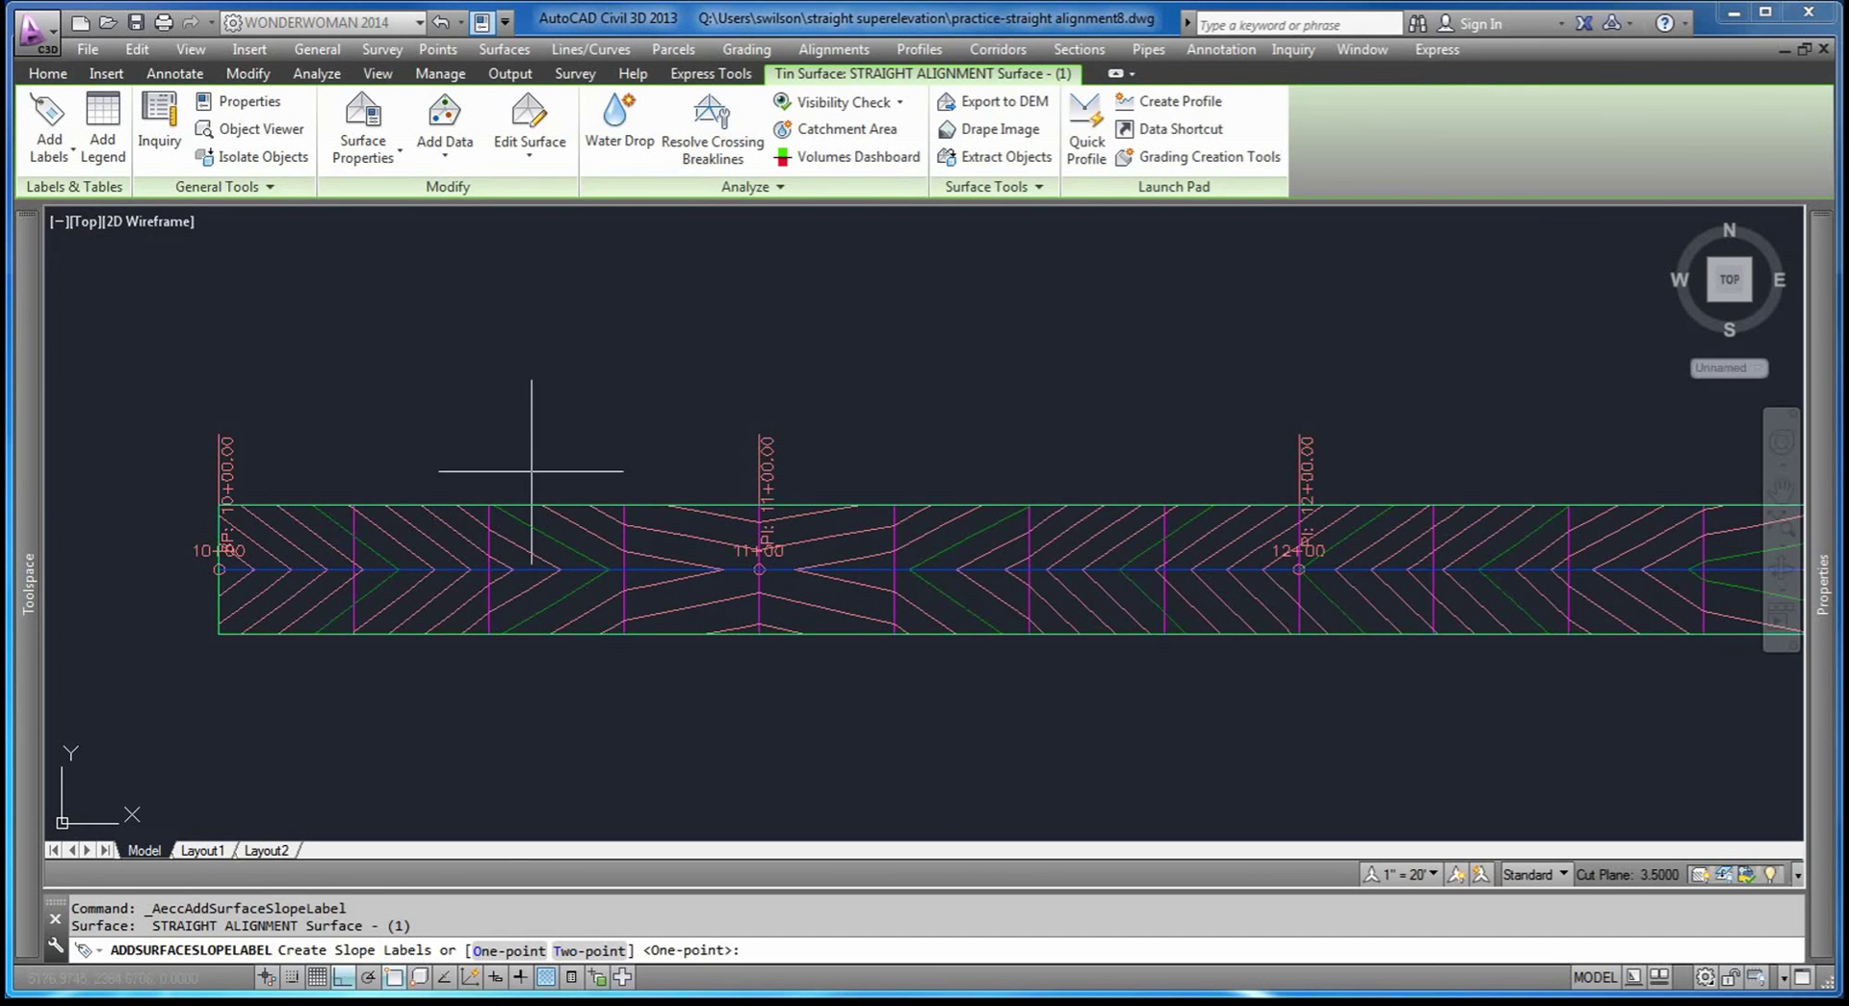
pyautogui.scroll(5, 765, 560)
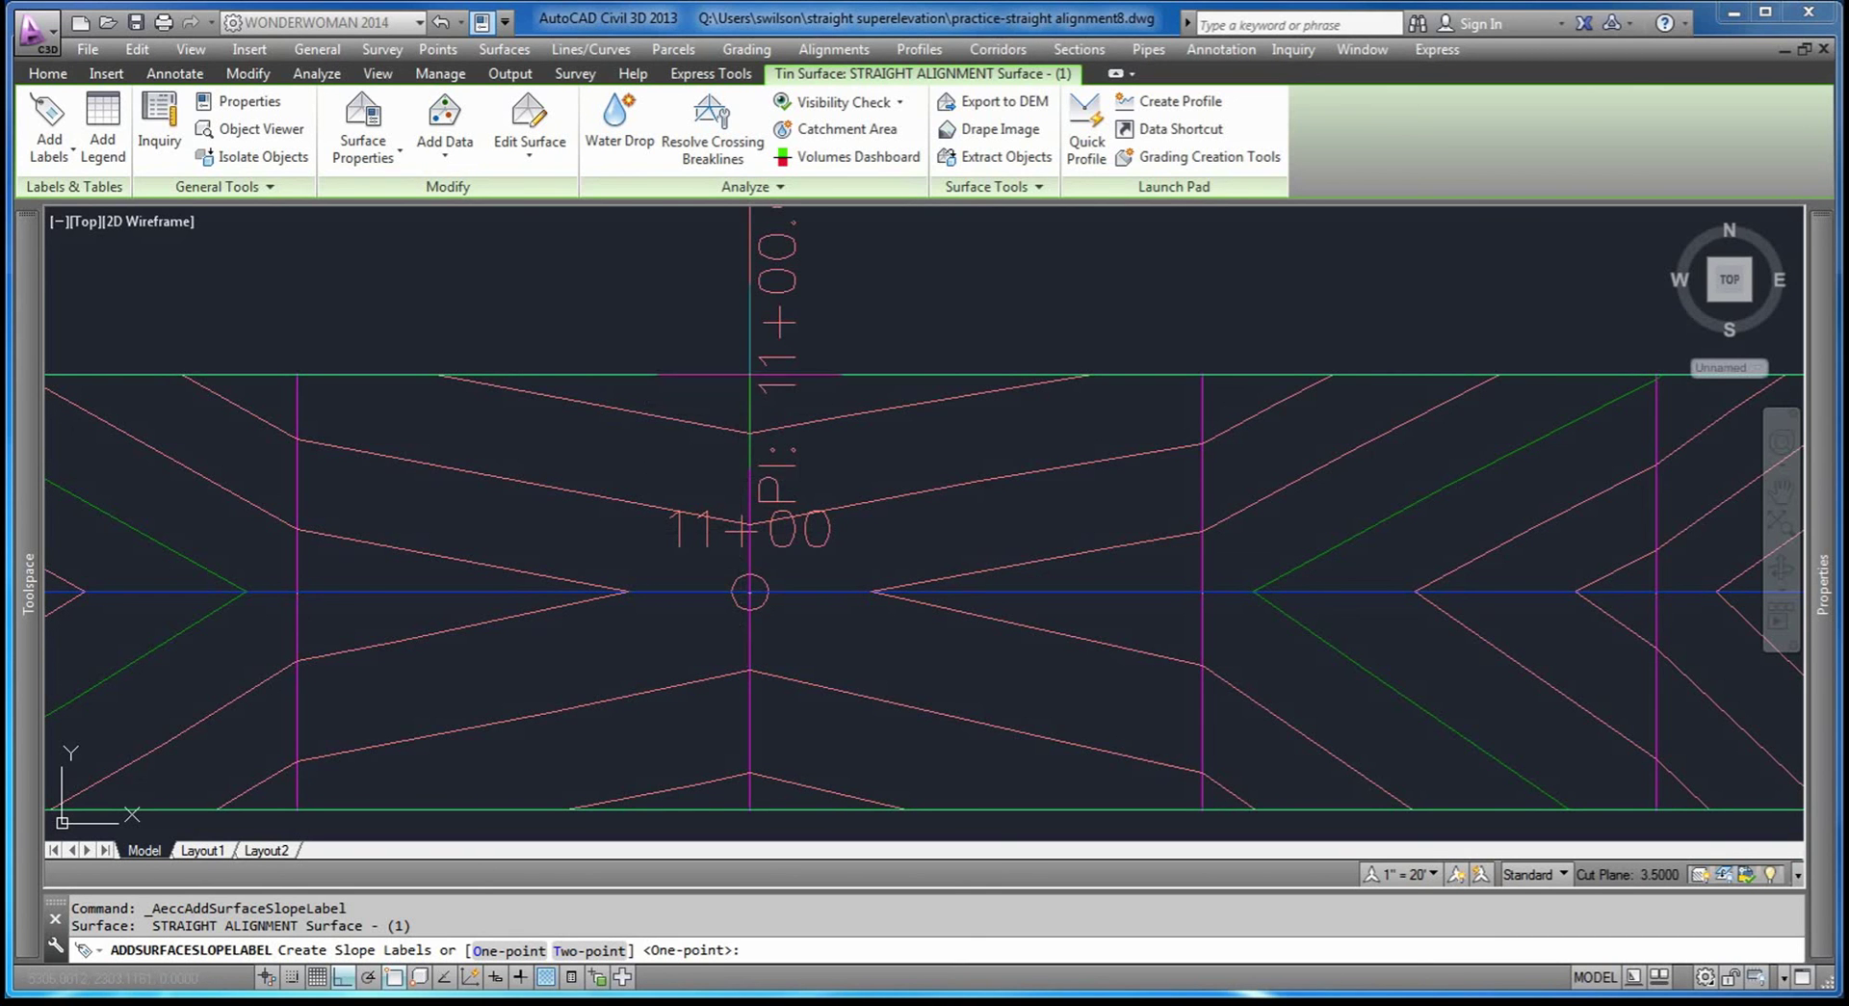
pyautogui.click(594, 951)
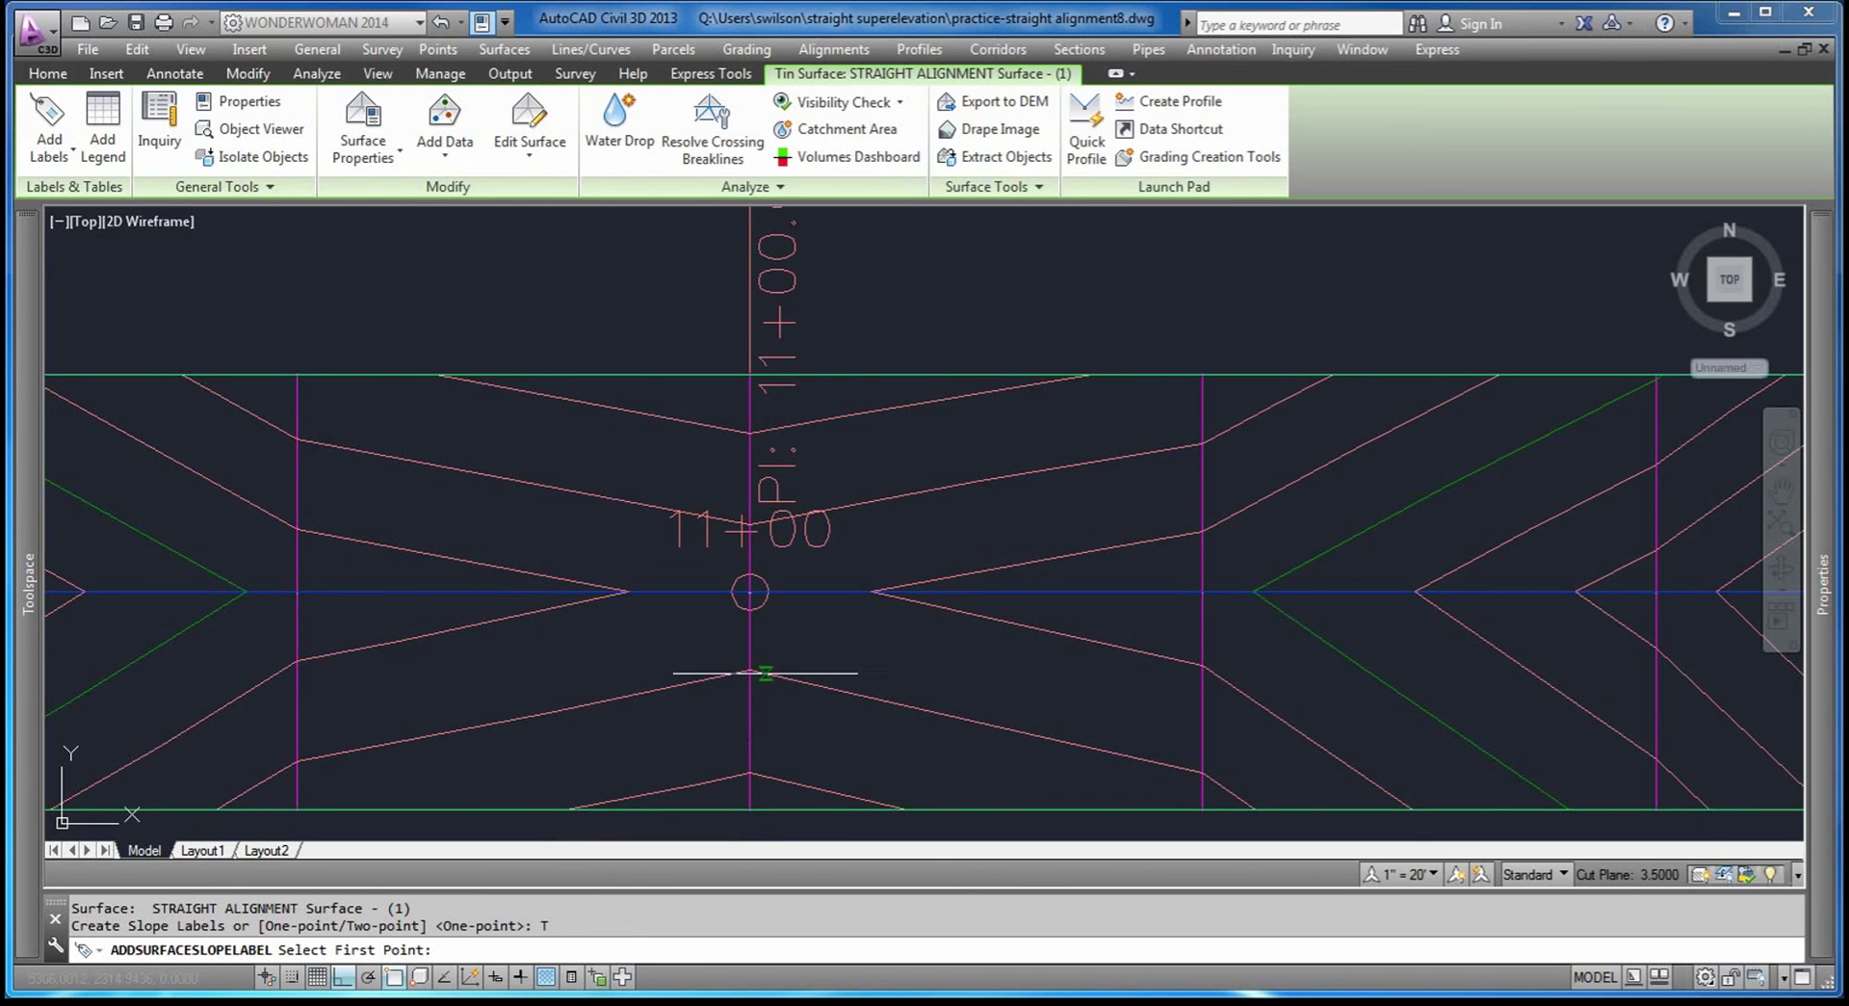
pyautogui.click(751, 592)
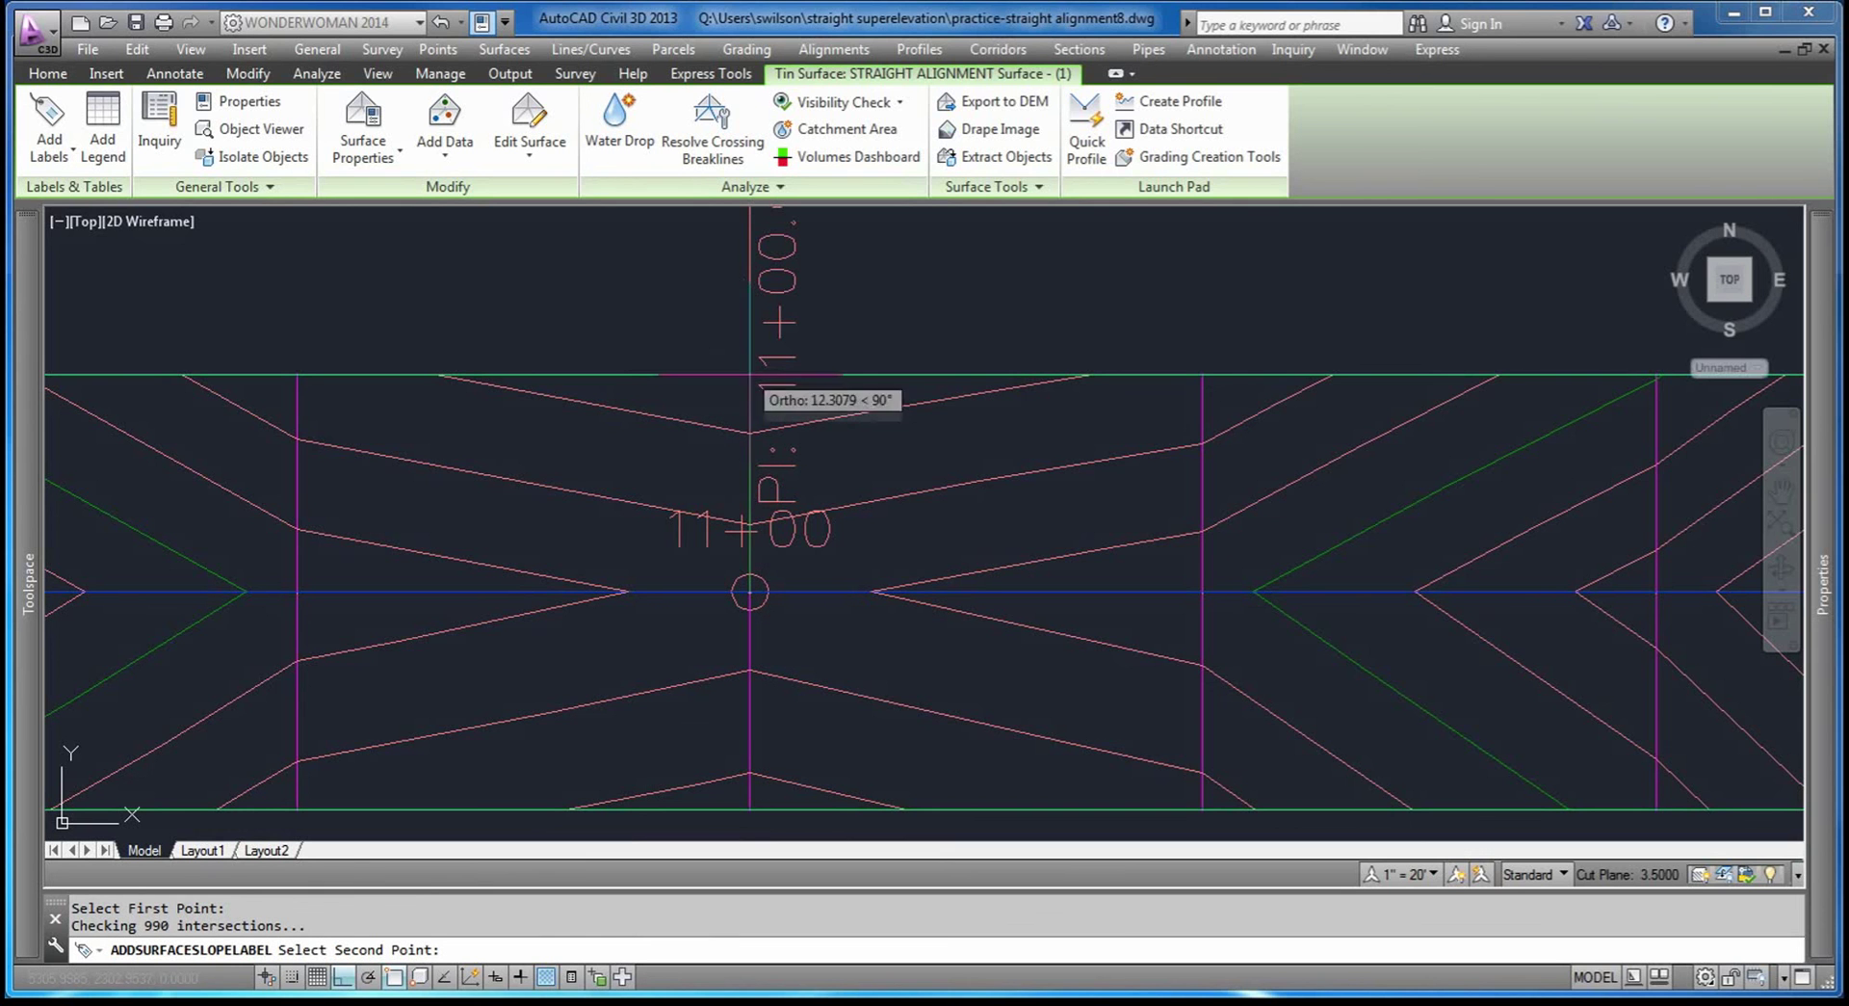
pyautogui.click(750, 376)
# Add a second two-point slope label at station 11+00, from the centerline to the lower edge, and end the labeling.
pyautogui.scroll(-5, 740, 440)
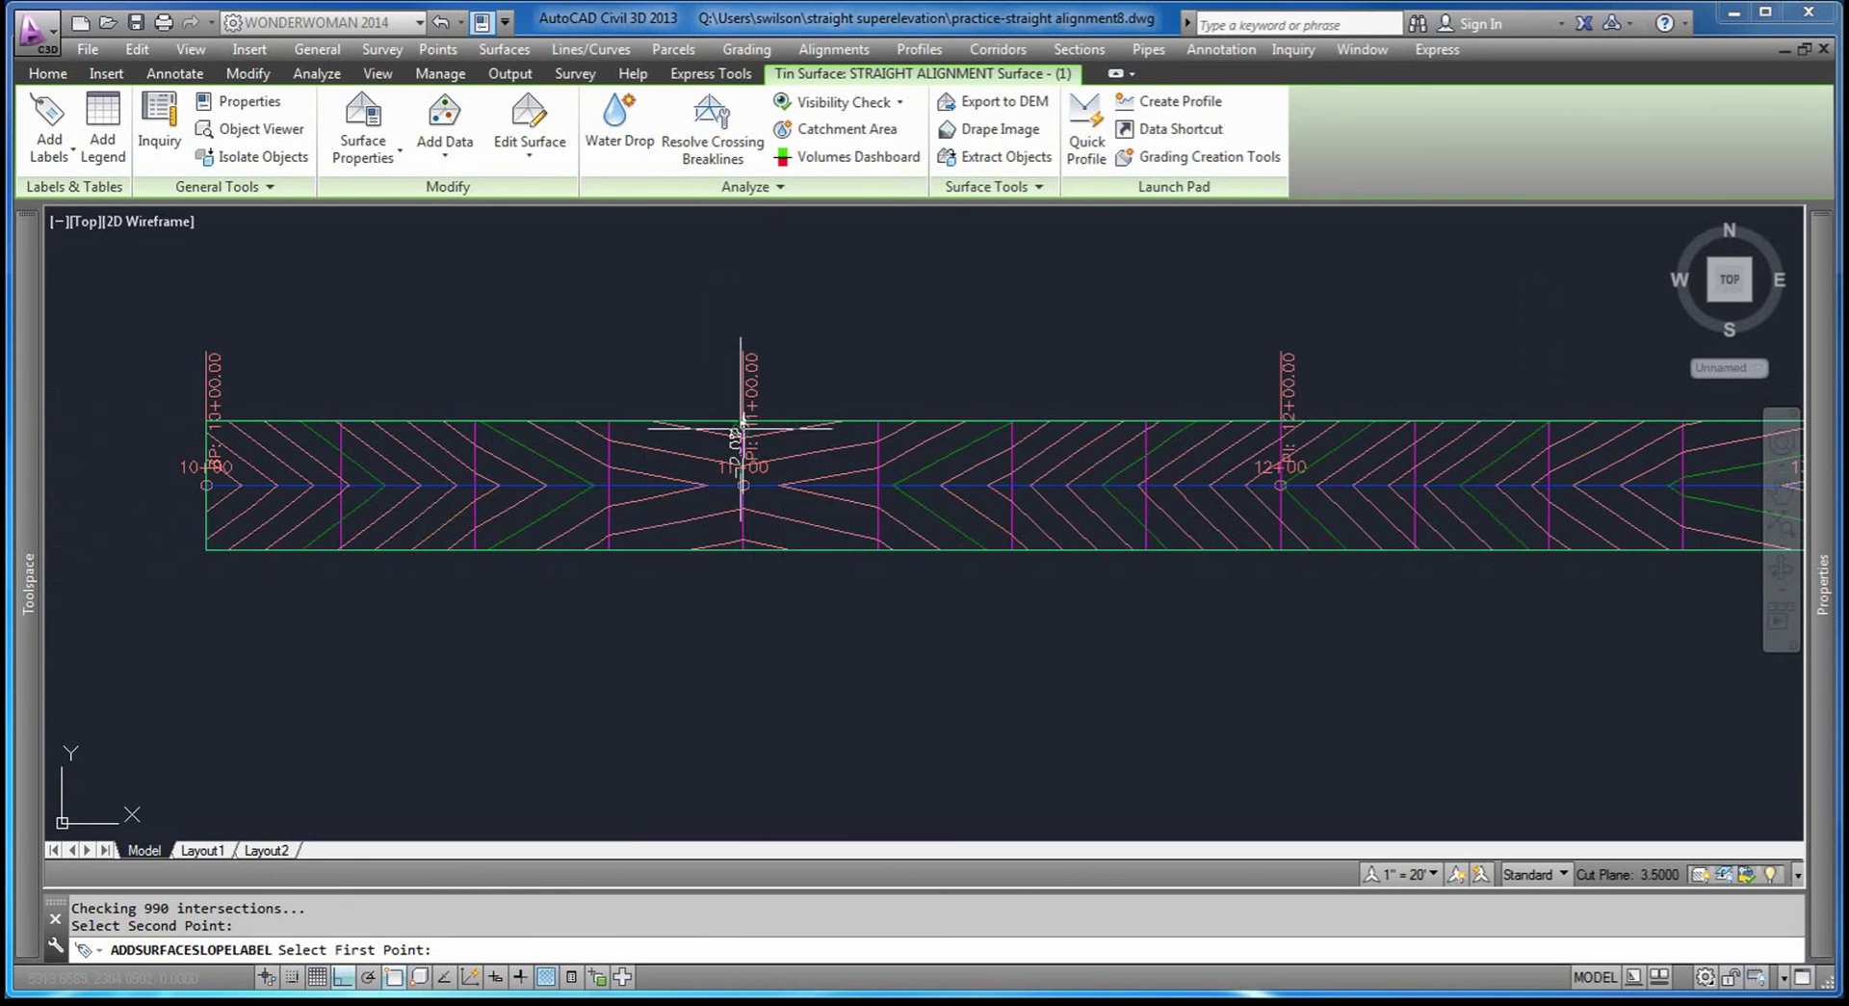
pyautogui.scroll(2, 749, 450)
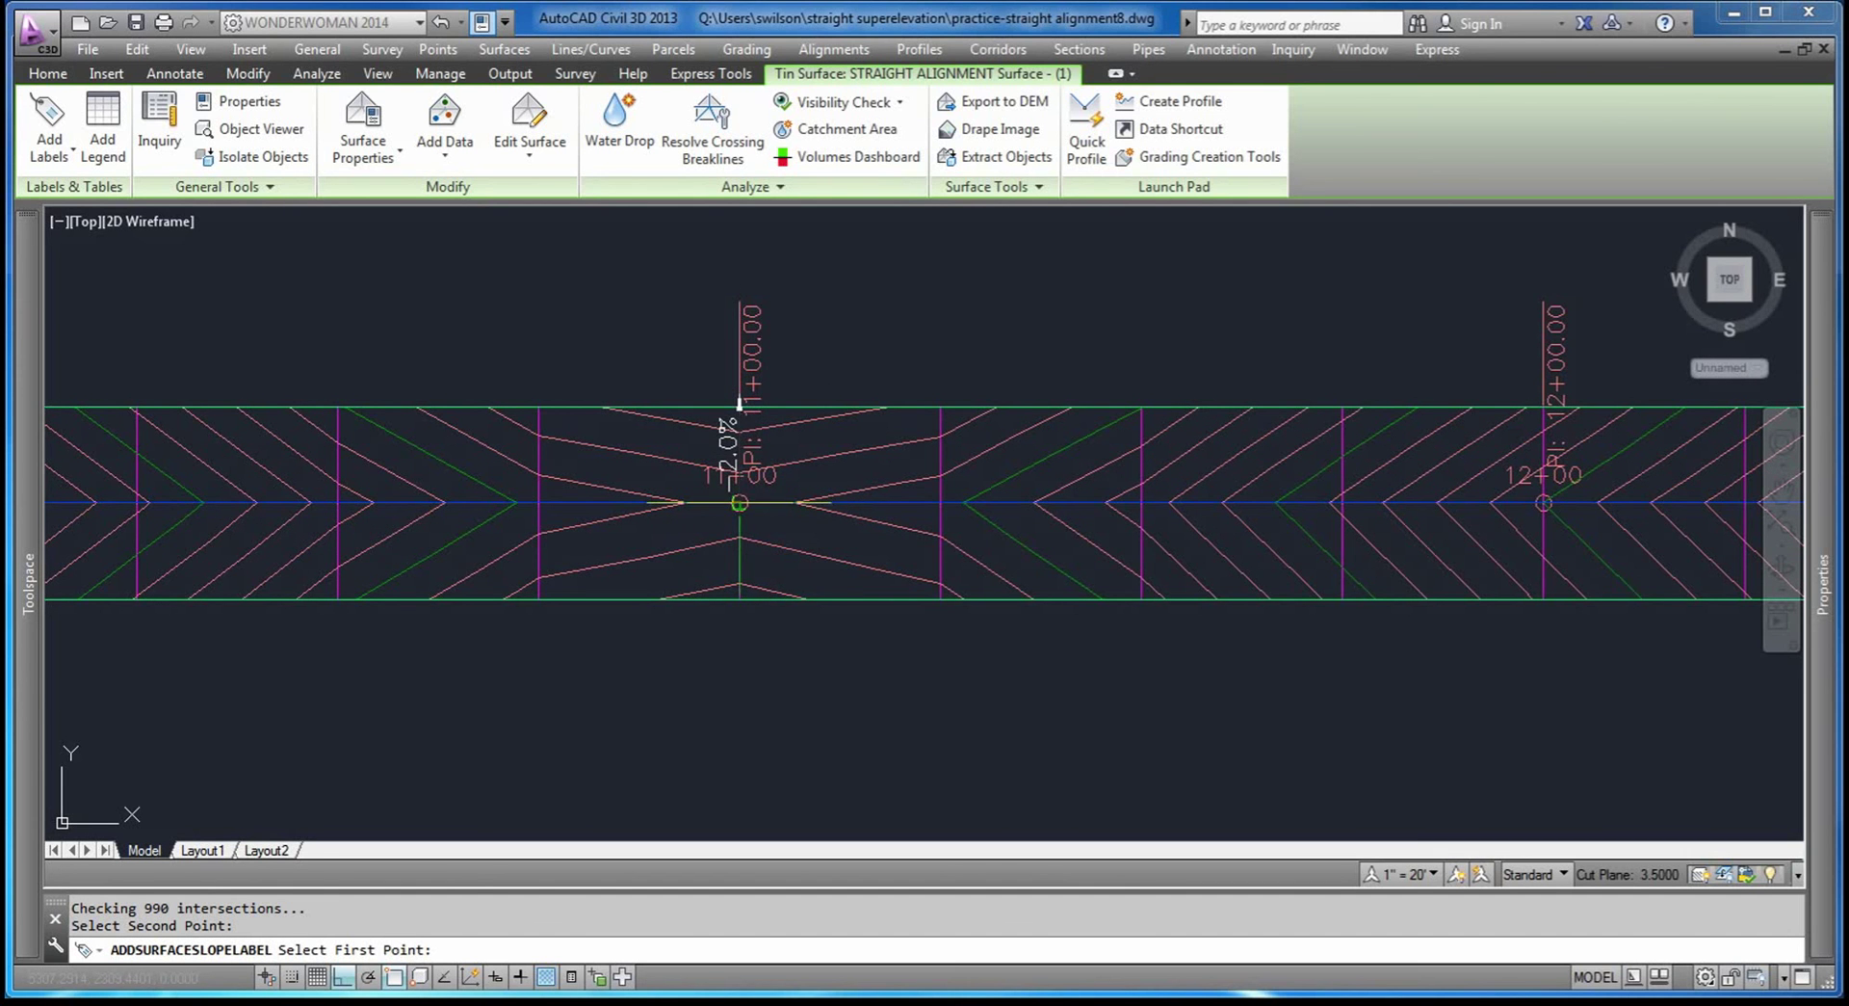
pyautogui.scroll(3, 739, 502)
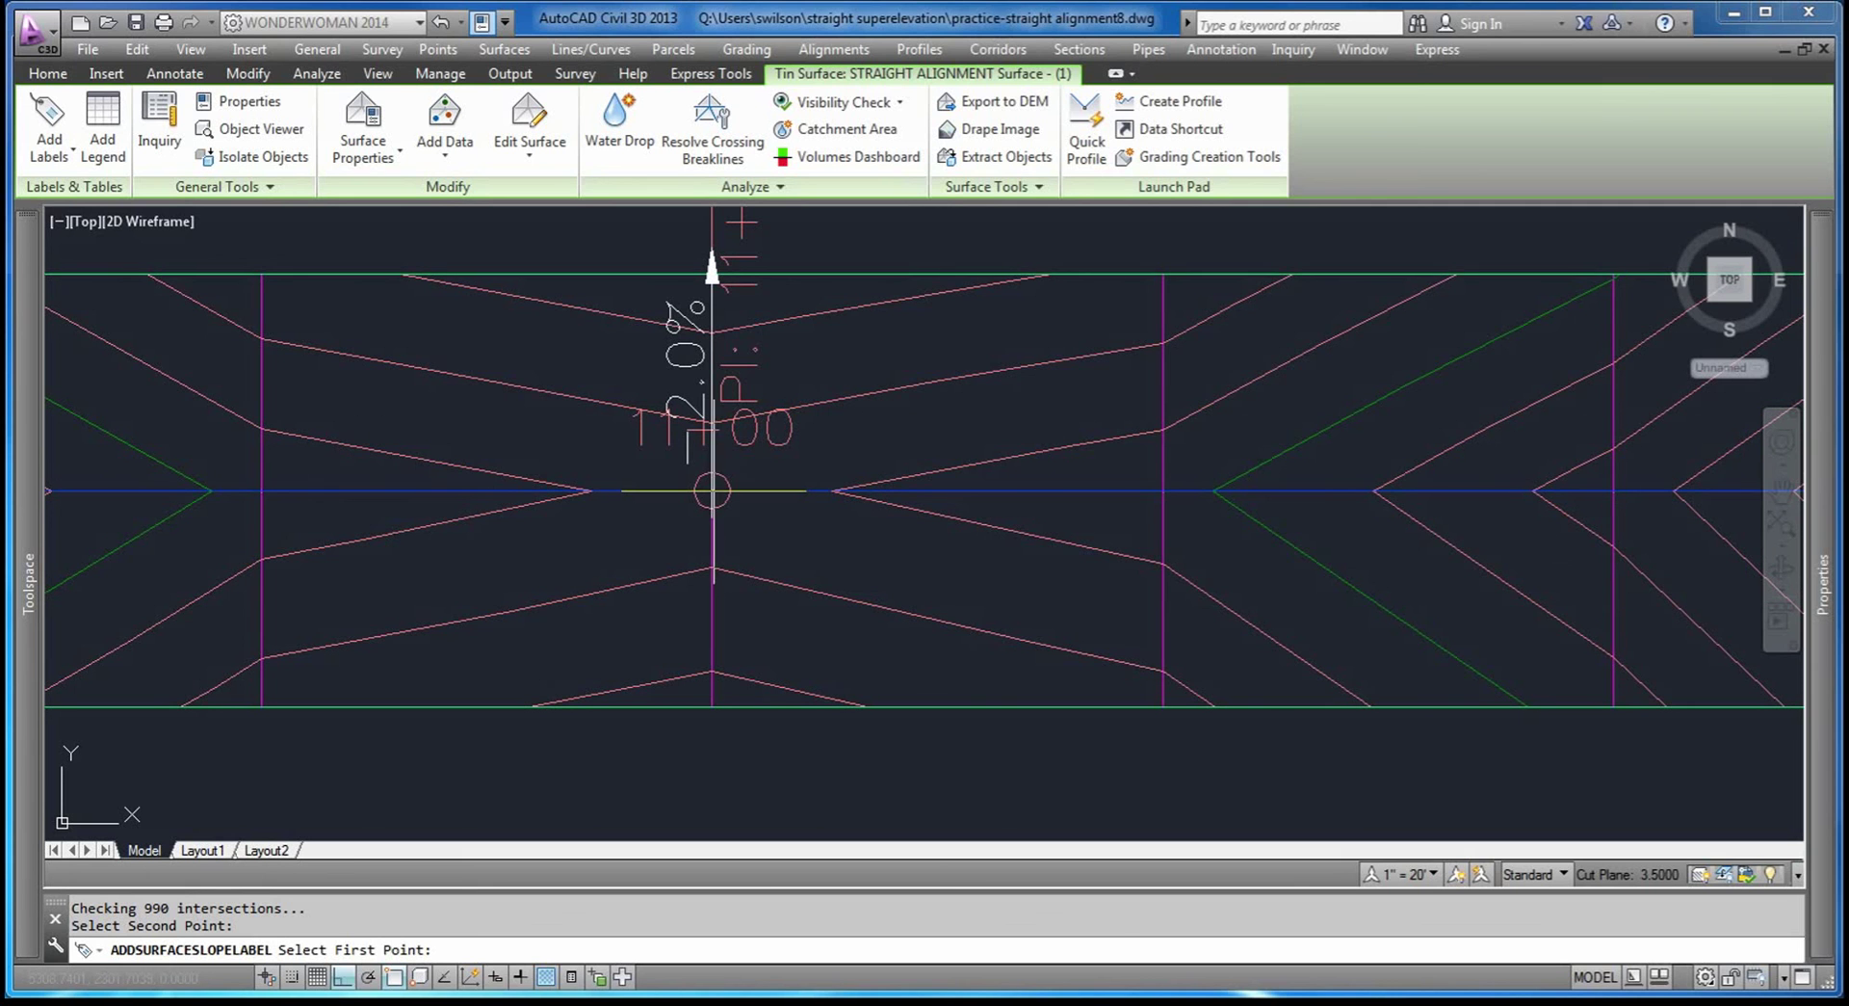
pyautogui.click(712, 490)
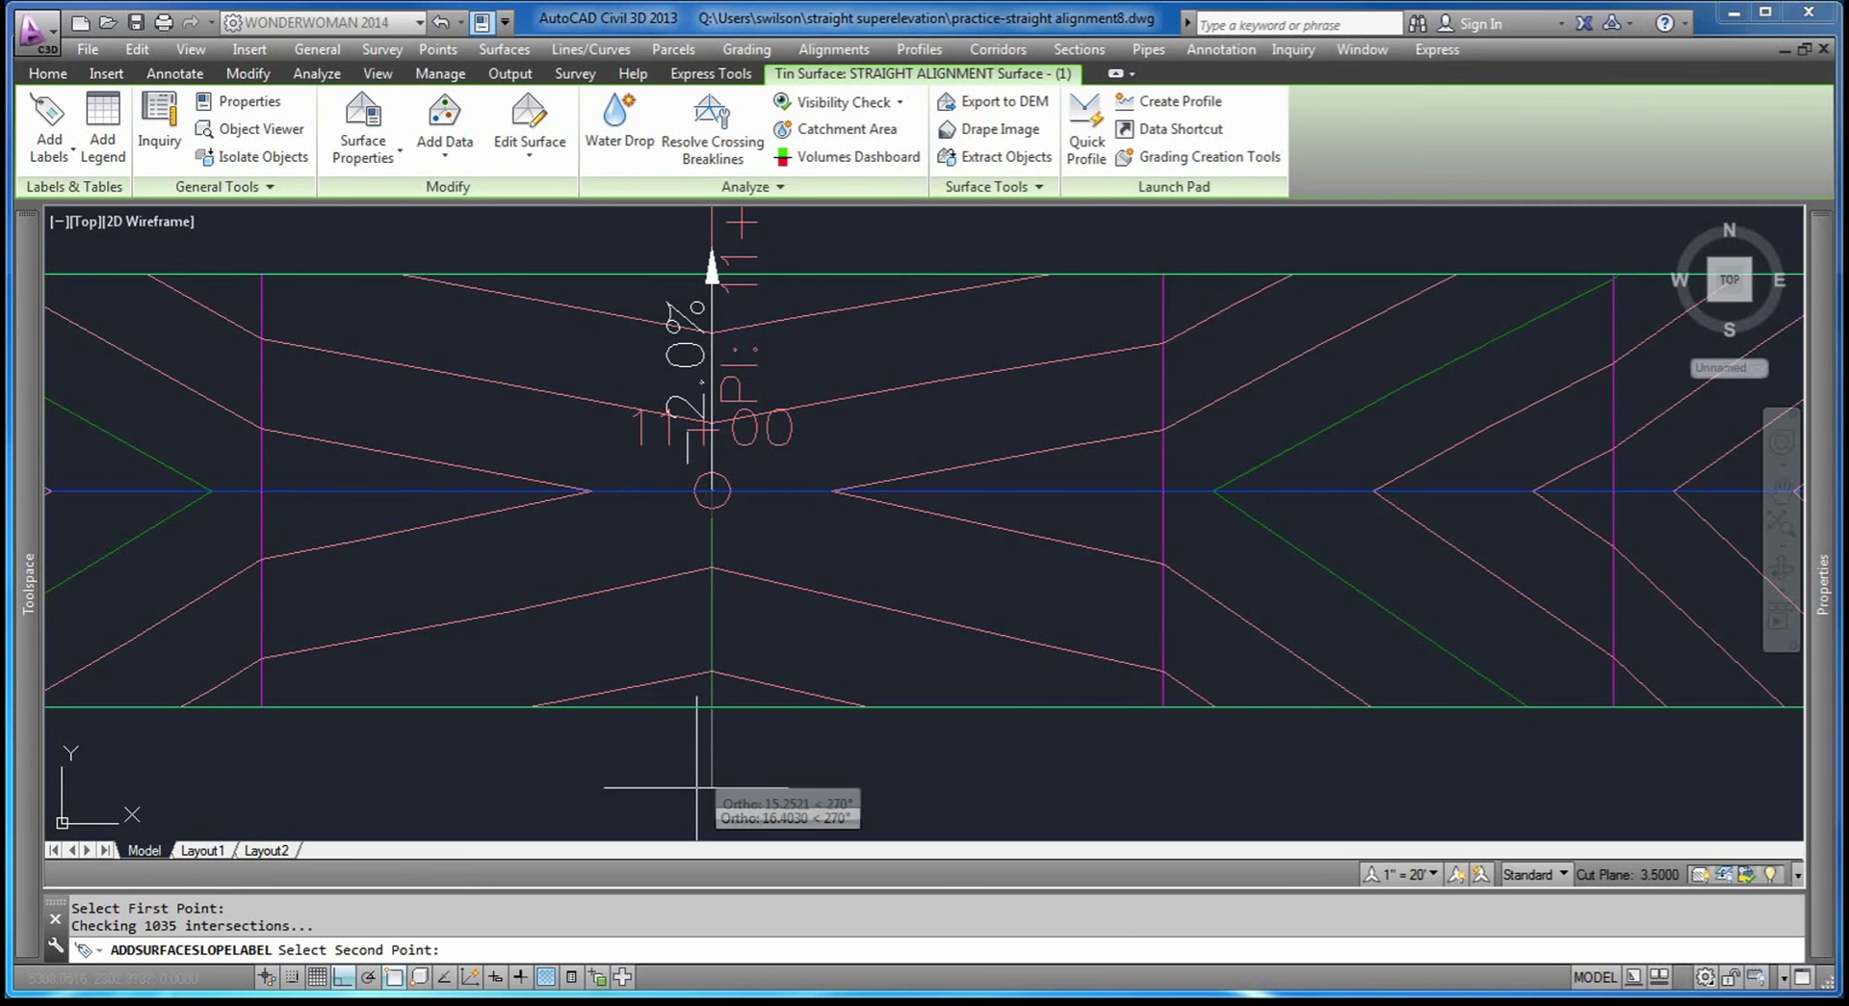
pyautogui.click(712, 707)
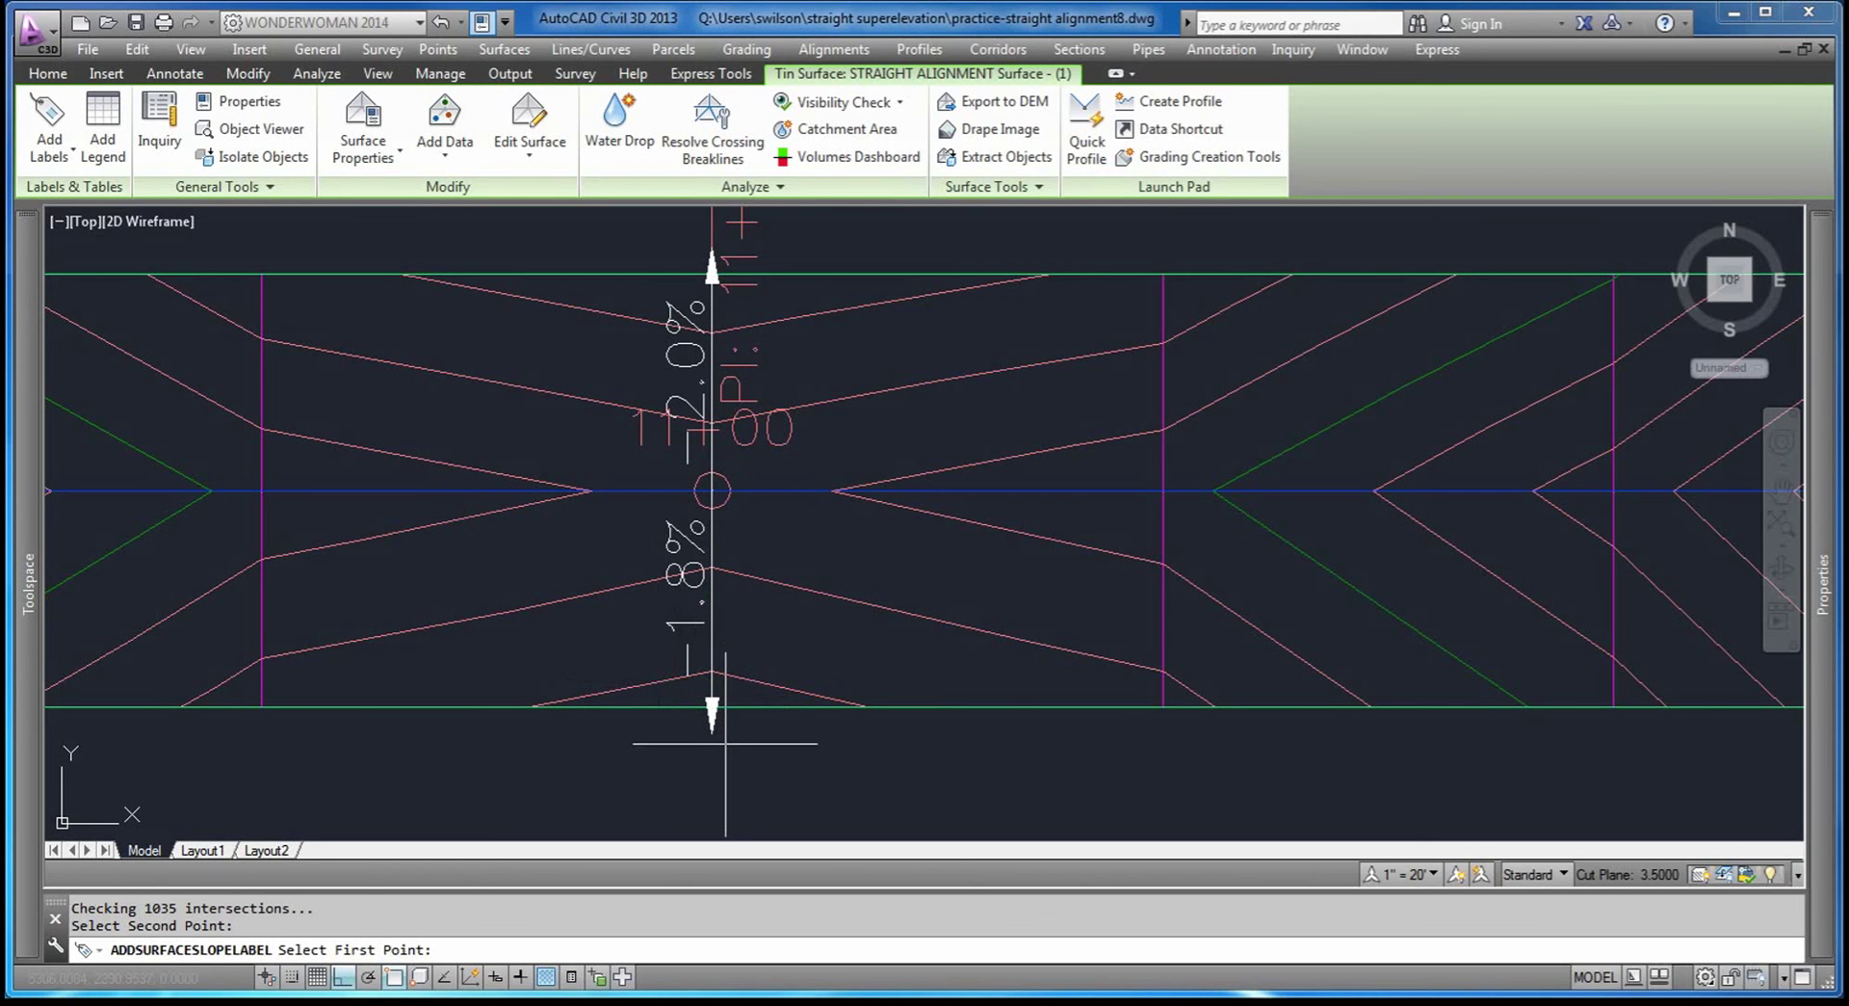
pyautogui.press('Escape')
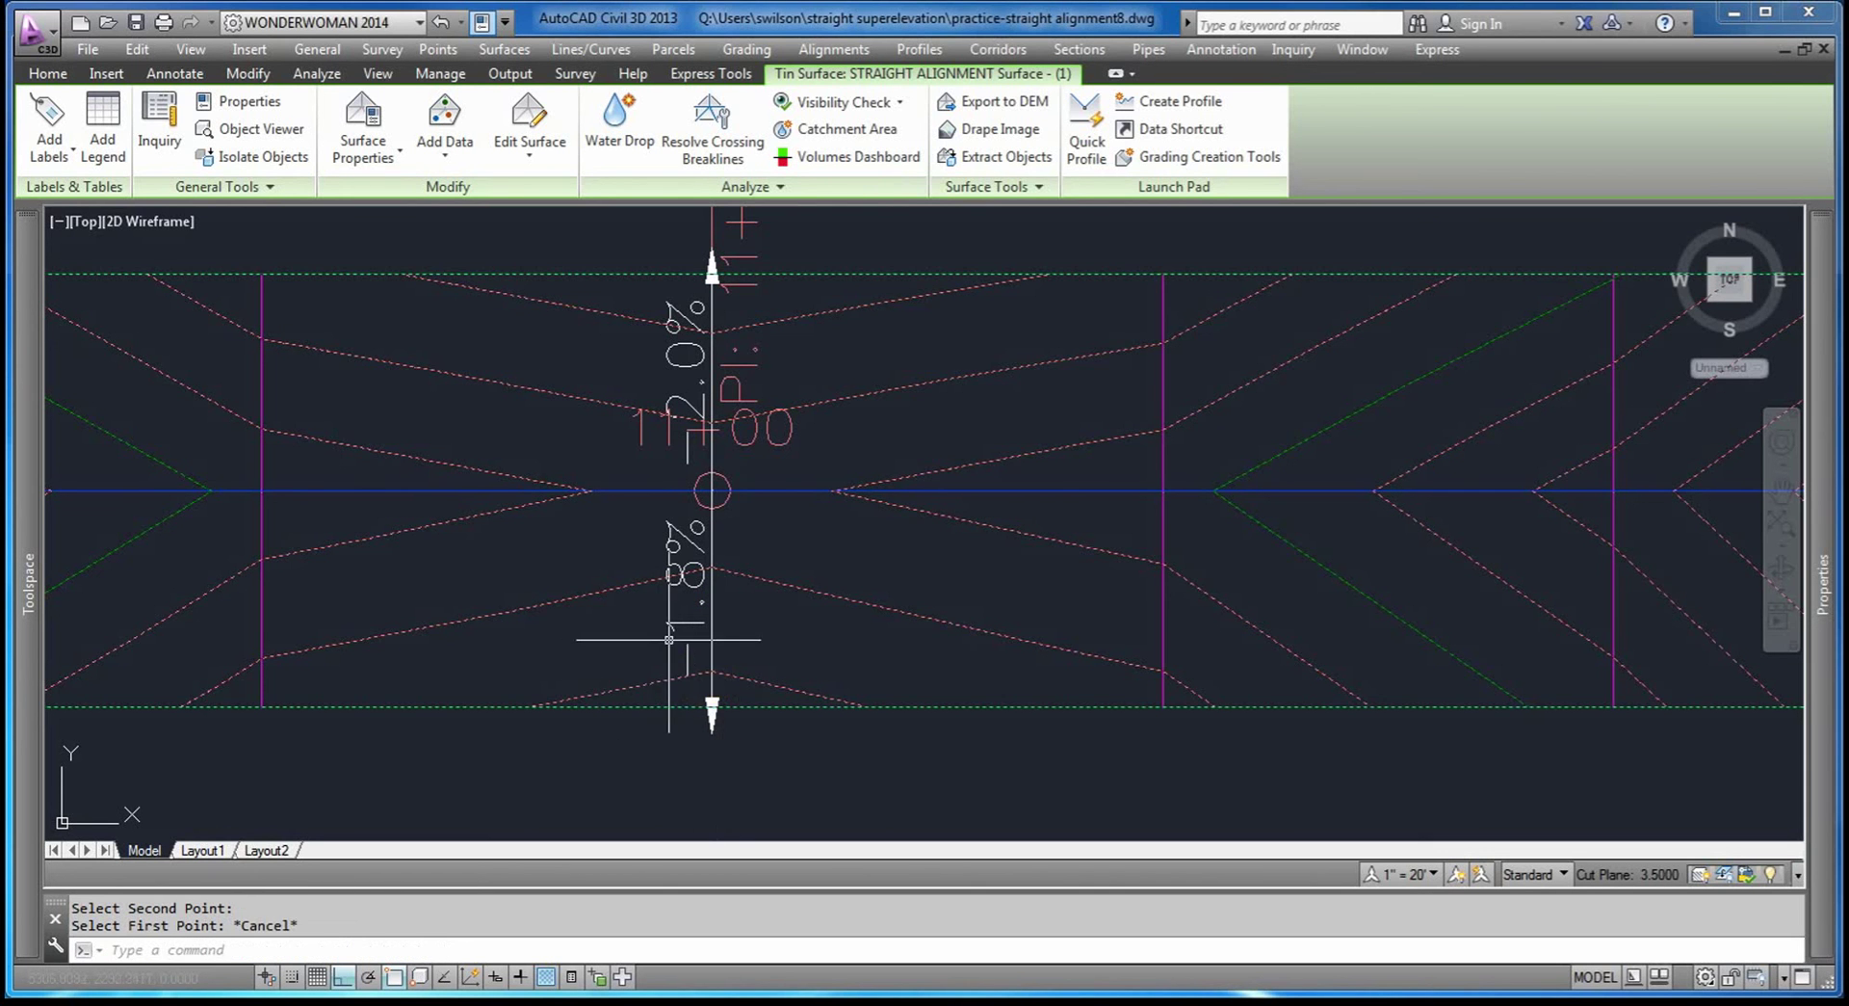
pyautogui.press('Escape')
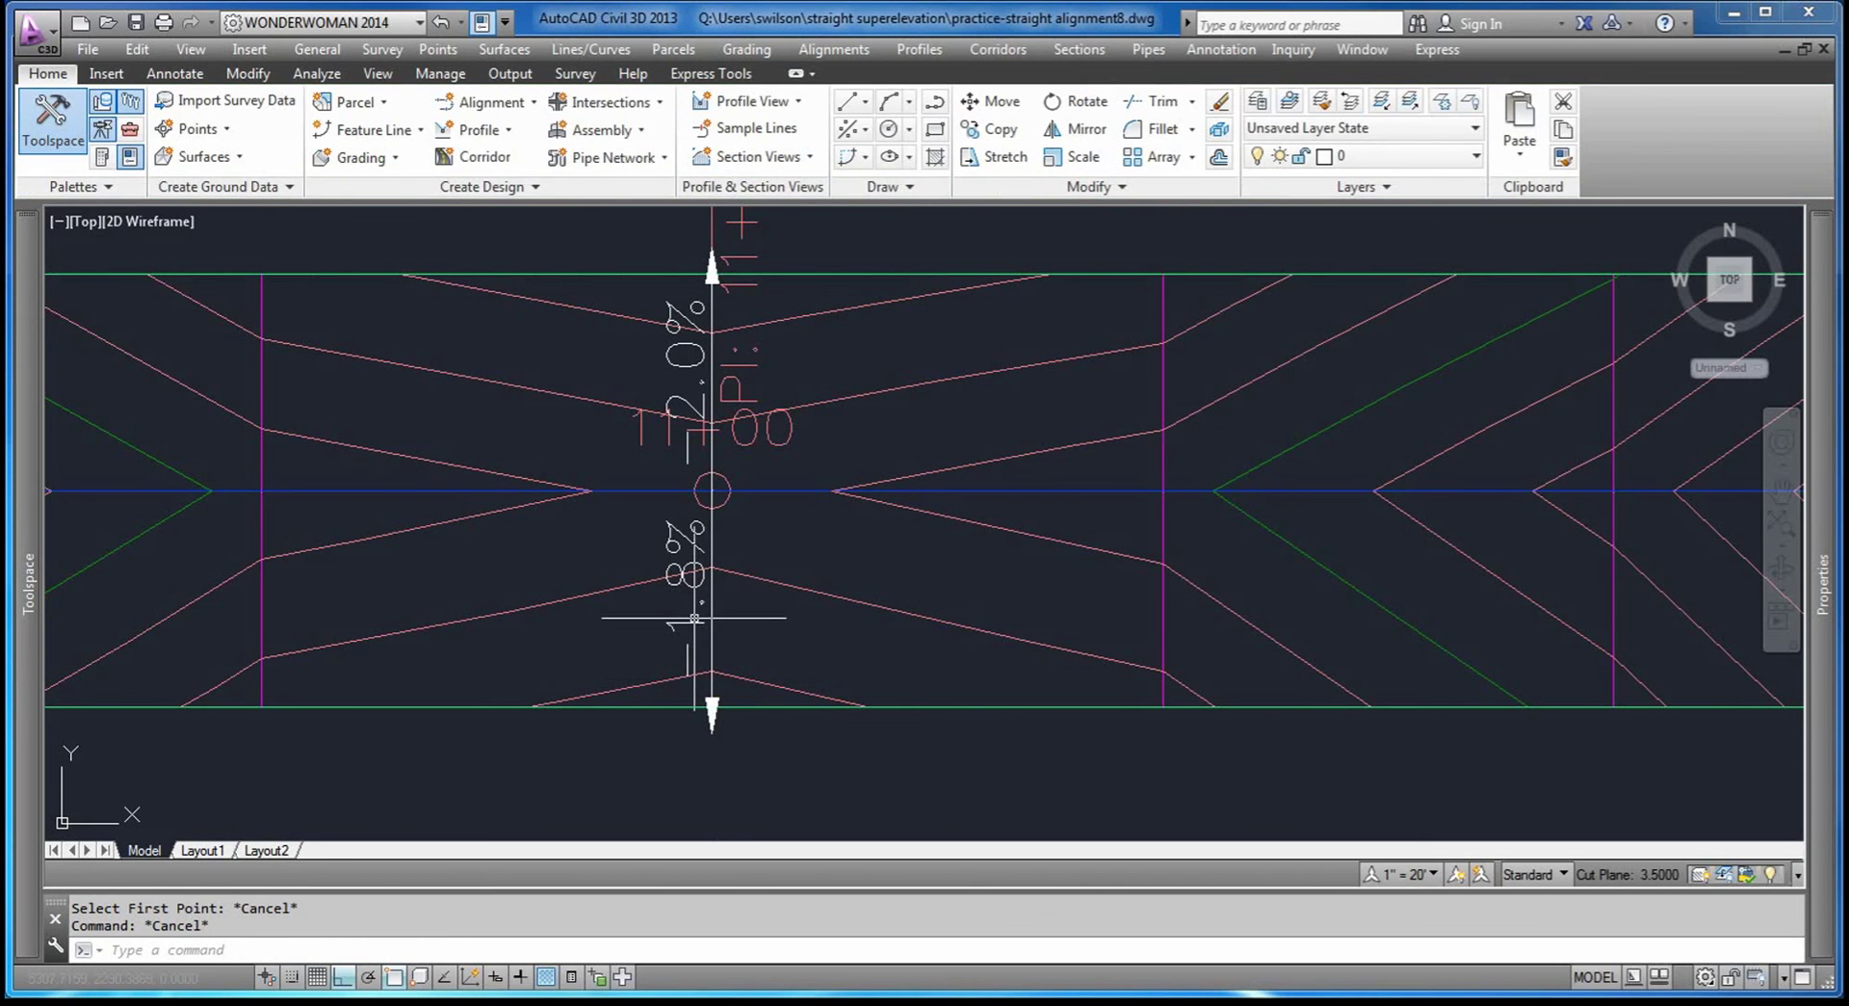
pyautogui.click(694, 618)
pyautogui.press('Escape')
pyautogui.click(701, 626)
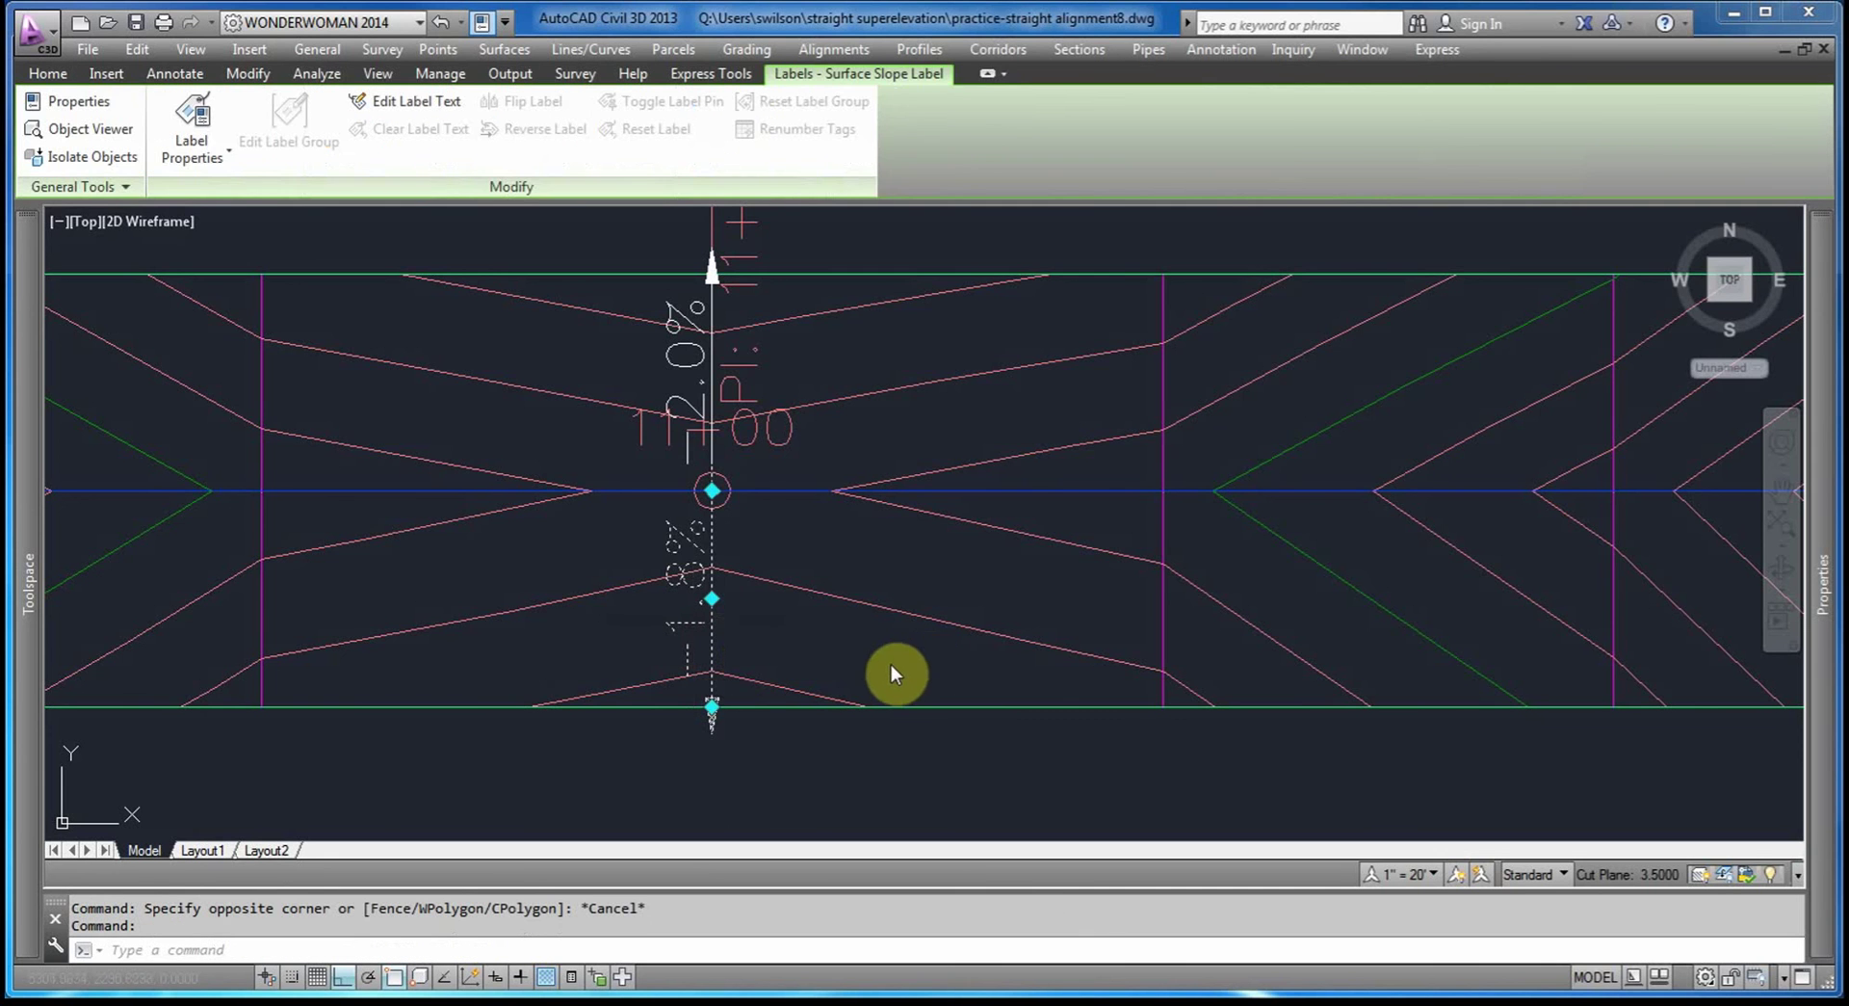
# Restart two-point slope labeling on the corridor surface and label station 12+00 from the centerline to the upper edge.
pyautogui.click(892, 706)
pyautogui.scroll(-3, 892, 665)
pyautogui.click(48, 135)
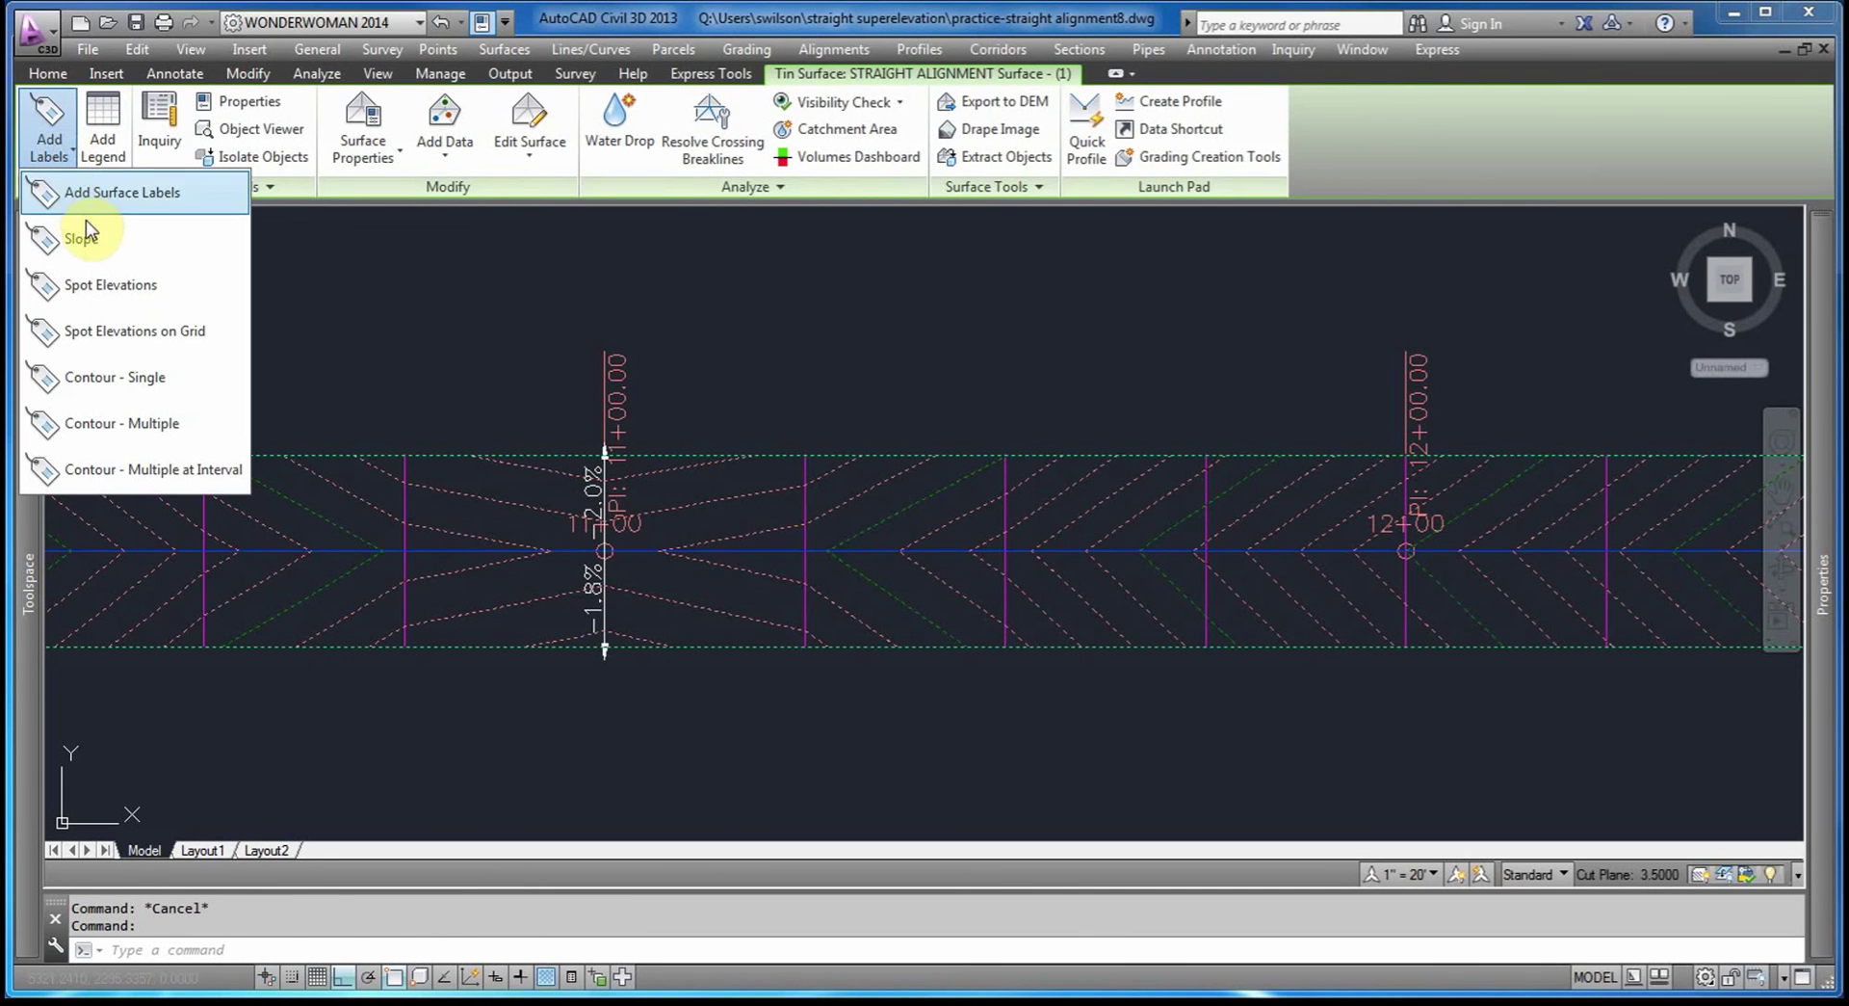
pyautogui.click(85, 236)
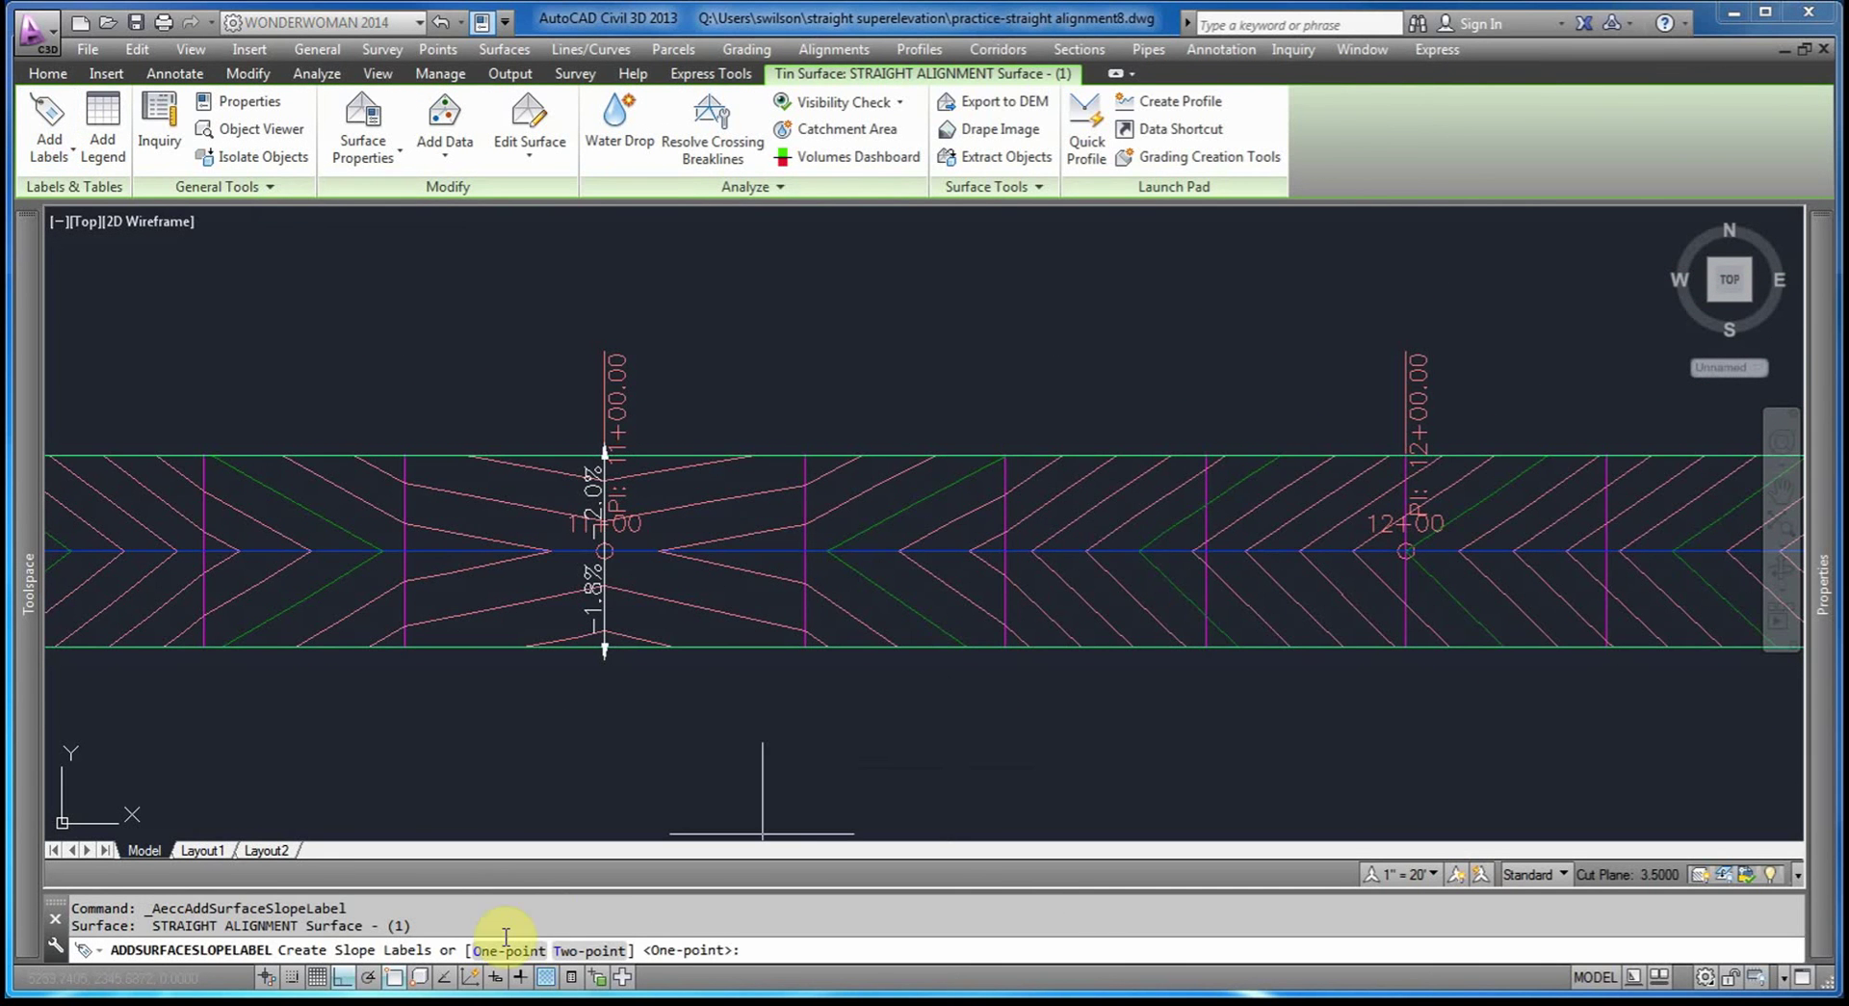
pyautogui.click(591, 950)
pyautogui.scroll(5, 1399, 565)
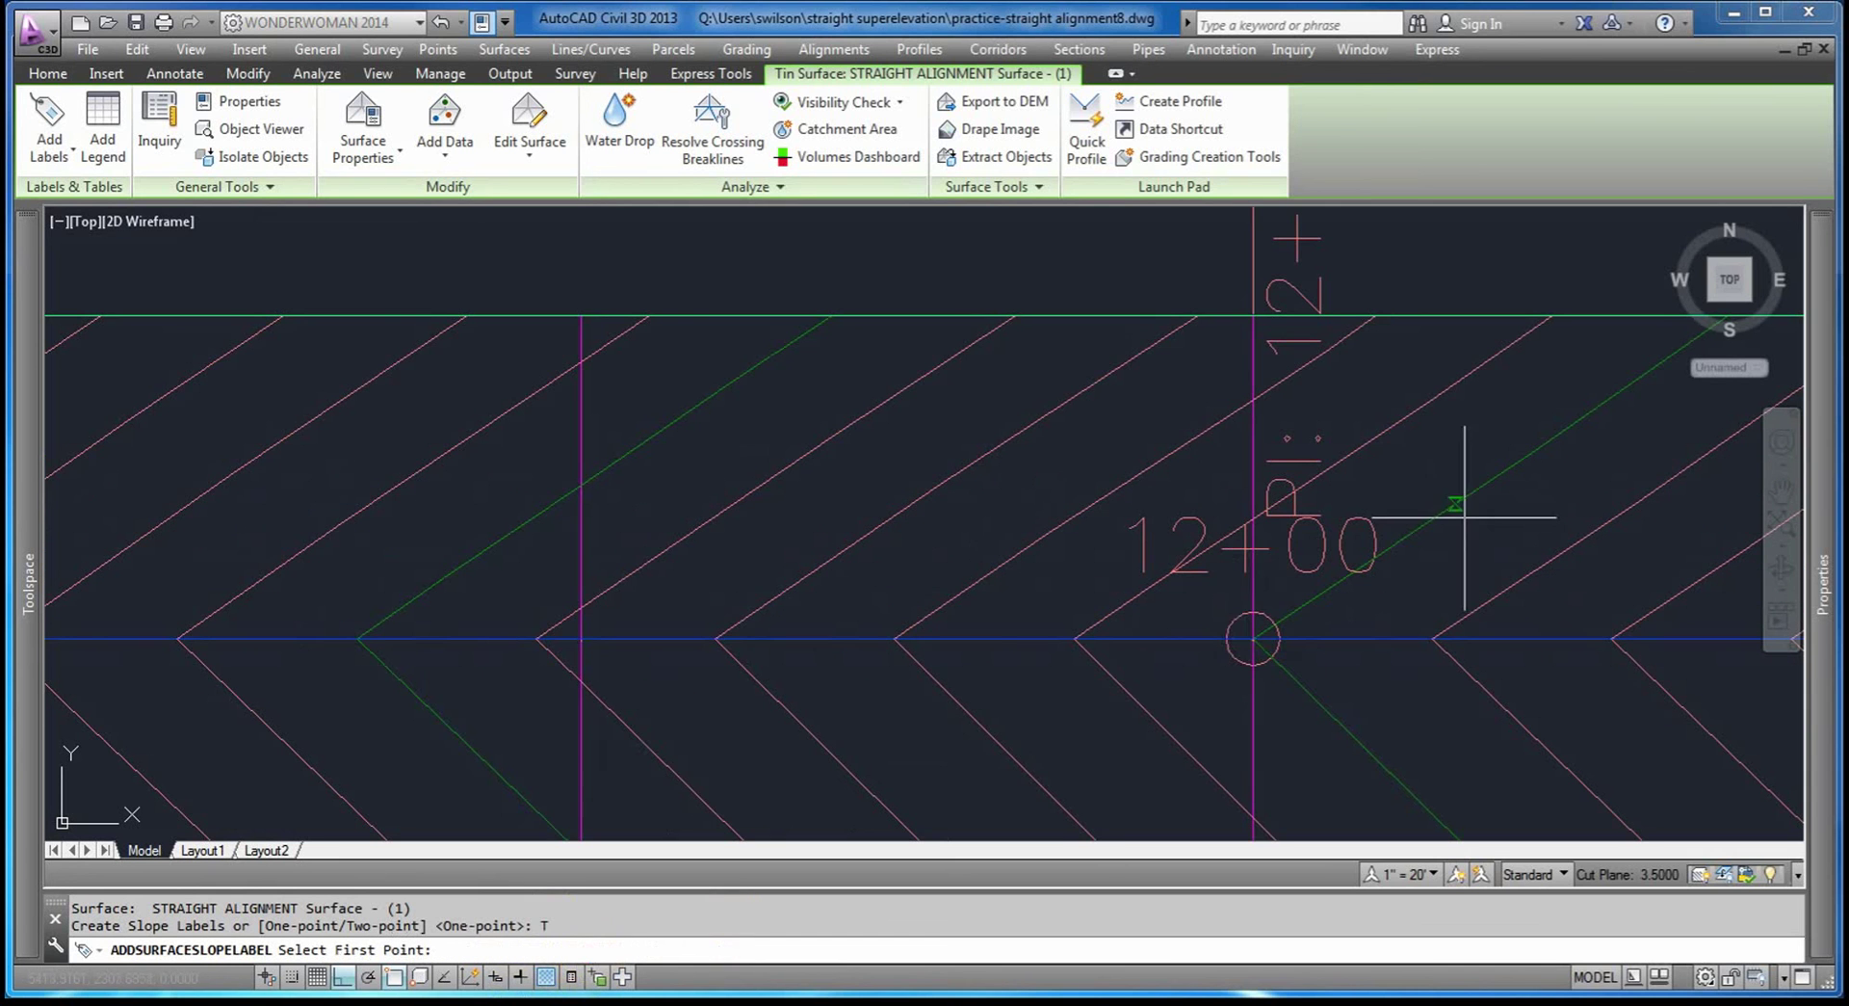
pyautogui.click(1253, 637)
pyautogui.scroll(-3, 1055, 321)
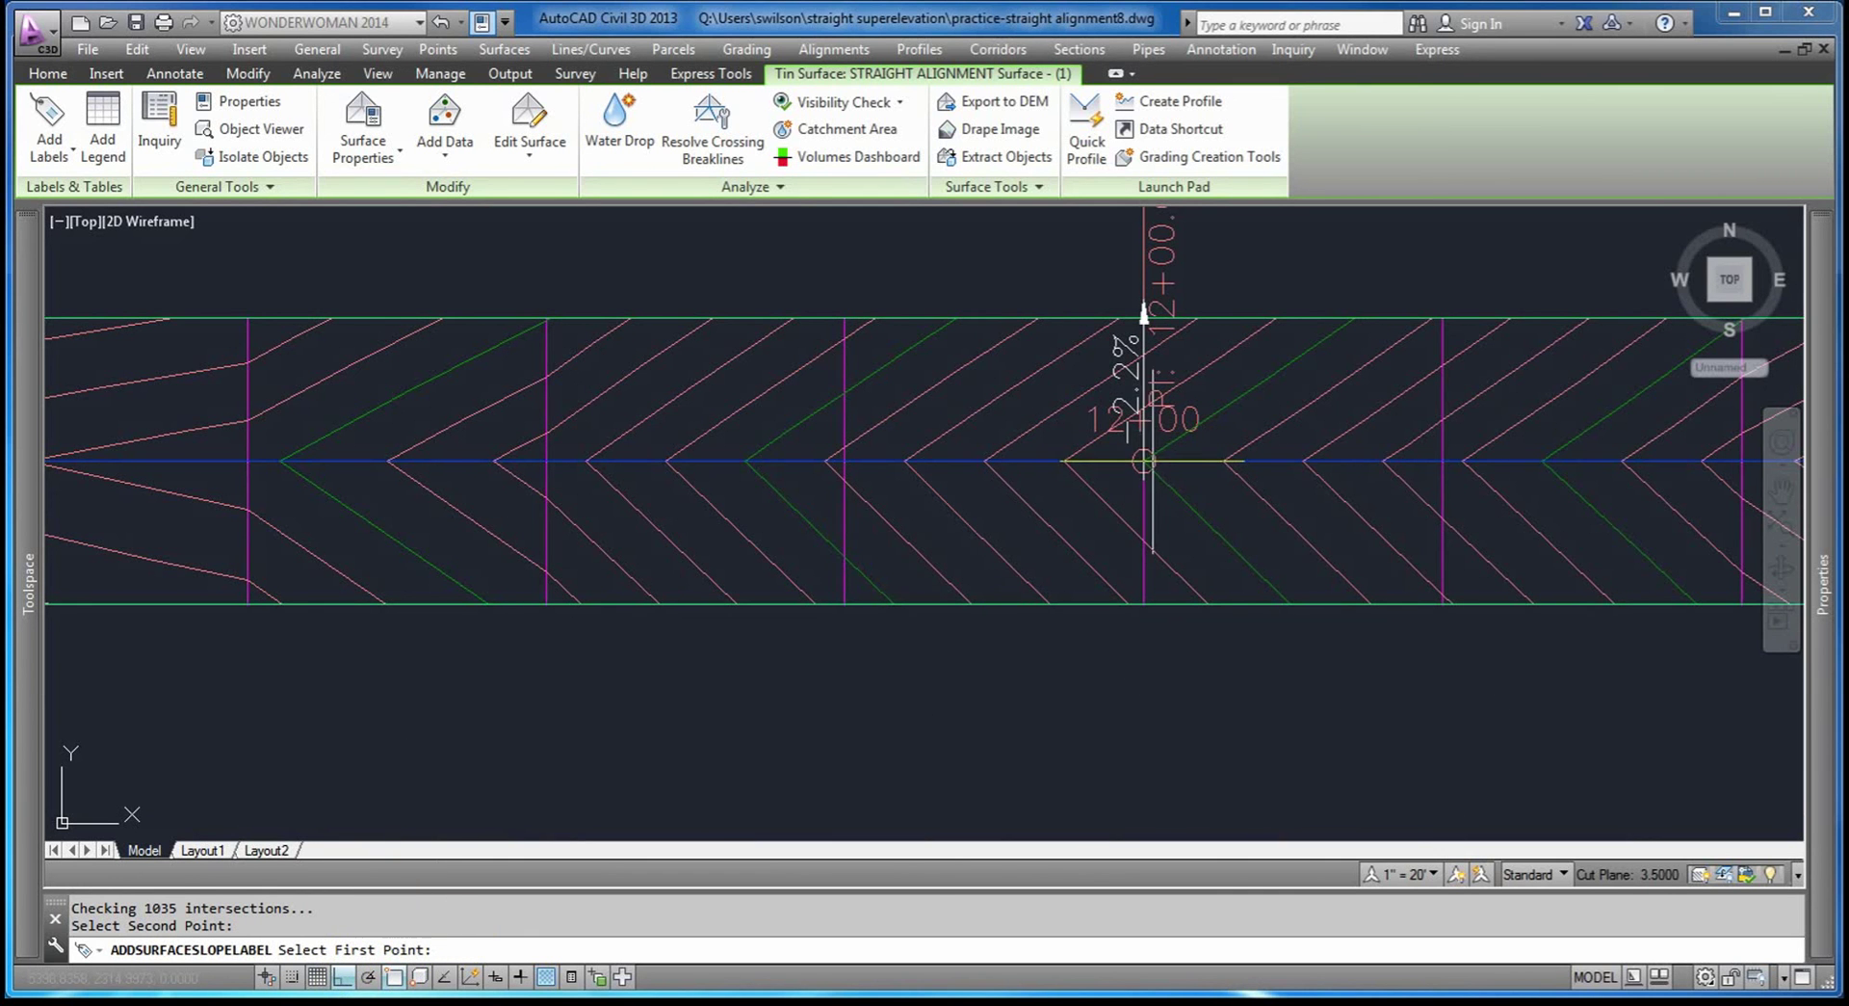
# Label the surface slope at station 12+00 from the centerline to the lower edge with another two-point label.
pyautogui.scroll(3, 1144, 461)
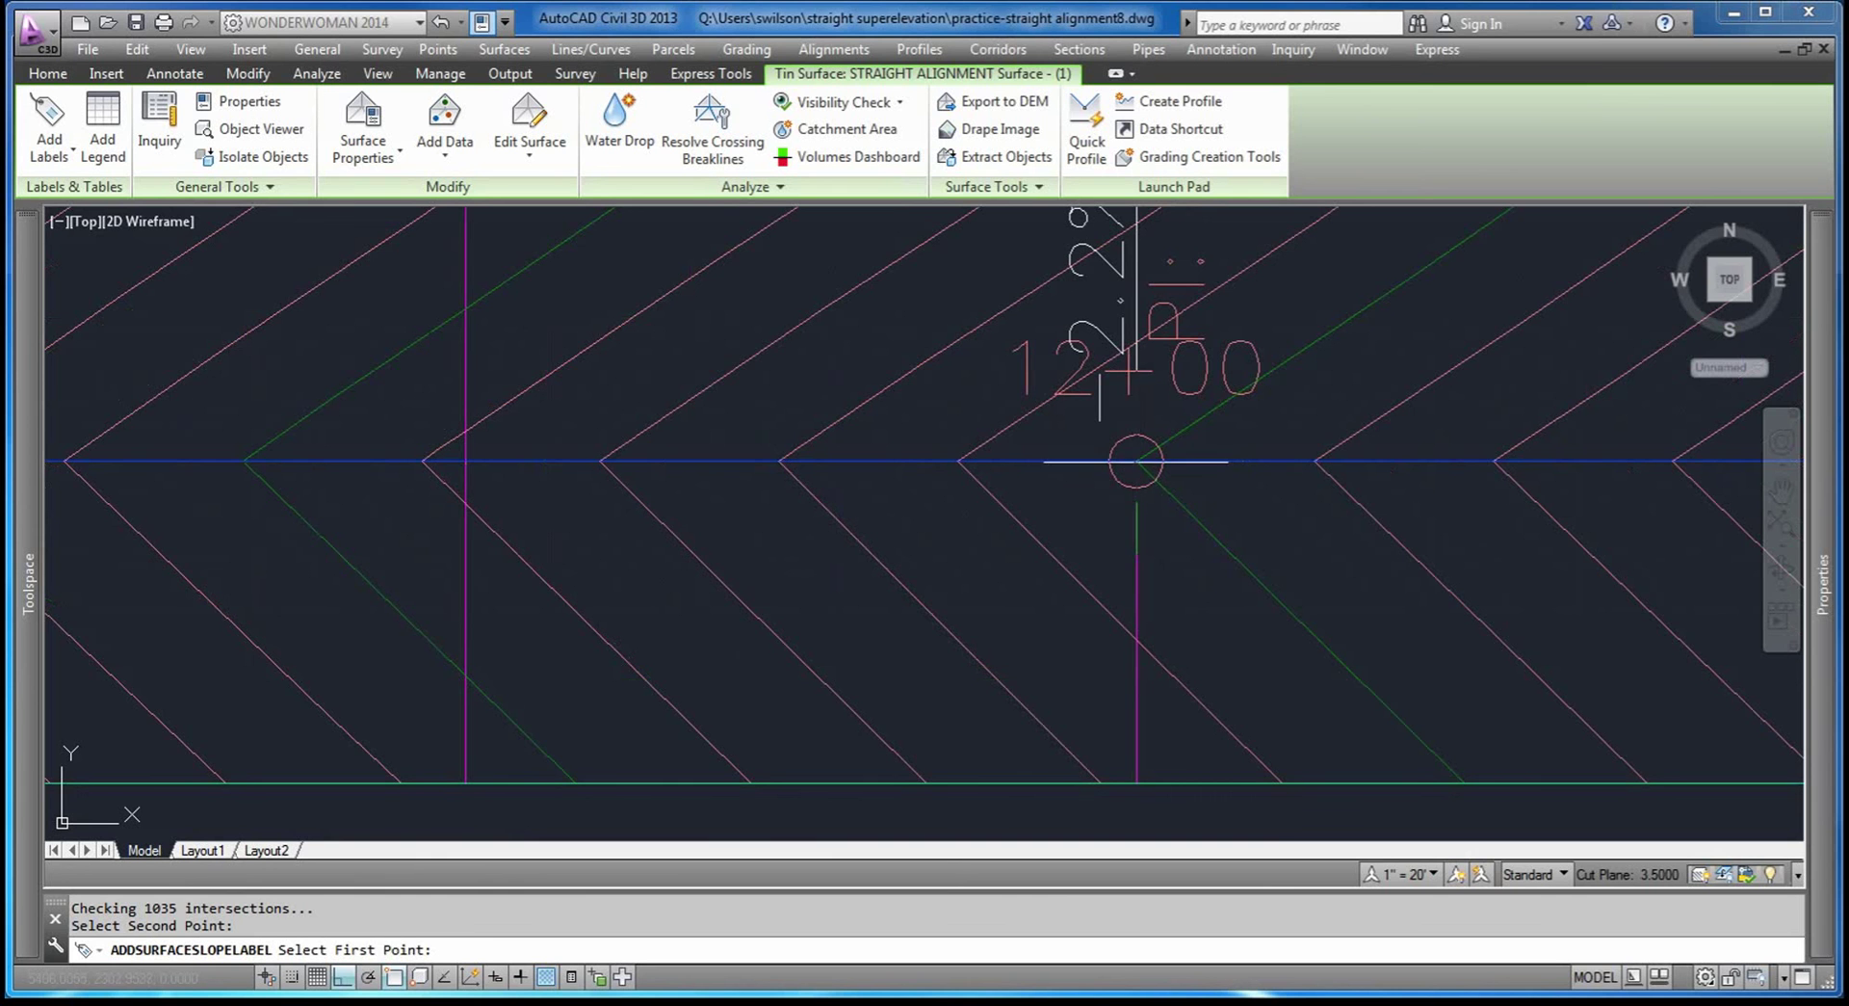
pyautogui.click(1136, 462)
pyautogui.click(1137, 819)
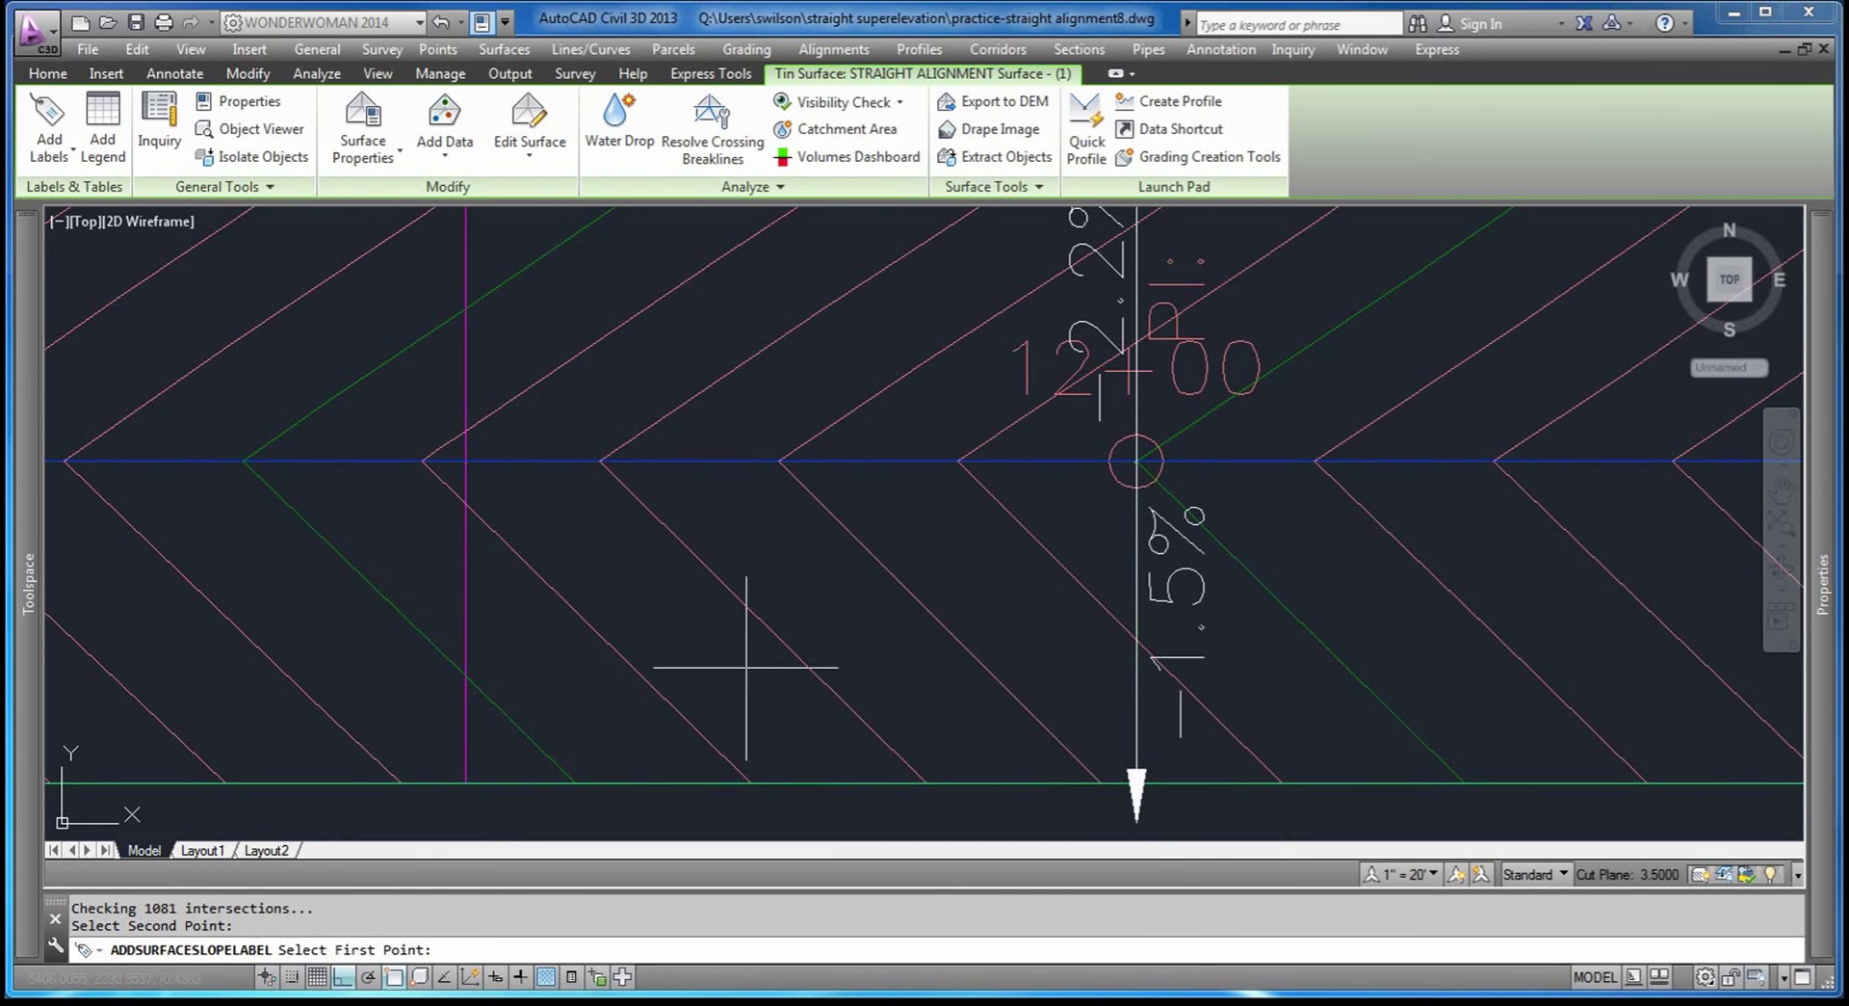
# Add a two-point slope label on the corridor surface at station 13+00, from the centerline to the upper edge.
pyautogui.scroll(-4, 735, 495)
pyautogui.scroll(-2, 1069, 406)
pyautogui.scroll(3, 1291, 494)
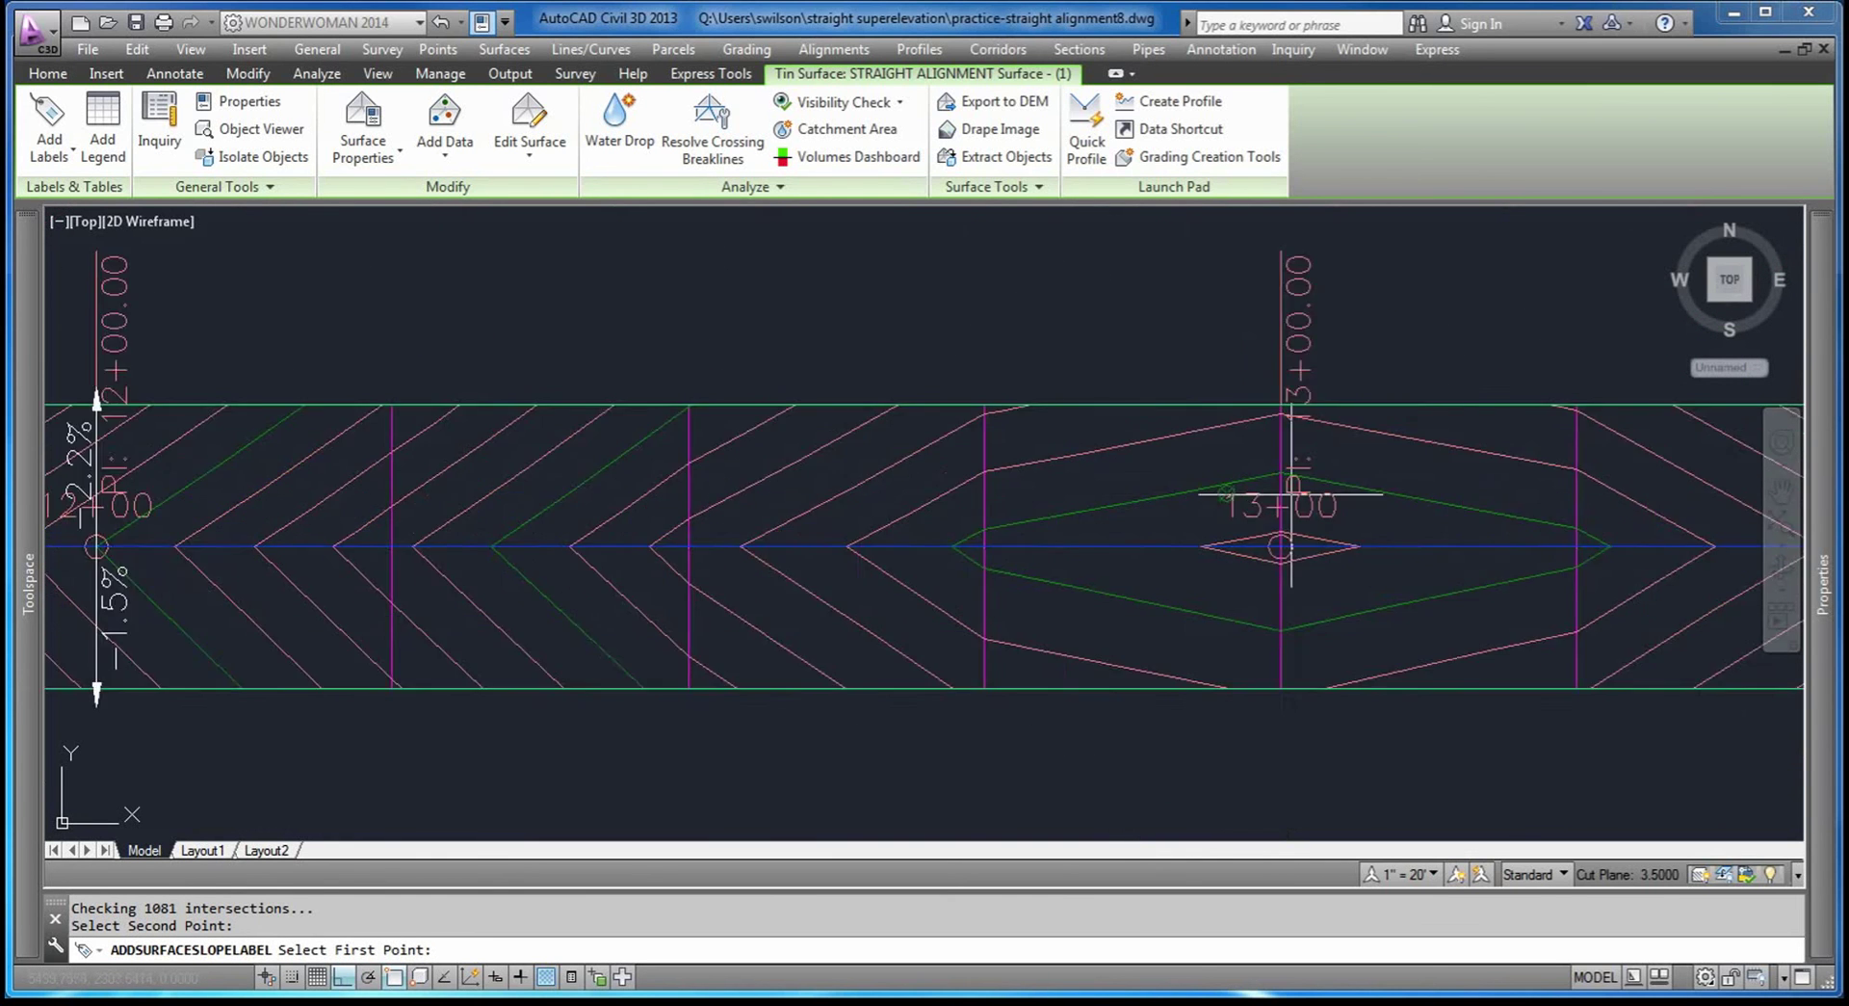
pyautogui.scroll(5, 1291, 494)
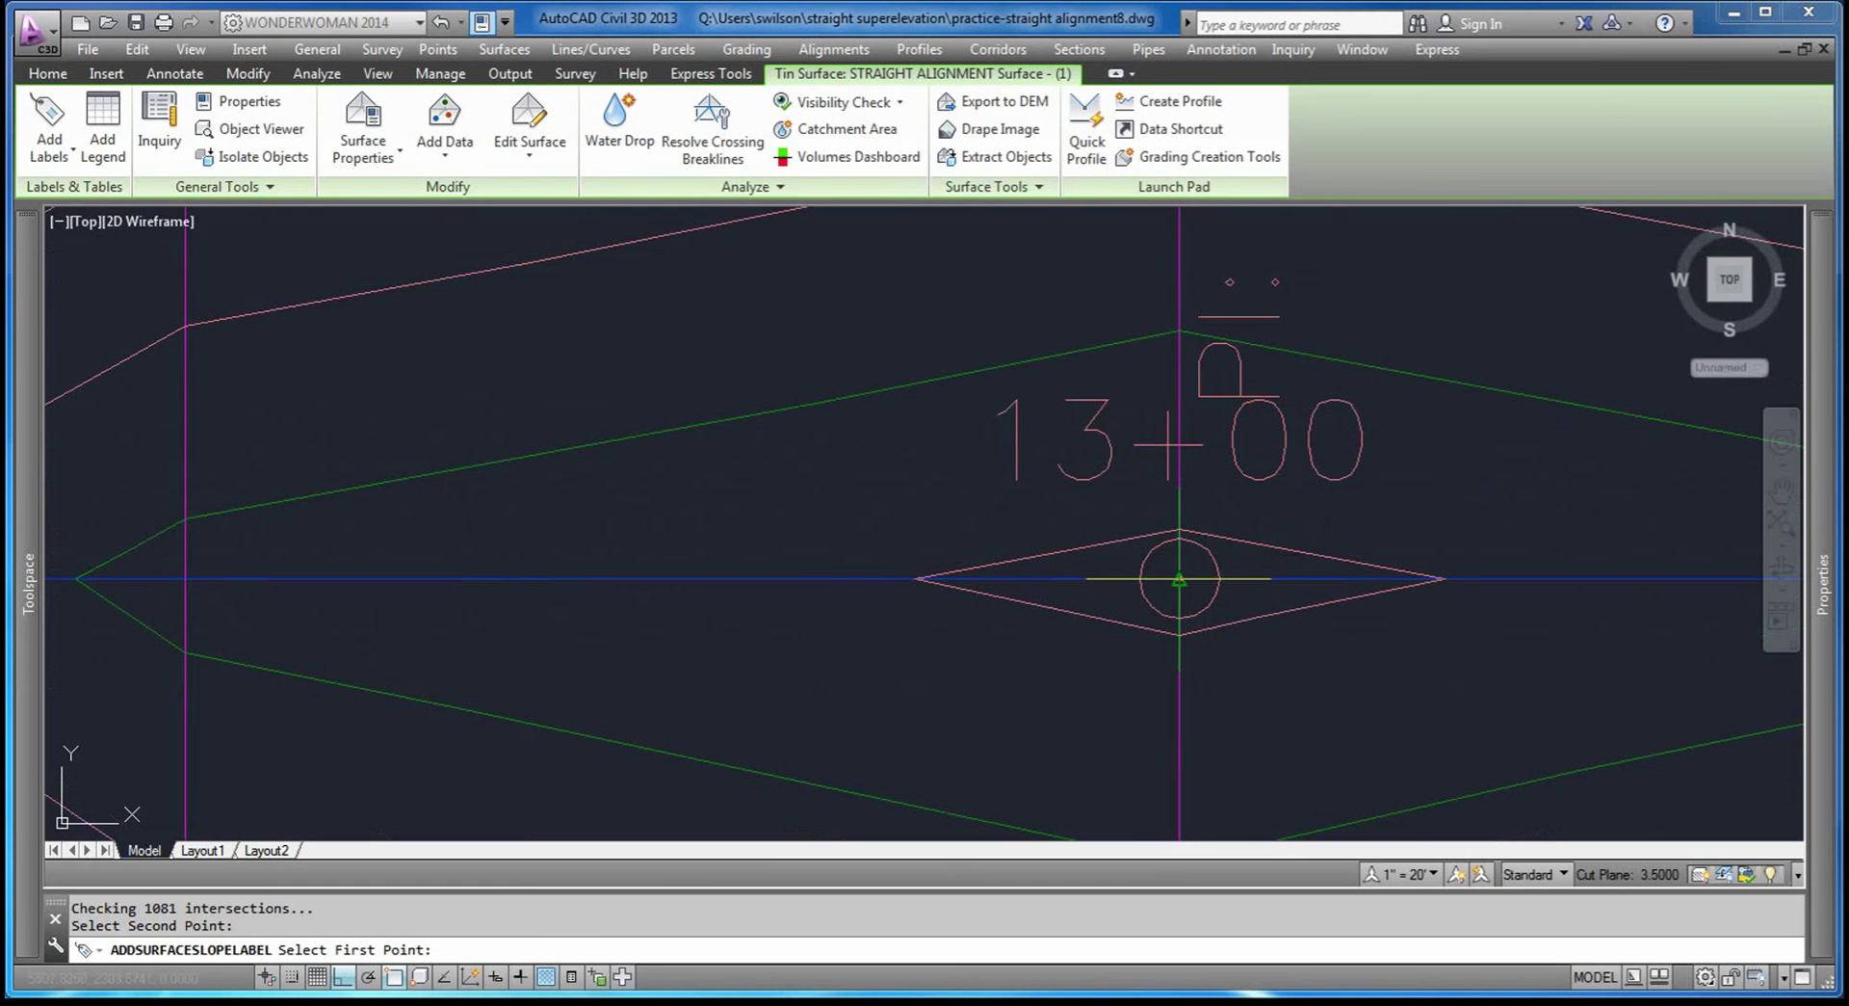
pyautogui.click(1177, 578)
pyautogui.scroll(-4, 1177, 578)
pyautogui.scroll(3, 1180, 460)
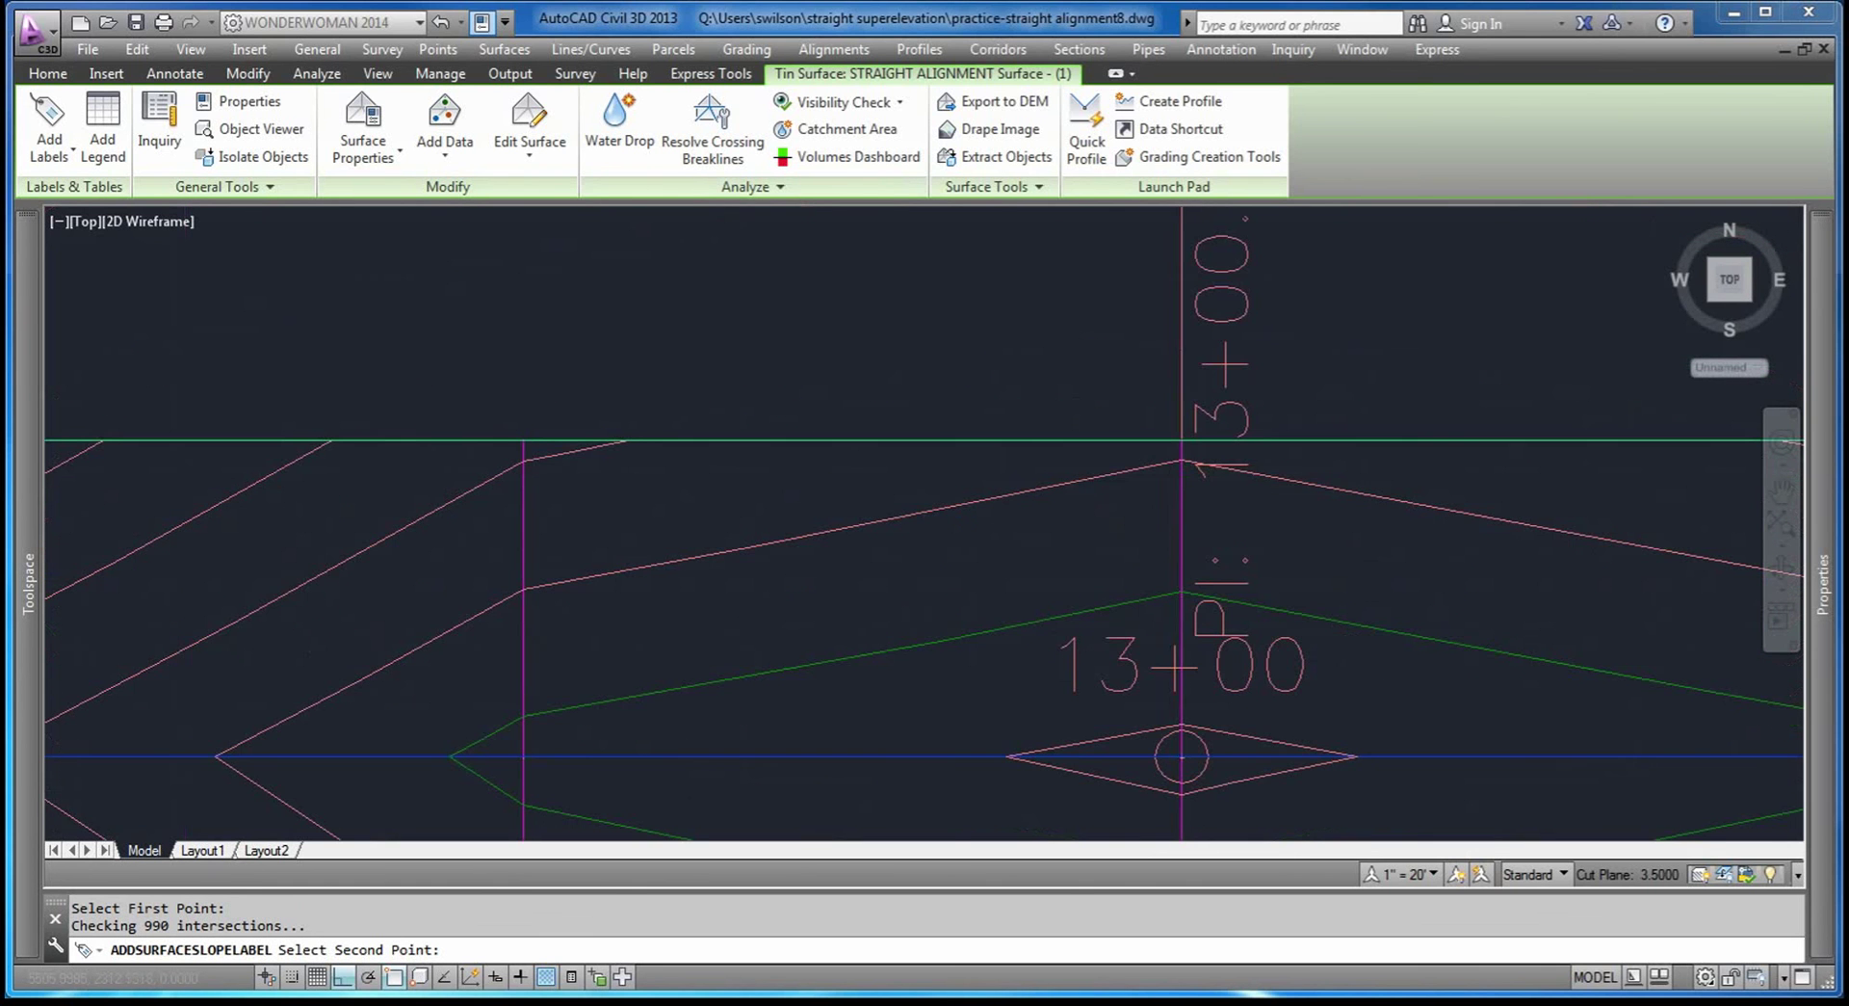
pyautogui.click(1181, 443)
pyautogui.scroll(-3, 1059, 428)
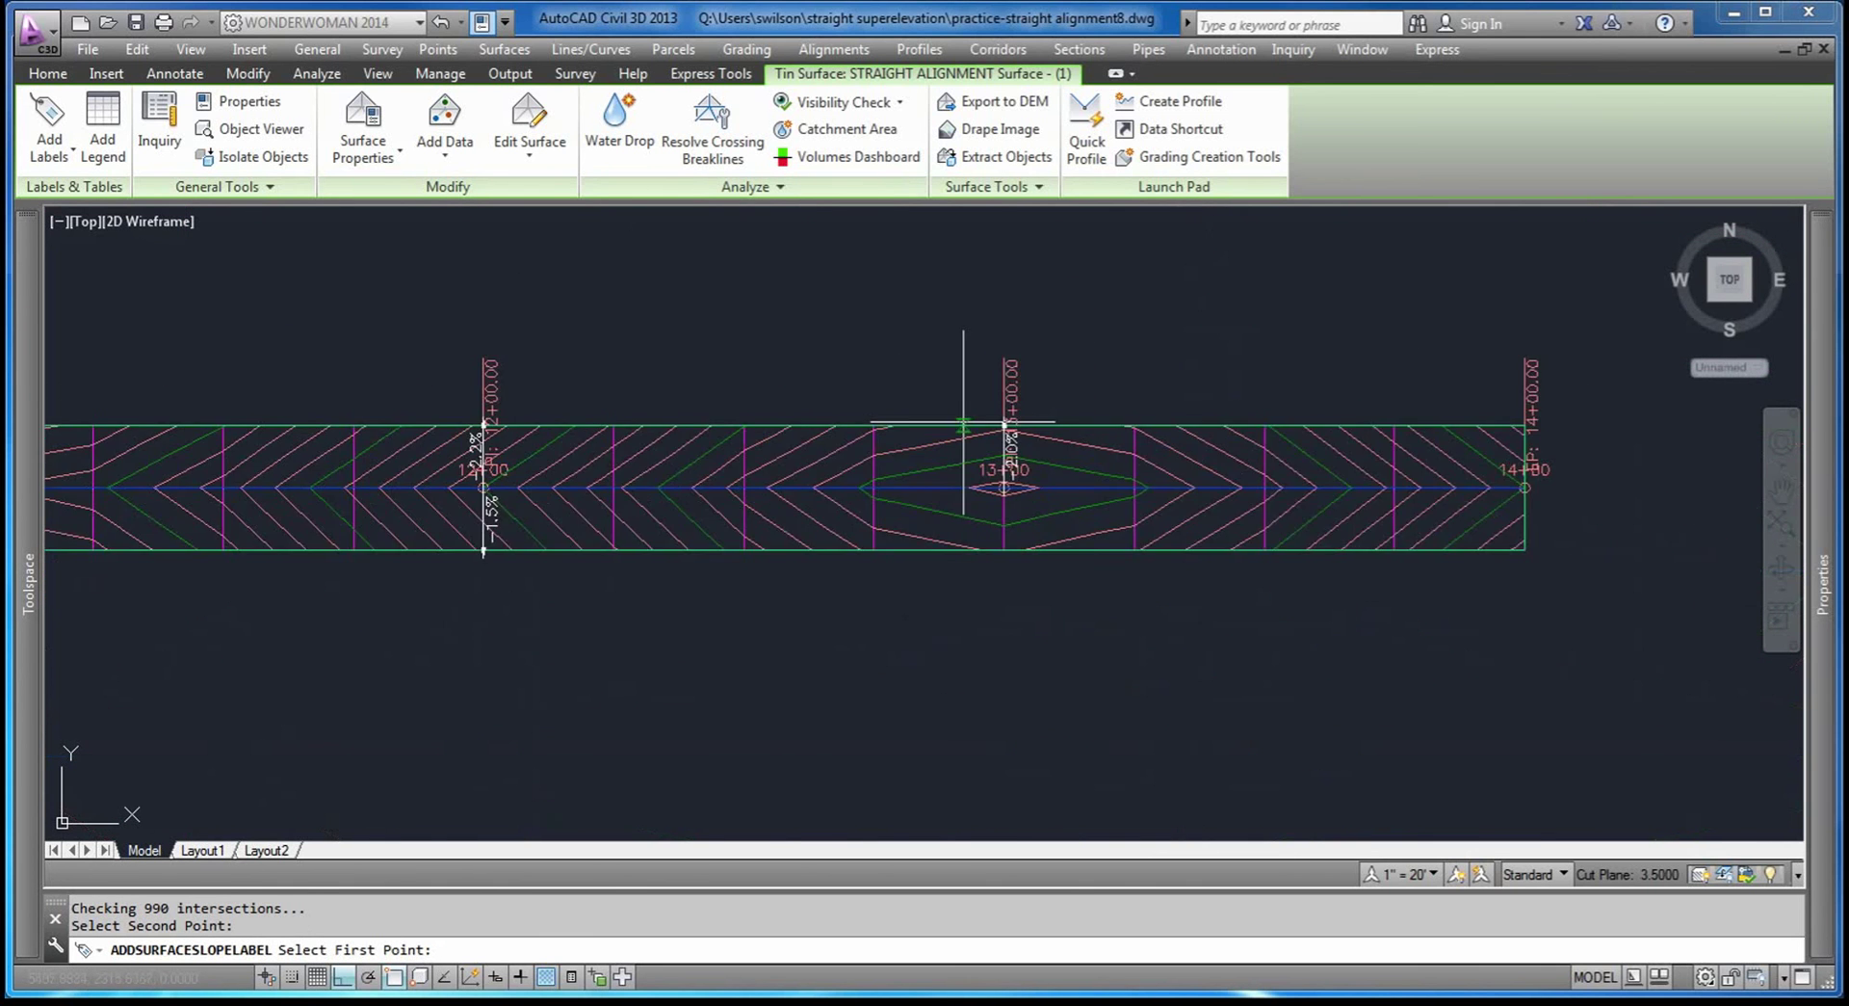
# Label the surface slope at station 13+00 from the centerline to the lower edge with a second two-point label.
pyautogui.scroll(3, 1040, 477)
pyautogui.scroll(3, 1045, 477)
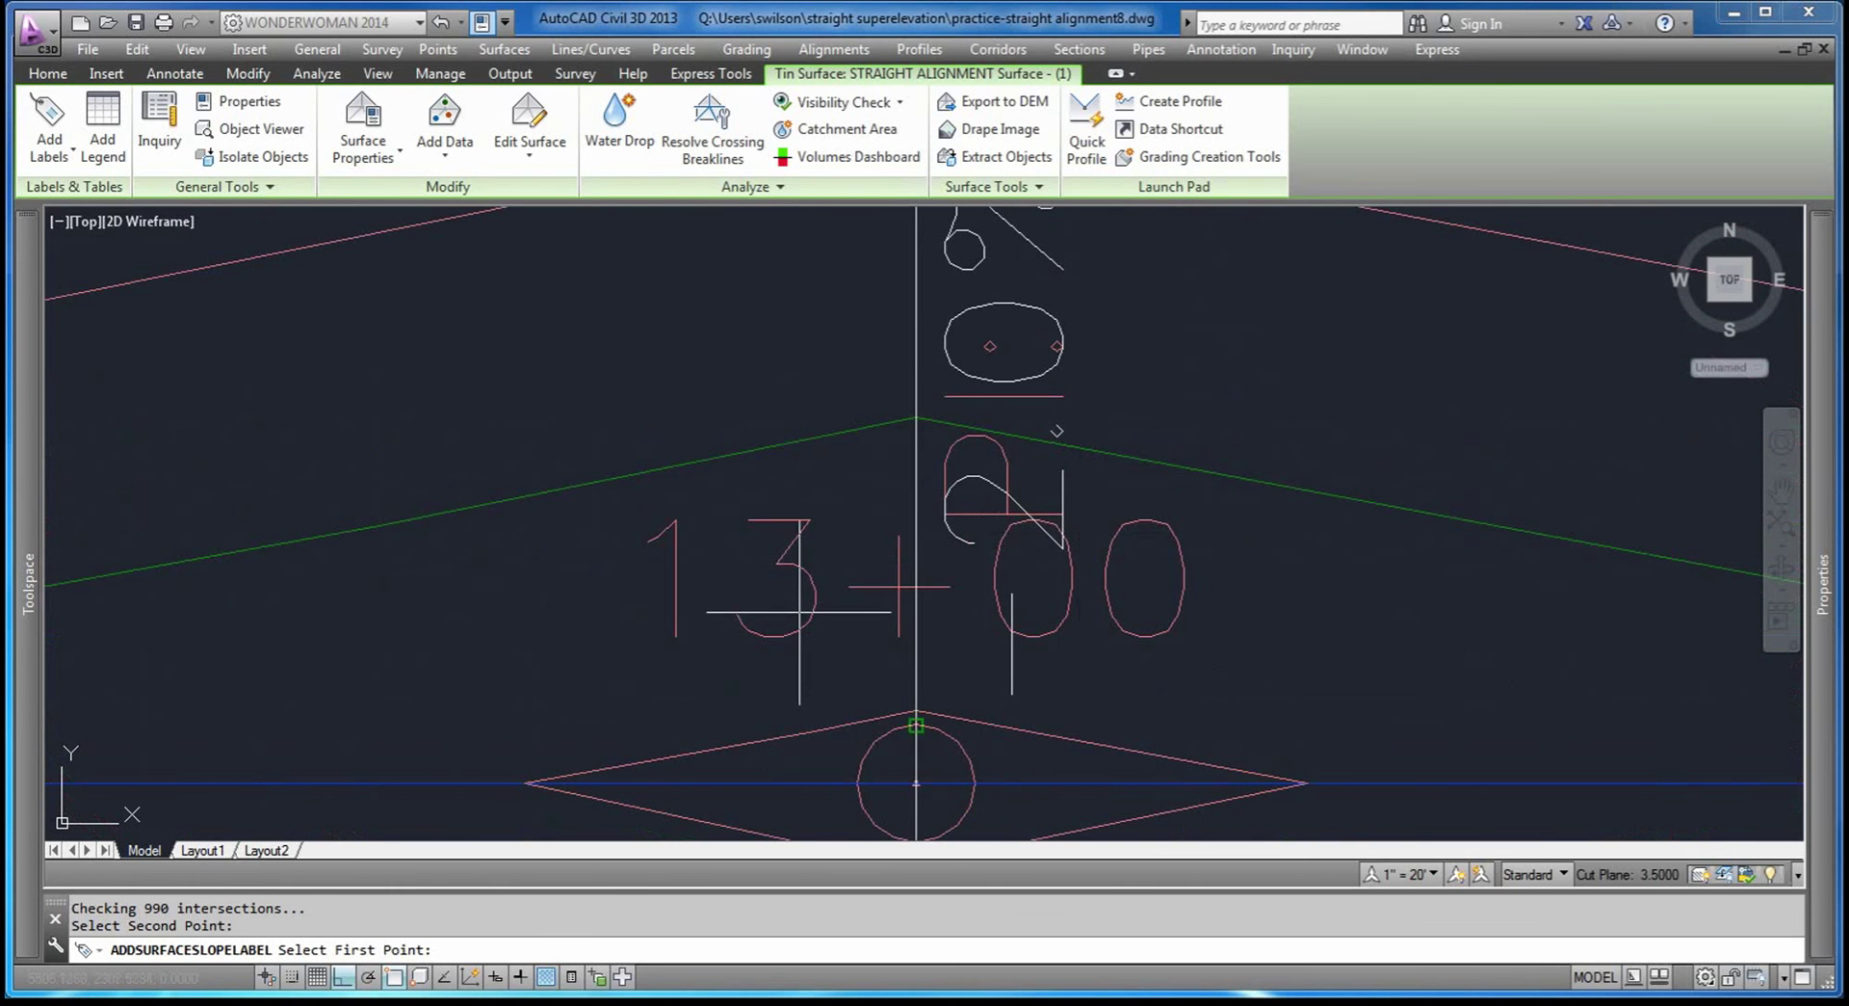
pyautogui.scroll(-5, 844, 434)
pyautogui.scroll(3, 873, 566)
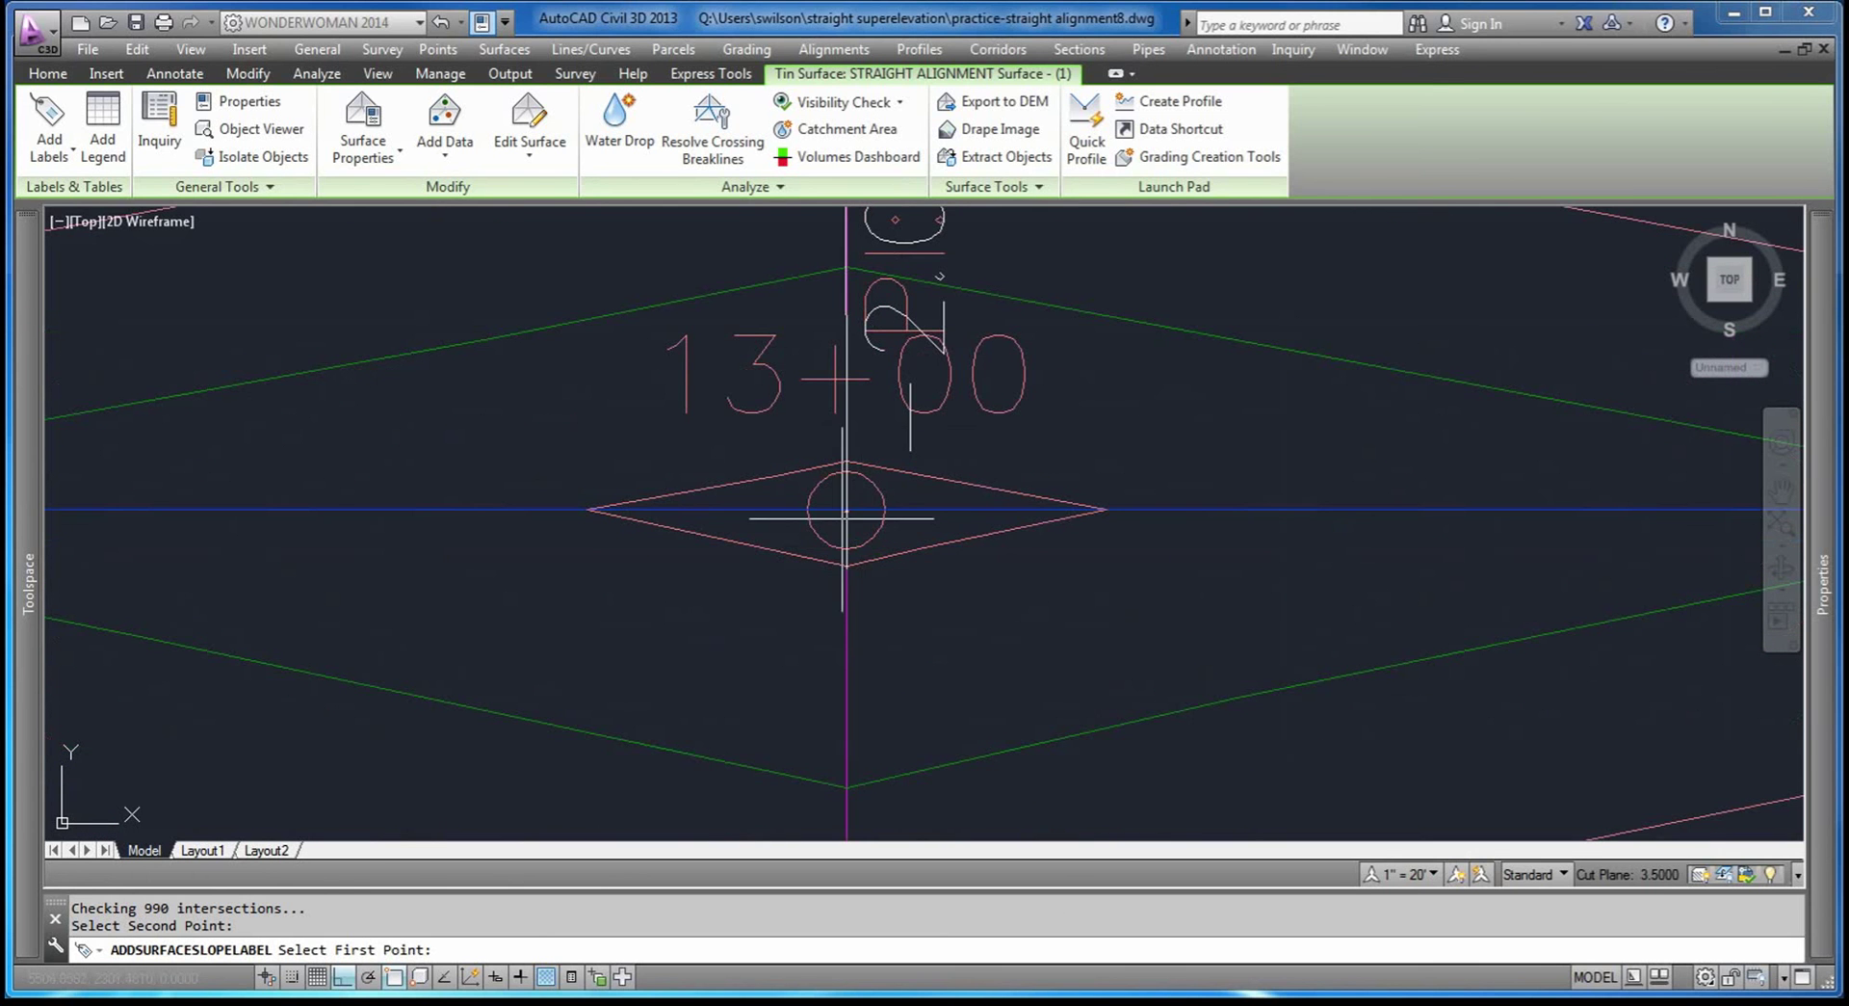
pyautogui.click(846, 511)
pyautogui.scroll(-4, 881, 487)
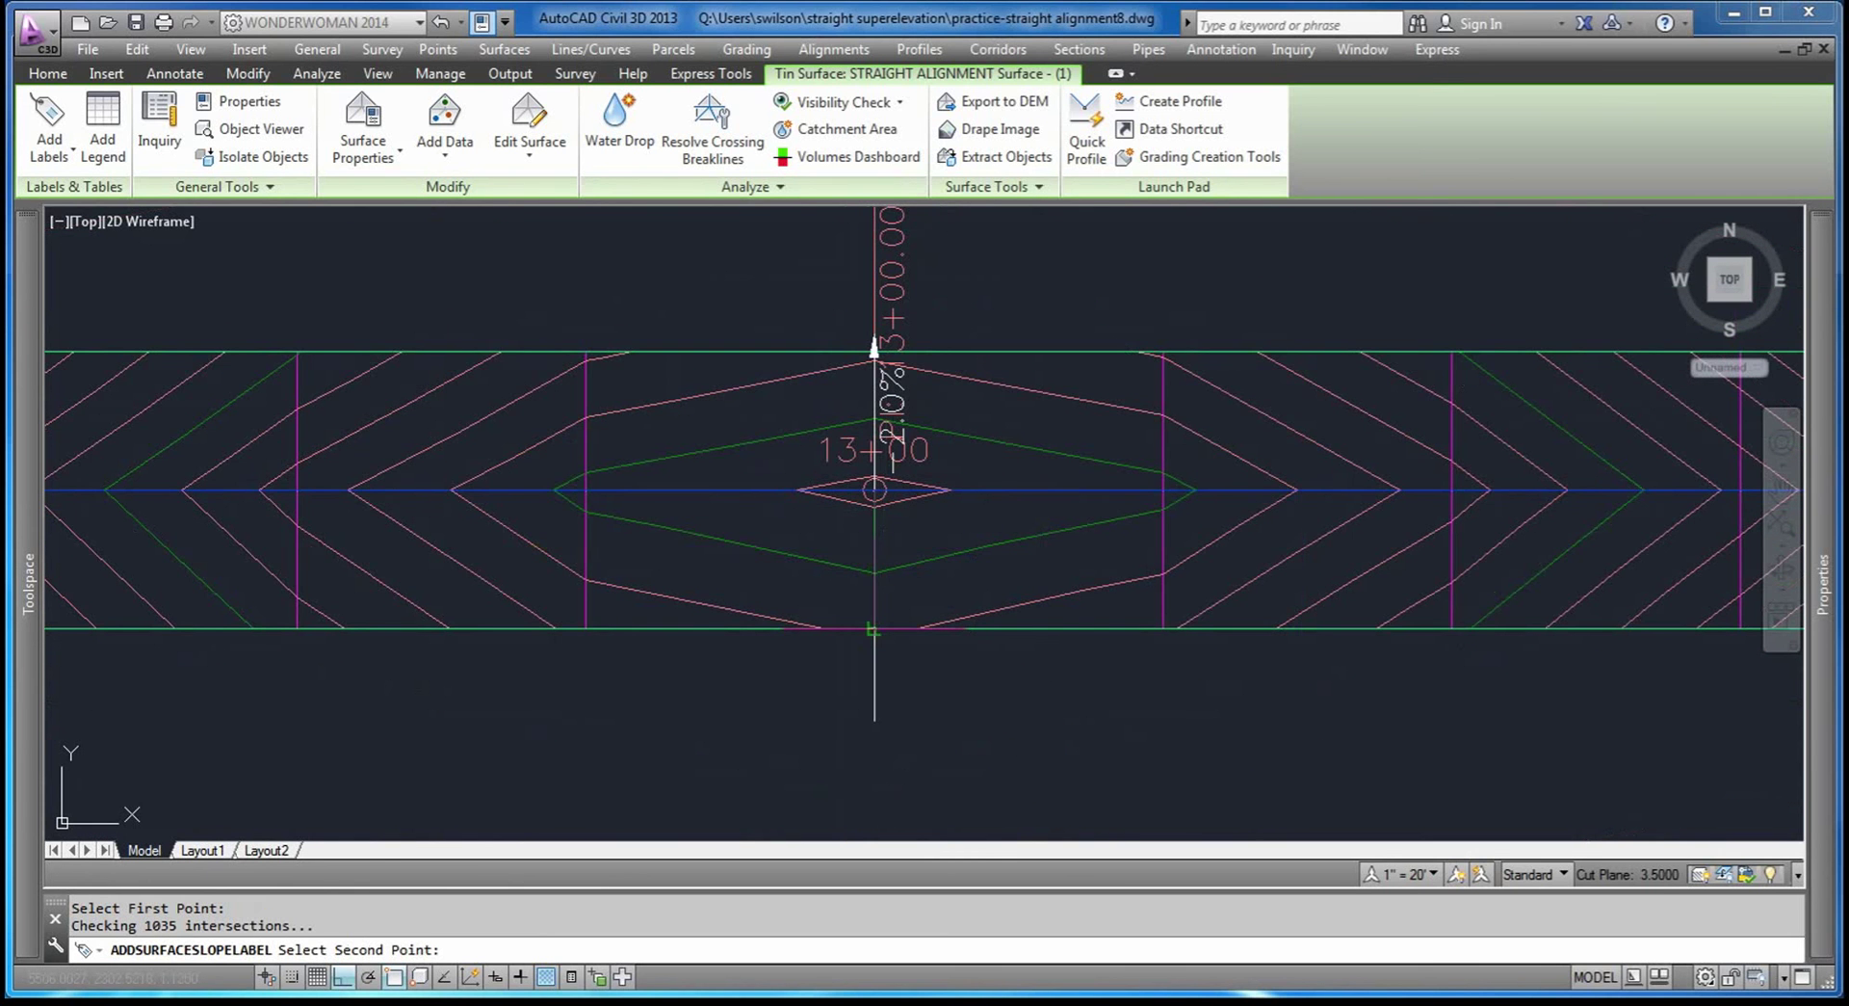
pyautogui.click(873, 629)
# Add a two-point slope label at the alignment's end, station 14+00, from the centerline to the upper edge.
pyautogui.scroll(-5, 784, 659)
pyautogui.scroll(4, 848, 664)
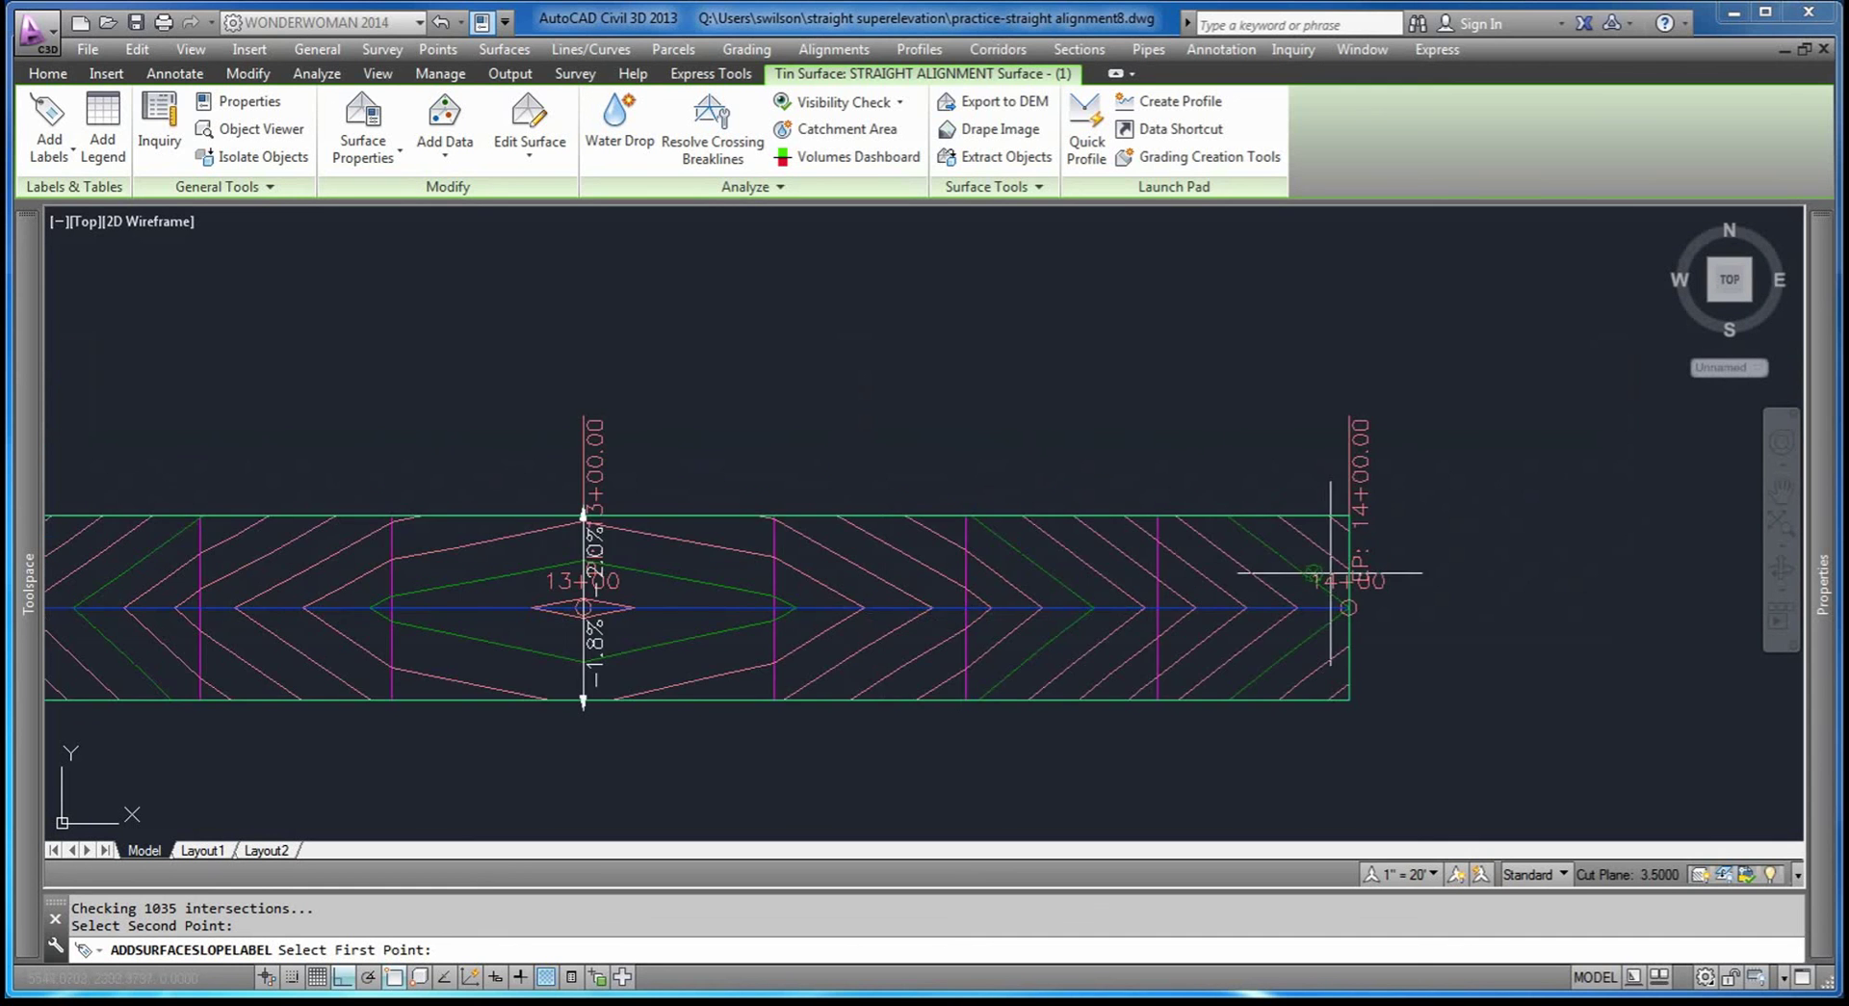
pyautogui.scroll(-4, 1331, 572)
pyautogui.scroll(8, 1344, 617)
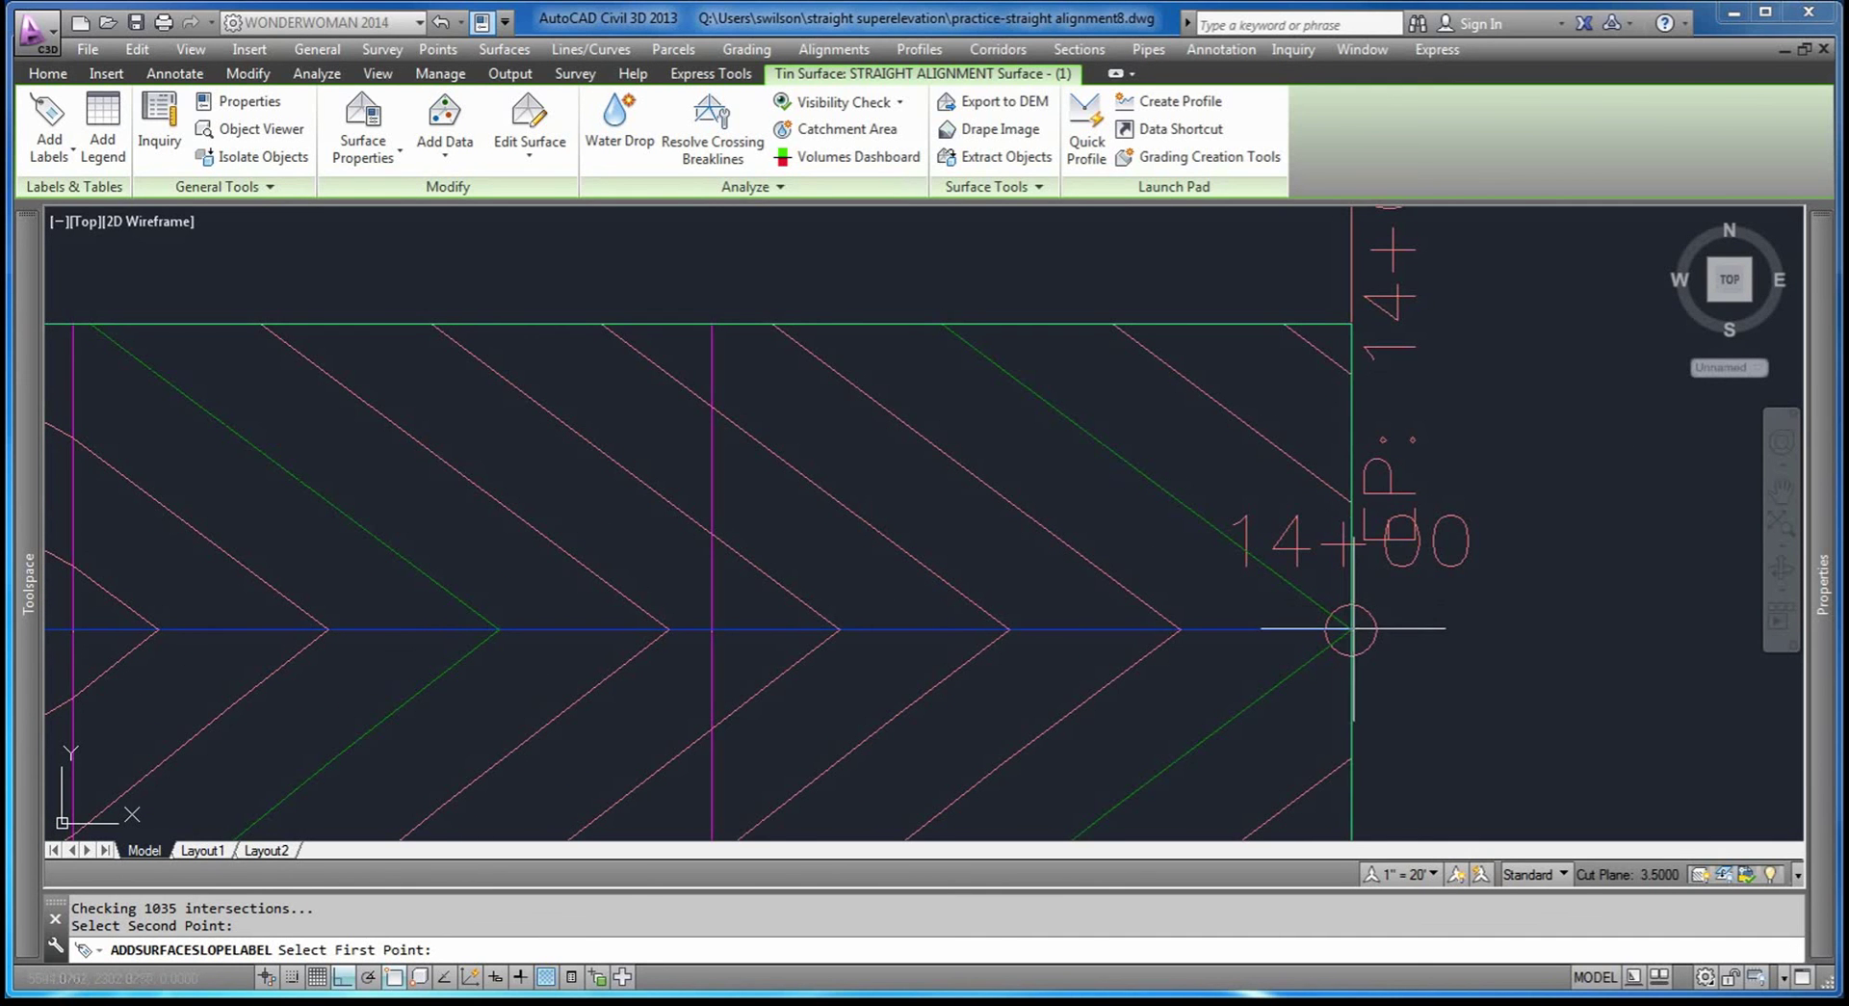
pyautogui.click(1352, 628)
pyautogui.click(1351, 323)
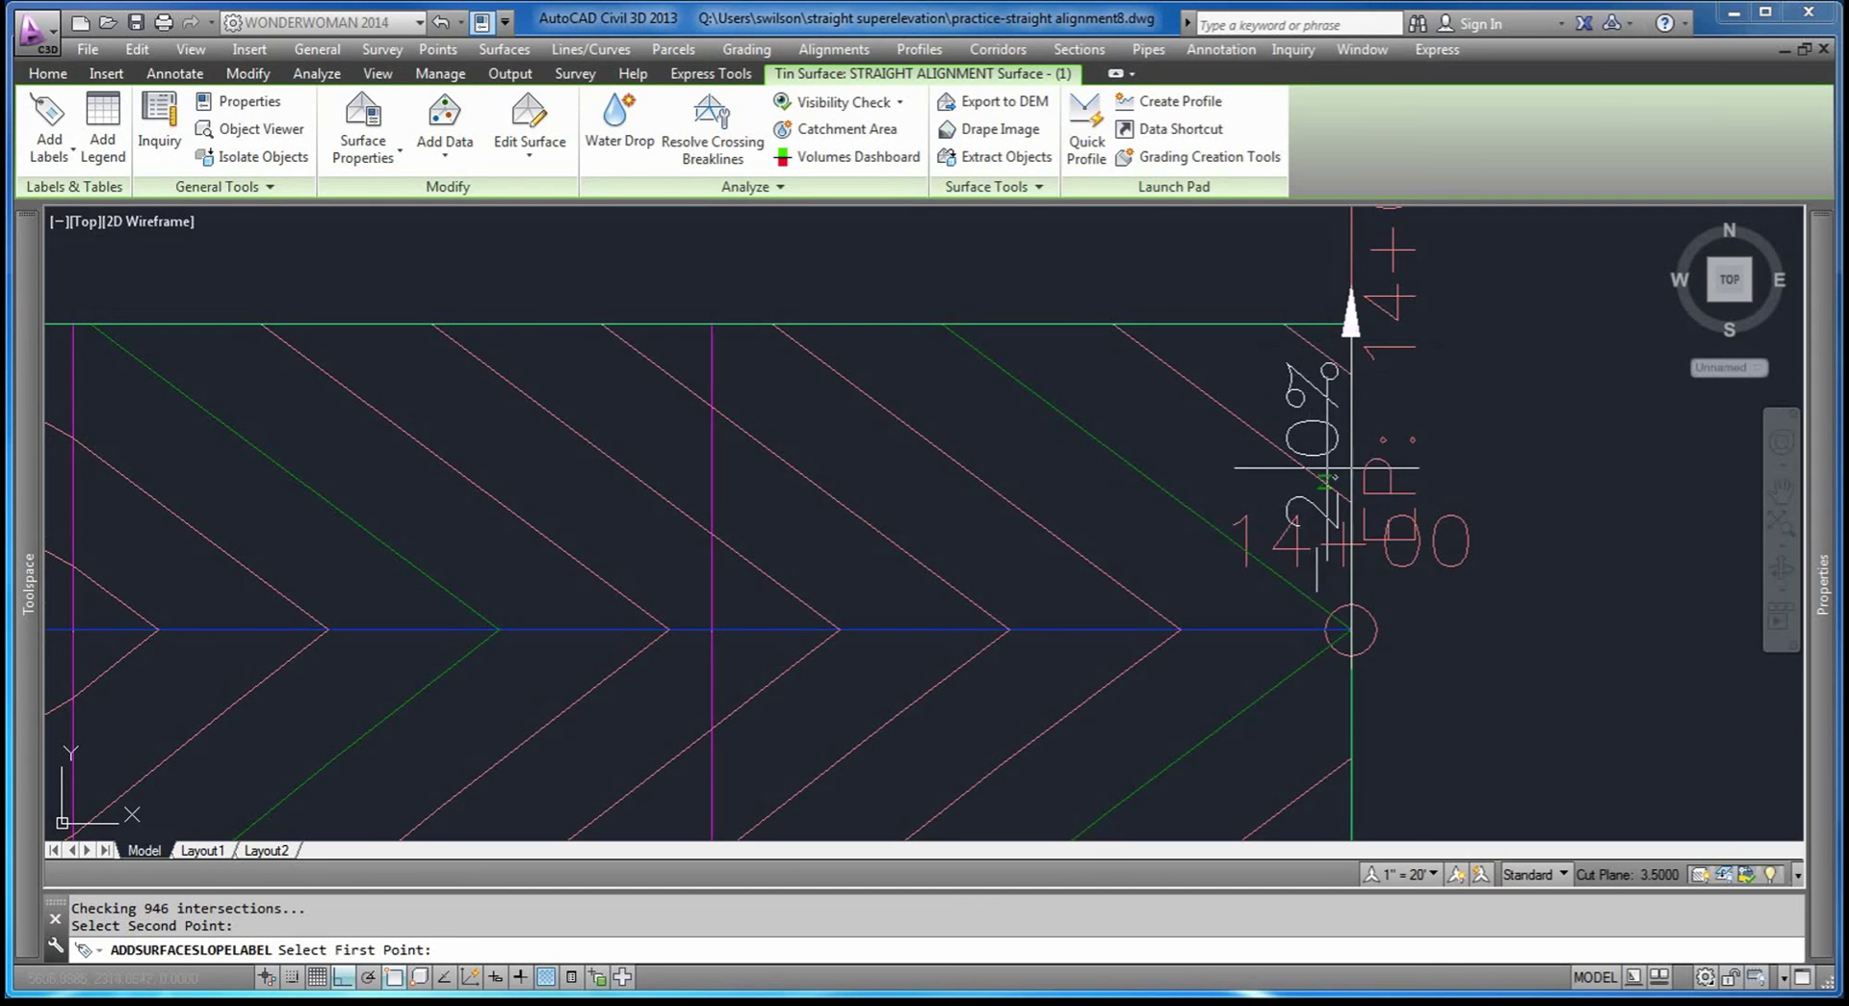
# Try to label the surface slope at station 14+00 from the centerline to the lower edge, and end the labeling.
pyautogui.scroll(-3, 1341, 516)
pyautogui.scroll(1, 1345, 529)
pyautogui.click(1353, 528)
pyautogui.click(1329, 687)
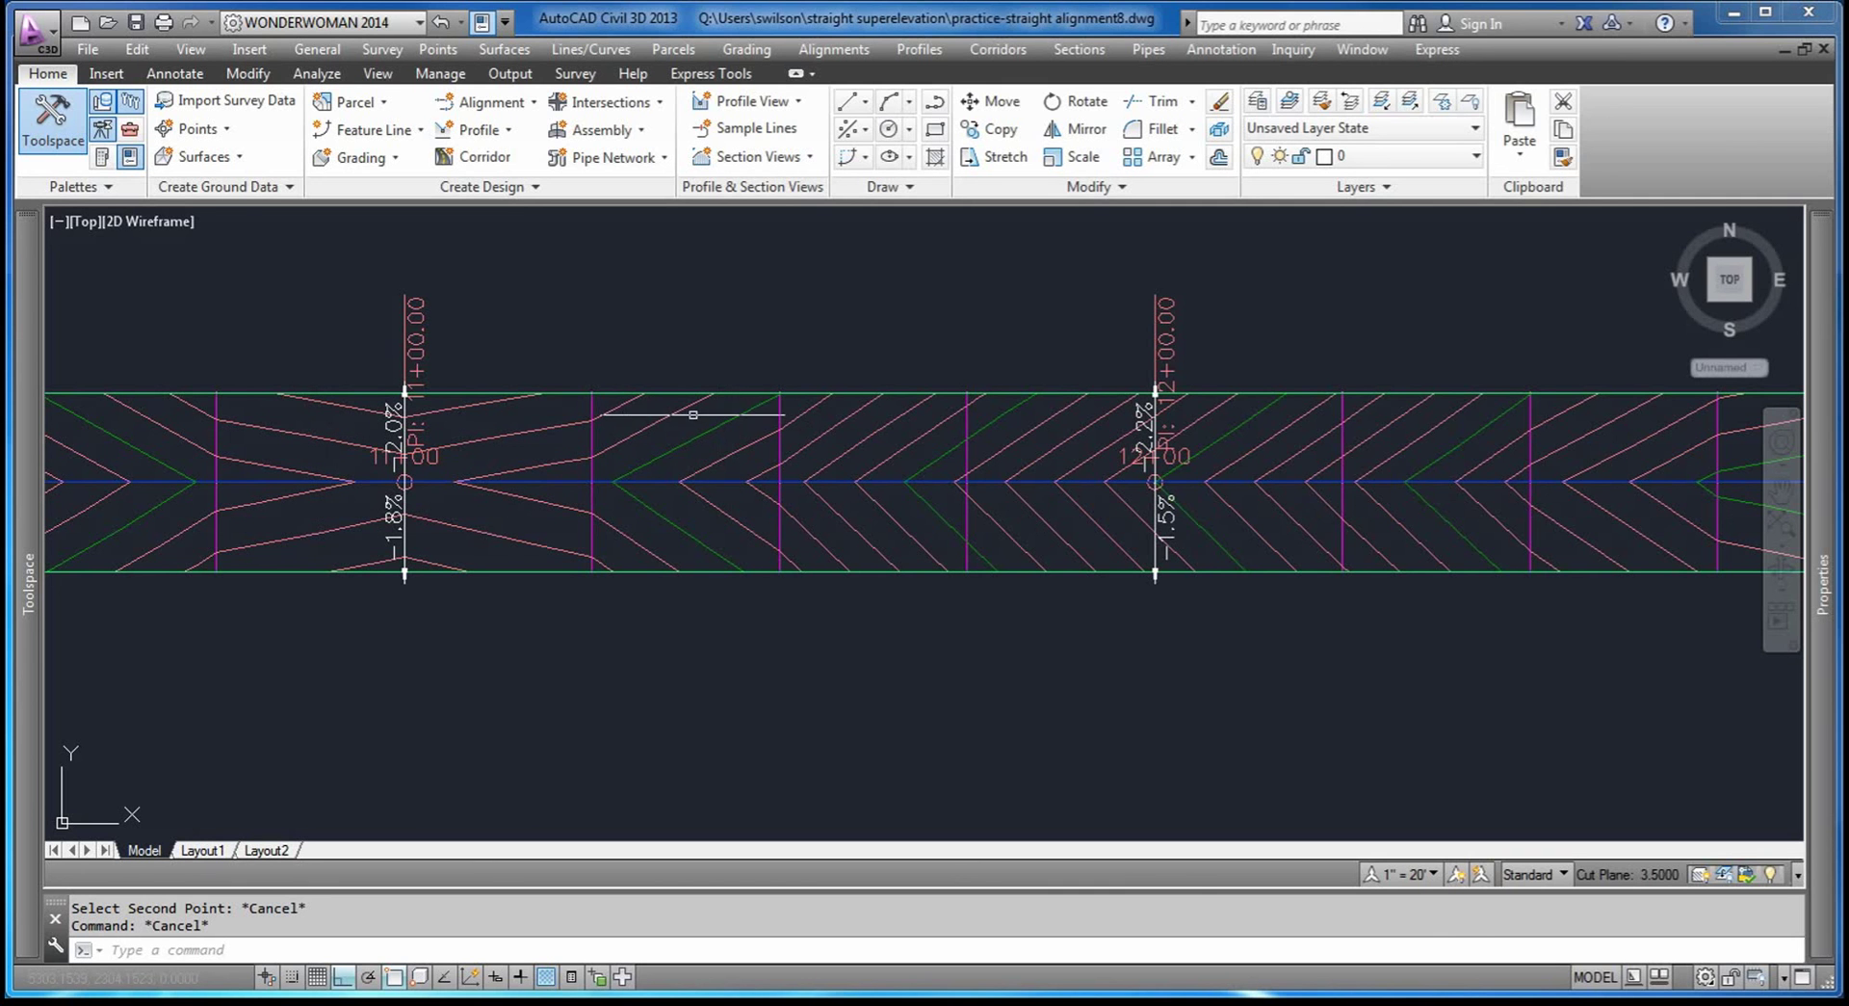
# Send the corridor surface to the back of the draw order and clear the selection.
pyautogui.scroll(-2, 369, 401)
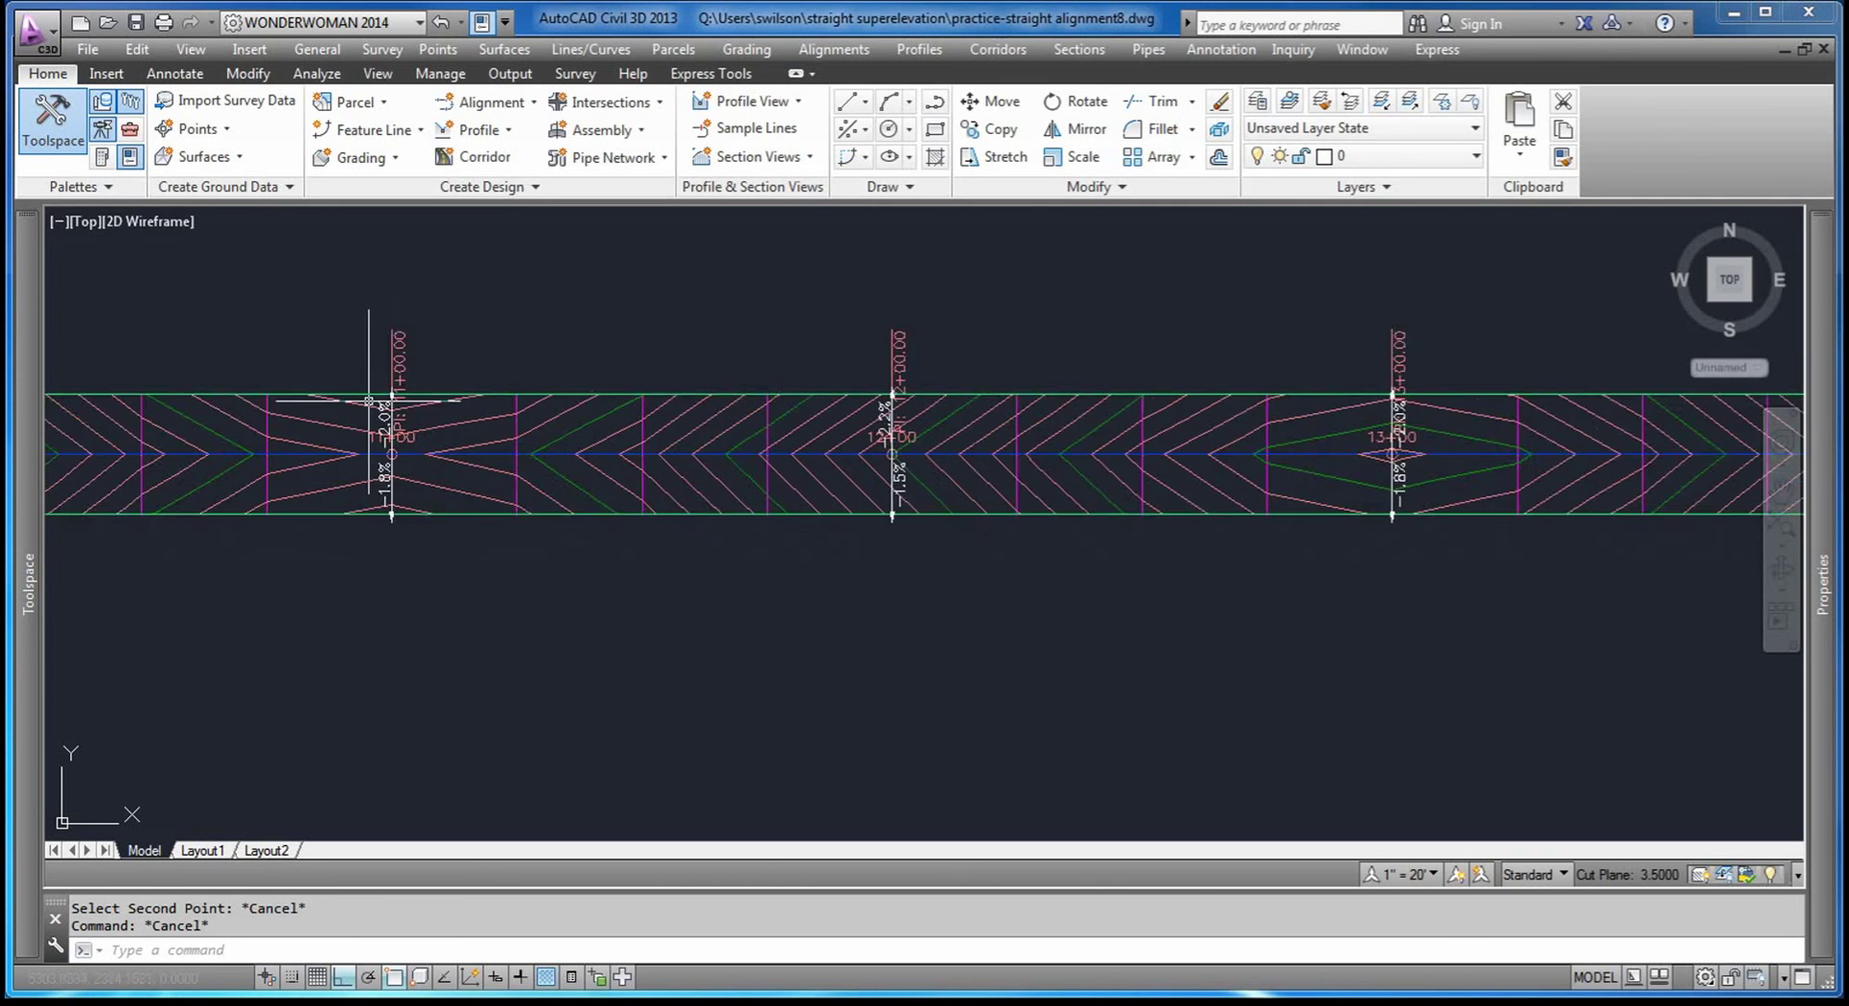
pyautogui.scroll(2, 788, 428)
pyautogui.scroll(-1, 992, 395)
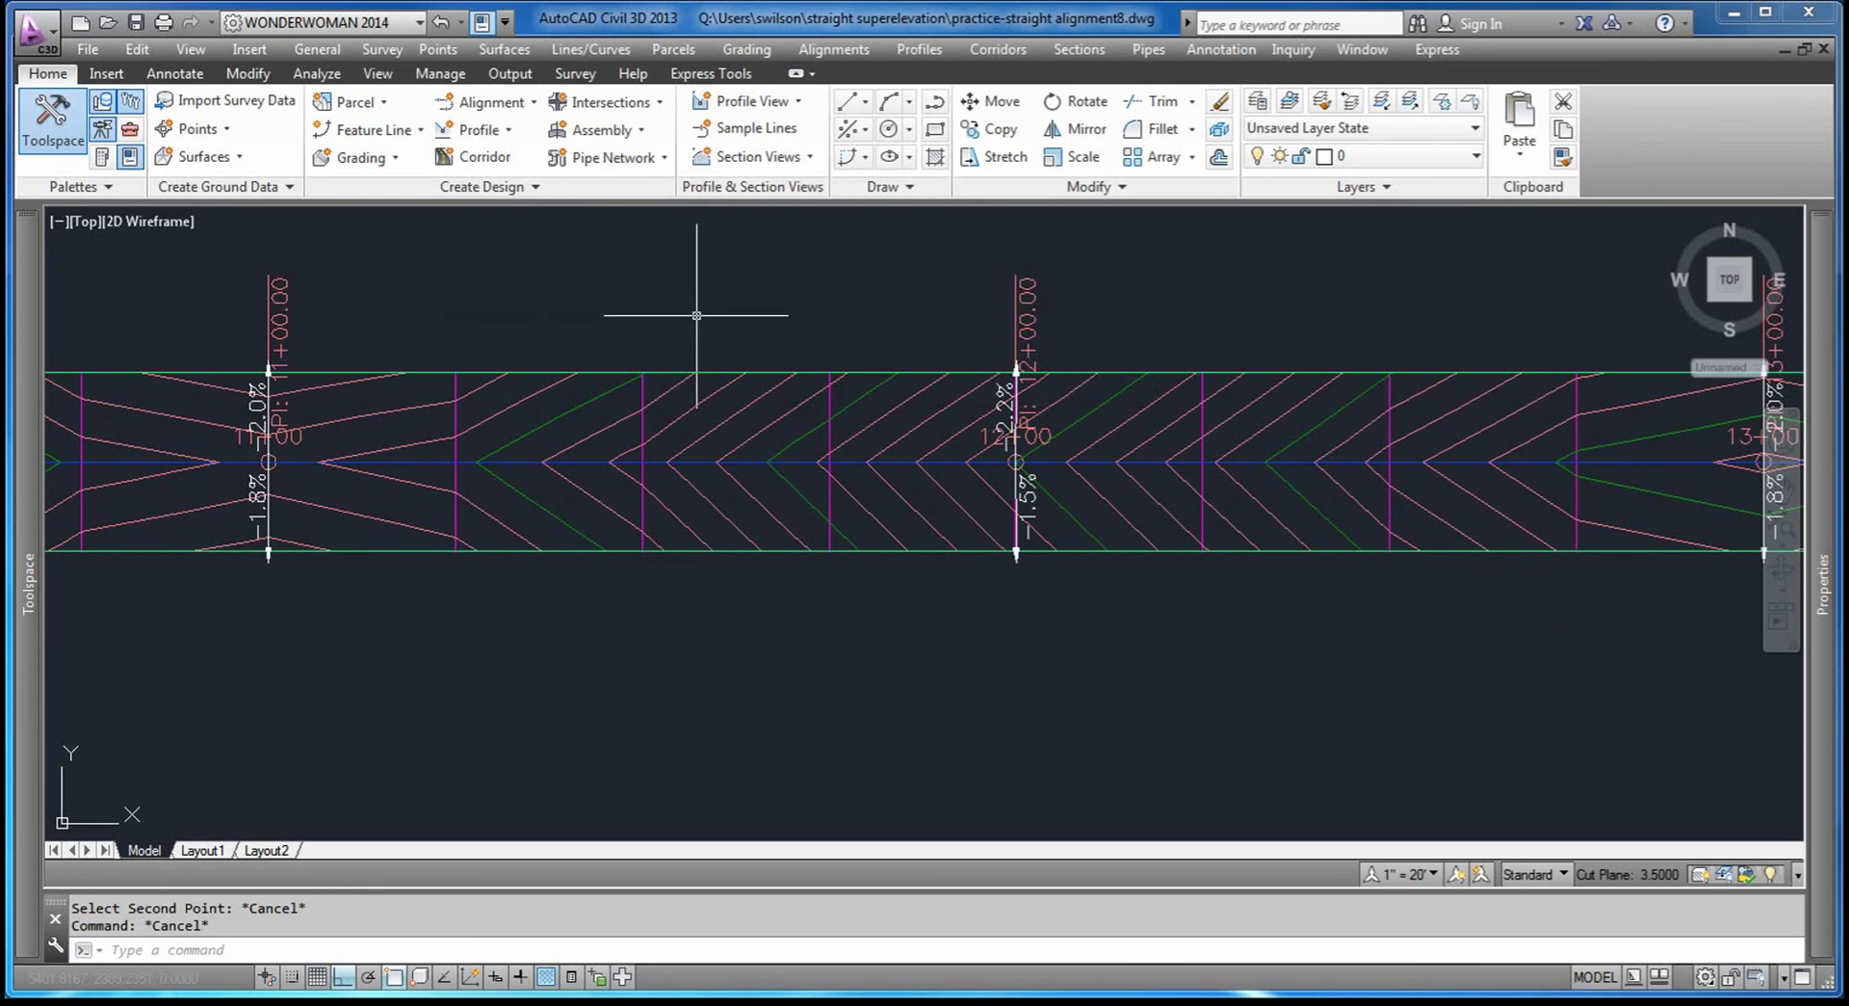
pyautogui.press('Escape')
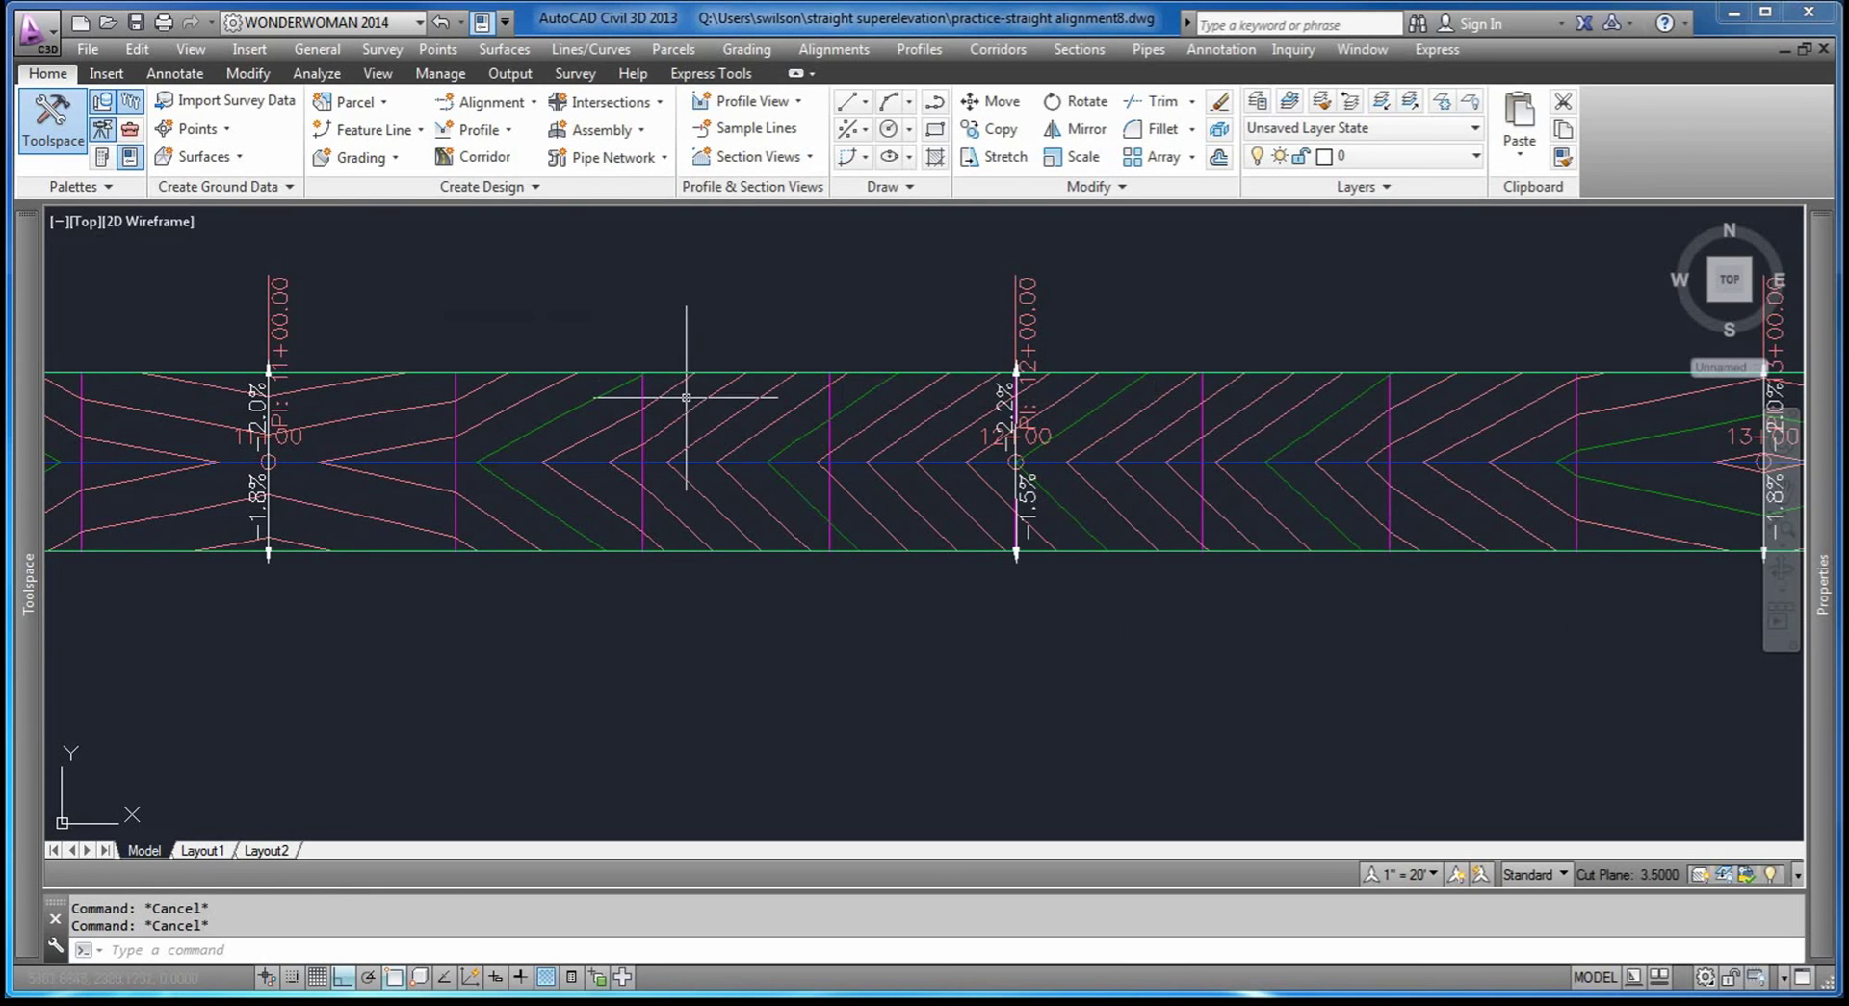
pyautogui.click(651, 499)
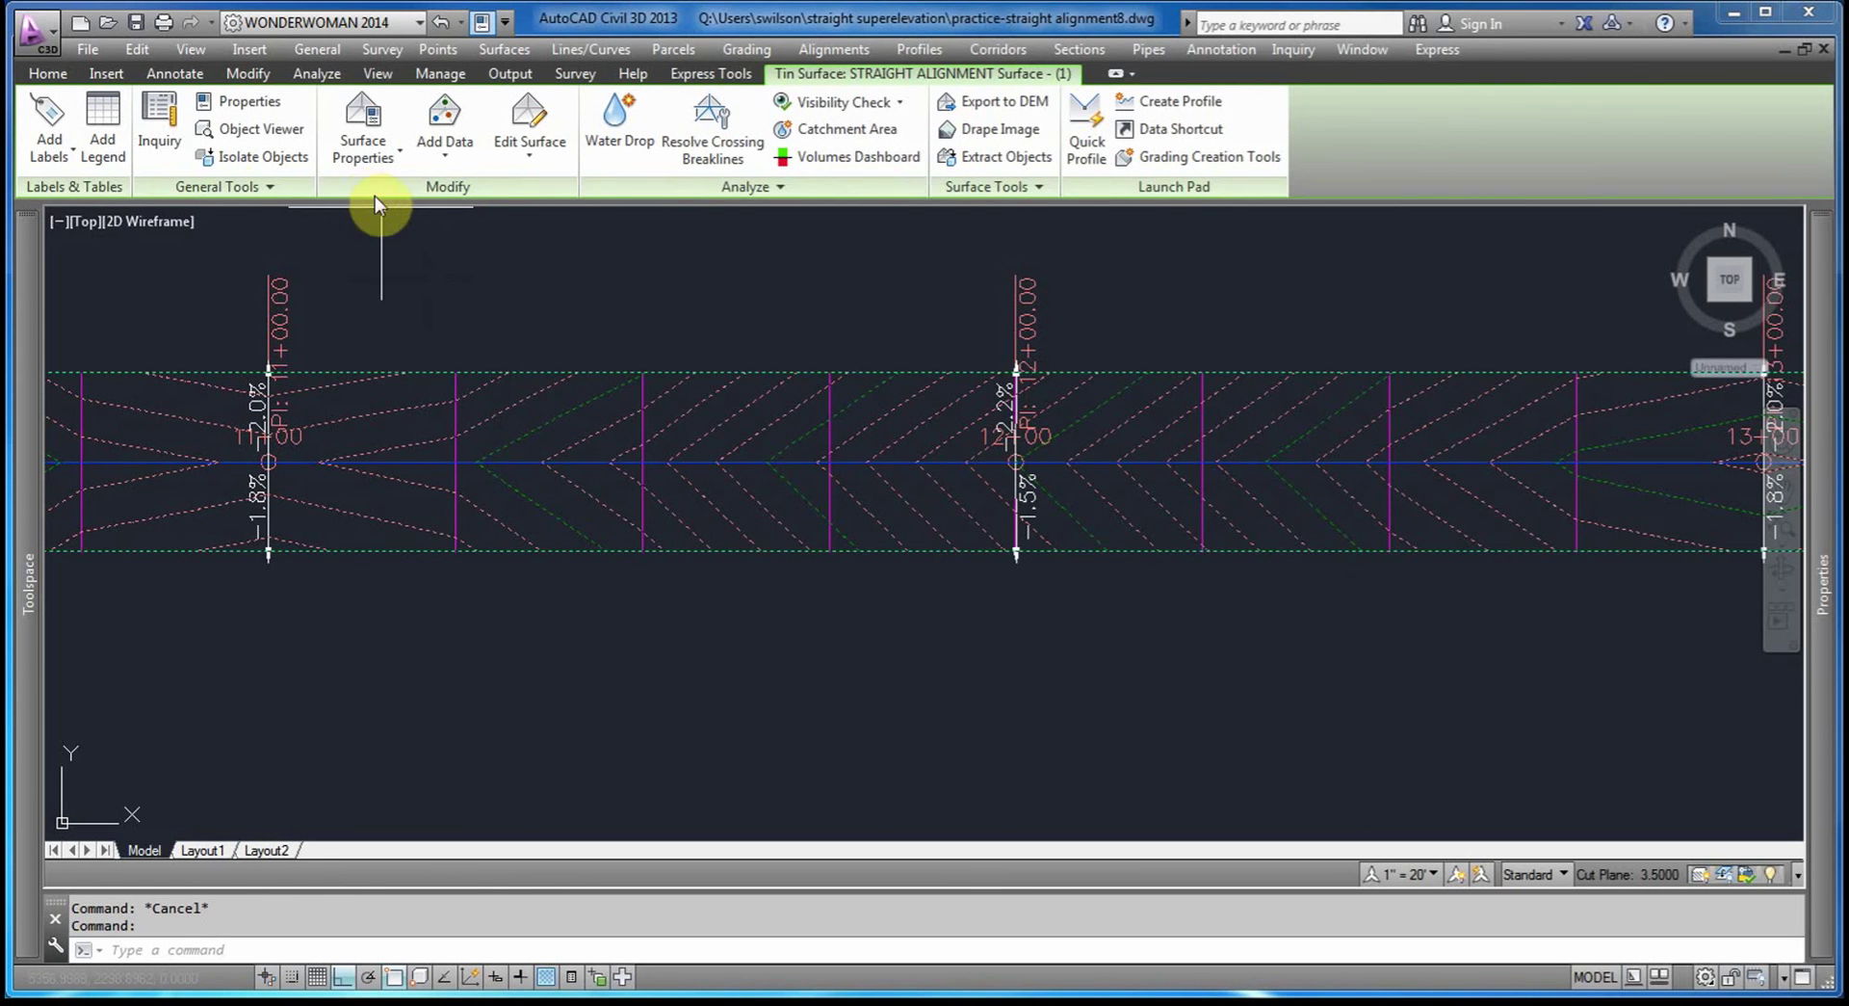
pyautogui.click(248, 74)
pyautogui.click(1384, 183)
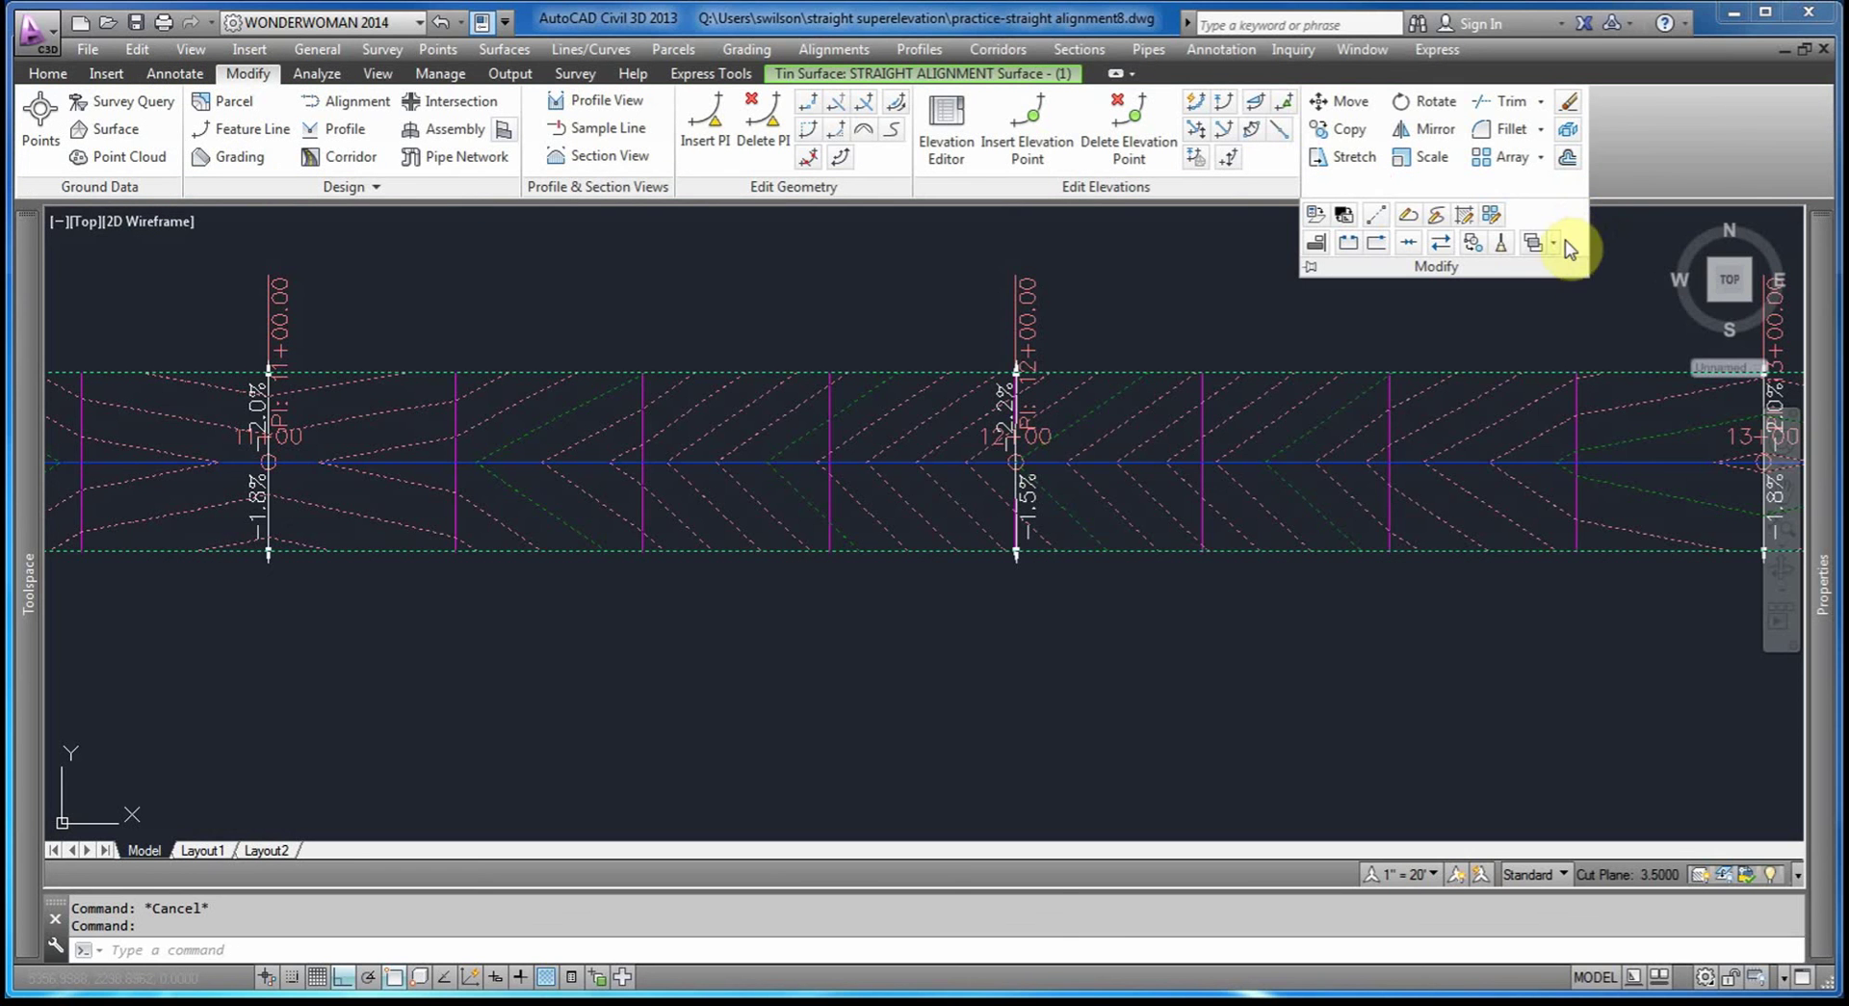
pyautogui.click(1557, 248)
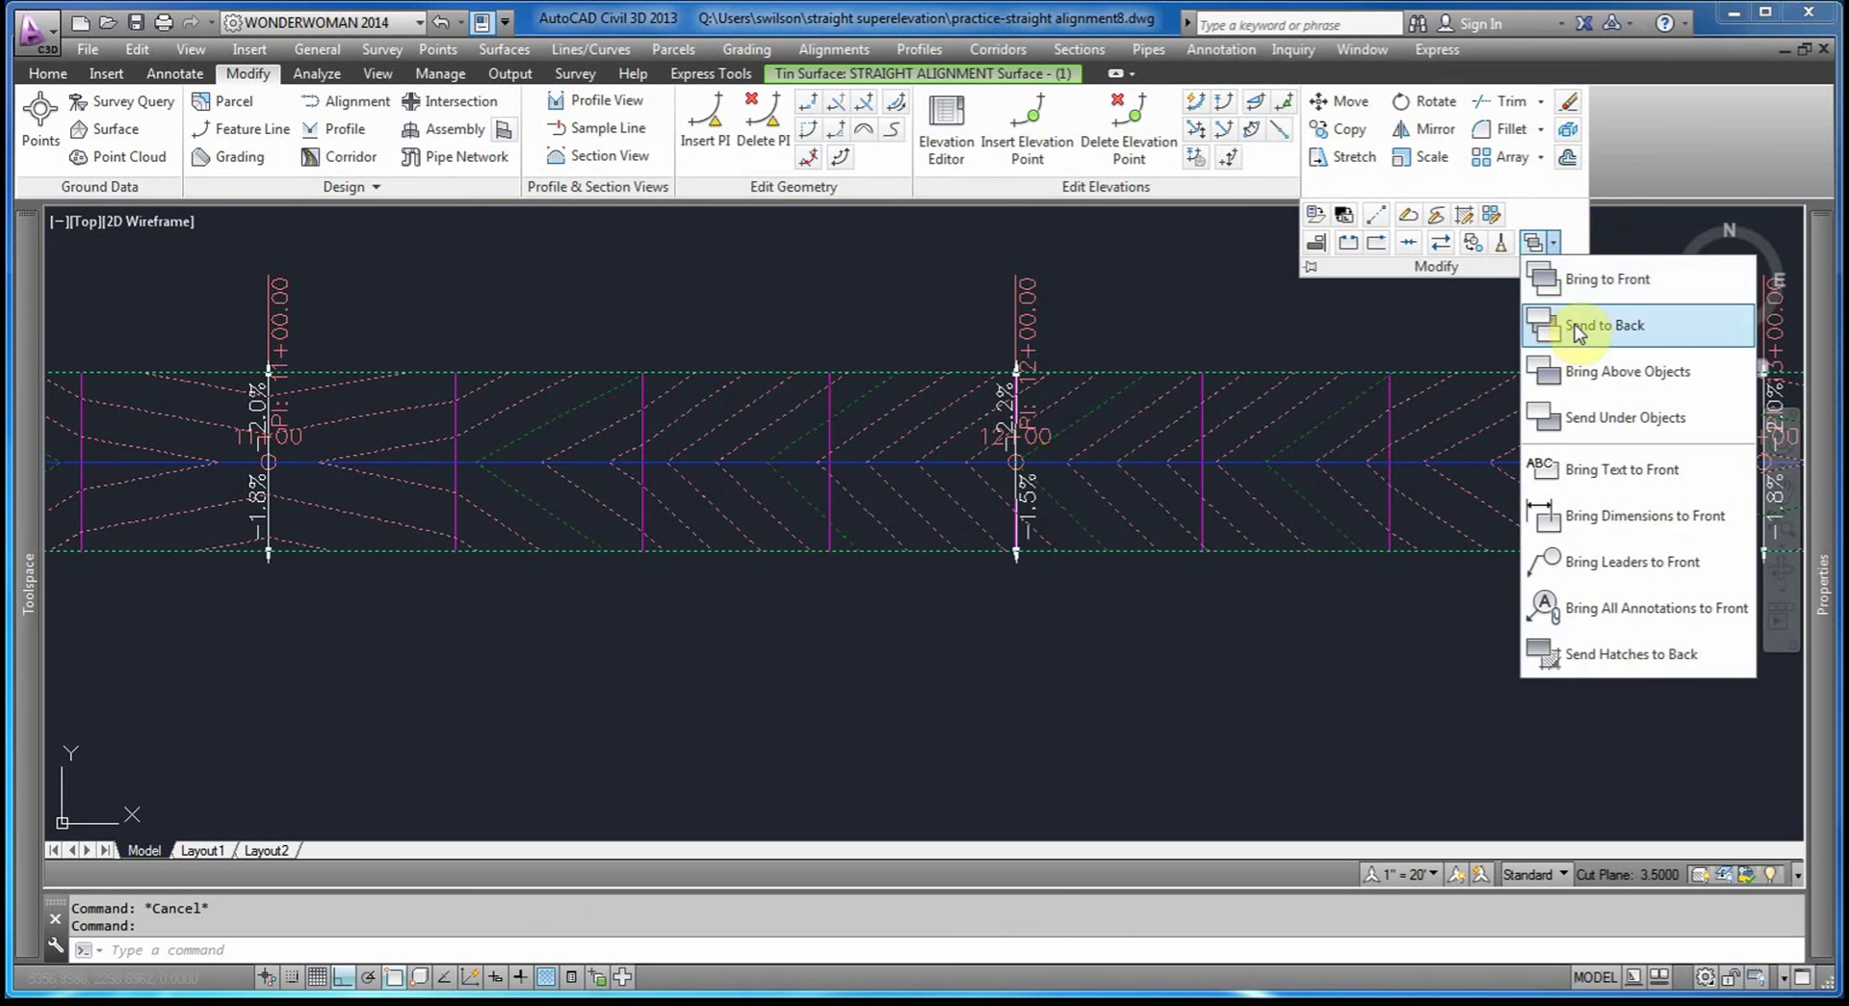
pyautogui.click(1562, 321)
pyautogui.press('Escape')
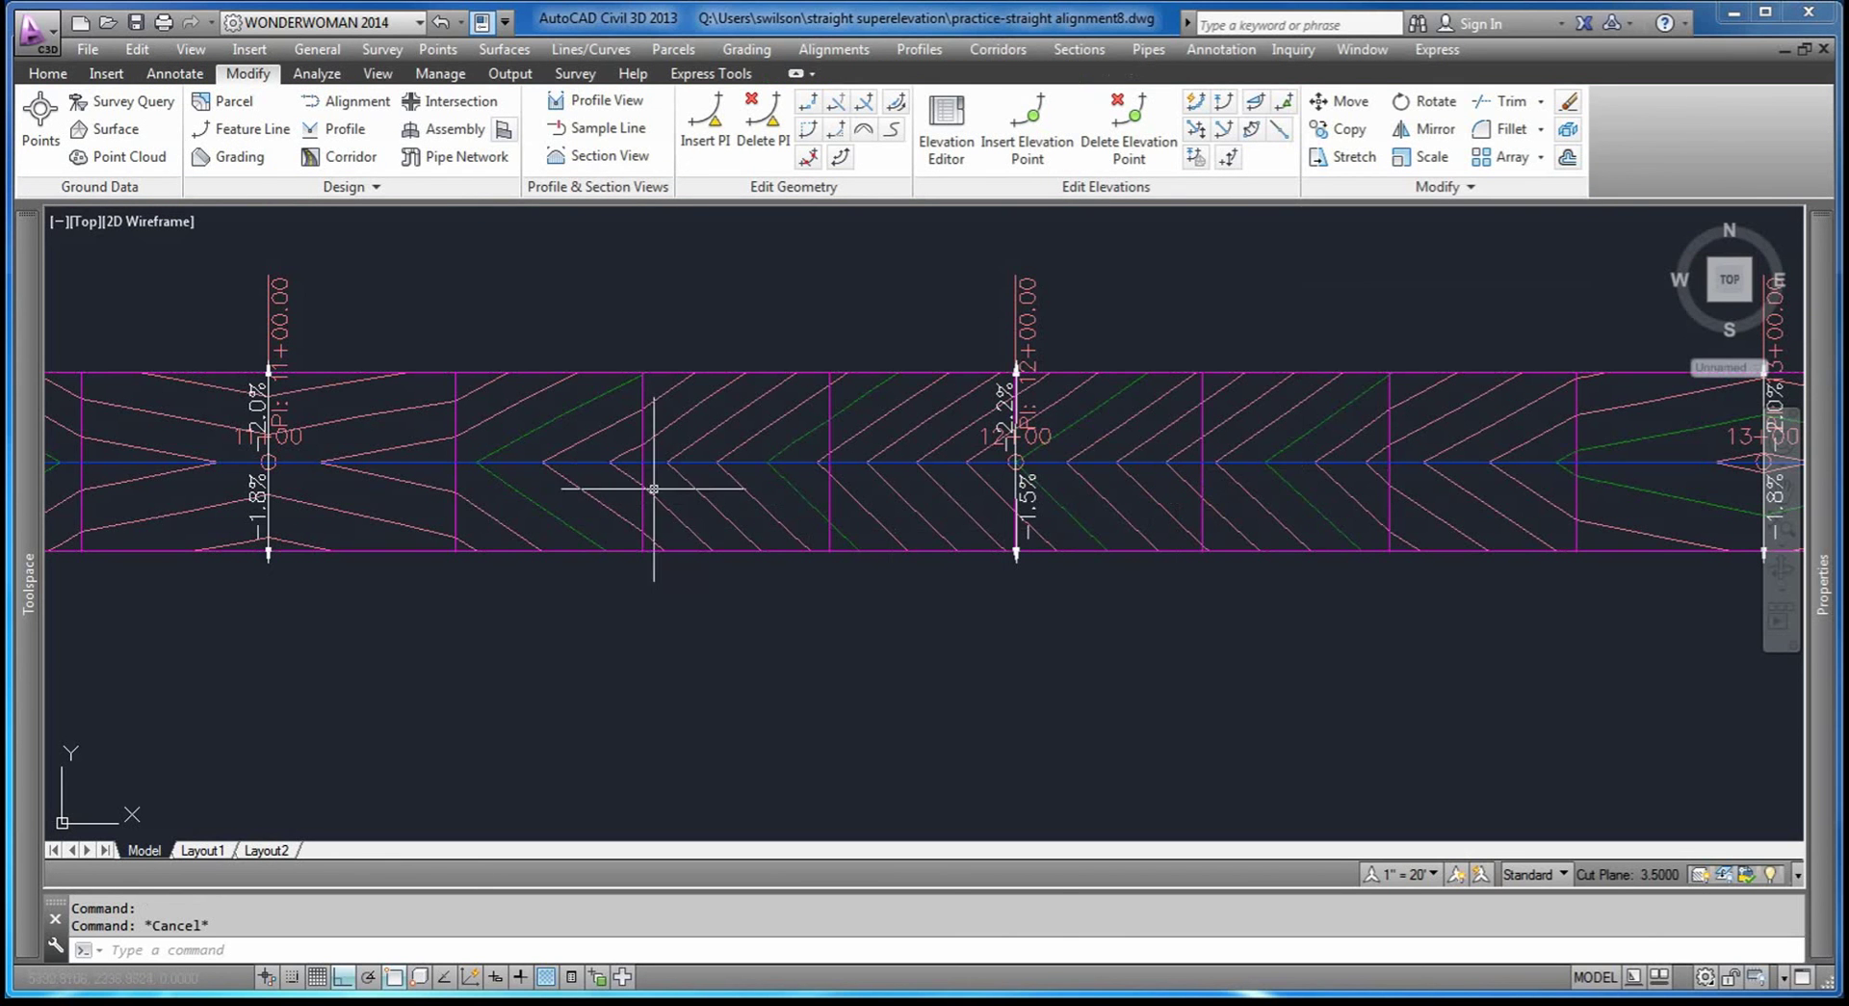
# Select the STRAIGHT ALIGNMENT corridor and start creating a superelevation view for Alignment - (1).
pyautogui.click(717, 482)
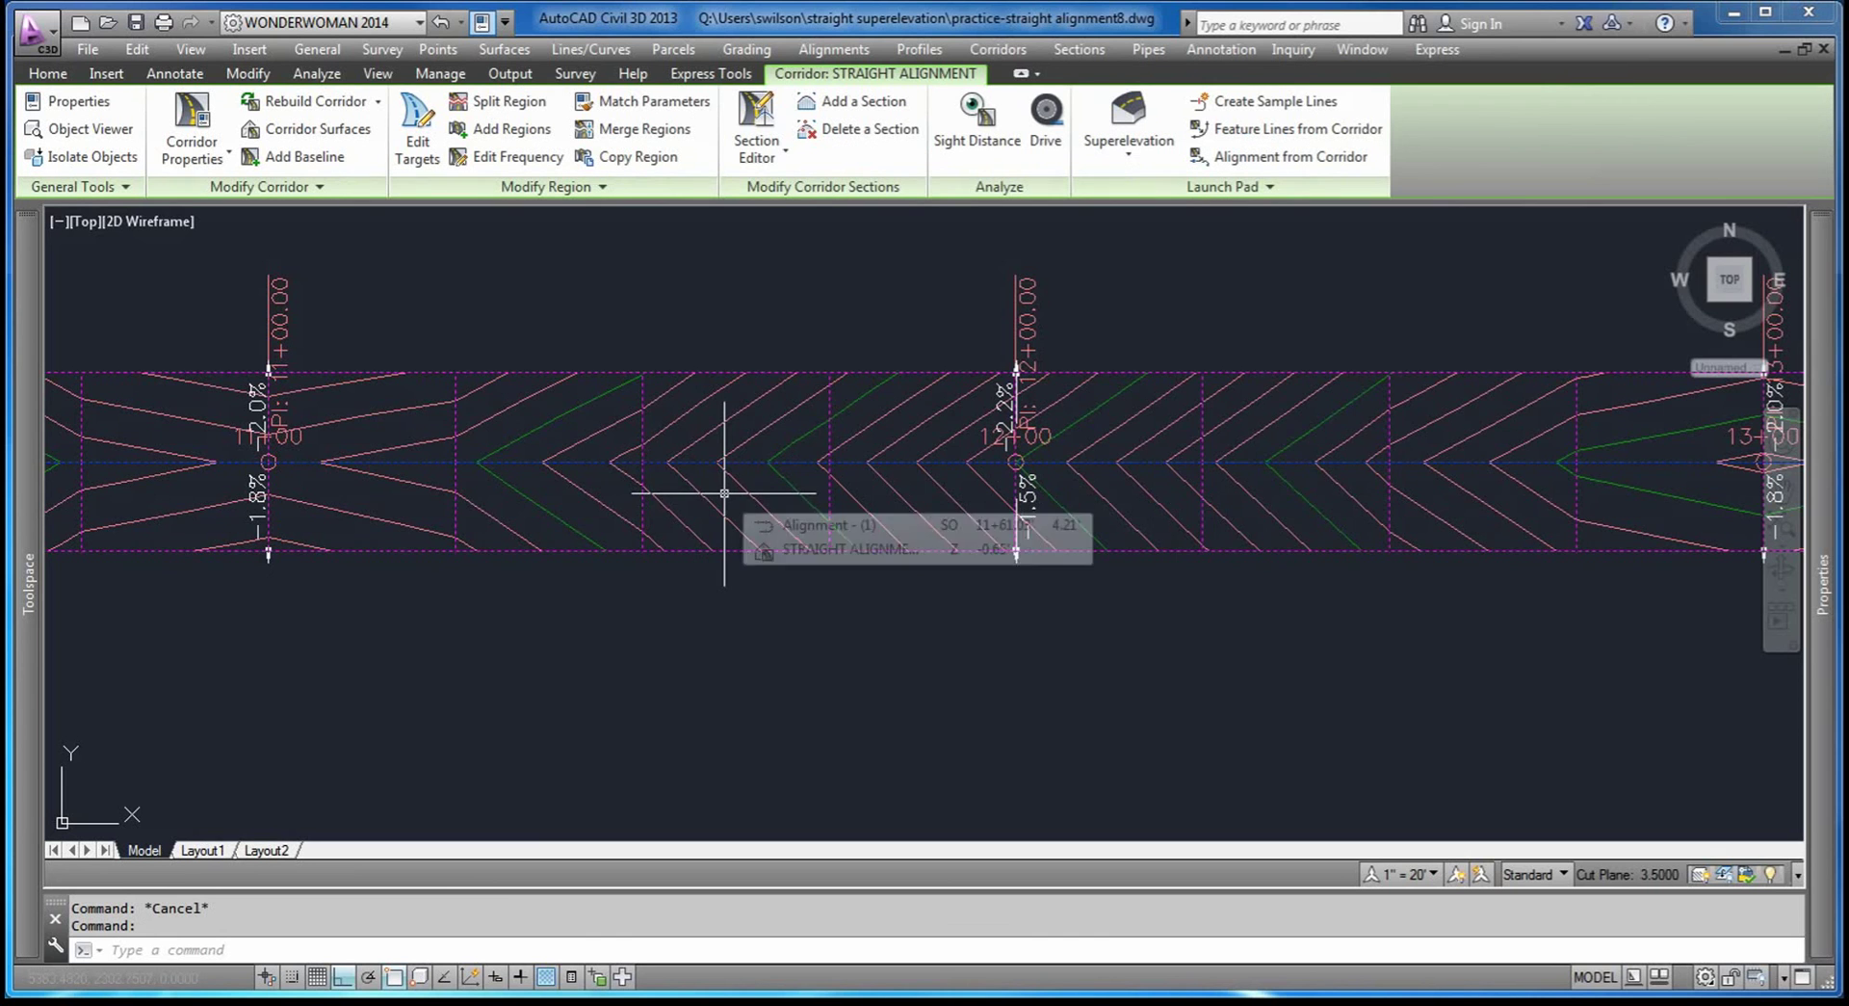
pyautogui.scroll(-7, 731, 412)
pyautogui.scroll(3, 800, 400)
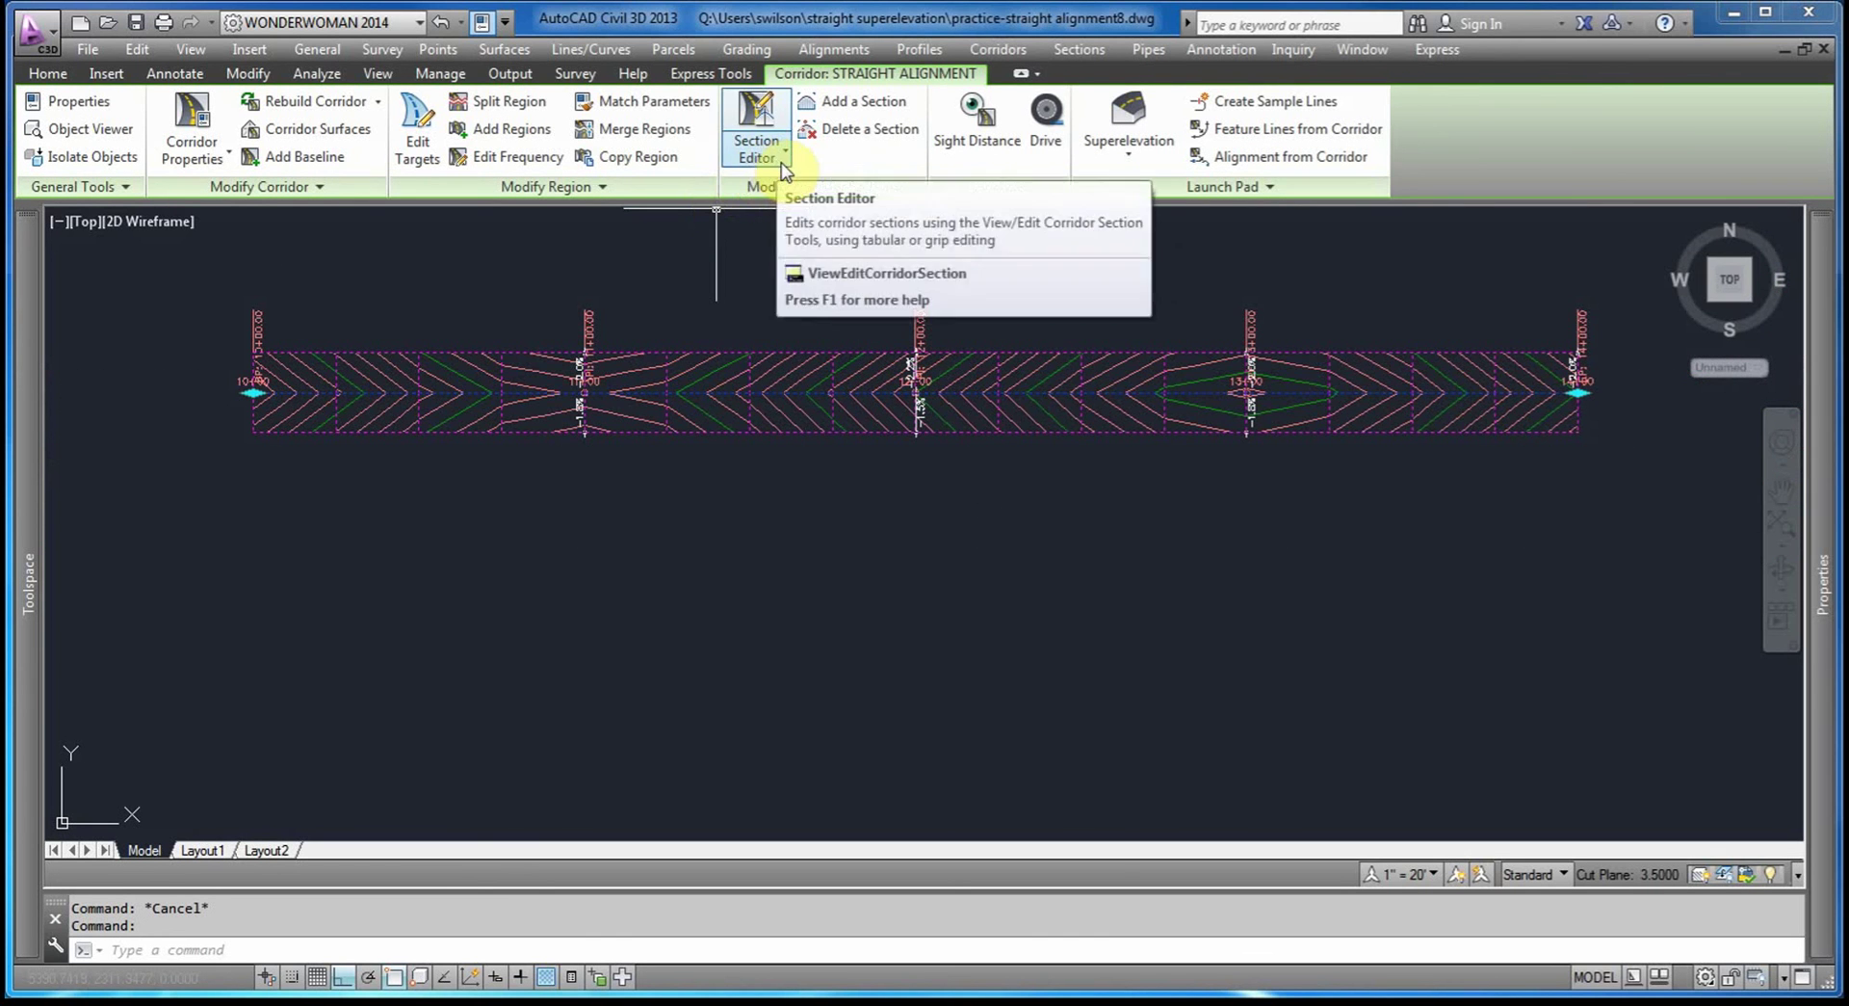
pyautogui.click(1124, 160)
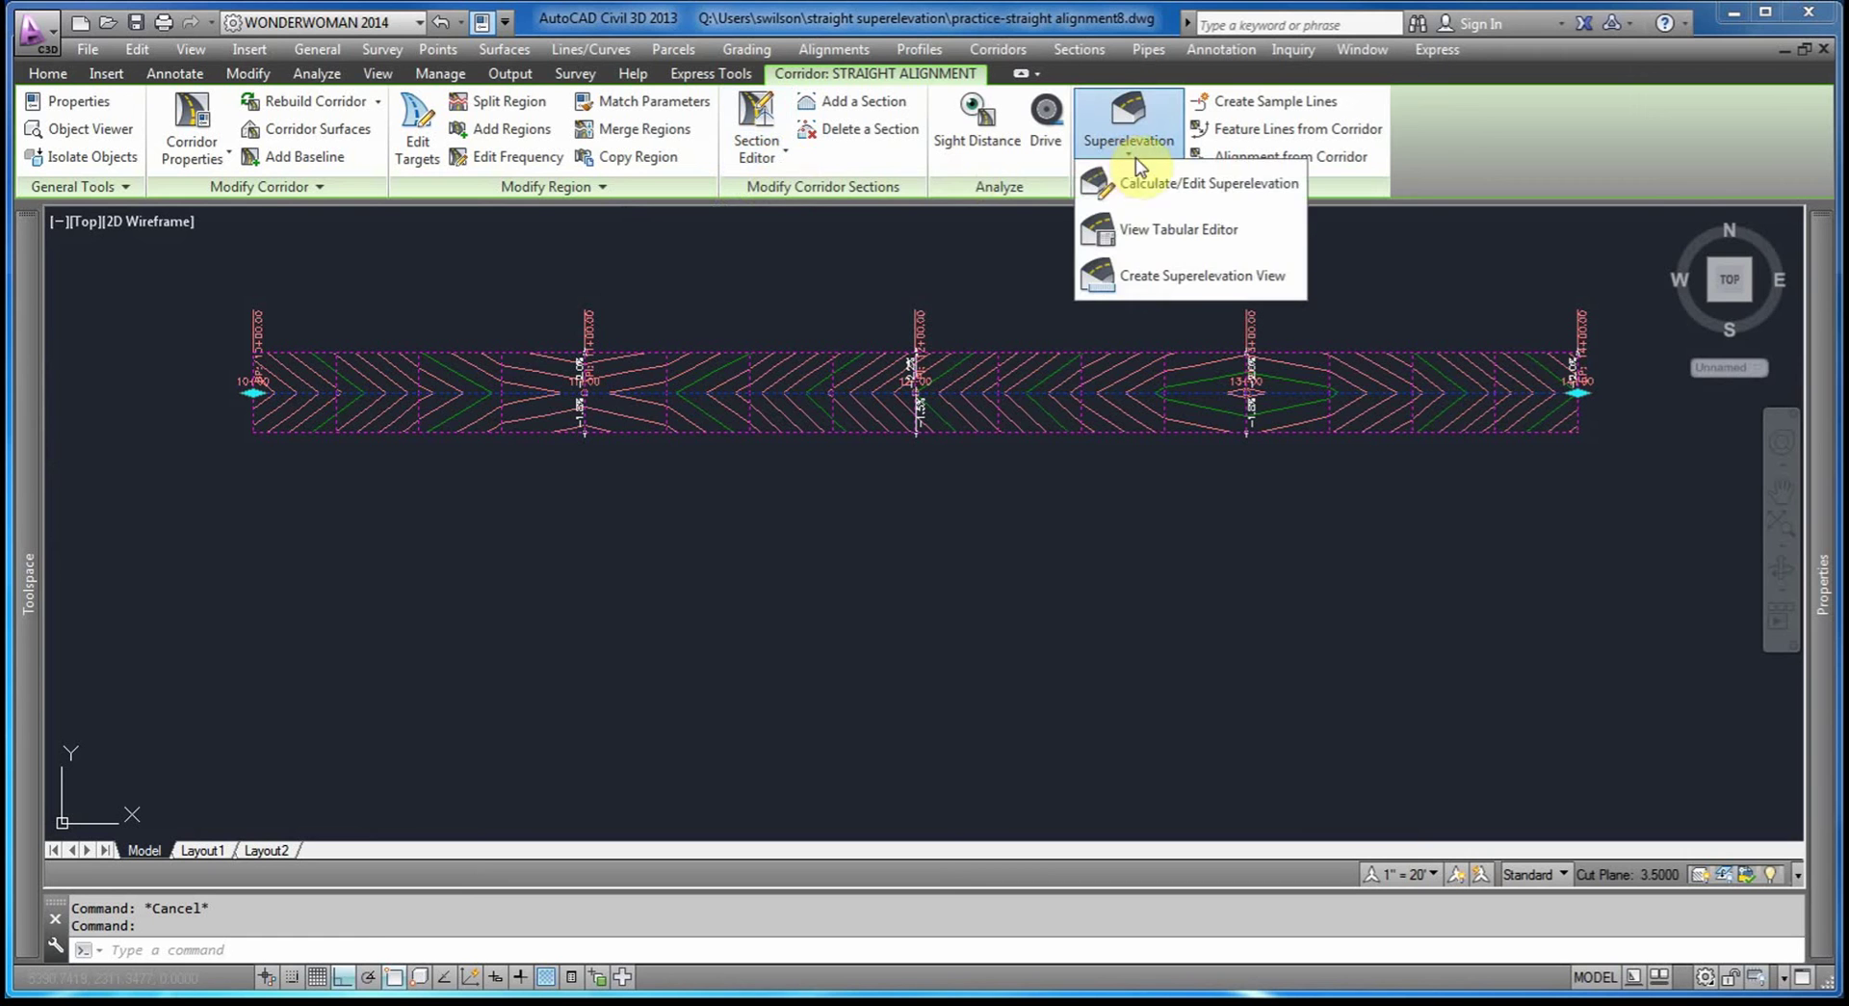
pyautogui.click(1170, 277)
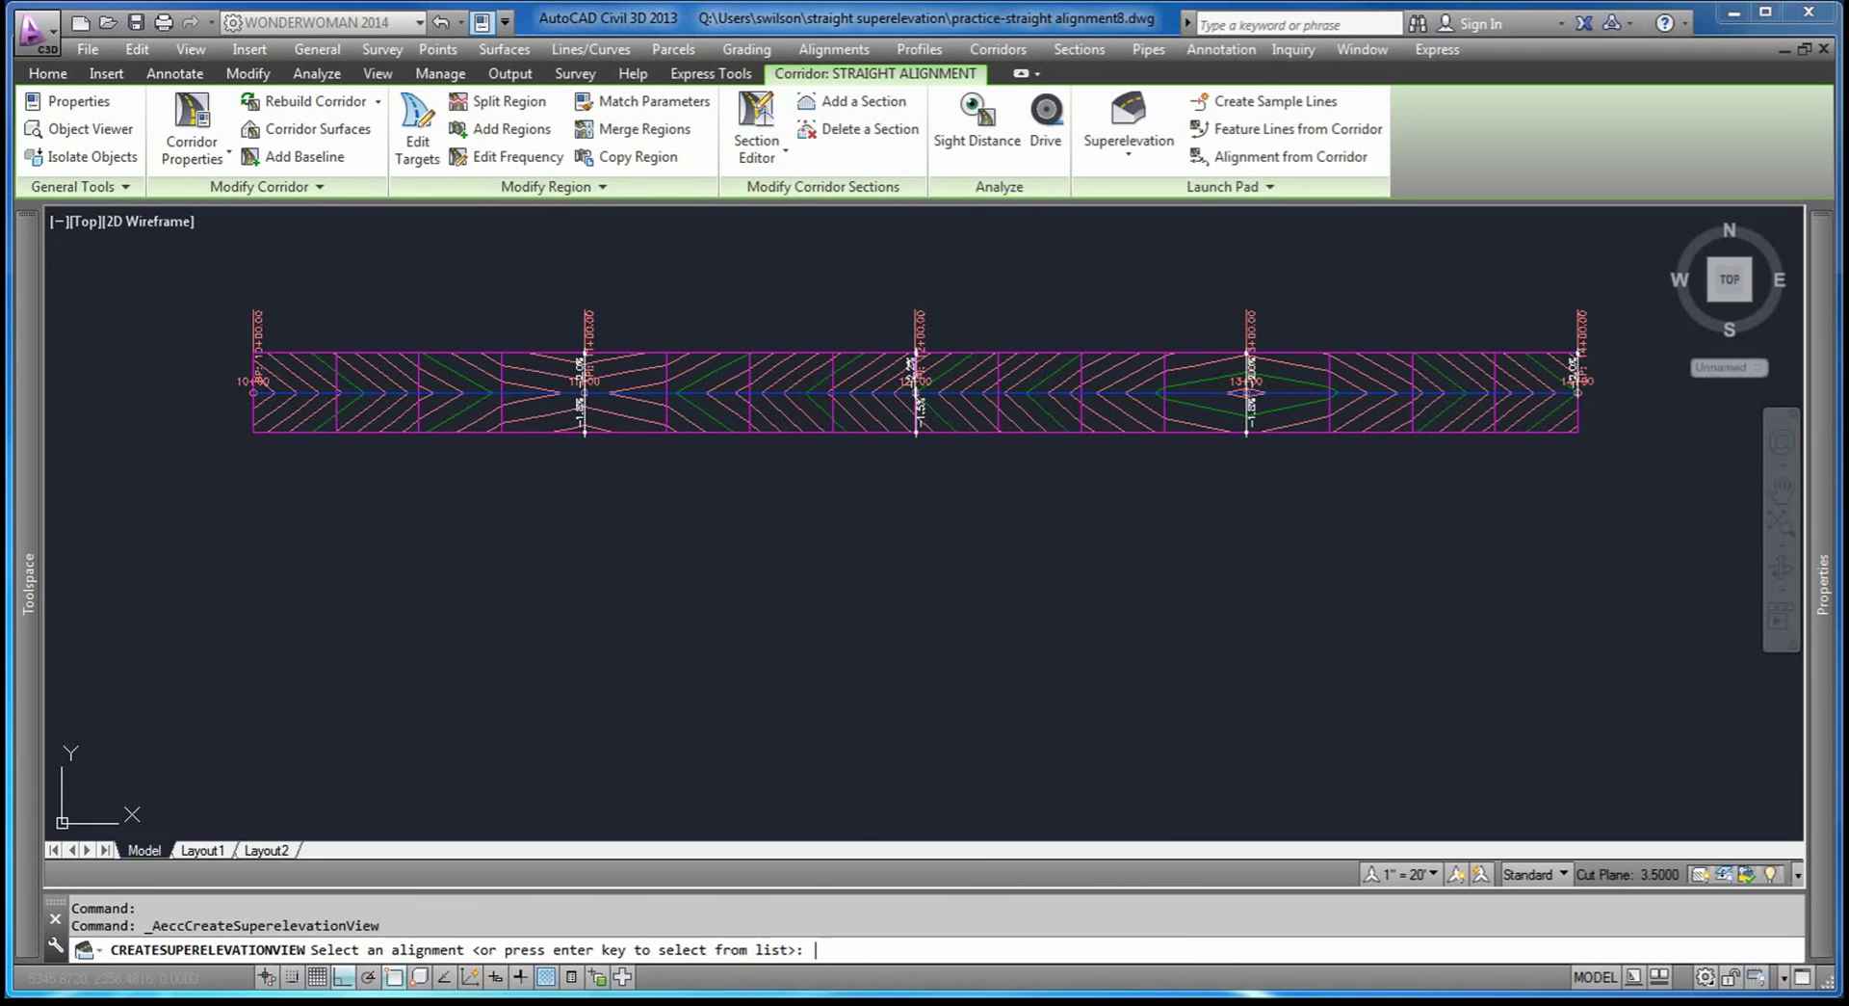
pyautogui.press('Return')
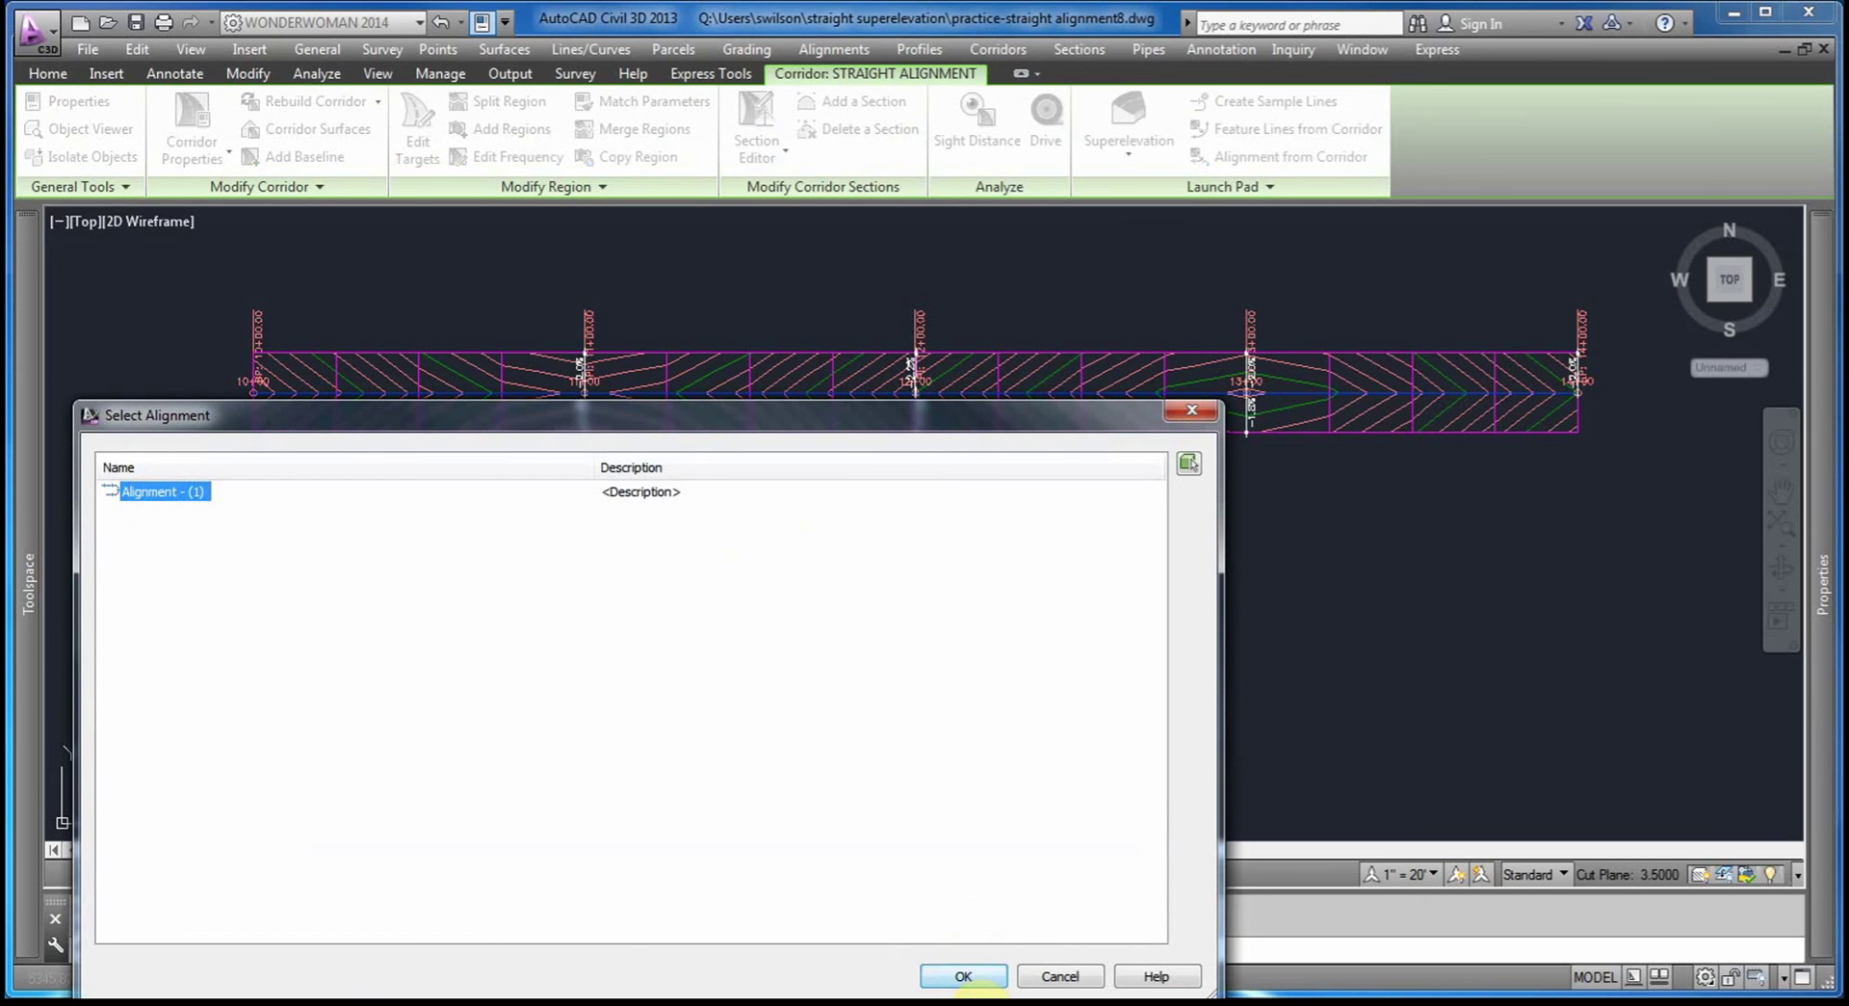
pyautogui.click(963, 975)
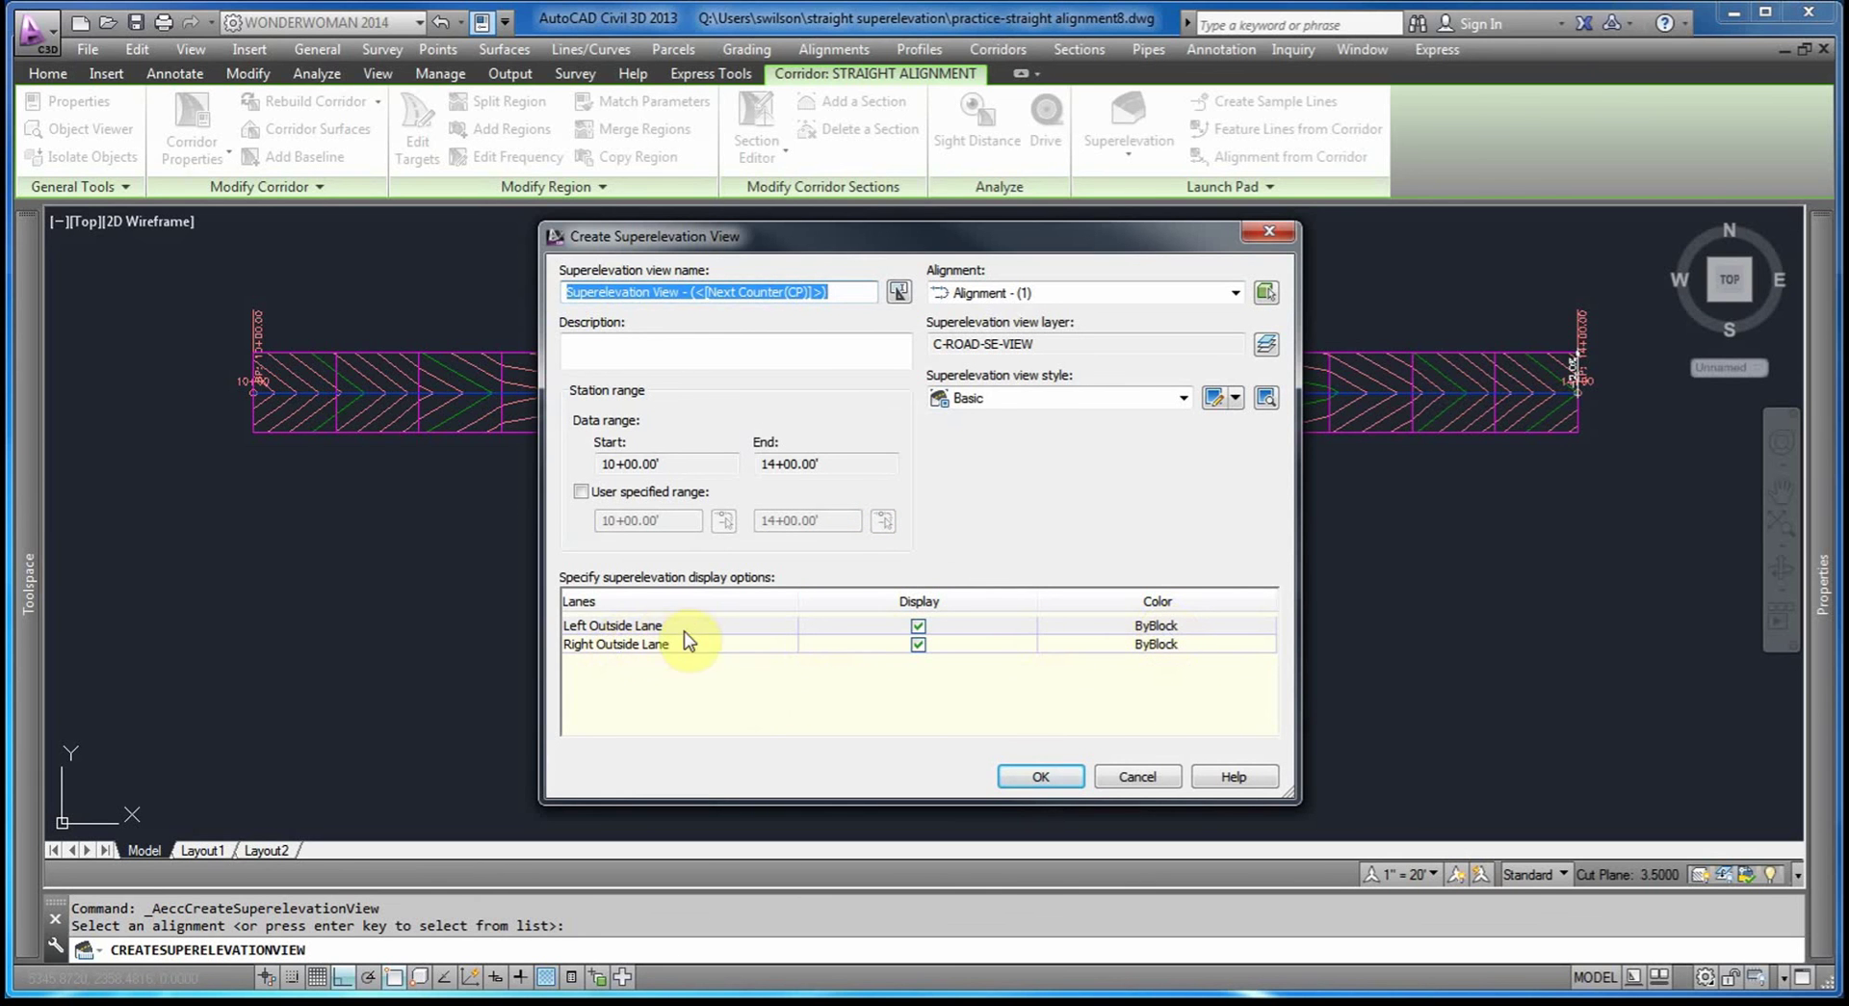
# Set the superelevation view's lane colors to yellow for the Left Outside Lane and green for the Right Outside Lane.
pyautogui.click(1157, 628)
pyautogui.click(1158, 628)
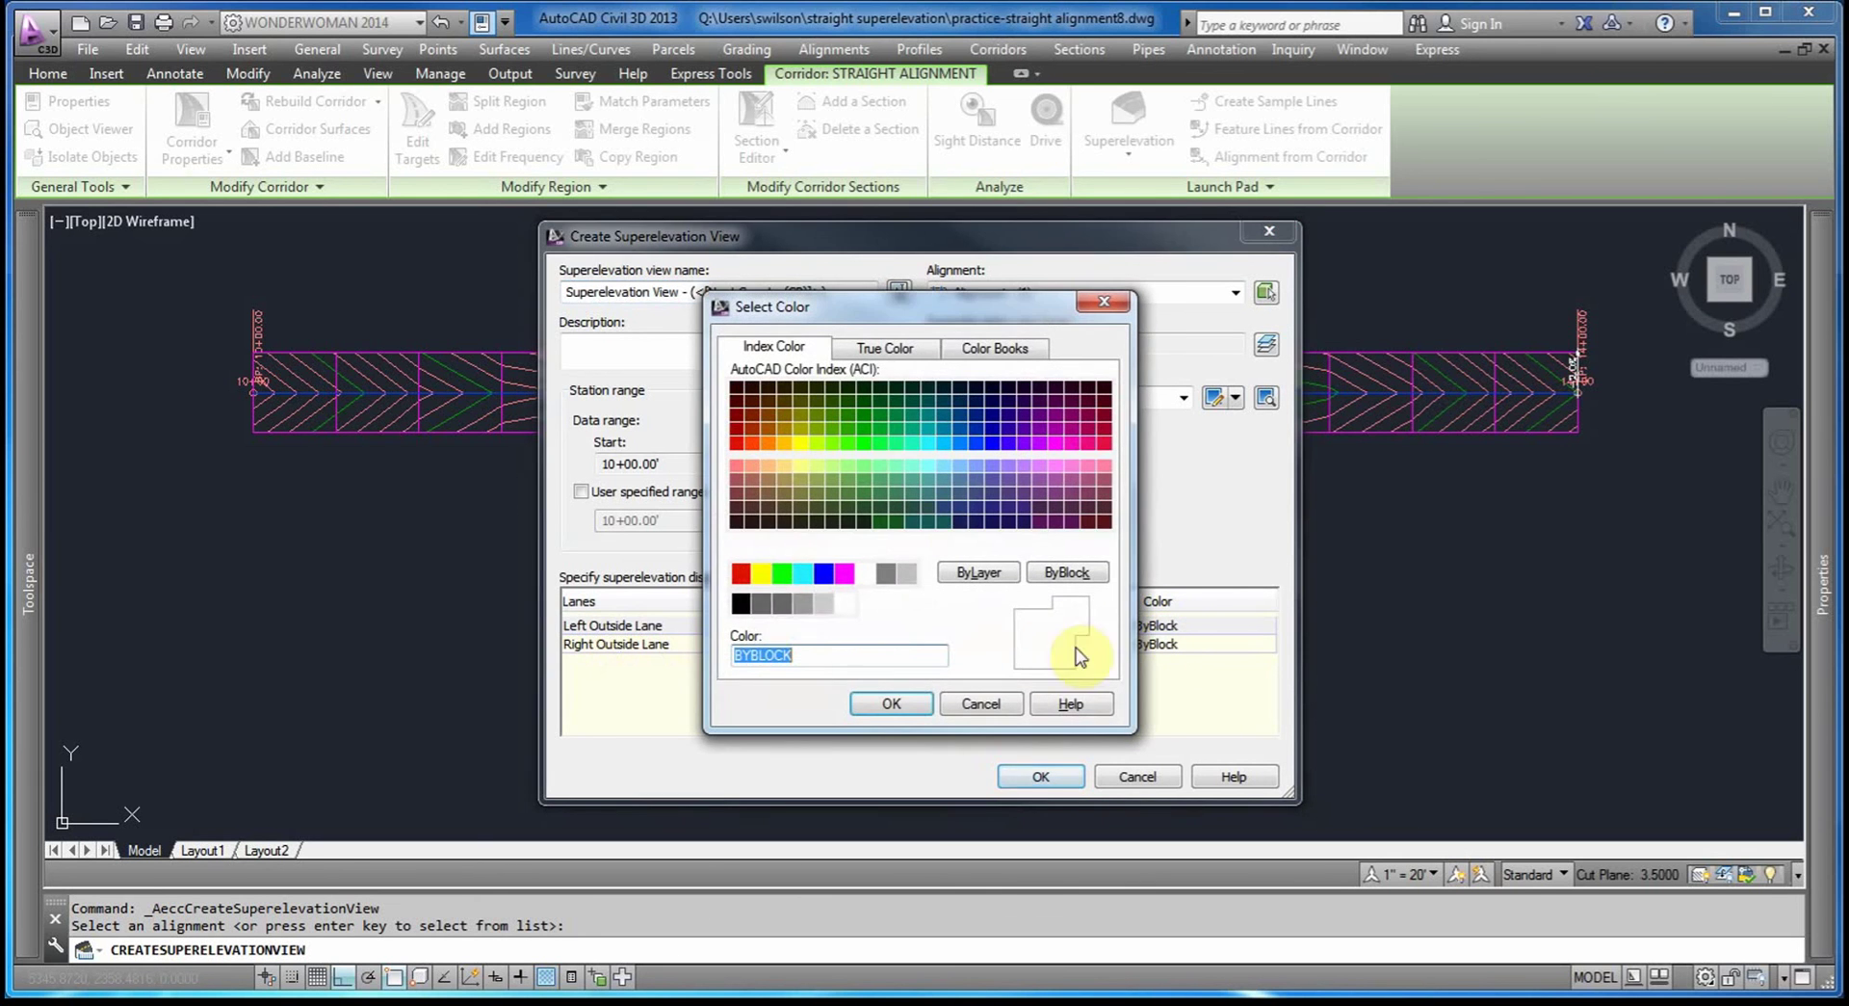
pyautogui.click(761, 574)
pyautogui.click(895, 703)
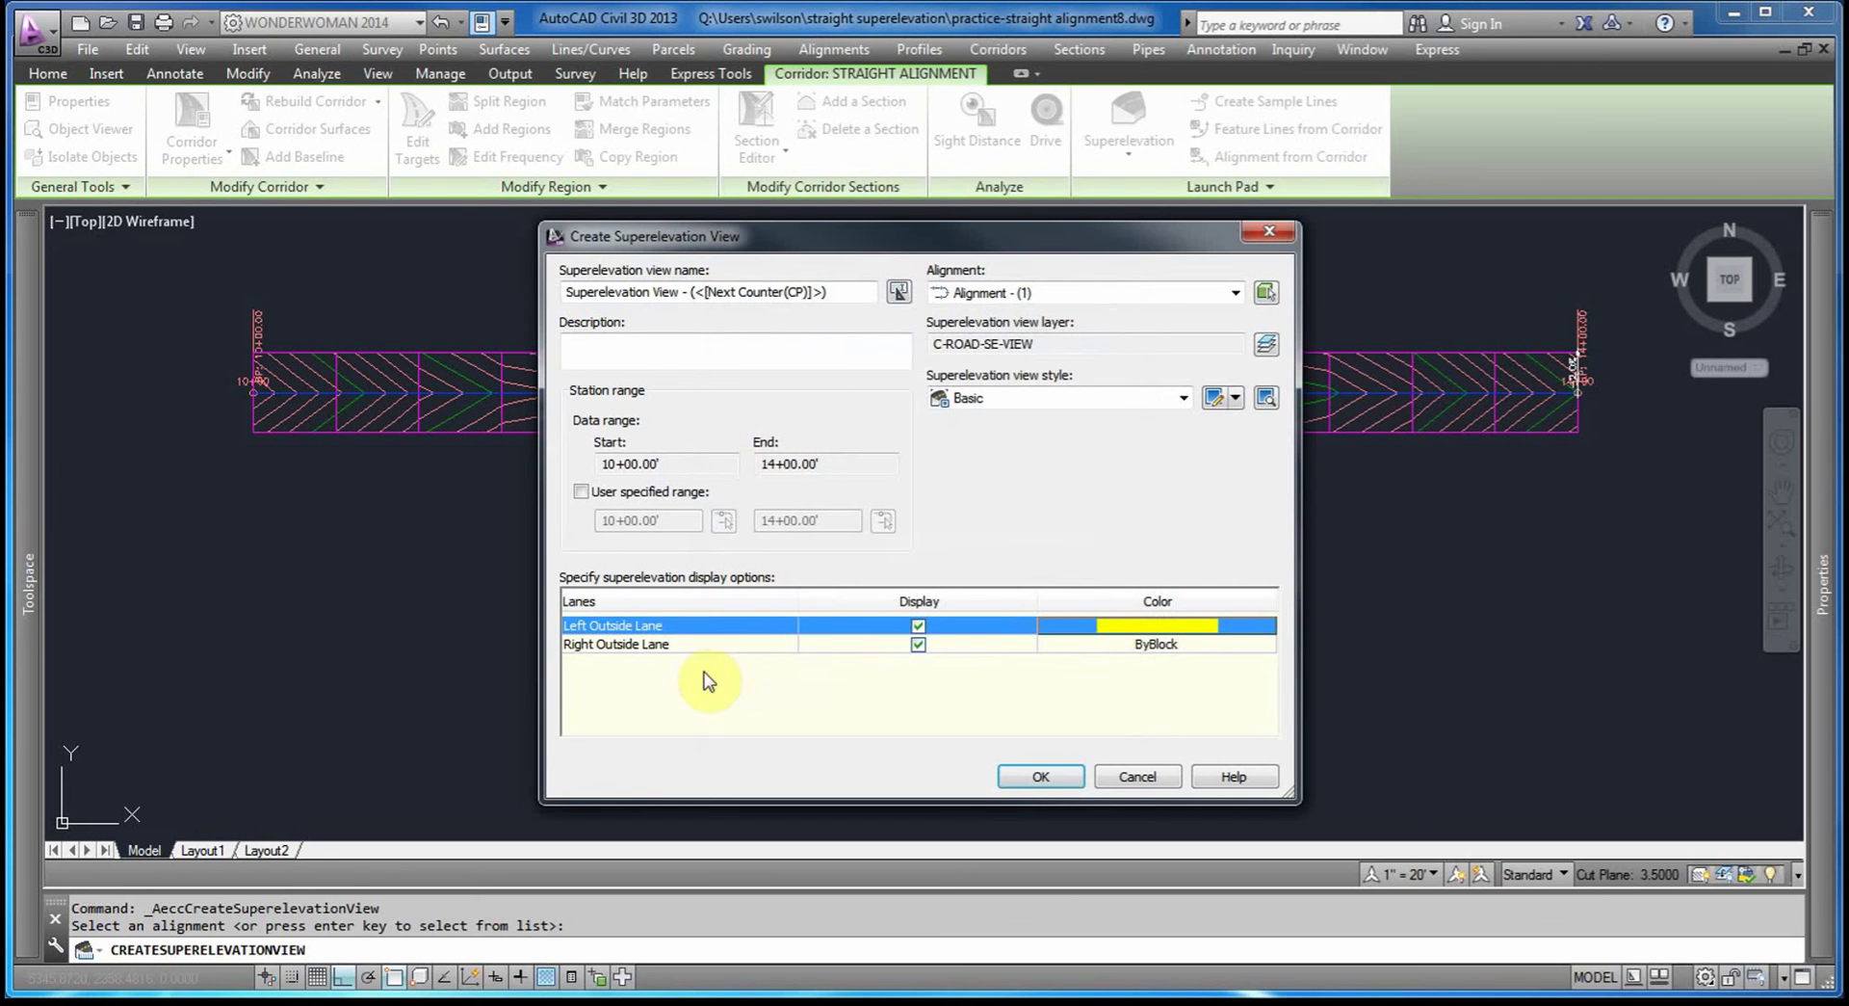
pyautogui.click(1156, 645)
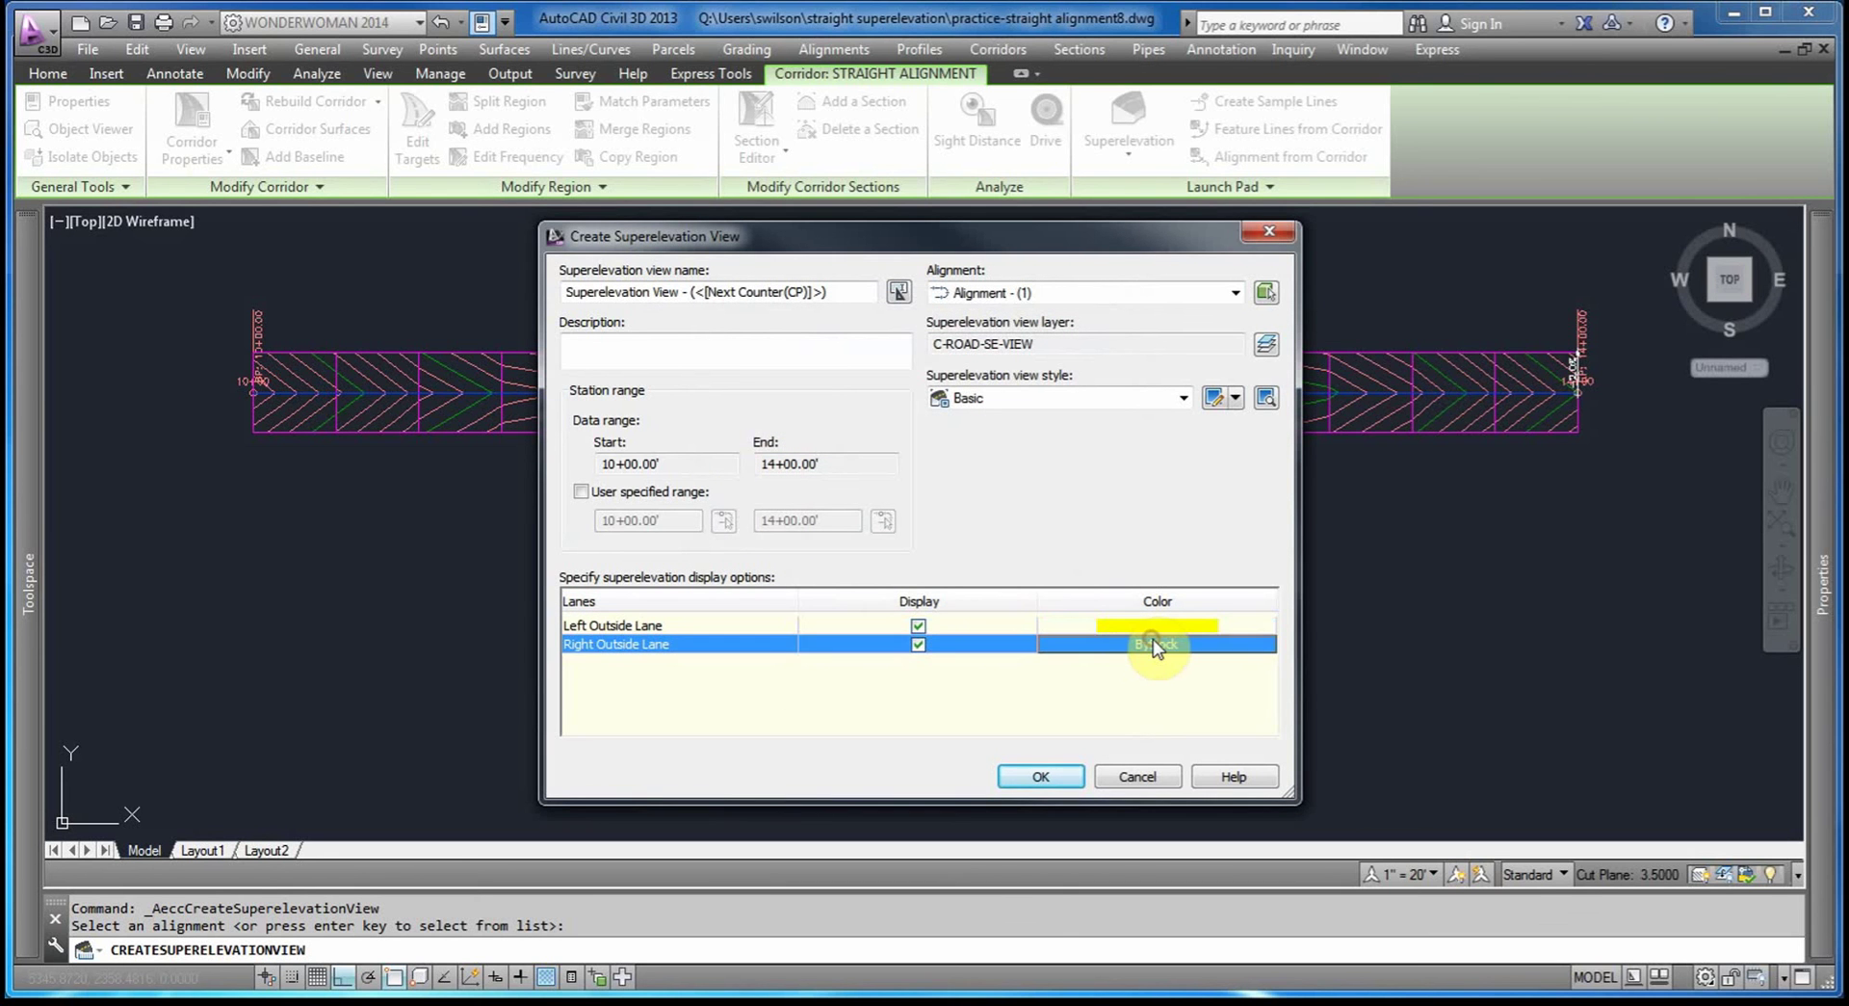
pyautogui.click(1155, 642)
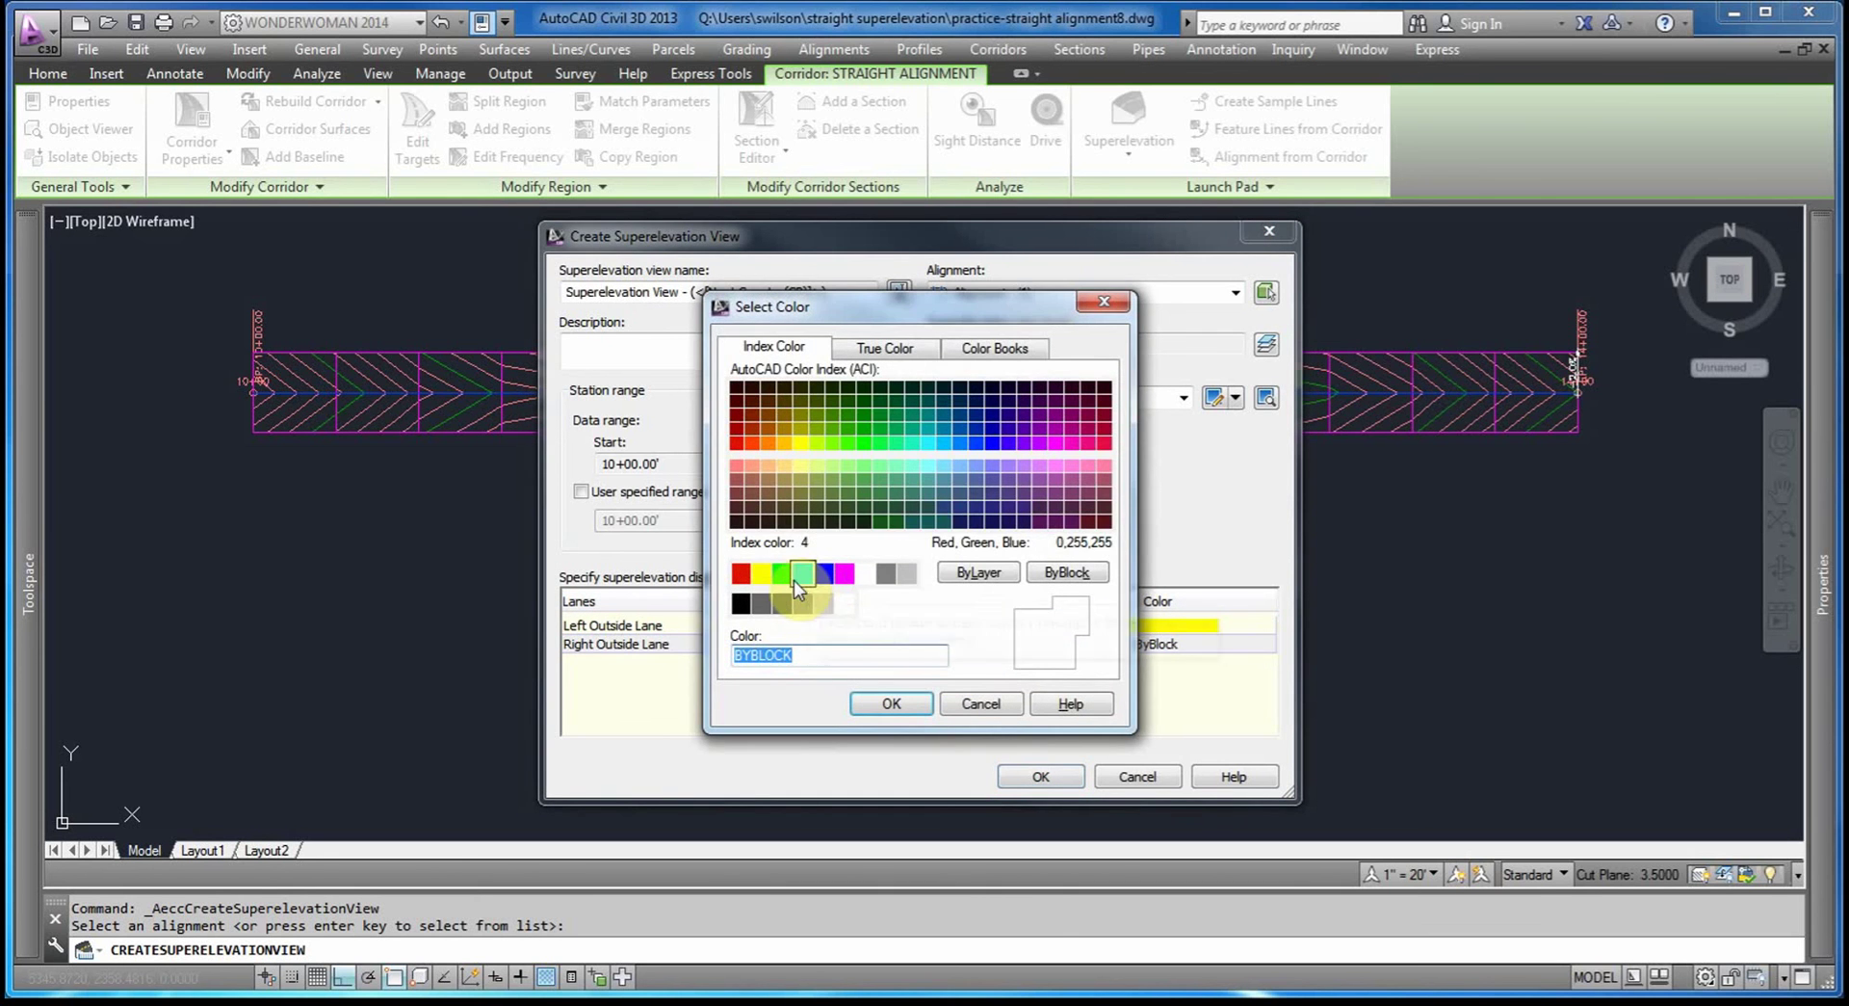
pyautogui.click(779, 575)
pyautogui.click(900, 706)
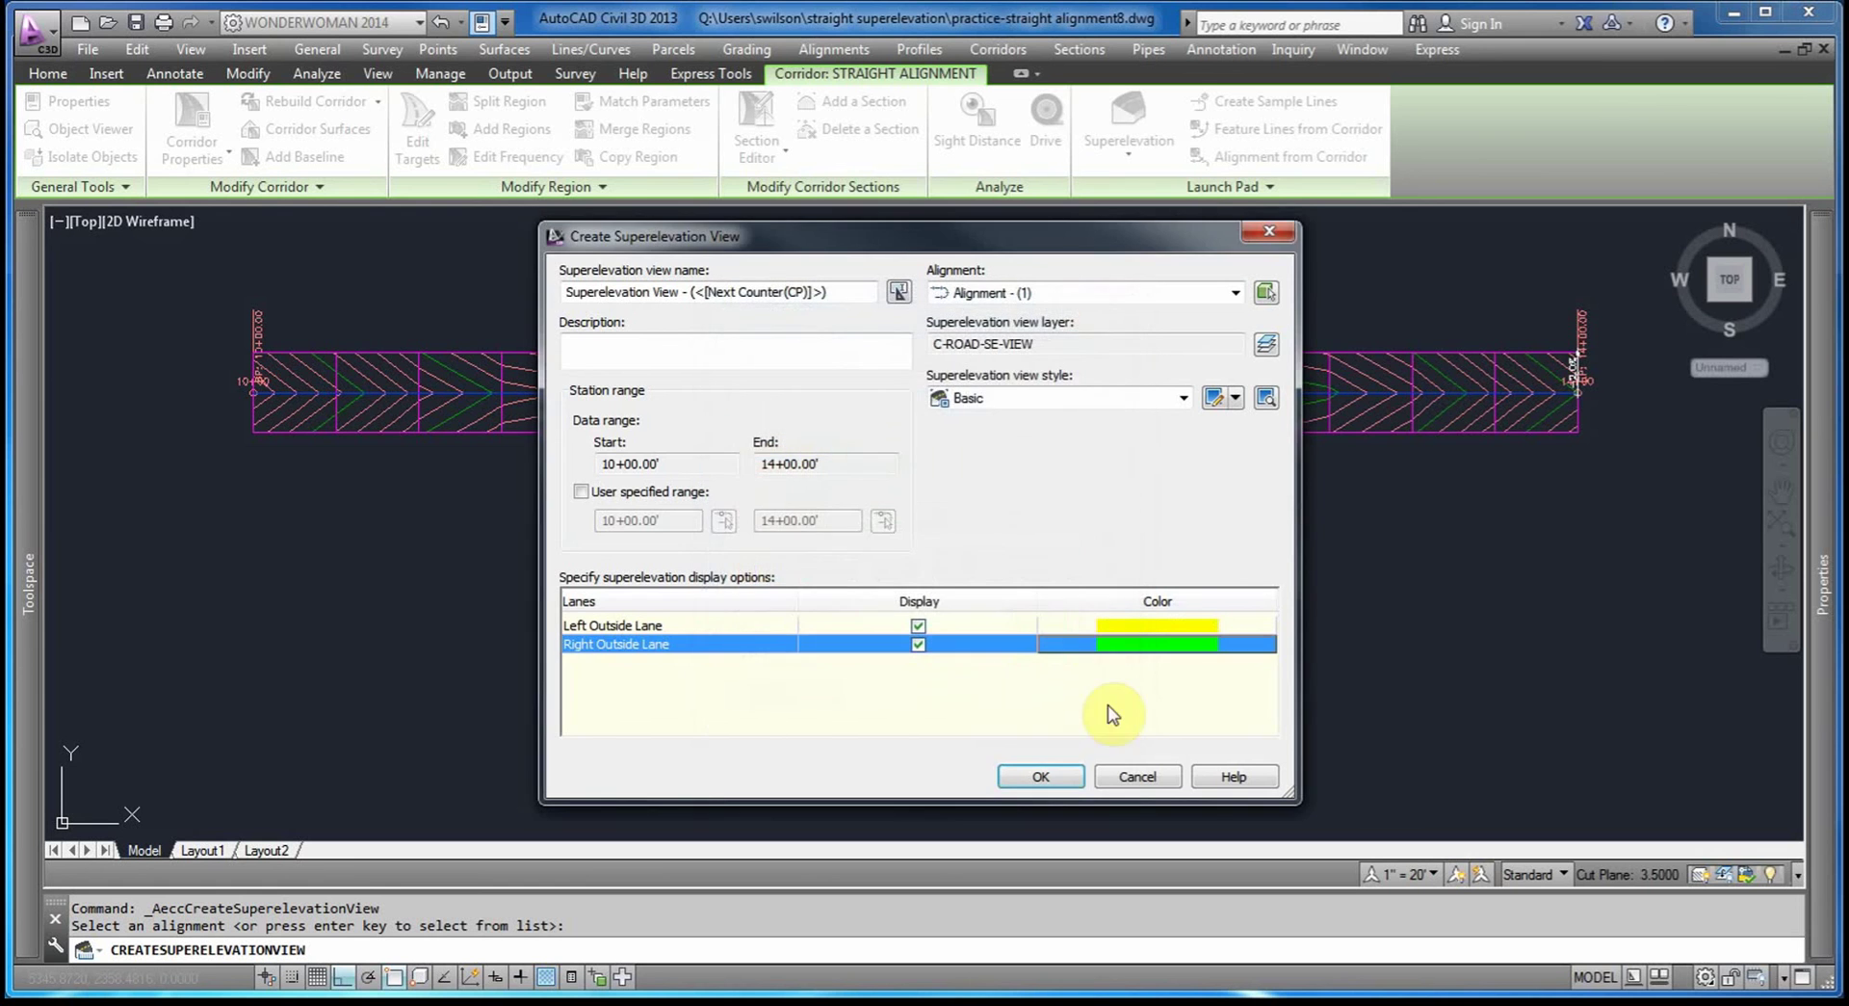
# Accept the superelevation view settings and place the view just below the corridor, starting under the alignment's start.
pyautogui.click(1052, 779)
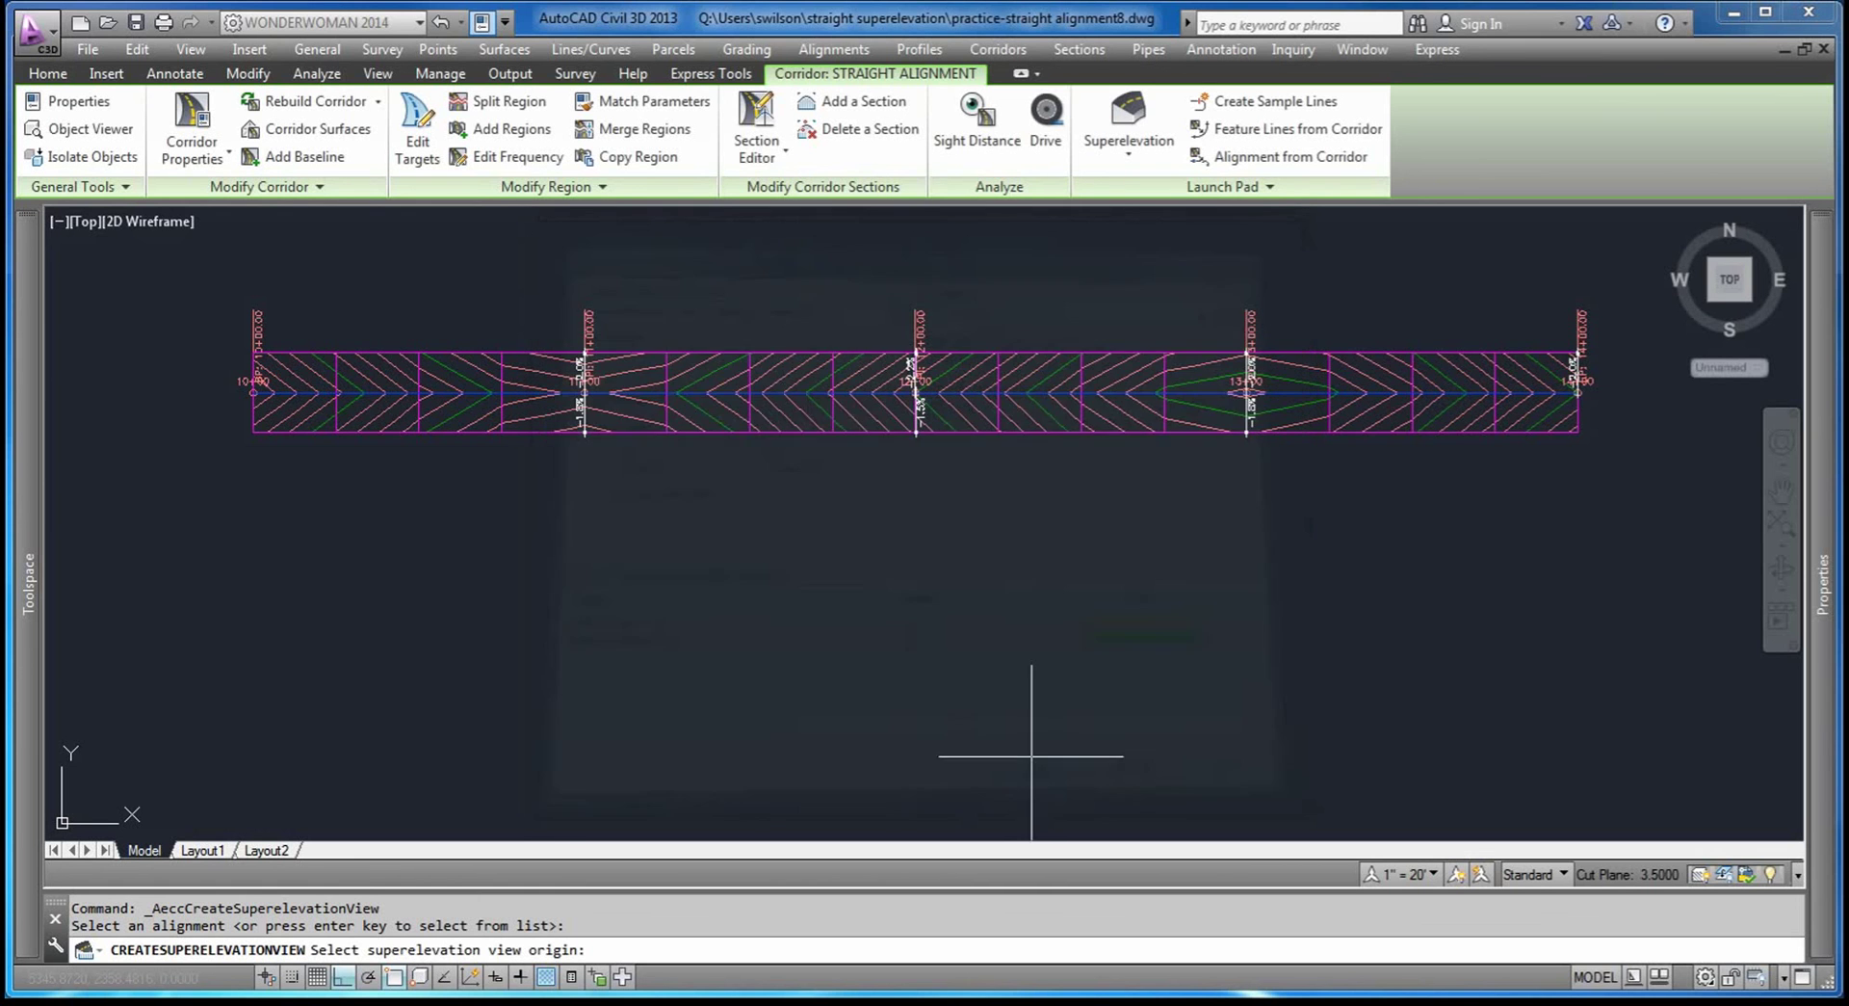
pyautogui.scroll(-5, 770, 415)
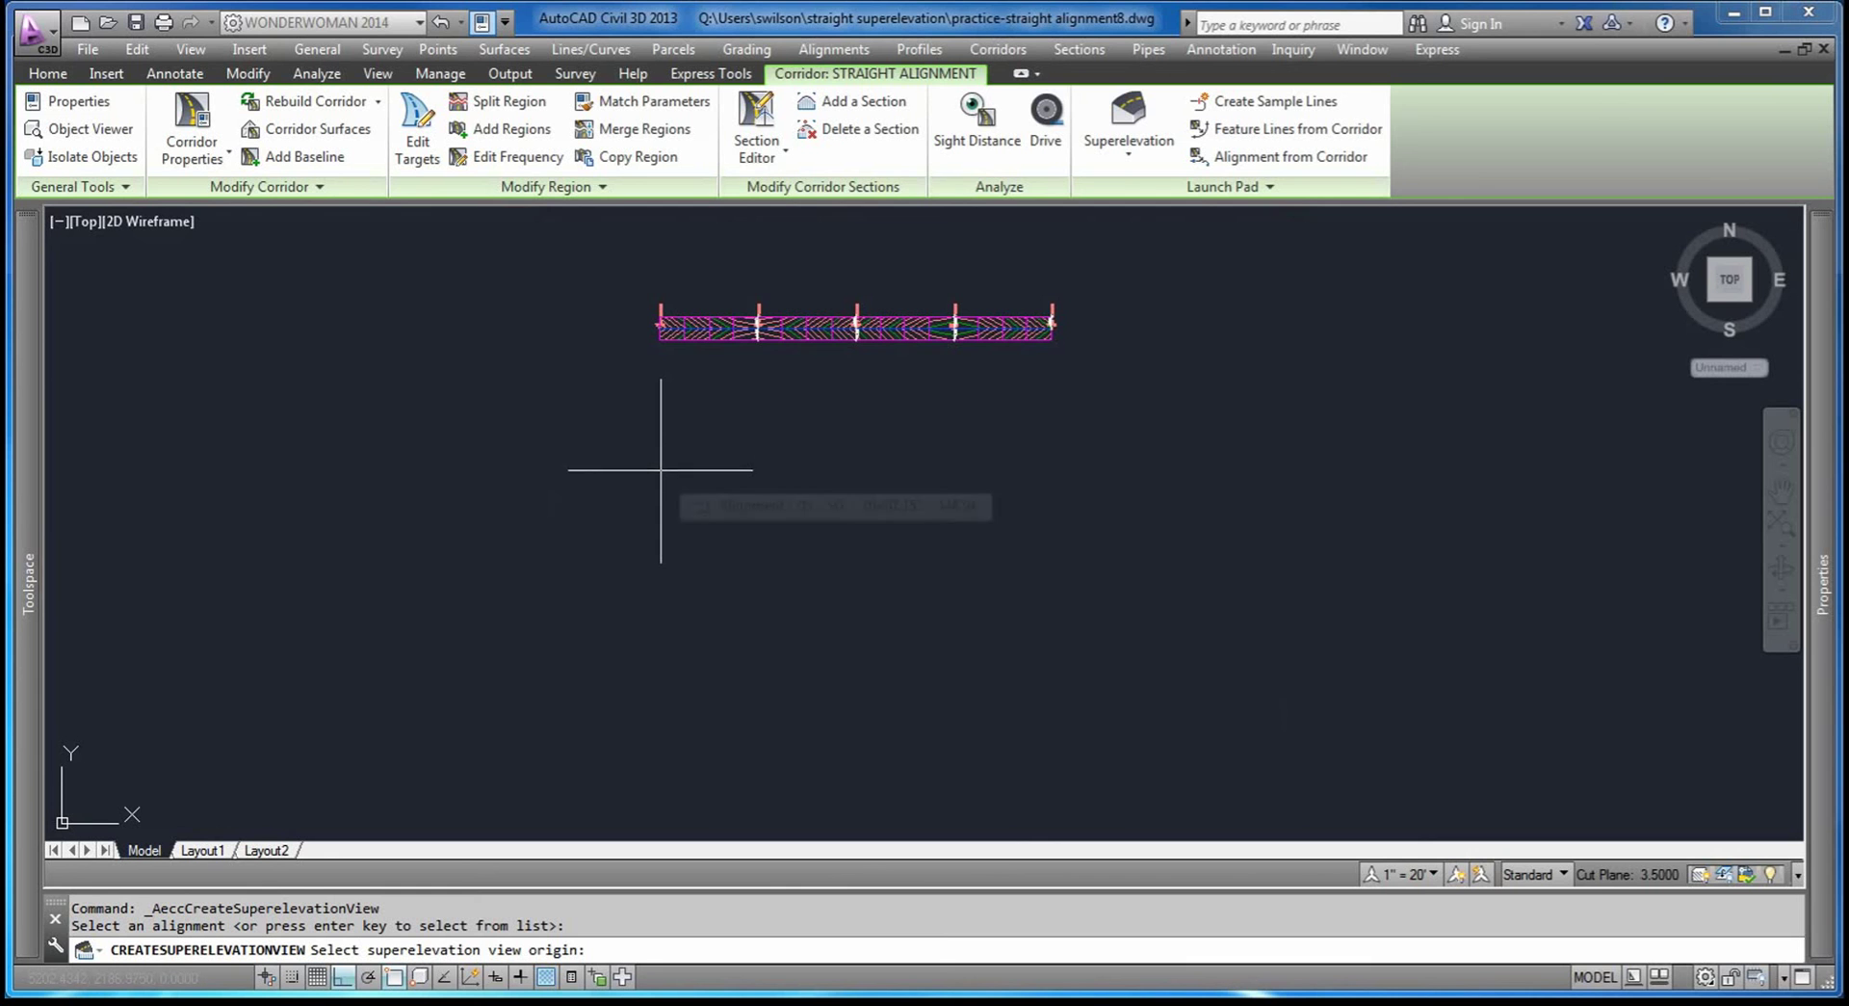
pyautogui.click(663, 452)
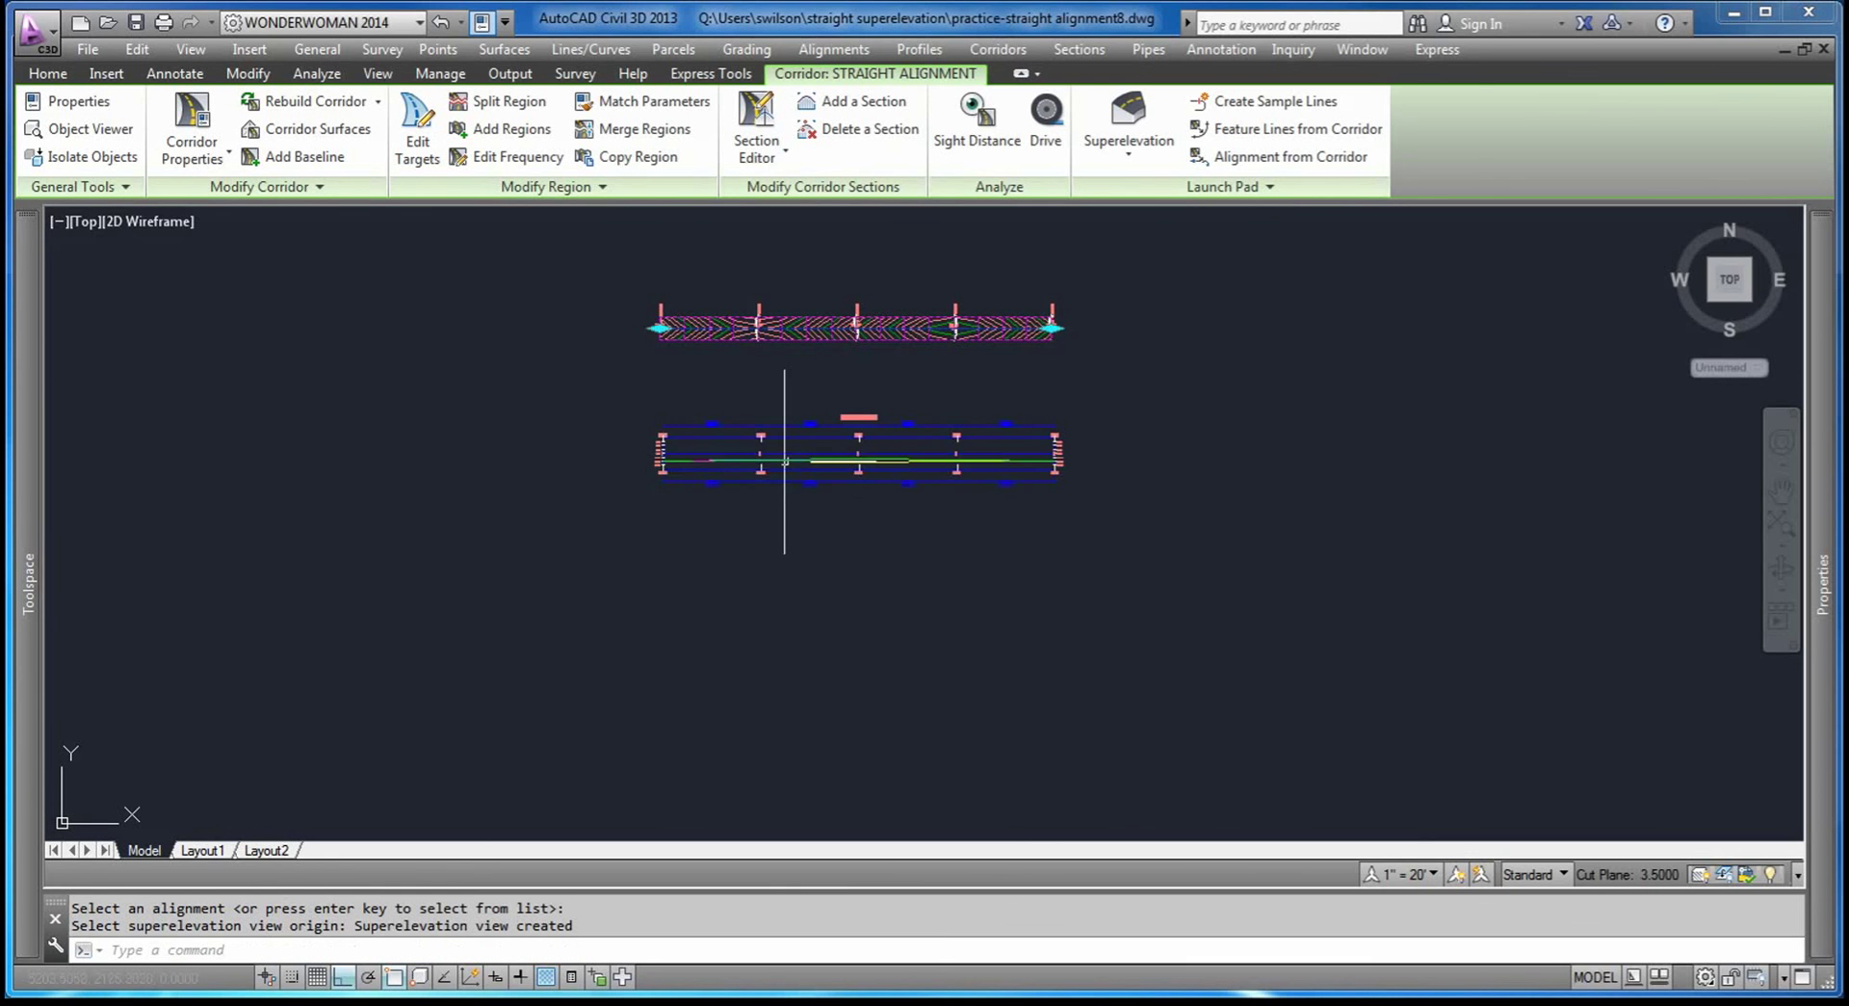
# Examine the right and left outside lane cross slopes at station 12+00 in the superelevation view.
pyautogui.scroll(5, 788, 453)
pyautogui.scroll(4, 1108, 462)
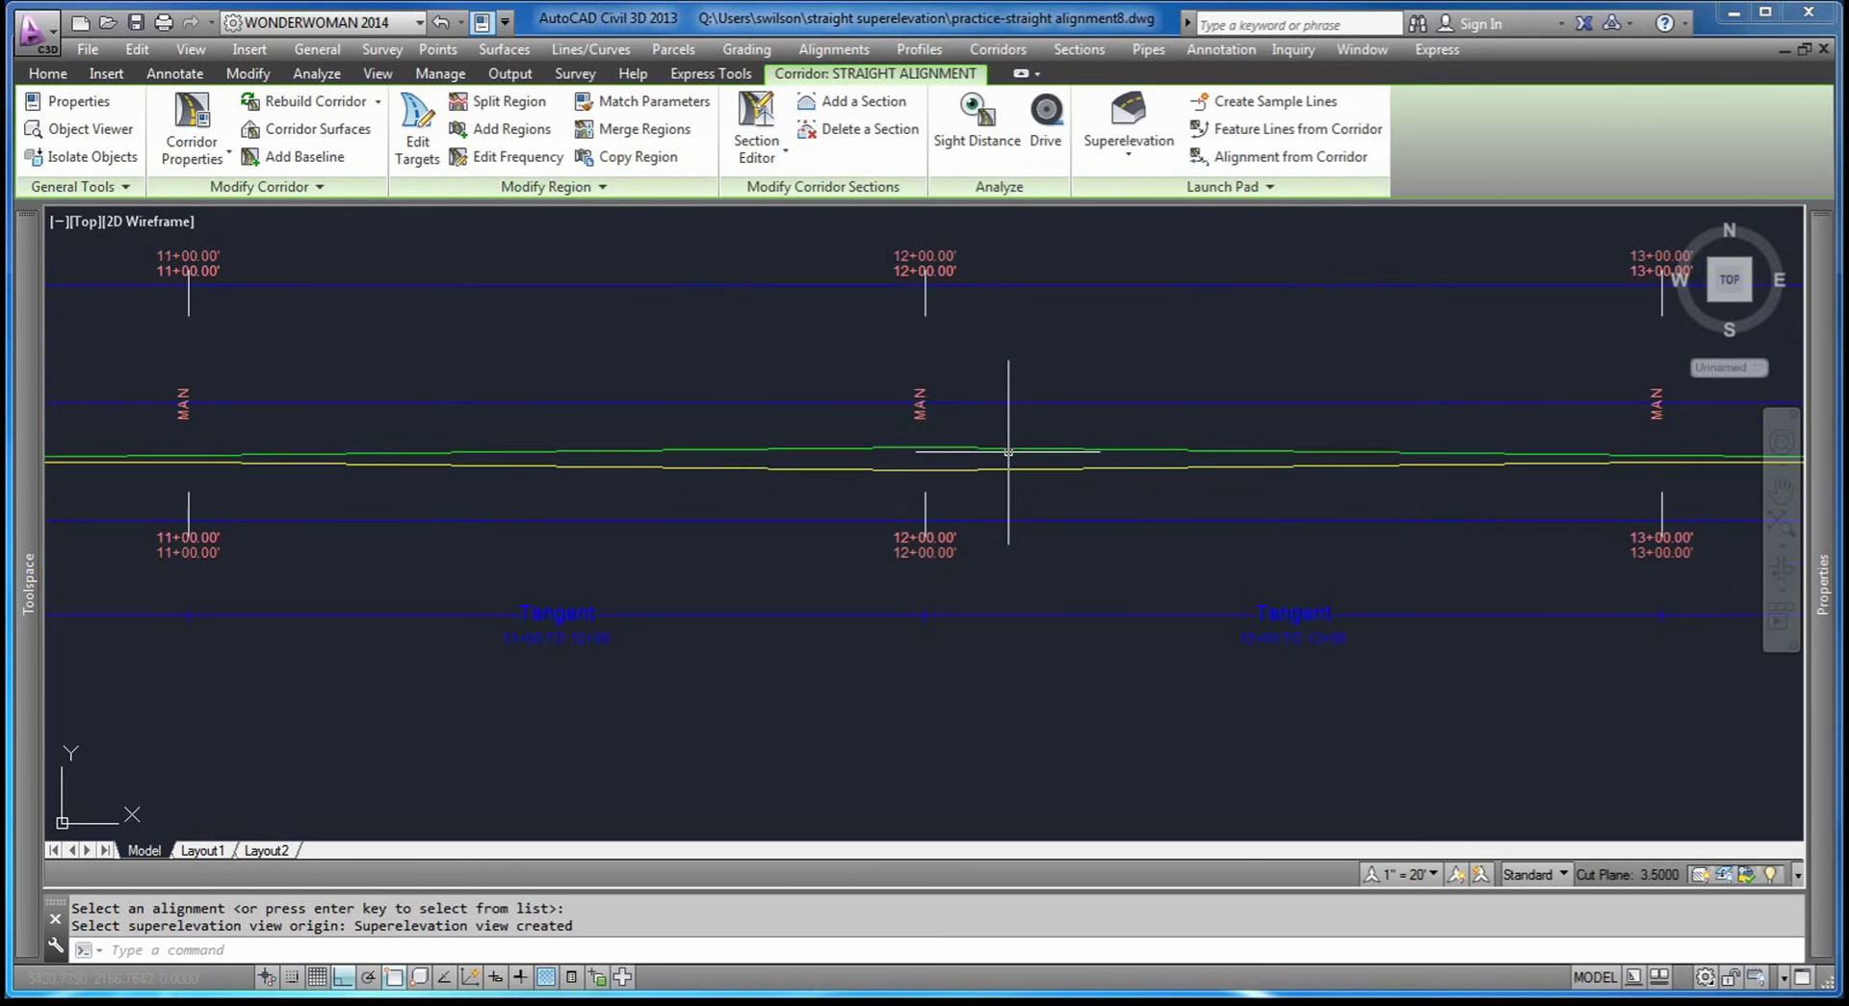
pyautogui.scroll(4, 903, 449)
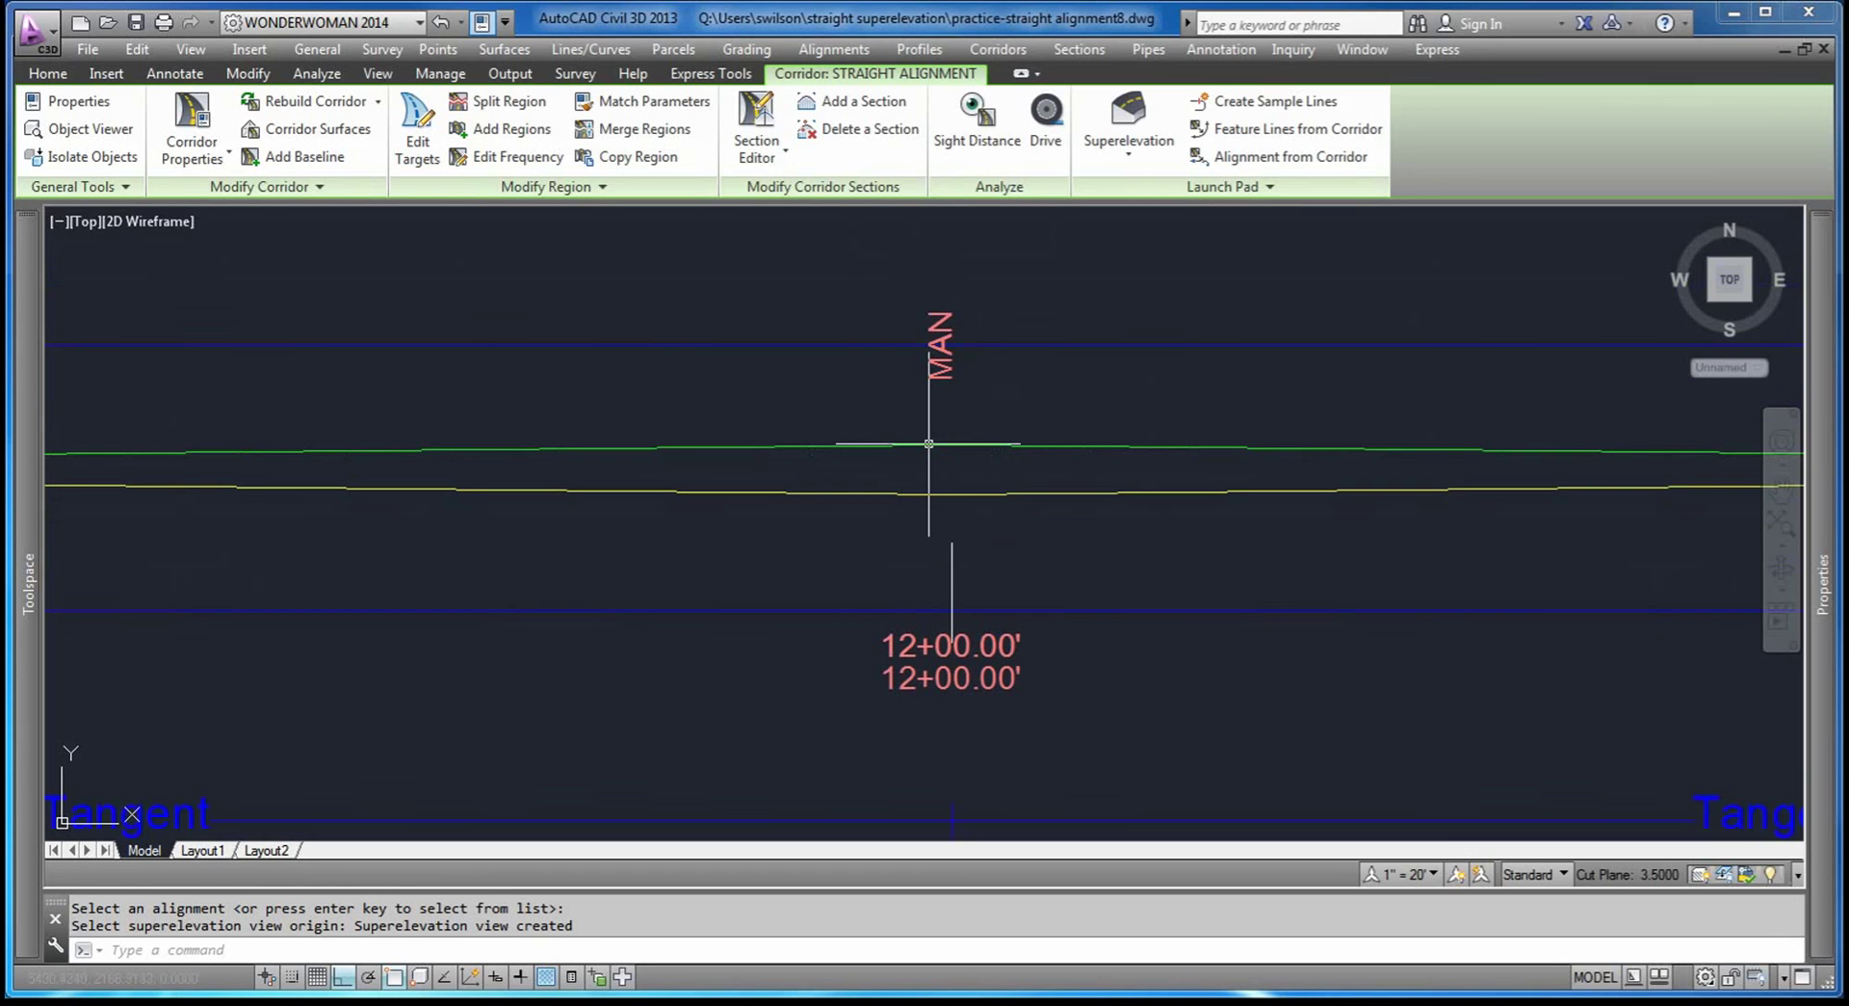
pyautogui.moveTo(928, 444)
pyautogui.moveTo(959, 492)
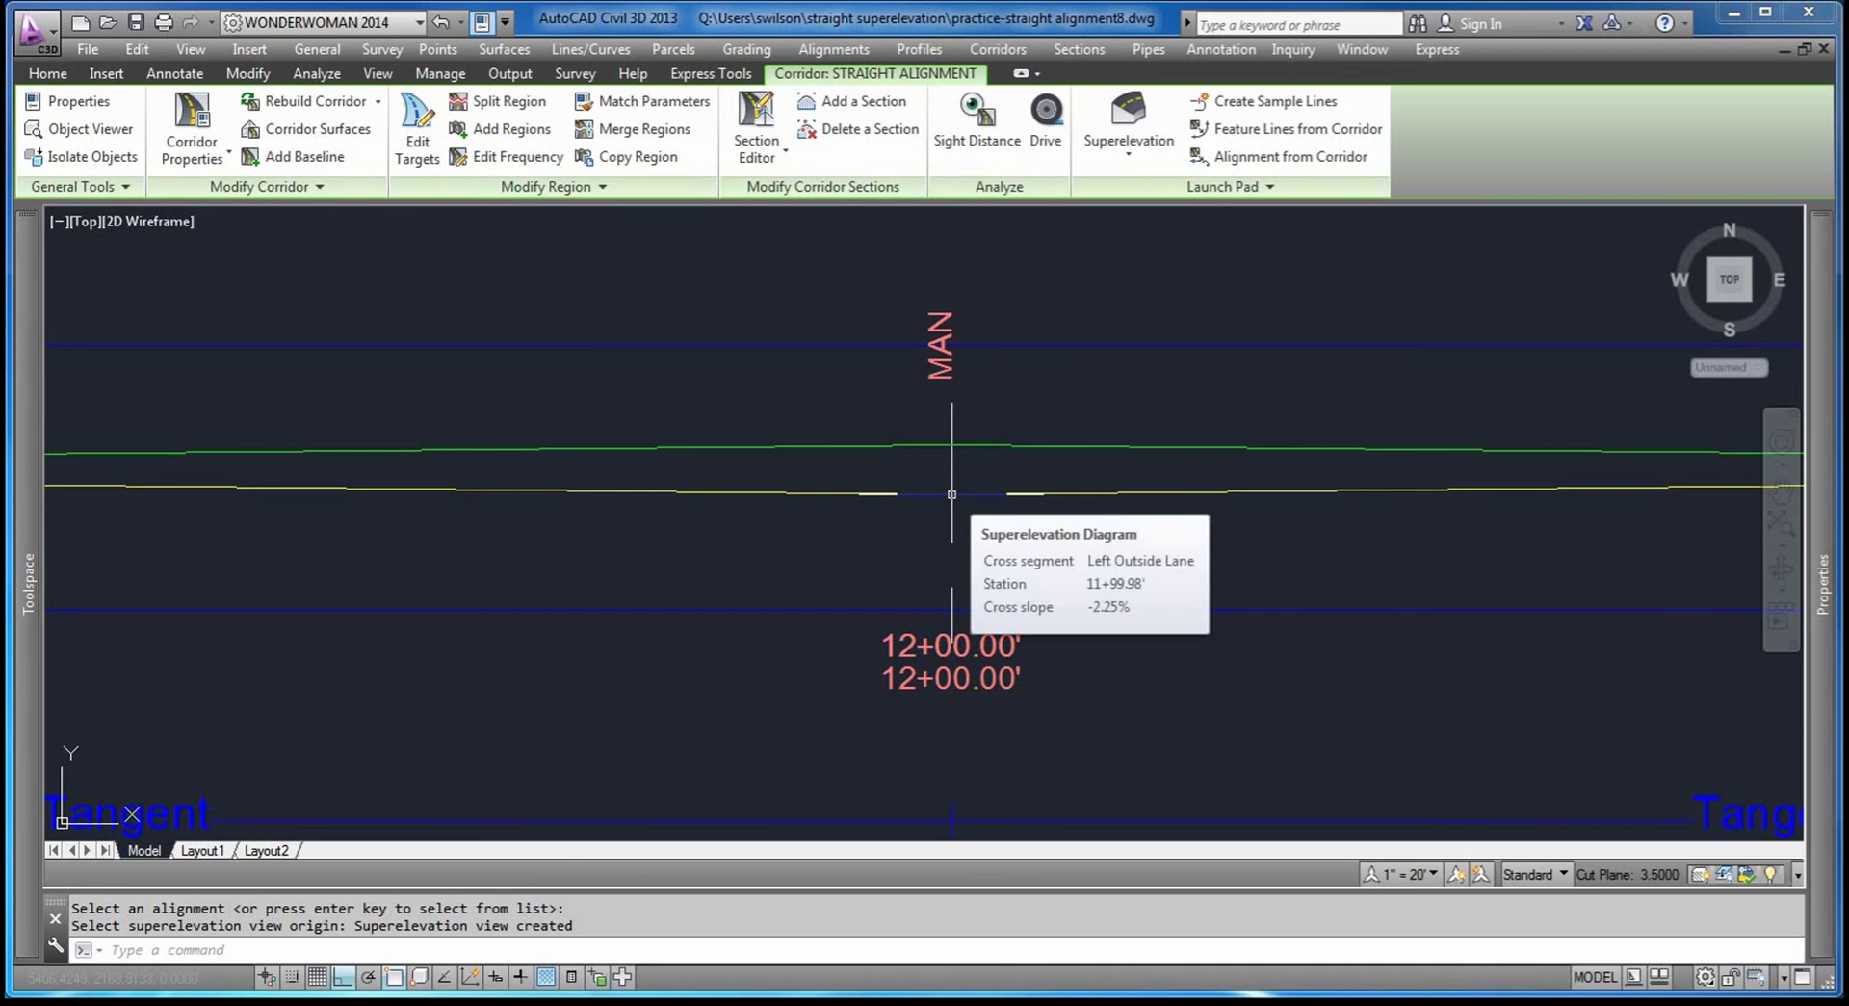
# Examine the left and right outside lane slope lines along the full superelevation view, from station 10+00 to the alignment's end.
pyautogui.scroll(-5, 951, 494)
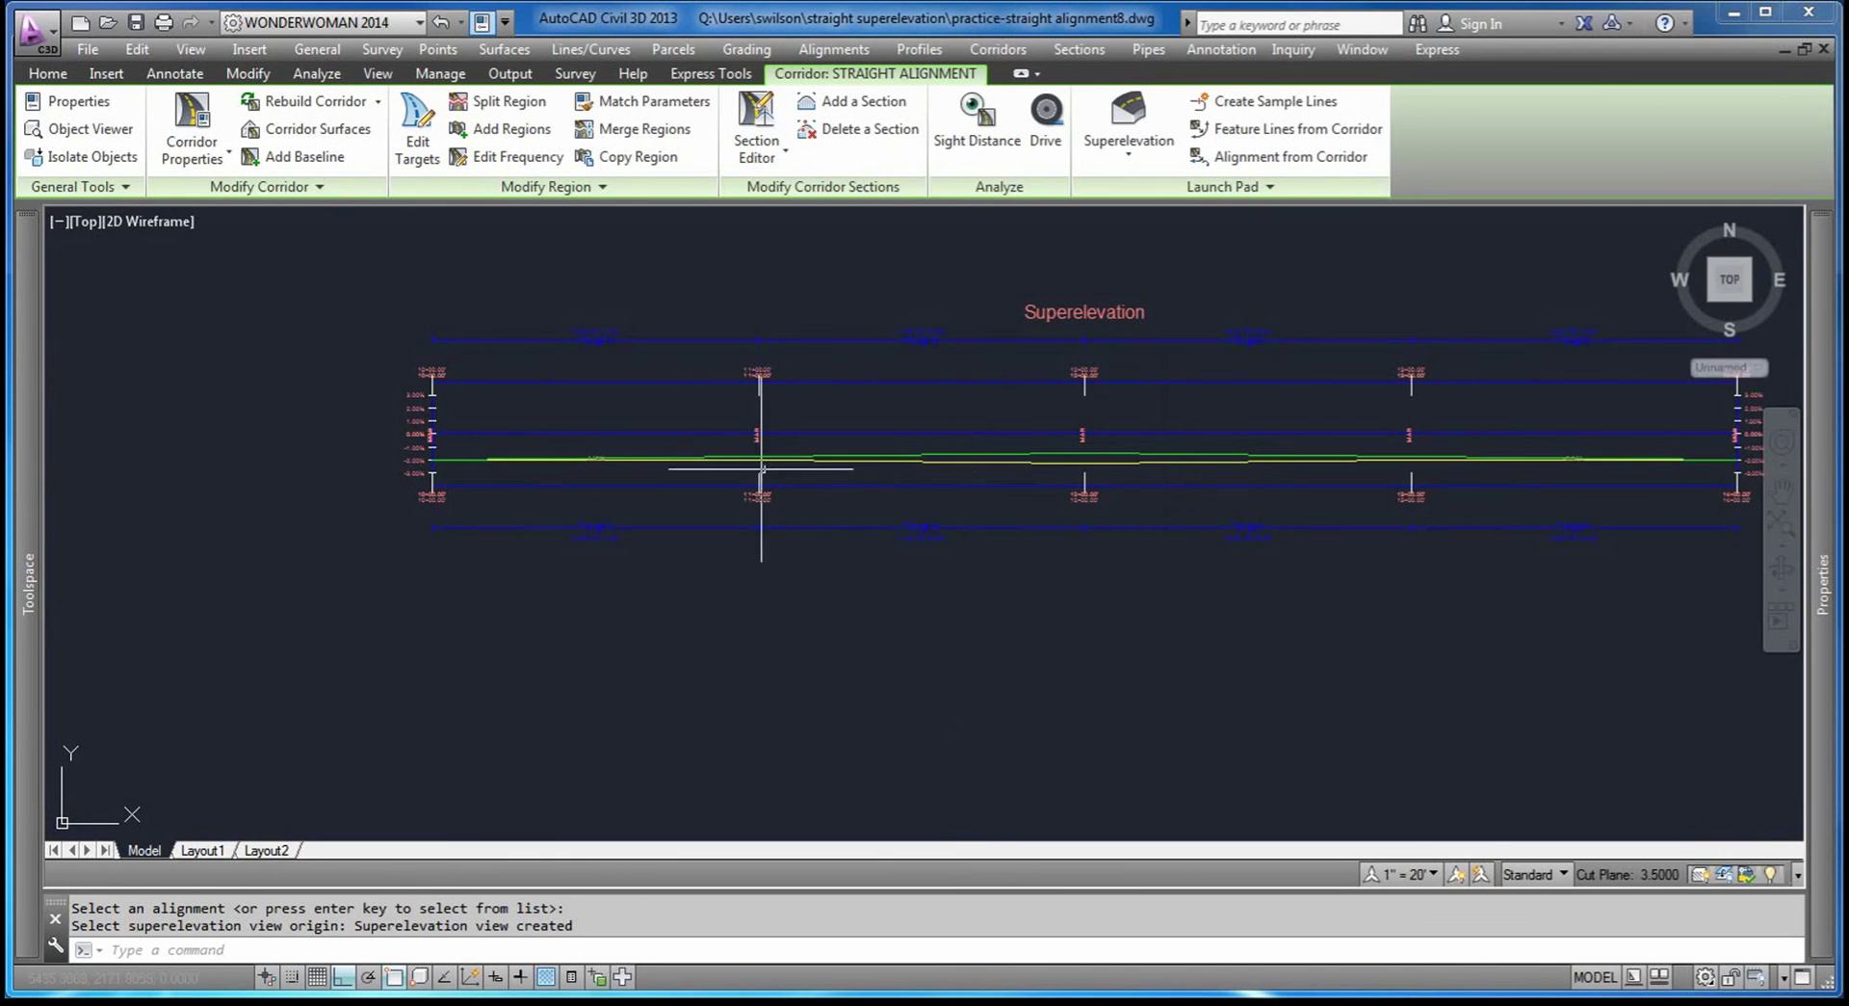
pyautogui.scroll(4, 463, 462)
pyautogui.scroll(-1, 351, 482)
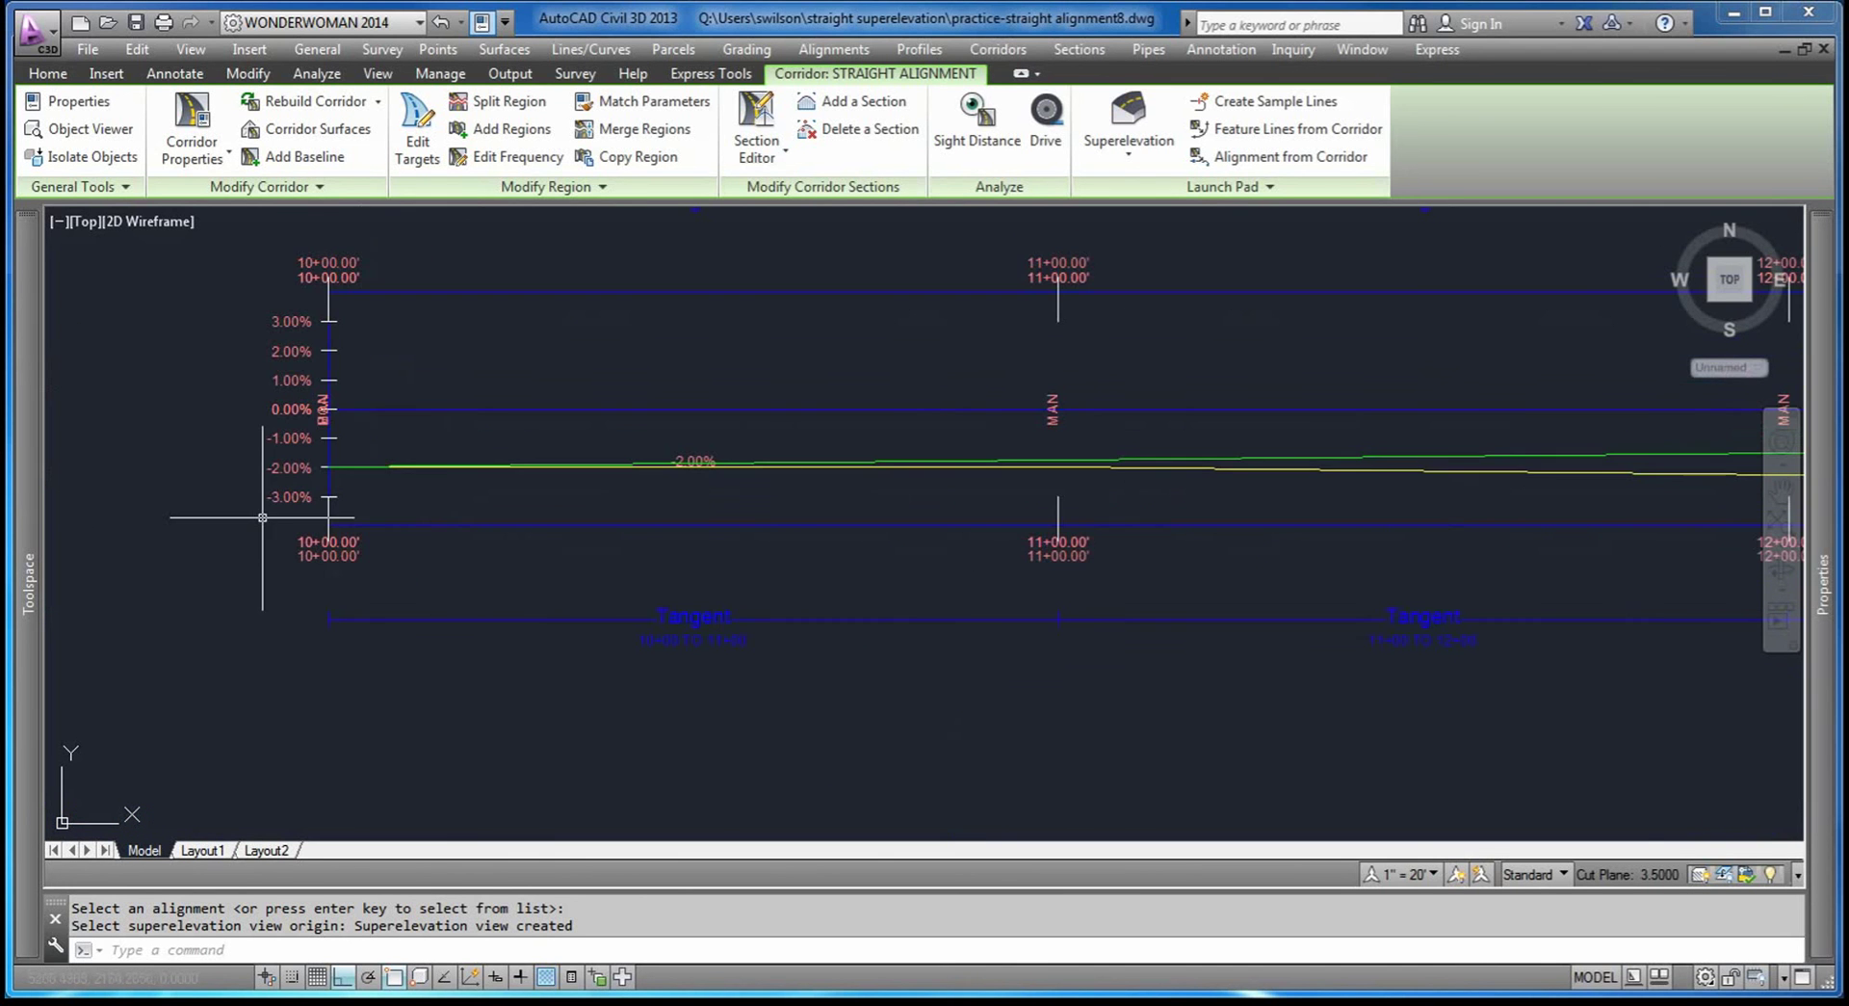
pyautogui.scroll(-4, 352, 499)
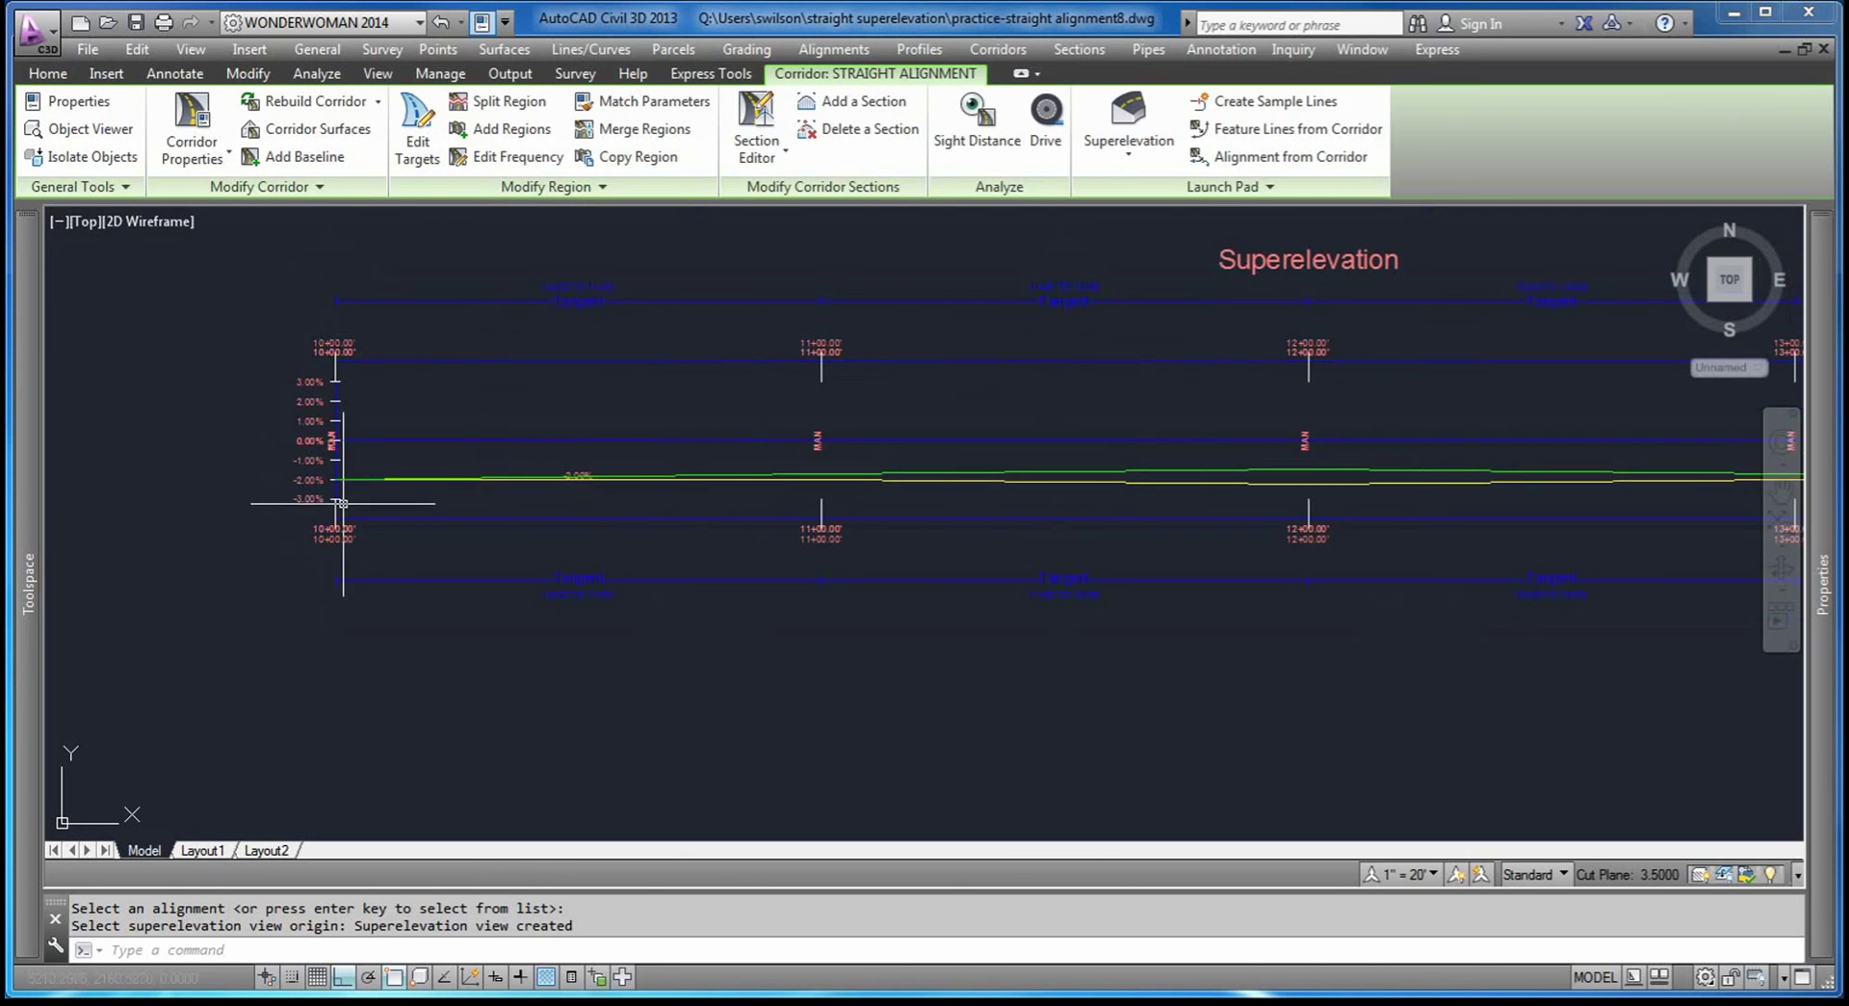
pyautogui.scroll(-1, 1061, 447)
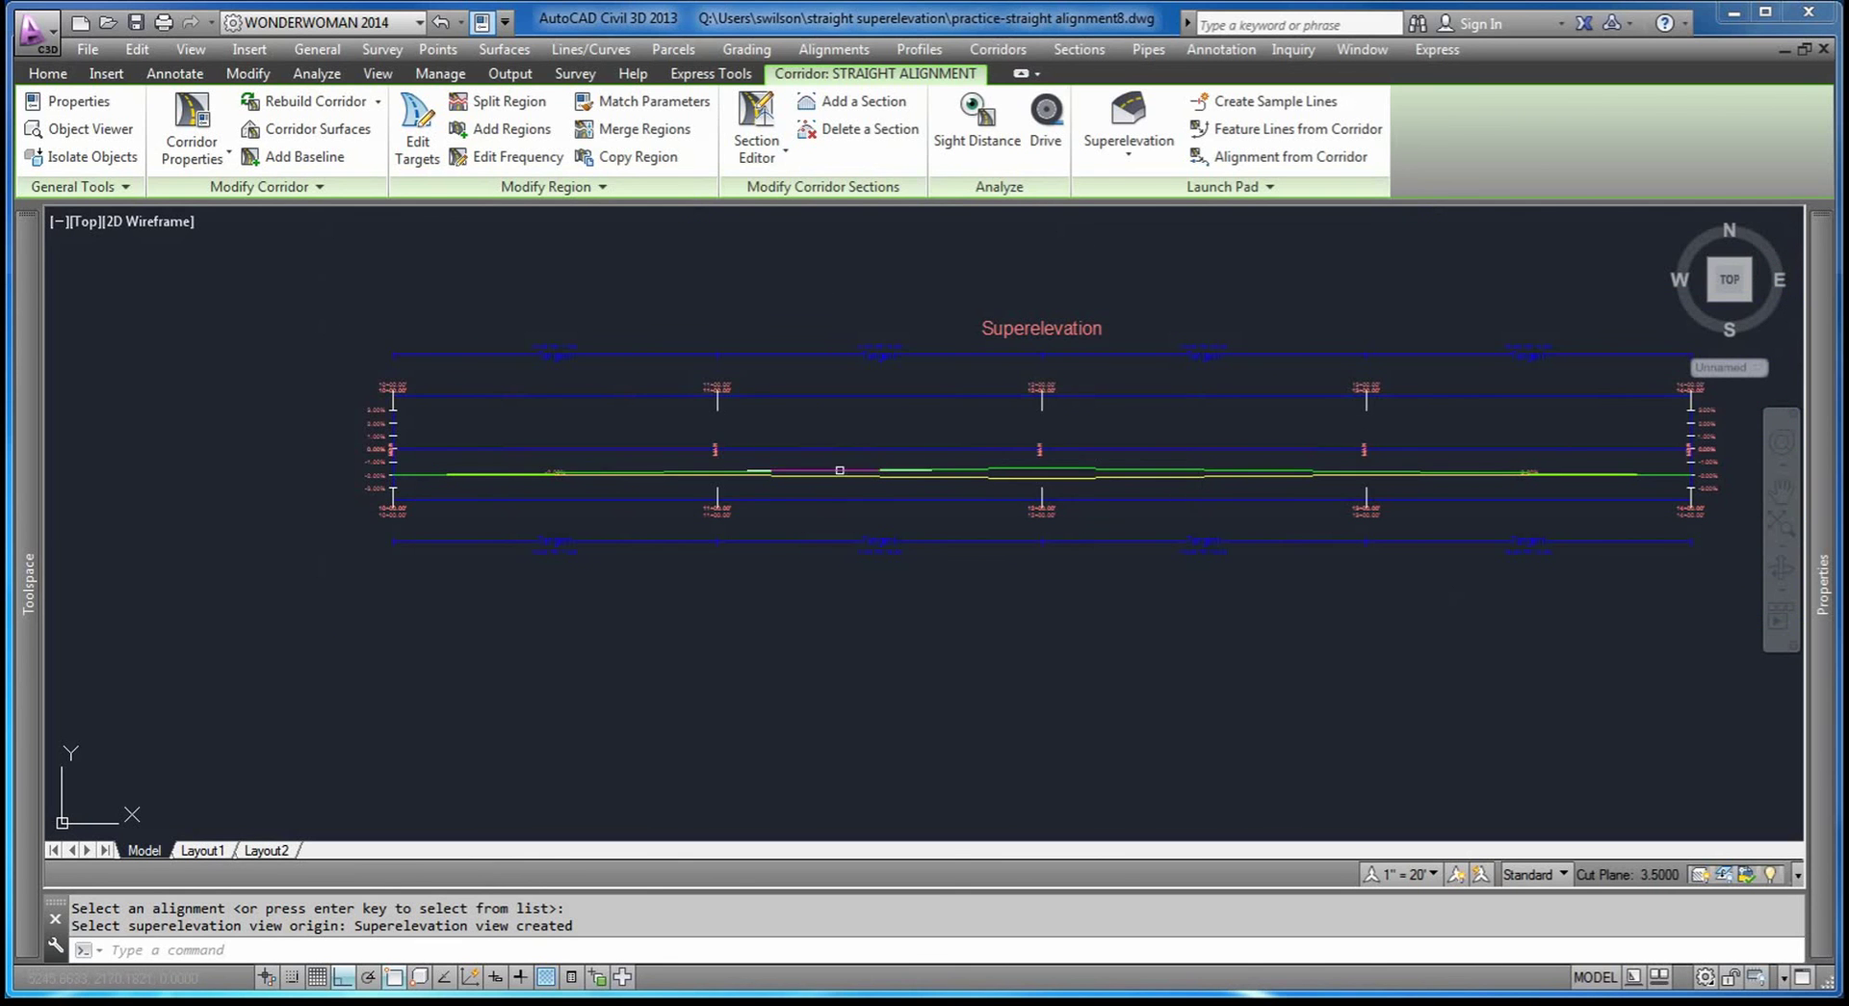
pyautogui.scroll(-1, 708, 539)
pyautogui.scroll(1, 1377, 463)
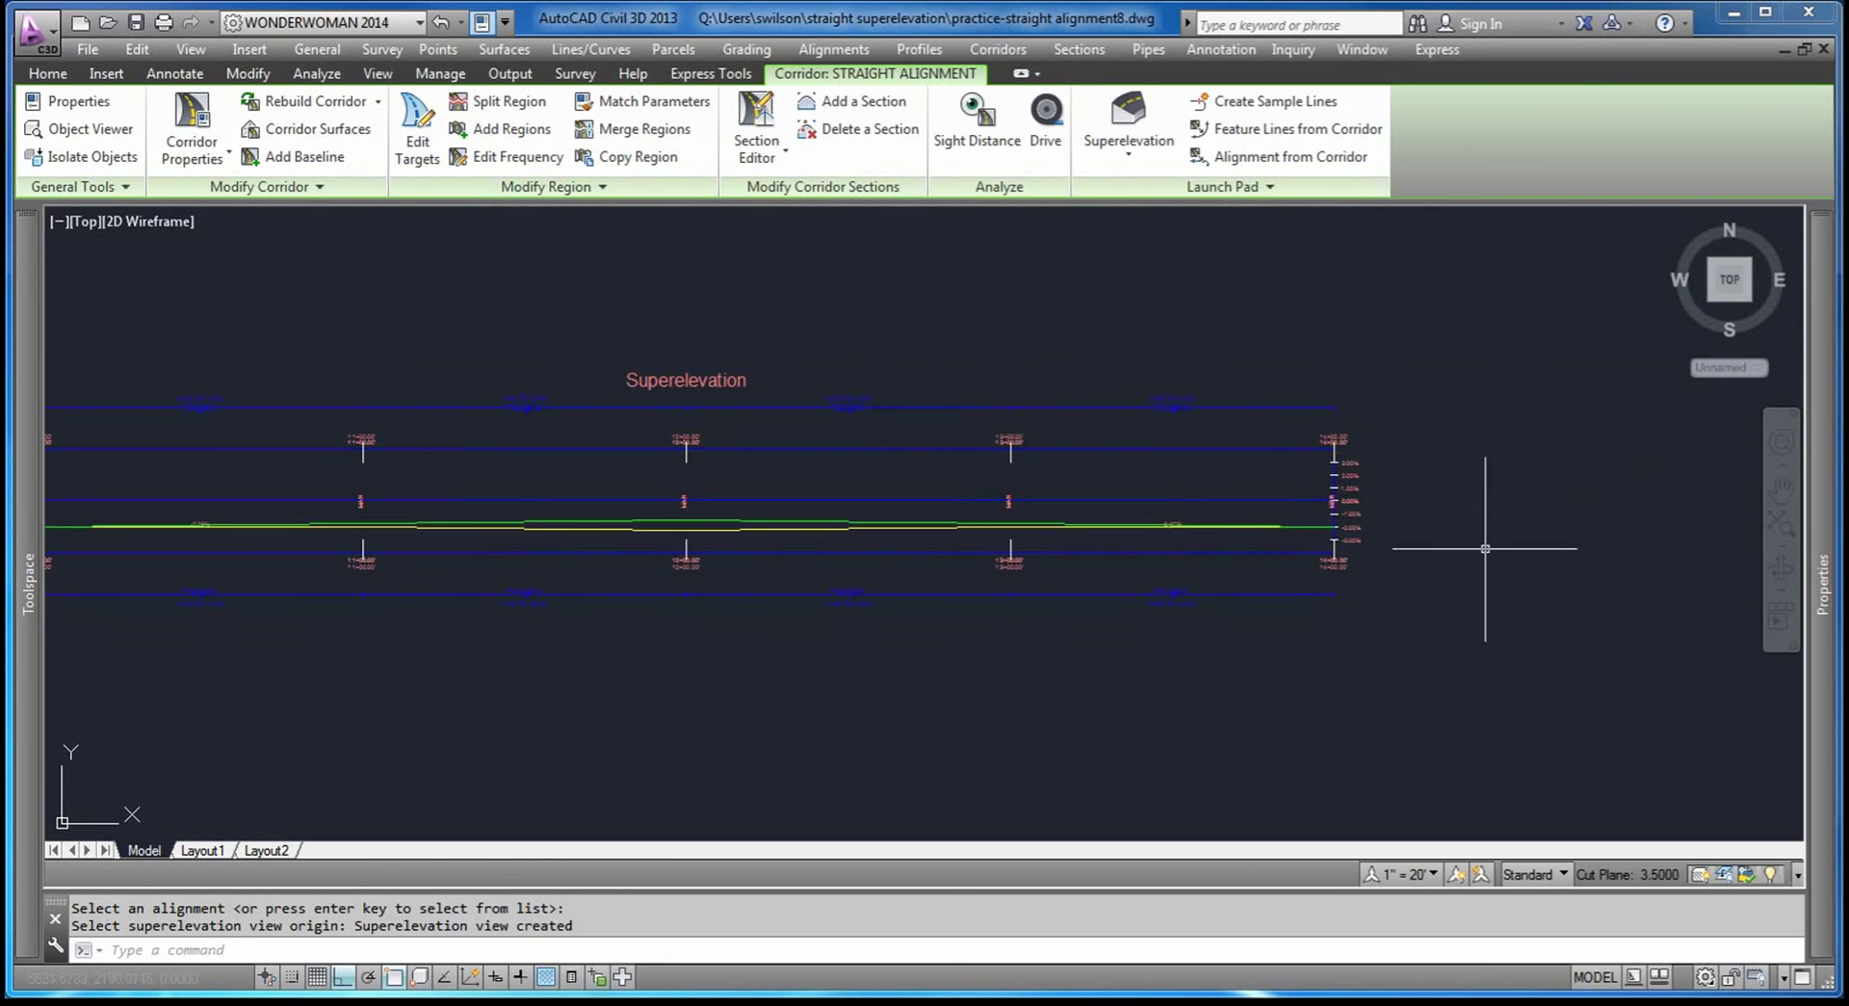
pyautogui.scroll(-2, 1527, 544)
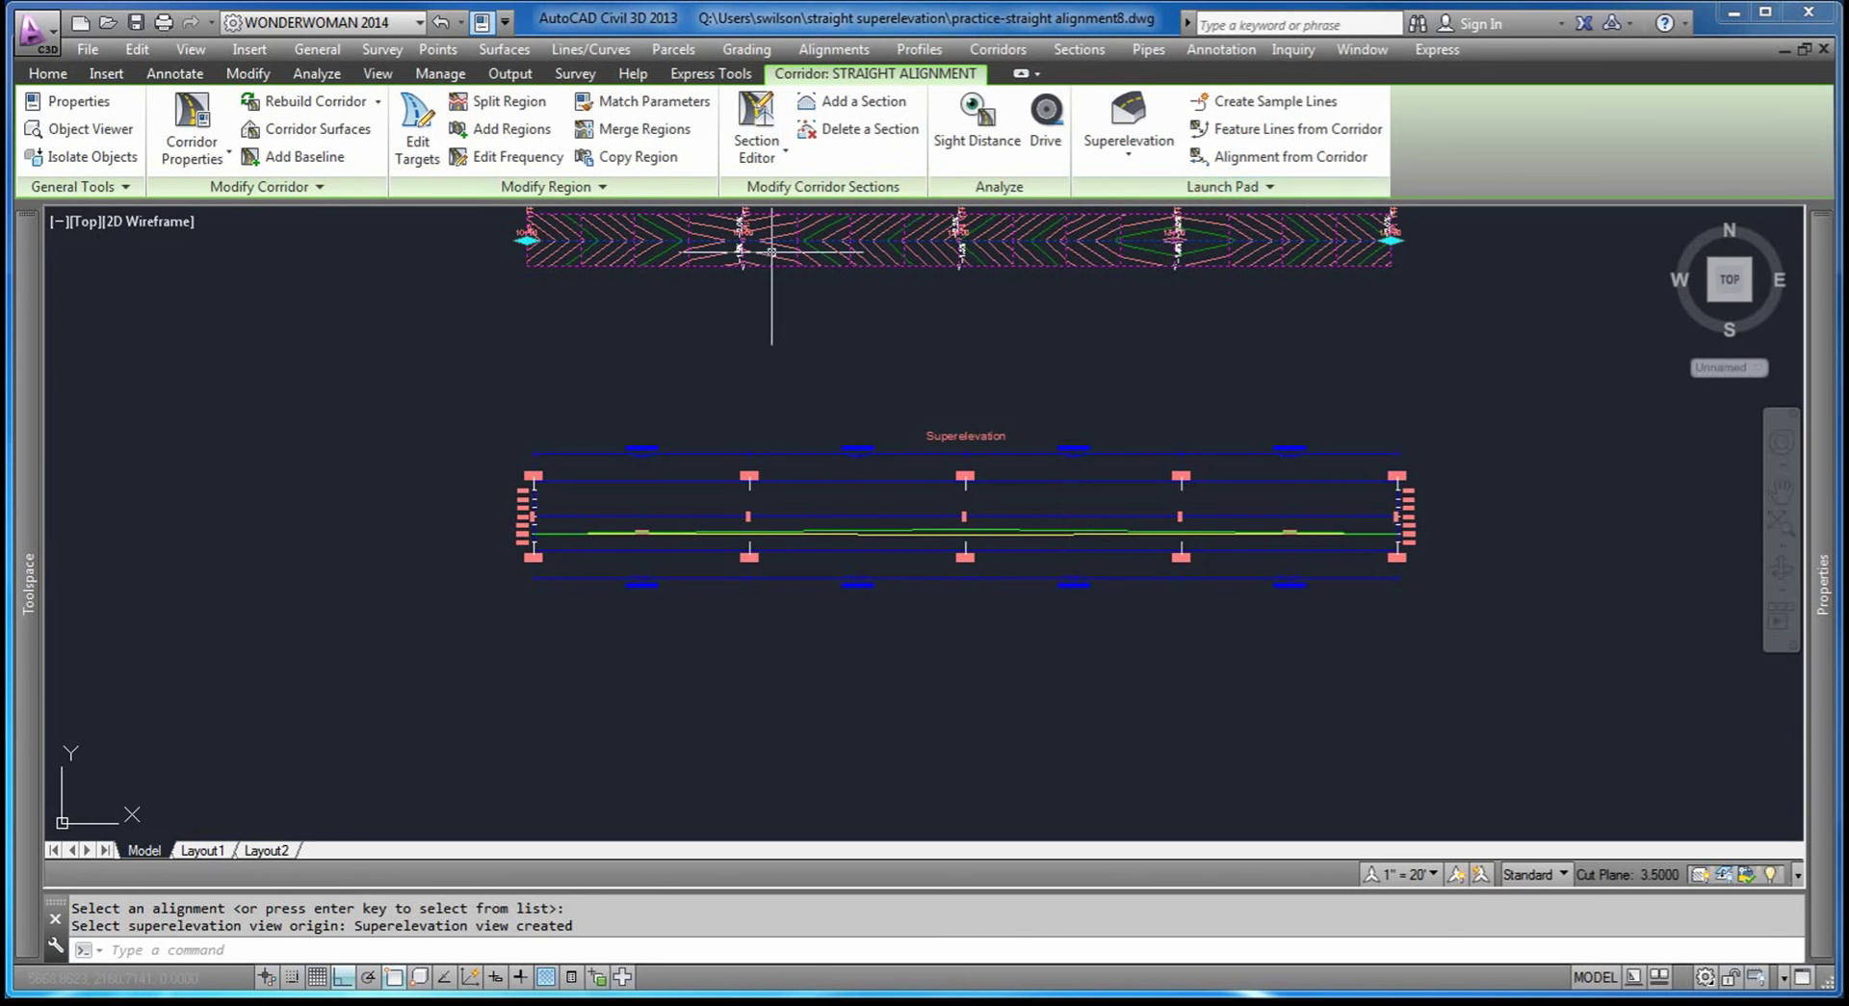
# Clear the corridor selection and examine the lane slope labels at station 11+00, comparing the corridor with the superelevation view below.
pyautogui.scroll(6, 1019, 223)
pyautogui.scroll(-3, 759, 430)
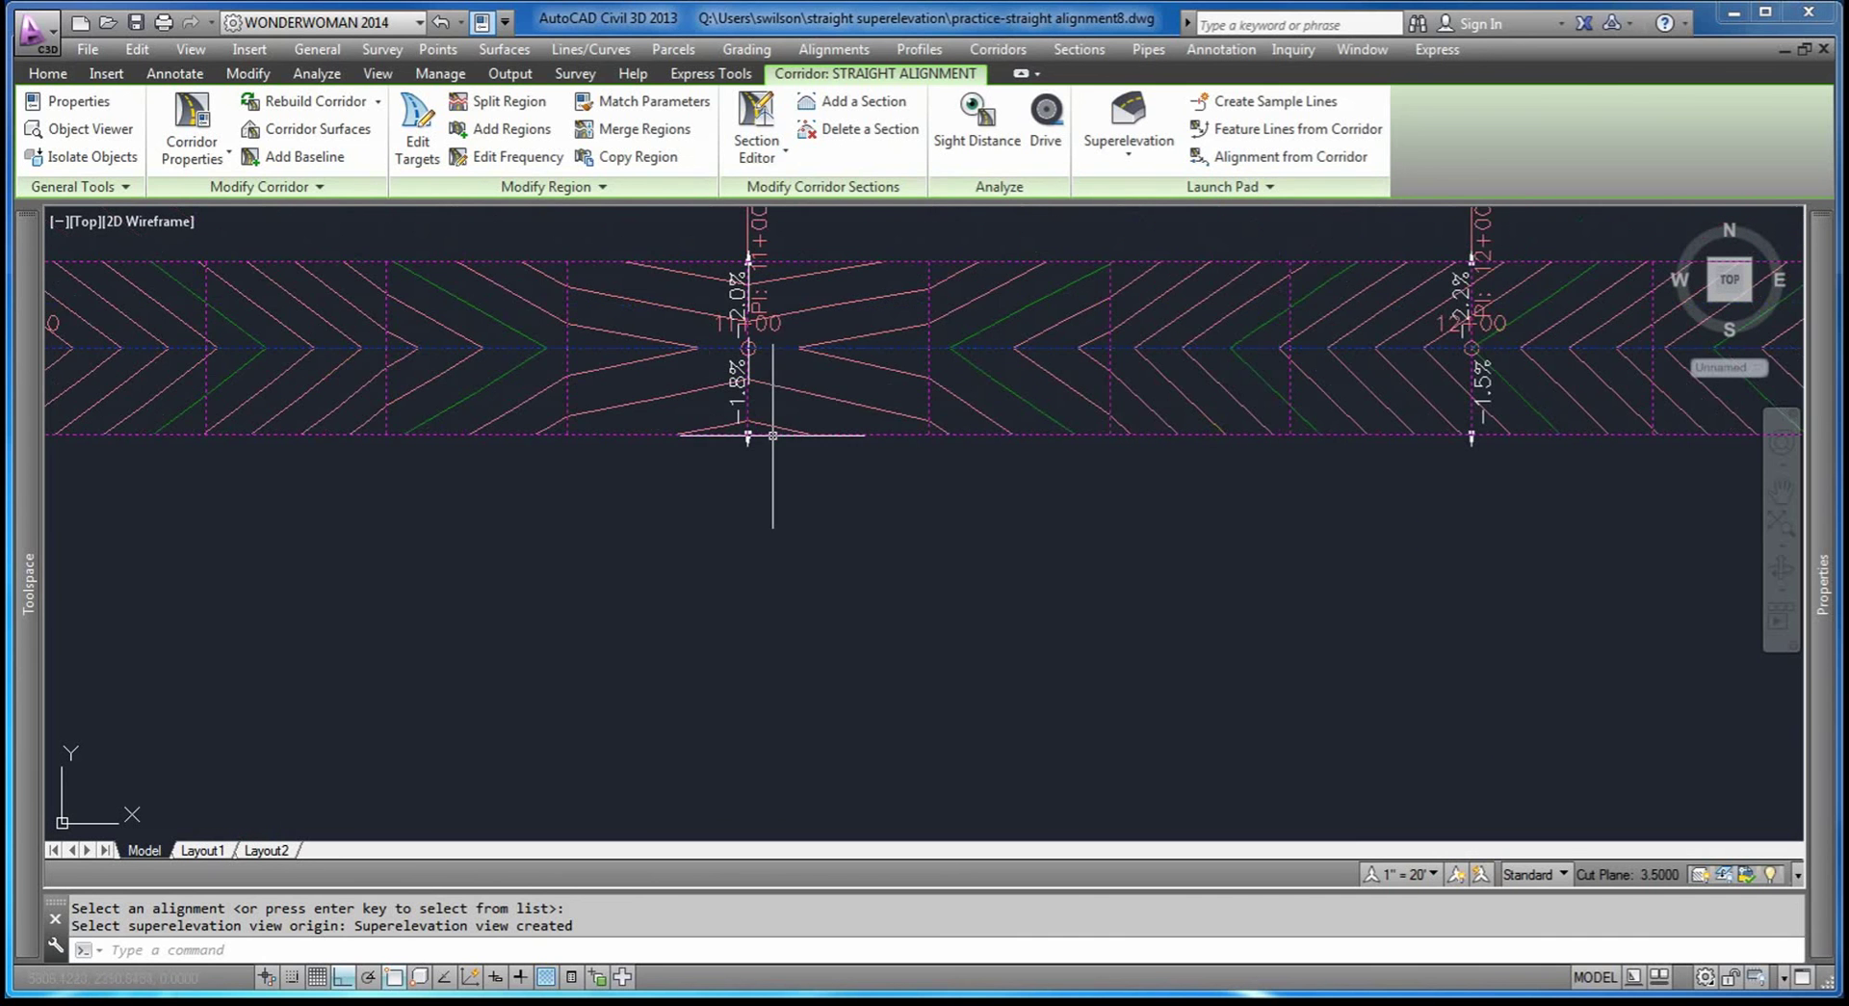
pyautogui.press('Escape')
pyautogui.scroll(5, 830, 390)
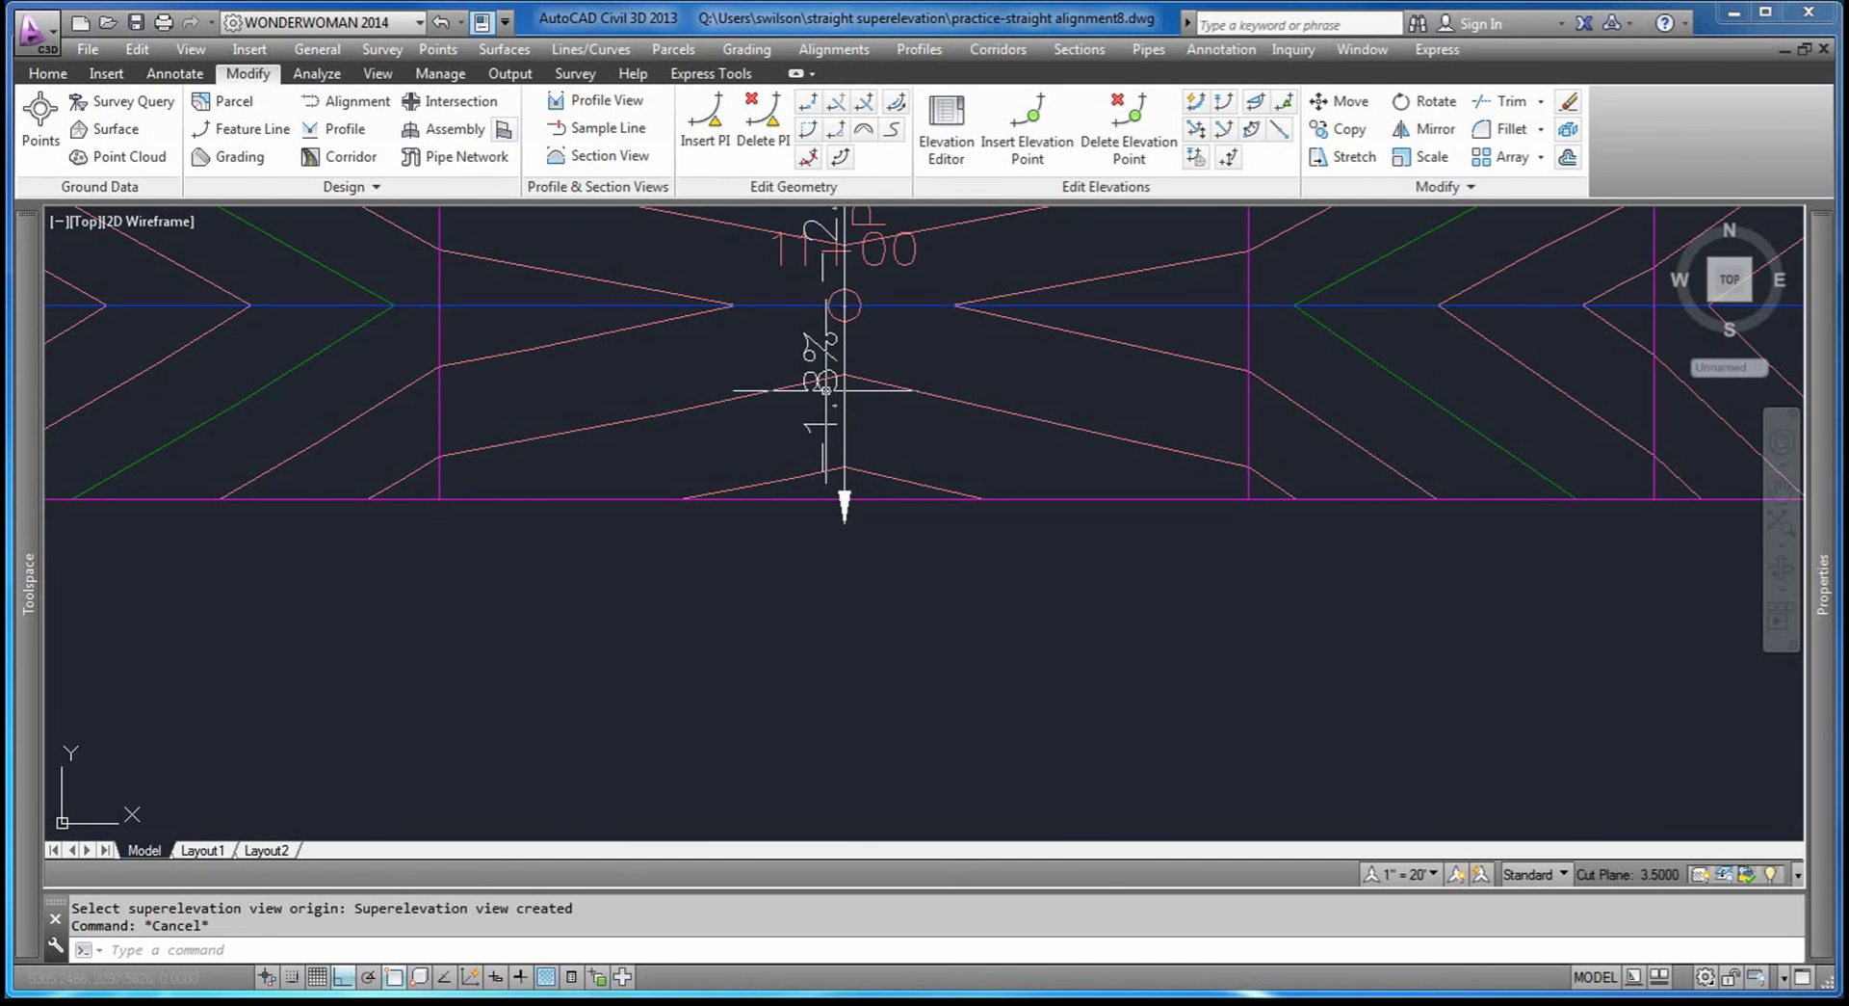
pyautogui.scroll(-1, 827, 390)
pyautogui.scroll(2, 826, 378)
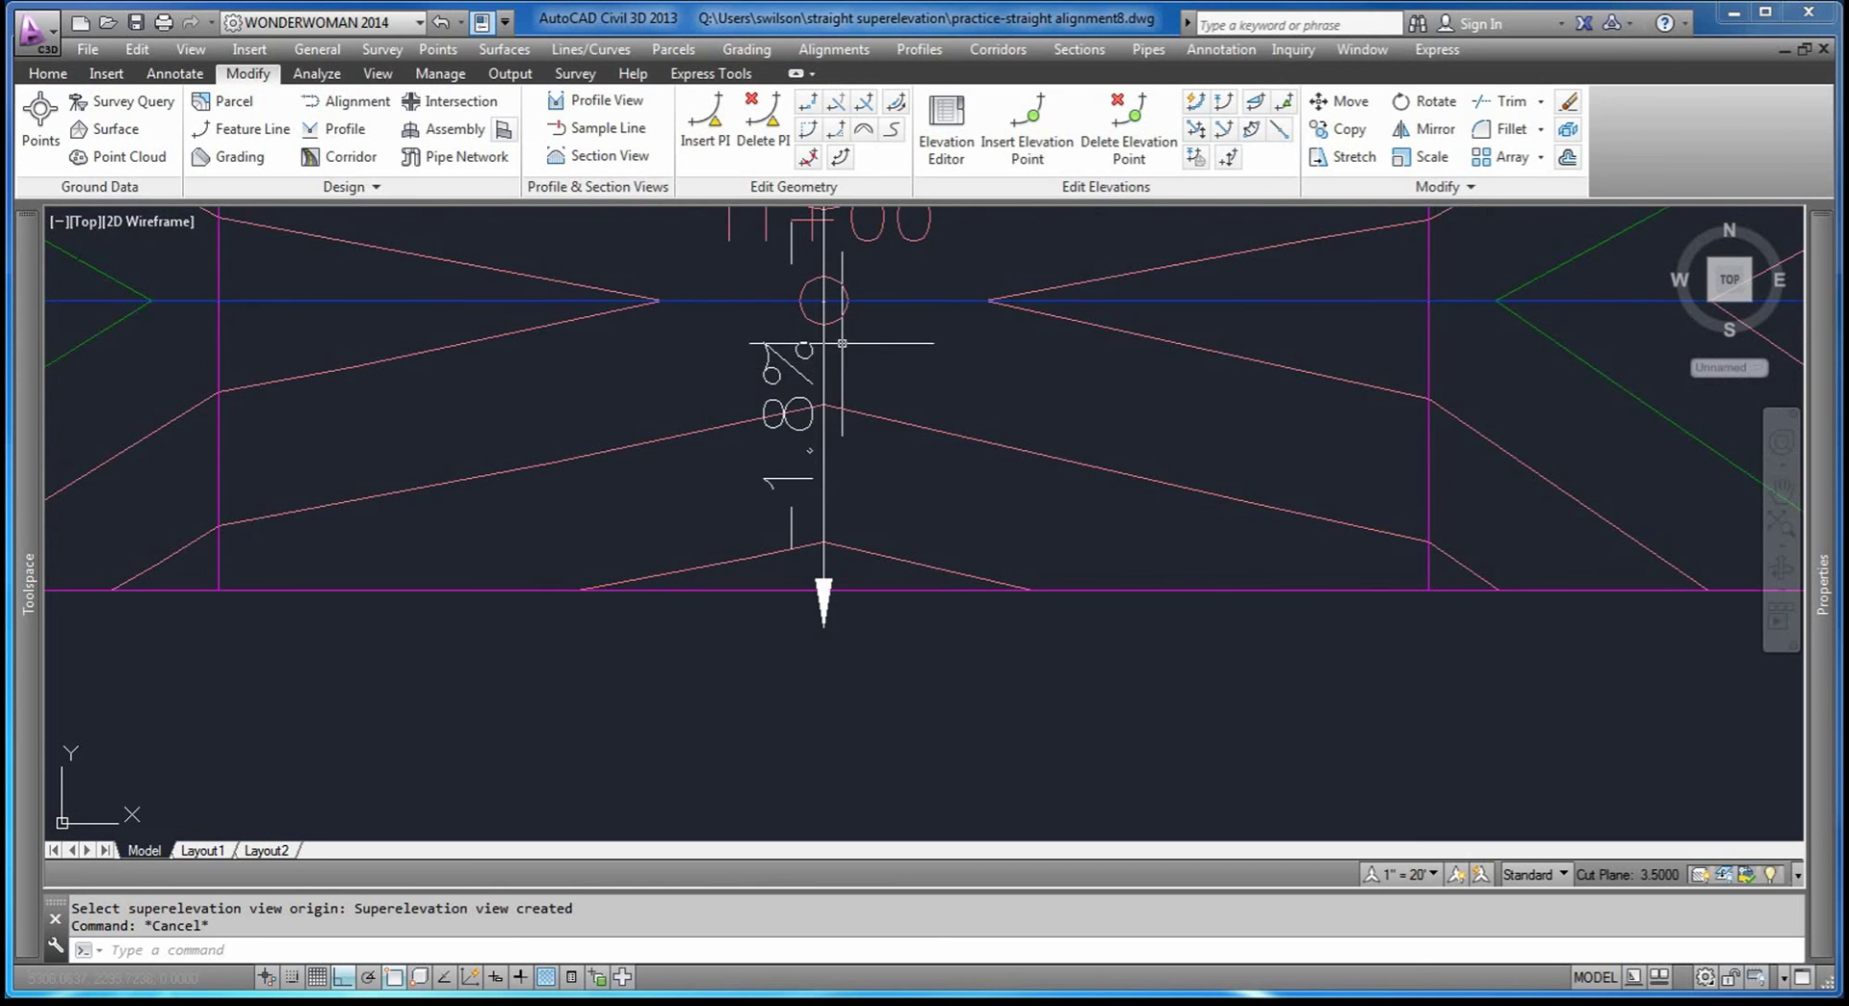
pyautogui.scroll(-1, 829, 362)
pyautogui.scroll(1, 818, 371)
pyautogui.scroll(-1, 810, 374)
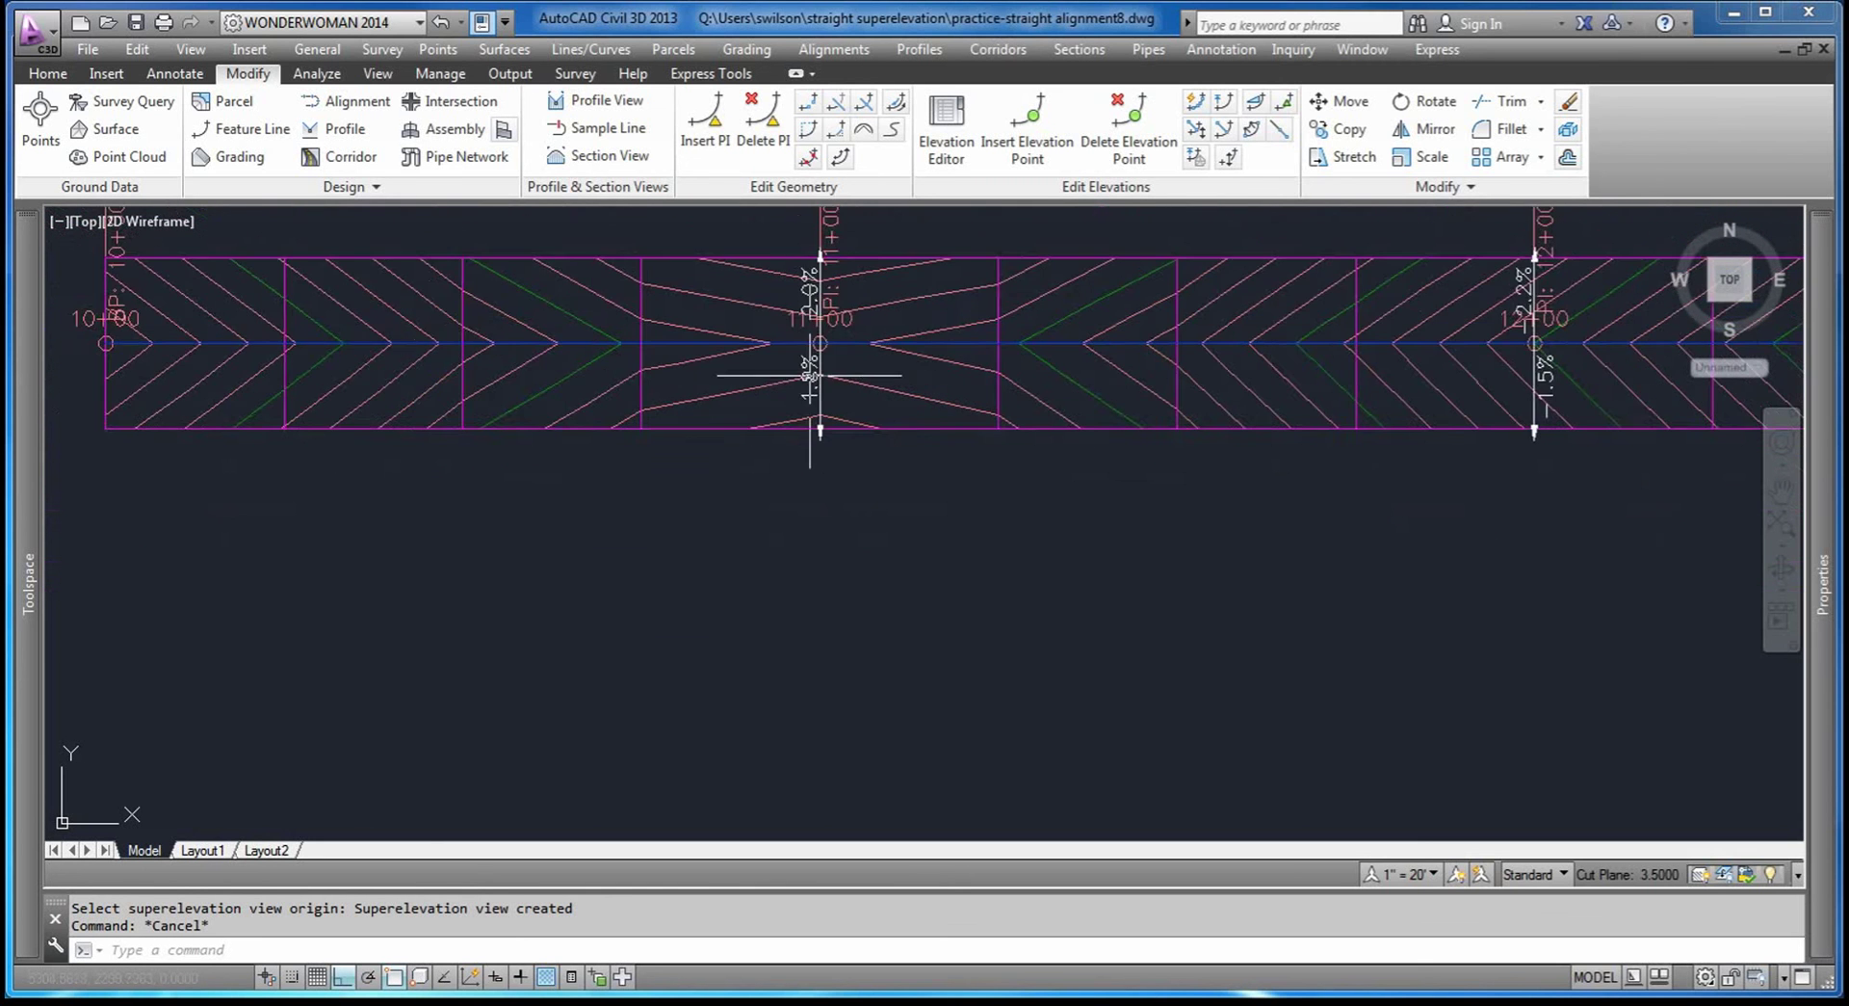
pyautogui.scroll(-2, 677, 327)
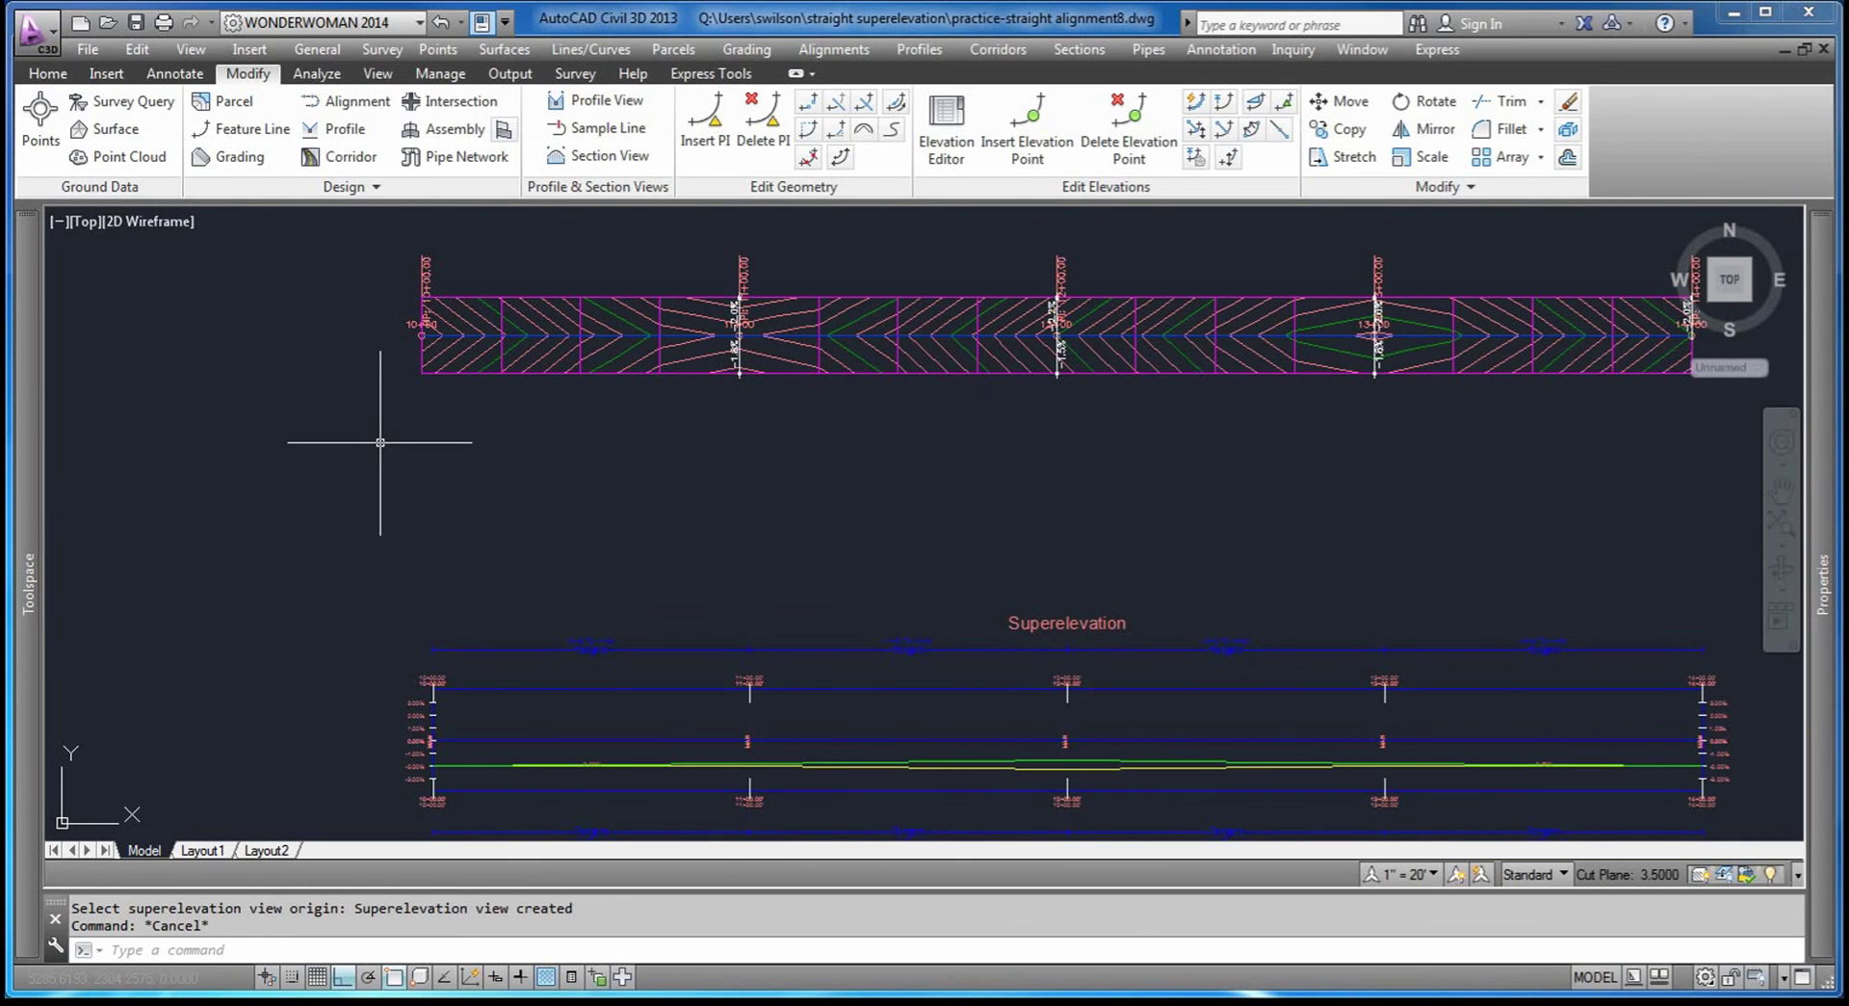
pyautogui.scroll(-2, 293, 434)
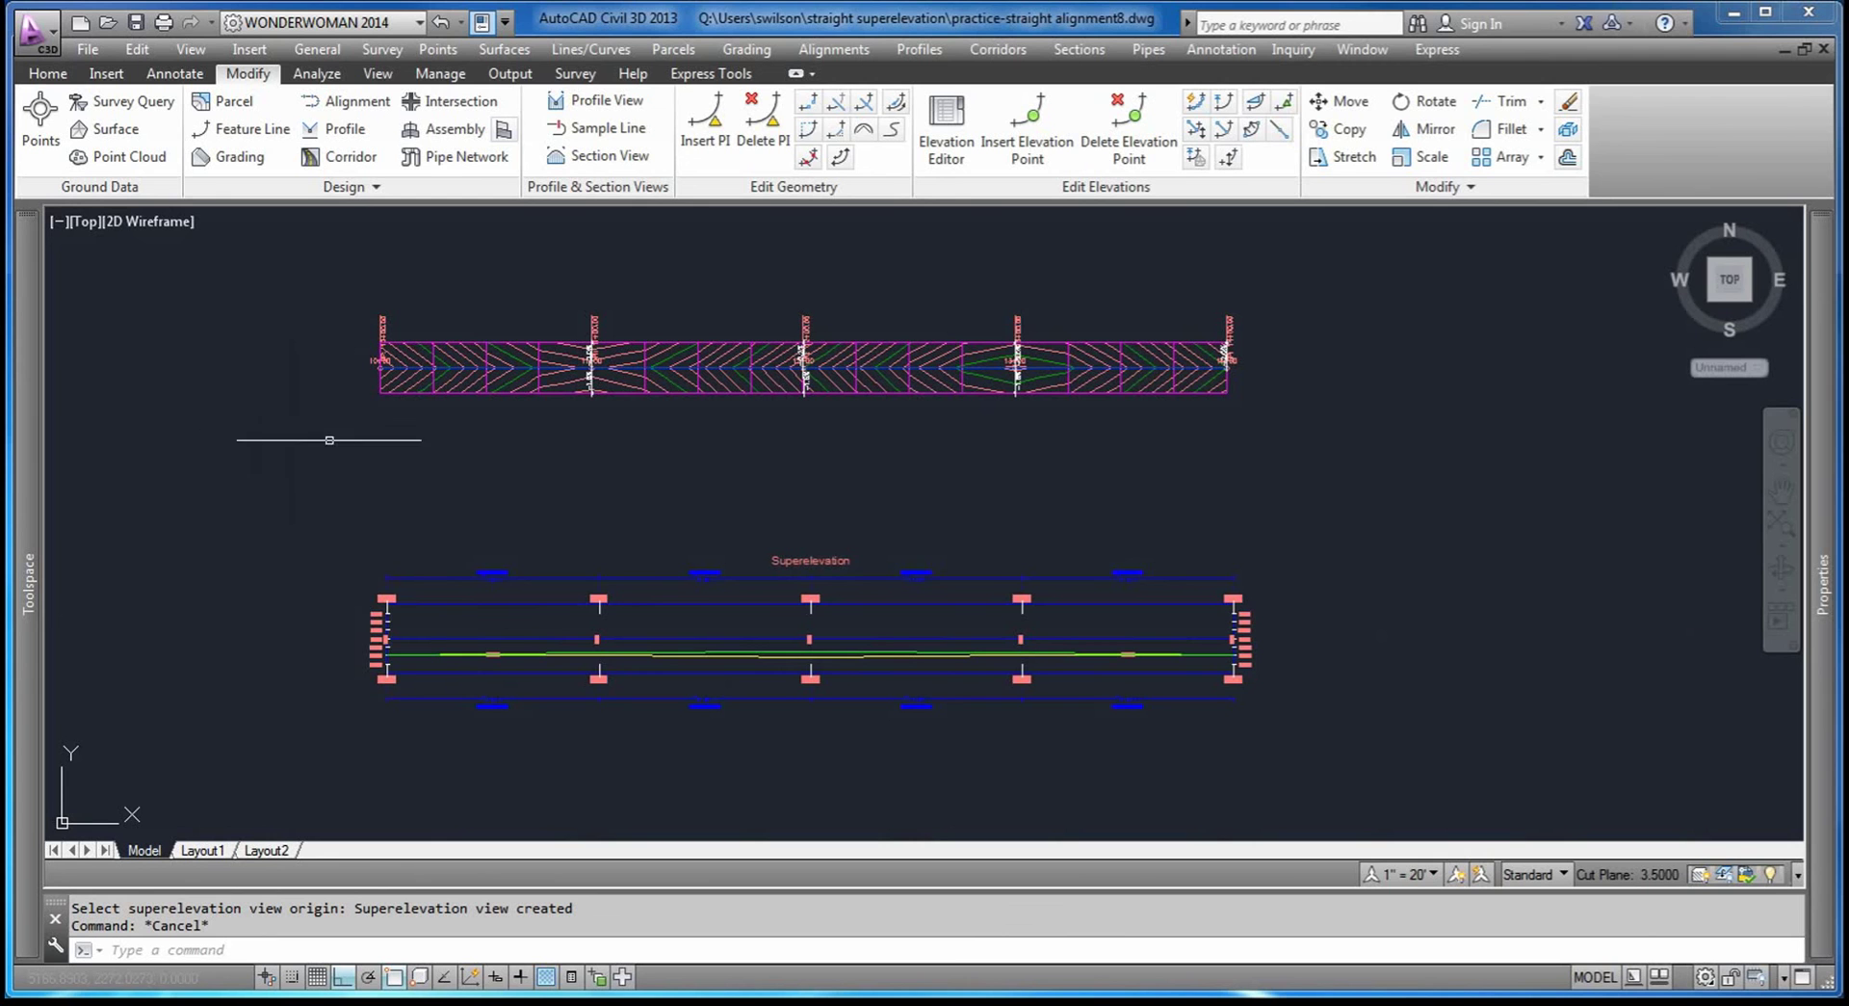